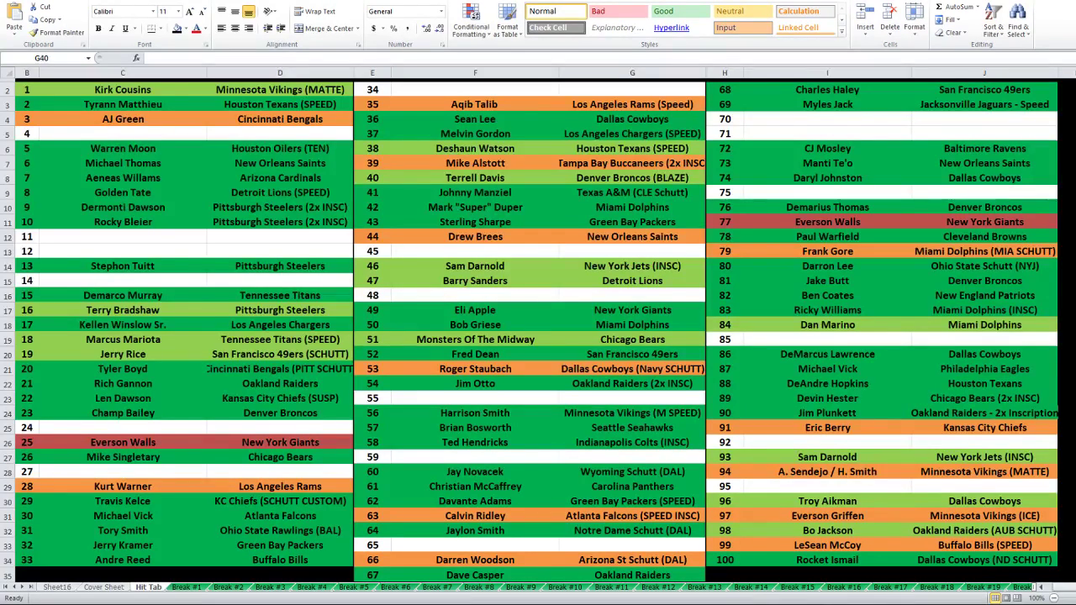
Read the Notepad notes, selecting the line starting 'The list shown', then return to the Hit Tab sheet
{"action": "key", "text": "alt+Tab"}
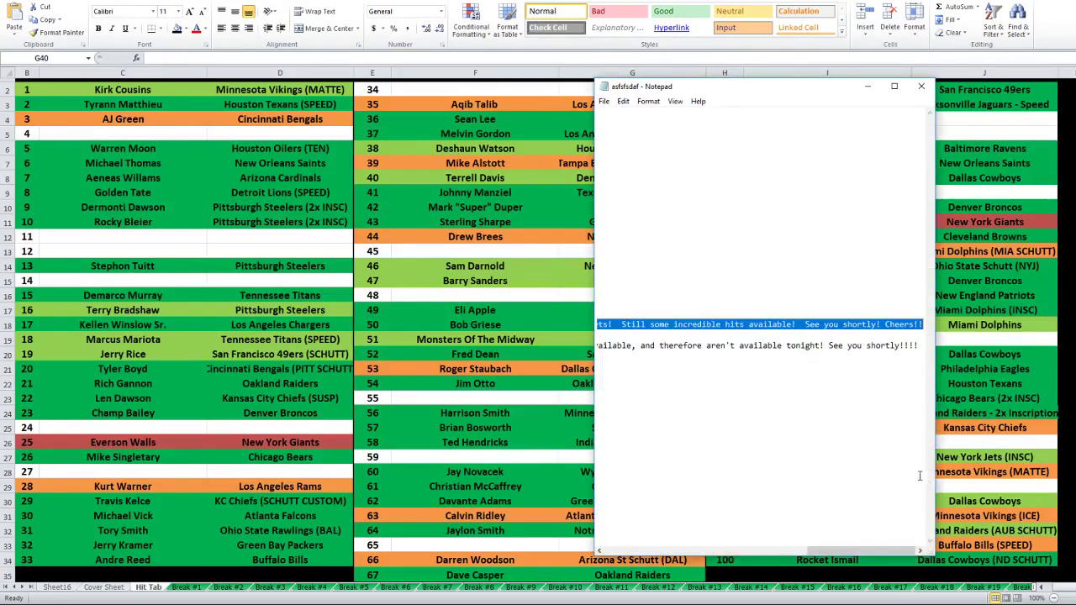
{"action": "double_click", "coordinate": [767, 347]}
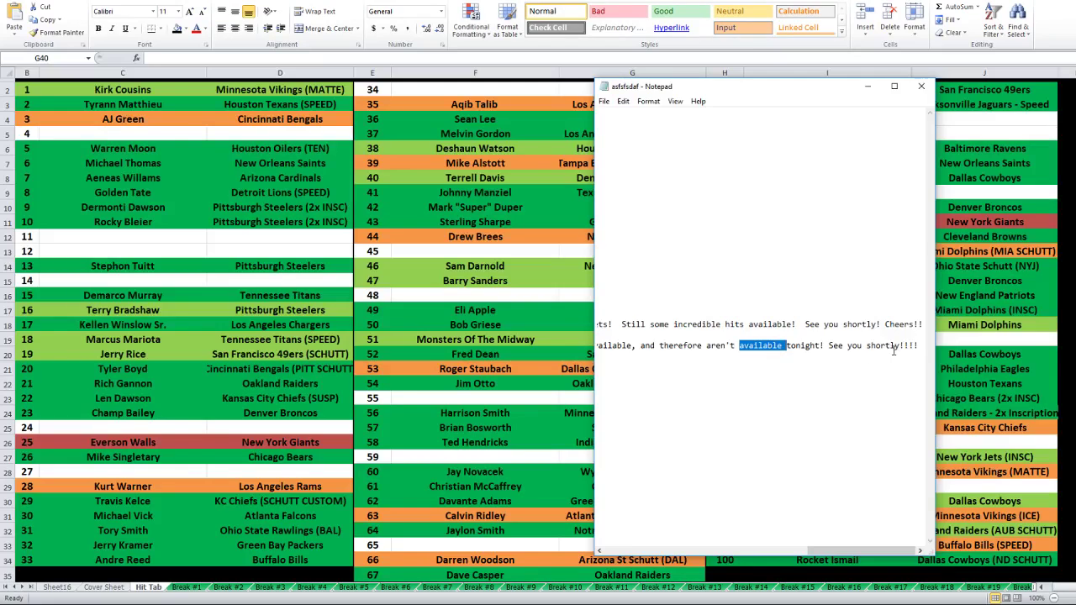
{"action": "left_click_drag", "start_coordinate": [919, 346], "coordinate": [479, 337]}
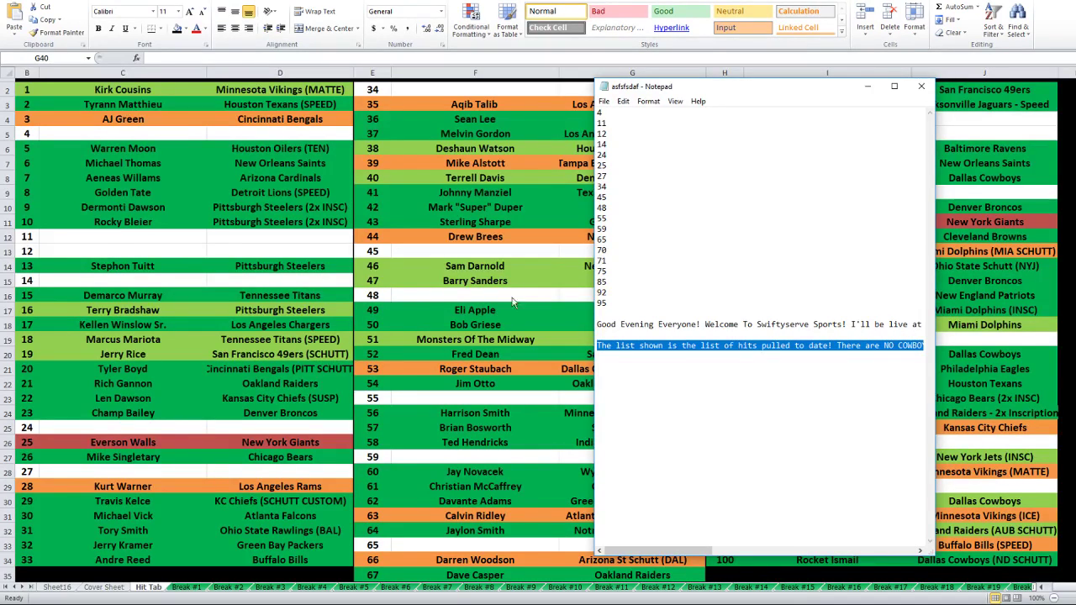
{"action": "left_click_drag", "start_coordinate": [752, 90], "coordinate": [780, 92]}
{"action": "key", "text": "alt+Tab"}
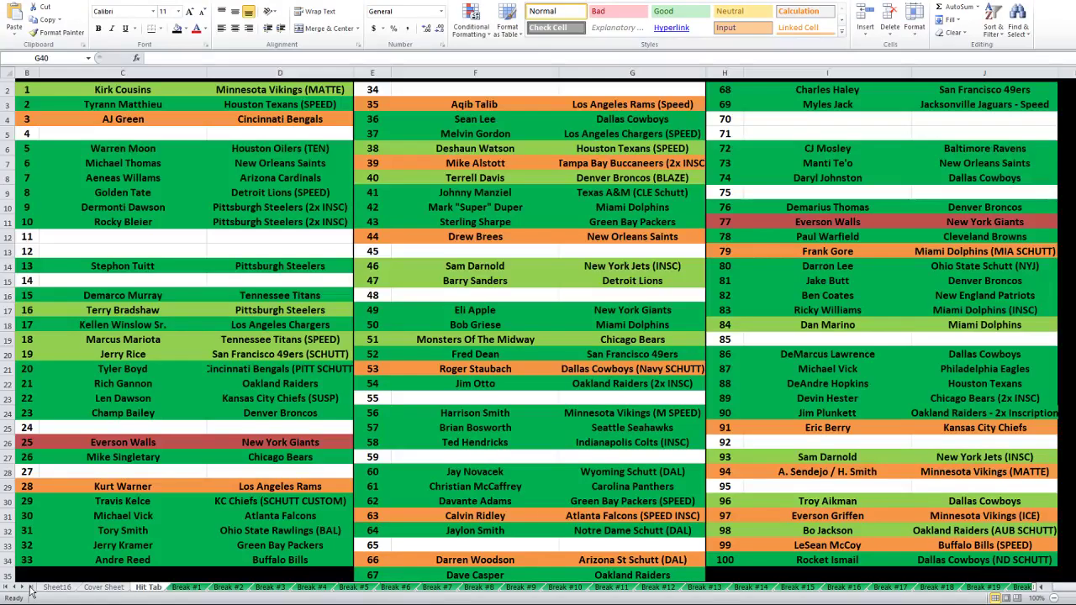
Go to the Break #57 sheet and select cell I7, the first buyer slot
{"action": "left_click", "coordinate": [30, 591]}
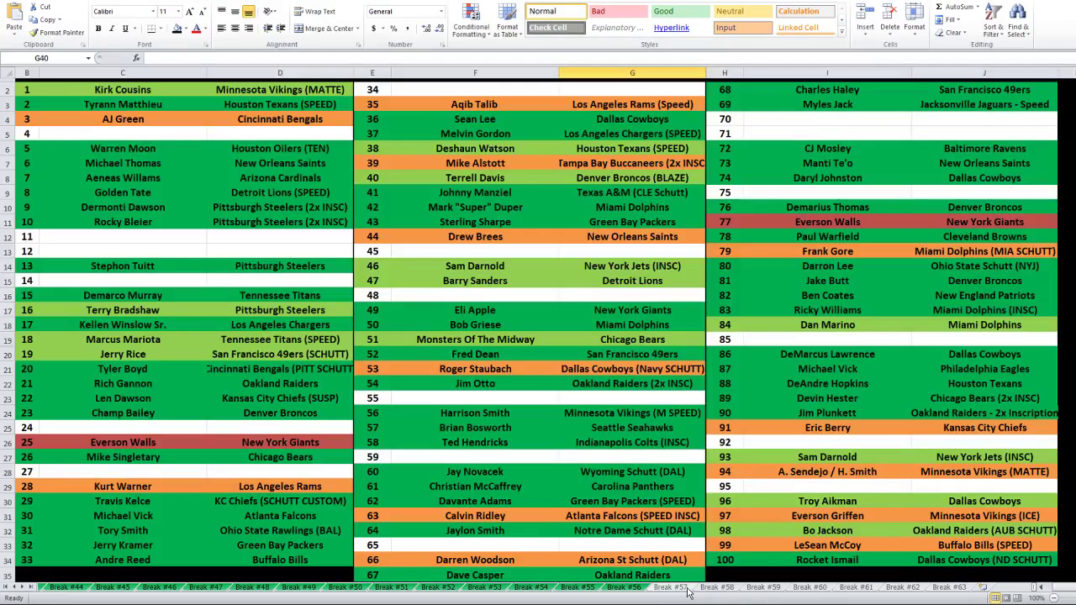
{"action": "left_click", "coordinate": [673, 588]}
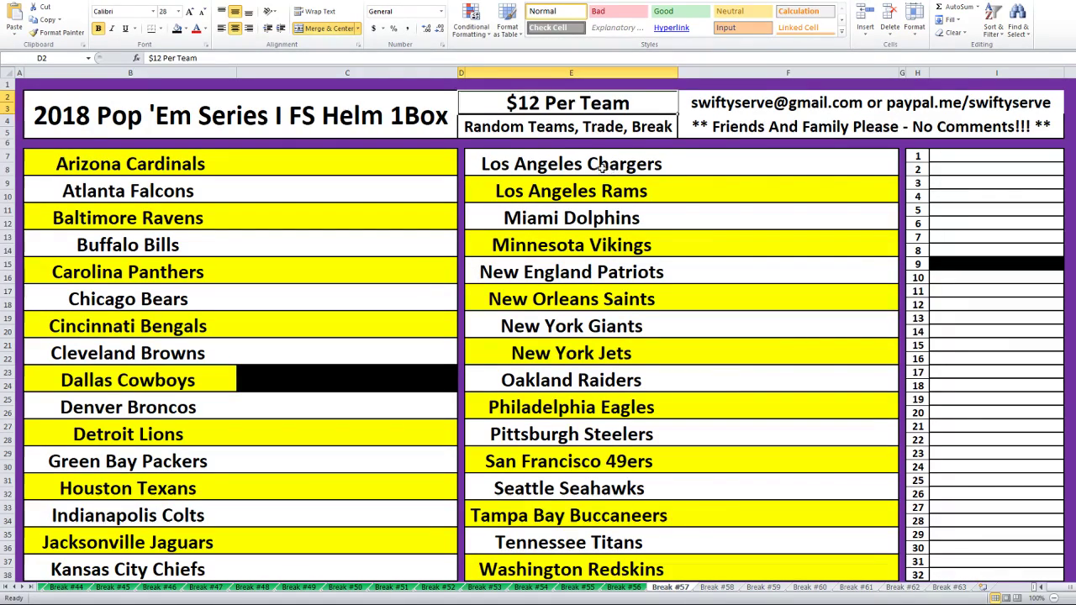
{"action": "left_click", "coordinate": [1025, 157]}
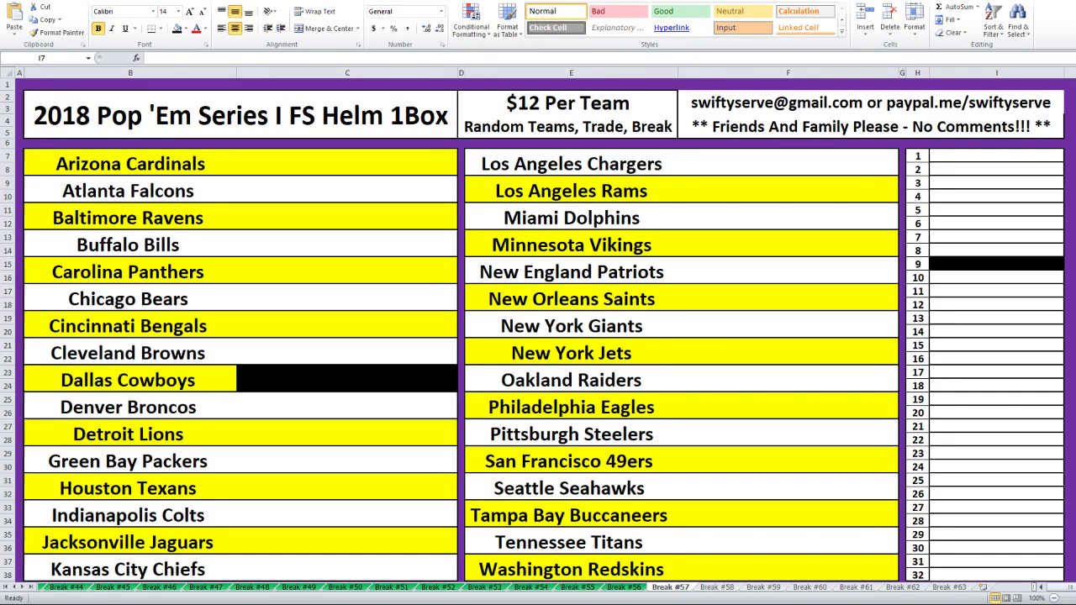
Enter buyers for slots 1 and 2, and reuse the second buyer for slots 6, 13 and 20
{"action": "left_click", "coordinate": [991, 157]}
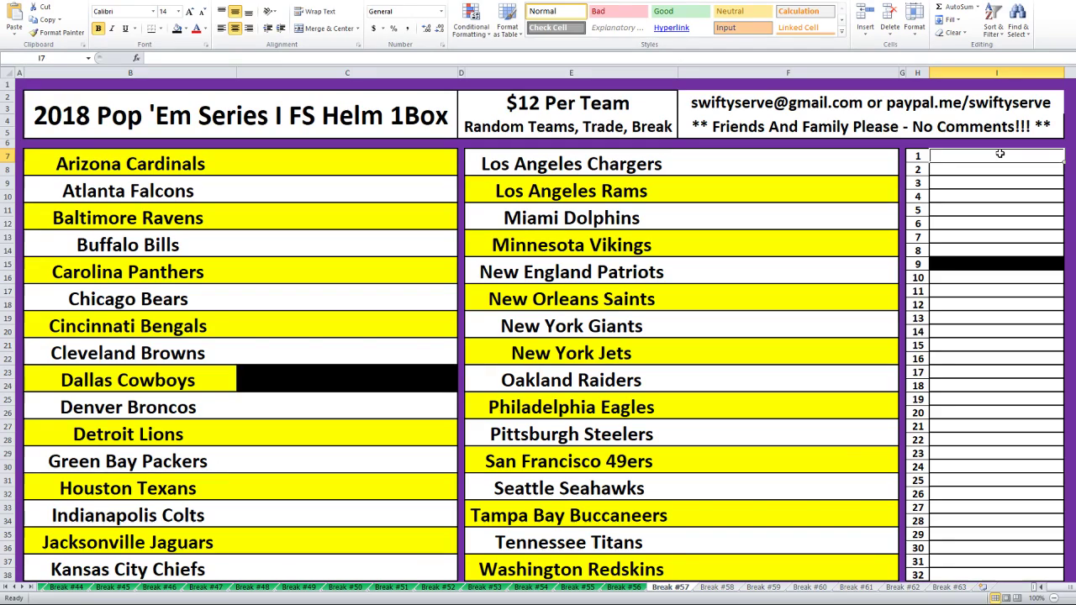
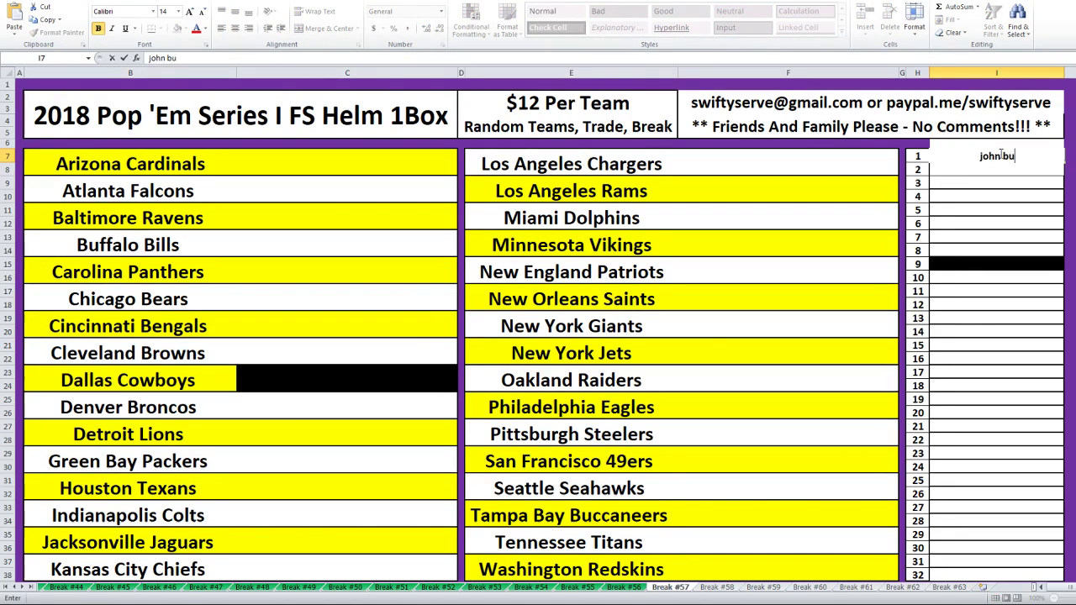
{"action": "key", "text": "Return"}
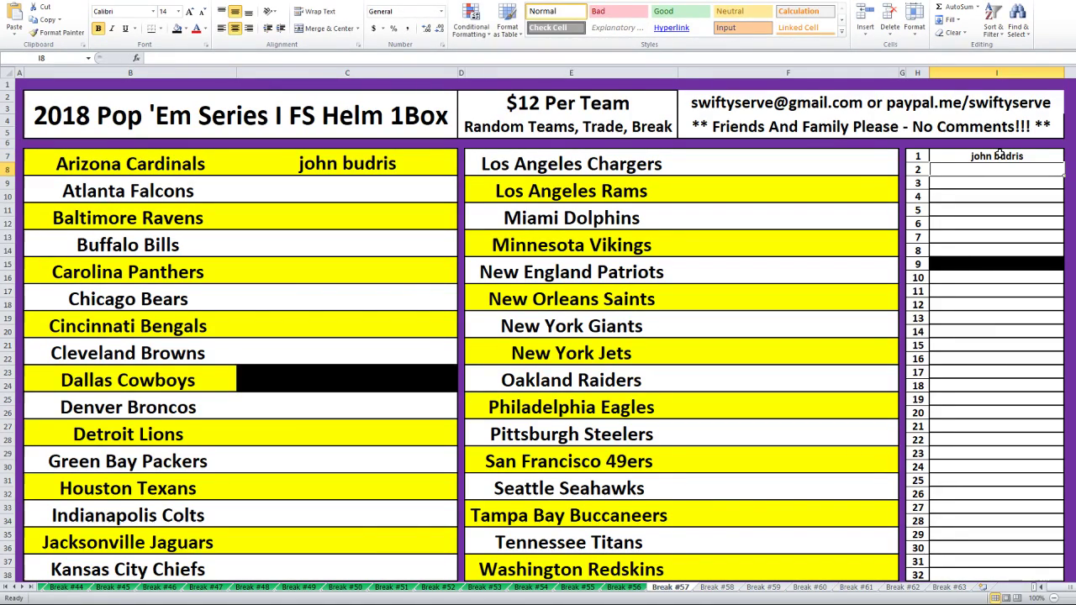
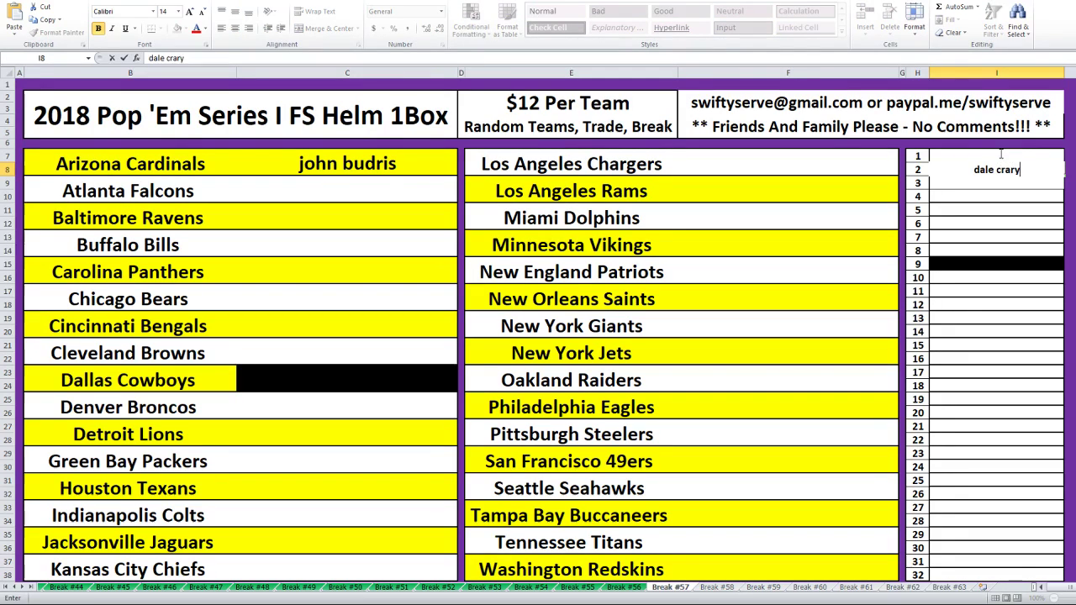
{"action": "key", "text": "Return"}
{"action": "key", "text": "Return"}
{"action": "key", "text": "Return"}
{"action": "key", "text": "Return"}
{"action": "type", "text": "dale"}
{"action": "key", "text": "Return"}
{"action": "key", "text": "Return"}
{"action": "key", "text": "Return"}
{"action": "key", "text": "Return"}
{"action": "key", "text": "Return"}
{"action": "key", "text": "Return"}
{"action": "key", "text": "Return"}
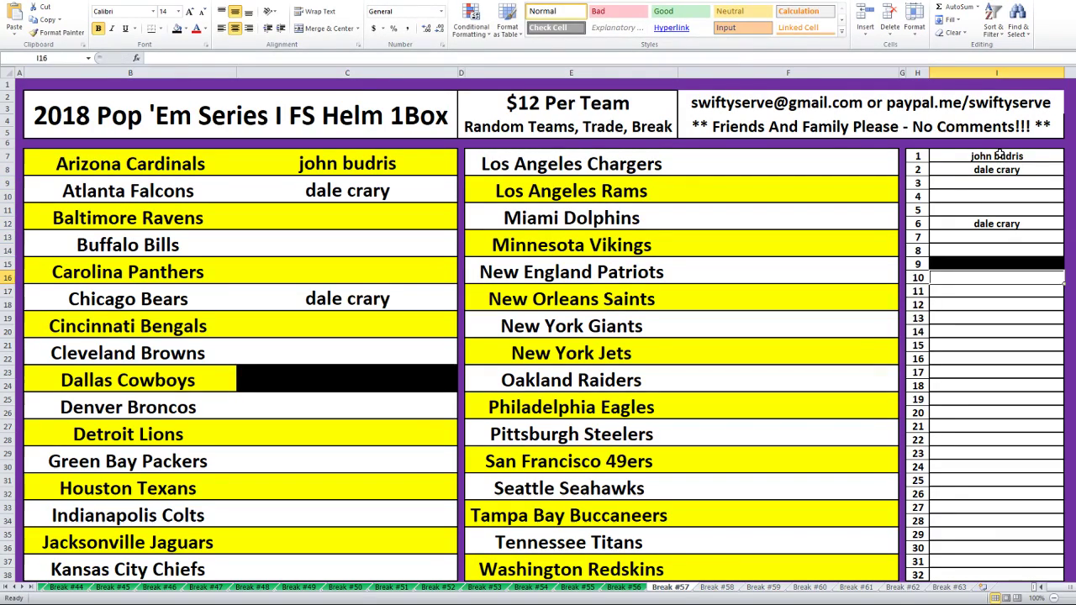
{"action": "type", "text": "dale"}
{"action": "key", "text": "Return"}
{"action": "key", "text": "Return"}
{"action": "key", "text": "Return"}
{"action": "key", "text": "Return"}
{"action": "key", "text": "Return"}
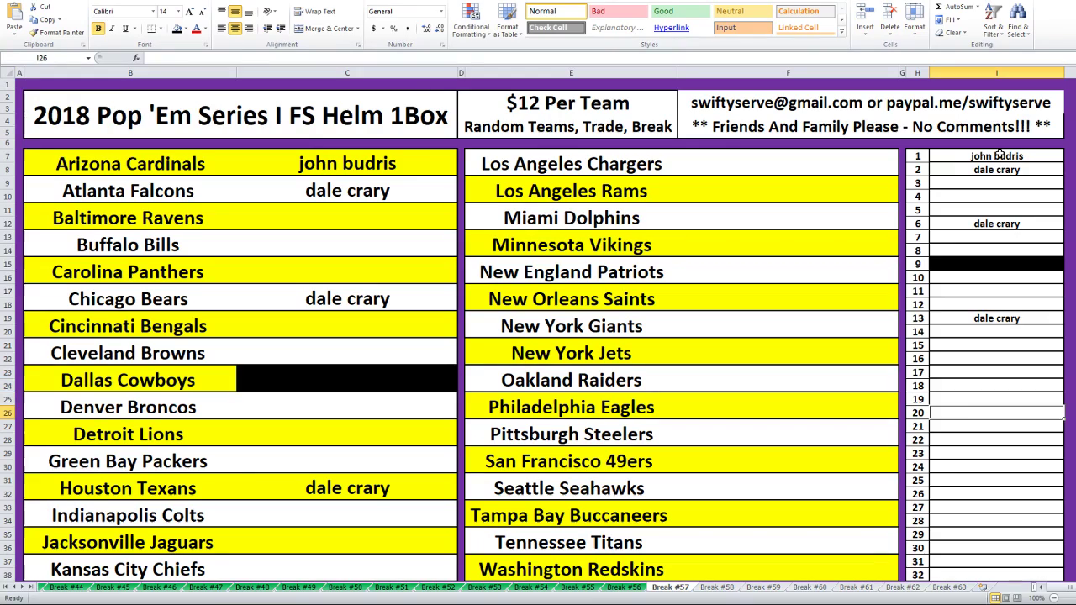
{"action": "type", "text": "dale"}
{"action": "key", "text": "Return"}
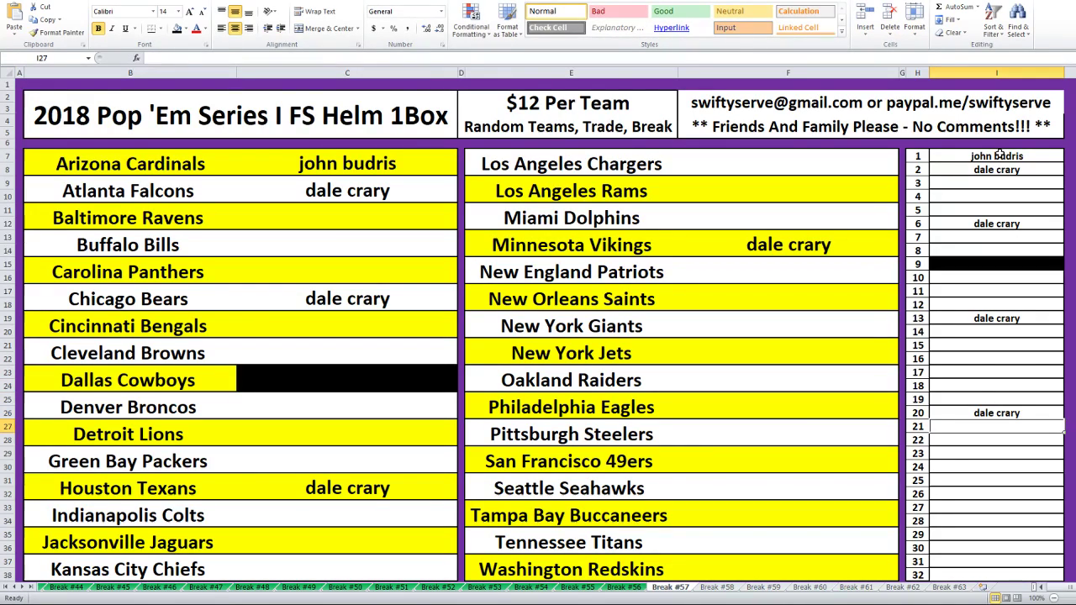
{"action": "key", "text": "Up"}
{"action": "key", "text": "Up"}
{"action": "key", "text": "Up"}
{"action": "key", "text": "Up"}
{"action": "key", "text": "Up"}
{"action": "key", "text": "Up"}
{"action": "key", "text": "Up"}
{"action": "key", "text": "Up"}
{"action": "key", "text": "Up"}
{"action": "key", "text": "Up"}
{"action": "key", "text": "Up"}
{"action": "key", "text": "Up"}
{"action": "key", "text": "Up"}
{"action": "key", "text": "Up"}
{"action": "key", "text": "Up"}
{"action": "key", "text": "Up"}
{"action": "key", "text": "Up"}
{"action": "key", "text": "Up"}
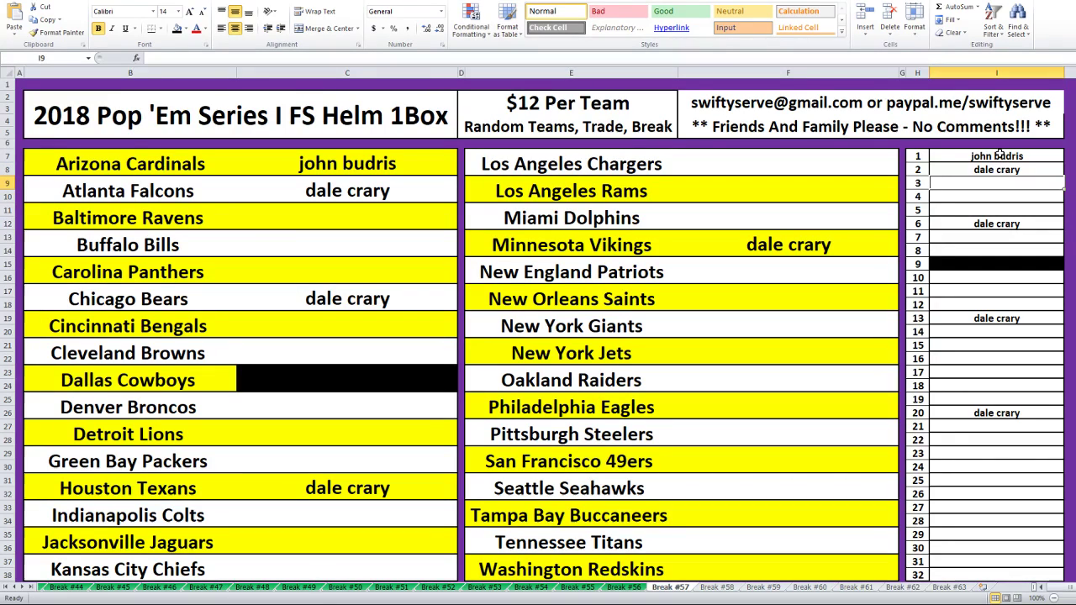
Fill buyer slots 3 and 4, then reuse the fourth buyer's name for slot 11
{"action": "key", "text": "Up"}
{"action": "key", "text": "Delete"}
{"action": "key", "text": "Down"}
{"action": "type", "text": "barry la"}
{"action": "key", "text": "Return"}
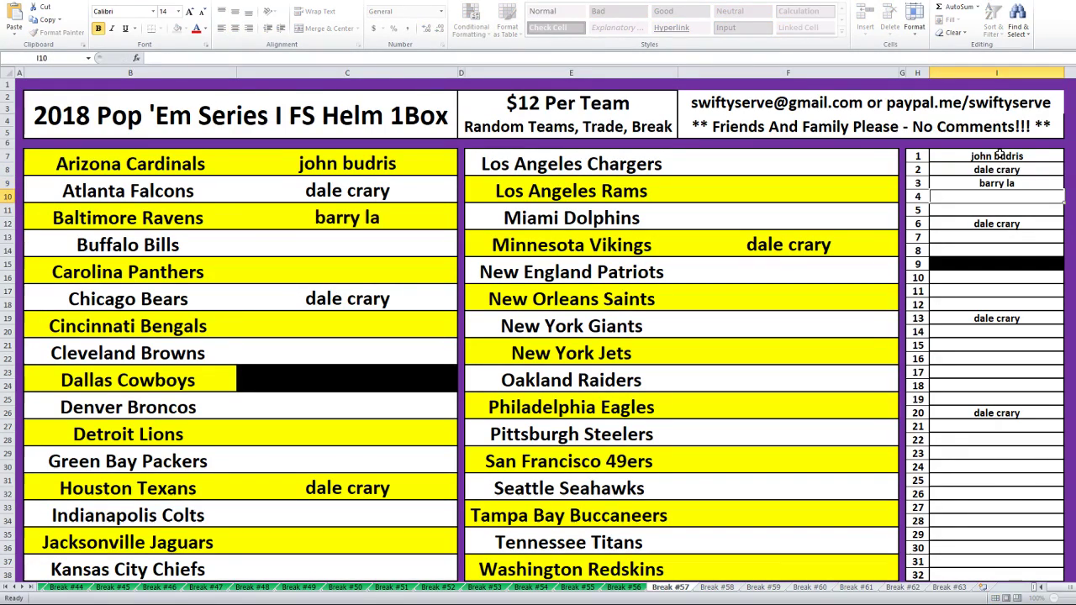
{"action": "type", "text": "phil"}
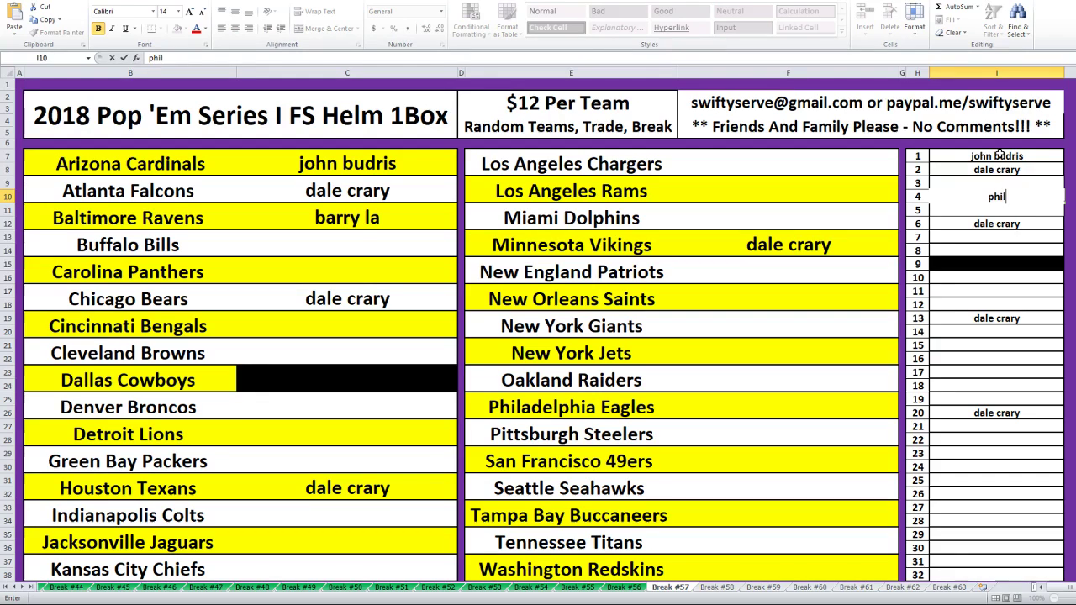
{"action": "type", "text": "lyphan sports"}
{"action": "key", "text": "Return"}
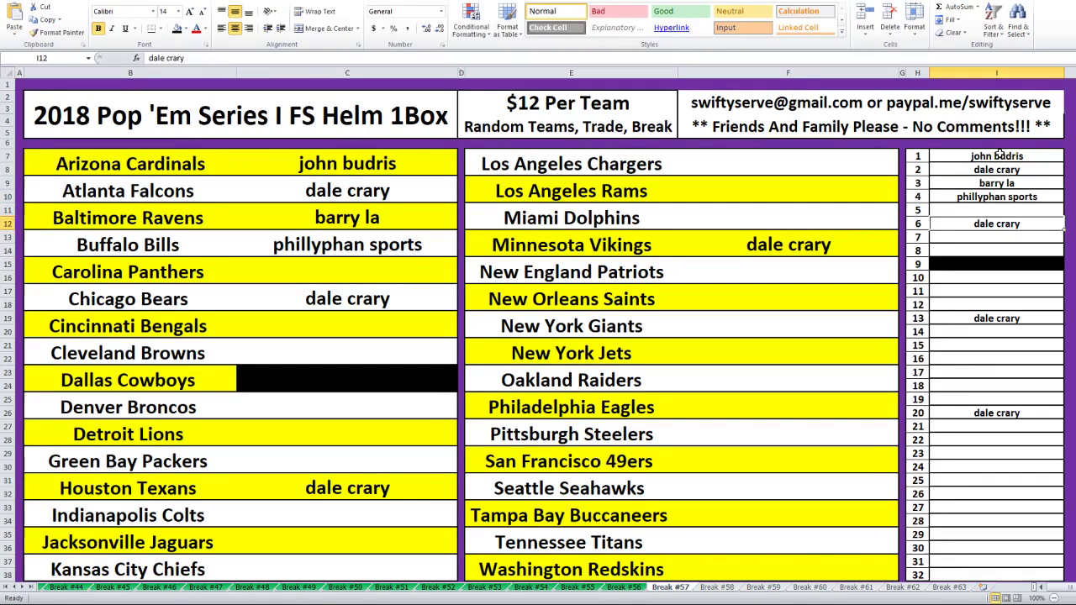
{"action": "key", "text": "Down"}
{"action": "key", "text": "Down"}
{"action": "key", "text": "Down"}
{"action": "key", "text": "Down"}
{"action": "key", "text": "Down"}
{"action": "key", "text": "Down"}
{"action": "type", "text": "p"}
{"action": "key", "text": "Return"}
Enter a new buyer in slot 5 and reuse that buyer for slot 15
{"action": "key", "text": "Up"}
{"action": "key", "text": "Up"}
{"action": "key", "text": "Up"}
{"action": "key", "text": "Up"}
{"action": "key", "text": "Up"}
{"action": "key", "text": "Up"}
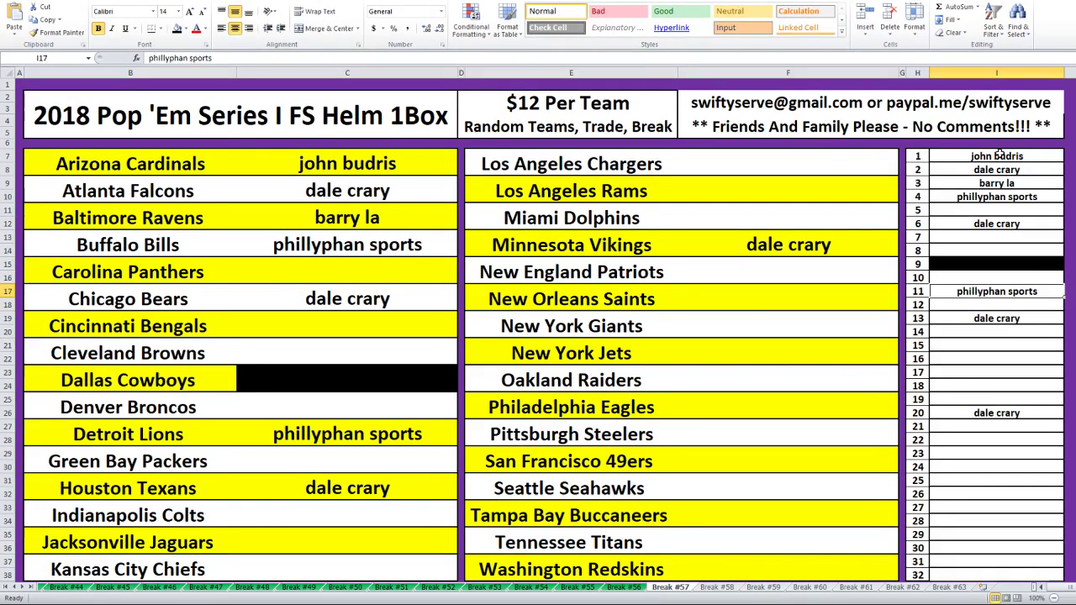
{"action": "key", "text": "Up"}
{"action": "type", "text": "d"}
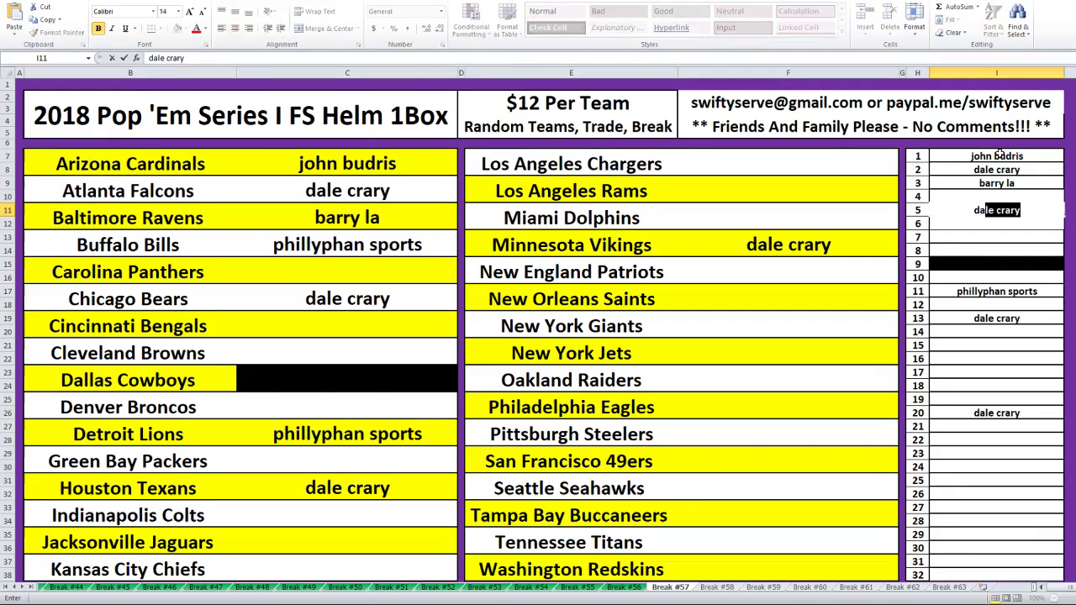
{"action": "key", "text": "BackSpace"}
{"action": "type", "text": "kade g"}
{"action": "key", "text": "Return"}
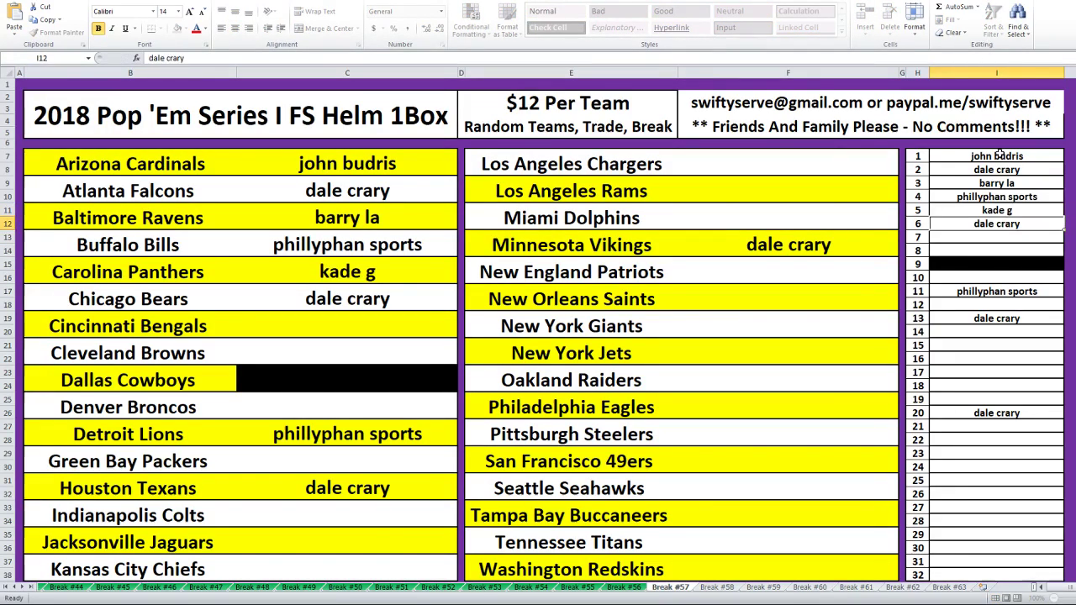
{"action": "key", "text": "Down"}
{"action": "key", "text": "Down"}
{"action": "key", "text": "Down"}
{"action": "key", "text": "Down"}
{"action": "key", "text": "Down"}
{"action": "key", "text": "Down"}
{"action": "key", "text": "Down"}
{"action": "key", "text": "Down"}
{"action": "key", "text": "Down"}
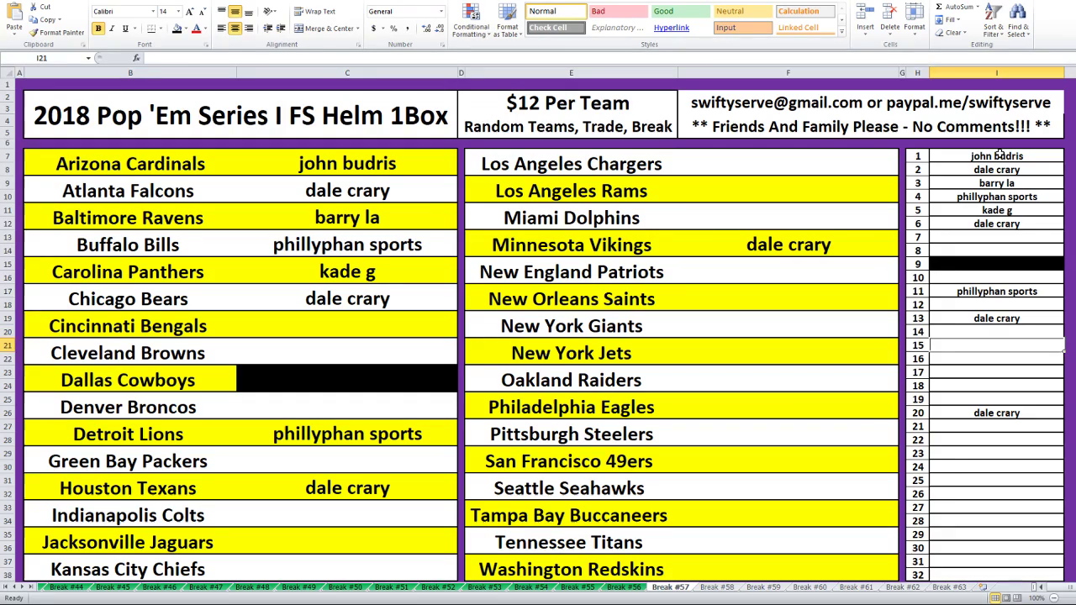
{"action": "type", "text": "kade"}
{"action": "key", "text": "Return"}
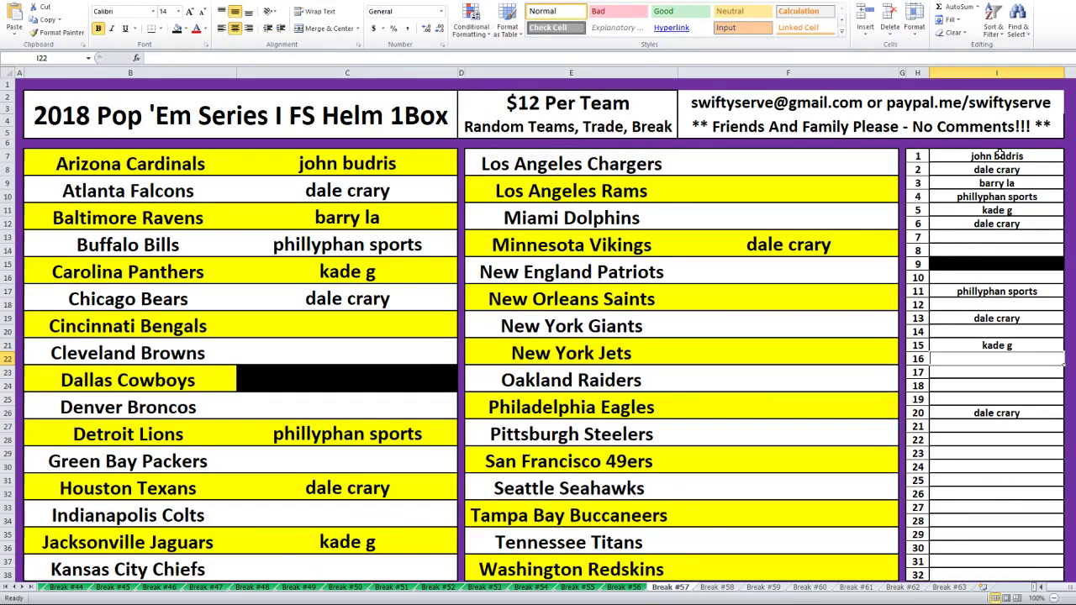
Enter the buyers for slots 10 and 7
{"action": "key", "text": "Up"}
{"action": "key", "text": "Up"}
{"action": "key", "text": "Up"}
{"action": "key", "text": "Up"}
{"action": "key", "text": "Up"}
{"action": "key", "text": "Up"}
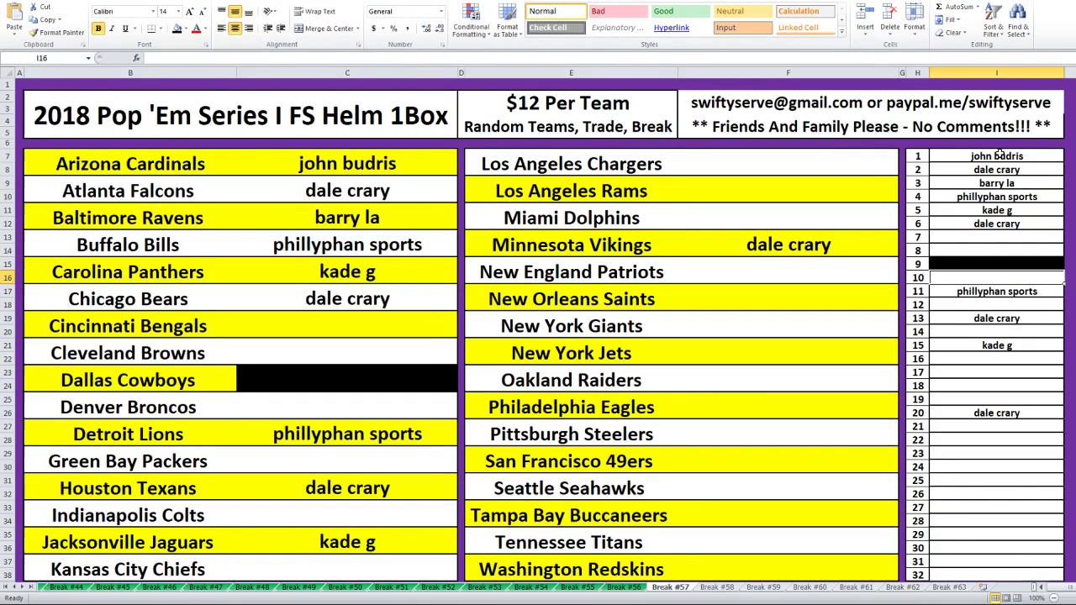
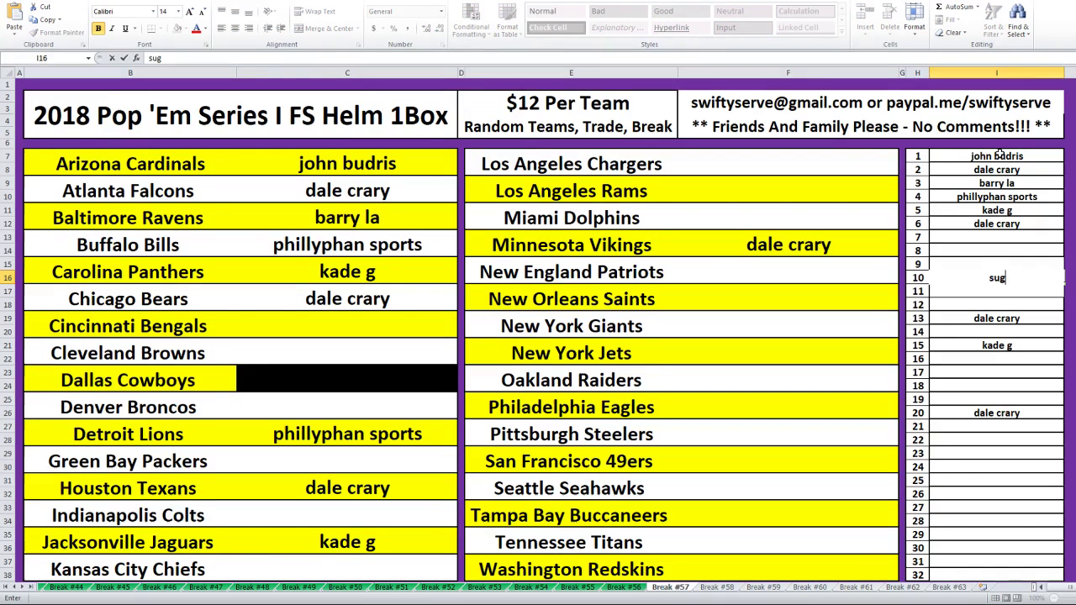
{"action": "key", "text": "Return"}
{"action": "key", "text": "Up"}
{"action": "key", "text": "Up"}
{"action": "key", "text": "Up"}
{"action": "key", "text": "Up"}
{"action": "key", "text": "Up"}
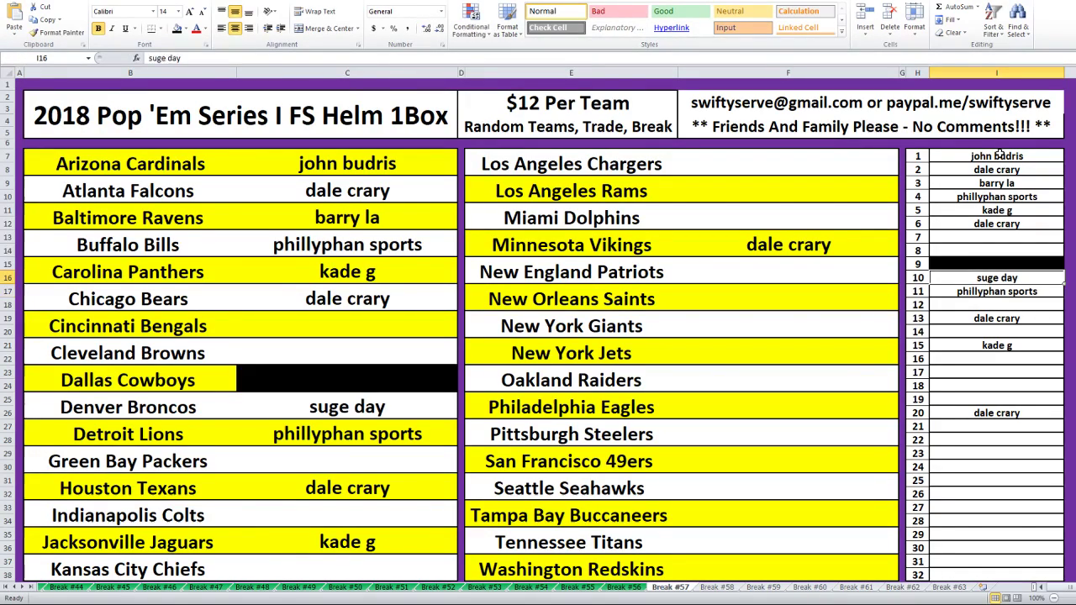
{"action": "key", "text": "Delete"}
{"action": "key", "text": "Down"}
{"action": "type", "text": "twincitysaint"}
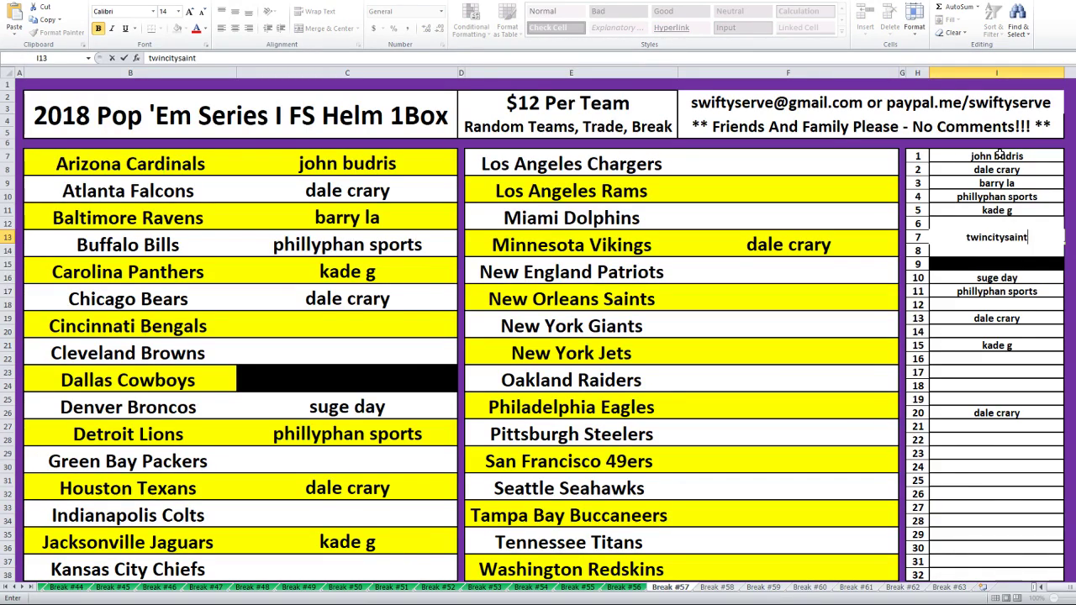
{"action": "key", "text": "Return"}
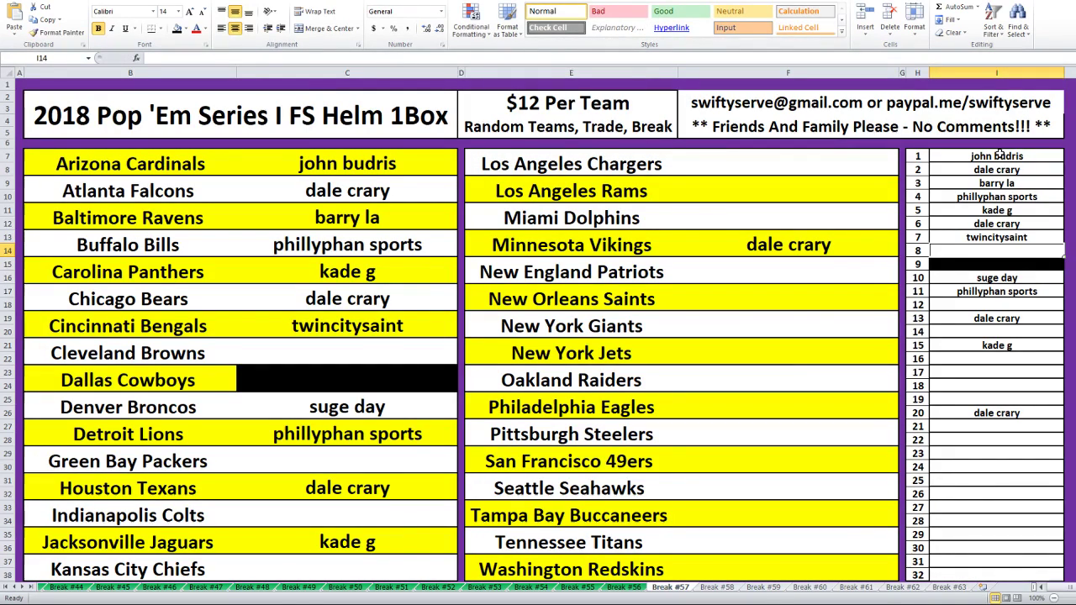
Enter buyers for slots 8 and 14, and replace slot 11 with the slot 5 buyer
{"action": "type", "text": "dmp dally"}
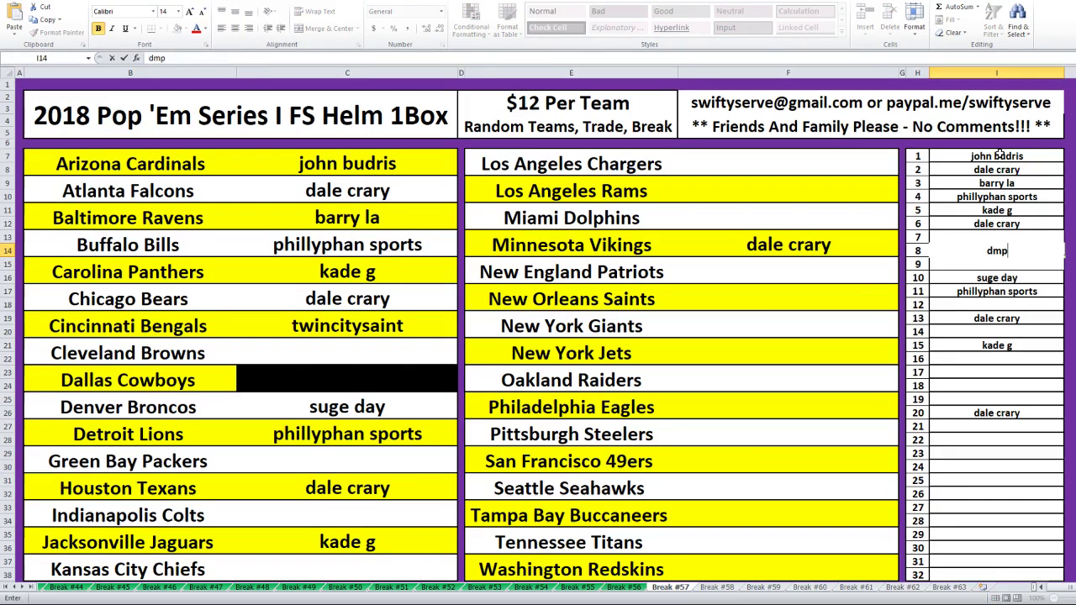
{"action": "key", "text": "Return"}
{"action": "key", "text": "Down"}
{"action": "key", "text": "Down"}
{"action": "key", "text": "Down"}
{"action": "key", "text": "Down"}
{"action": "key", "text": "Down"}
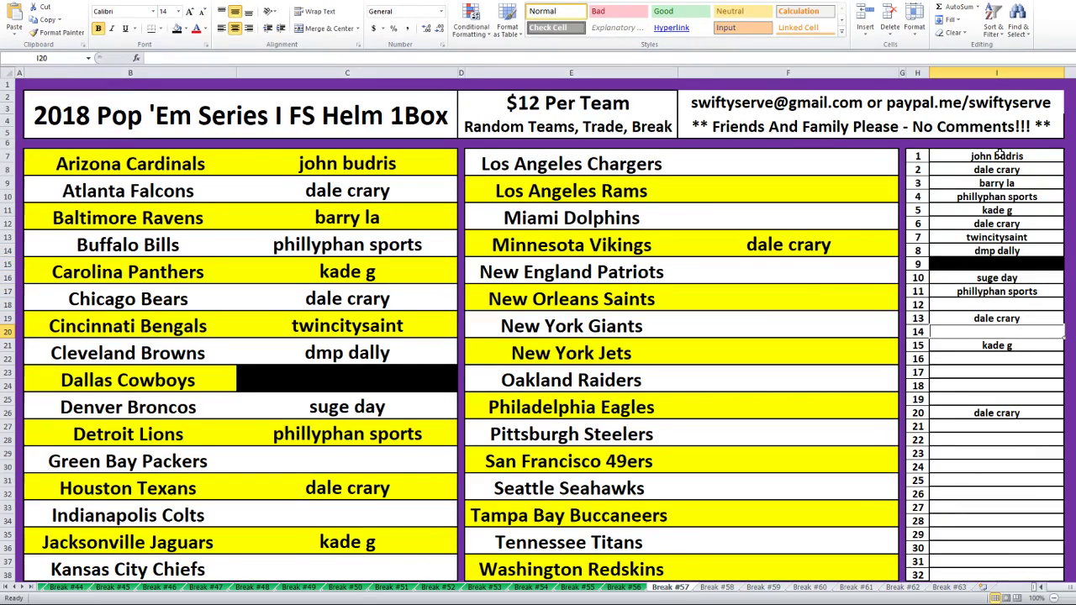
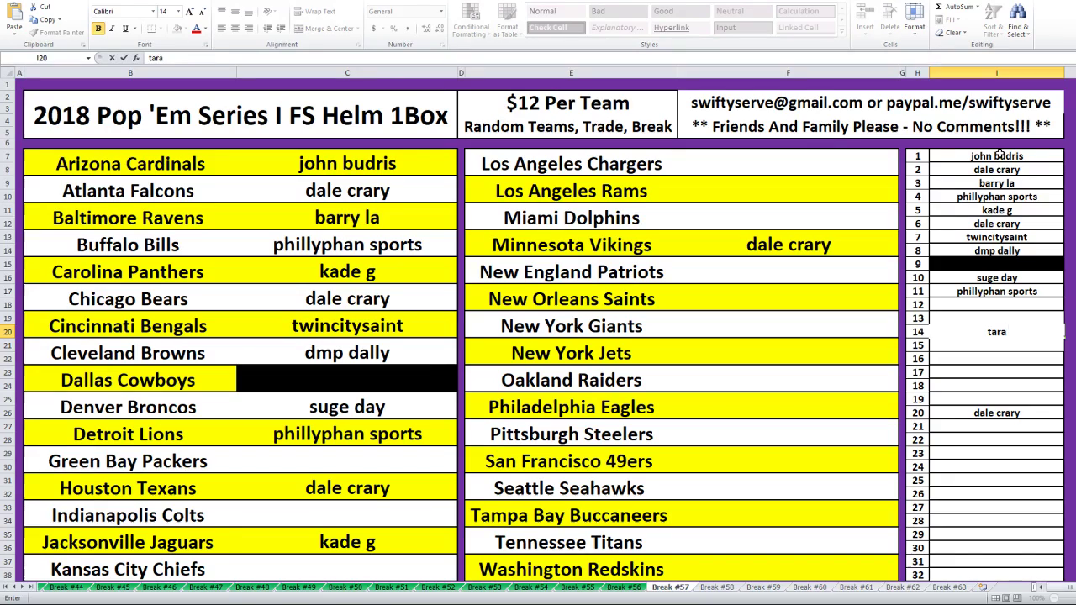
{"action": "key", "text": "Return"}
{"action": "key", "text": "Up"}
{"action": "key", "text": "Up"}
{"action": "key", "text": "Up"}
{"action": "key", "text": "Up"}
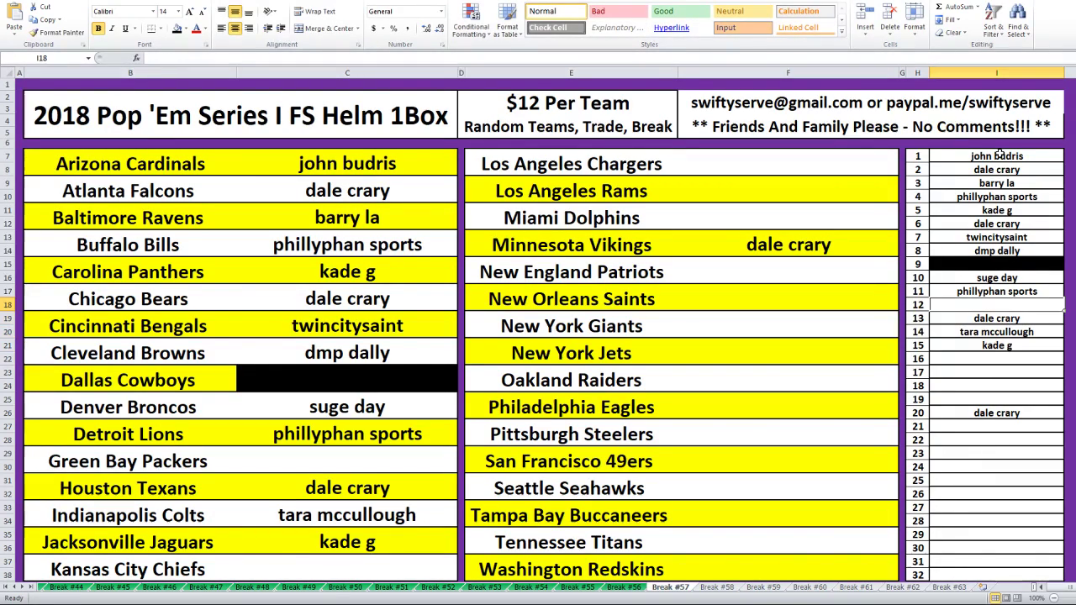
{"action": "key", "text": "Up"}
{"action": "key", "text": "Up"}
{"action": "key", "text": "Up"}
{"action": "key", "text": "Up"}
{"action": "key", "text": "Up"}
{"action": "key", "text": "Up"}
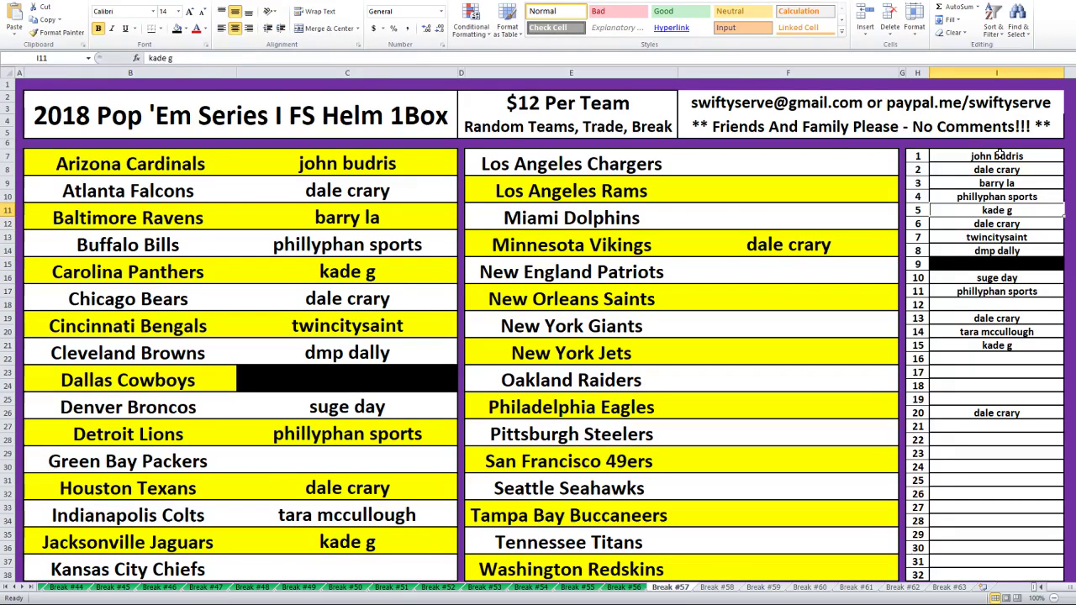
{"action": "key", "text": "Down"}
{"action": "key", "text": "Down"}
{"action": "key", "text": "Down"}
{"action": "key", "text": "Down"}
{"action": "key", "text": "Down"}
{"action": "key", "text": "Down"}
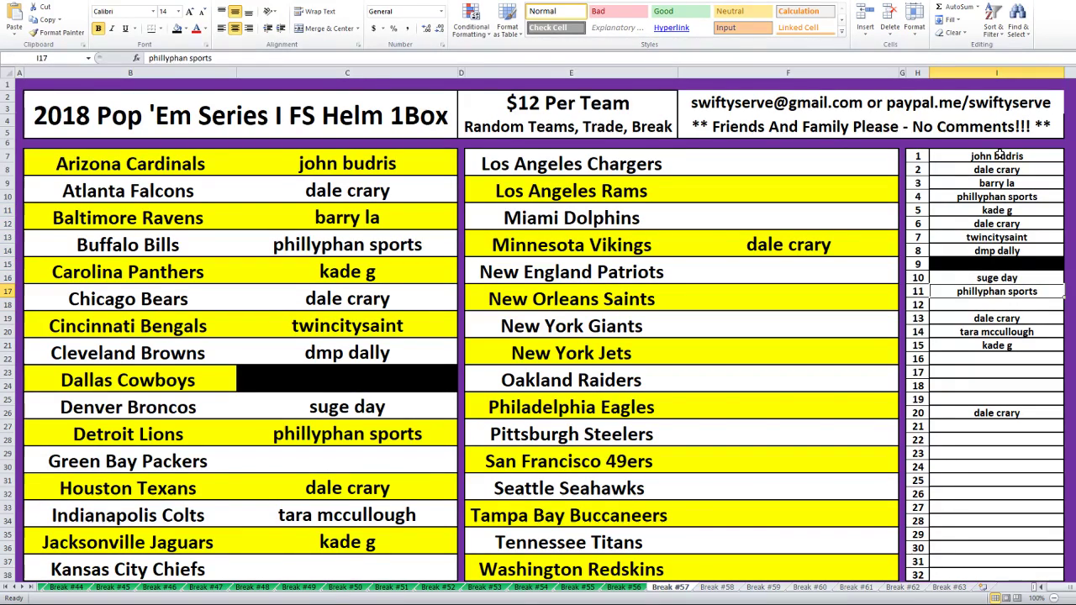
{"action": "type", "text": "kade g"}
{"action": "key", "text": "Return"}
Put the earlier suggested buyer into slot 5, then enter buyers for slots 12 and 16
{"action": "key", "text": "Up"}
{"action": "key", "text": "Up"}
{"action": "key", "text": "Up"}
{"action": "key", "text": "Up"}
{"action": "key", "text": "Up"}
{"action": "key", "text": "Up"}
{"action": "key", "text": "Up"}
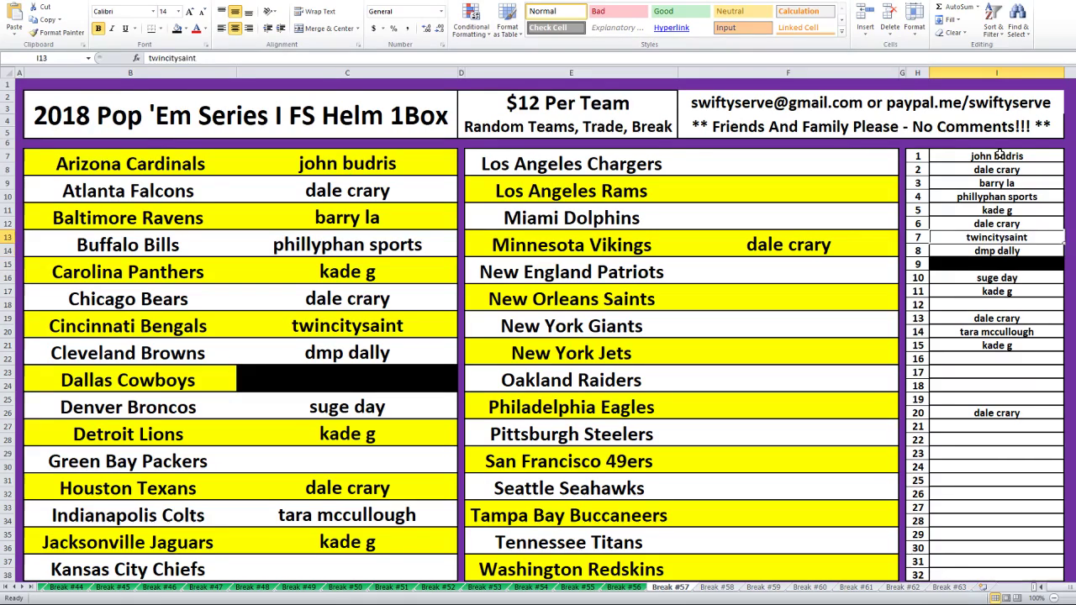
{"action": "type", "text": "phill"}
{"action": "key", "text": "Return"}
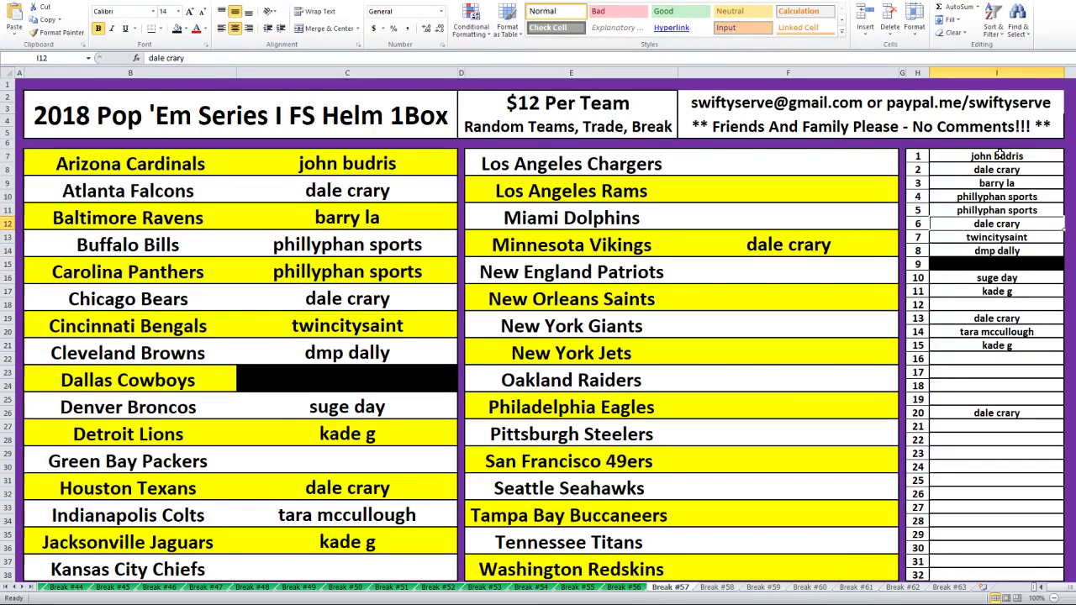
{"action": "key", "text": "Down"}
{"action": "key", "text": "Down"}
{"action": "key", "text": "Down"}
{"action": "key", "text": "Down"}
{"action": "key", "text": "Down"}
{"action": "key", "text": "Down"}
{"action": "key", "text": "Down"}
{"action": "key", "text": "Down"}
{"action": "key", "text": "Down"}
{"action": "key", "text": "Down"}
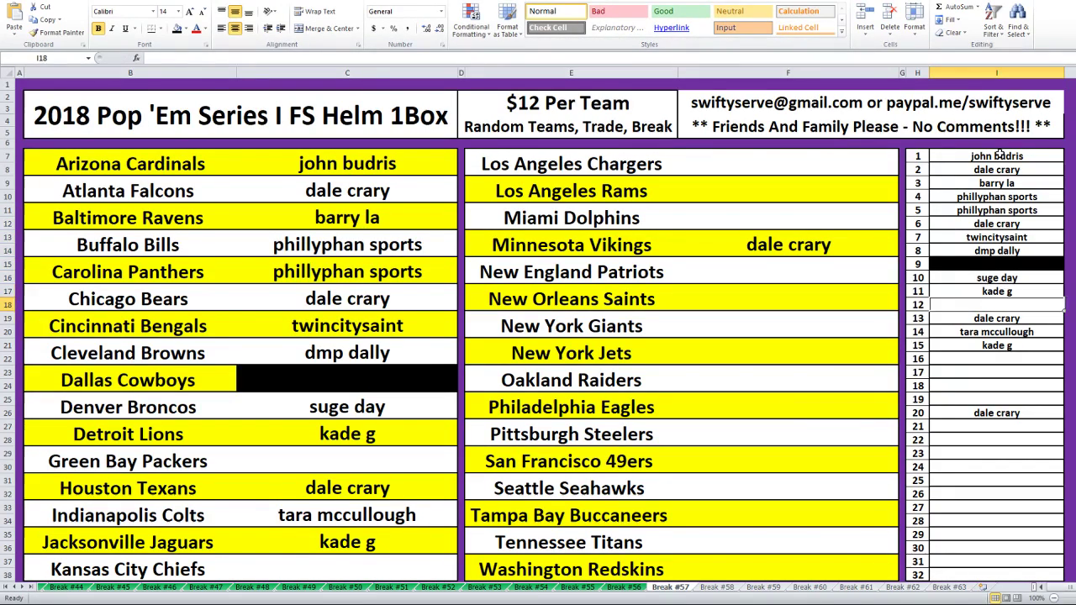
{"action": "key", "text": "Up"}
{"action": "key", "text": "Up"}
{"action": "key", "text": "Up"}
{"action": "key", "text": "Up"}
{"action": "type", "text": "mr. shameless"}
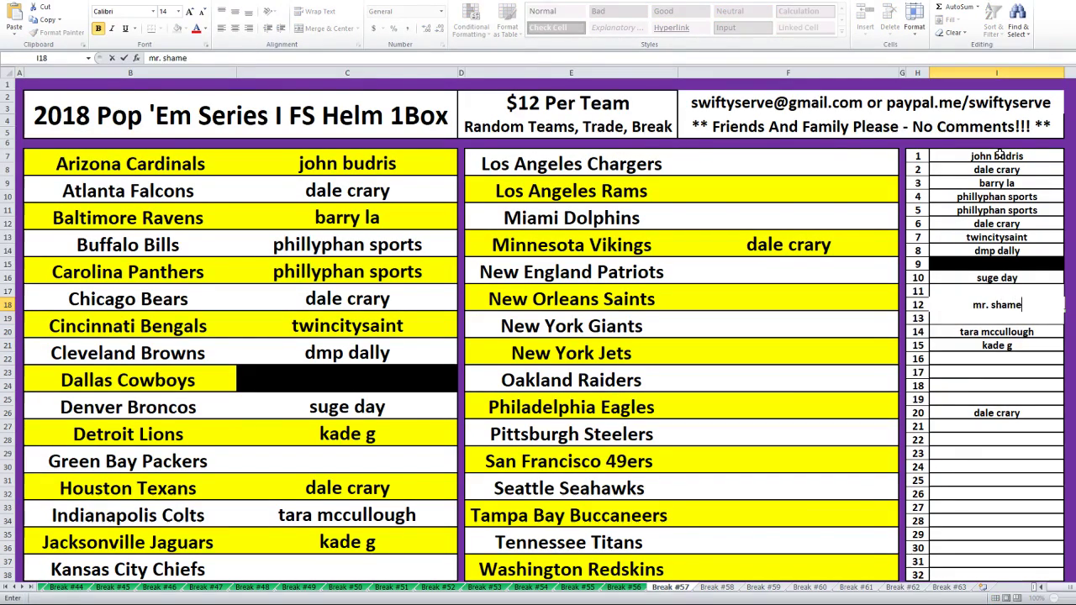
{"action": "key", "text": "Return"}
{"action": "key", "text": "Down"}
{"action": "key", "text": "Down"}
{"action": "key", "text": "Down"}
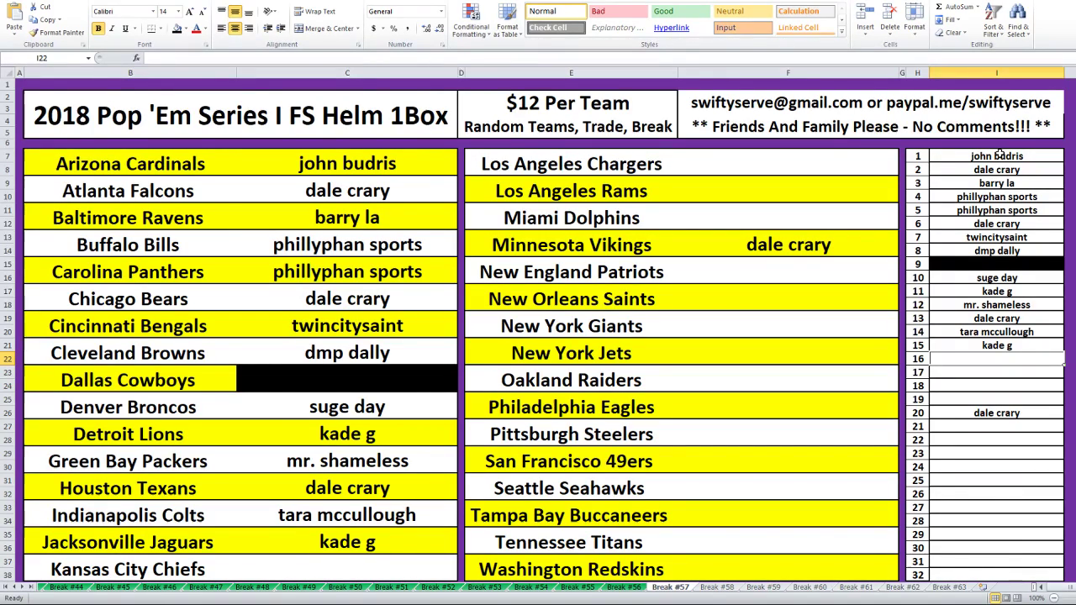
{"action": "type", "text": "pete"}
{"action": "type", "text": "le"}
{"action": "key", "text": "Return"}
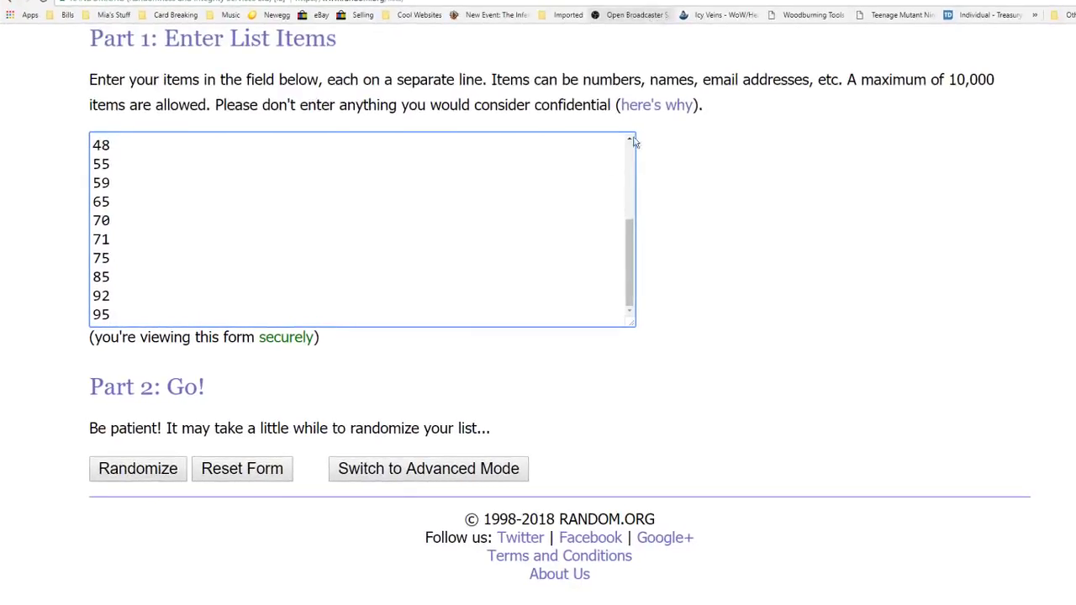
Scroll through the pasted spot numbers in the List Randomizer box, highlighting 65 to check it
{"action": "scroll", "coordinate": [492, 242], "scroll_direction": "up", "scroll_amount": 3}
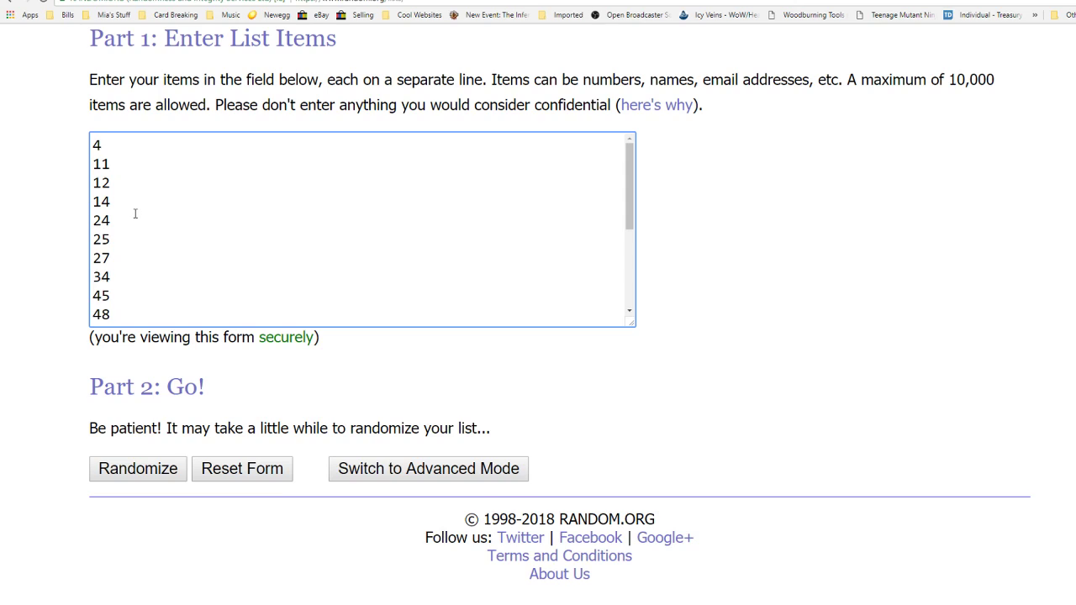
{"action": "scroll", "coordinate": [135, 213], "scroll_direction": "down", "scroll_amount": 1}
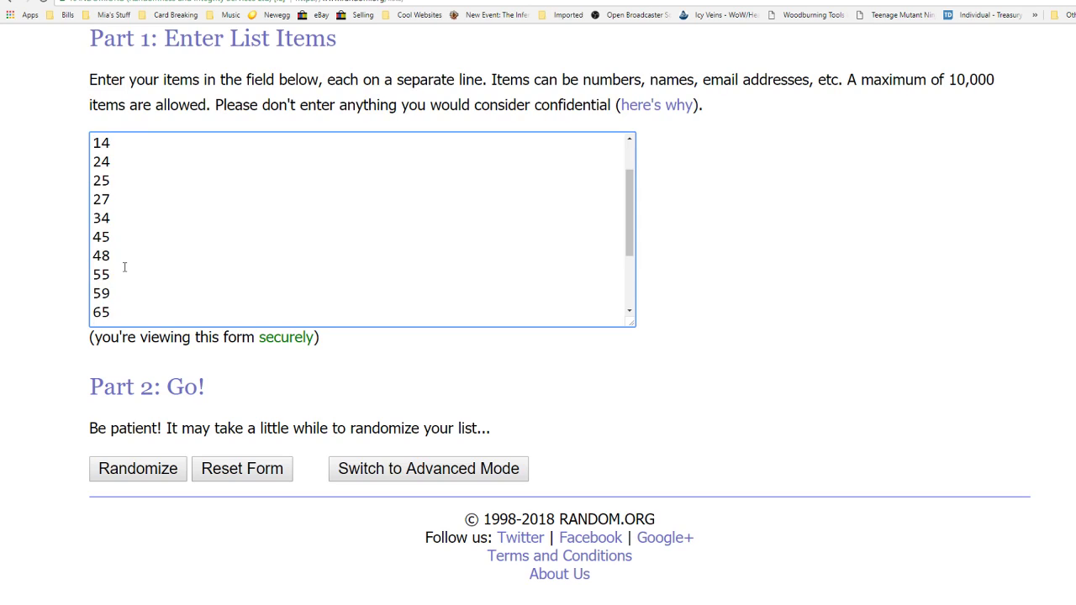
{"action": "scroll", "coordinate": [124, 268], "scroll_direction": "down", "scroll_amount": 1}
{"action": "scroll", "coordinate": [120, 244], "scroll_direction": "down", "scroll_amount": 1}
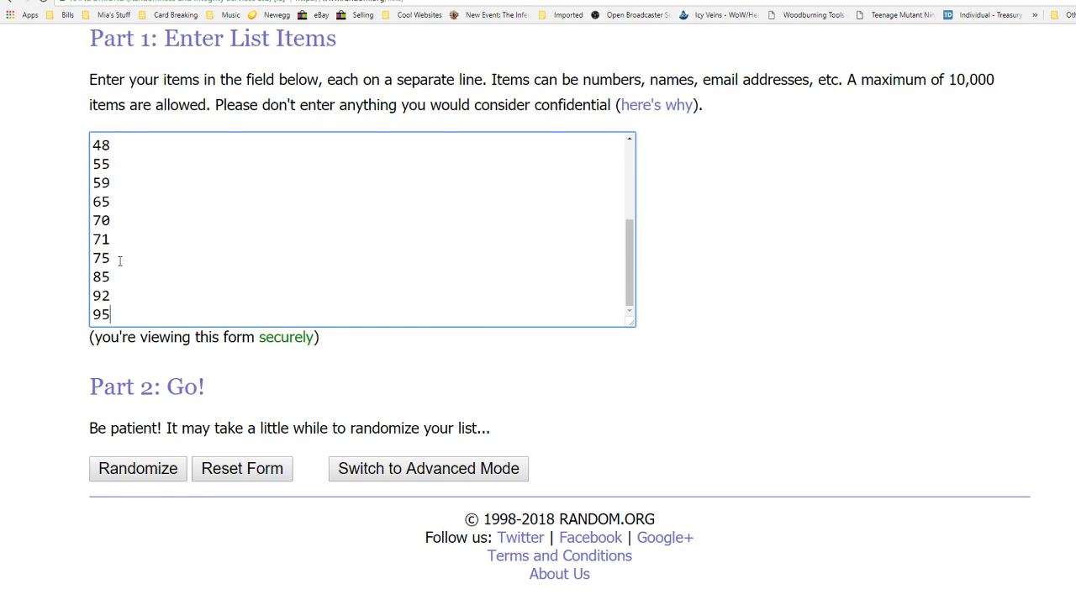
{"action": "scroll", "coordinate": [120, 261], "scroll_direction": "down", "scroll_amount": 1}
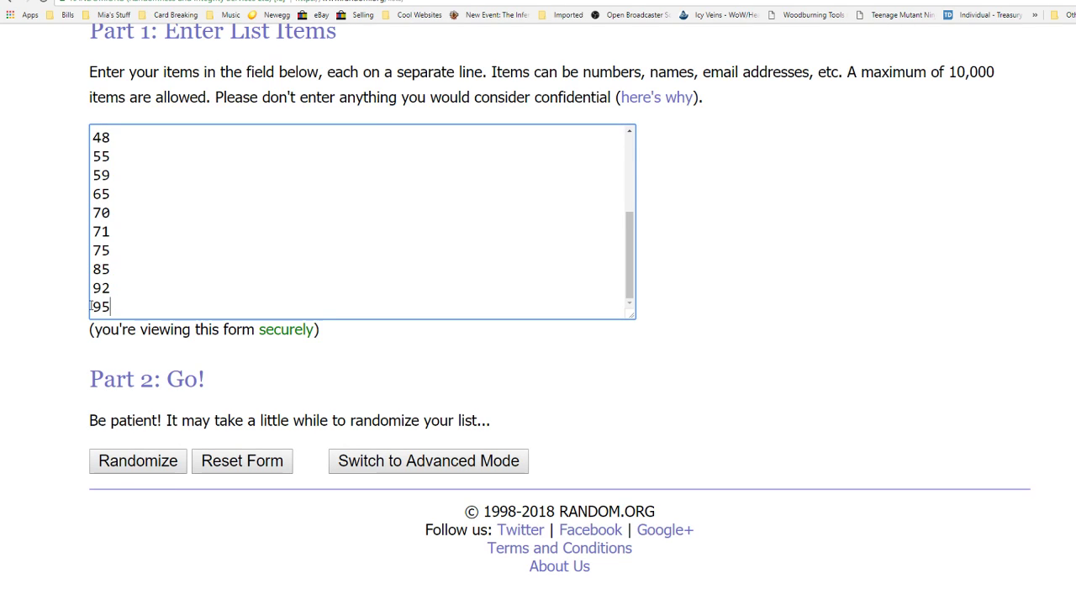
{"action": "left_click_drag", "start_coordinate": [118, 306], "coordinate": [74, 306]}
{"action": "left_click_drag", "start_coordinate": [112, 269], "coordinate": [93, 250]}
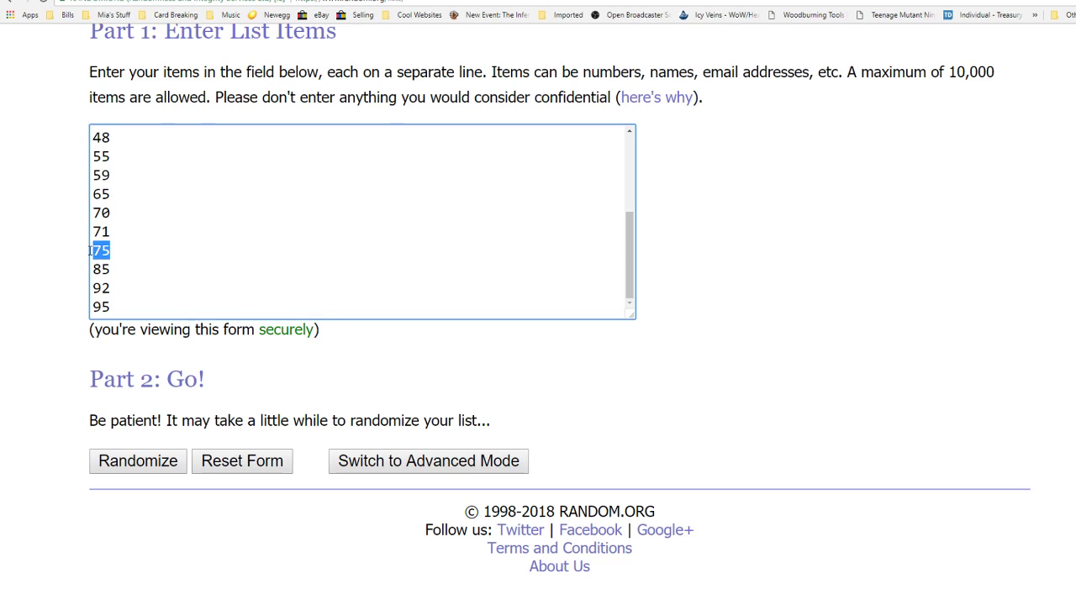
{"action": "left_click_drag", "start_coordinate": [110, 195], "coordinate": [94, 194]}
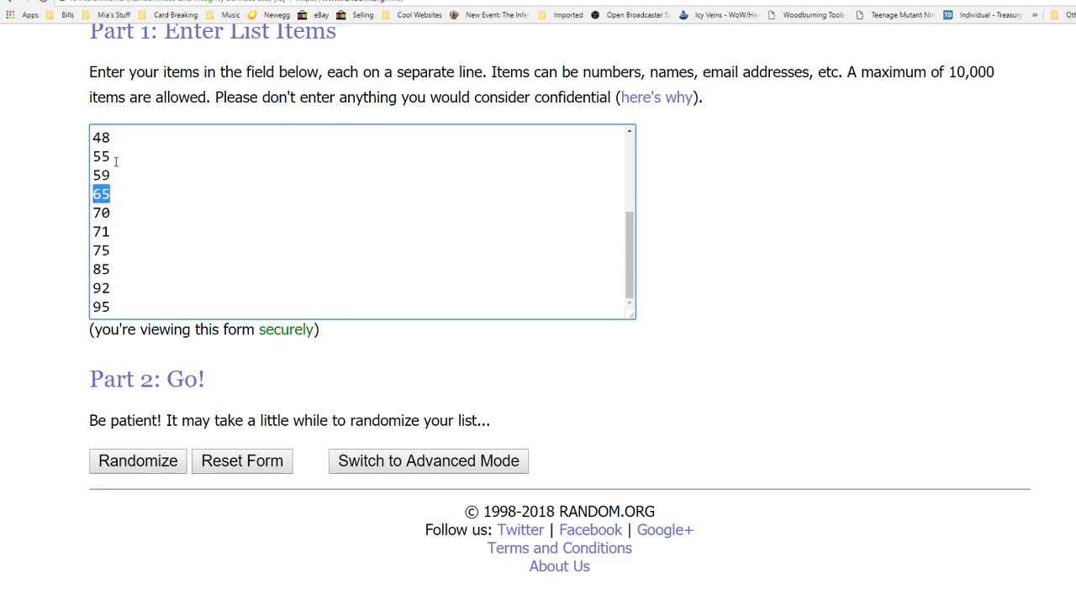
{"action": "left_click_drag", "start_coordinate": [117, 156], "coordinate": [90, 157]}
Recheck the list by highlighting 45, then scroll down to the end of the numbers
{"action": "scroll", "coordinate": [126, 166], "scroll_direction": "up", "scroll_amount": 3}
{"action": "left_click_drag", "start_coordinate": [116, 236], "coordinate": [91, 237]}
{"action": "left_click_drag", "start_coordinate": [107, 179], "coordinate": [92, 179]}
{"action": "scroll", "coordinate": [144, 185], "scroll_direction": "up", "scroll_amount": 1}
{"action": "scroll", "coordinate": [145, 189], "scroll_direction": "down", "scroll_amount": 2}
{"action": "scroll", "coordinate": [145, 188], "scroll_direction": "up", "scroll_amount": 2}
{"action": "scroll", "coordinate": [126, 206], "scroll_direction": "down", "scroll_amount": 1}
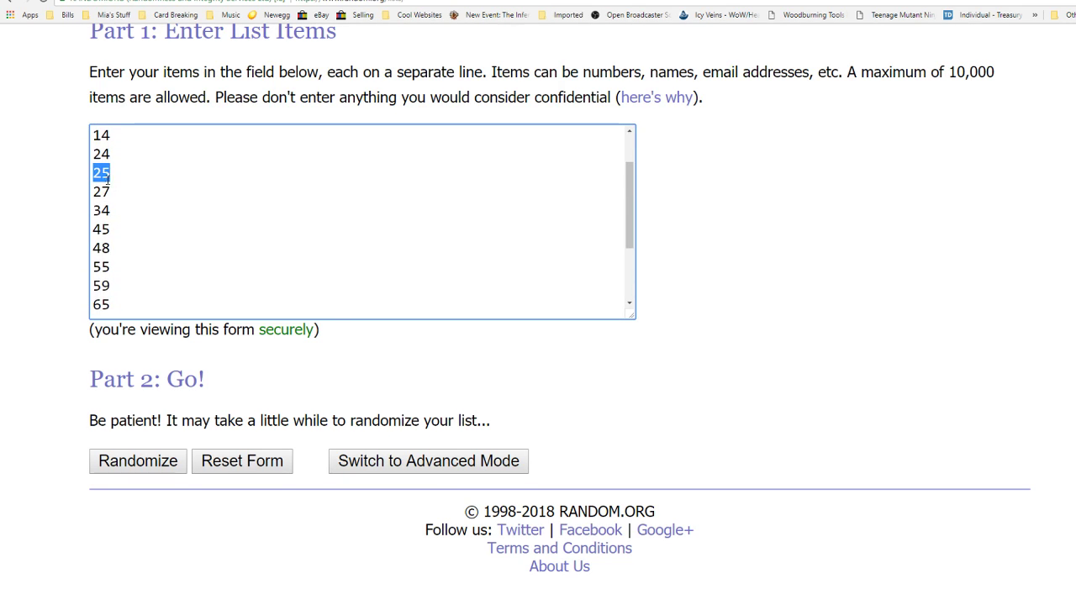
{"action": "scroll", "coordinate": [120, 240], "scroll_direction": "down", "scroll_amount": 1}
{"action": "scroll", "coordinate": [120, 240], "scroll_direction": "down", "scroll_amount": 1}
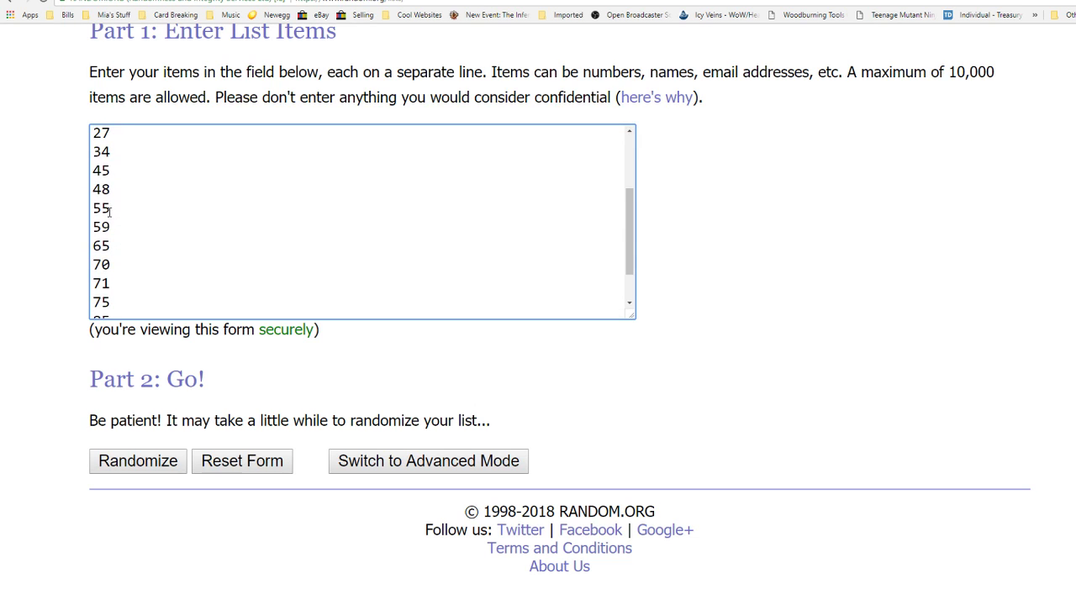
{"action": "scroll", "coordinate": [128, 252], "scroll_direction": "down", "scroll_amount": 2}
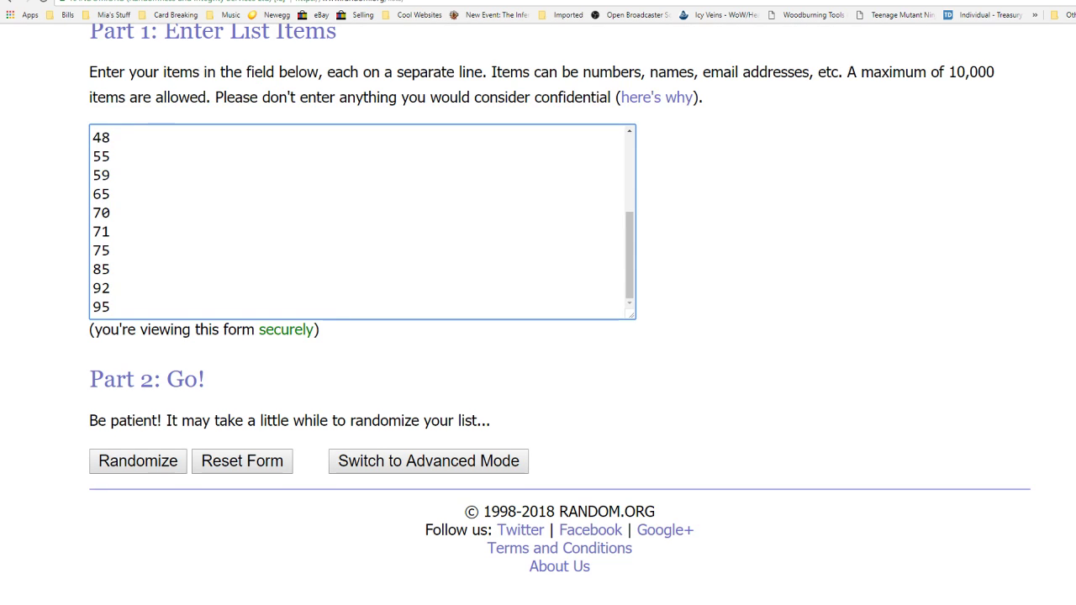
Randomize the 19 spot numbers five times, then return to the top of the results, which start with 27
{"action": "left_click", "coordinate": [161, 469]}
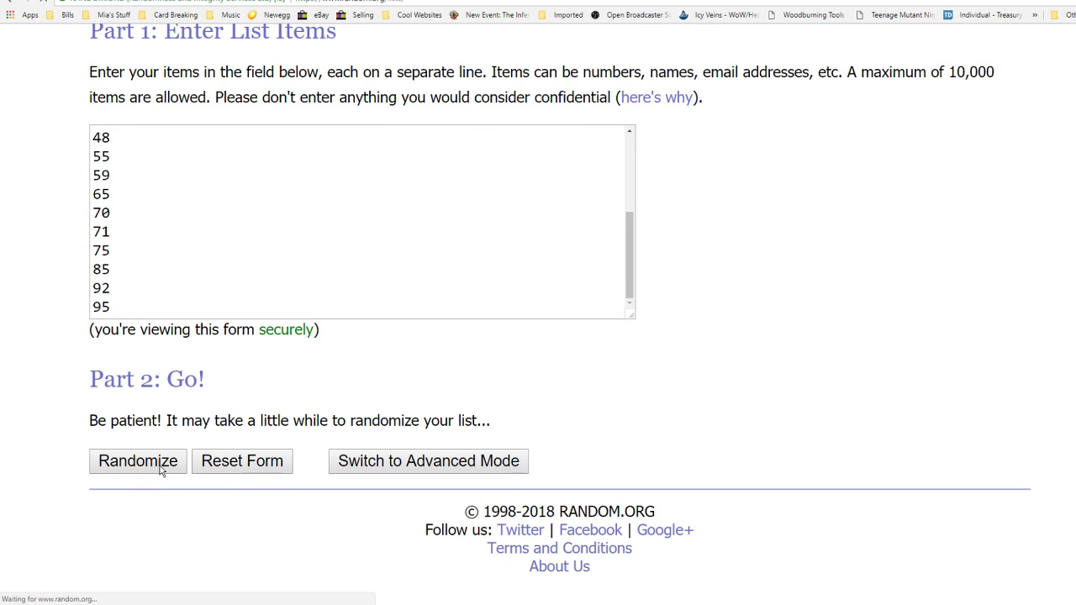
{"action": "left_click", "coordinate": [132, 465]}
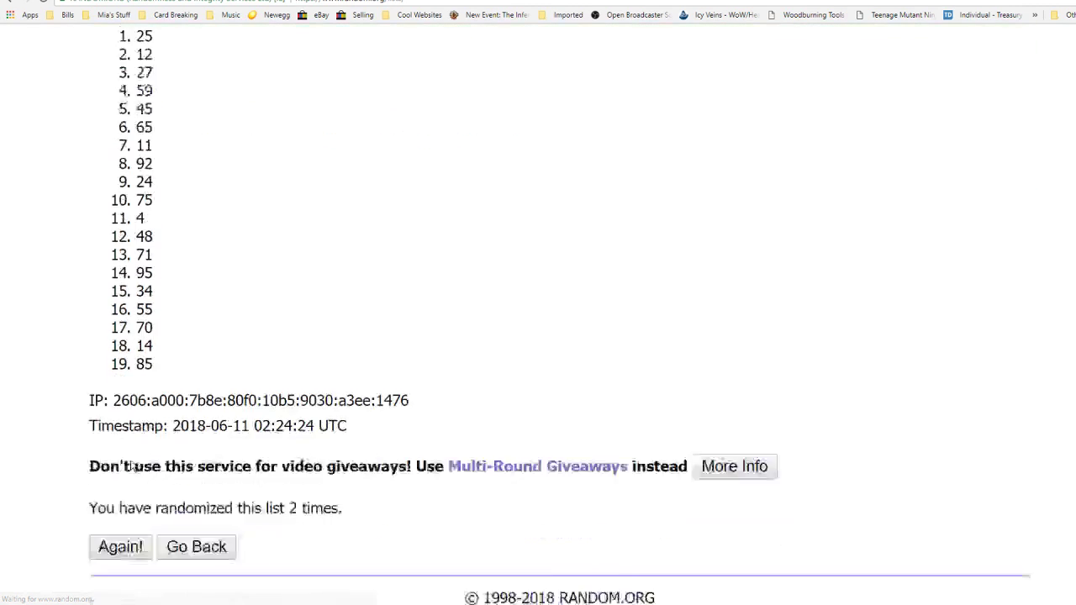
{"action": "left_click", "coordinate": [140, 462]}
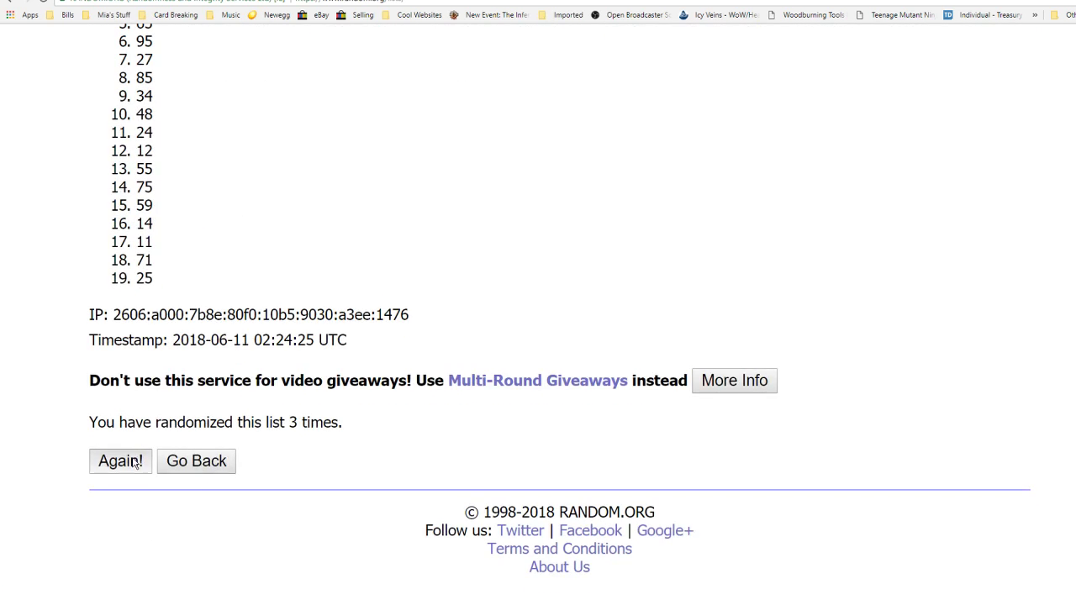
{"action": "left_click", "coordinate": [134, 461]}
{"action": "left_click", "coordinate": [122, 460]}
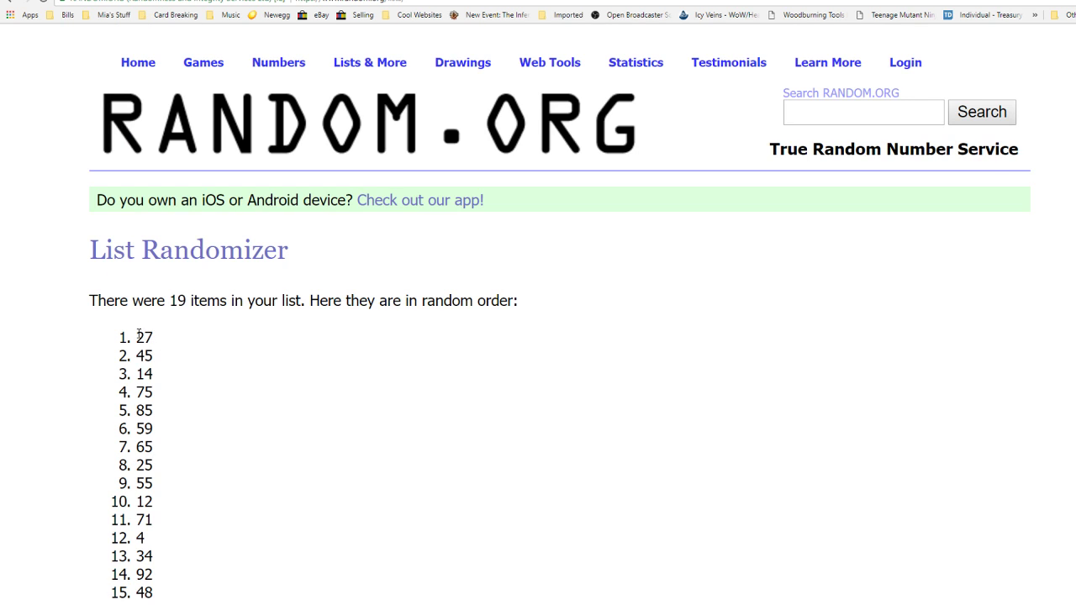
{"action": "left_click_drag", "start_coordinate": [140, 338], "coordinate": [185, 339]}
{"action": "scroll", "coordinate": [185, 339], "scroll_direction": "down", "scroll_amount": 4}
{"action": "left_click", "coordinate": [294, 455]}
{"action": "scroll", "coordinate": [278, 432], "scroll_direction": "up", "scroll_amount": 4}
Back in Break #57, enter the buyers for spots 17 through 19
{"action": "key", "text": "alt+Tab"}
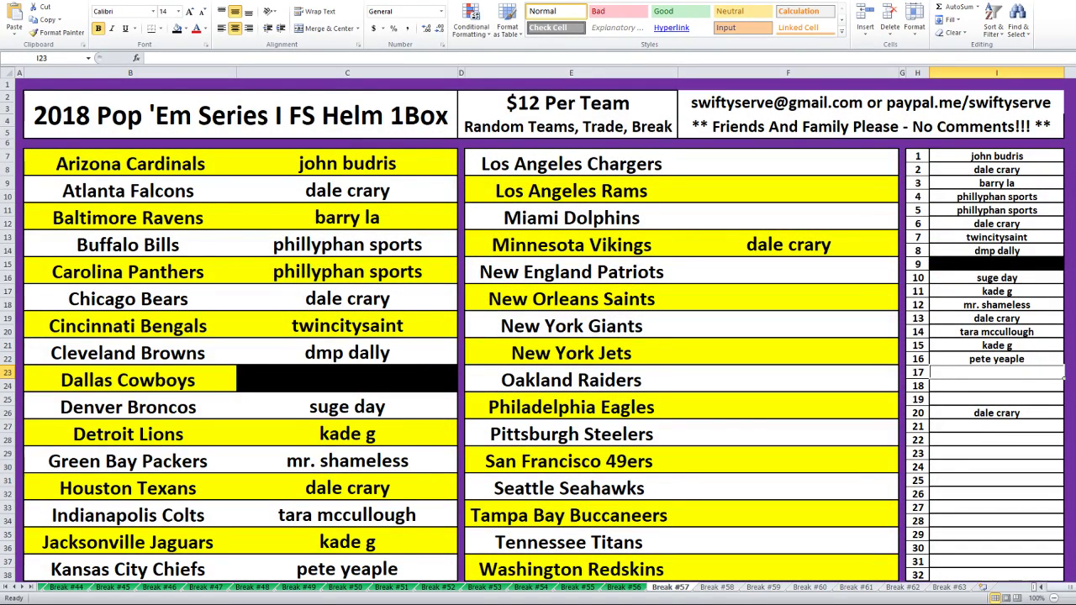
{"action": "type", "text": "niebgs"}
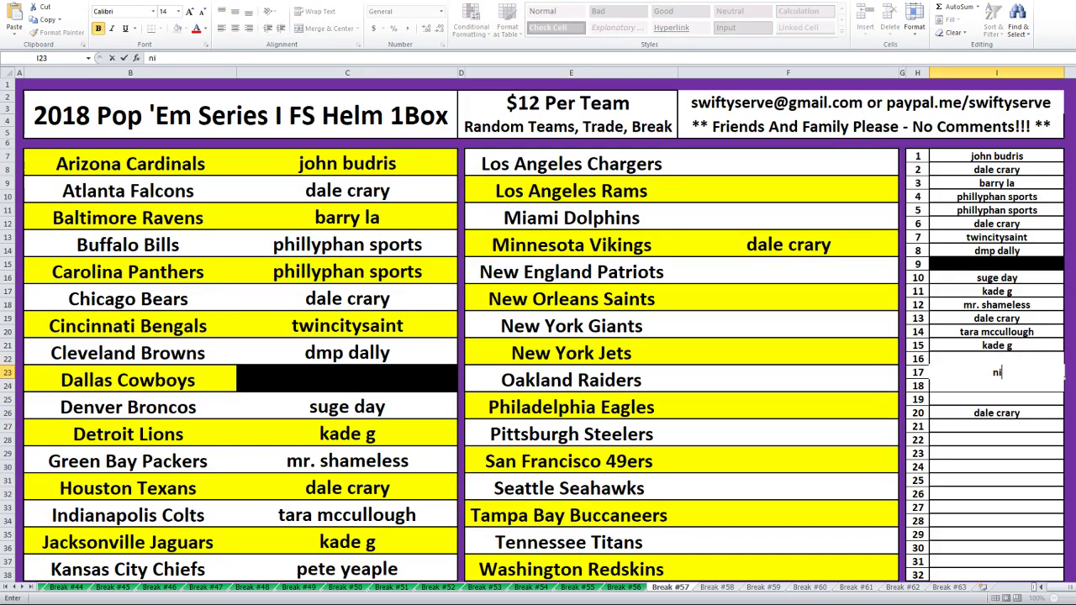
{"action": "key", "text": "BackSpace"}
{"action": "key", "text": "BackSpace"}
{"action": "type", "text": "s62"}
{"action": "key", "text": "Return"}
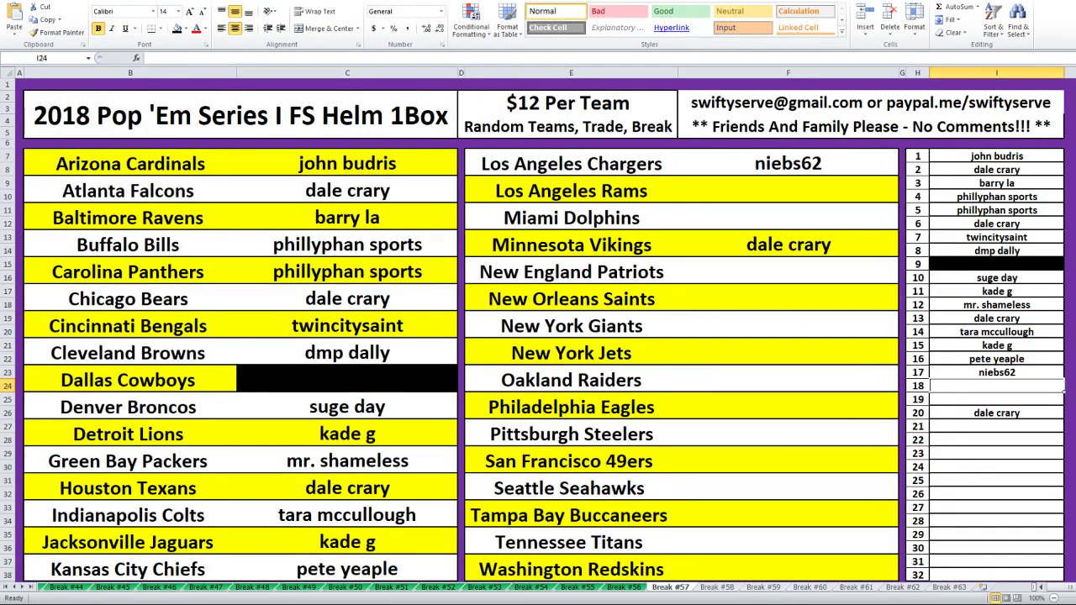
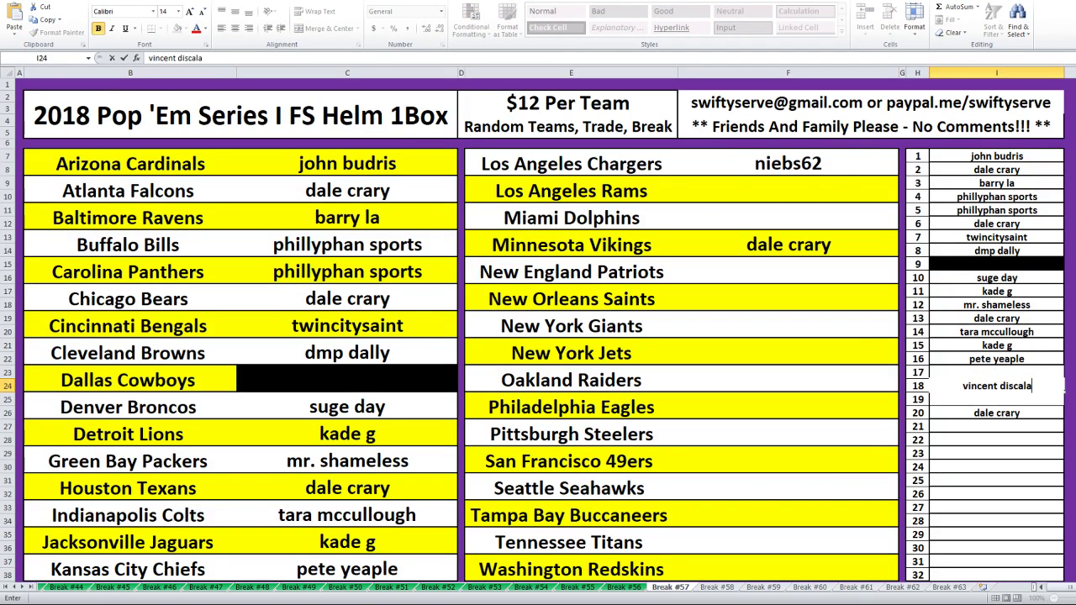
{"action": "key", "text": "Return"}
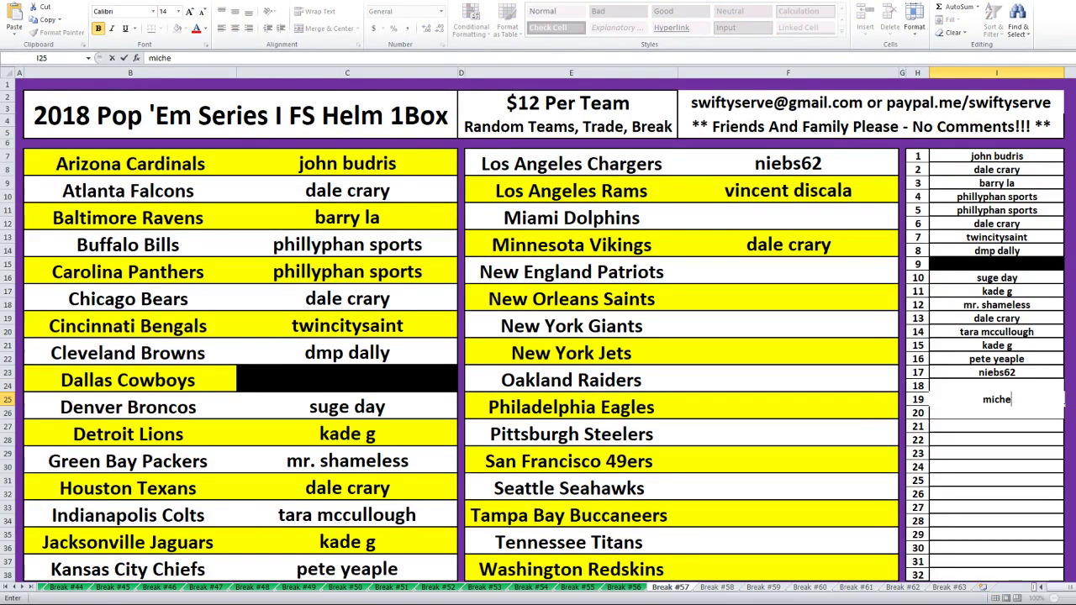
{"action": "key", "text": "Return"}
Fill the remaining buyer spots through 22 and correct a misspelled name with AutoComplete
{"action": "key", "text": "Return"}
{"action": "key", "text": "Return"}
{"action": "type", "text": "mica"}
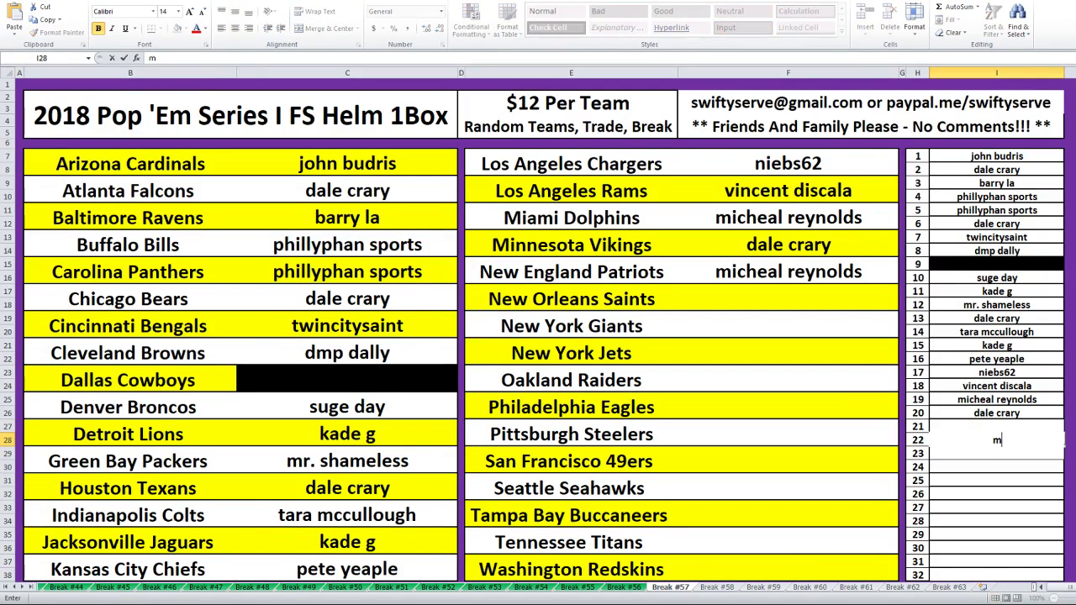
{"action": "key", "text": "BackSpace"}
{"action": "key", "text": "BackSpace"}
{"action": "type", "text": "ceal"}
{"action": "key", "text": "BackSpace"}
{"action": "key", "text": "BackSpace"}
{"action": "key", "text": "BackSpace"}
{"action": "type", "text": "heal"}
{"action": "key", "text": "Return"}
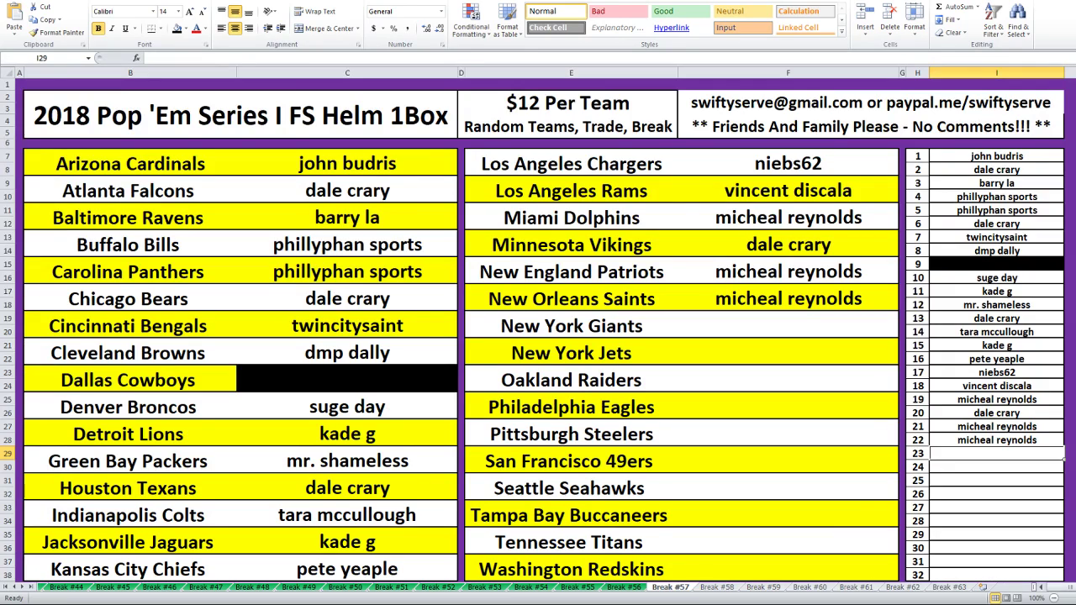
{"action": "key", "text": "Return"}
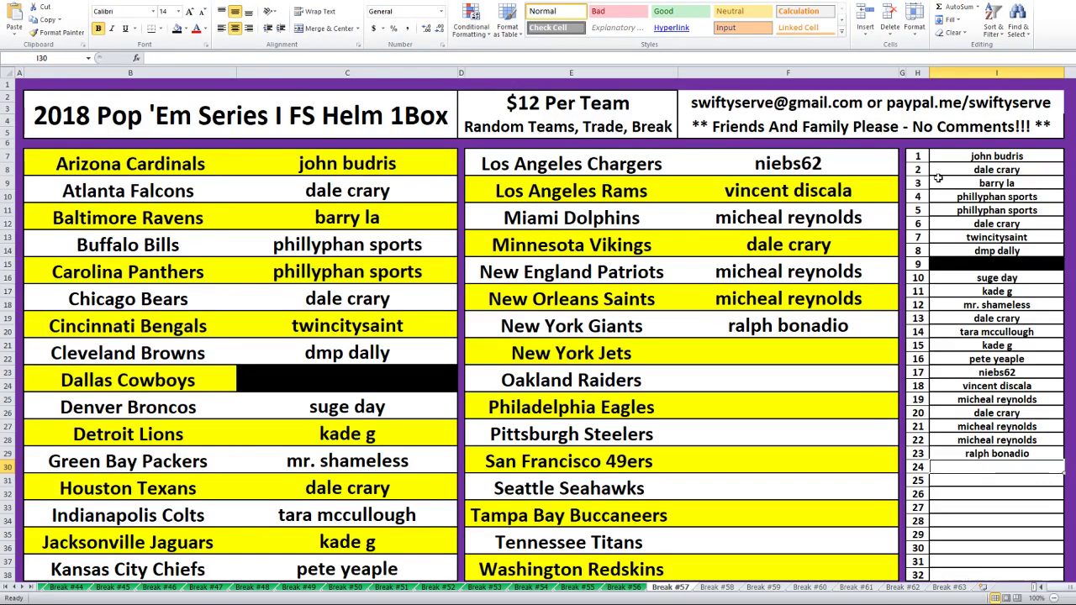
Shade buyer spots 1, 3, 16, 18, 21 and 22 green as paid
{"action": "left_click_drag", "start_coordinate": [925, 400], "coordinate": [939, 437]}
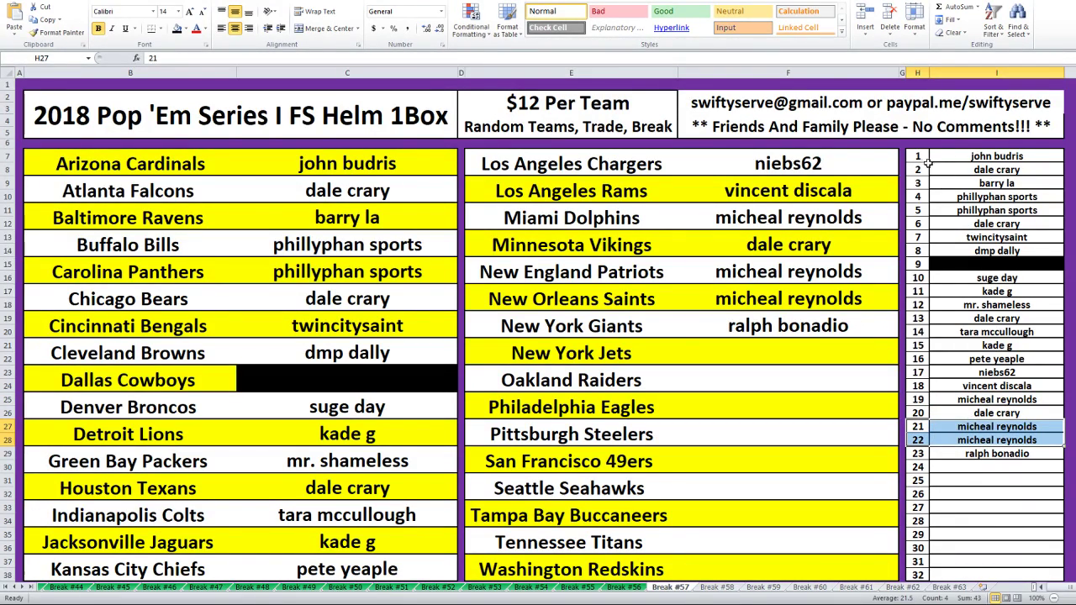
{"action": "left_click_drag", "start_coordinate": [916, 156], "coordinate": [934, 158], "text": "ctrl"}
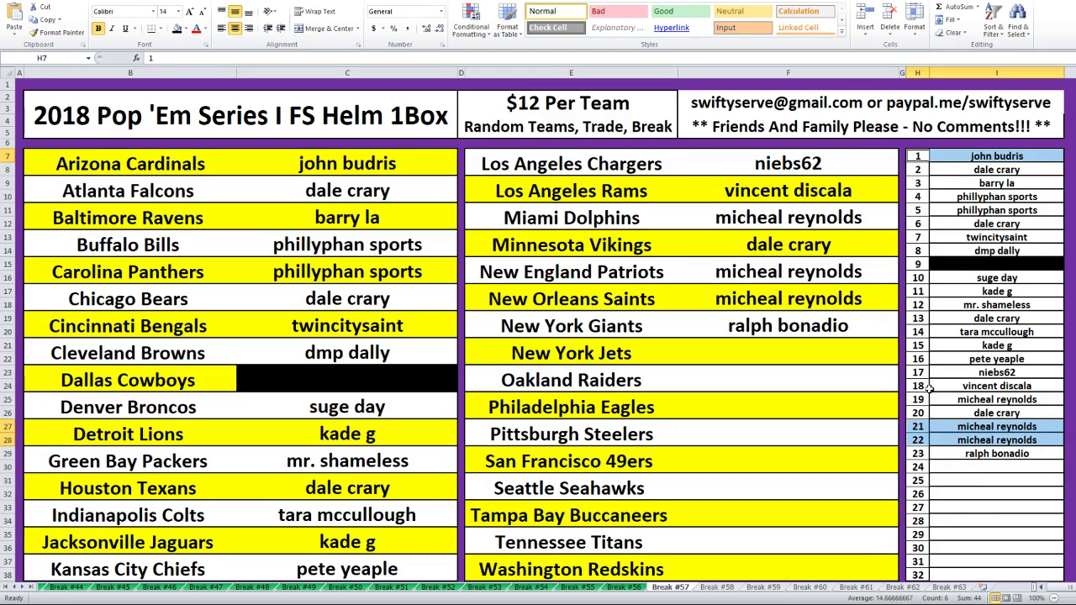
{"action": "left_click_drag", "start_coordinate": [925, 387], "coordinate": [939, 389], "text": "ctrl"}
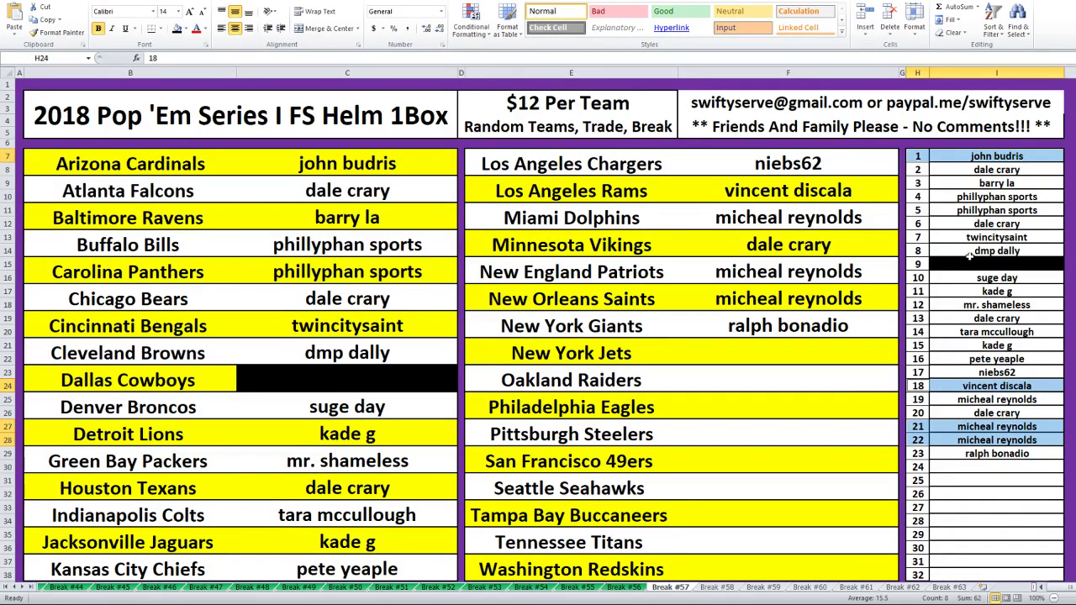
{"action": "left_click", "coordinate": [932, 359], "text": "ctrl"}
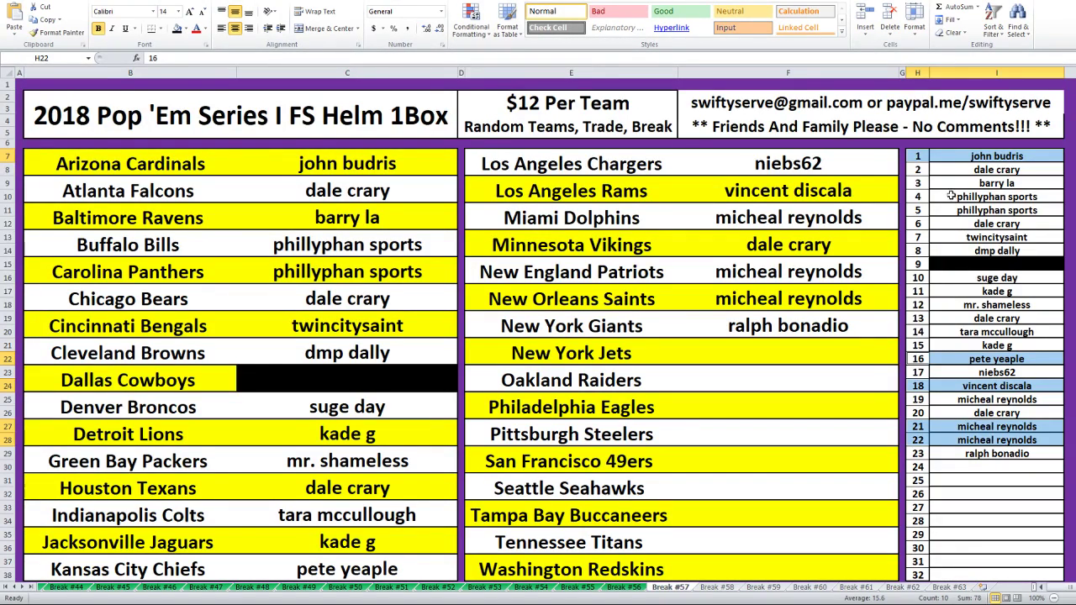
{"action": "left_click", "coordinate": [922, 184], "text": "ctrl"}
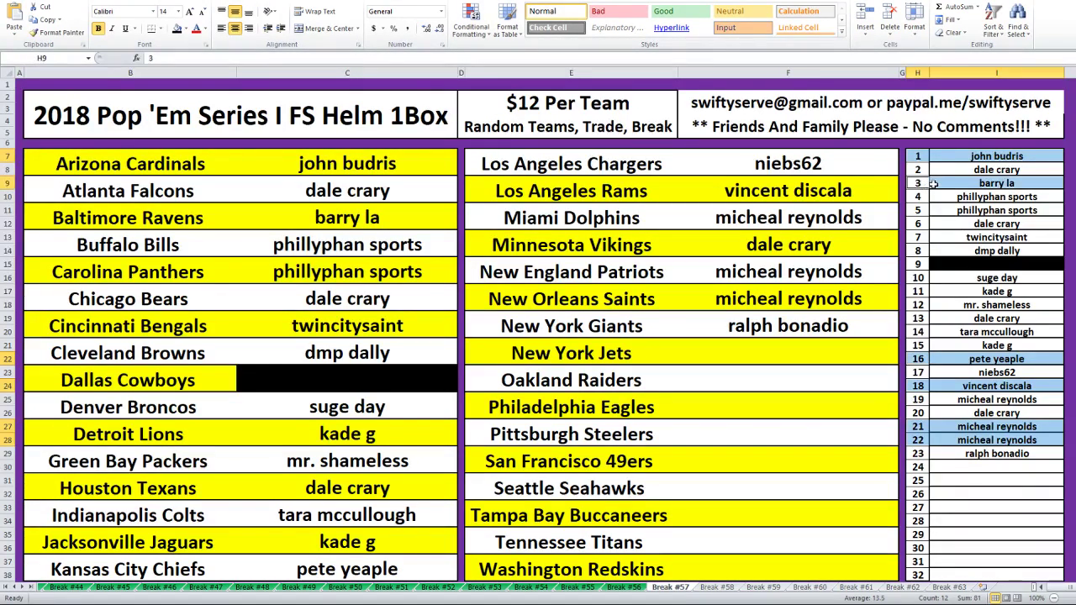
{"action": "left_click", "coordinate": [186, 29]}
{"action": "left_click", "coordinate": [230, 116]}
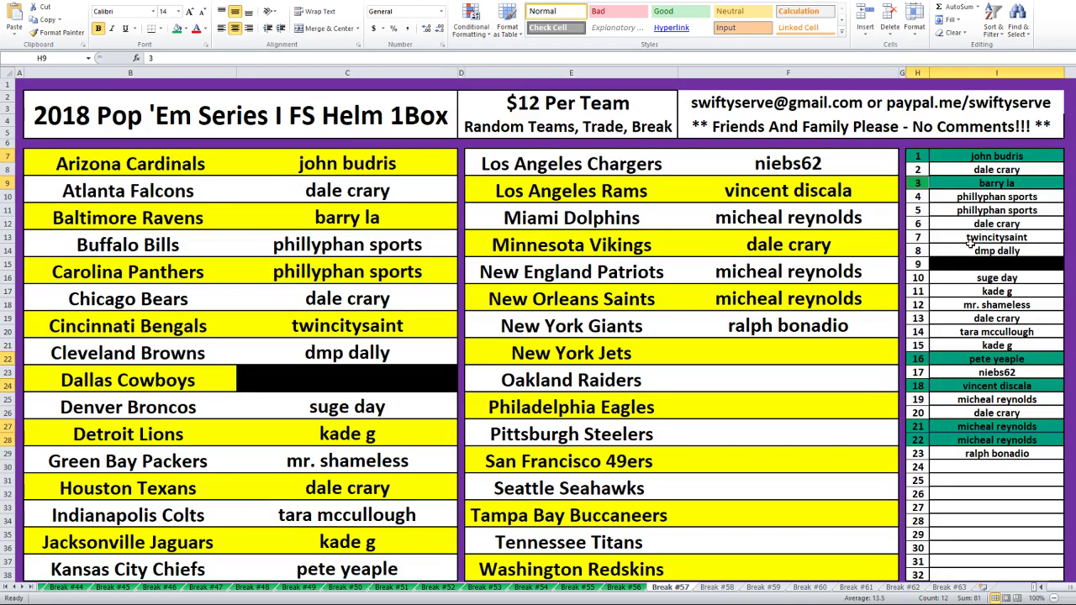
Select spots 11 and 15 in H:I and apply the green fill
{"action": "left_click_drag", "start_coordinate": [925, 292], "coordinate": [936, 291]}
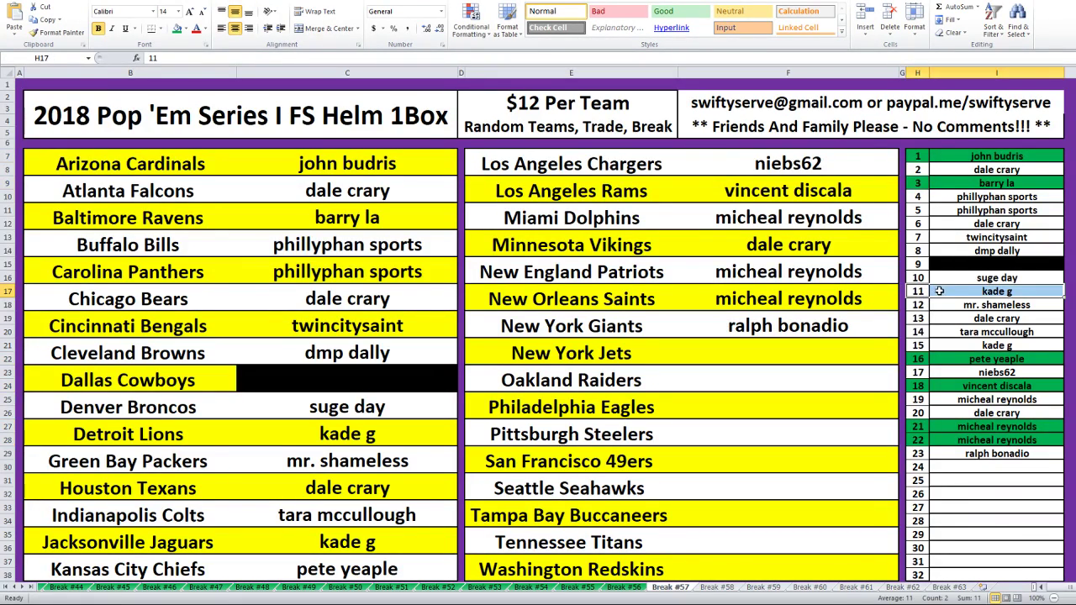
{"action": "left_click_drag", "start_coordinate": [925, 346], "coordinate": [940, 346], "text": "ctrl"}
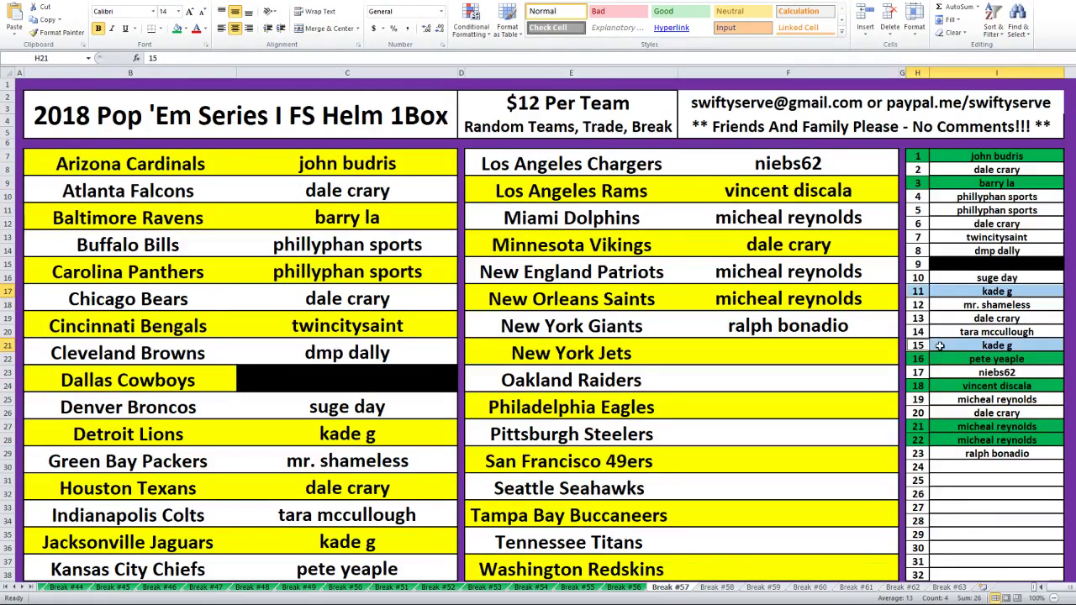
{"action": "left_click", "coordinate": [178, 28]}
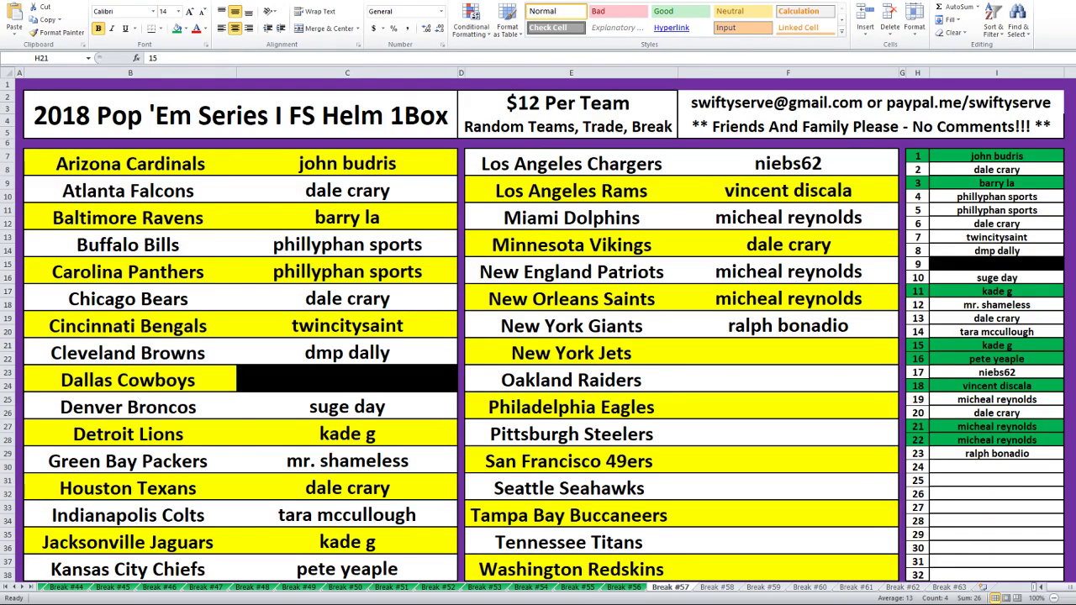
Put spot 7's buyer into spot 24 (cell I30) using AutoComplete, assigning the New York Jets
{"action": "left_click", "coordinate": [992, 465]}
{"action": "type", "text": "tw"}
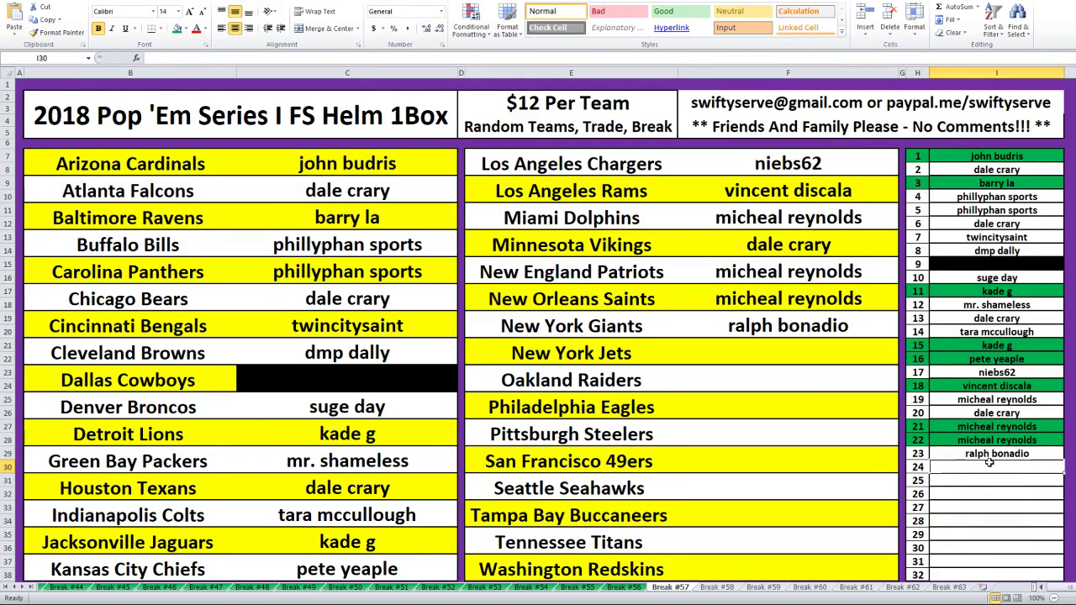
{"action": "type", "text": "incity"}
{"action": "key", "text": "Return"}
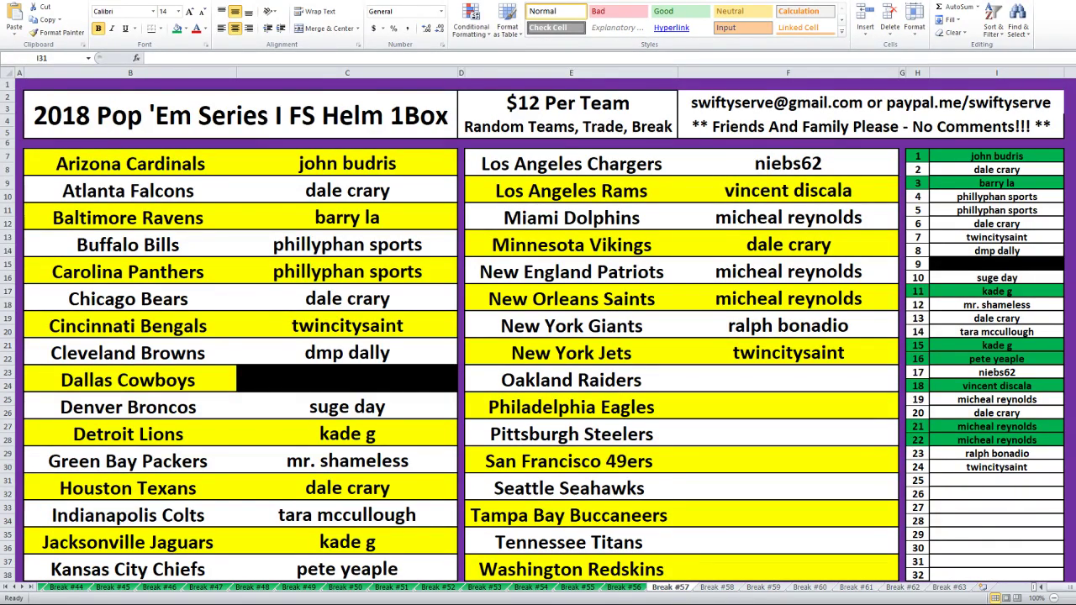
Ctrl-select the H:I rows for spots 10, 23, 4, 5, 12, 7, 24 and 17, then apply the green fill
{"action": "left_click", "coordinate": [932, 278]}
{"action": "left_click_drag", "start_coordinate": [932, 278], "coordinate": [945, 278]}
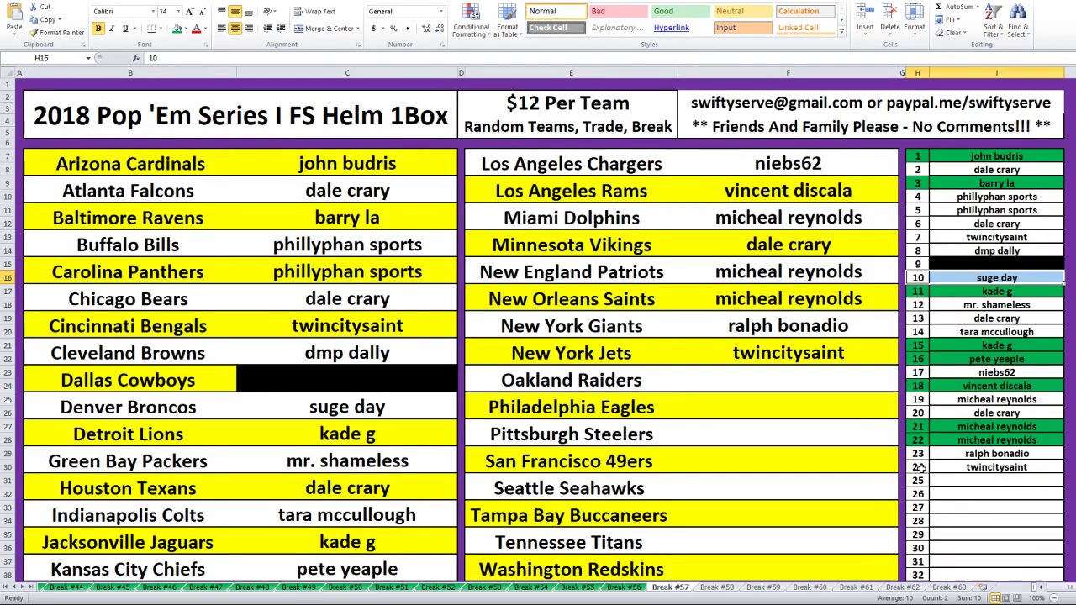
{"action": "left_click_drag", "start_coordinate": [921, 455], "coordinate": [943, 455]}
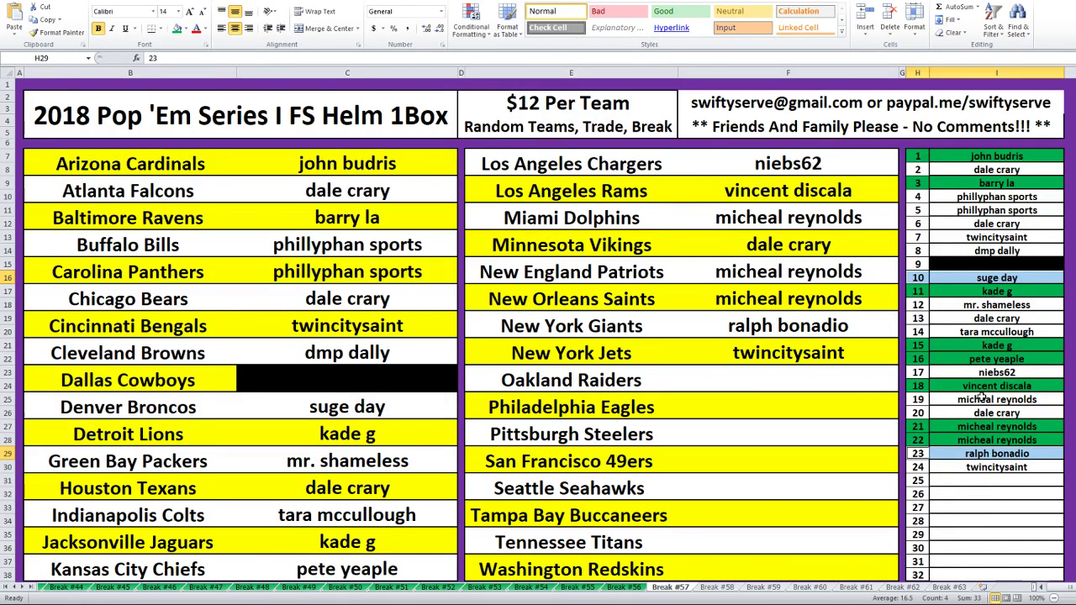
{"action": "left_click_drag", "start_coordinate": [919, 197], "coordinate": [934, 211]}
{"action": "left_click_drag", "start_coordinate": [921, 305], "coordinate": [945, 306]}
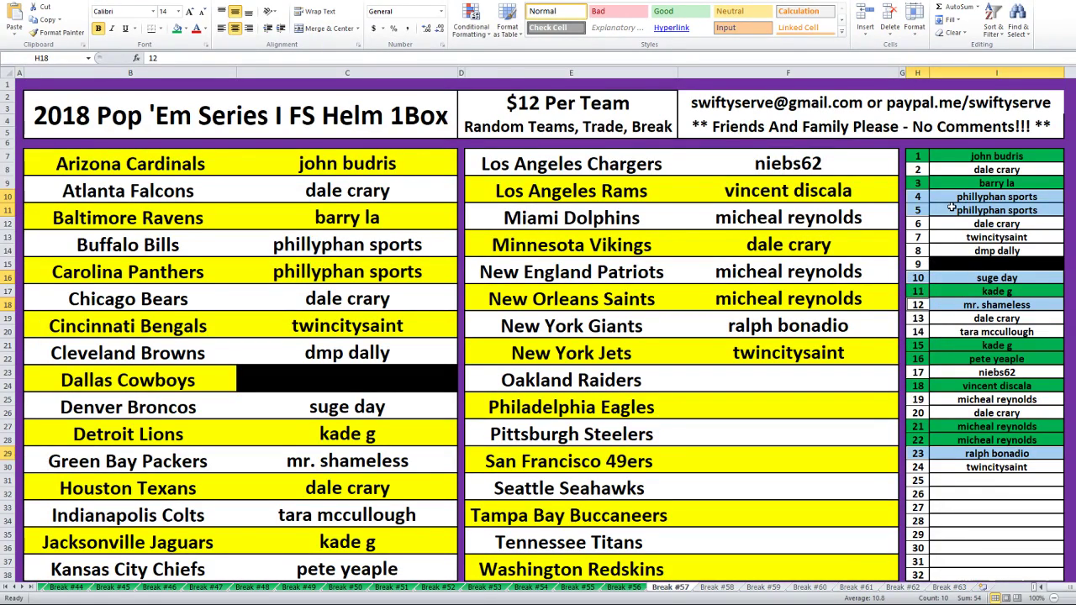
{"action": "left_click_drag", "start_coordinate": [922, 237], "coordinate": [950, 237]}
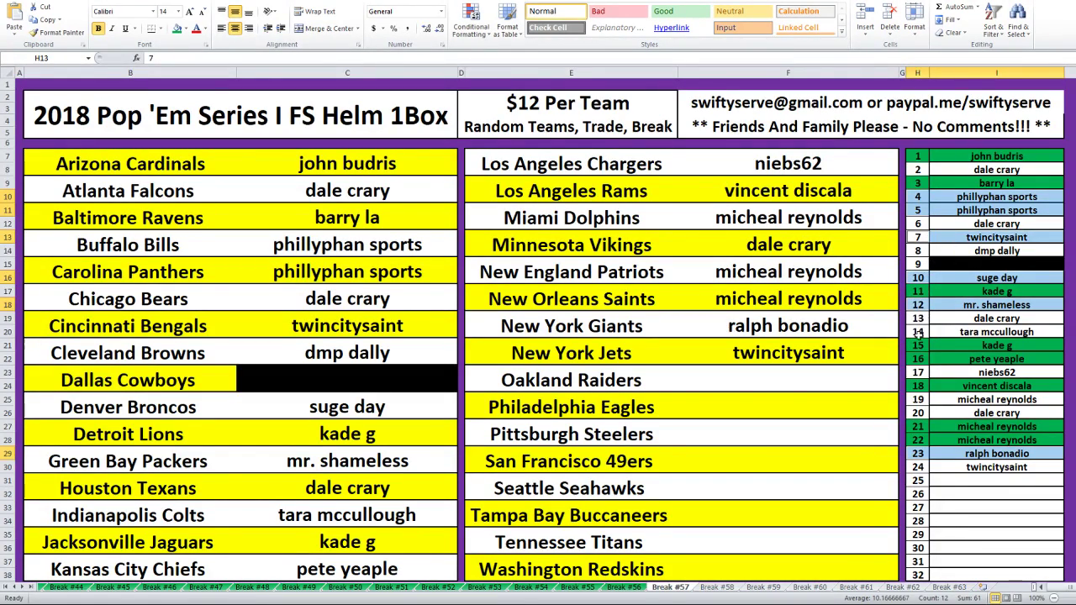
{"action": "left_click_drag", "start_coordinate": [923, 468], "coordinate": [943, 461]}
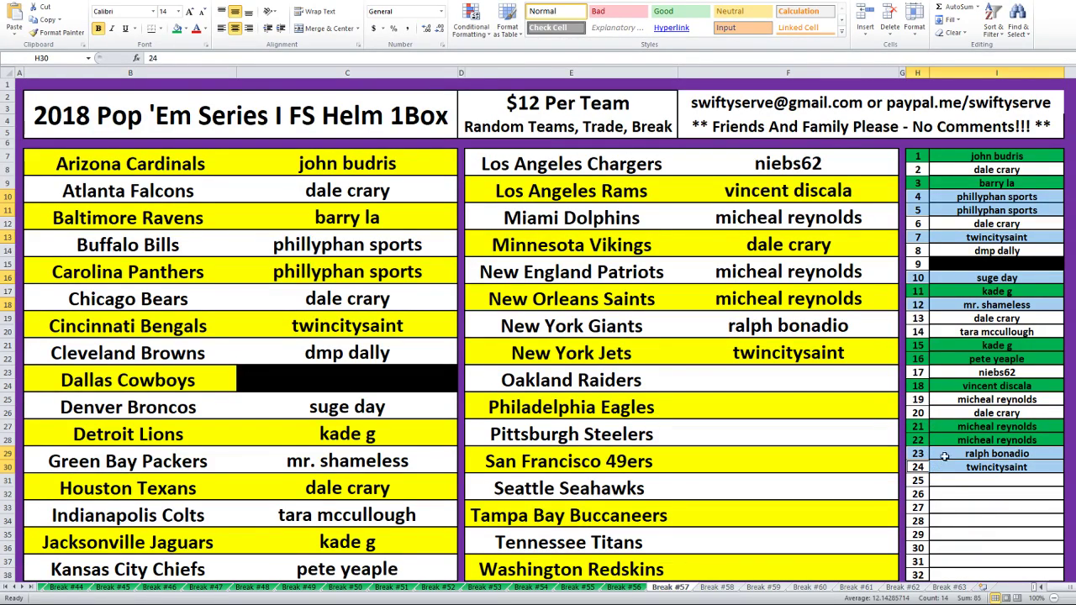
{"action": "left_click", "coordinate": [948, 375], "text": "ctrl"}
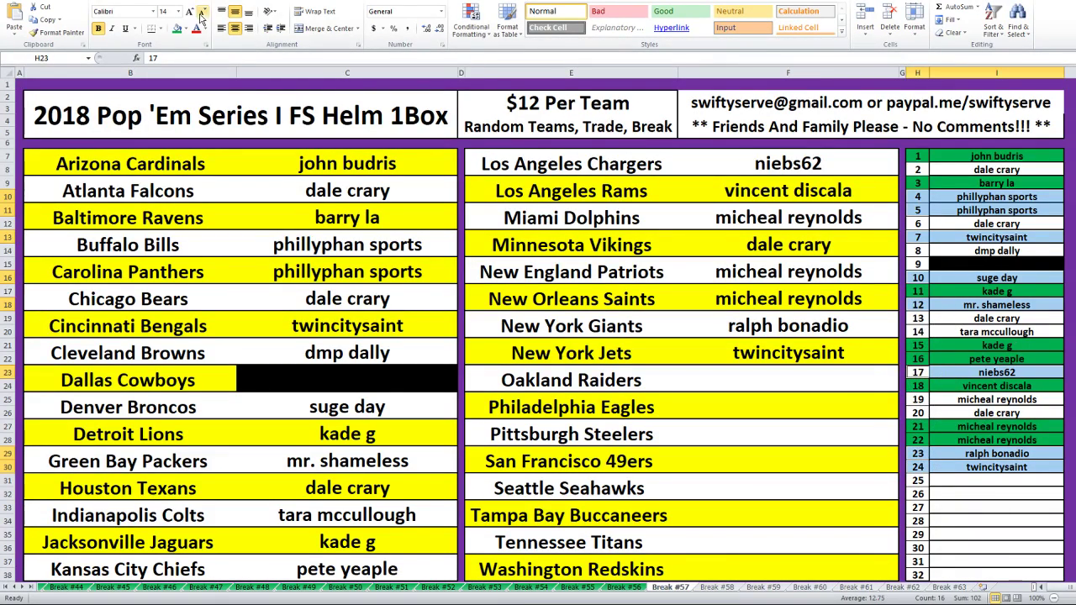
{"action": "left_click", "coordinate": [178, 29]}
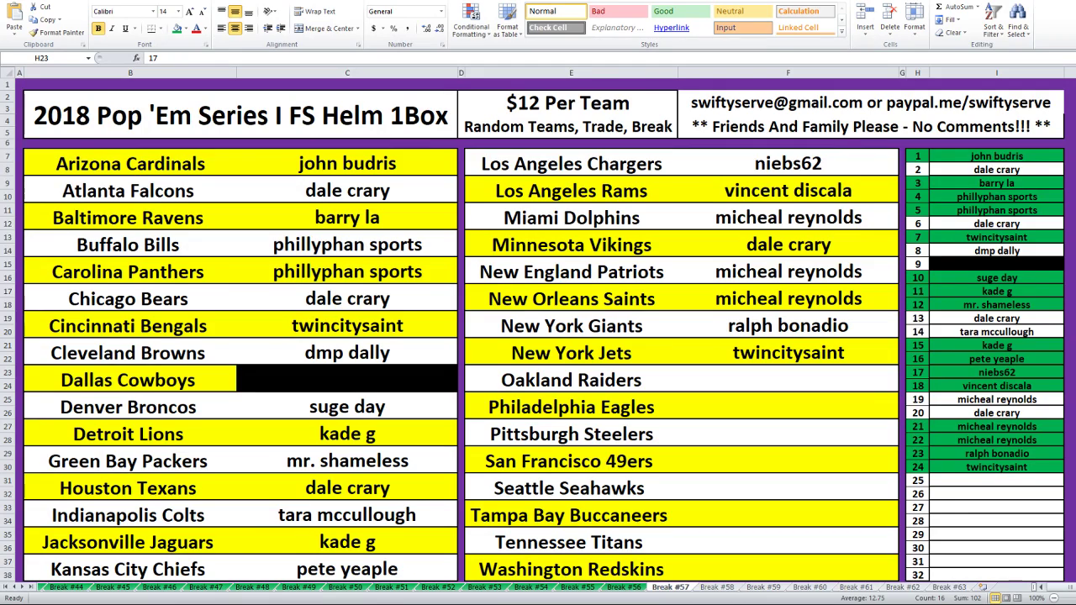
Enter the new buyer's username in spot 25 (cell I31), pairing them with the Oakland Raiders
{"action": "left_click", "coordinate": [1002, 481]}
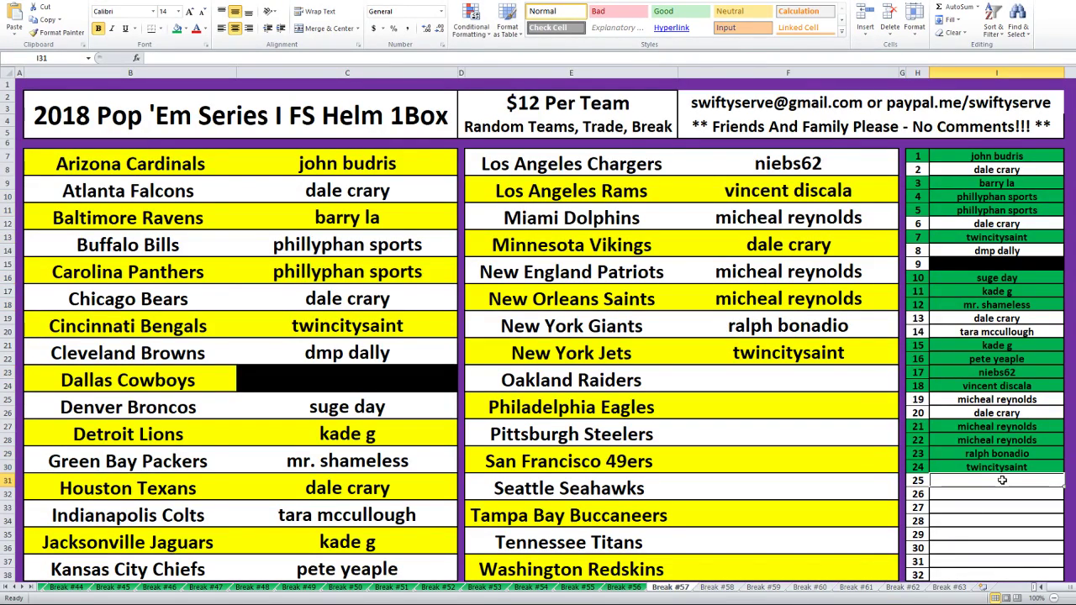
{"action": "type", "text": "the"}
{"action": "type", "text": "joey03ny"}
{"action": "key", "text": "Return"}
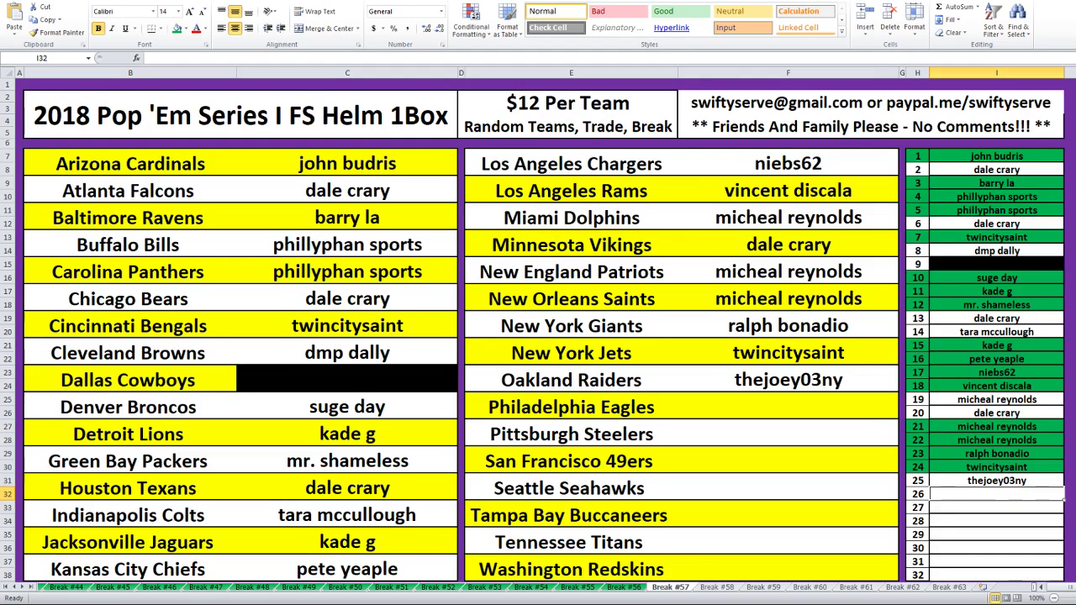
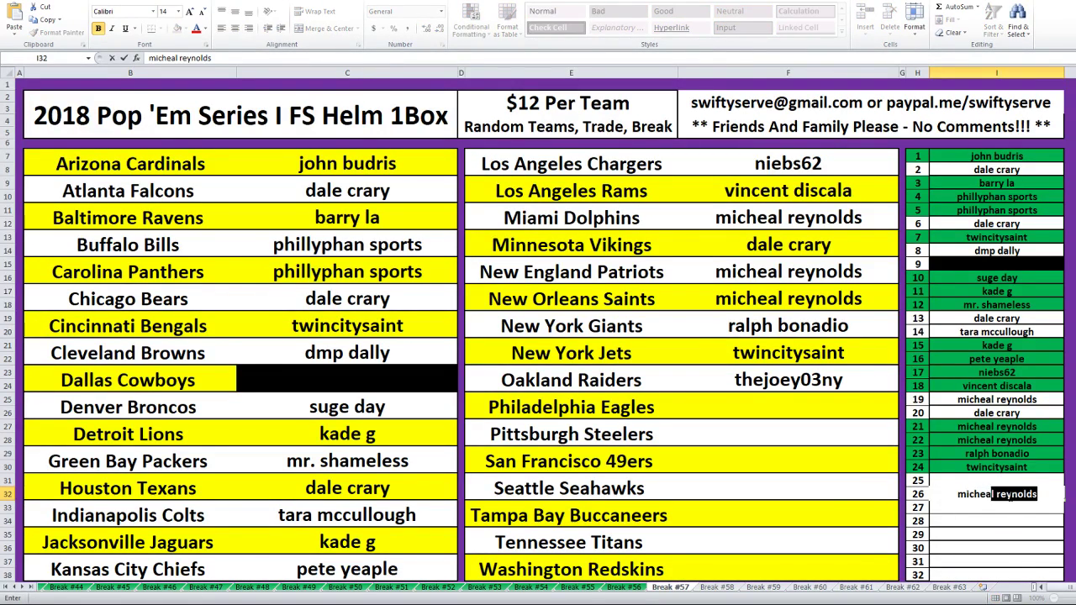
Fill spots 26 through 32 with the same repeat buyer's name
{"action": "key", "text": "Return"}
{"action": "key", "text": "Return"}
{"action": "key", "text": "Return"}
{"action": "key", "text": "Return"}
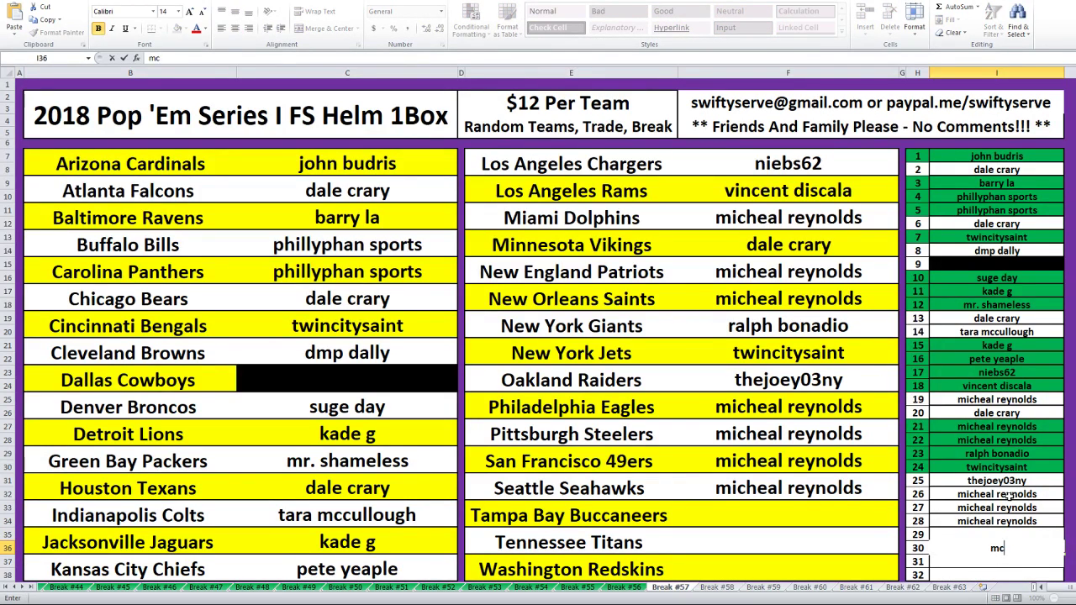
{"action": "key", "text": "Return"}
{"action": "type", "text": "mic"}
{"action": "key", "text": "Return"}
{"action": "key", "text": "Return"}
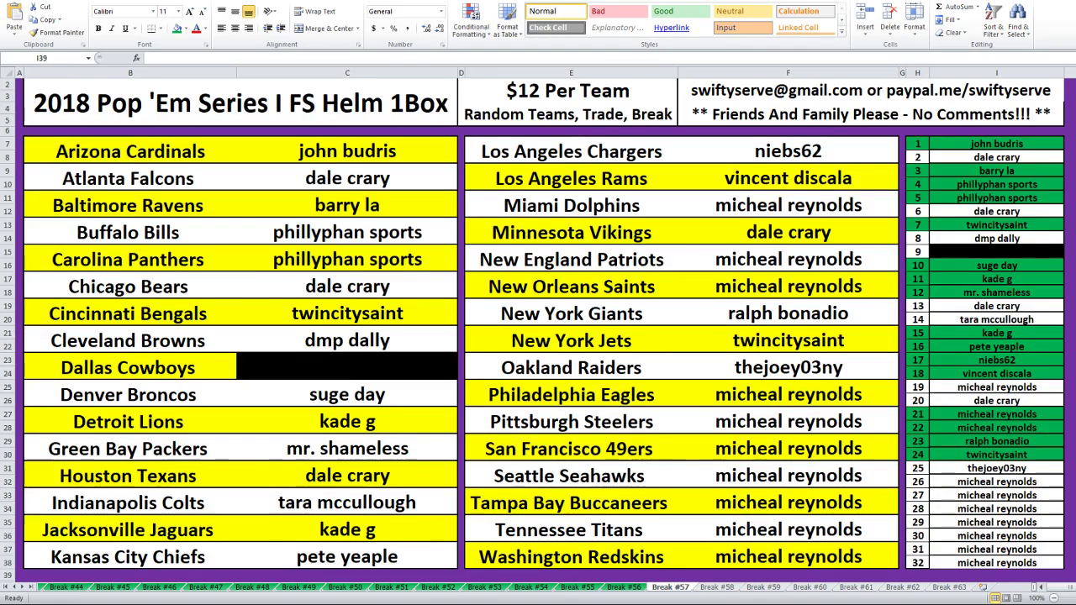
Shade spots 2, 6, 13, 20 and 25 with their buyer names green as paid
{"action": "left_click", "coordinate": [920, 468]}
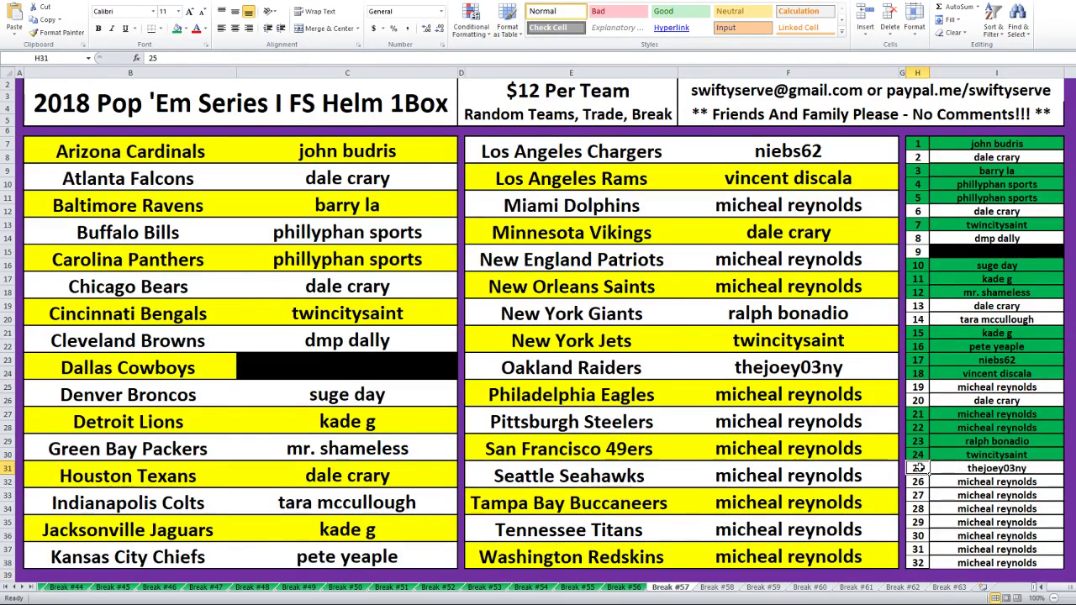
{"action": "left_click_drag", "start_coordinate": [920, 467], "coordinate": [984, 468]}
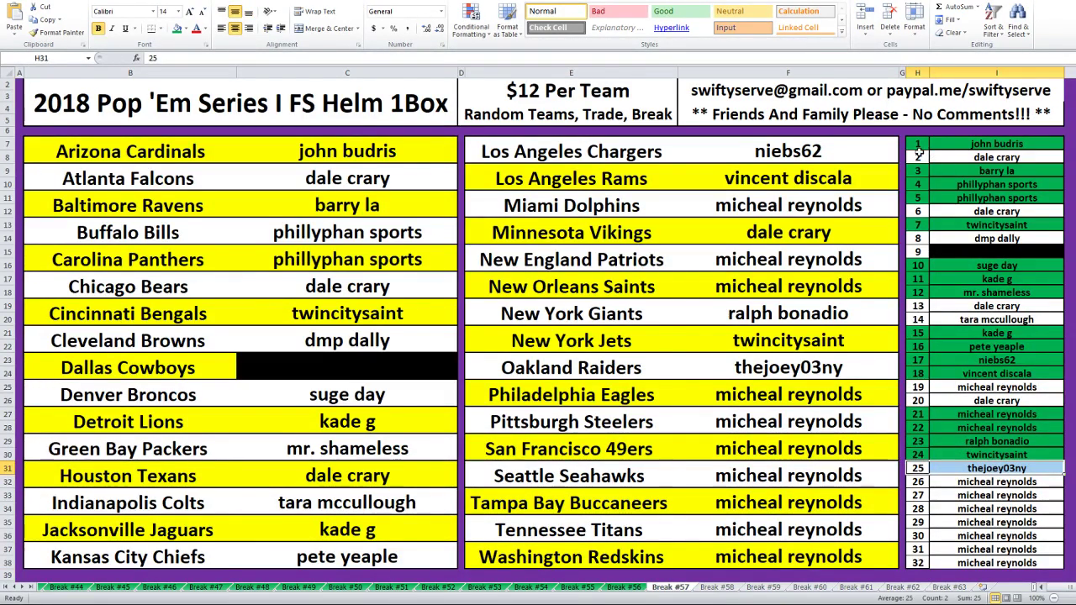
{"action": "left_click", "coordinate": [925, 157], "text": "ctrl"}
{"action": "left_click", "coordinate": [925, 211], "text": "ctrl"}
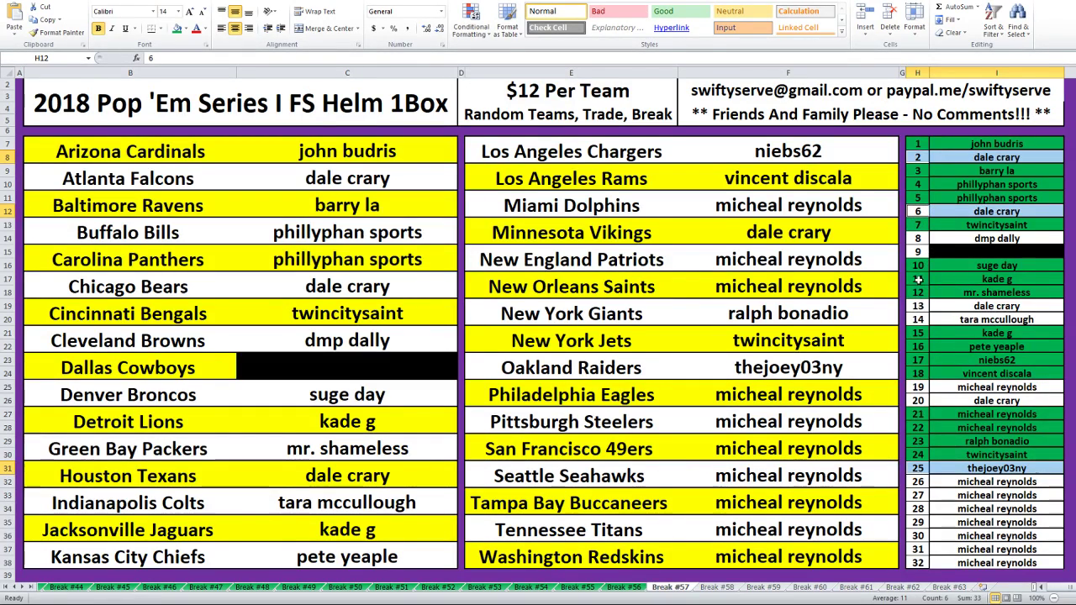
{"action": "left_click", "coordinate": [925, 306], "text": "ctrl"}
{"action": "left_click", "coordinate": [918, 400], "text": "ctrl"}
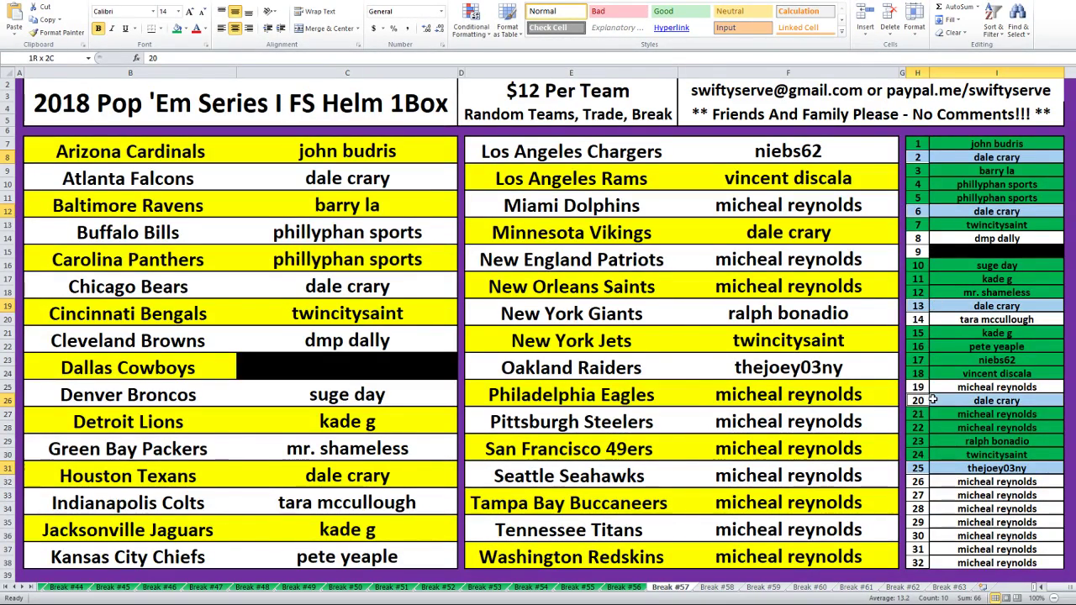
{"action": "left_click", "coordinate": [177, 30]}
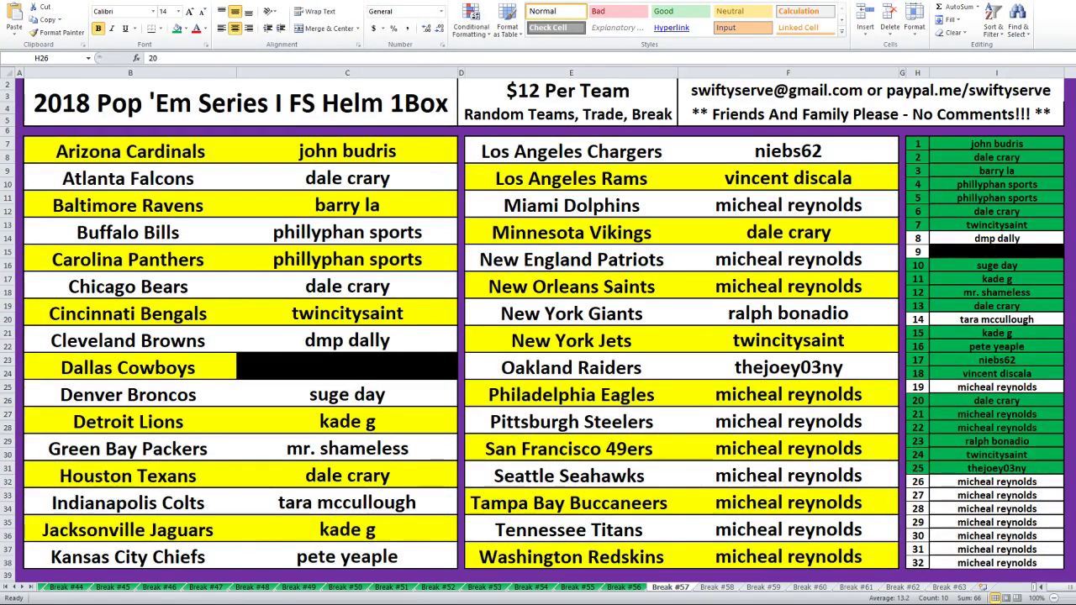
Shade spots 19, 26–32, 8 and 14 green, then select the buyer names in column I
{"action": "left_click_drag", "start_coordinate": [927, 386], "coordinate": [959, 383]}
{"action": "left_click_drag", "start_coordinate": [921, 482], "coordinate": [1001, 563]}
{"action": "left_click", "coordinate": [176, 28]}
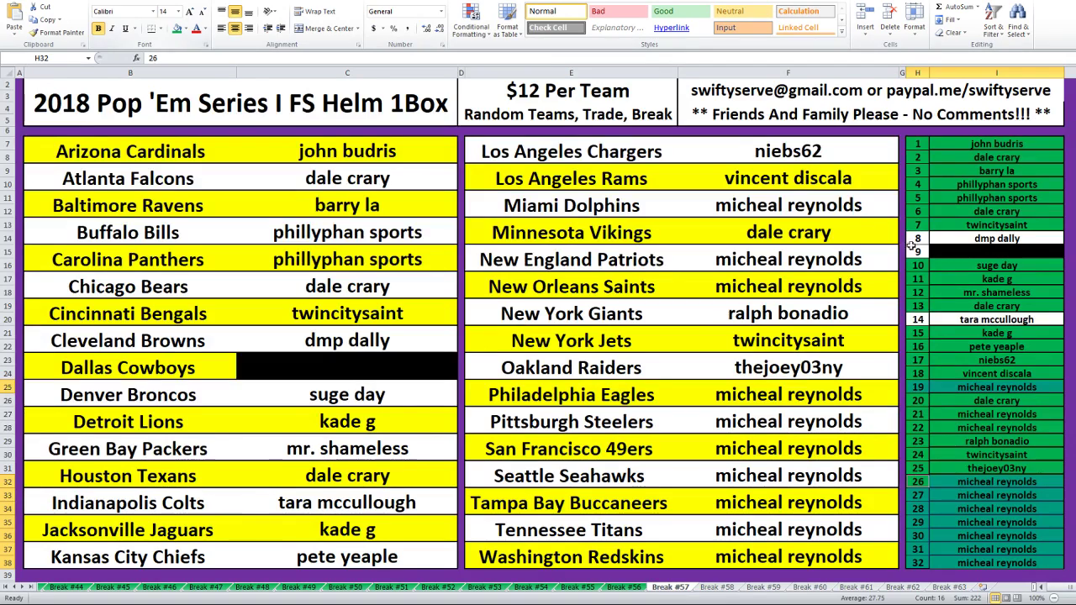
{"action": "left_click_drag", "start_coordinate": [918, 238], "coordinate": [936, 236]}
{"action": "left_click_drag", "start_coordinate": [925, 321], "coordinate": [967, 321]}
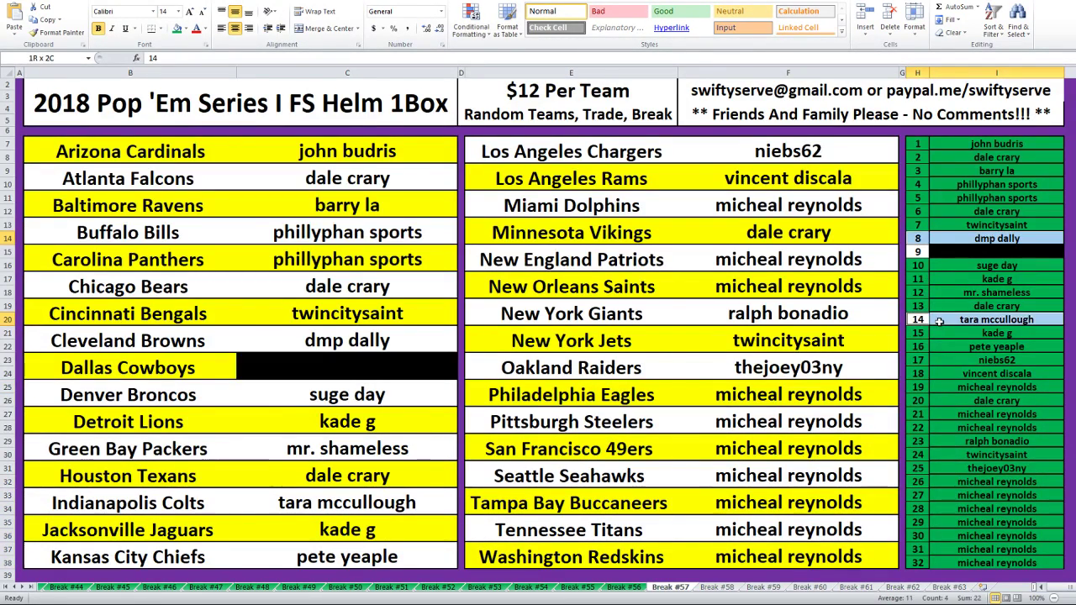
{"action": "left_click", "coordinate": [176, 28]}
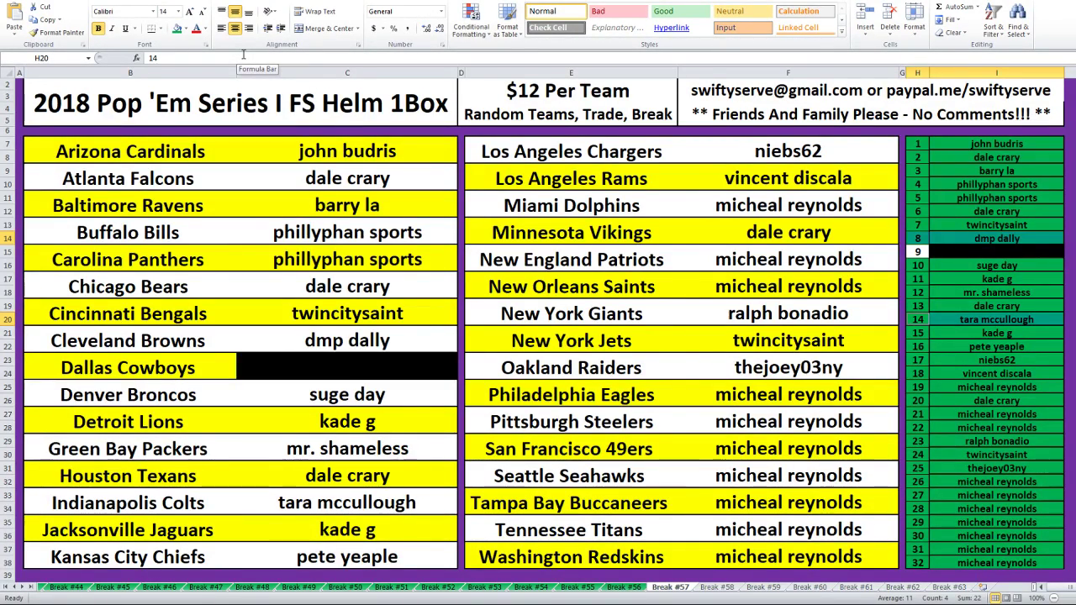
{"action": "left_click_drag", "start_coordinate": [996, 144], "coordinate": [993, 551]}
Copy the buyer names and paste them into RANDOM.ORG's List Randomizer entry box
{"action": "key", "text": "ctrl+c"}
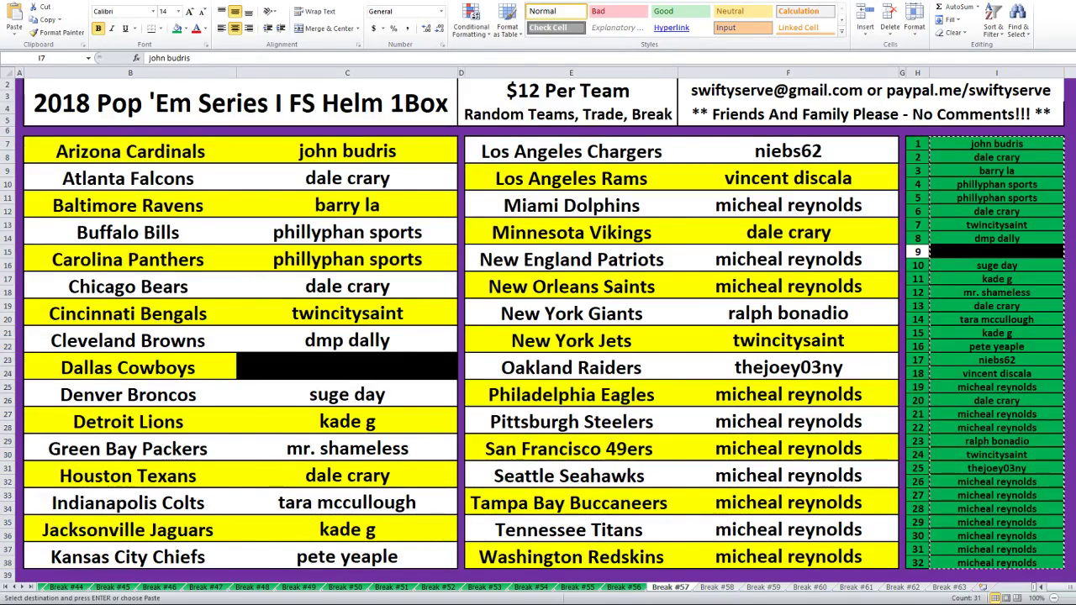
{"action": "key", "text": "alt+Tab"}
{"action": "mouse_move", "coordinate": [368, 70]}
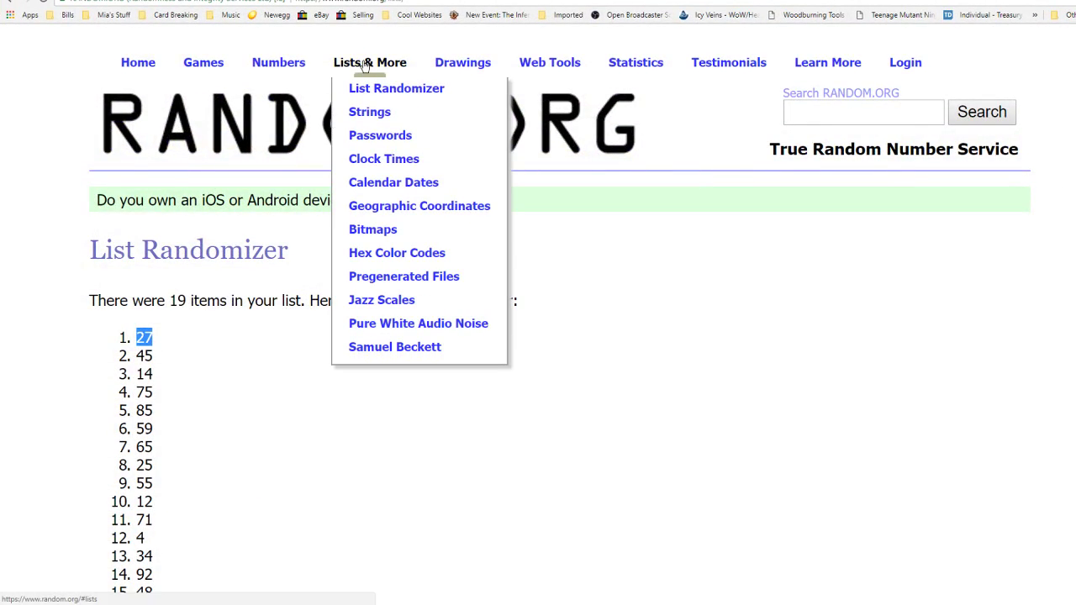
{"action": "left_click", "coordinate": [379, 89]}
{"action": "scroll", "coordinate": [443, 277], "scroll_direction": "down", "scroll_amount": 3}
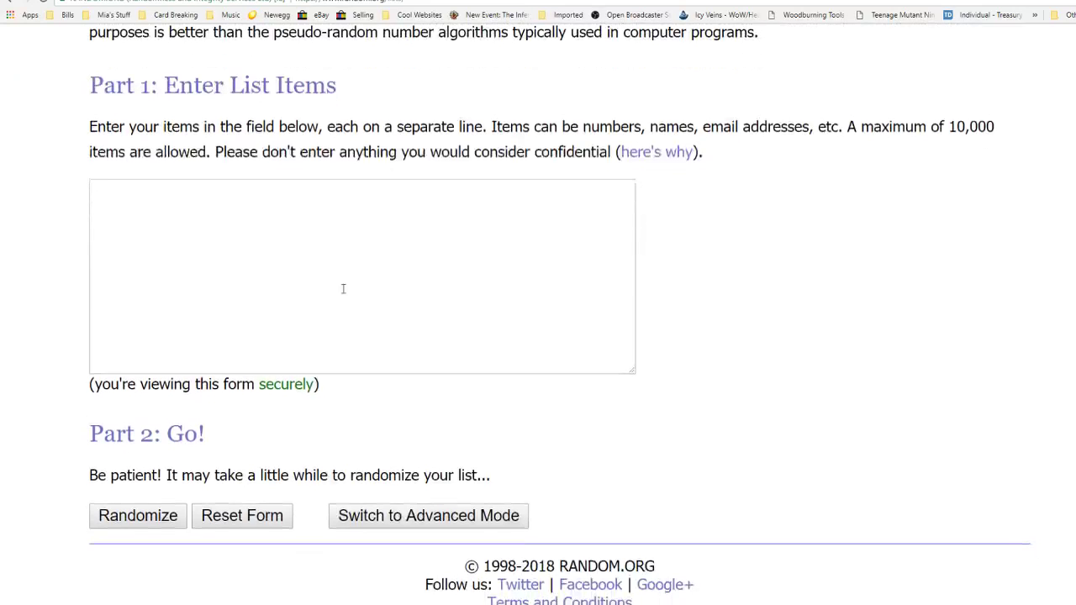
{"action": "left_click", "coordinate": [301, 245]}
{"action": "key", "text": "ctrl+v"}
{"action": "key", "text": "BackSpace"}
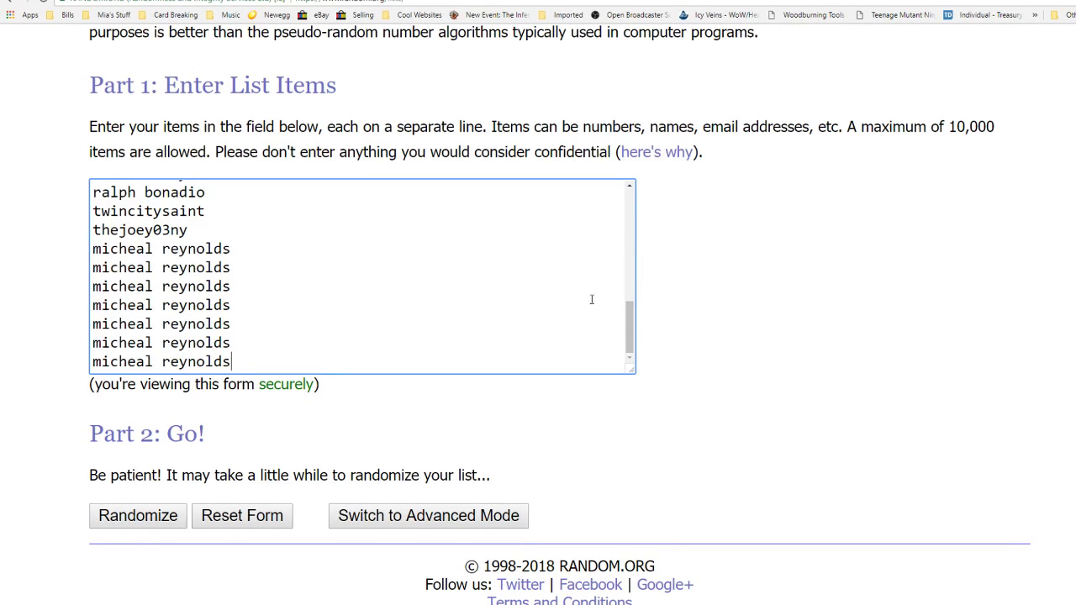
Shrink the browser window and delete the blank spot-9 line from the pasted list
{"action": "scroll", "coordinate": [460, 288], "scroll_direction": "up", "scroll_amount": 5}
{"action": "scroll", "coordinate": [729, 135], "scroll_direction": "up", "scroll_amount": 4}
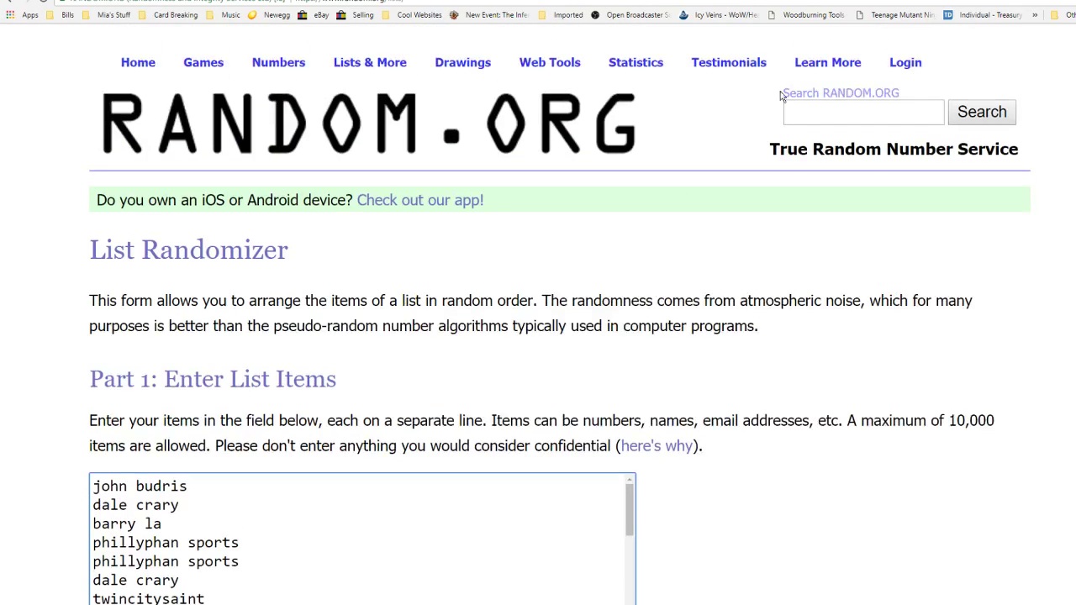
{"action": "left_click_drag", "start_coordinate": [588, 3], "coordinate": [726, 4]}
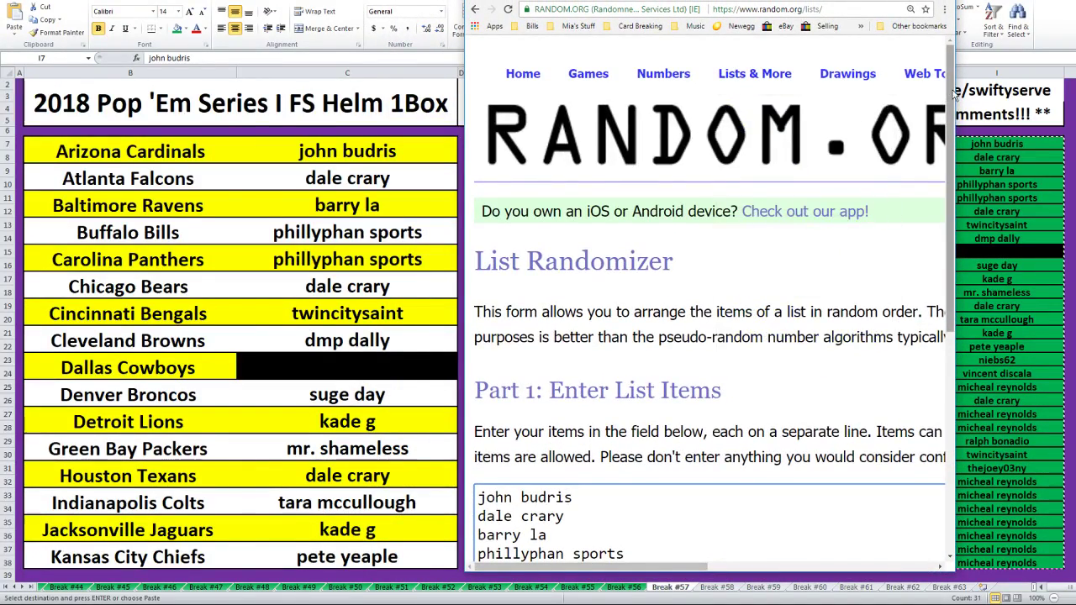
{"action": "scroll", "coordinate": [932, 200], "scroll_direction": "down", "scroll_amount": 2}
{"action": "scroll", "coordinate": [932, 200], "scroll_direction": "down", "scroll_amount": 2}
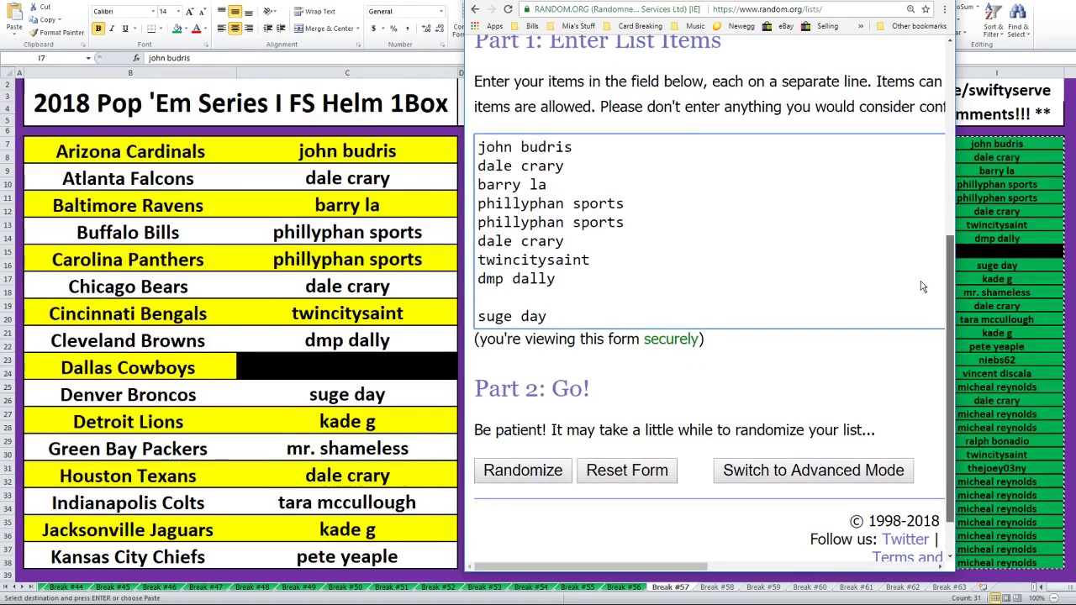
{"action": "left_click", "coordinate": [519, 296]}
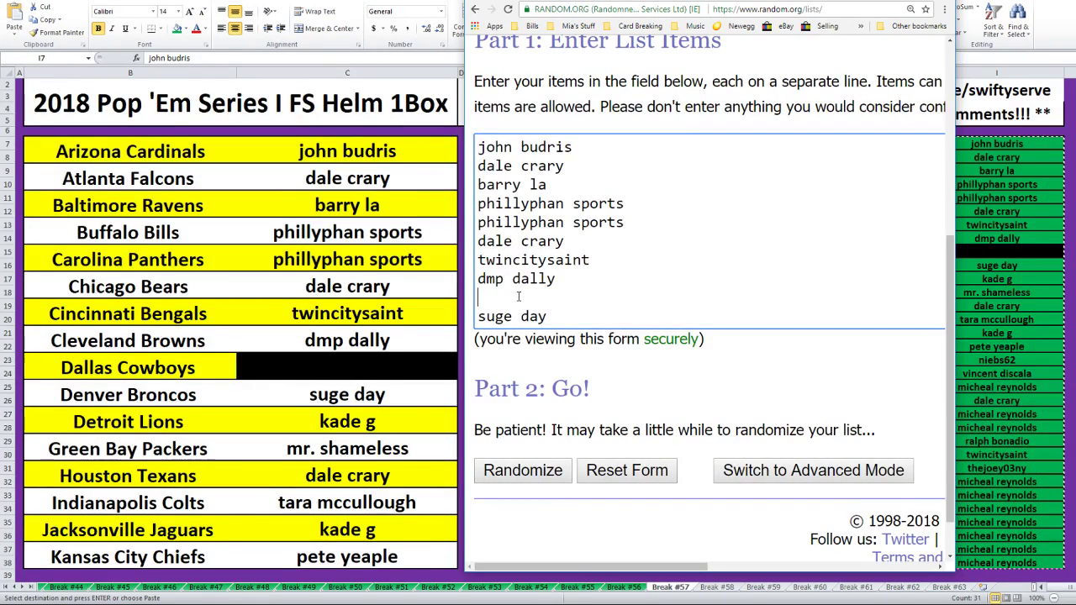
{"action": "key", "text": "Delete"}
Fill the spot 9 row's number and name cells with black
{"action": "left_click_drag", "start_coordinate": [841, 2], "coordinate": [777, 2]}
{"action": "left_click", "coordinate": [918, 252]}
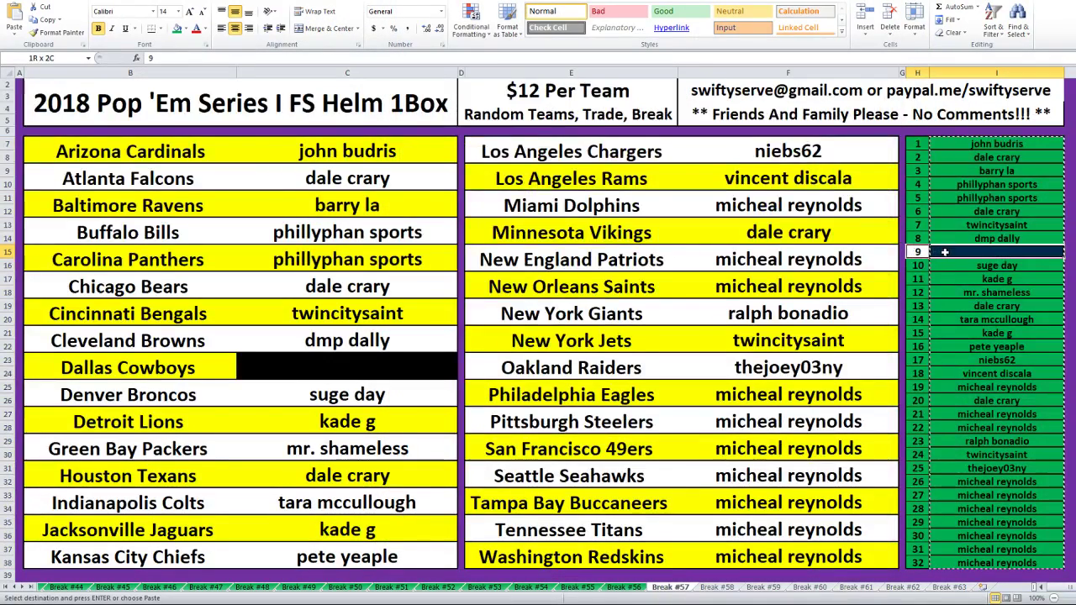
{"action": "left_click", "coordinate": [186, 28]}
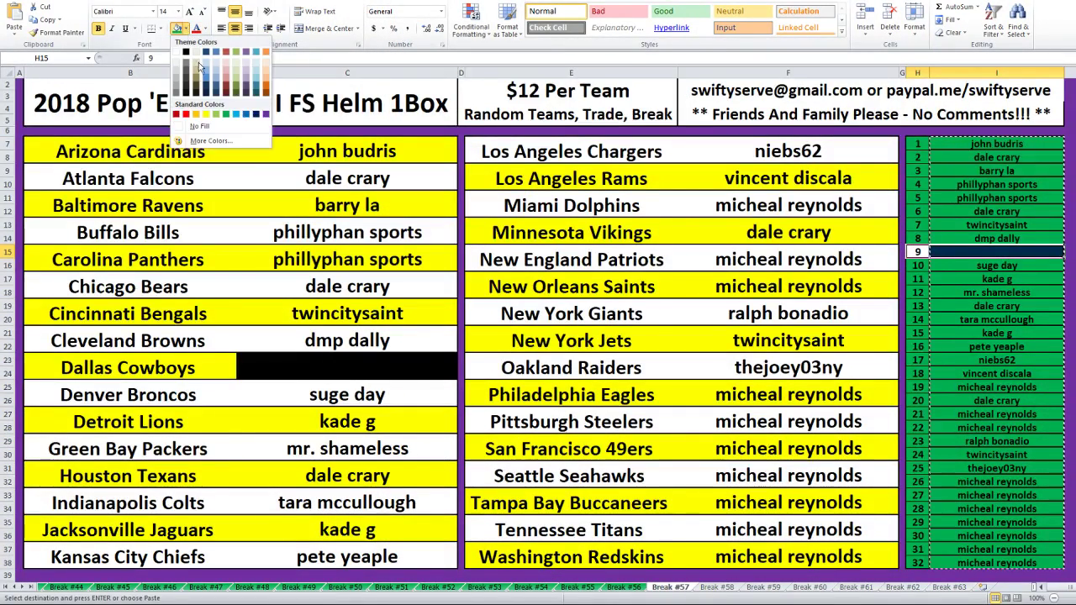
{"action": "left_click", "coordinate": [187, 29]}
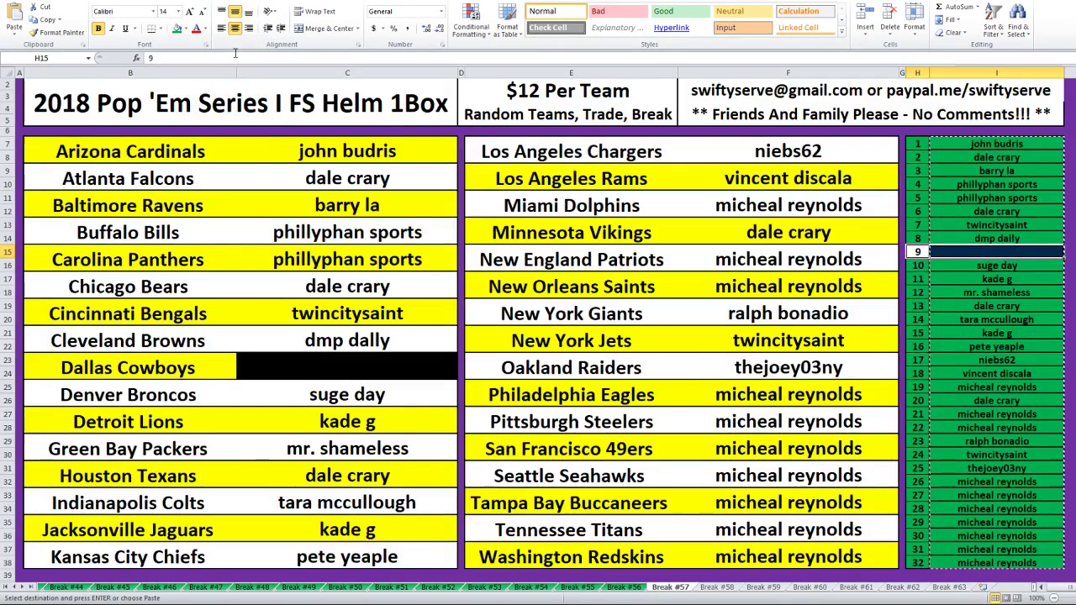
{"action": "left_click", "coordinate": [186, 28]}
{"action": "left_click", "coordinate": [190, 54]}
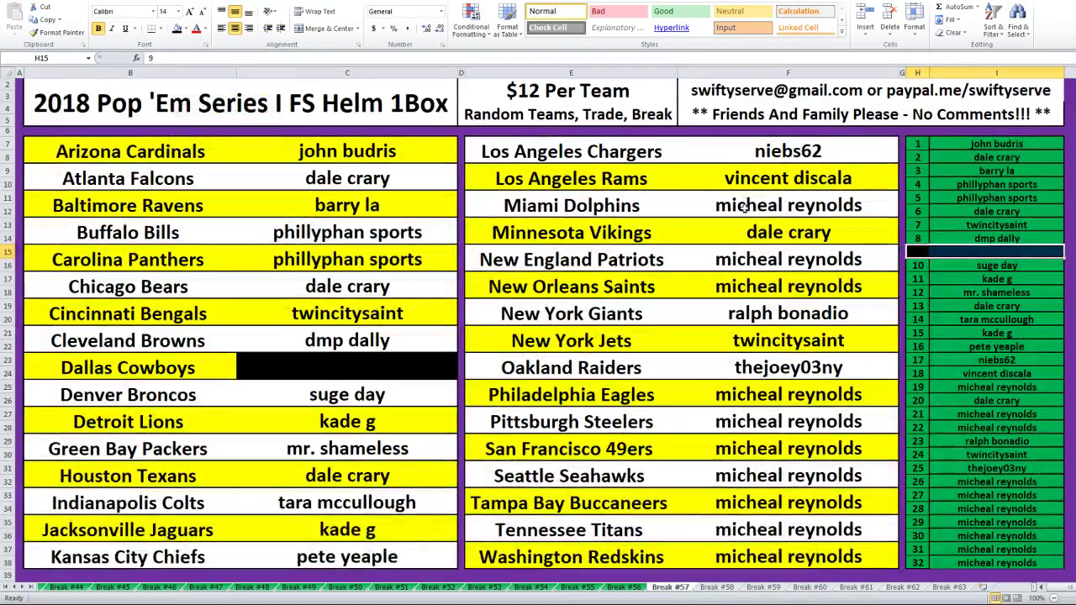
Deselect to check the black fill and select the first buyer name in I7
{"action": "left_click", "coordinate": [728, 205]}
{"action": "left_click", "coordinate": [1009, 170]}
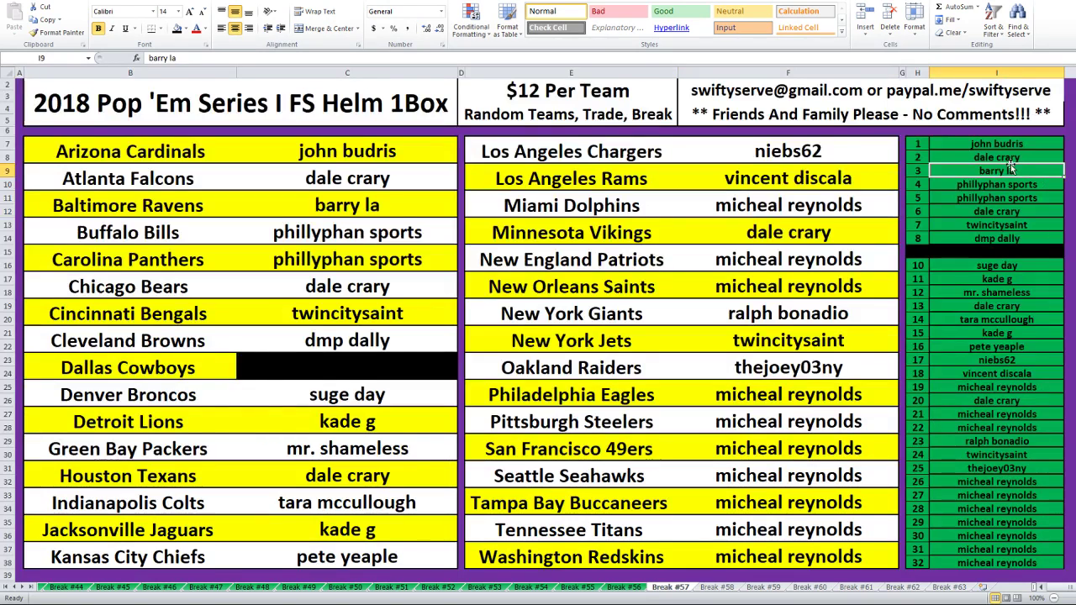
{"action": "left_click", "coordinate": [995, 145]}
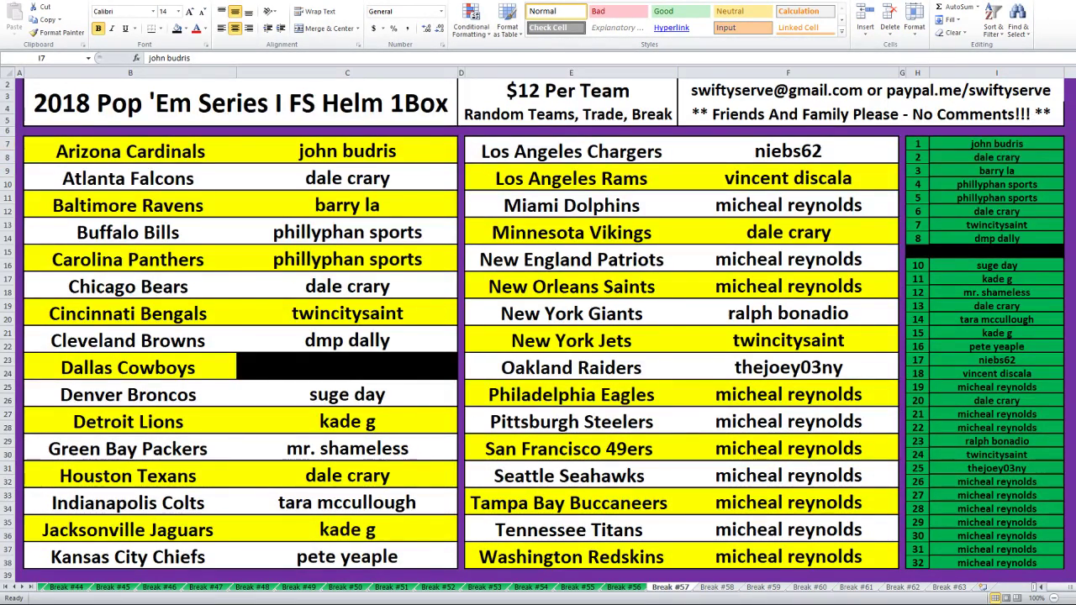
Bring the RANDOM.ORG List Randomizer forward and scroll through the pasted buyer names to review them
{"action": "key", "text": "alt+Tab"}
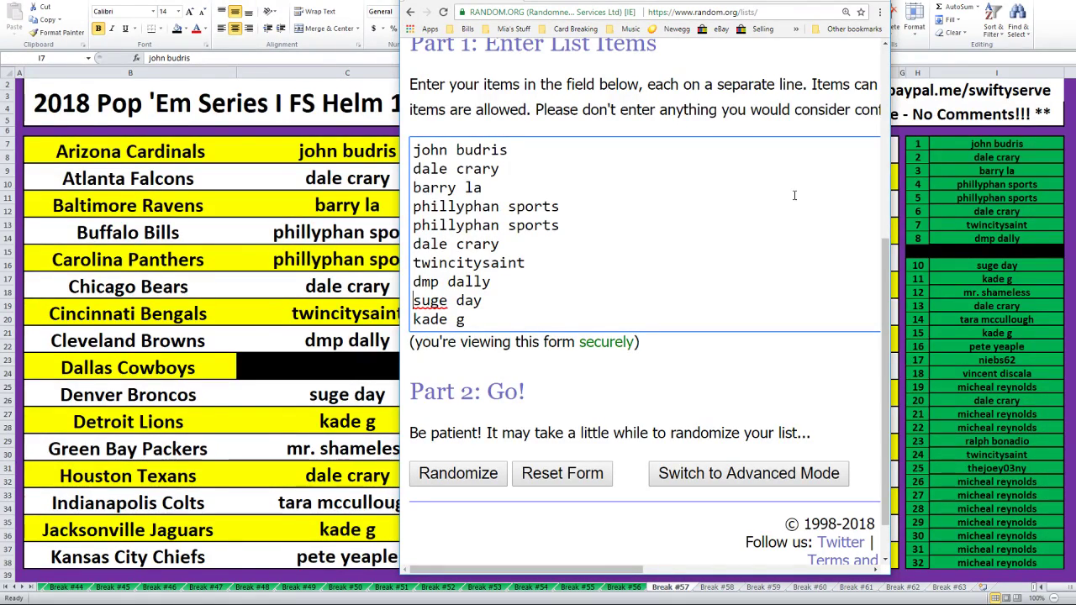
{"action": "scroll", "coordinate": [824, 244], "scroll_direction": "up", "scroll_amount": 4}
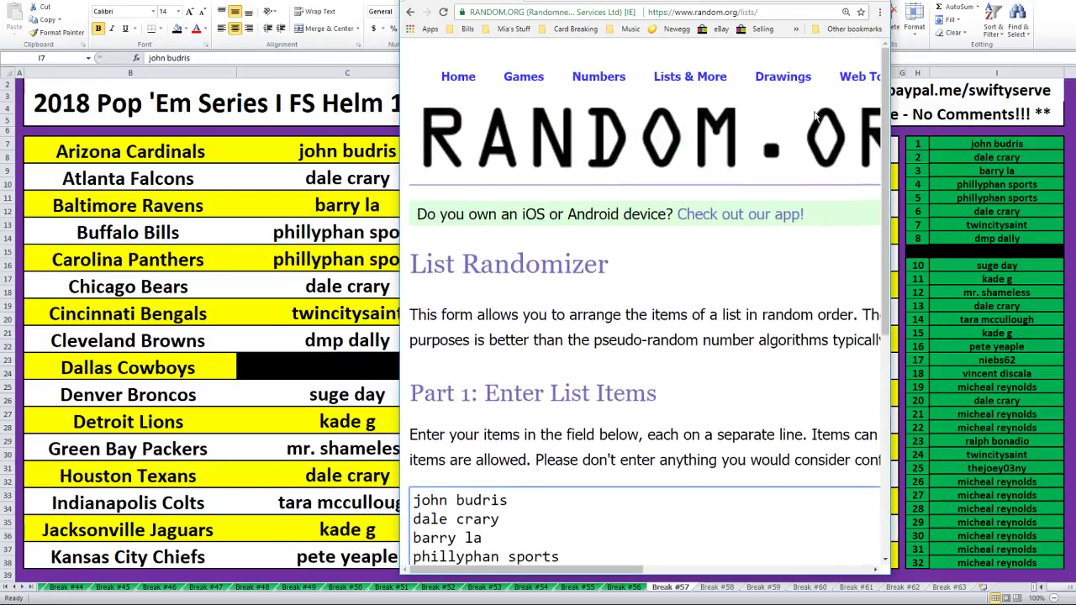
{"action": "scroll", "coordinate": [718, 253], "scroll_direction": "down", "scroll_amount": 4}
{"action": "left_click", "coordinate": [718, 205]}
{"action": "scroll", "coordinate": [718, 205], "scroll_direction": "down", "scroll_amount": 1}
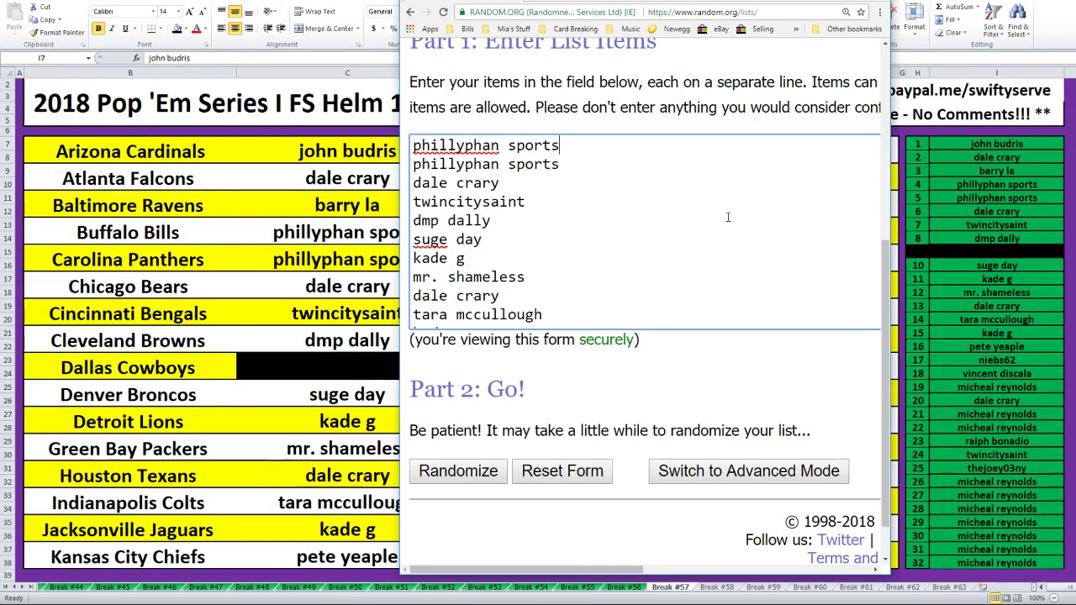
{"action": "scroll", "coordinate": [734, 225], "scroll_direction": "down", "scroll_amount": 1}
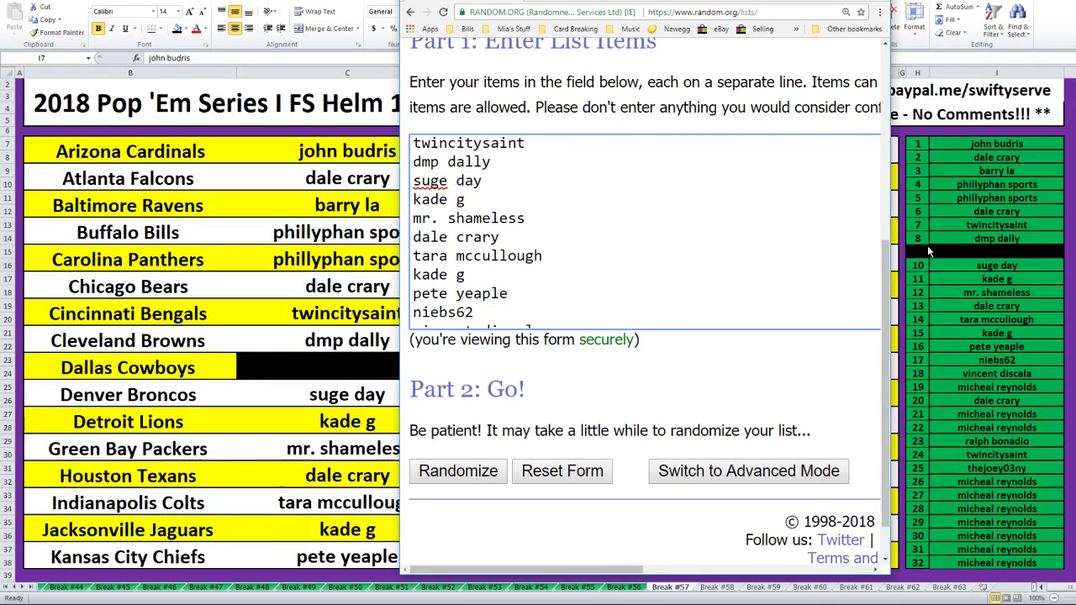
{"action": "left_click_drag", "start_coordinate": [890, 278], "coordinate": [890, 267]}
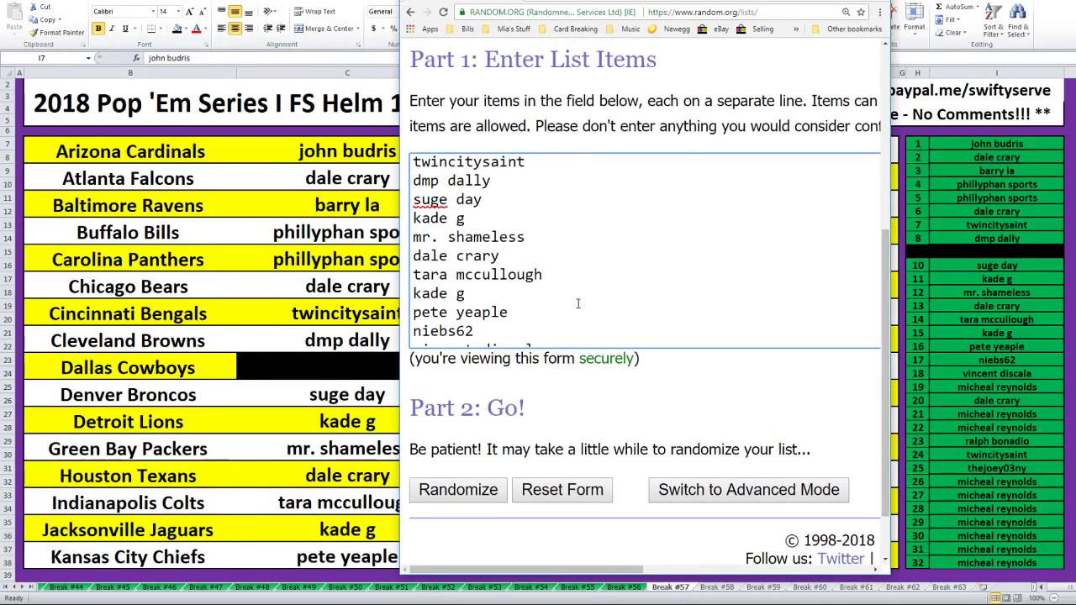
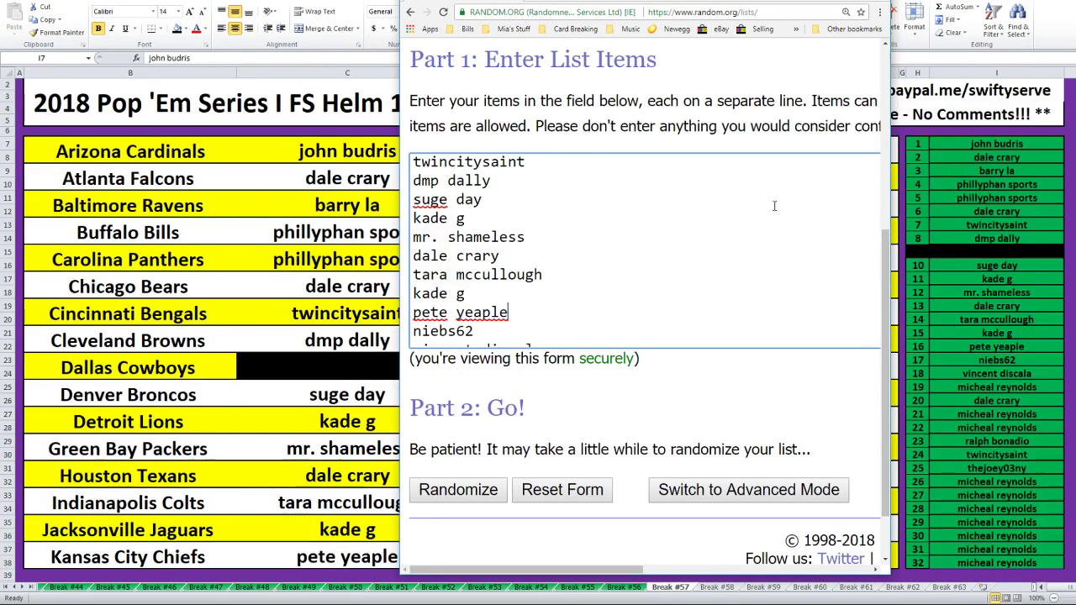
Maximize the RANDOM.ORG List Randomizer browser window
{"action": "left_click_drag", "start_coordinate": [673, 4], "coordinate": [464, 4]}
{"action": "scroll", "coordinate": [414, 262], "scroll_direction": "down", "scroll_amount": 2}
{"action": "scroll", "coordinate": [414, 261], "scroll_direction": "down", "scroll_amount": 1}
{"action": "scroll", "coordinate": [436, 256], "scroll_direction": "down", "scroll_amount": 2}
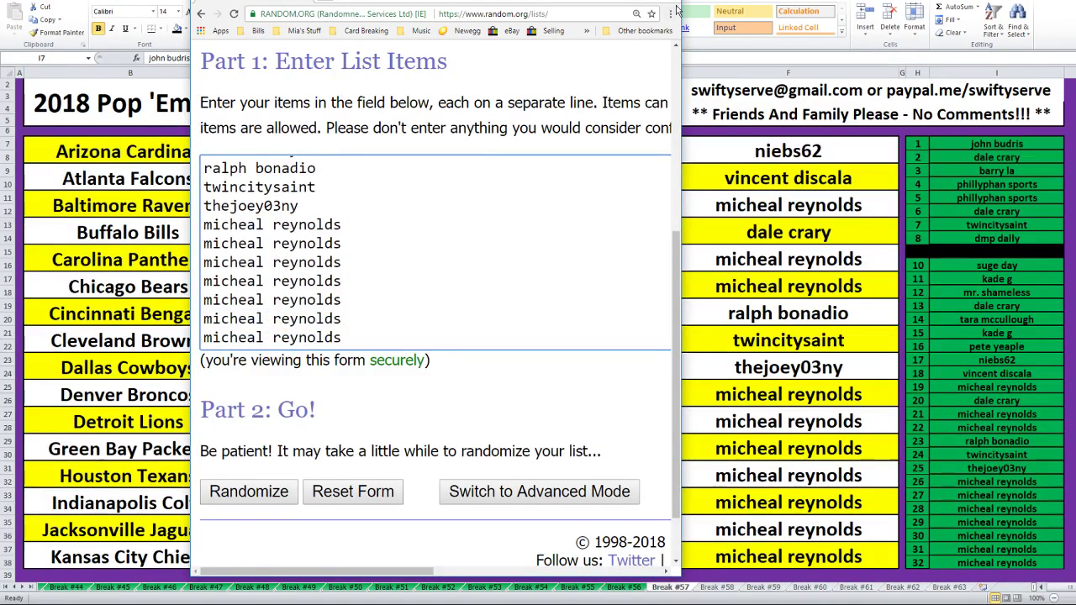
{"action": "double_click", "coordinate": [437, 4]}
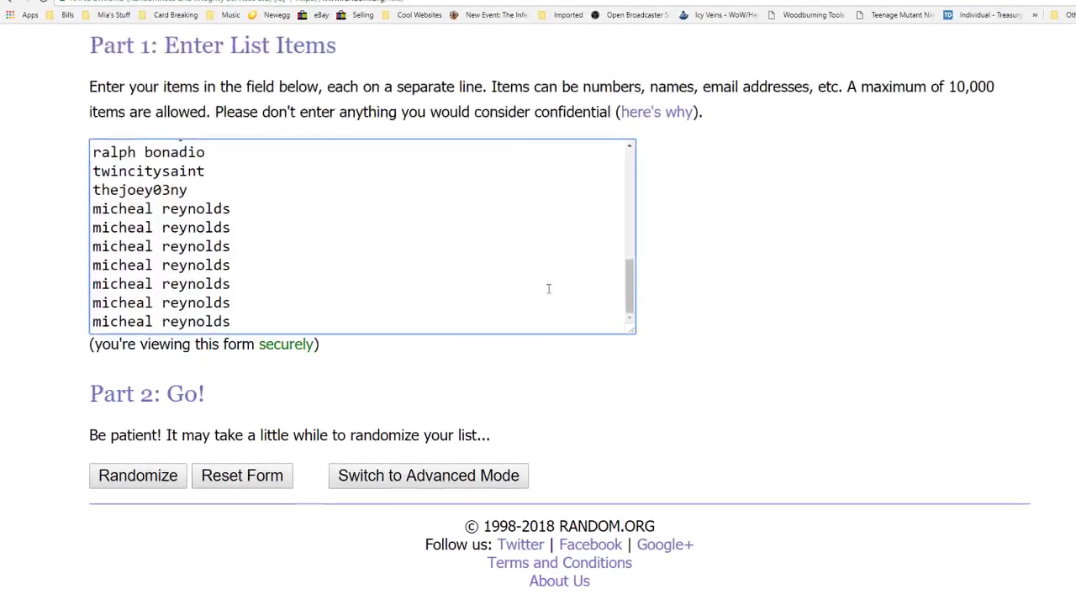
Randomize the 31-name list, then reshuffle it five more times with Again!
{"action": "left_click", "coordinate": [138, 476]}
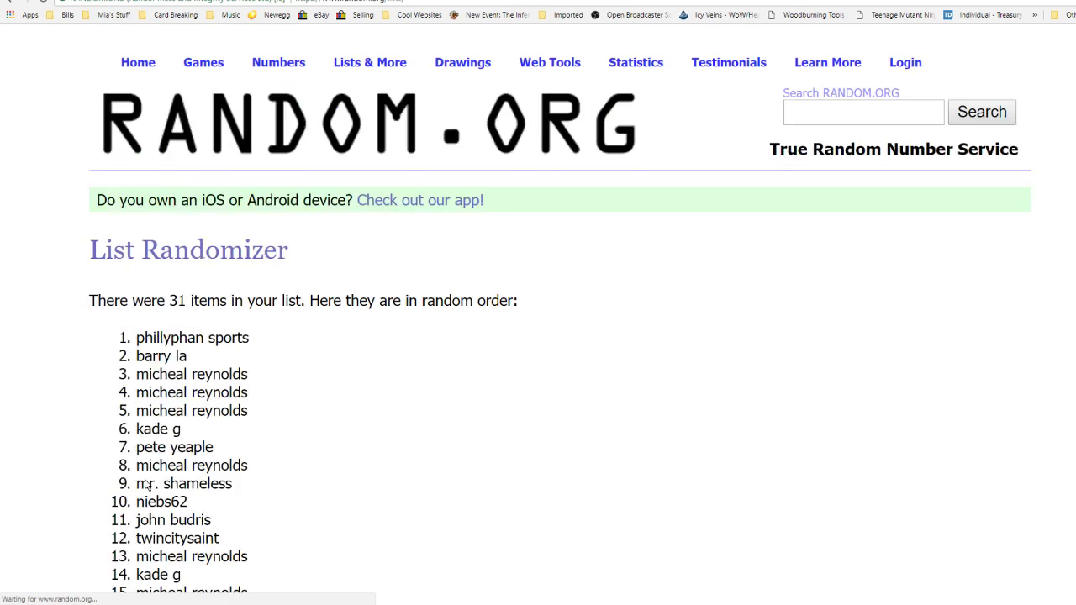
{"action": "scroll", "coordinate": [145, 484], "scroll_direction": "down", "scroll_amount": 7}
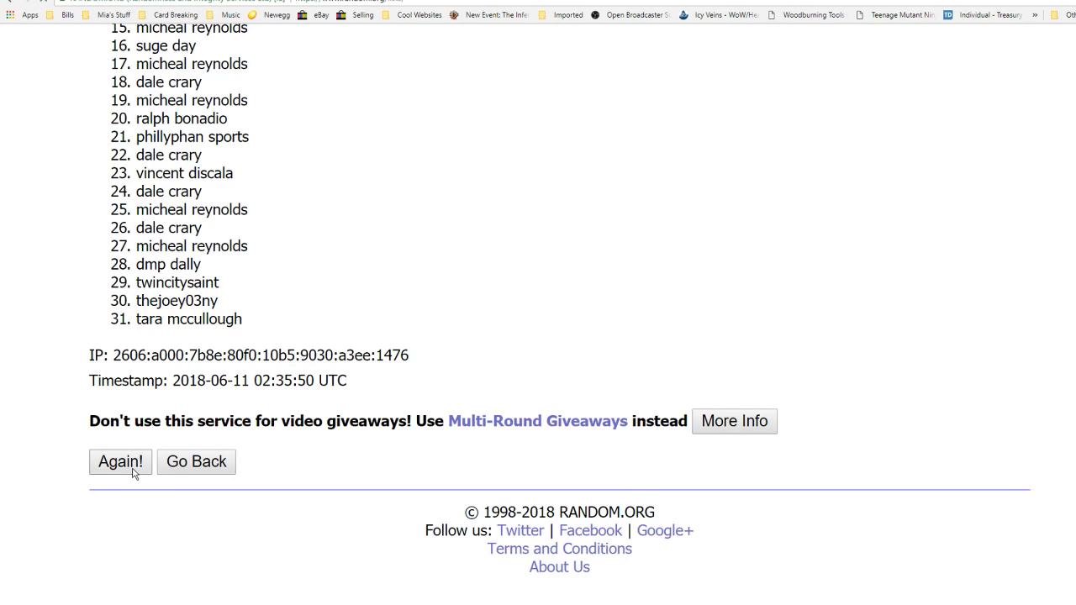
{"action": "left_click", "coordinate": [132, 473]}
{"action": "scroll", "coordinate": [132, 473], "scroll_direction": "down", "scroll_amount": 7}
{"action": "left_click", "coordinate": [132, 474]}
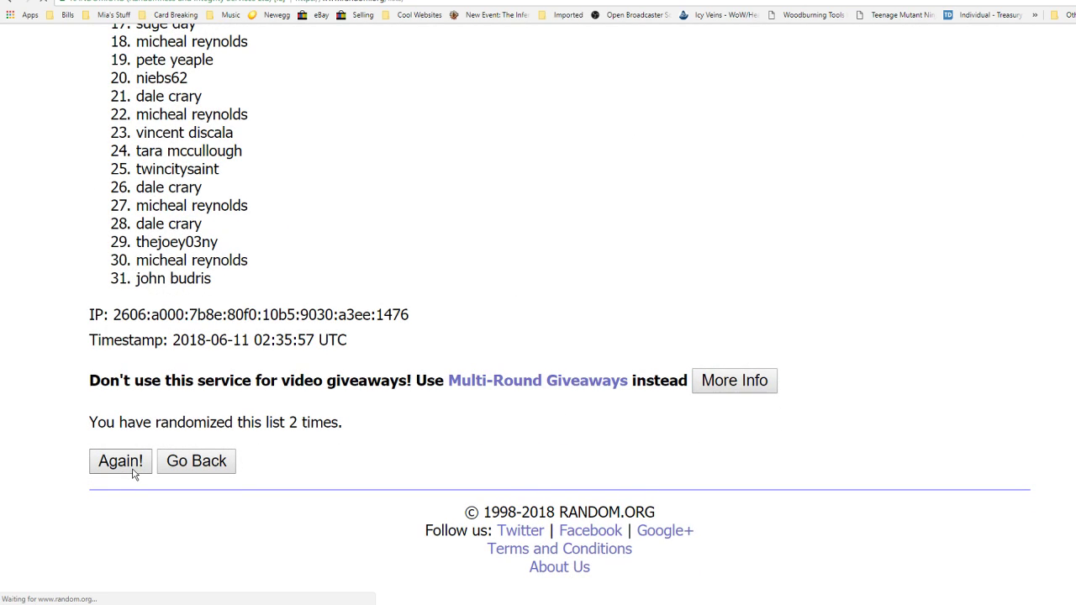
{"action": "left_click", "coordinate": [132, 474]}
{"action": "scroll", "coordinate": [132, 473], "scroll_direction": "down", "scroll_amount": 7}
{"action": "left_click", "coordinate": [132, 473]}
{"action": "scroll", "coordinate": [132, 473], "scroll_direction": "down", "scroll_amount": 7}
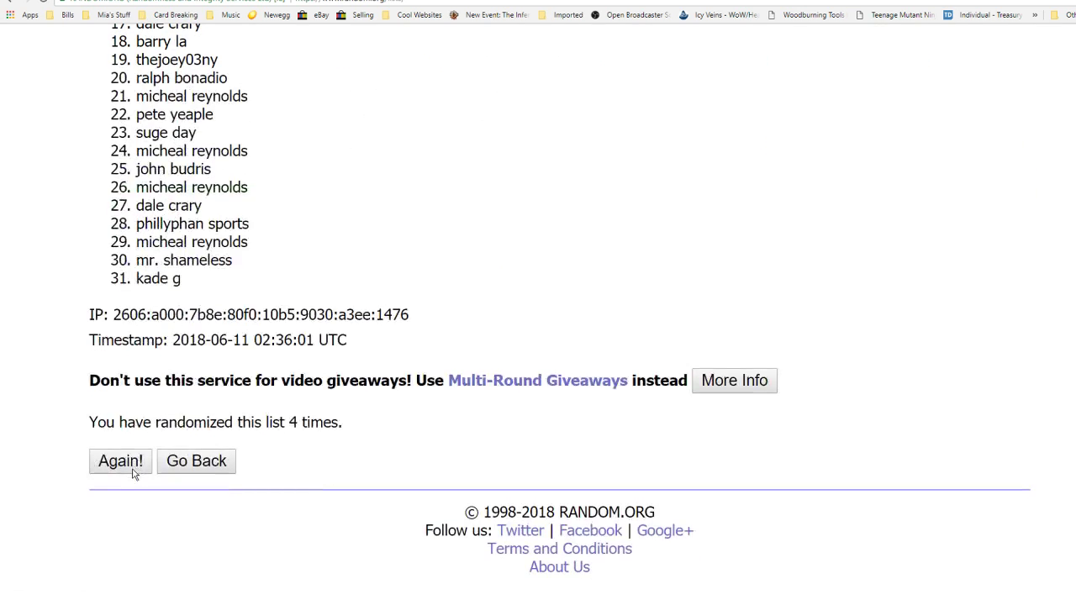
{"action": "left_click", "coordinate": [132, 474]}
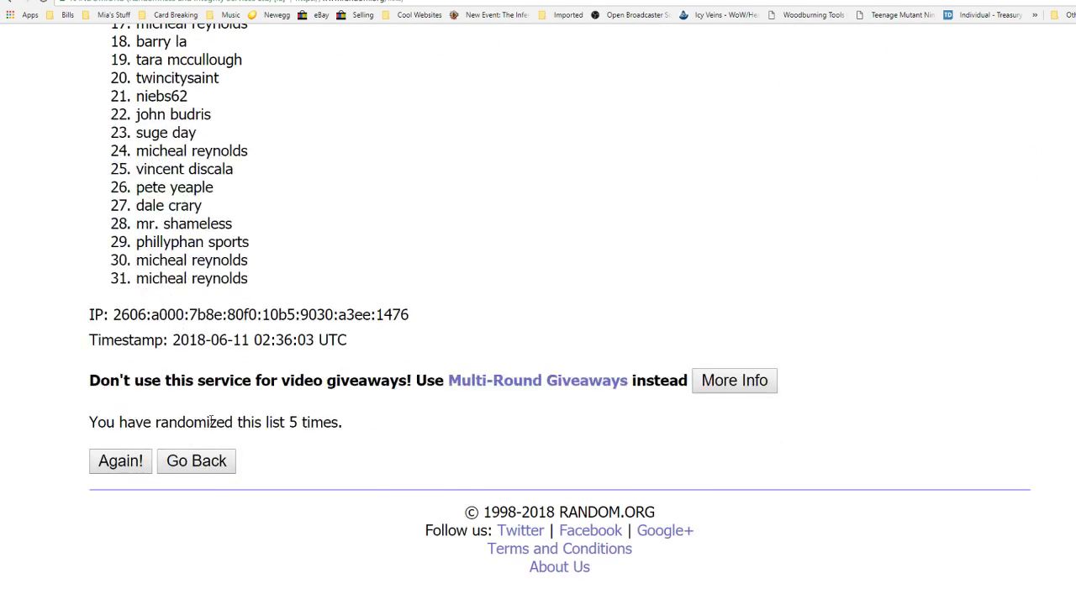
Select the entire shuffled list of 31 names
{"action": "left_click_drag", "start_coordinate": [238, 422], "coordinate": [379, 425]}
{"action": "scroll", "coordinate": [327, 392], "scroll_direction": "up", "scroll_amount": 6}
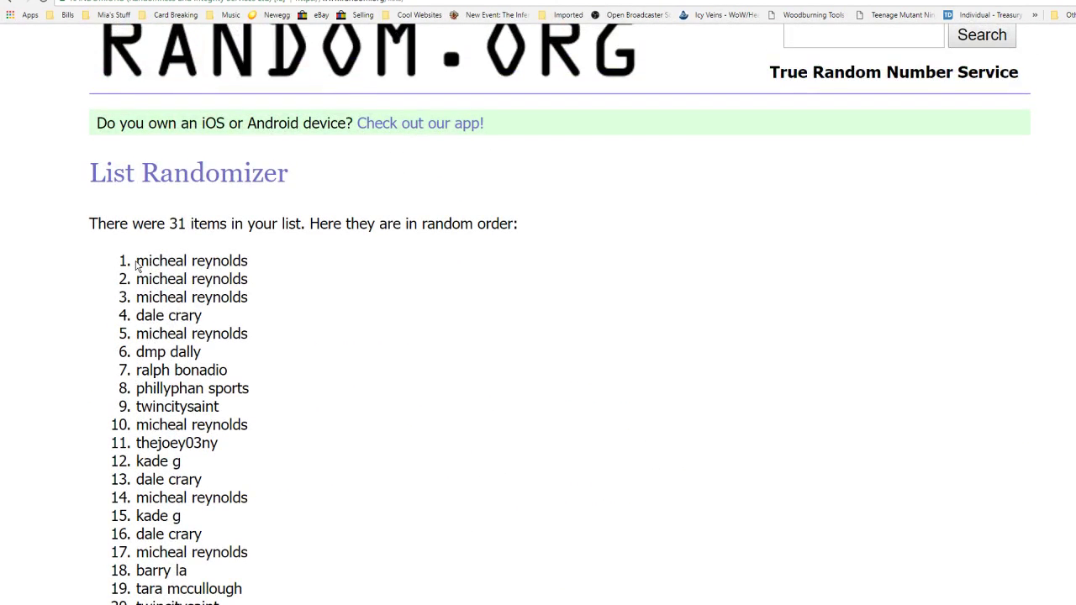
{"action": "left_click_drag", "start_coordinate": [137, 266], "coordinate": [244, 398]}
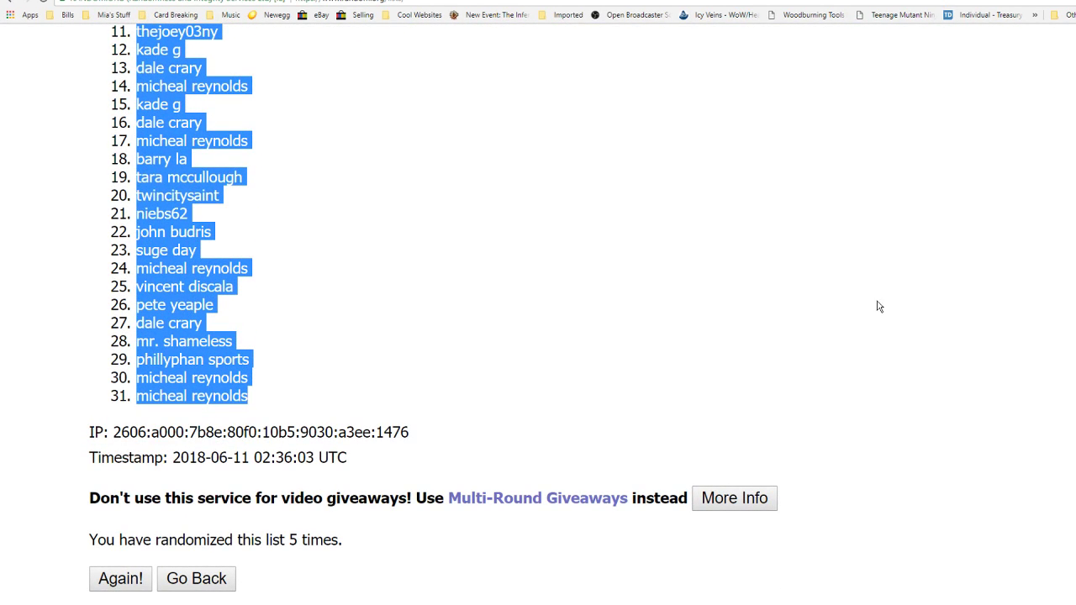
Check the paste options at the Excel owner column, then dismiss them without pasting
{"action": "key", "text": "alt+Tab"}
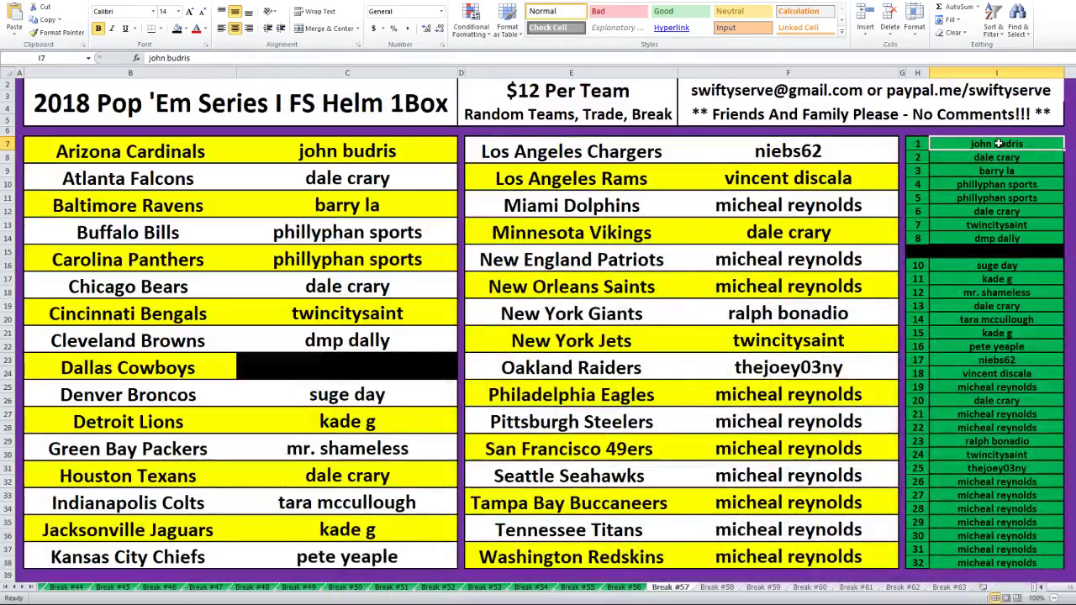
{"action": "right_click", "coordinate": [1001, 152]}
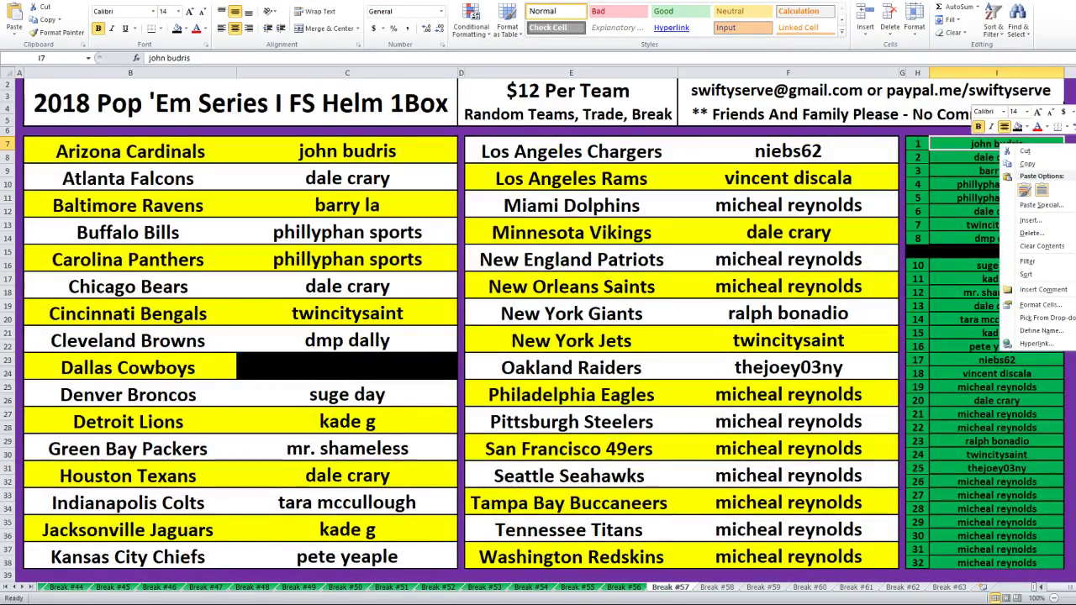
{"action": "key", "text": "Escape"}
Copy the first eight shuffled names and paste them into I7:I14
{"action": "key", "text": "alt+Tab"}
{"action": "scroll", "coordinate": [829, 277], "scroll_direction": "up", "scroll_amount": 5}
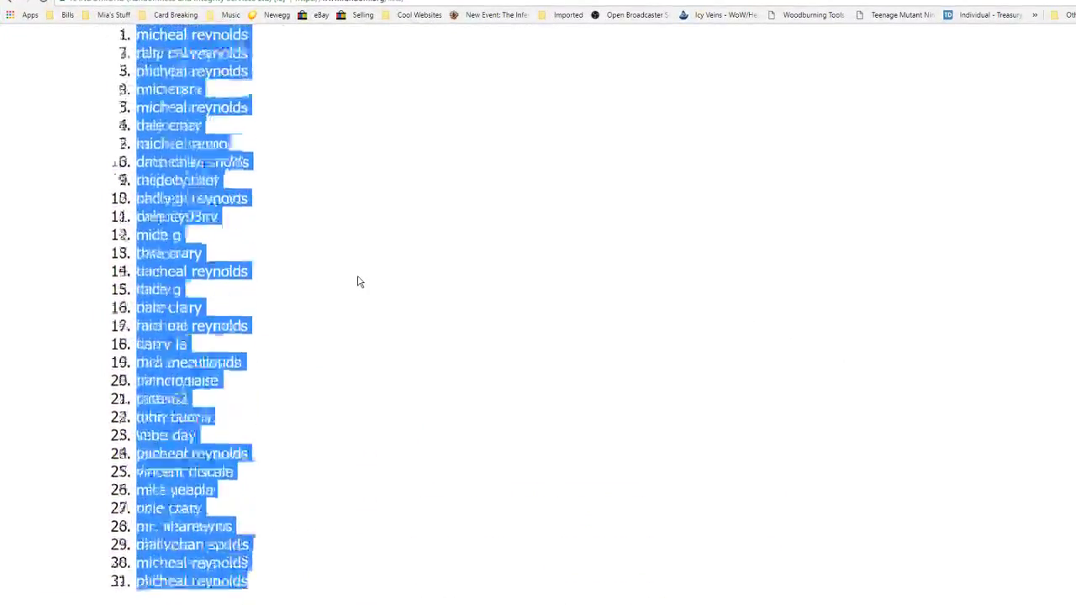
{"action": "left_click", "coordinate": [149, 319]}
{"action": "left_click_drag", "start_coordinate": [136, 318], "coordinate": [259, 391]}
{"action": "scroll", "coordinate": [266, 377], "scroll_direction": "down", "scroll_amount": 1}
{"action": "key", "text": "ctrl+c"}
{"action": "key", "text": "alt+Tab"}
{"action": "right_click", "coordinate": [959, 146]}
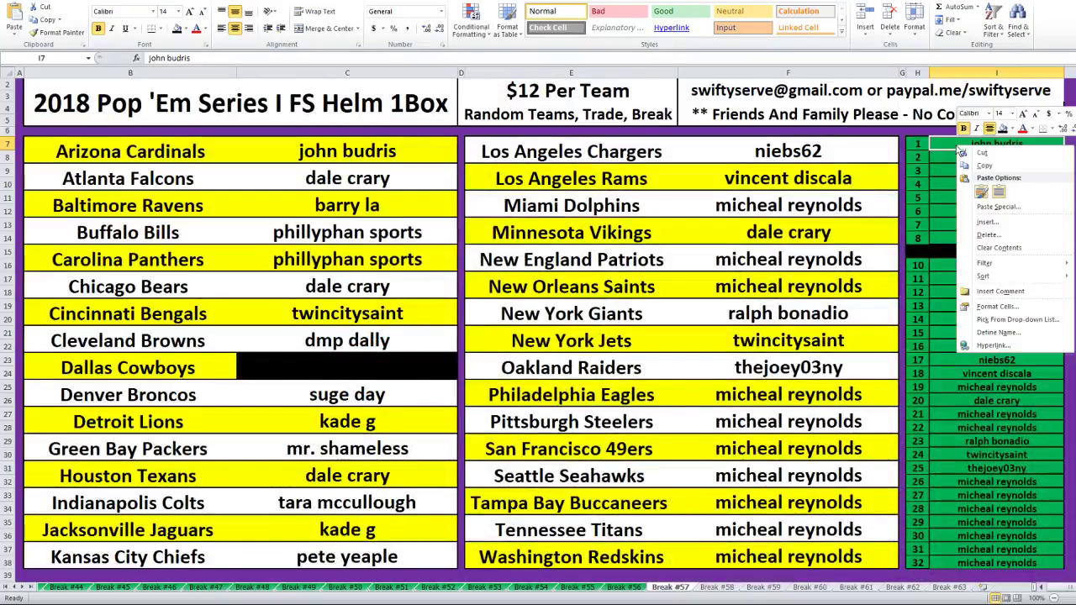
{"action": "left_click", "coordinate": [1000, 191]}
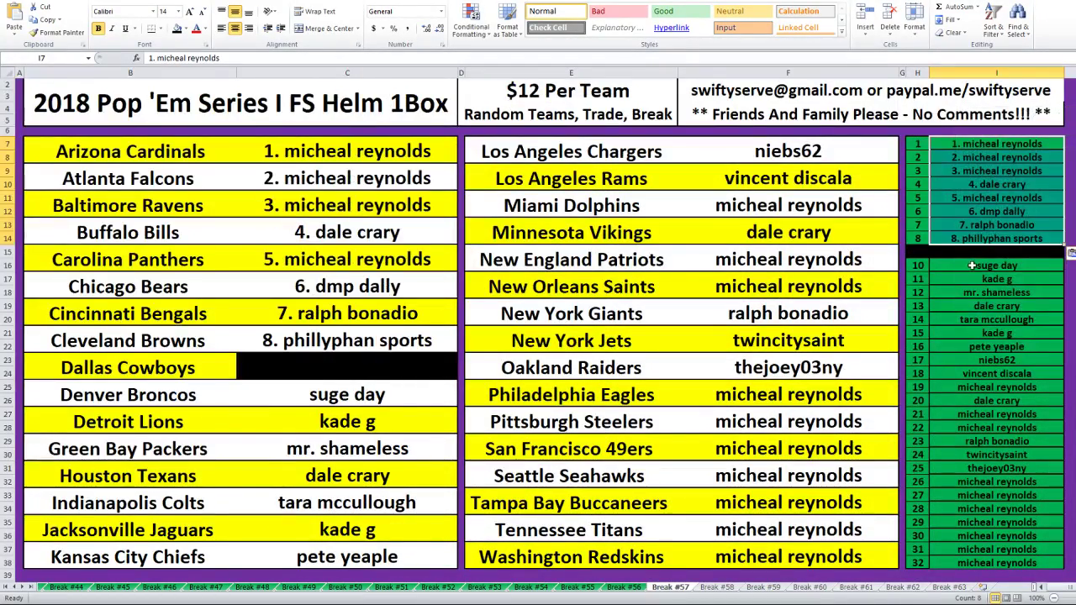
Copy the remaining 23 shuffled names and paste them into I16:I38
{"action": "key", "text": "alt+Tab"}
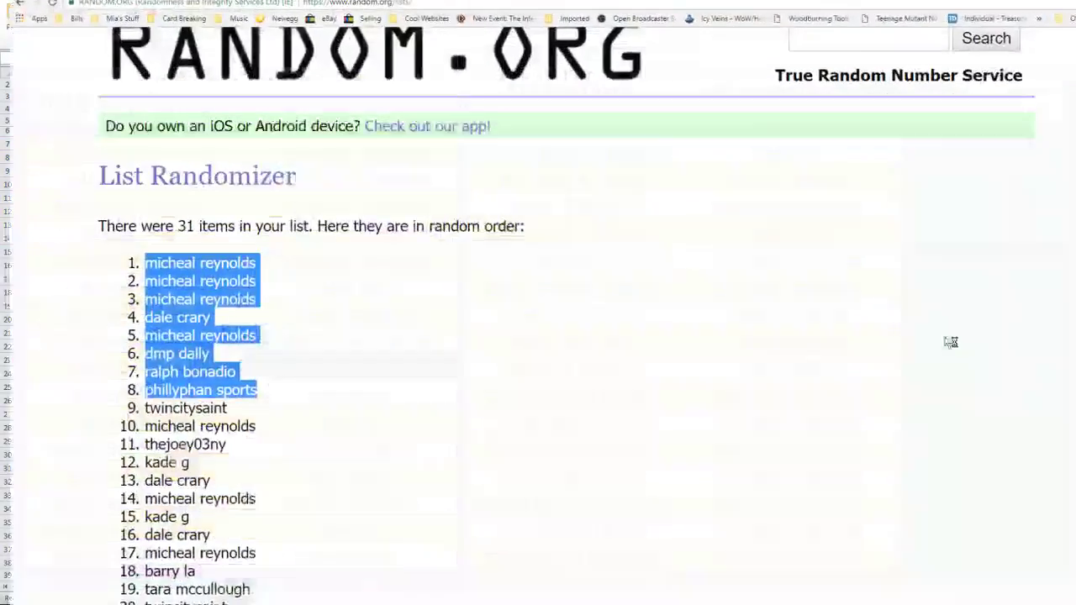
{"action": "scroll", "coordinate": [470, 346], "scroll_direction": "down", "scroll_amount": 3}
{"action": "left_click_drag", "start_coordinate": [140, 176], "coordinate": [191, 207]}
{"action": "scroll", "coordinate": [180, 204], "scroll_direction": "down", "scroll_amount": 3}
{"action": "left_click_drag", "start_coordinate": [247, 291], "coordinate": [254, 342]}
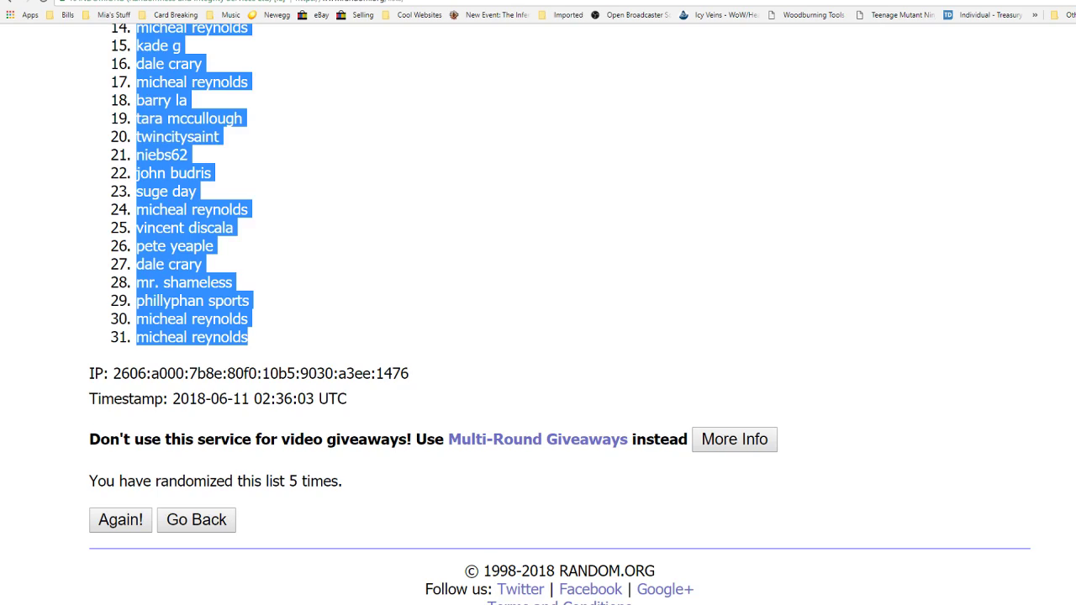
{"action": "key", "text": "alt+Tab"}
{"action": "right_click", "coordinate": [951, 266]}
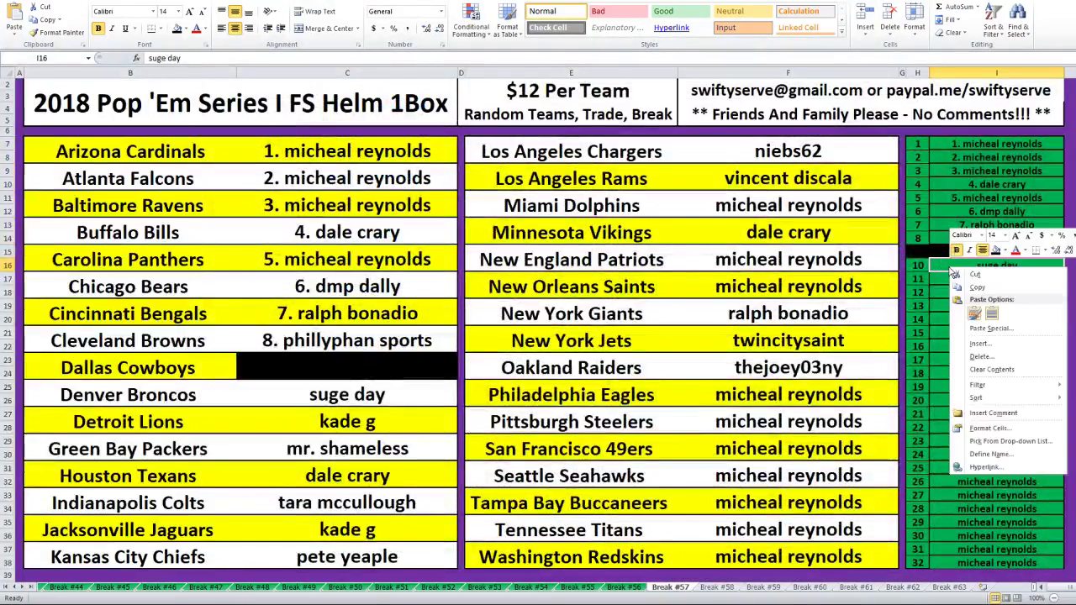
{"action": "left_click", "coordinate": [993, 313]}
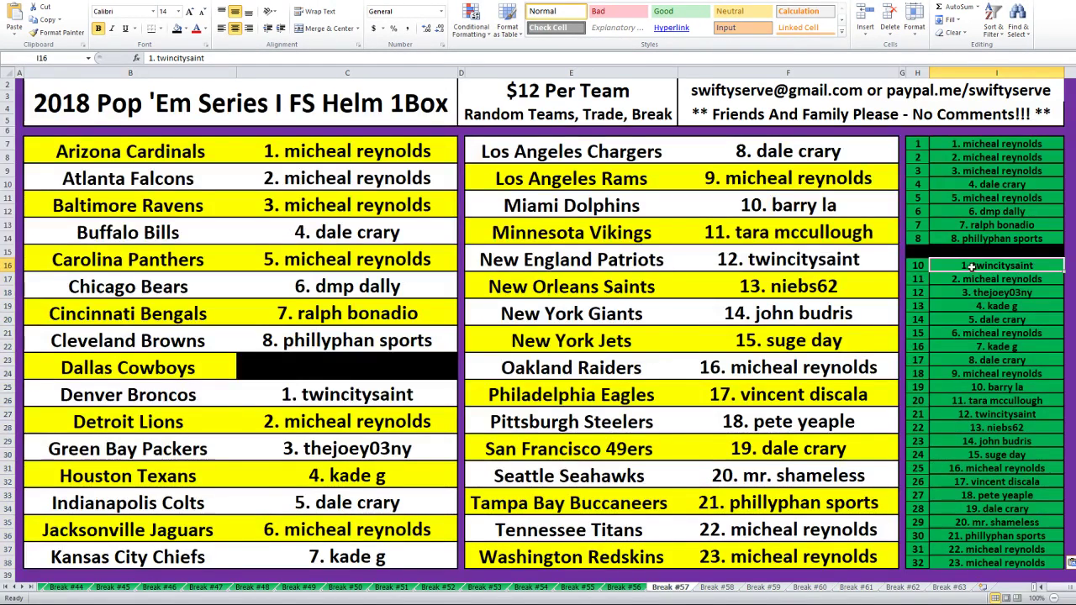
{"action": "left_click", "coordinate": [971, 266]}
Fill the Washington Redskins, Indianapolis Colts and New Orleans Saints rows green
{"action": "left_click_drag", "start_coordinate": [572, 557], "coordinate": [841, 557]}
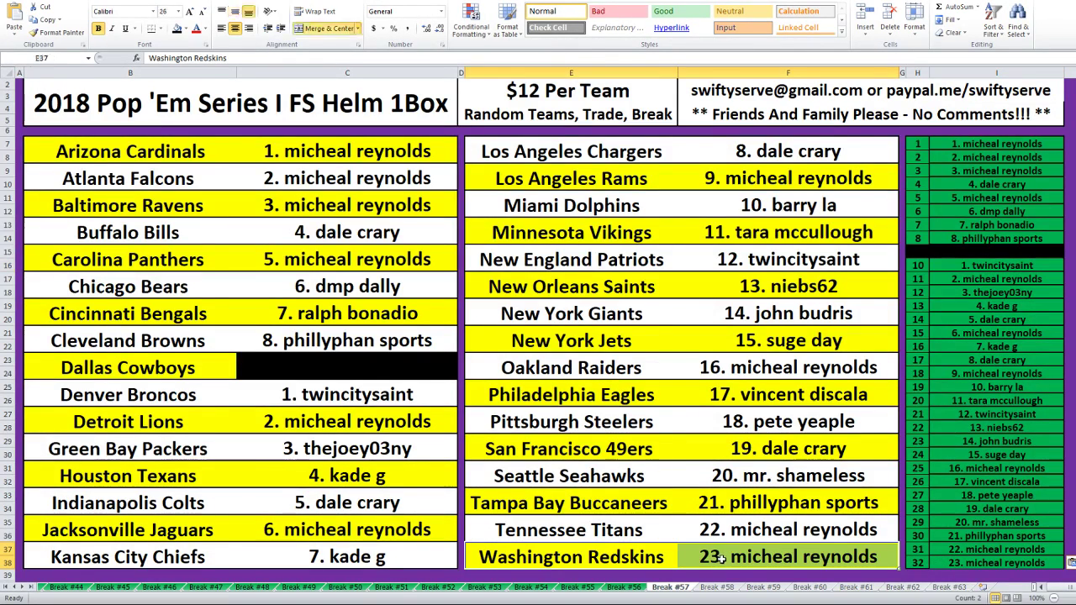
{"action": "left_click", "coordinate": [186, 29]}
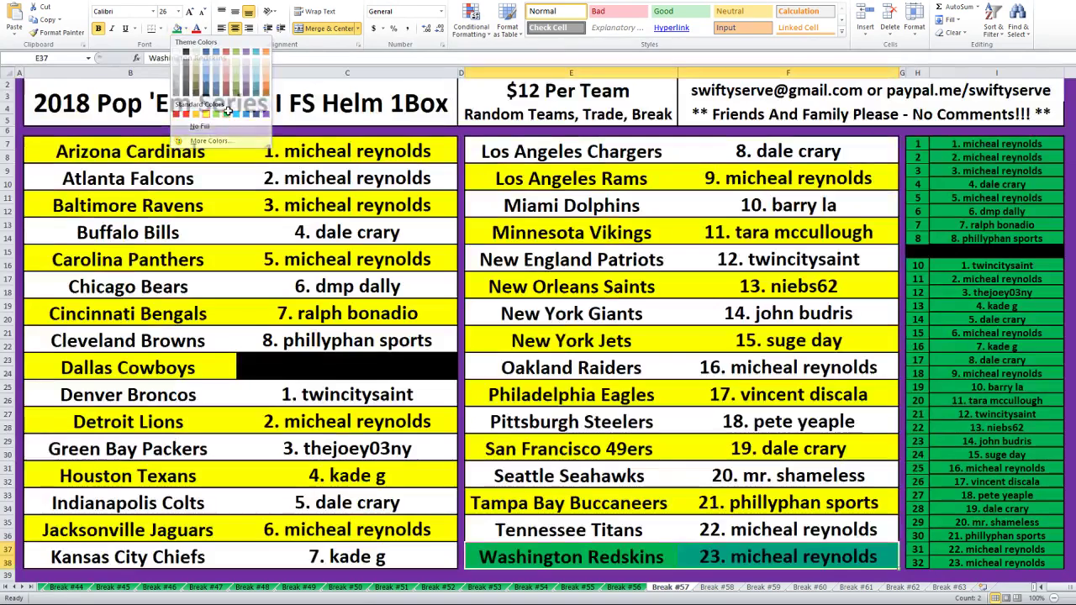
{"action": "left_click", "coordinate": [228, 114]}
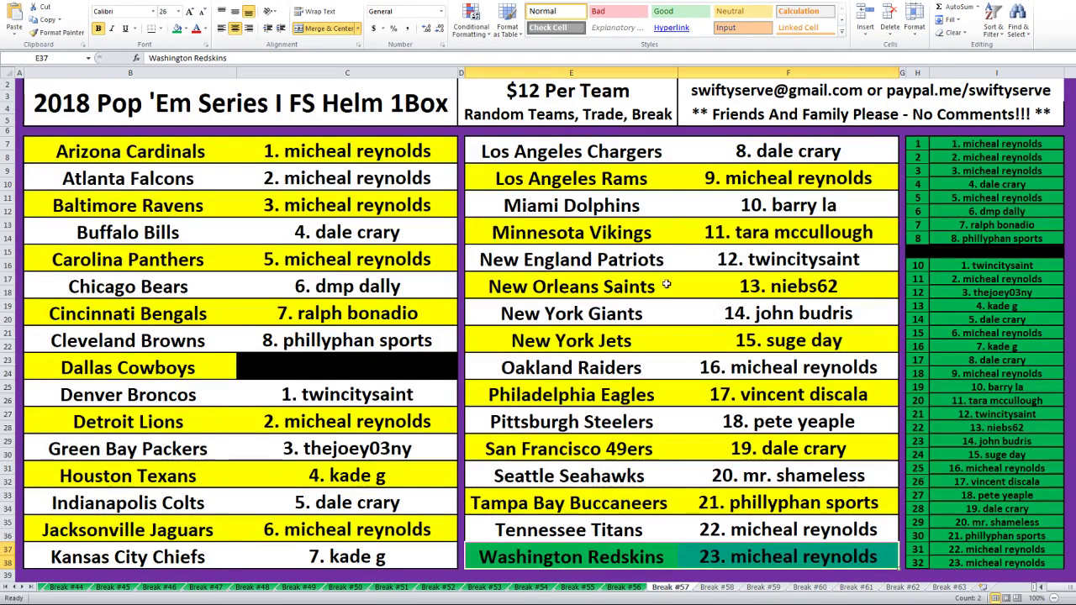
{"action": "left_click", "coordinate": [196, 503]}
{"action": "left_click_drag", "start_coordinate": [196, 502], "coordinate": [337, 503]}
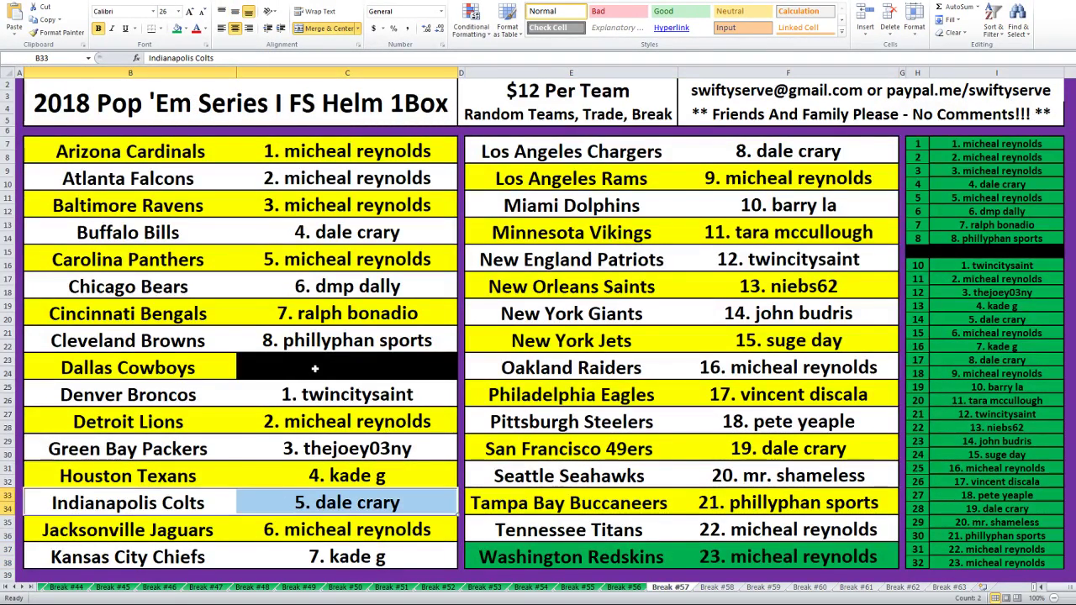
{"action": "left_click", "coordinate": [177, 29]}
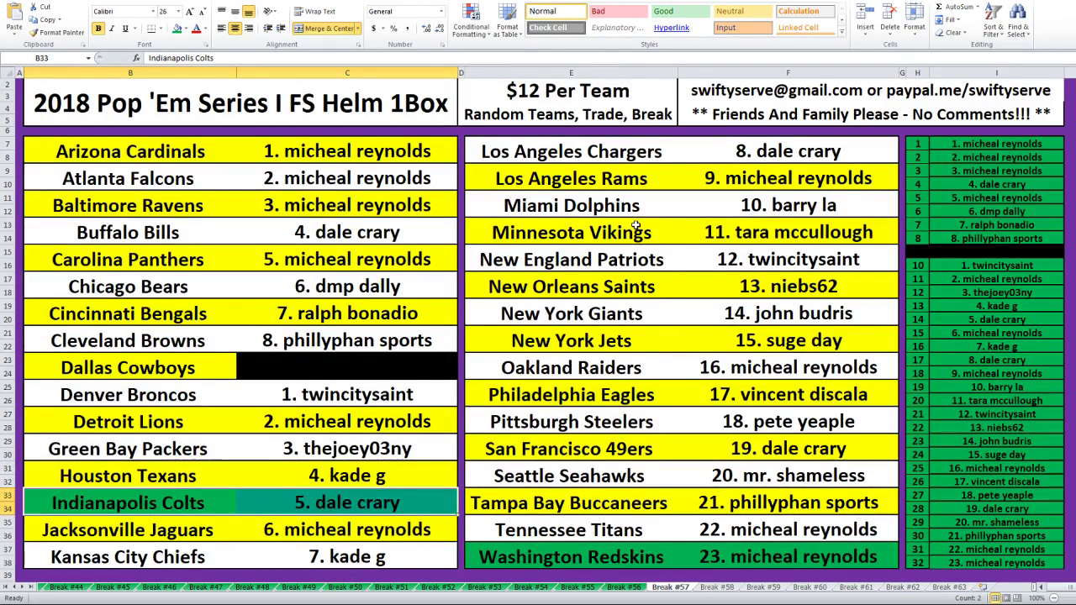
{"action": "left_click_drag", "start_coordinate": [669, 284], "coordinate": [738, 282]}
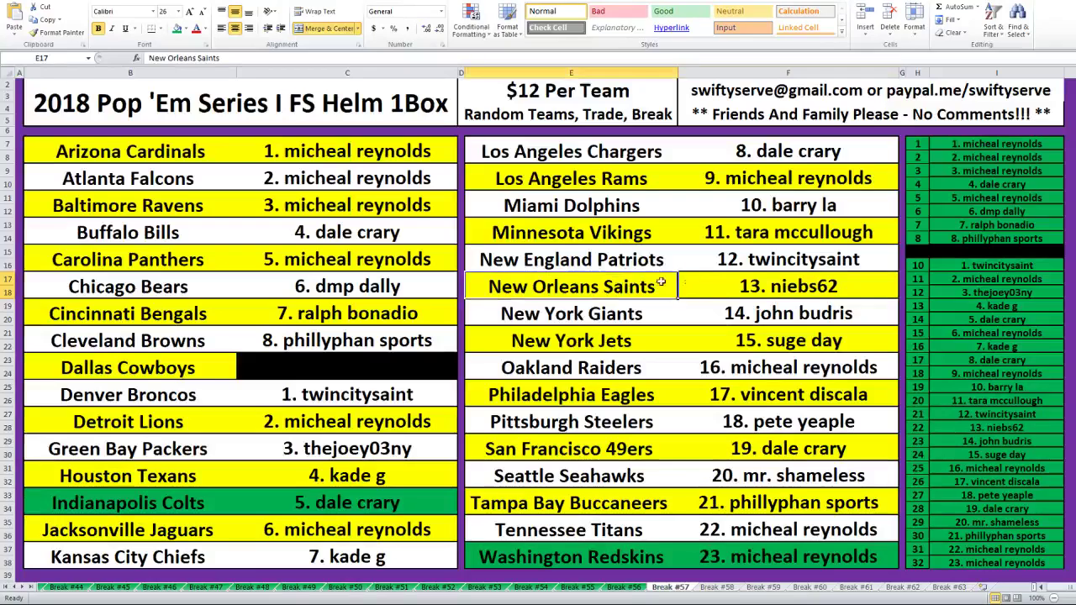
{"action": "left_click", "coordinate": [176, 30]}
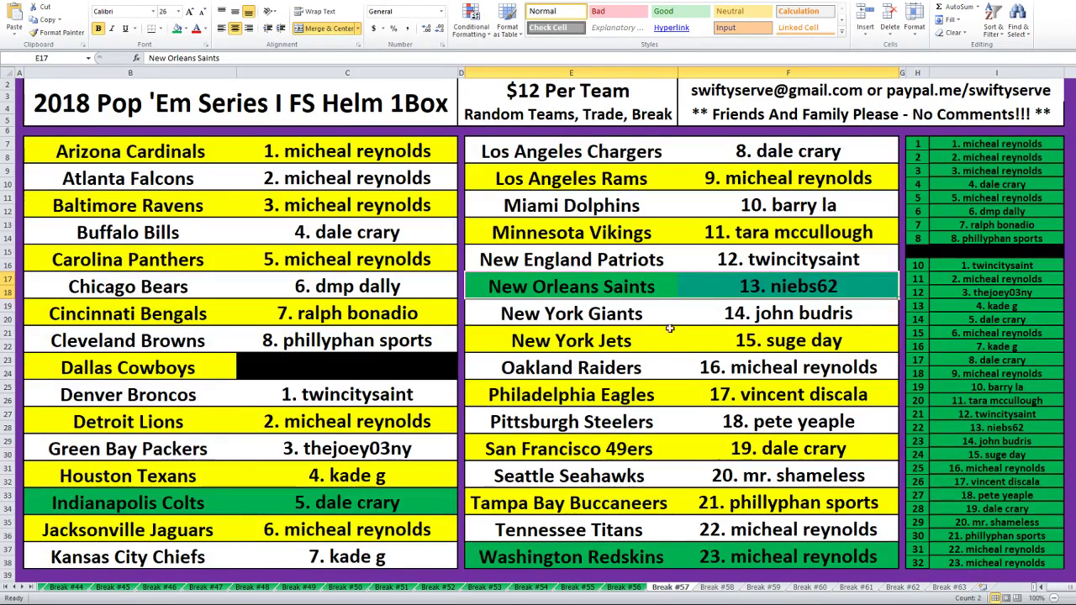
Replace the New York Giants owner with the Bengals owner's name typed in capitals
{"action": "left_click", "coordinate": [376, 313]}
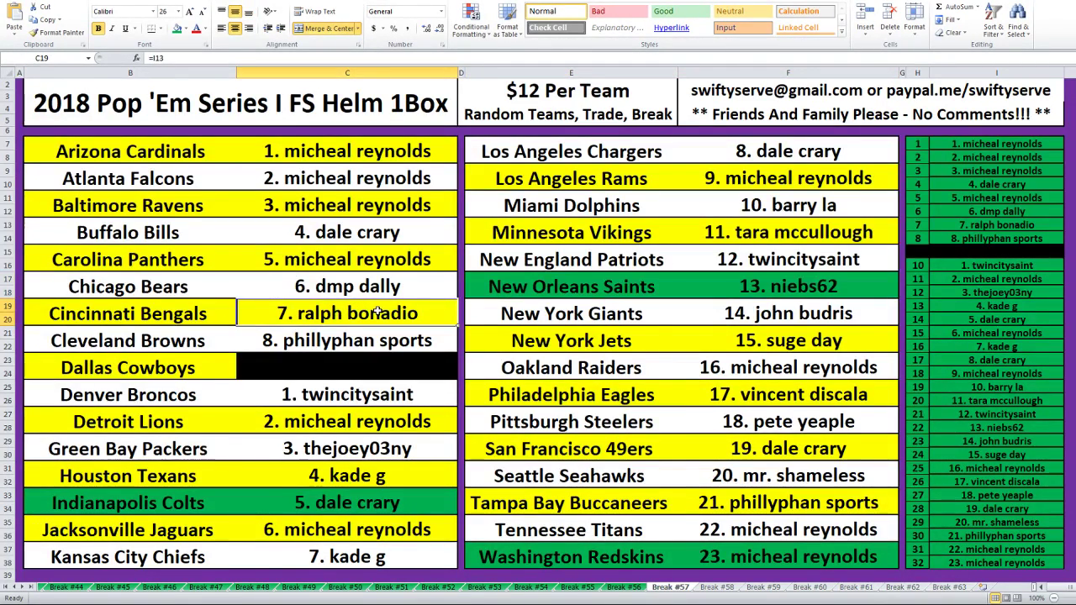
{"action": "left_click", "coordinate": [805, 312]}
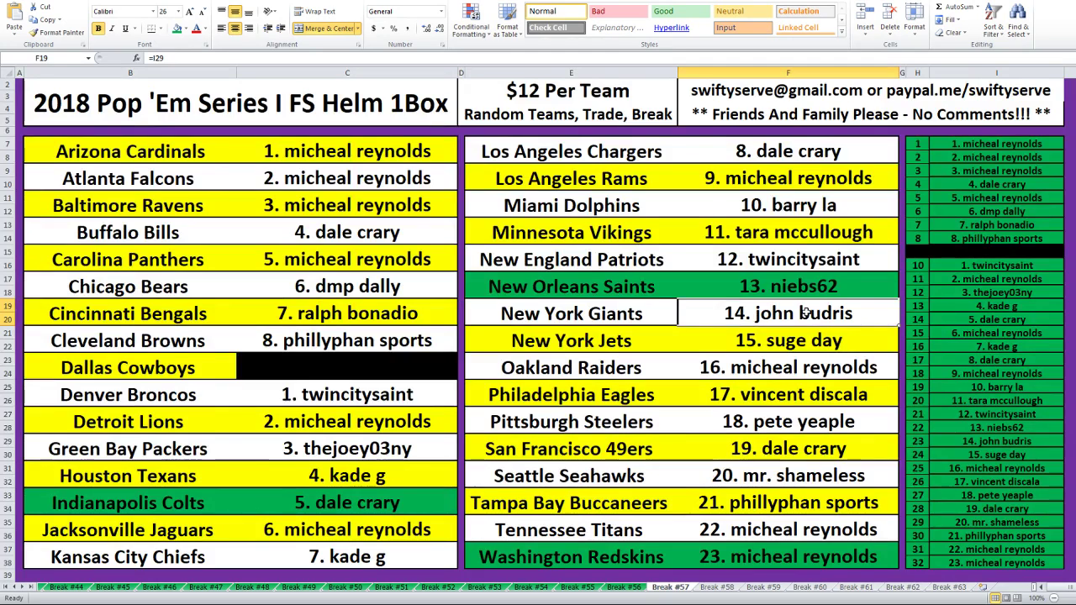
{"action": "key", "text": "Left"}
{"action": "key", "text": "Left"}
{"action": "key", "text": "Left"}
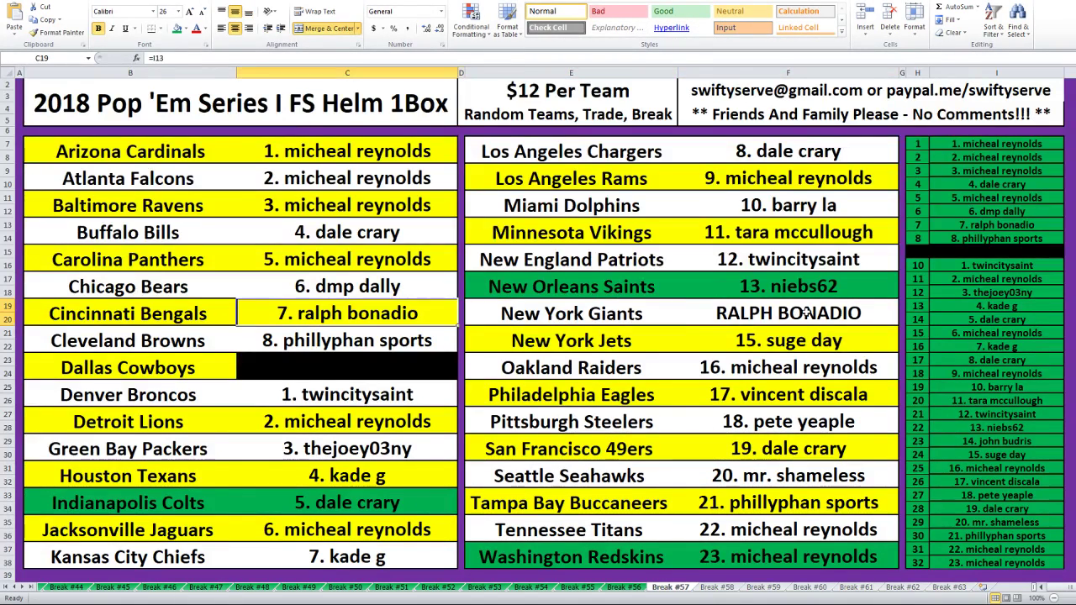
Enter the former Giants owner's name in capitals in the Cincinnati Bengals owner cell
{"action": "key", "text": "Right"}
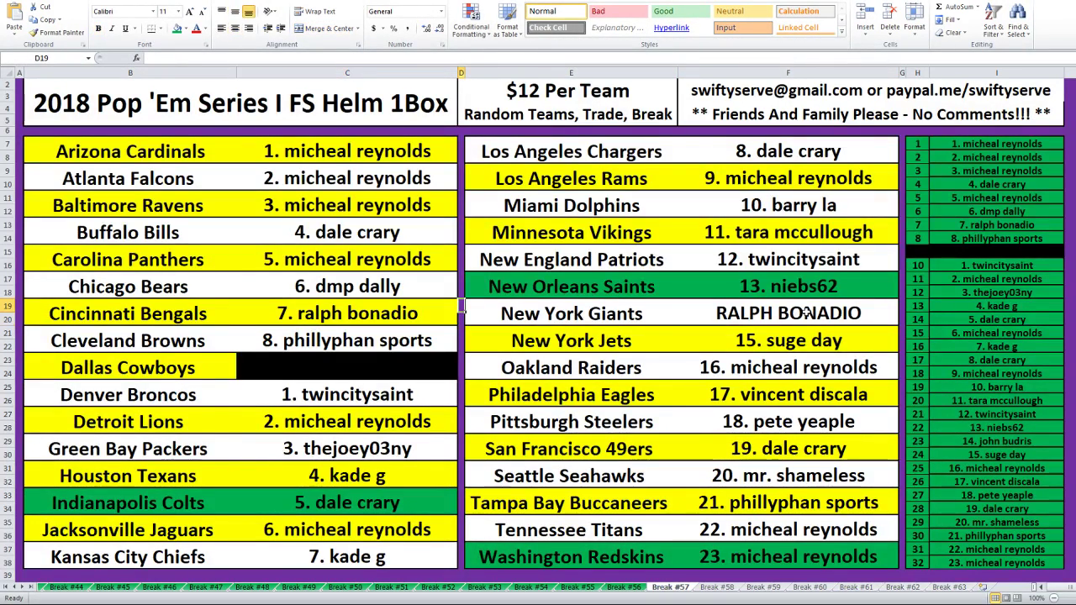
{"action": "key", "text": "Left"}
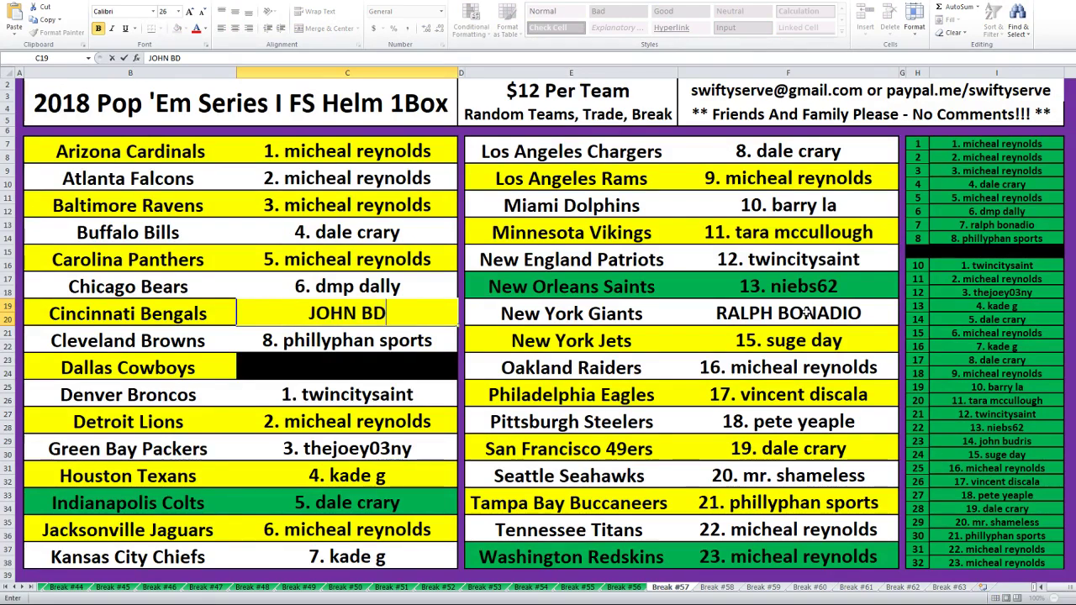
{"action": "key", "text": "Return"}
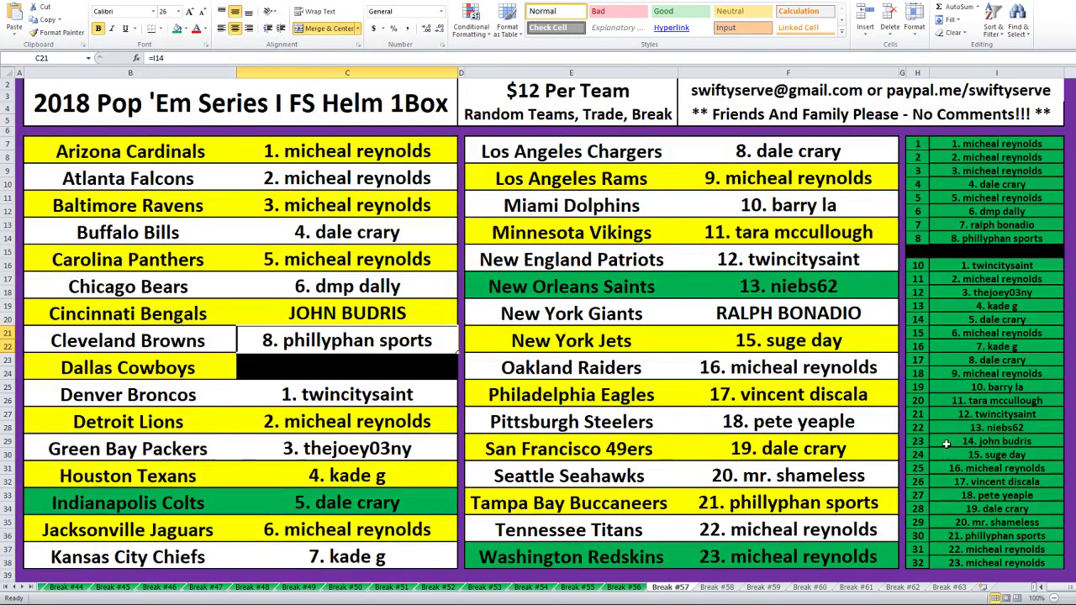
Fill the New England Patriots row (E15:F15) and Seattle Seahawks row (E31:F31) green
{"action": "left_click", "coordinate": [631, 267]}
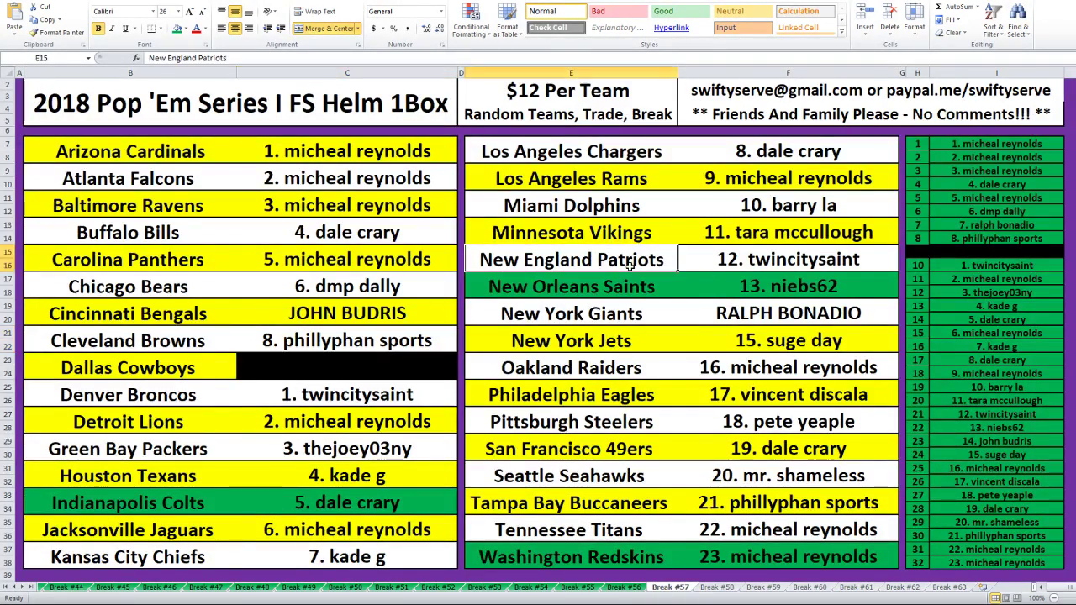
{"action": "left_click_drag", "start_coordinate": [631, 261], "coordinate": [753, 259]}
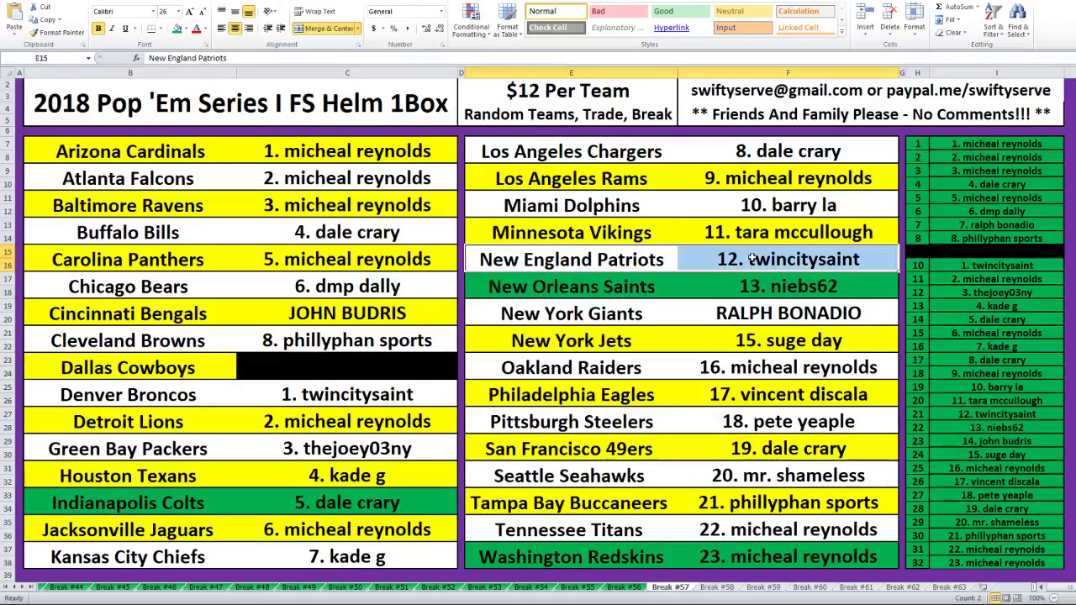
{"action": "left_click", "coordinate": [186, 30]}
{"action": "left_click", "coordinate": [182, 29]}
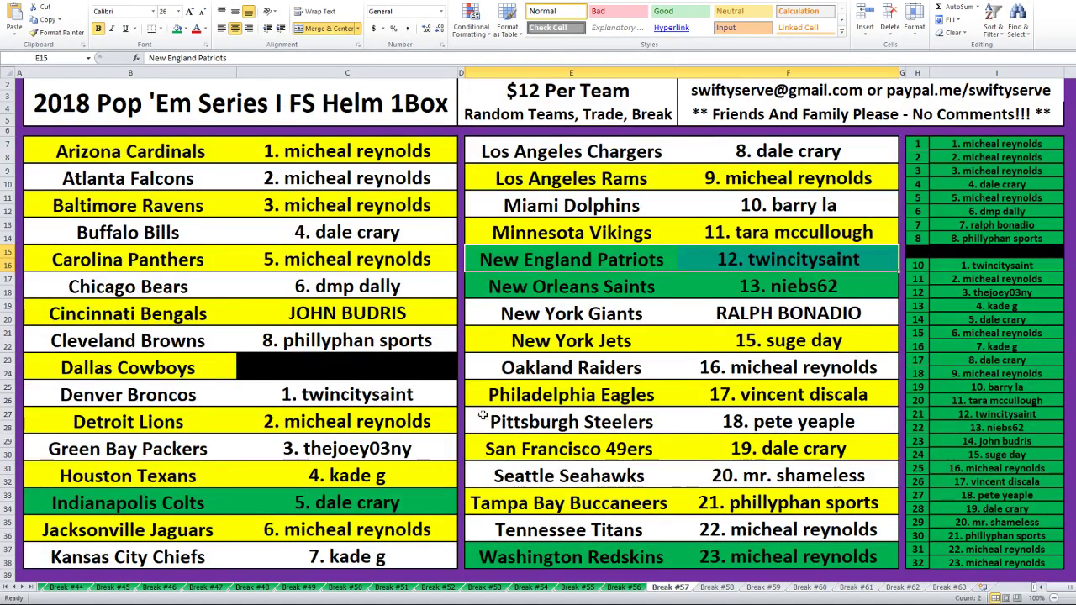
{"action": "left_click_drag", "start_coordinate": [622, 478], "coordinate": [790, 476]}
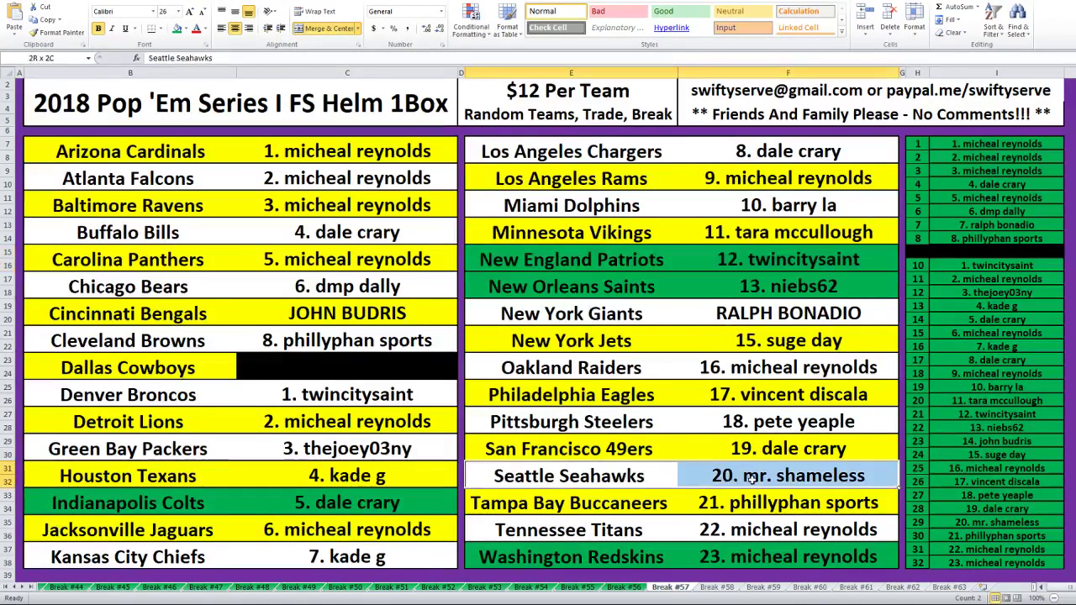
{"action": "left_click", "coordinate": [179, 28]}
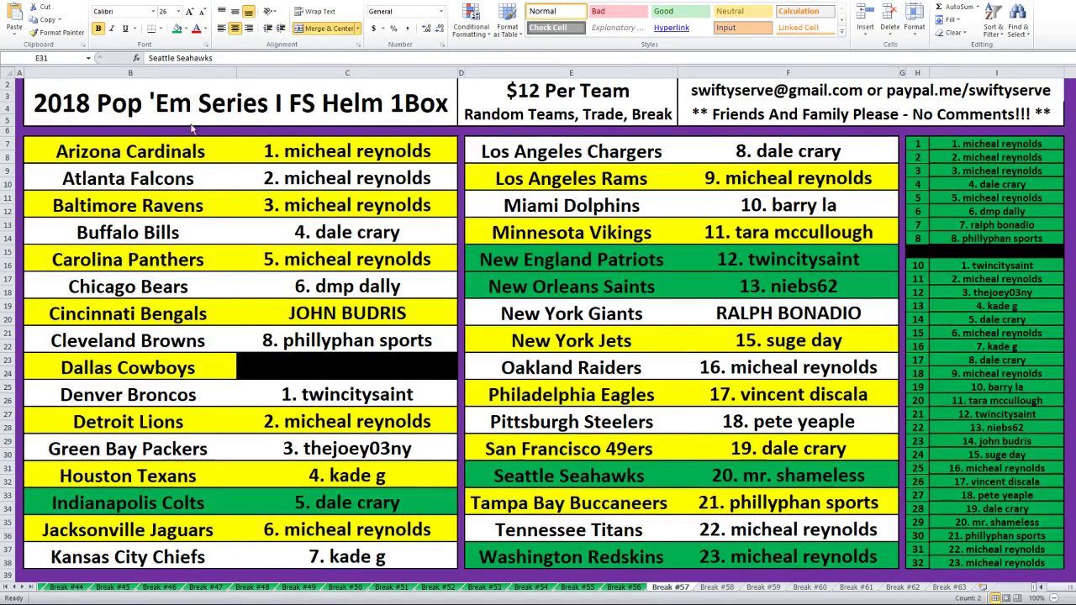
Fill both team tables, B7:C34 and E7:F36, green
{"action": "left_click_drag", "start_coordinate": [195, 156], "coordinate": [367, 552]}
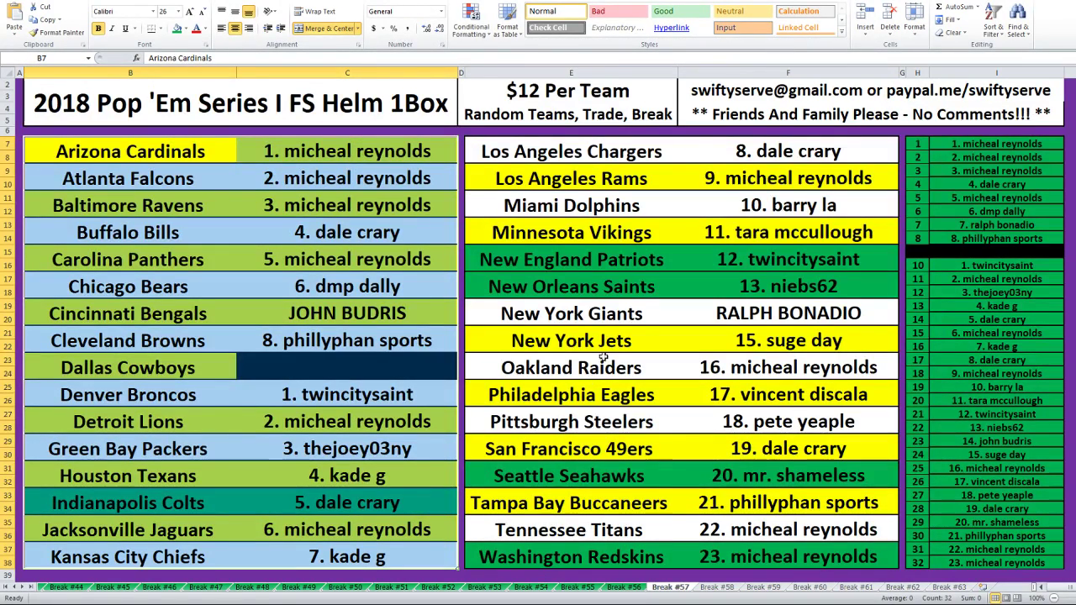
{"action": "left_click_drag", "start_coordinate": [666, 152], "coordinate": [787, 555]}
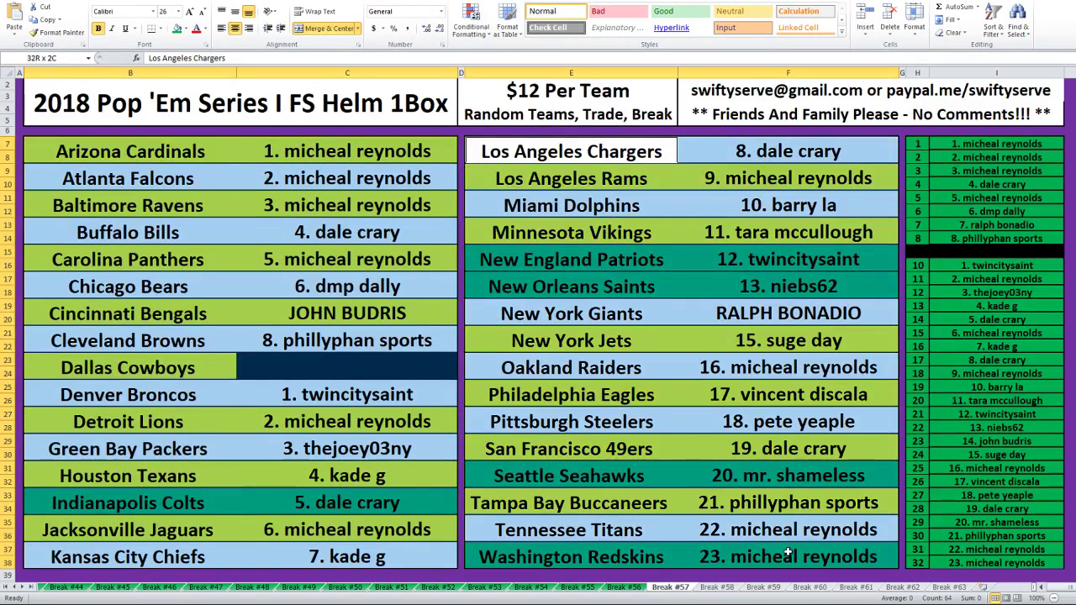
{"action": "left_click", "coordinate": [178, 29]}
{"action": "left_click", "coordinate": [362, 105]}
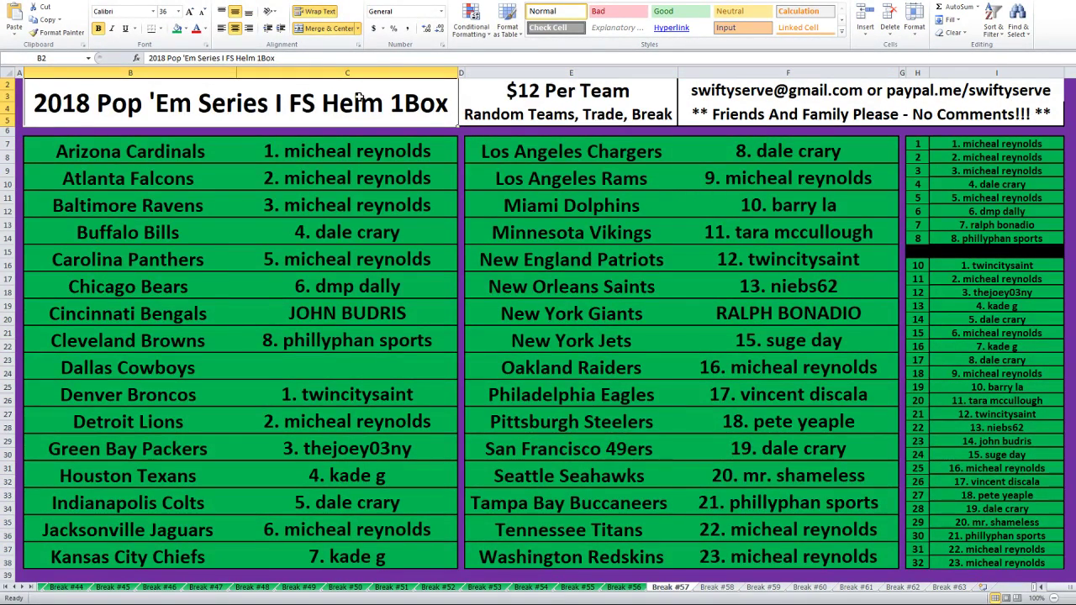
Fill the Dallas Cowboys row black
{"action": "left_click_drag", "start_coordinate": [227, 370], "coordinate": [296, 366]}
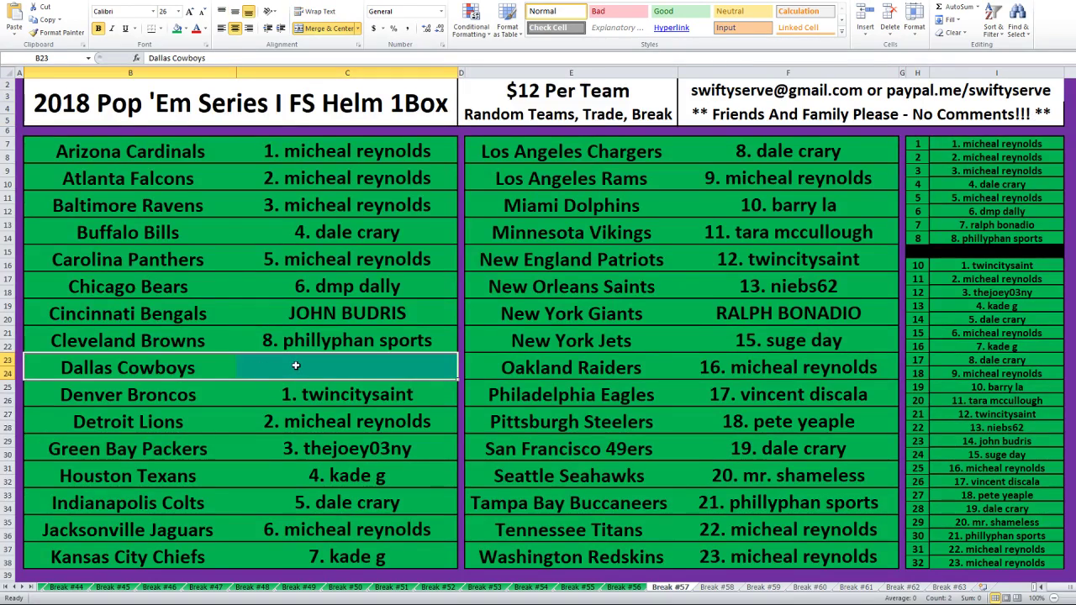
{"action": "left_click", "coordinate": [186, 29]}
{"action": "left_click", "coordinate": [186, 53]}
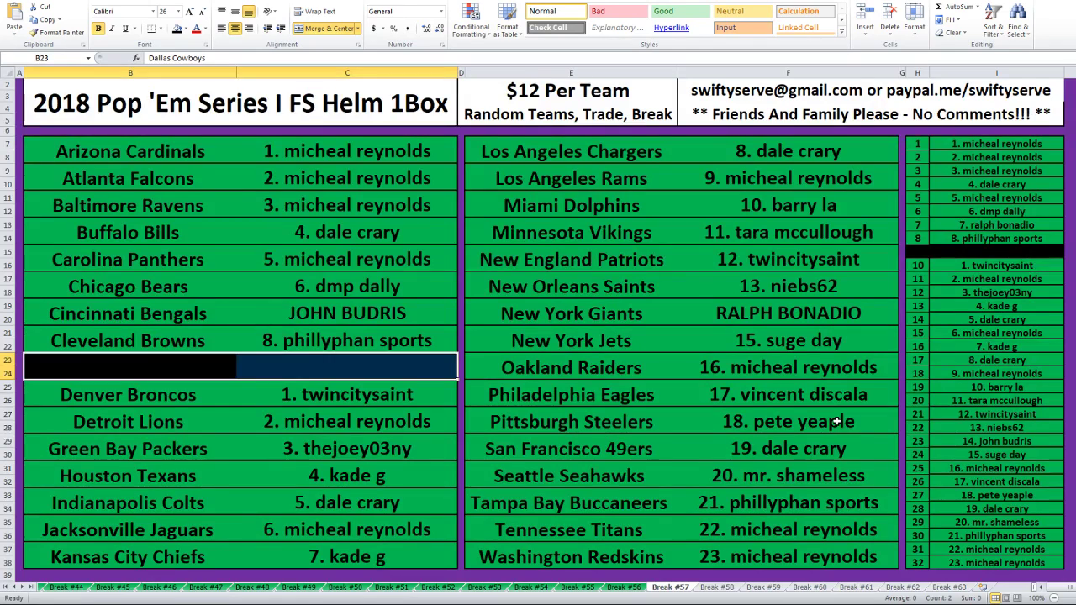
Type the swapped owner names in capitals into the Buccaneers and Steelers owner cells
{"action": "left_click", "coordinate": [839, 427]}
{"action": "left_click", "coordinate": [847, 508]}
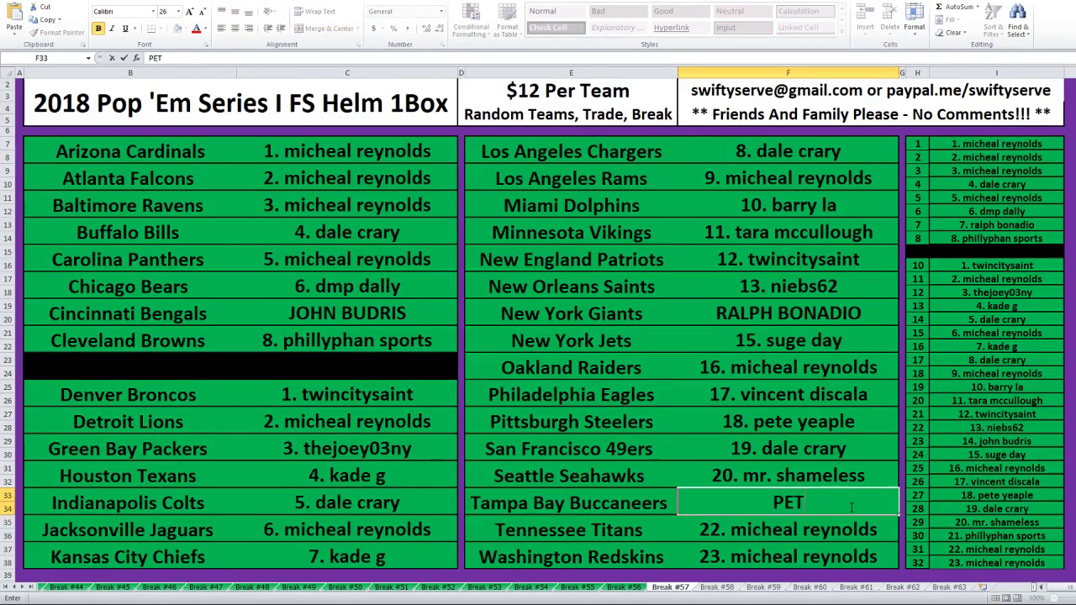
{"action": "key", "text": "Up"}
{"action": "key", "text": "Up"}
{"action": "key", "text": "Up"}
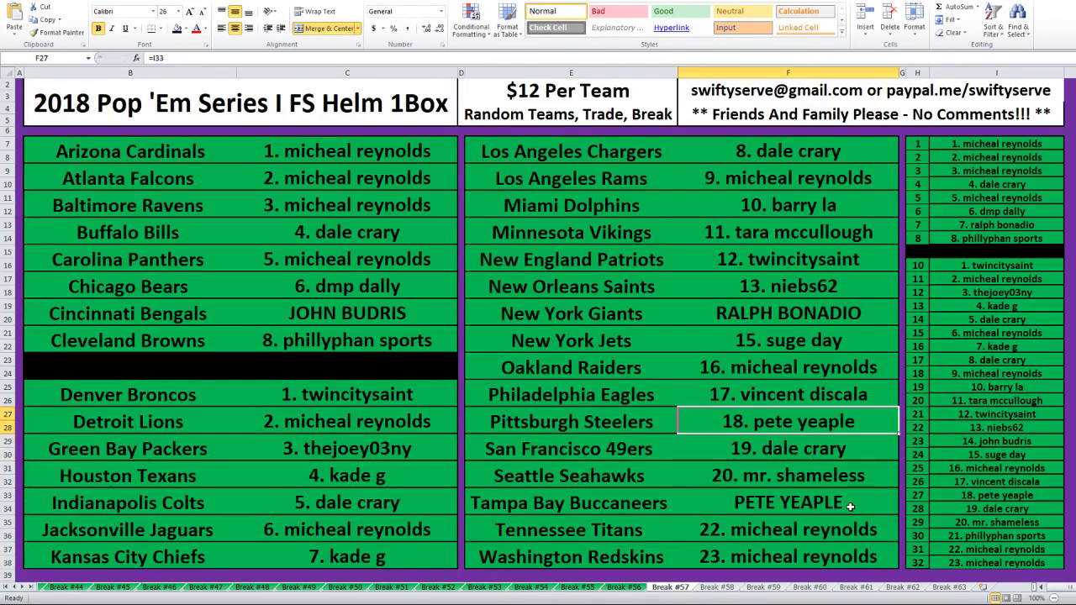
{"action": "type", "text": "PHILLYPHAN SPORTS"}
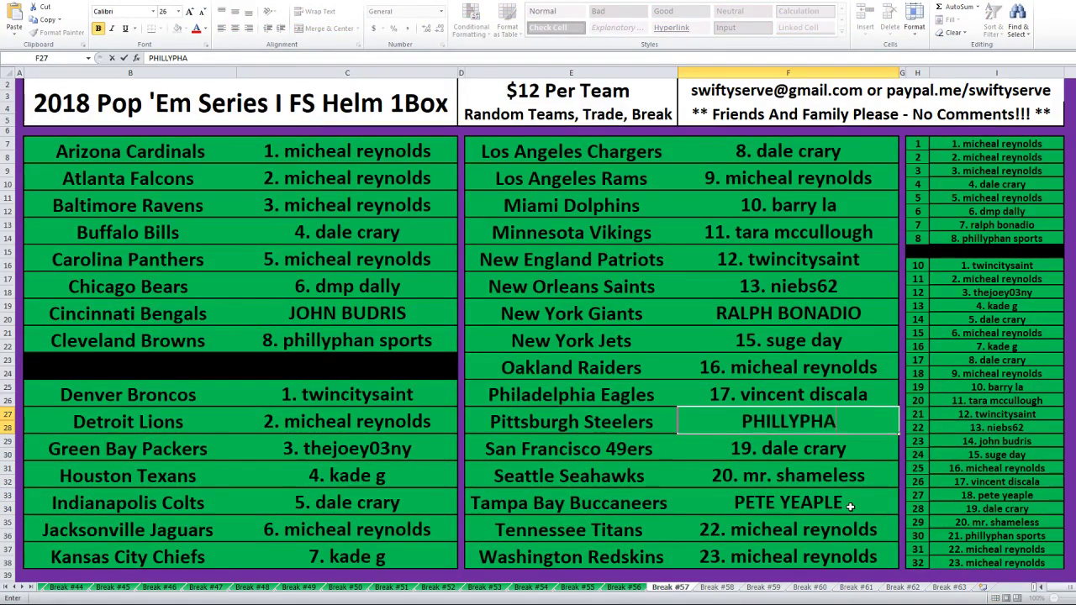
{"action": "key", "text": "Return"}
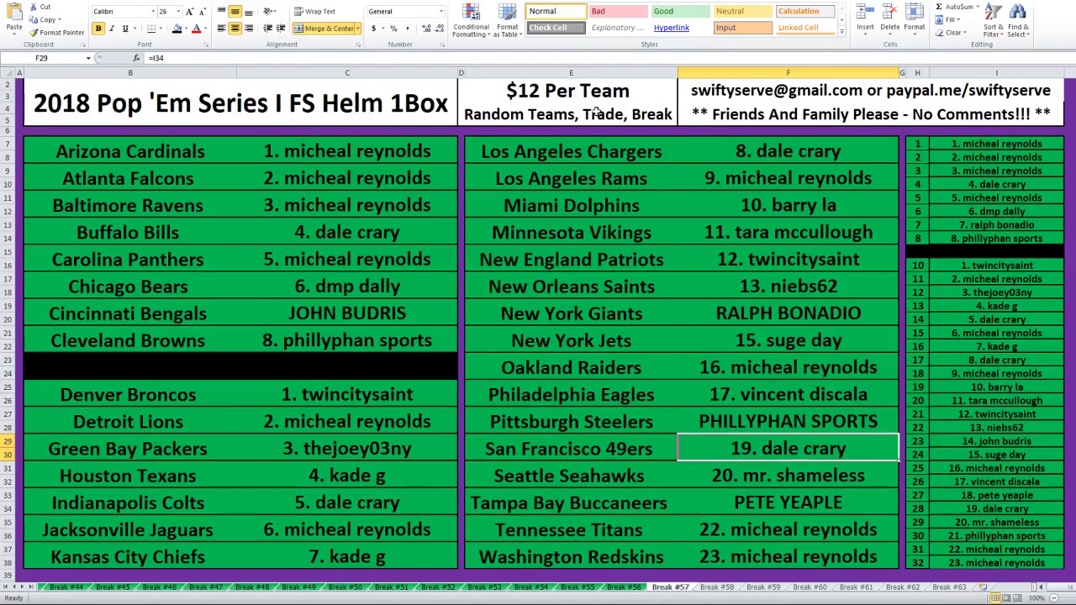
{"action": "left_click", "coordinate": [444, 91]}
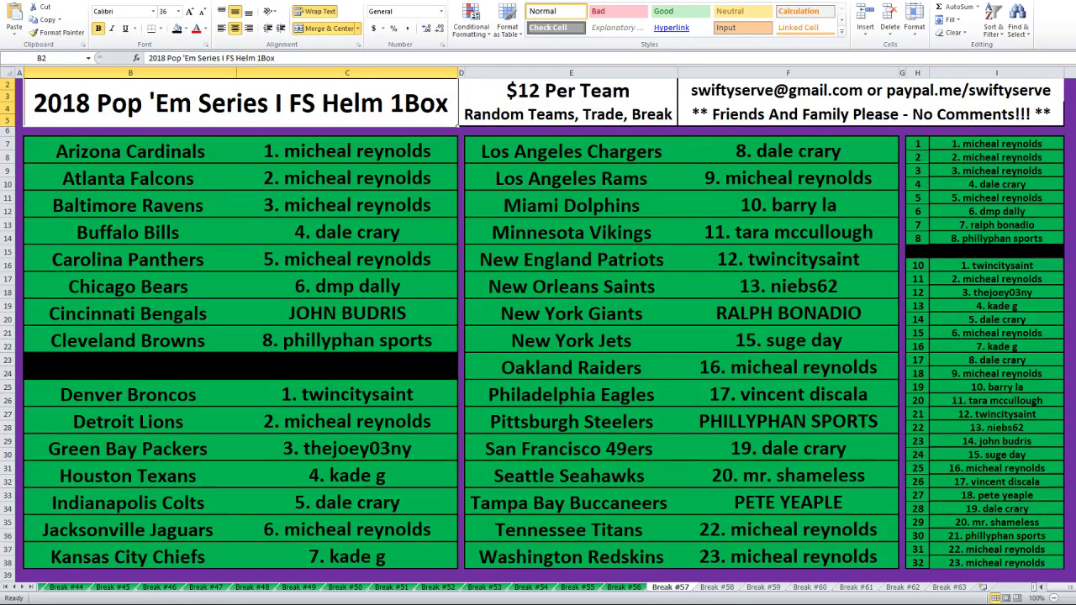
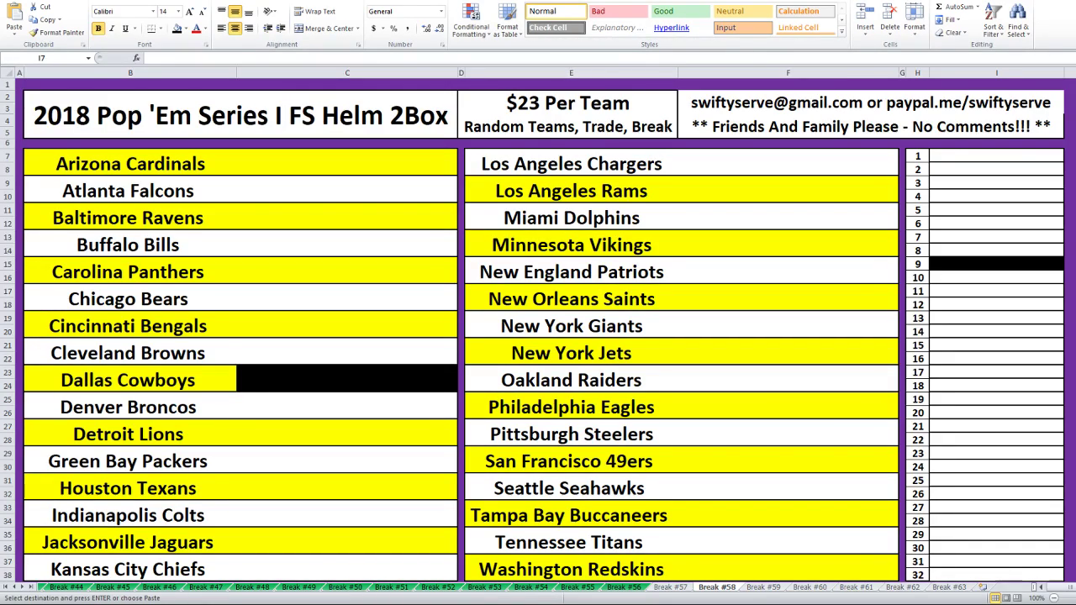
Paste the copied column of 18 numbers into RANDOM.ORG's List Randomizer box
{"action": "key", "text": "Escape"}
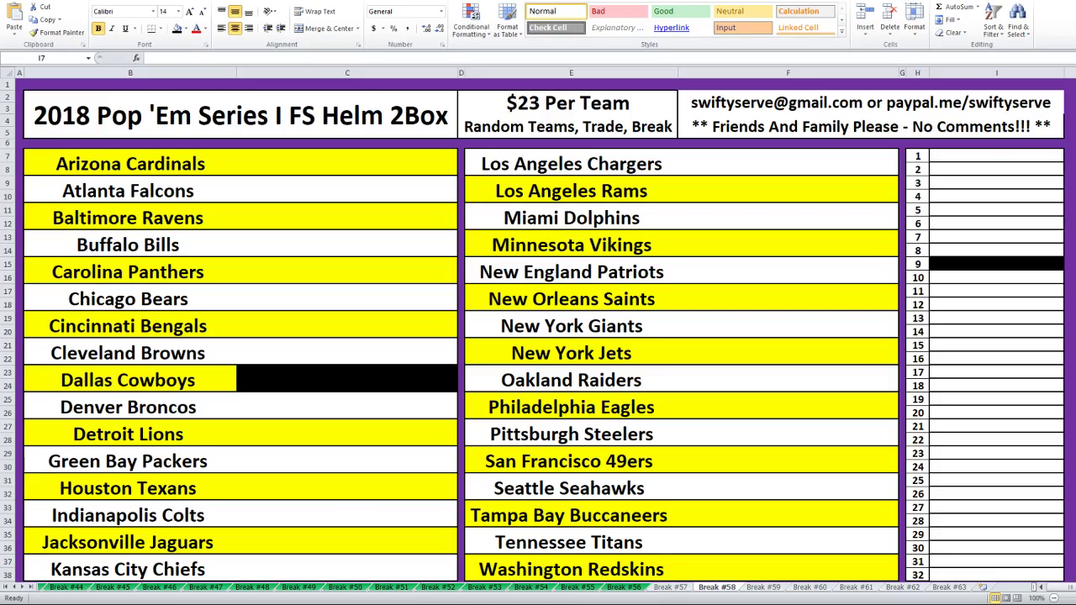
{"action": "key", "text": "alt+Tab"}
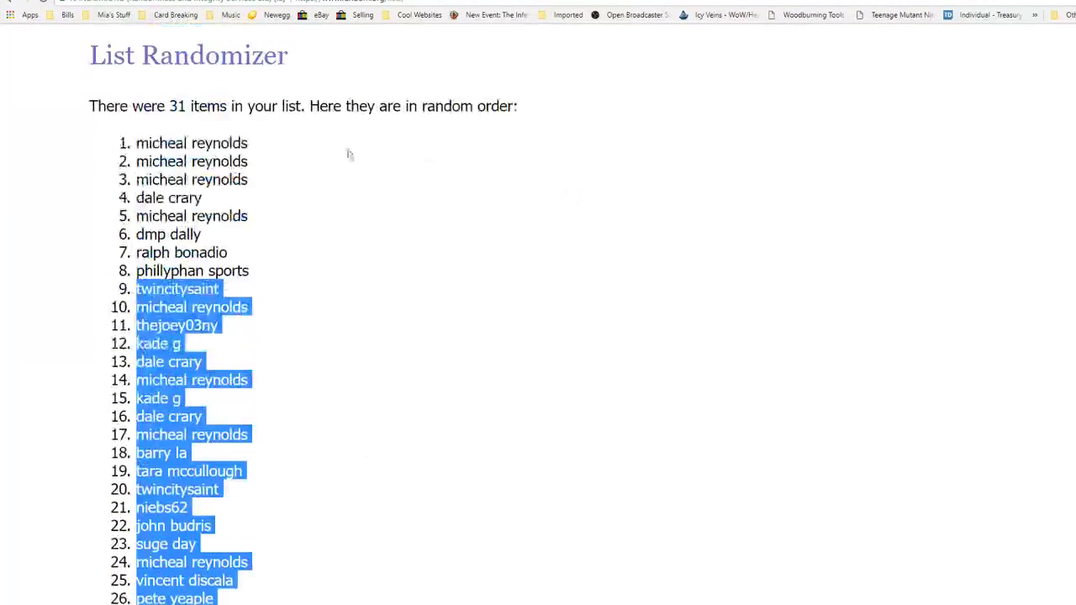
{"action": "scroll", "coordinate": [348, 154], "scroll_direction": "up", "scroll_amount": 3}
{"action": "mouse_move", "coordinate": [370, 74]}
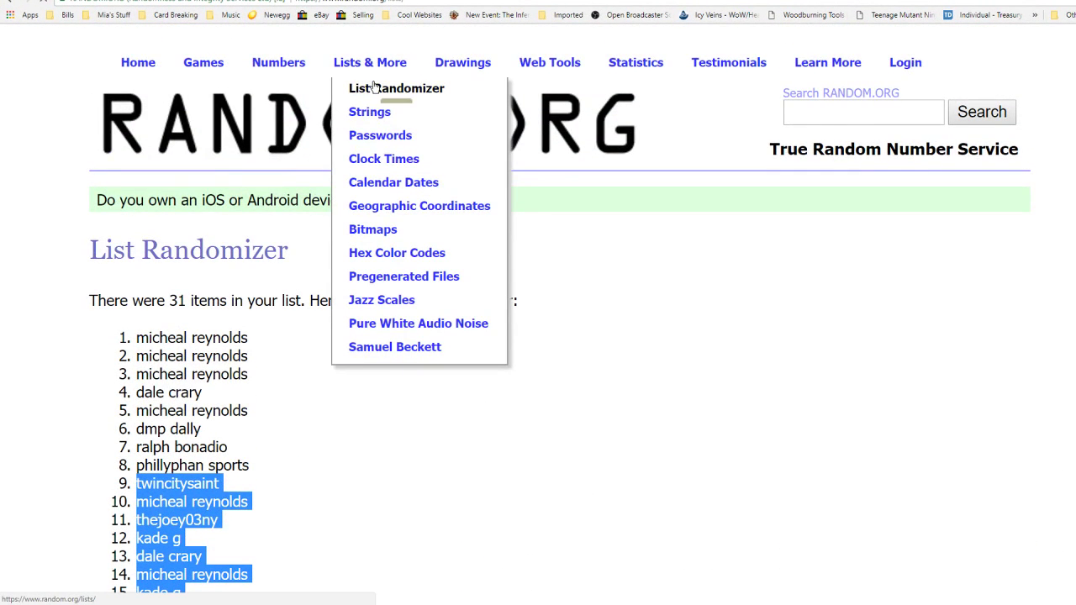
{"action": "left_click", "coordinate": [374, 87]}
{"action": "scroll", "coordinate": [203, 318], "scroll_direction": "down", "scroll_amount": 3}
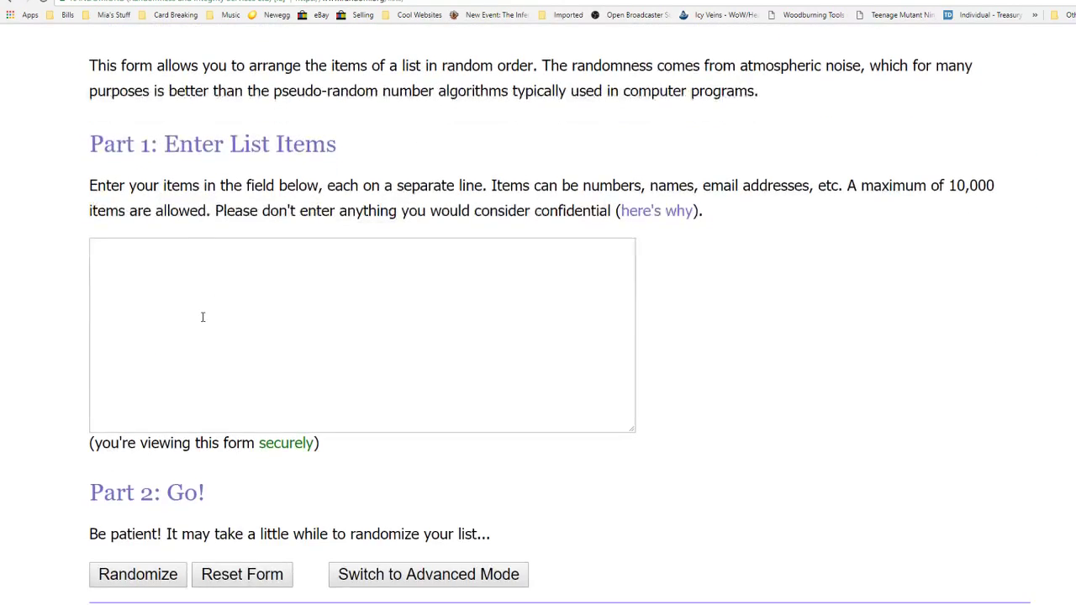
{"action": "left_click", "coordinate": [203, 317]}
{"action": "key", "text": "ctrl+v"}
Randomize the list, then shuffle it four more times with Again!
{"action": "scroll", "coordinate": [157, 429], "scroll_direction": "down", "scroll_amount": 3}
{"action": "left_click", "coordinate": [161, 462]}
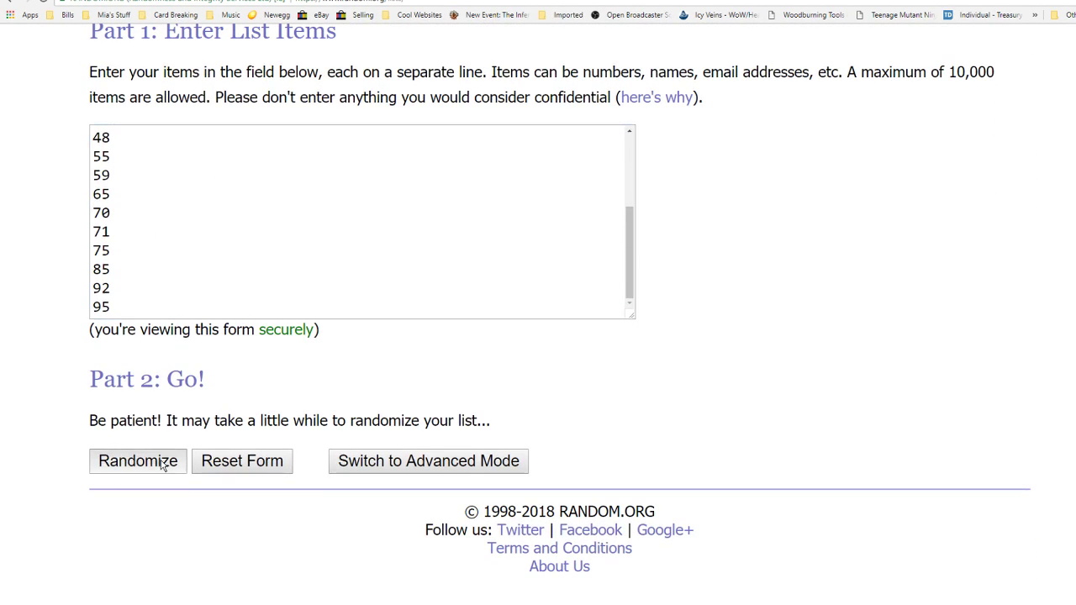
{"action": "scroll", "coordinate": [160, 464], "scroll_direction": "down", "scroll_amount": 4}
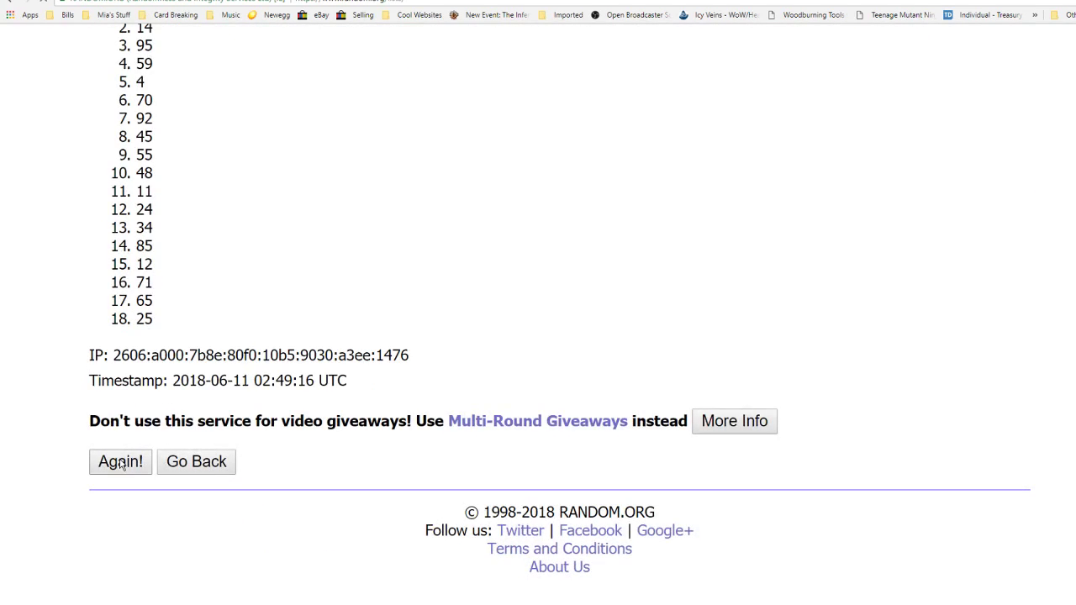
{"action": "left_click", "coordinate": [128, 463]}
{"action": "left_click", "coordinate": [128, 462]}
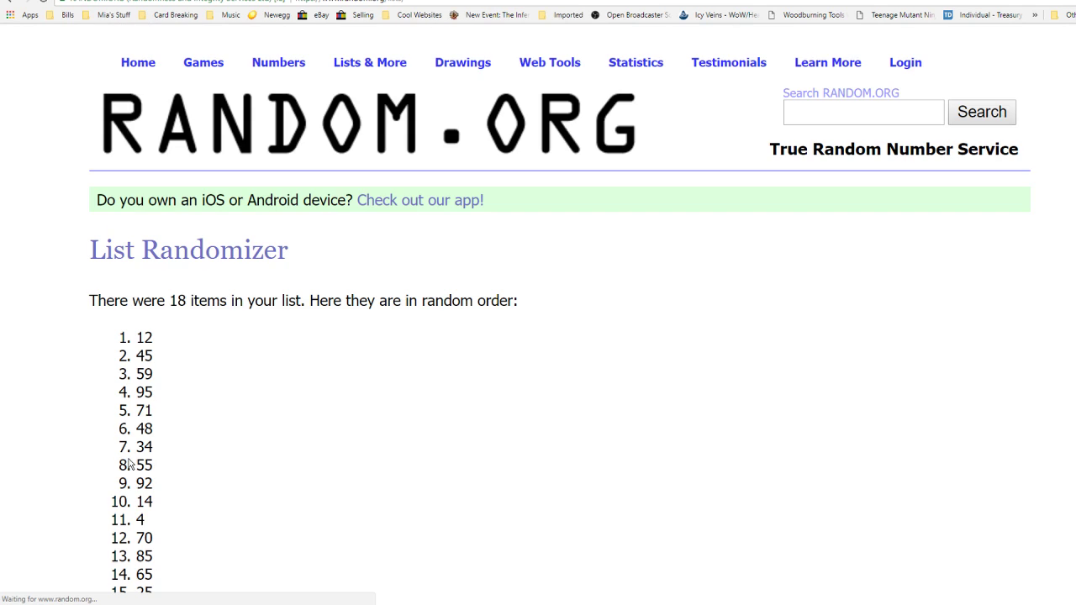
{"action": "left_click", "coordinate": [128, 463]}
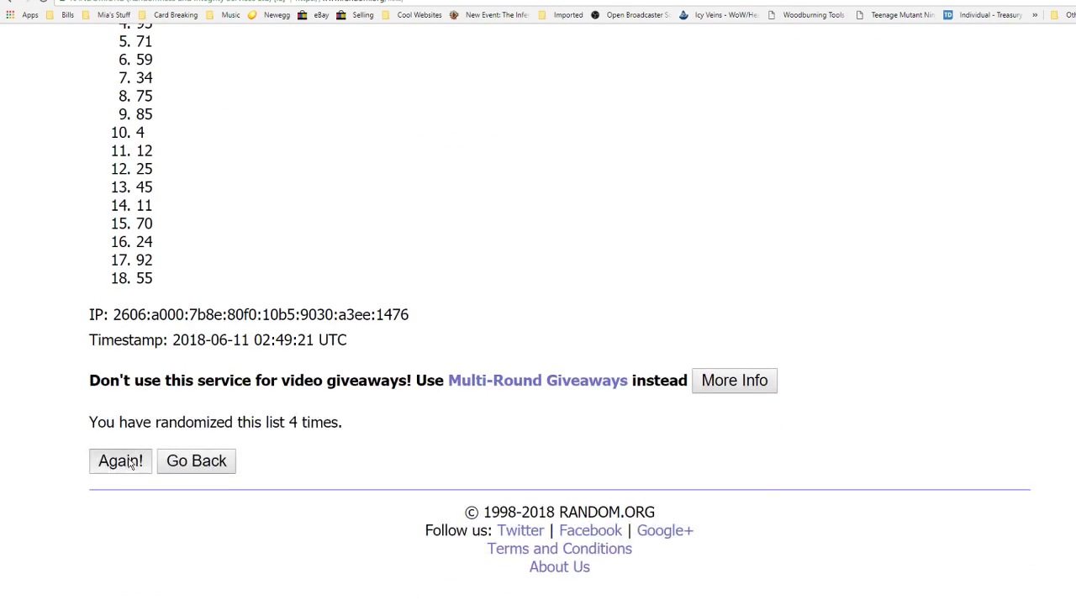
{"action": "left_click", "coordinate": [128, 463]}
Select the top two shuffled results, 4 and 45
{"action": "left_click_drag", "start_coordinate": [269, 414], "coordinate": [396, 423]}
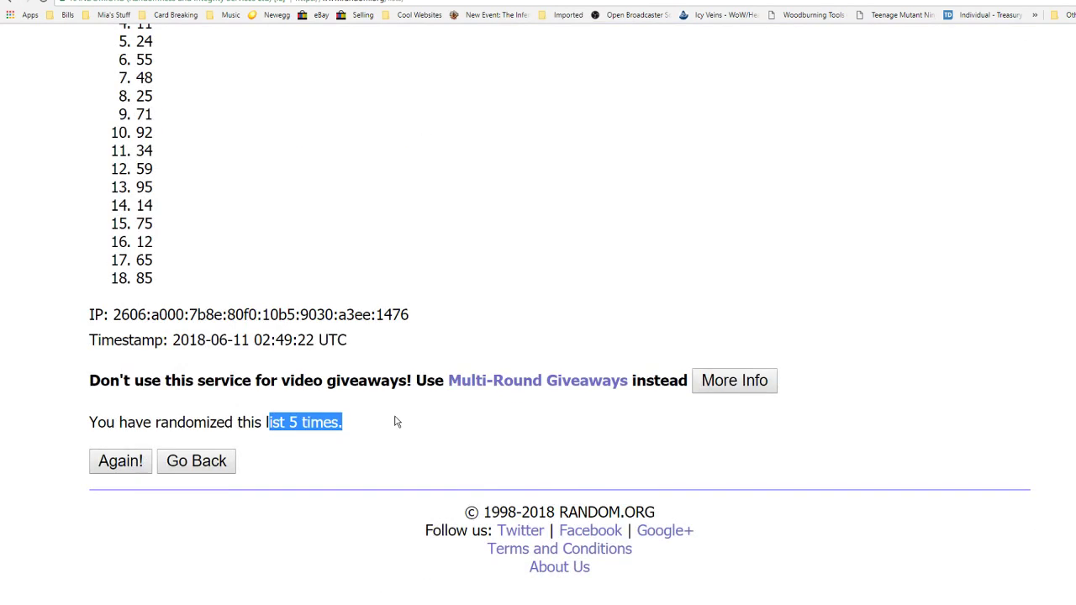
{"action": "scroll", "coordinate": [307, 368], "scroll_direction": "up", "scroll_amount": 5}
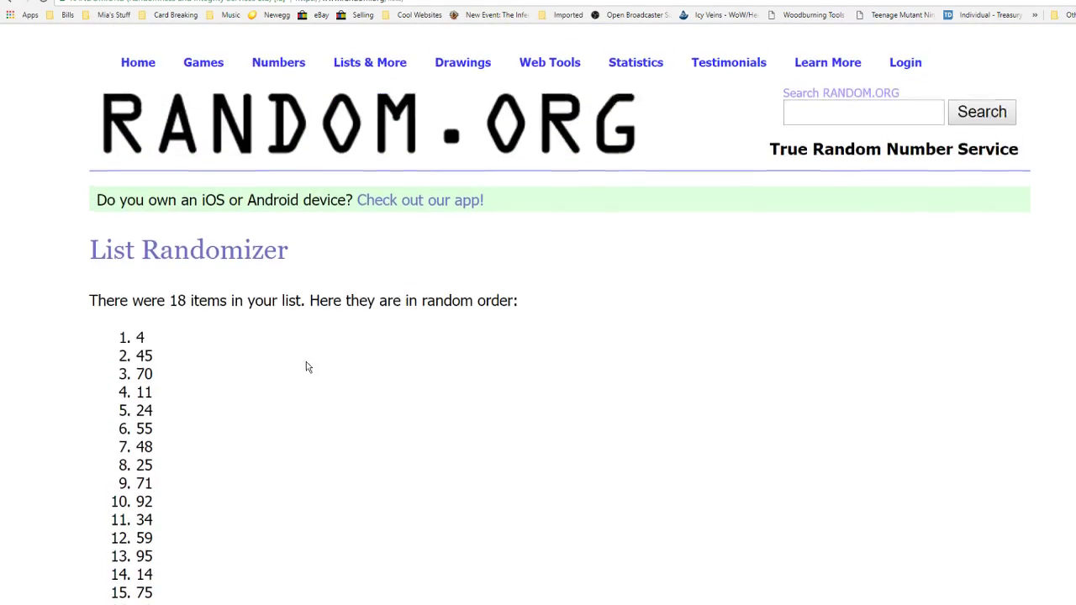
{"action": "left_click_drag", "start_coordinate": [139, 337], "coordinate": [172, 370]}
{"action": "left_click", "coordinate": [139, 338]}
{"action": "left_click_drag", "start_coordinate": [139, 338], "coordinate": [174, 360]}
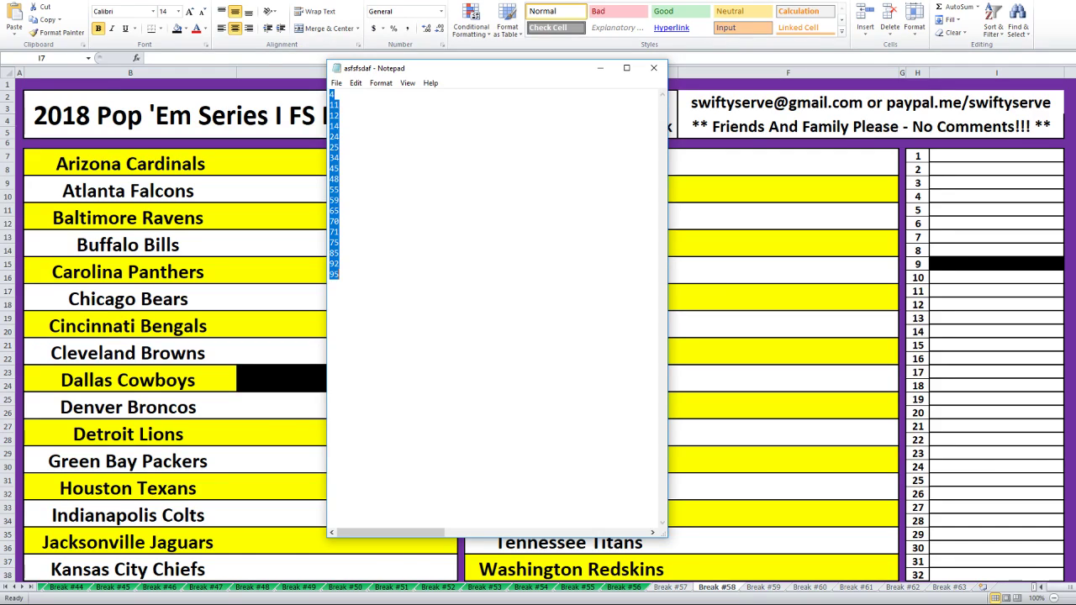
Minimize Notepad to bring the Excel break sheet back into view
{"action": "left_click", "coordinate": [602, 69]}
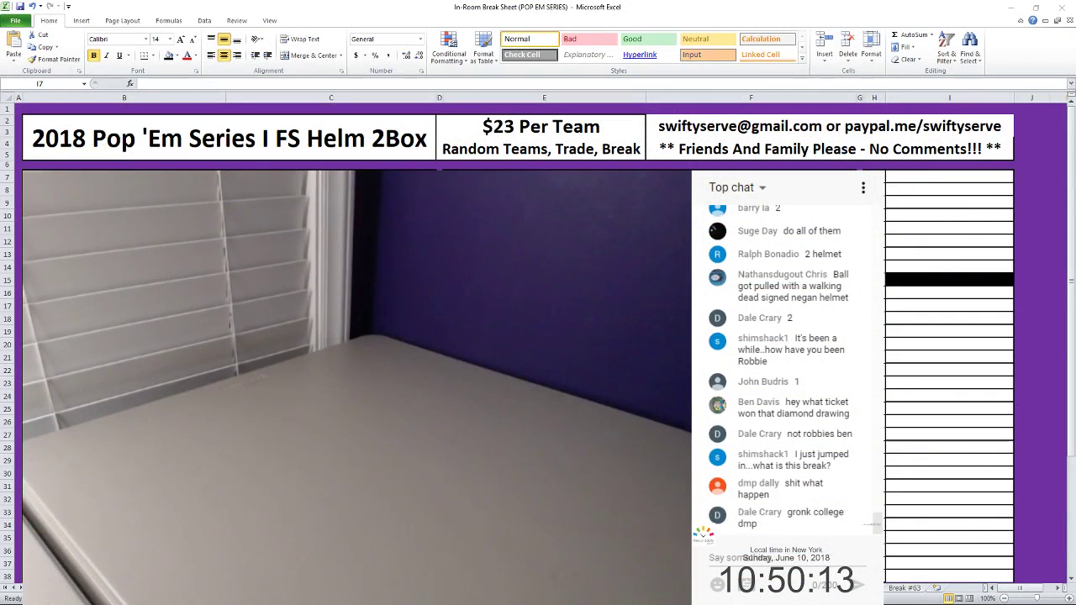
Enter the buyer names for slots 1–4 in cells I7 through I10
{"action": "left_click", "coordinate": [965, 178]}
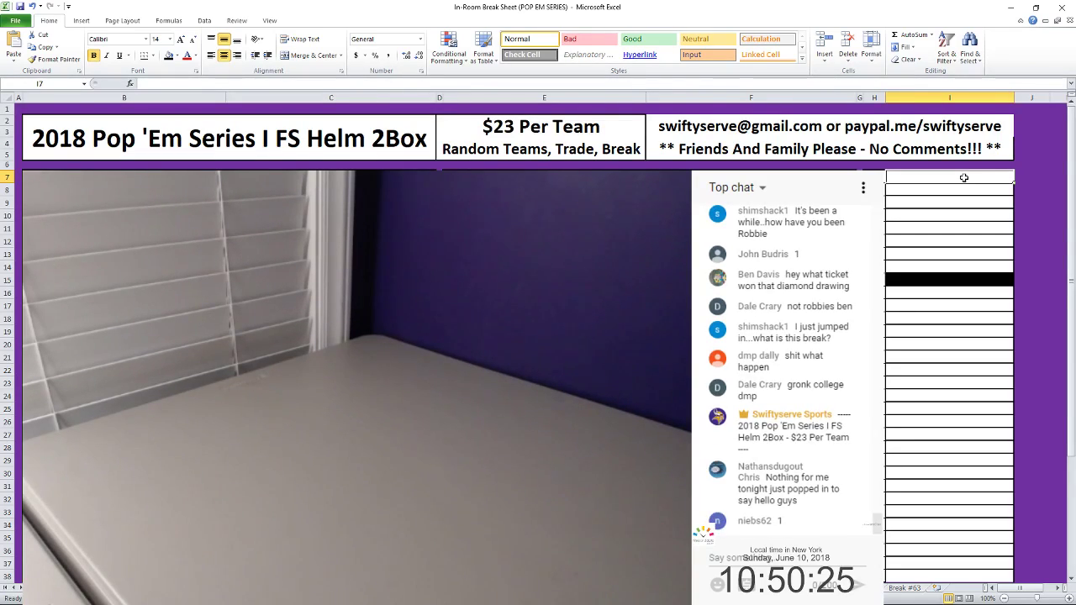
{"action": "type", "text": "sadd"}
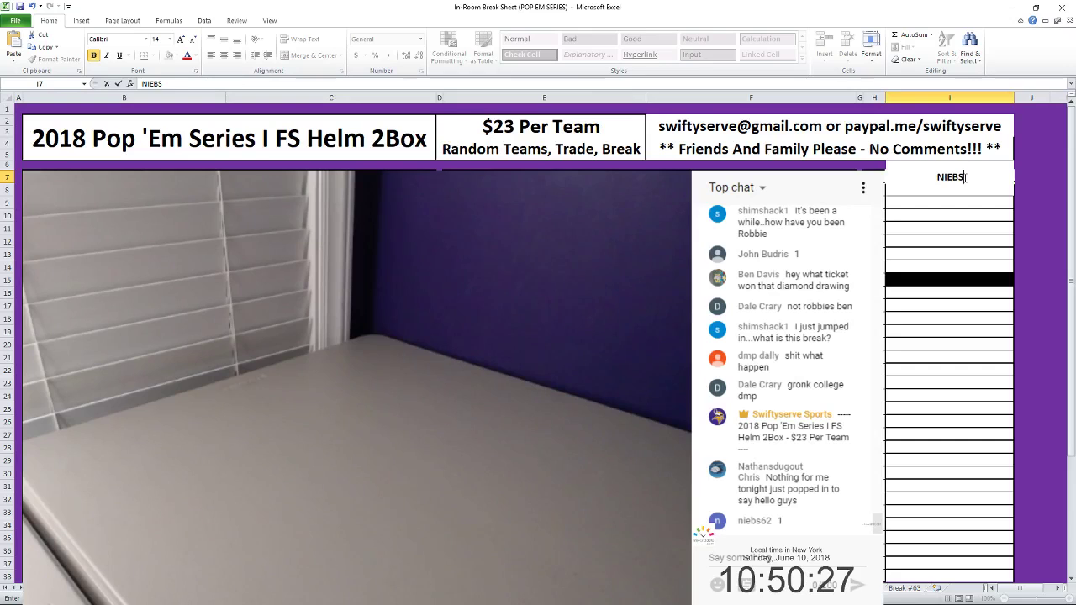
{"action": "key", "text": "BackSpace"}
{"action": "key", "text": "BackSpace"}
{"action": "key", "text": "BackSpace"}
{"action": "key", "text": "BackSpace"}
{"action": "type", "text": "nie"}
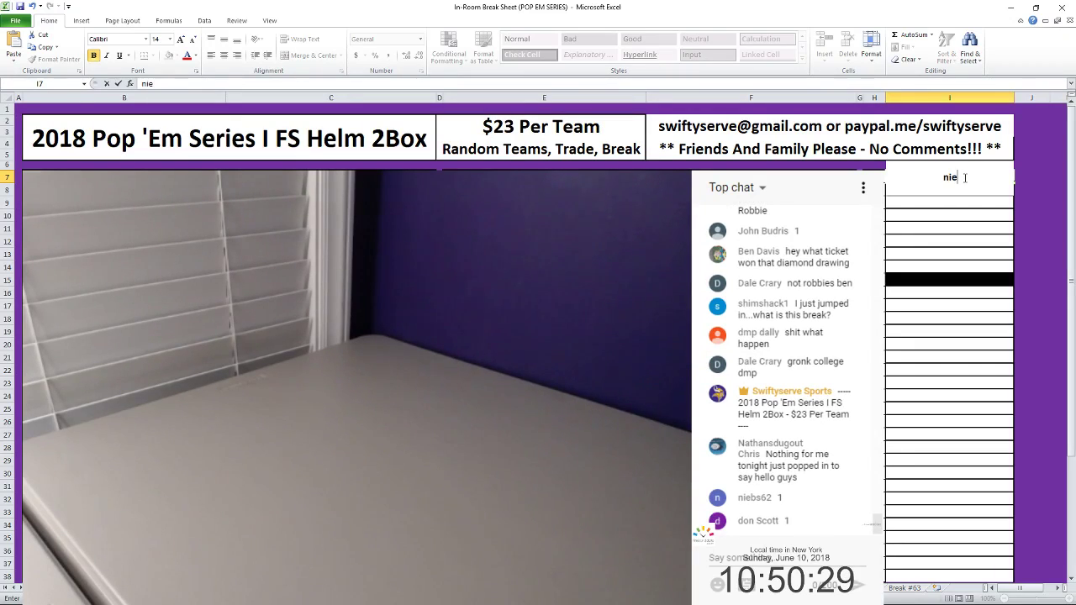
{"action": "type", "text": "bs62"}
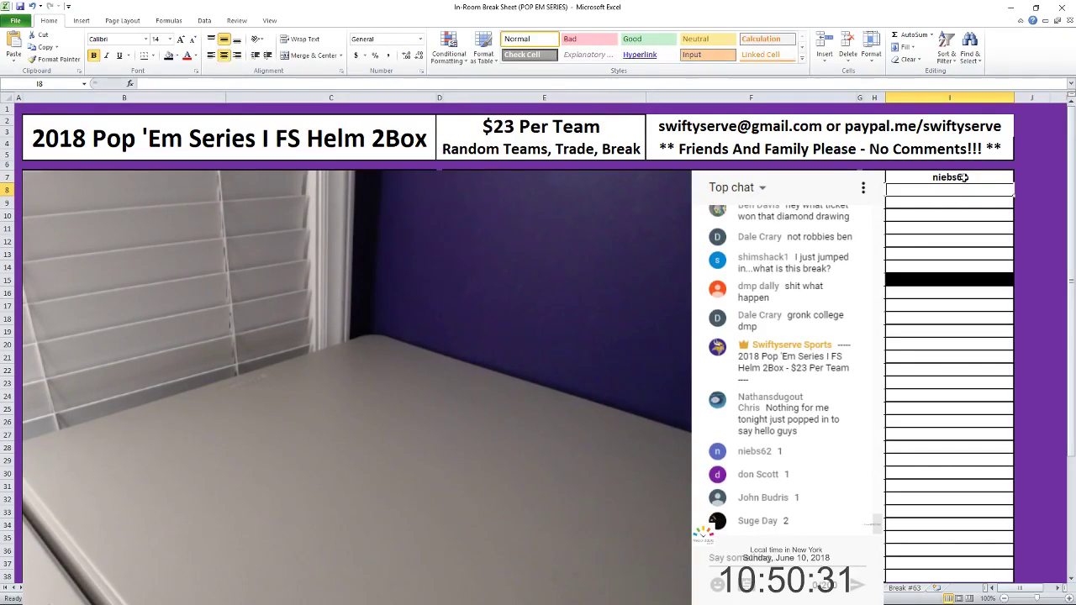
{"action": "key", "text": "Return"}
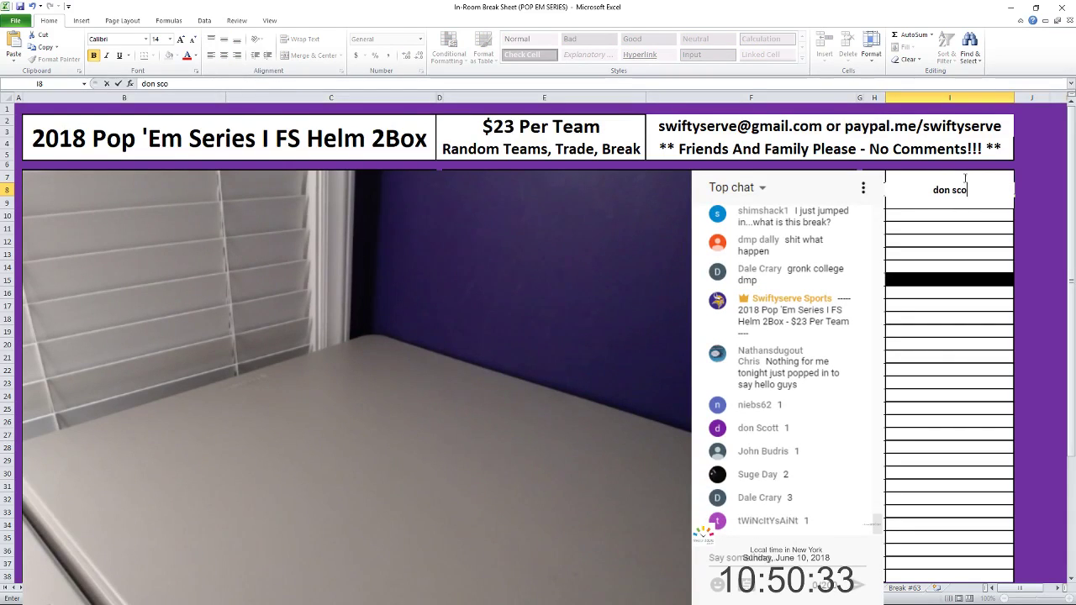
{"action": "key", "text": "Return"}
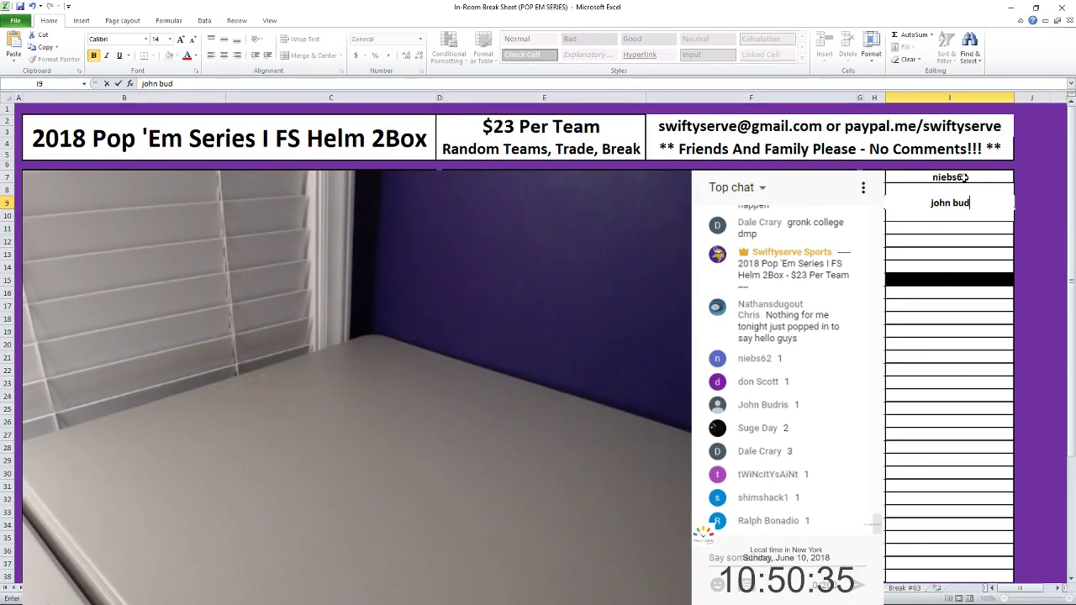
{"action": "key", "text": "Return"}
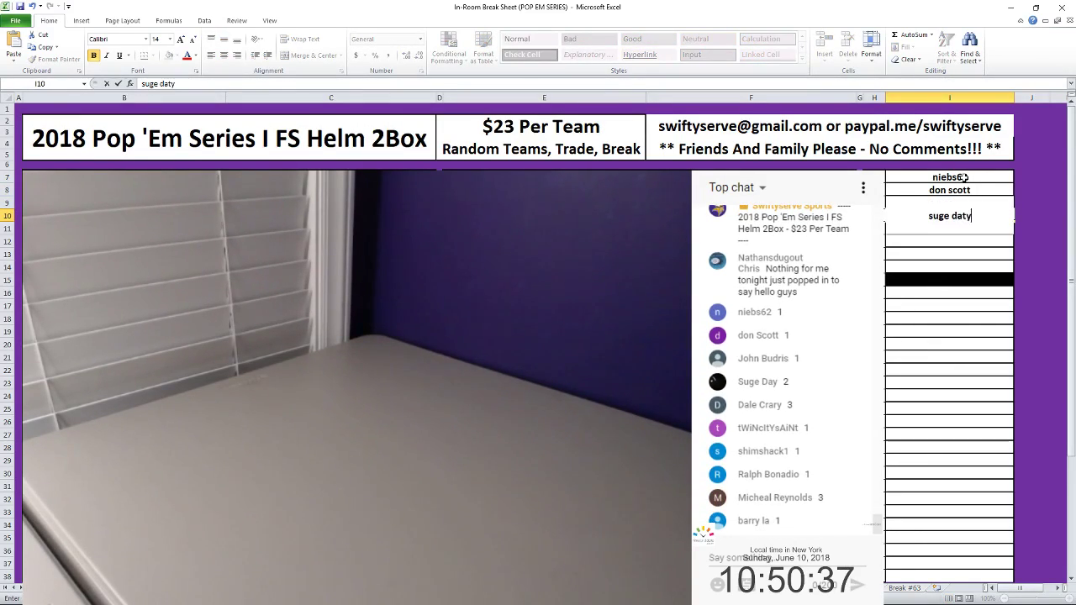
{"action": "key", "text": "Return"}
Fill slots 5–8 with buyers, including repeat buyers, and skip blacked-out slot 9
{"action": "type", "text": "s"}
{"action": "key", "text": "Escape"}
{"action": "key", "text": "Down"}
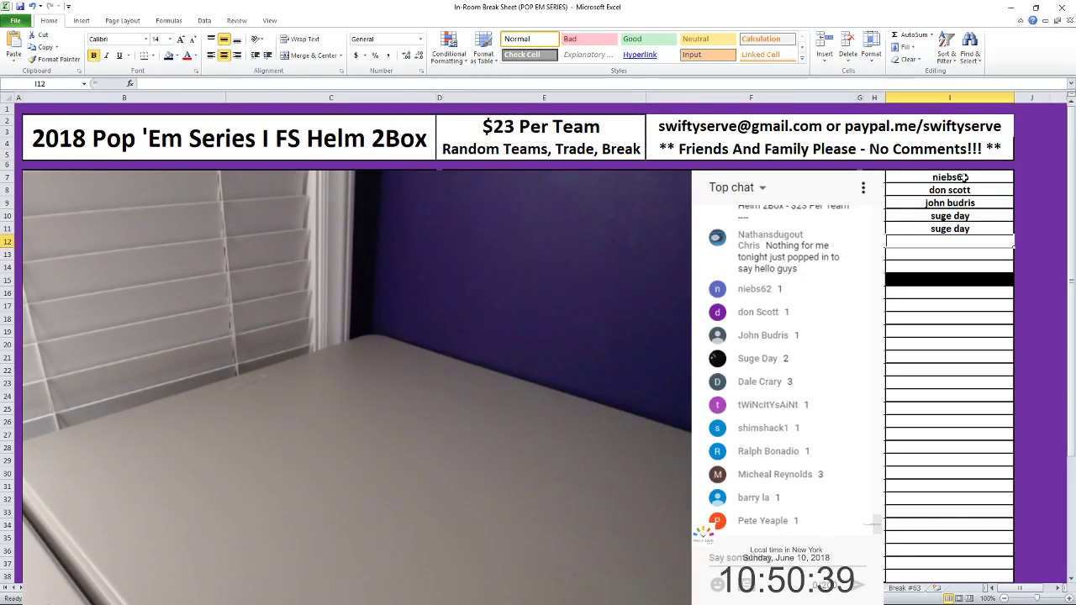
{"action": "key", "text": "Return"}
{"action": "type", "text": "da"}
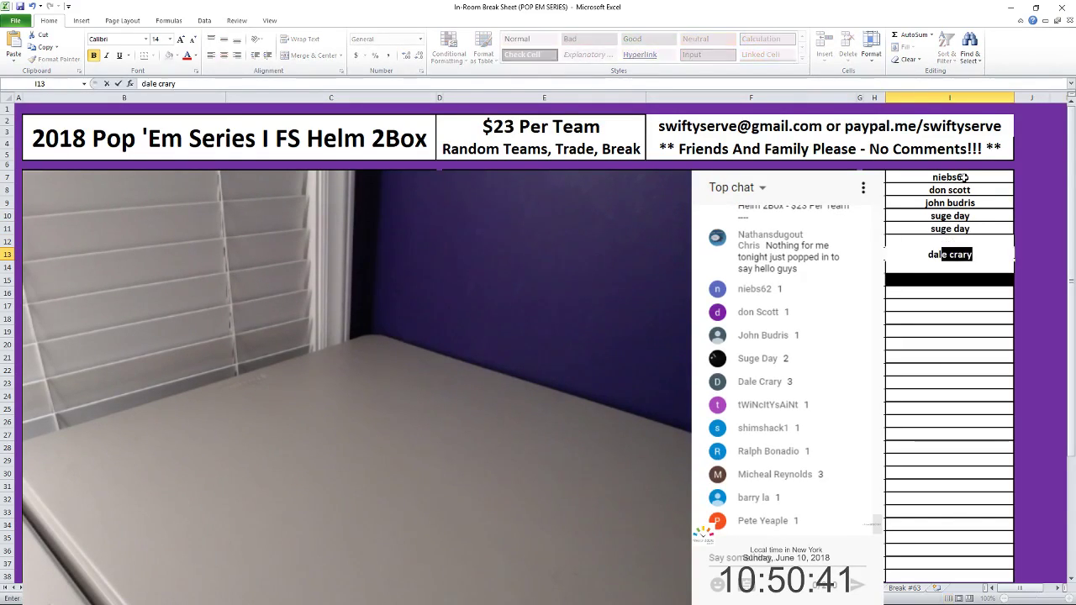
{"action": "key", "text": "Return"}
{"action": "key", "text": "Return"}
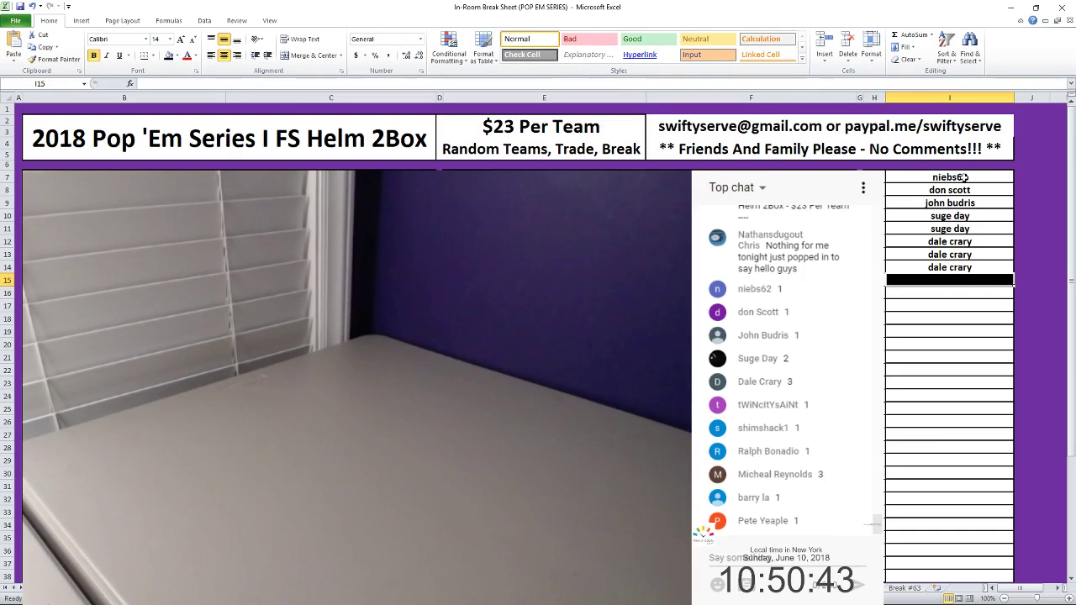
{"action": "key", "text": "Return"}
Enter the buyer usernames and names for slots 10–13 in I16 through I19
{"action": "type", "text": "twin"}
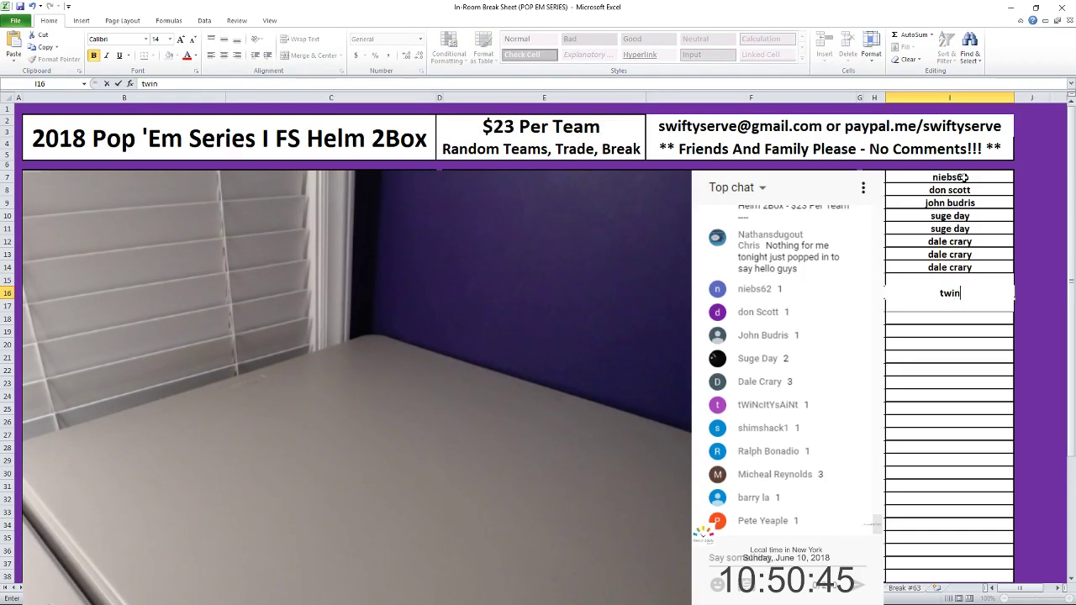
{"action": "type", "text": "citysaint"}
{"action": "key", "text": "Return"}
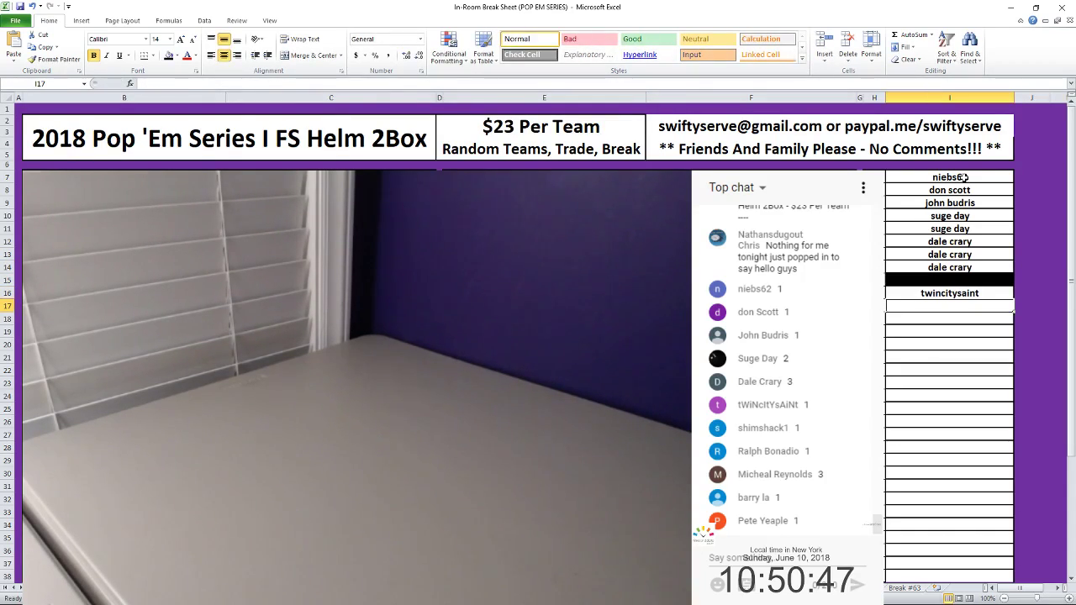
{"action": "type", "text": "shimshack51"}
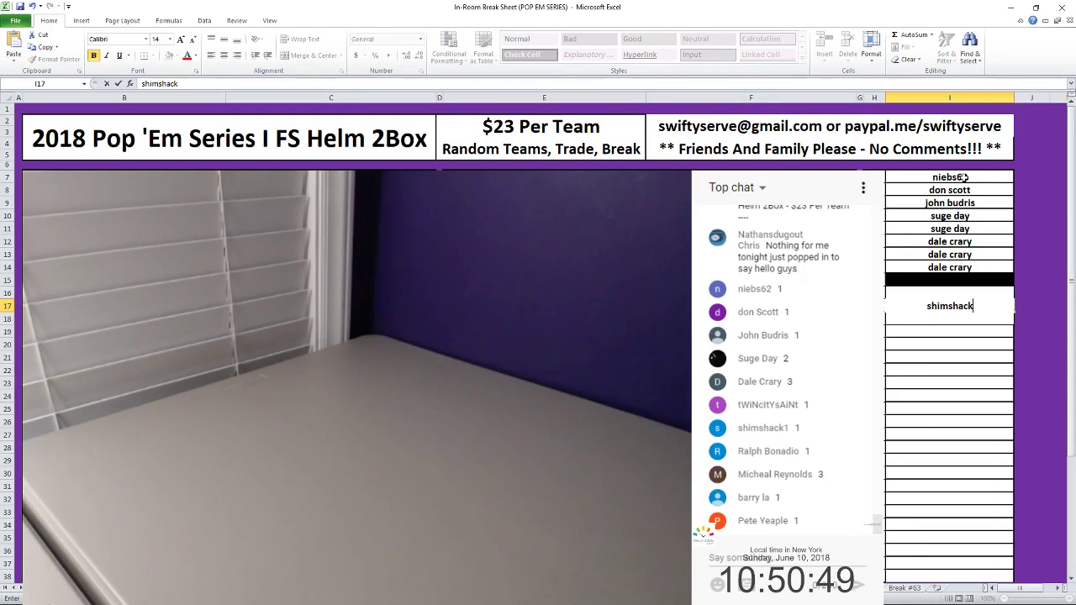
{"action": "key", "text": "Return"}
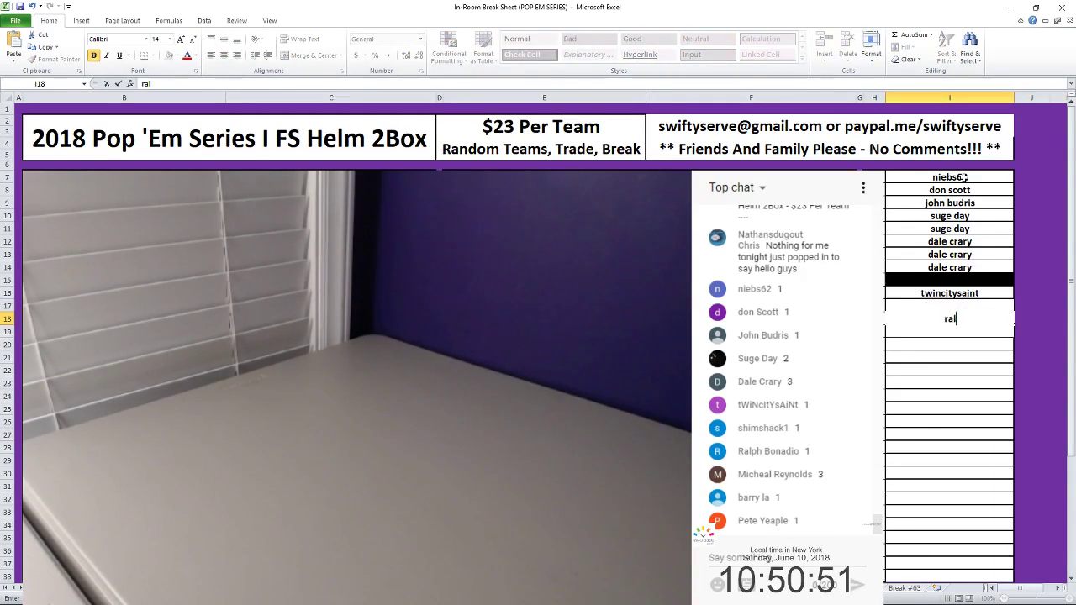
{"action": "key", "text": "Return"}
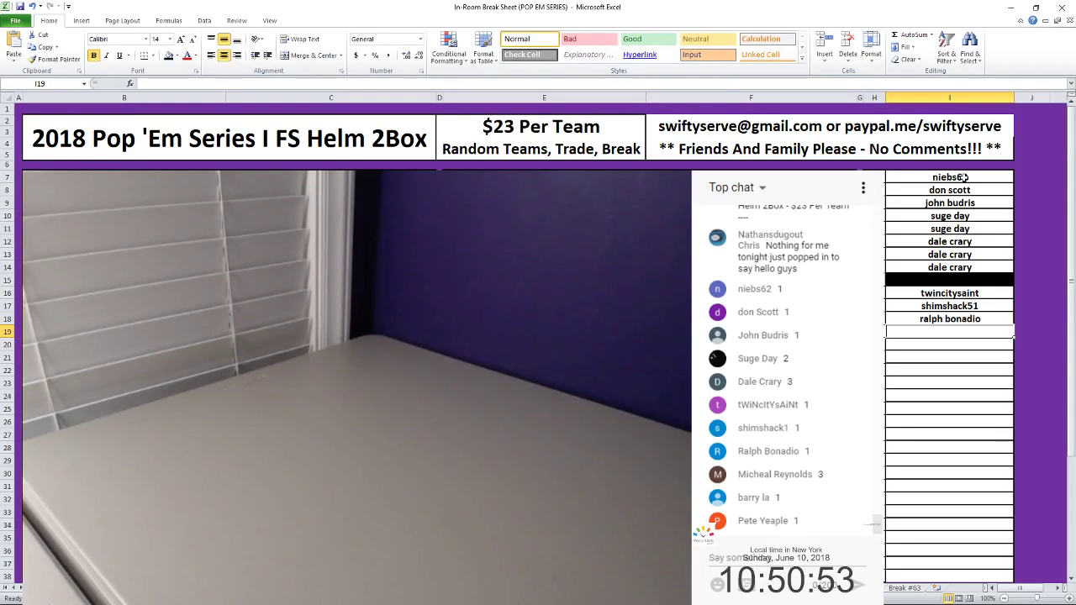
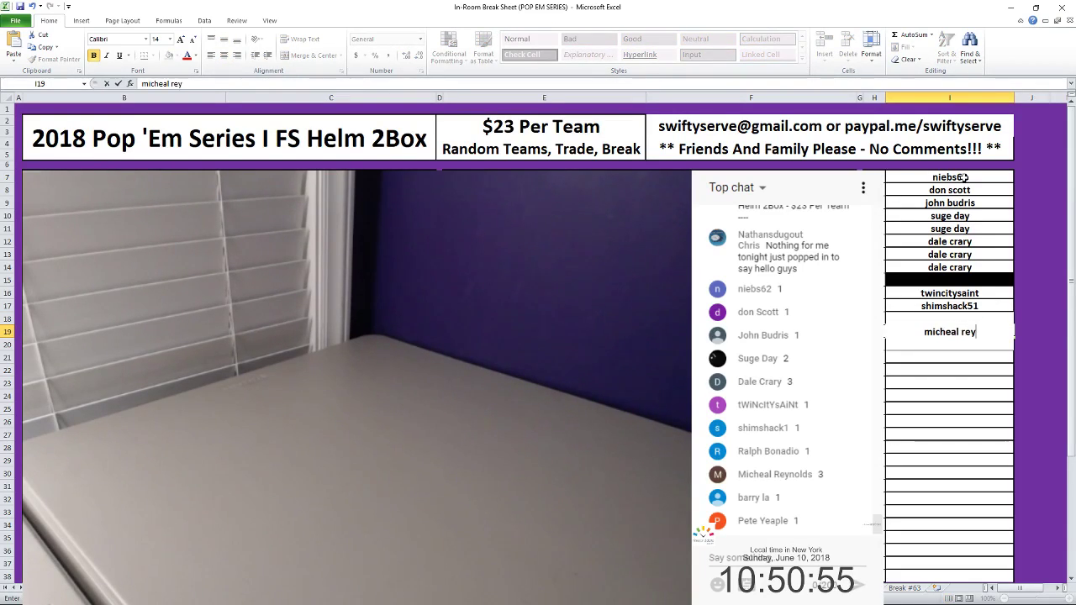
{"action": "key", "text": "Return"}
Fill slots 14–17 in I20 through I23, repeating the previous buyer twice
{"action": "type", "text": "m"}
{"action": "key", "text": "Return"}
{"action": "type", "text": "m"}
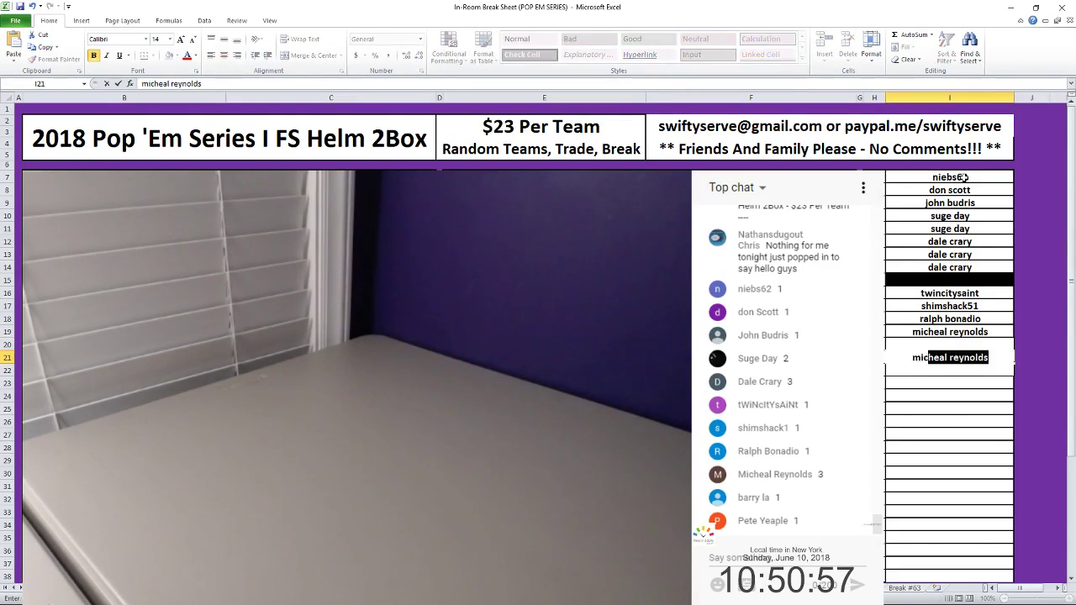
{"action": "key", "text": "Return"}
{"action": "type", "text": "barry la"}
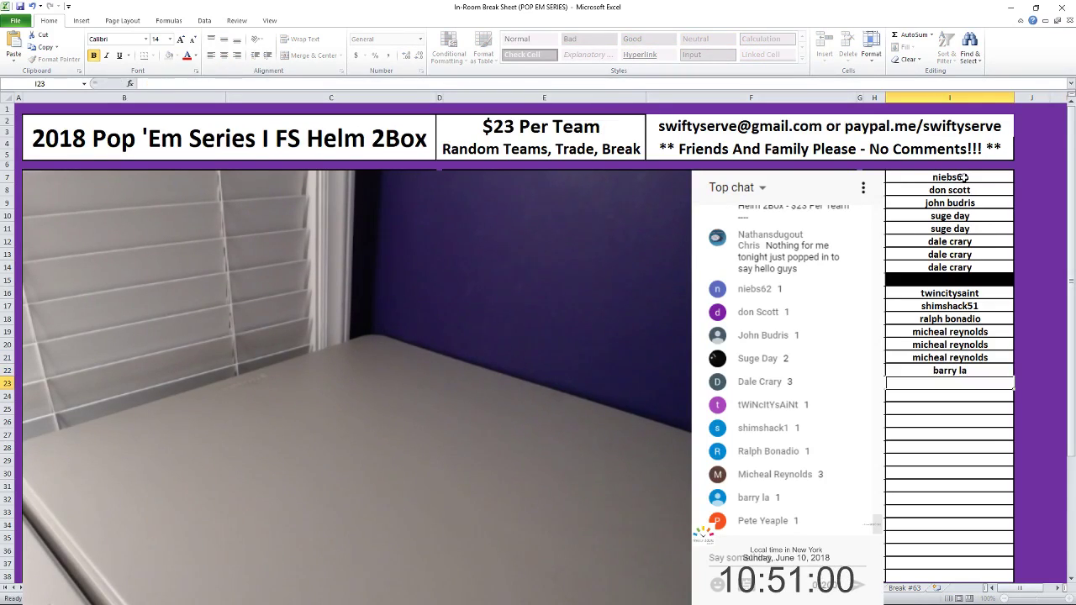
{"action": "key", "text": "Return"}
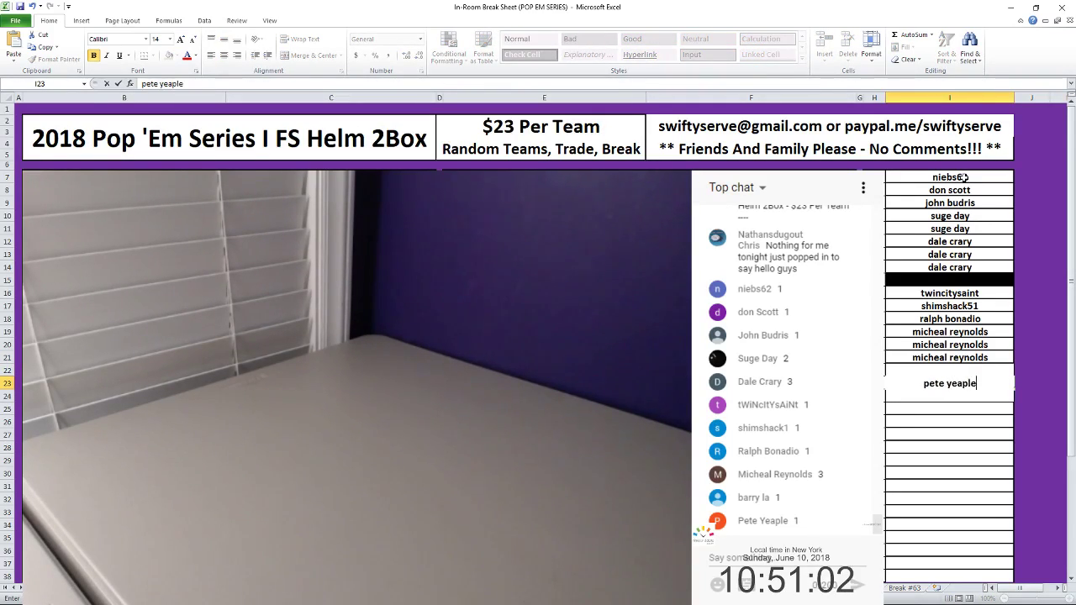
{"action": "key", "text": "Return"}
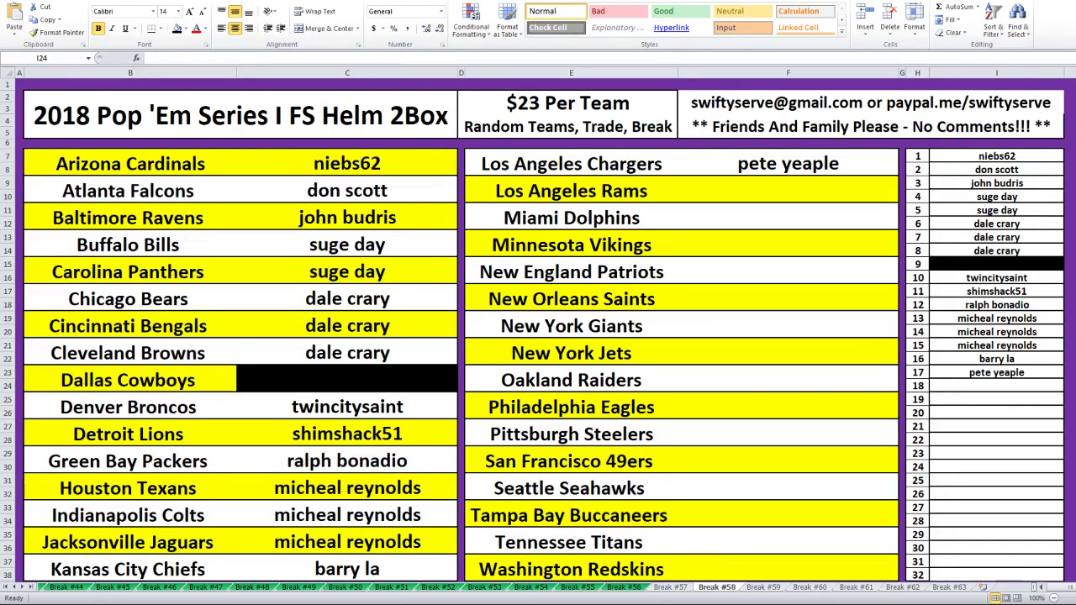
Enter the slot 18 and slot 19 buyers in cells I24 and I25
{"action": "left_click", "coordinate": [1050, 387]}
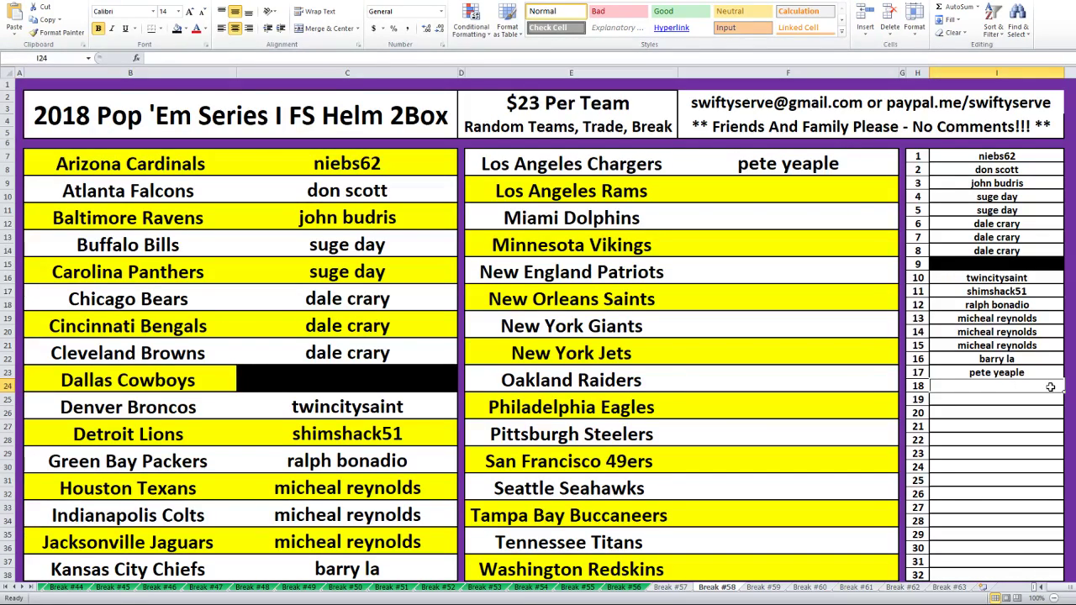
{"action": "type", "text": "mr. sham"}
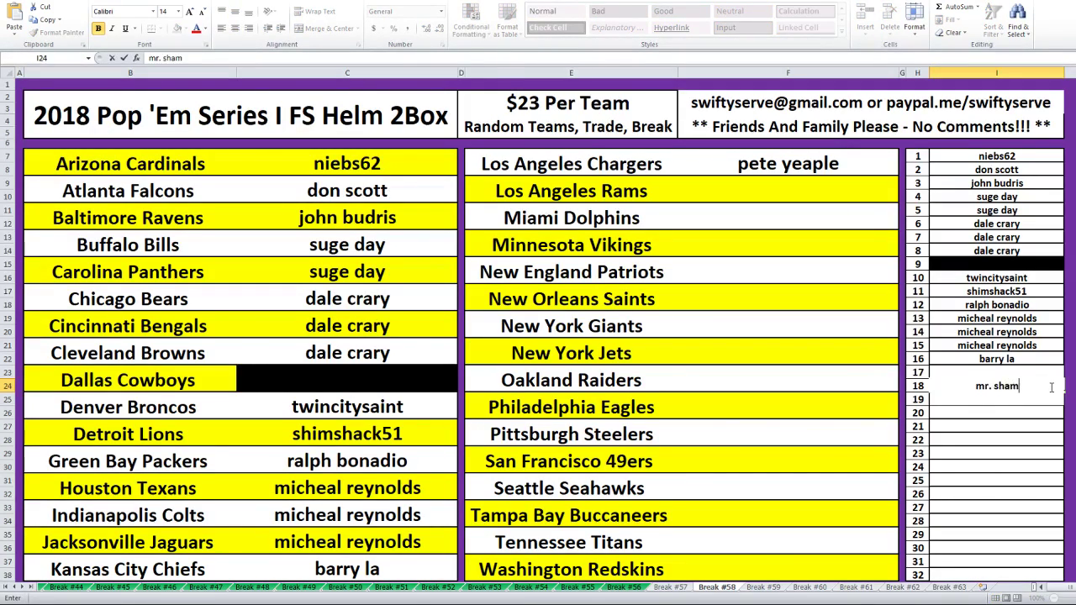
{"action": "type", "text": "eless"}
{"action": "key", "text": "Return"}
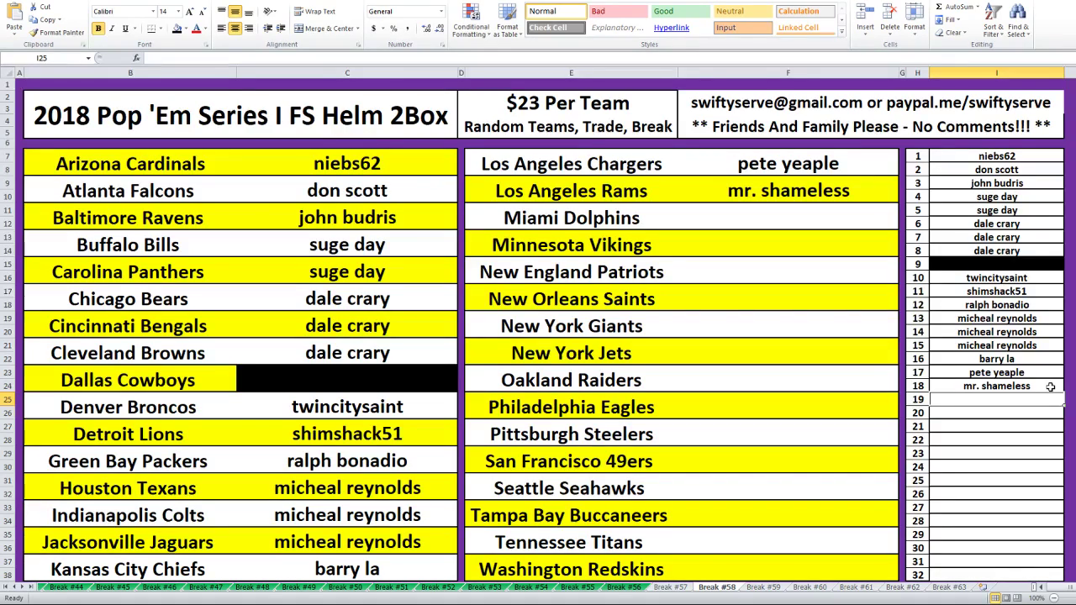
{"action": "type", "text": "kade g"}
{"action": "key", "text": "Return"}
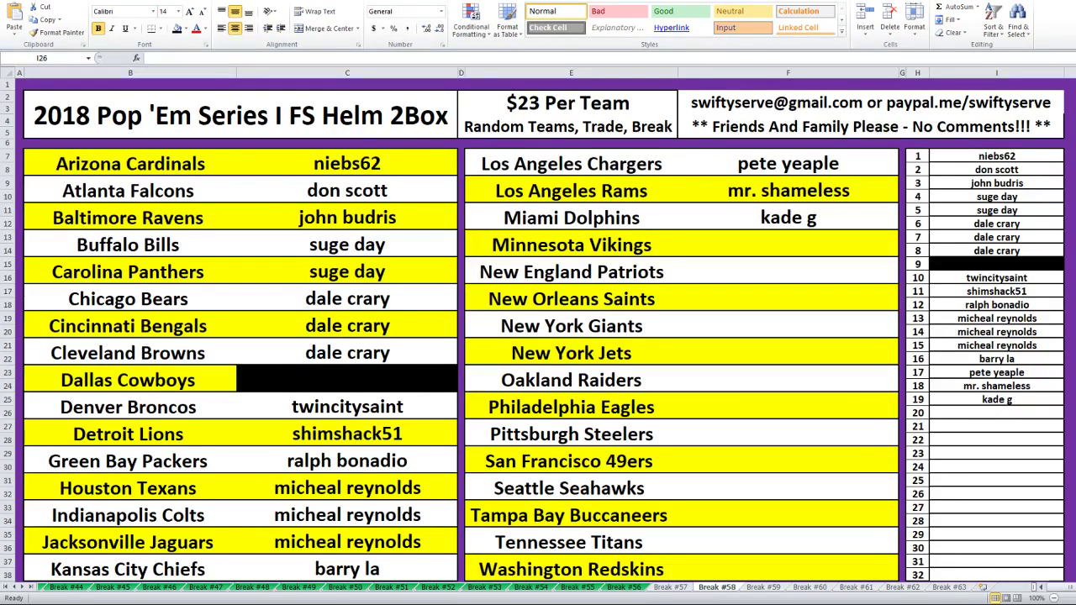
Enter the slot 32 buyer in I38, then move back up the list toward slot 20
{"action": "left_click", "coordinate": [1030, 576]}
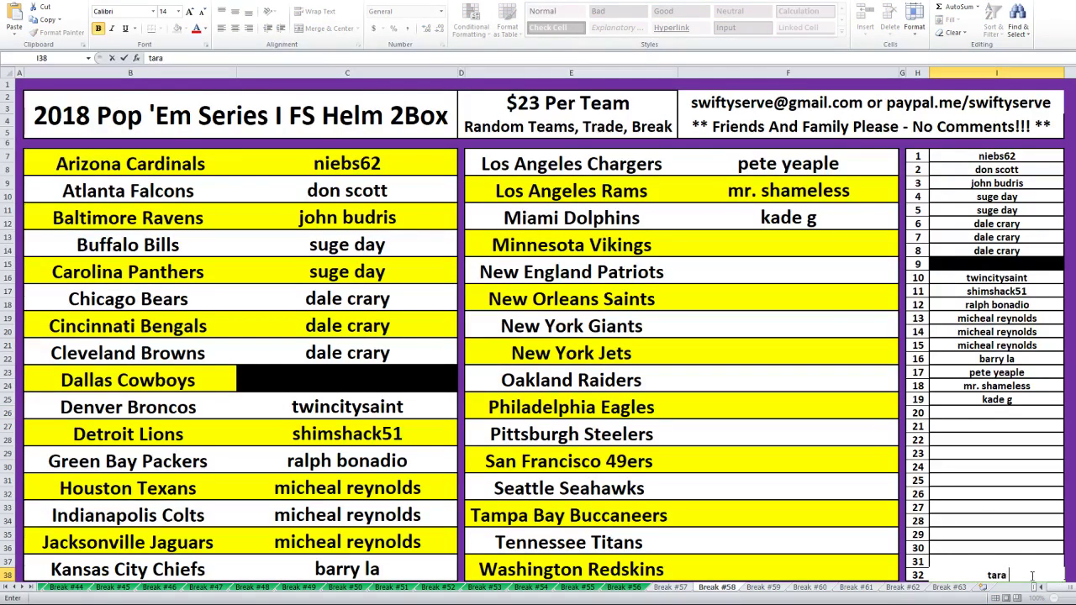
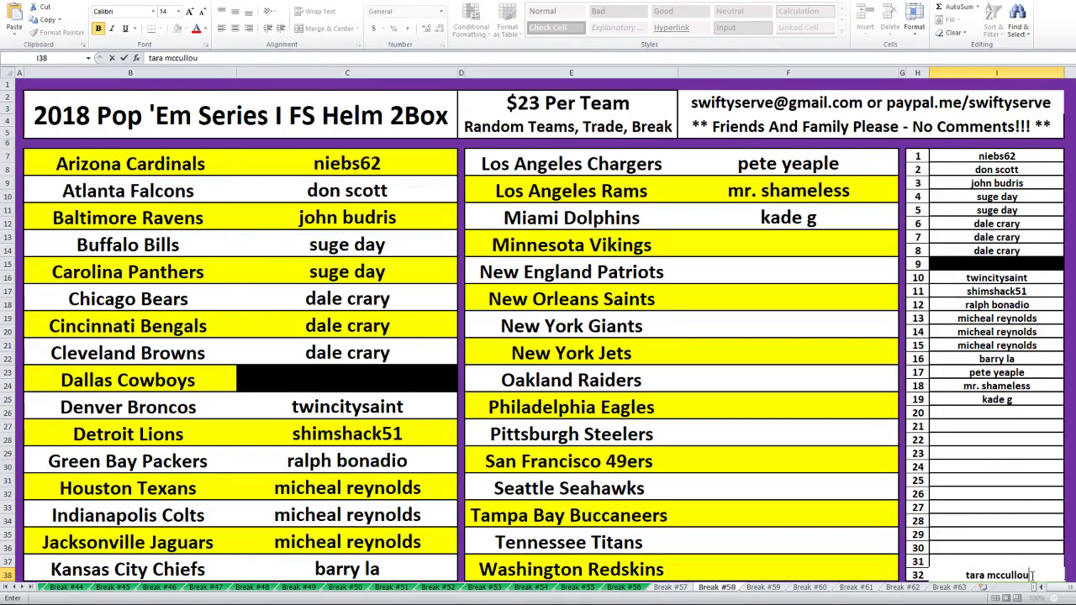
{"action": "key", "text": "Return"}
{"action": "key", "text": "Up"}
{"action": "key", "text": "Up"}
{"action": "key", "text": "Up"}
{"action": "key", "text": "Up"}
{"action": "key", "text": "Up"}
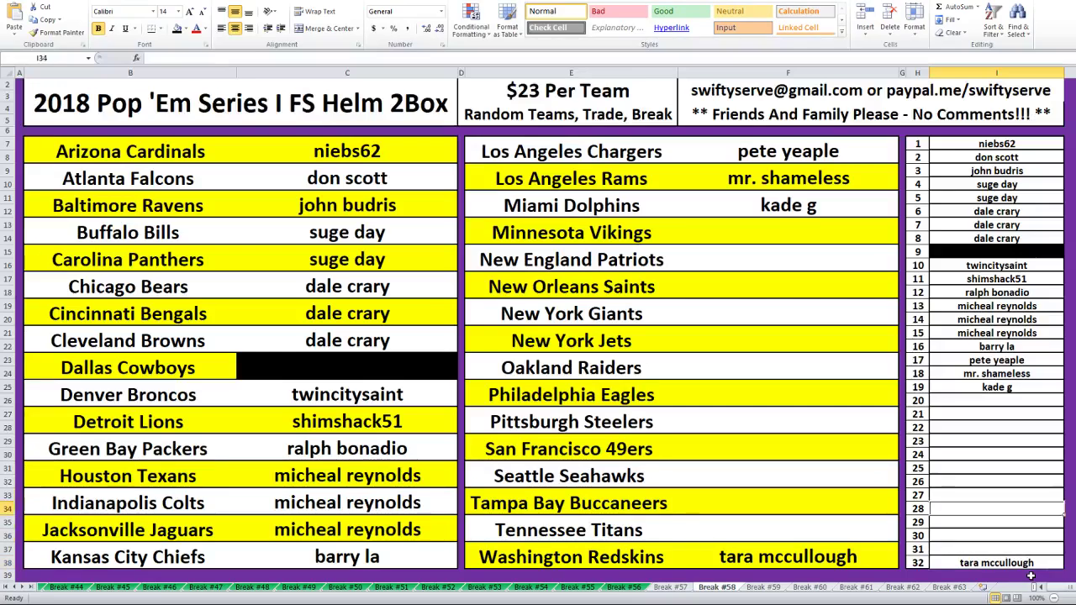
{"action": "key", "text": "Up"}
{"action": "key", "text": "Up"}
{"action": "key", "text": "Up"}
{"action": "key", "text": "Up"}
{"action": "key", "text": "Up"}
{"action": "key", "text": "Up"}
{"action": "key", "text": "Up"}
{"action": "key", "text": "Up"}
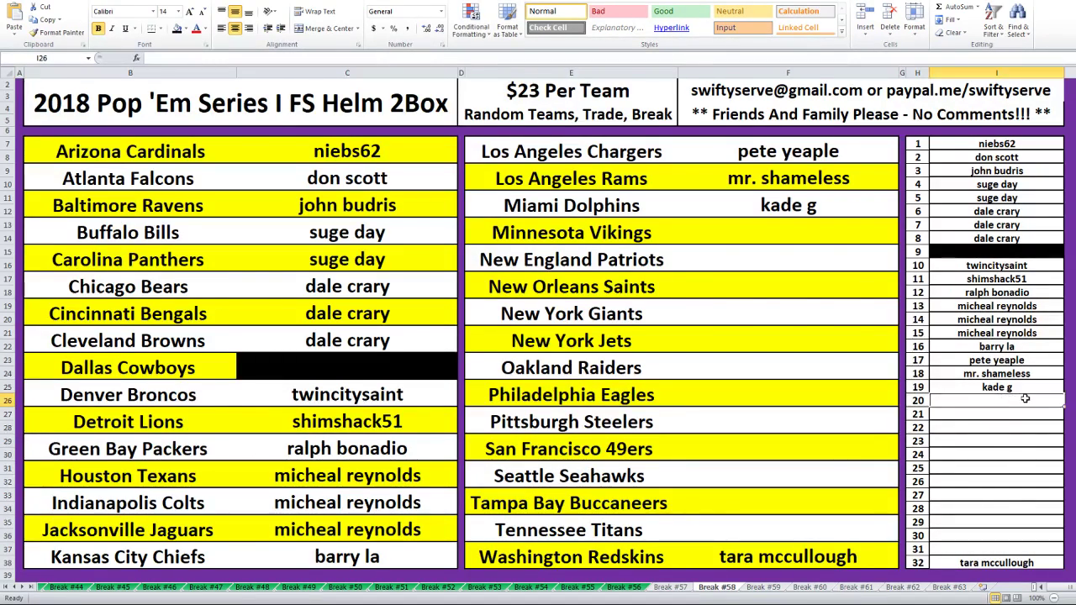
Enter the buyers for slots 20 and 21 in I26 and I27
{"action": "key", "text": "Return"}
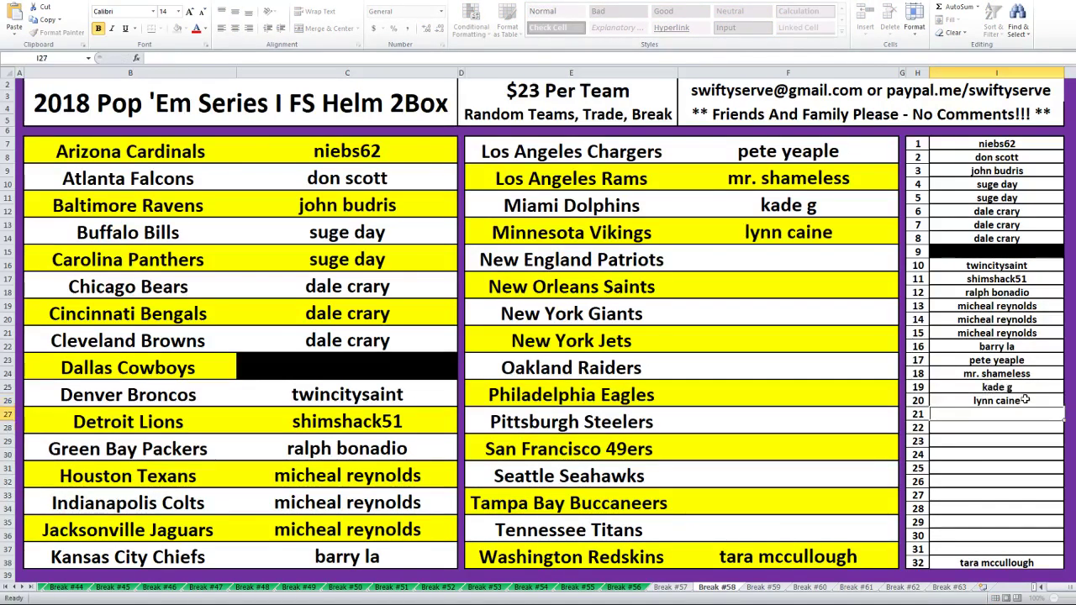
{"action": "key", "text": "Return"}
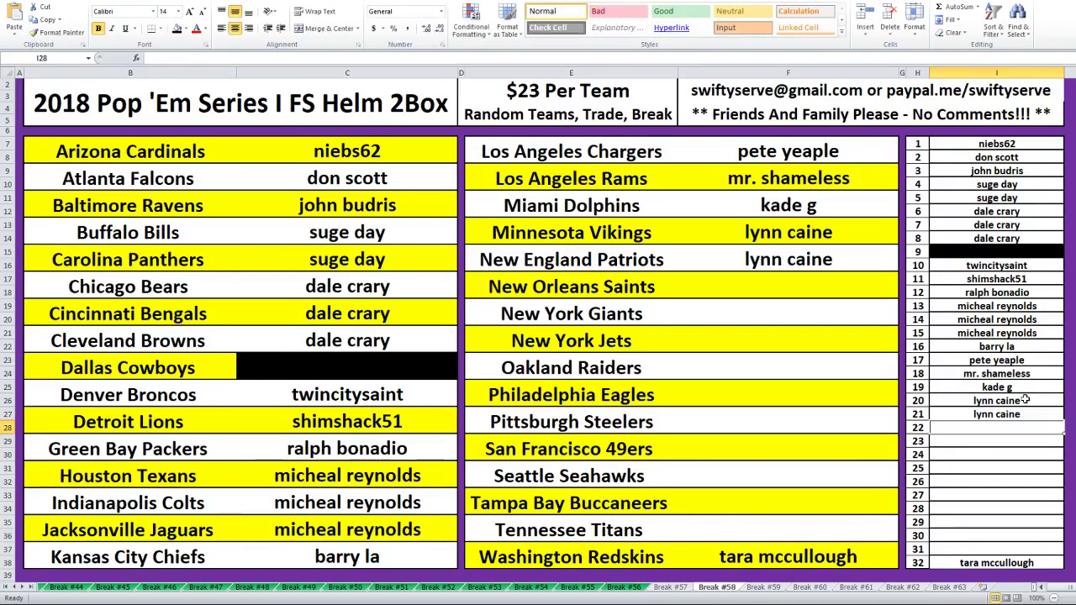
{"action": "key", "text": "Return"}
{"action": "key", "text": "Return"}
{"action": "key", "text": "Return"}
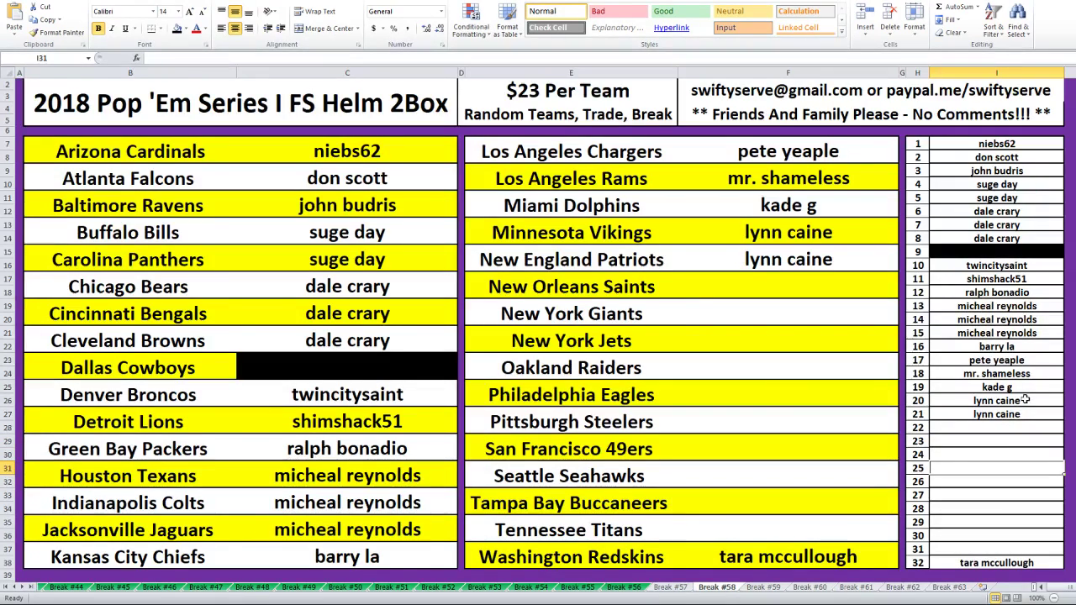
Clear the mistaken slot 25 entry, then fill slots 26 and 31 with their buyers
{"action": "key", "text": "Return"}
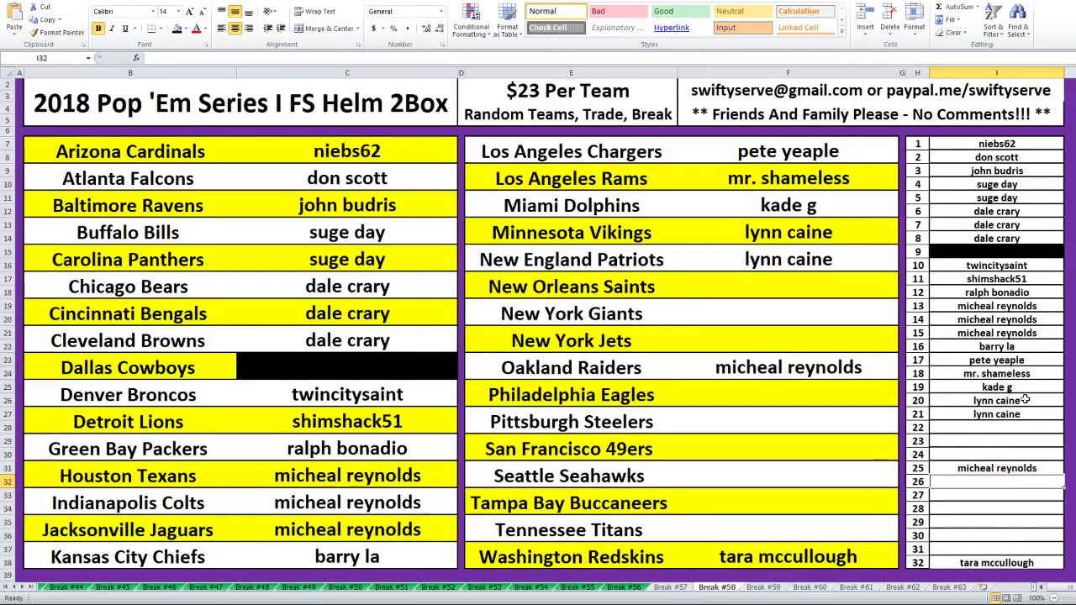
{"action": "key", "text": "Up"}
{"action": "key", "text": "Delete"}
{"action": "key", "text": "Down"}
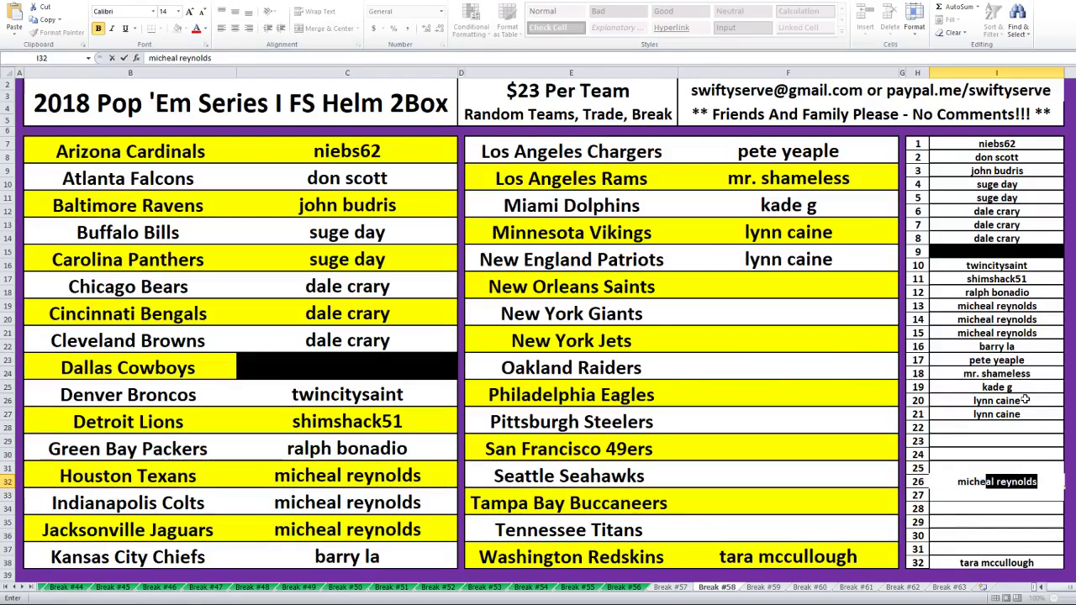
{"action": "key", "text": "Return"}
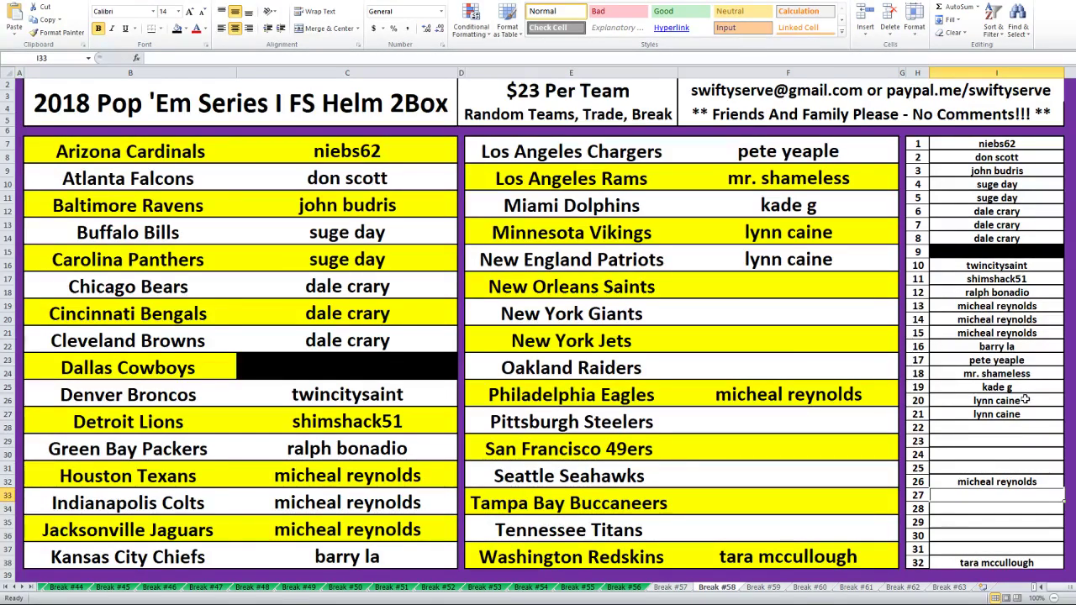
{"action": "key", "text": "Down"}
{"action": "key", "text": "Down"}
{"action": "key", "text": "Down"}
{"action": "key", "text": "Down"}
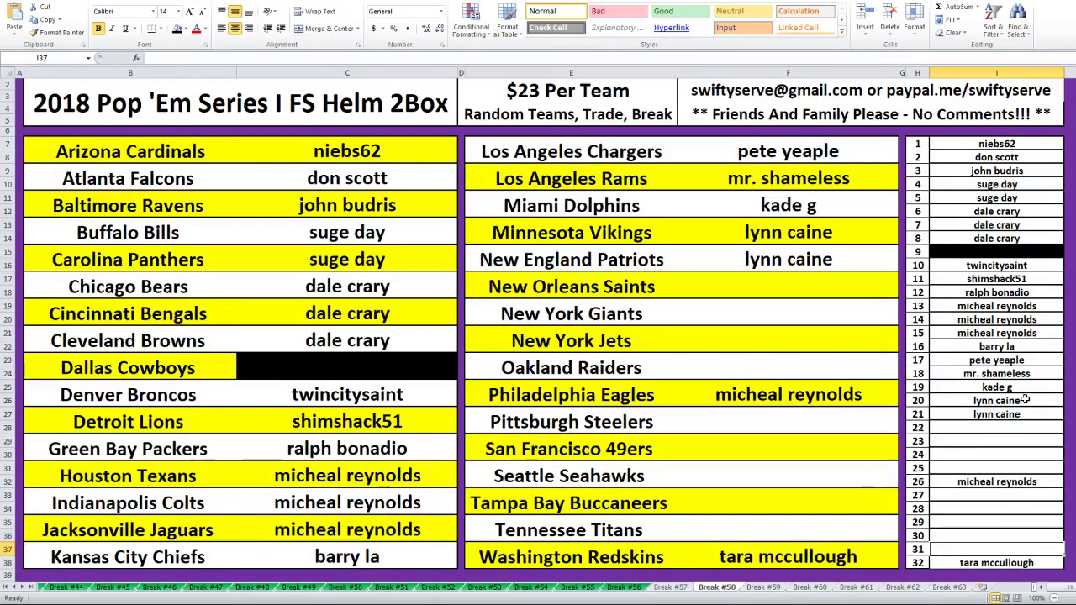
{"action": "key", "text": "Return"}
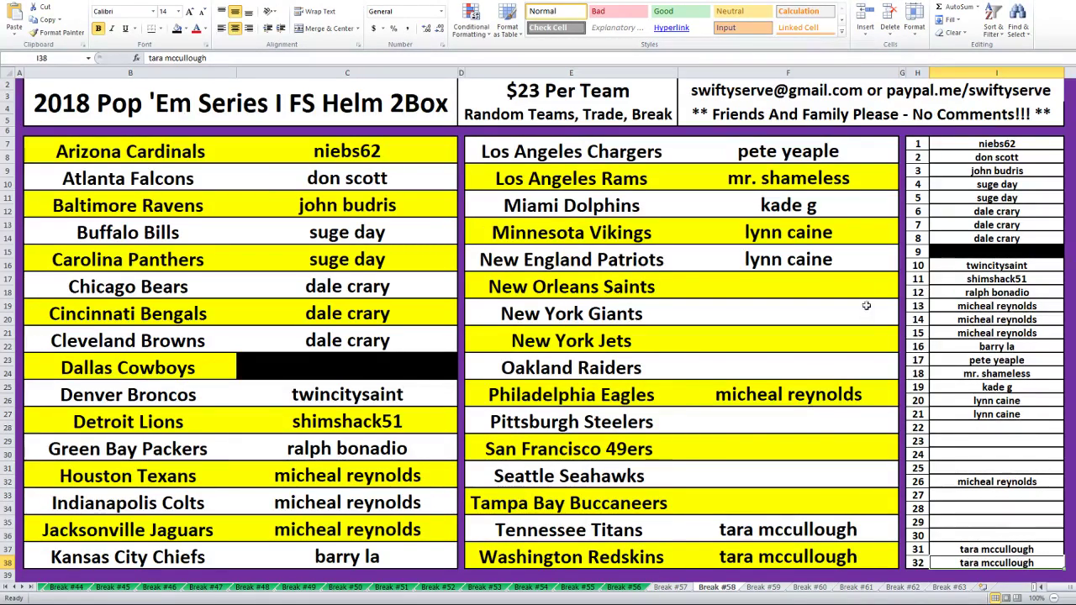
Enter the slot 22 buyer in I28, removing a stray apostrophe, then select F19
{"action": "left_click", "coordinate": [1006, 429]}
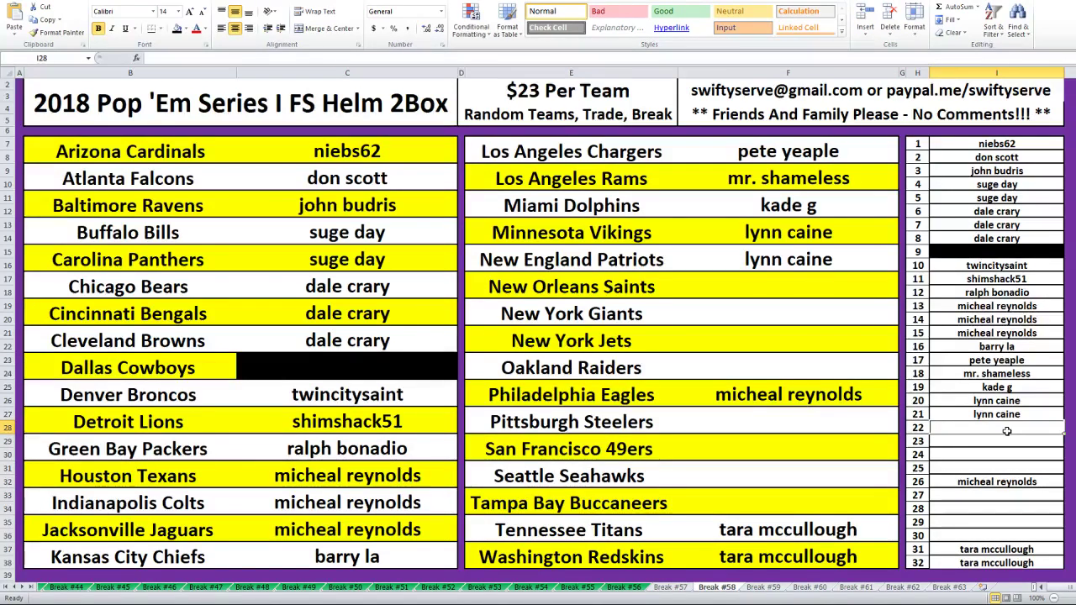
{"action": "type", "text": "niebs"}
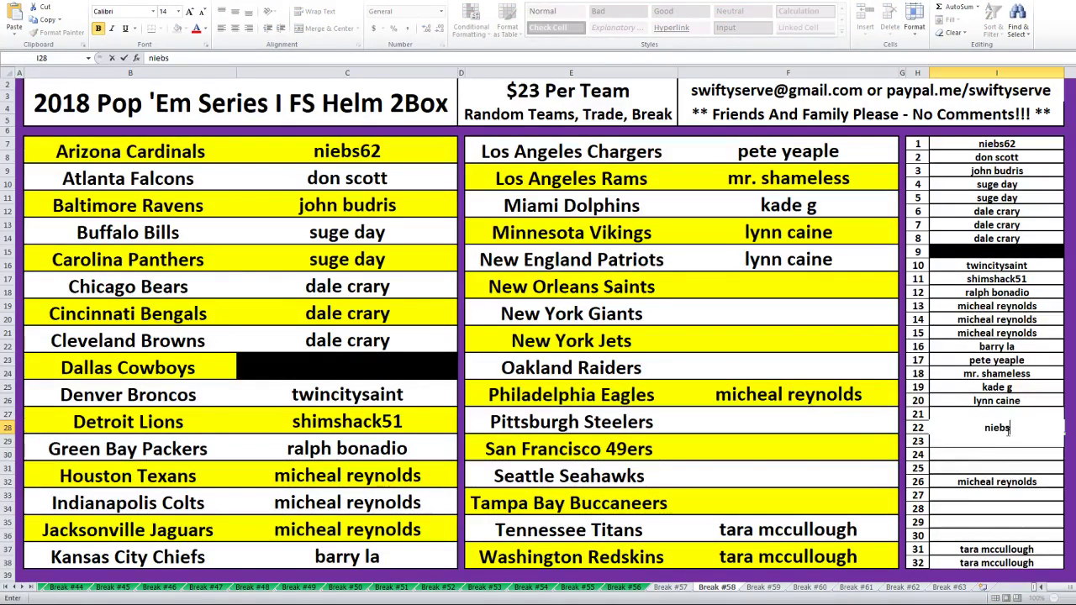
{"action": "type", "text": "62'"}
{"action": "key", "text": "Return"}
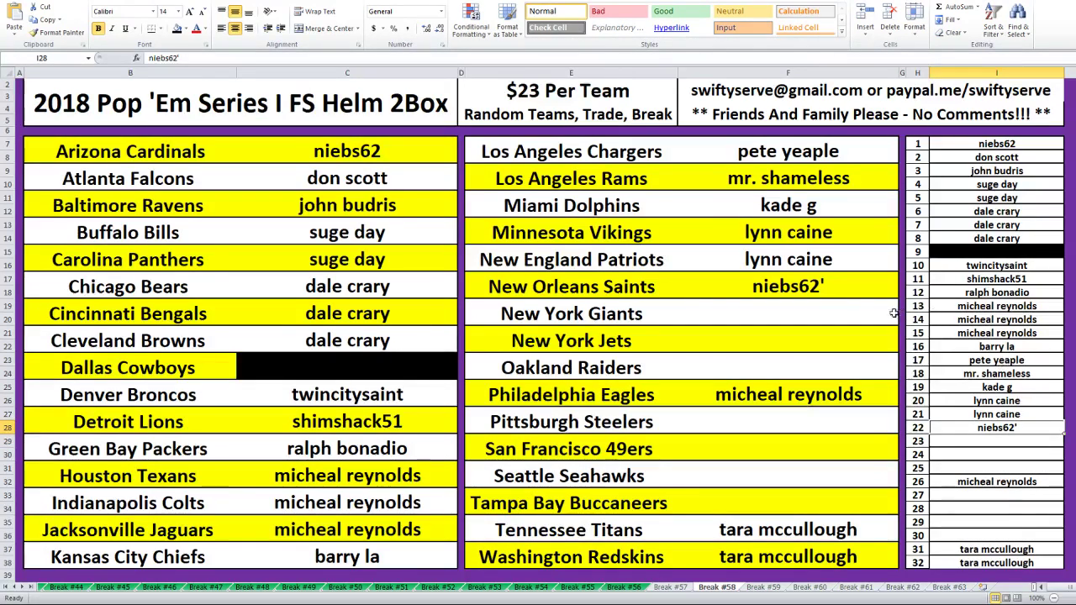
{"action": "key", "text": "F2"}
{"action": "key", "text": "BackSpace"}
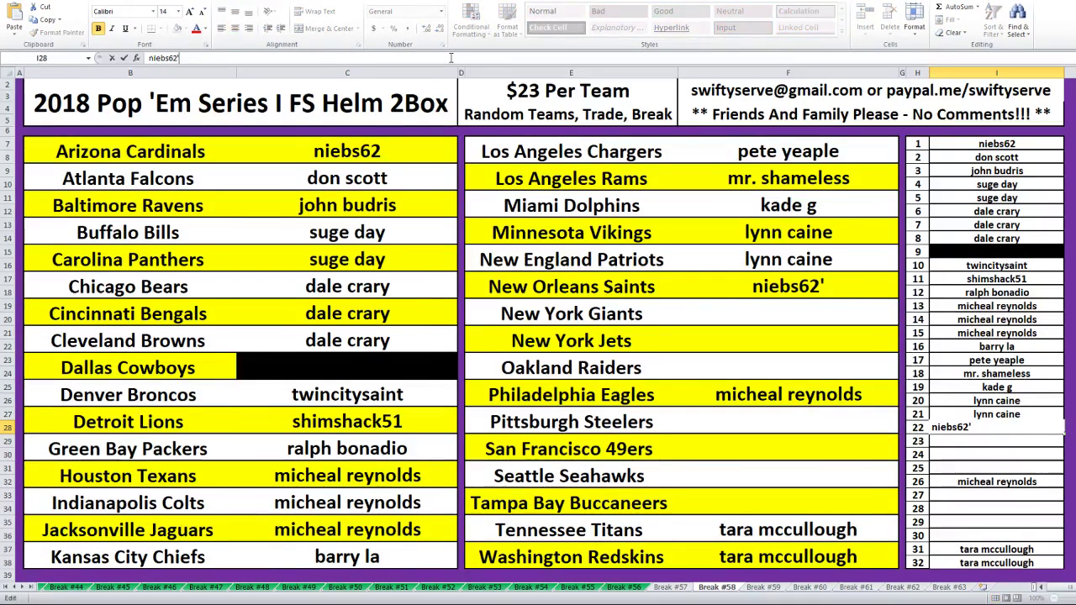
{"action": "key", "text": "Return"}
{"action": "key", "text": "Down"}
{"action": "key", "text": "Down"}
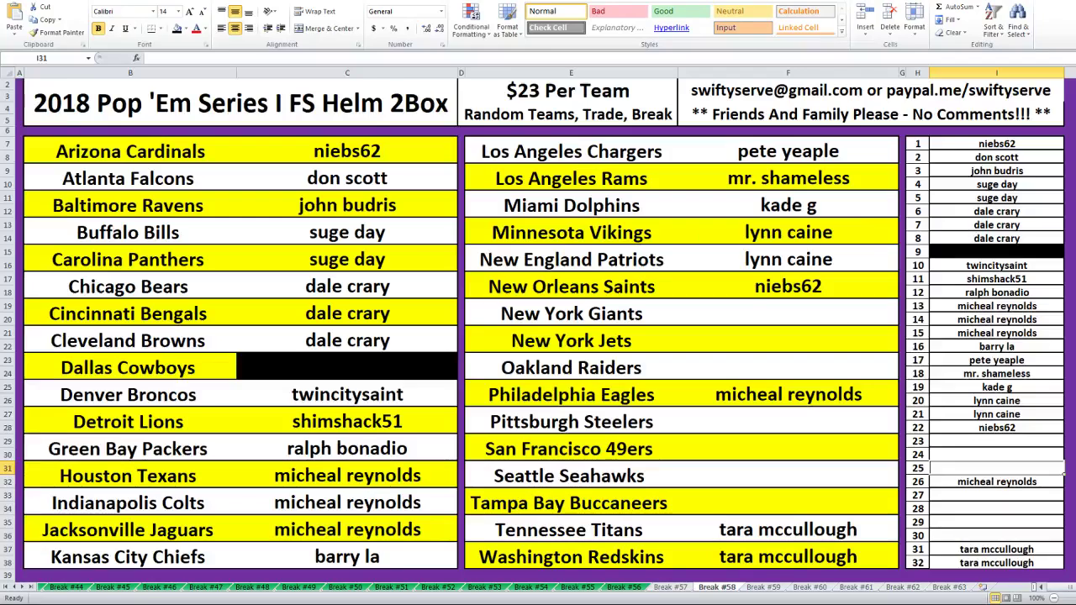
{"action": "left_click", "coordinate": [811, 314]}
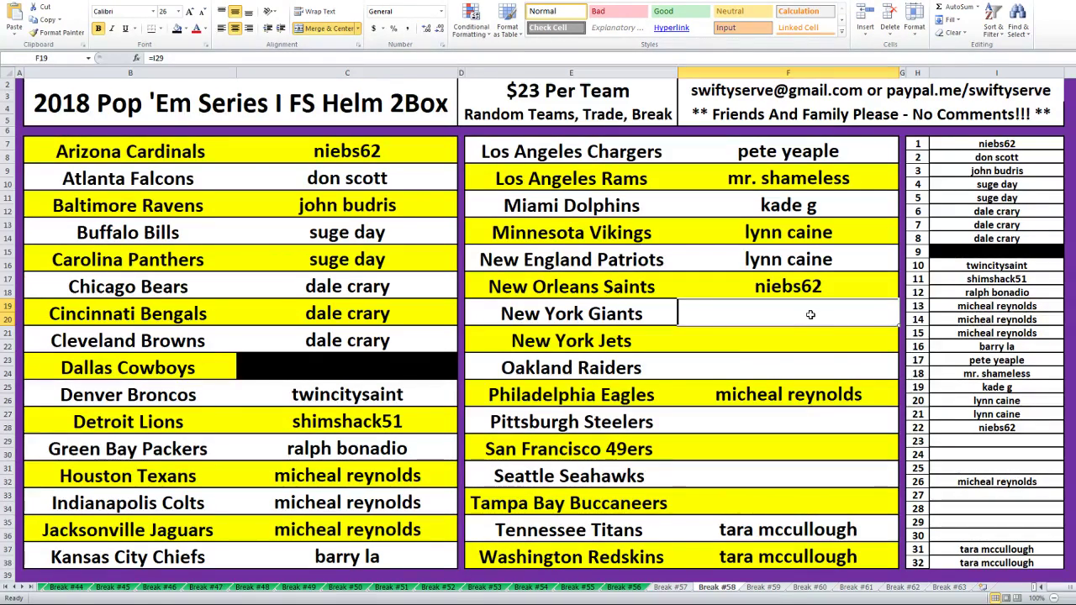
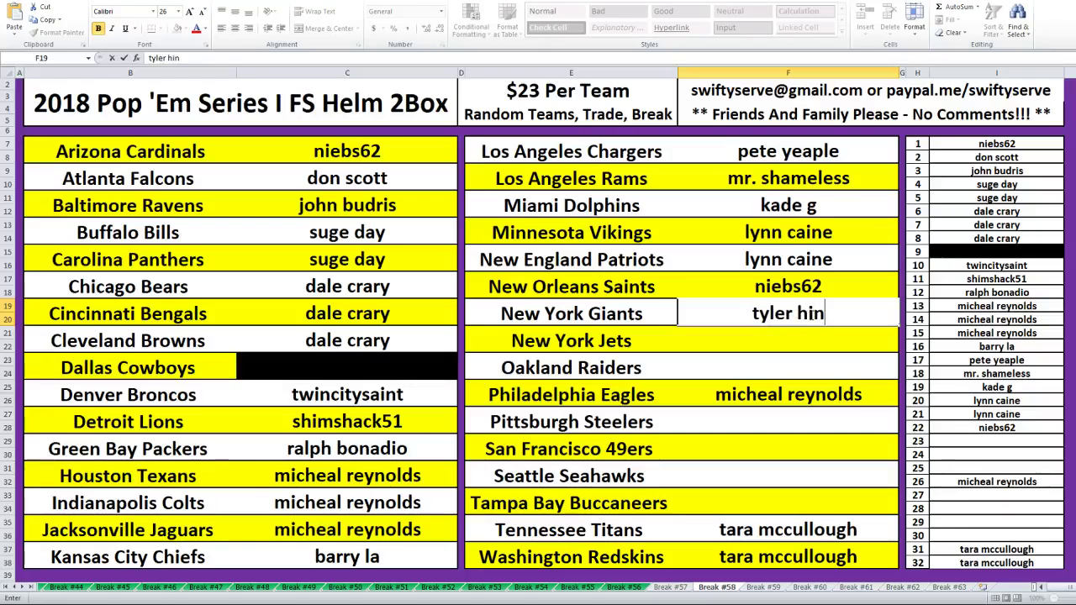
Type buyers into F19, F21 and F23, with the Giants and Jets sharing one buyer
{"action": "key", "text": "Return"}
{"action": "key", "text": "Return"}
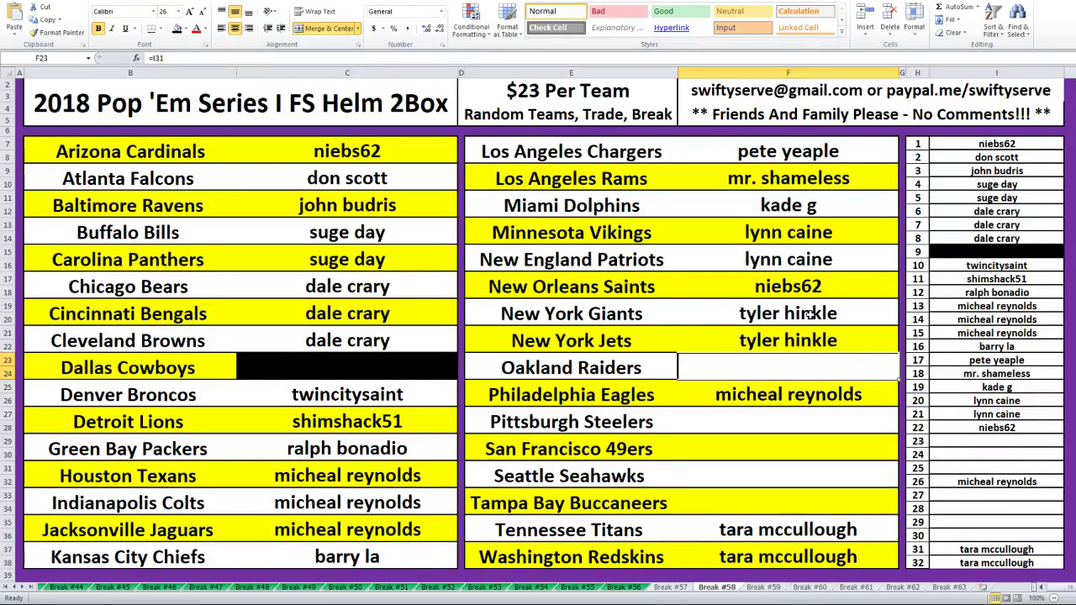
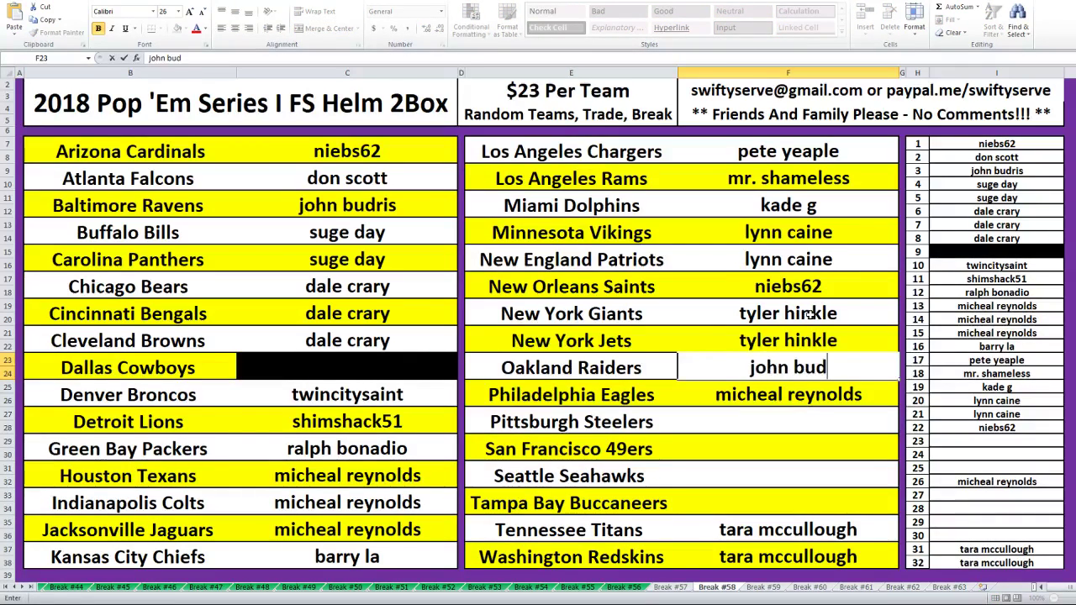
{"action": "key", "text": "Return"}
{"action": "key", "text": "Return"}
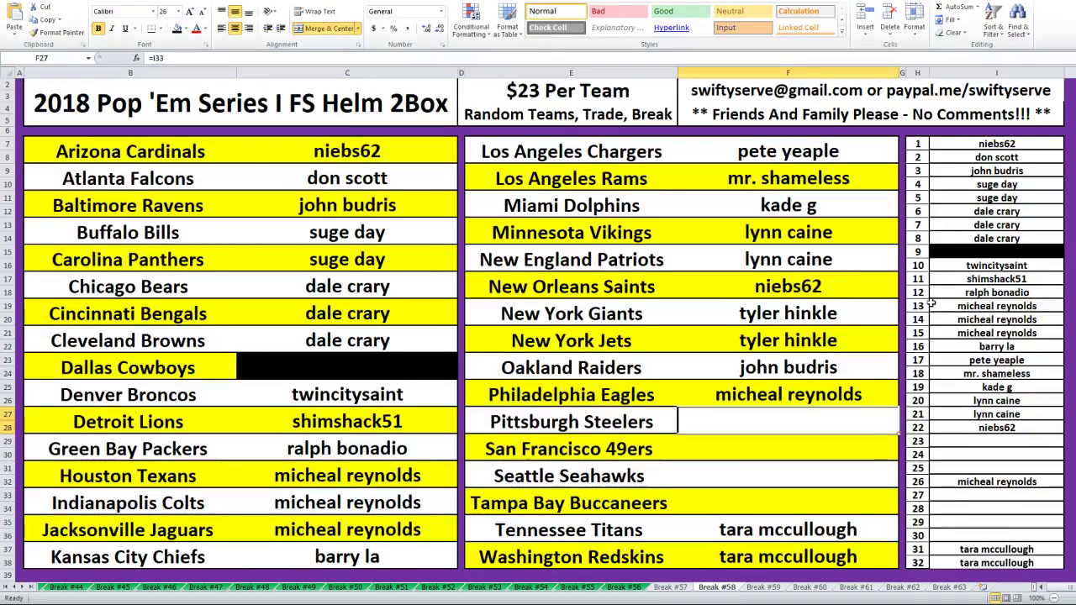
{"action": "left_click_drag", "start_coordinate": [1013, 306], "coordinate": [941, 333]}
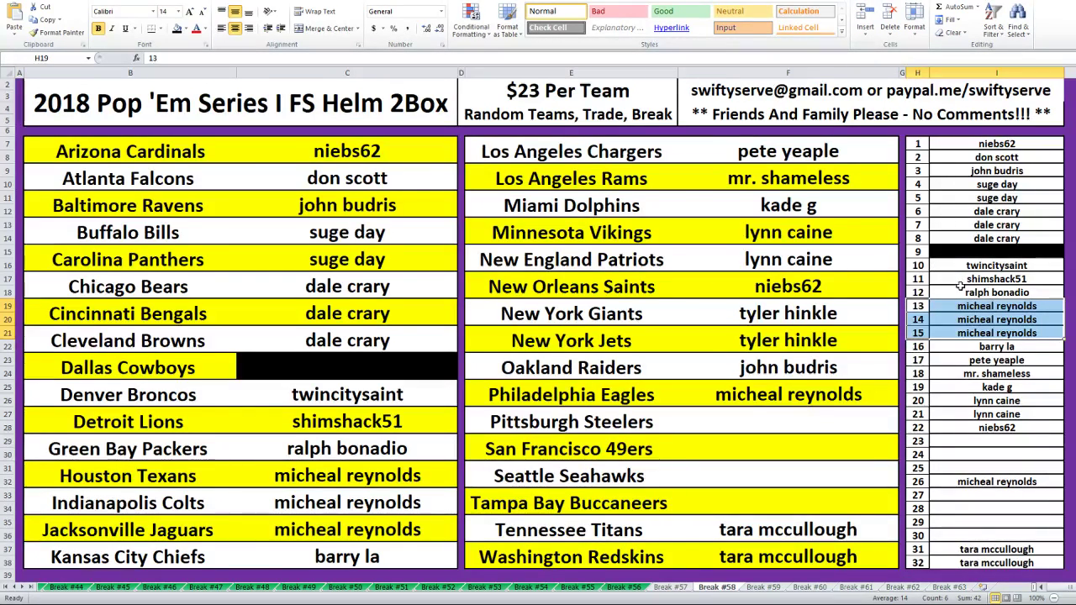
{"action": "left_click_drag", "start_coordinate": [921, 373], "coordinate": [931, 412], "text": "ctrl"}
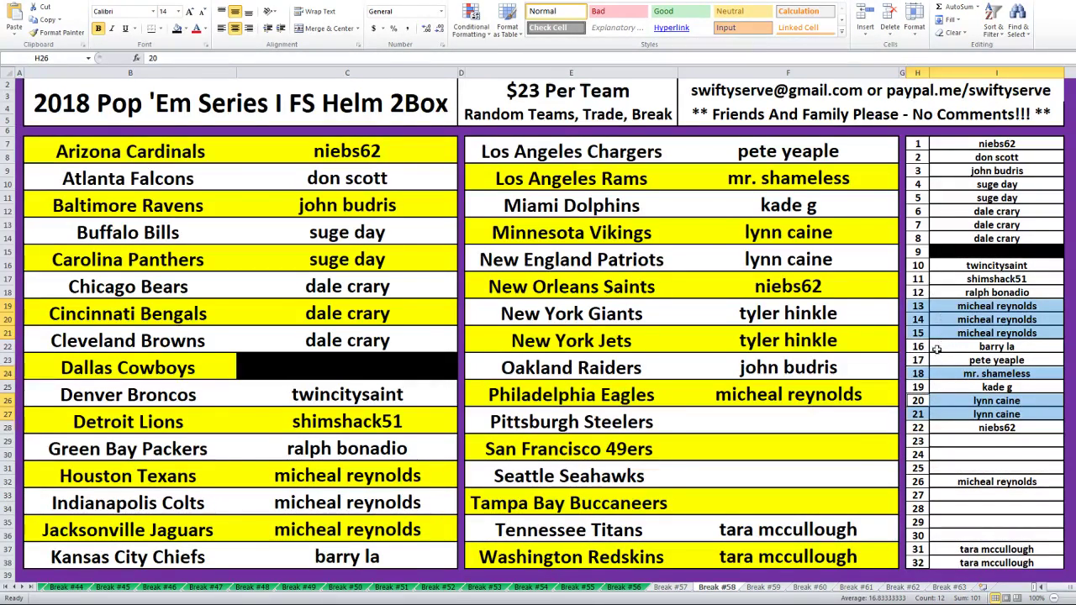
{"action": "left_click_drag", "start_coordinate": [921, 360], "coordinate": [934, 361], "text": "ctrl"}
{"action": "left_click", "coordinate": [186, 28]}
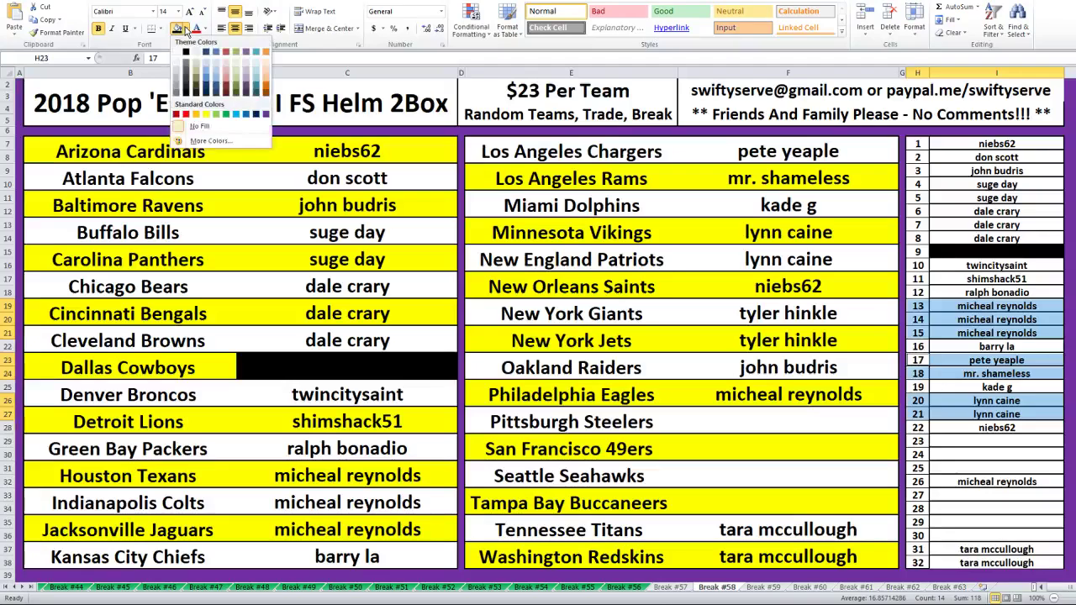
{"action": "left_click", "coordinate": [225, 115]}
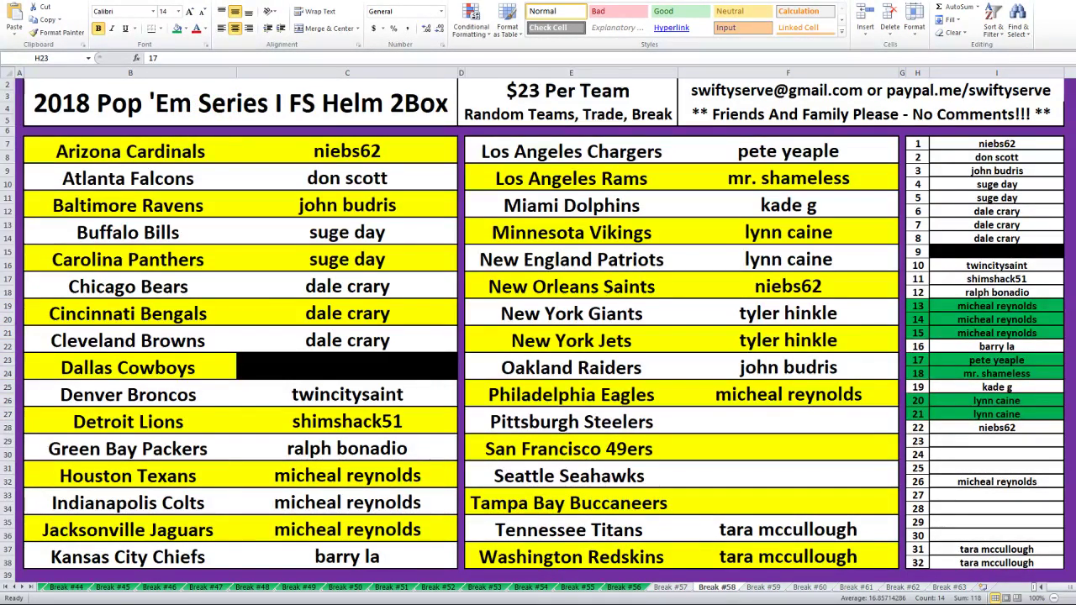
{"action": "left_click", "coordinate": [1034, 444]}
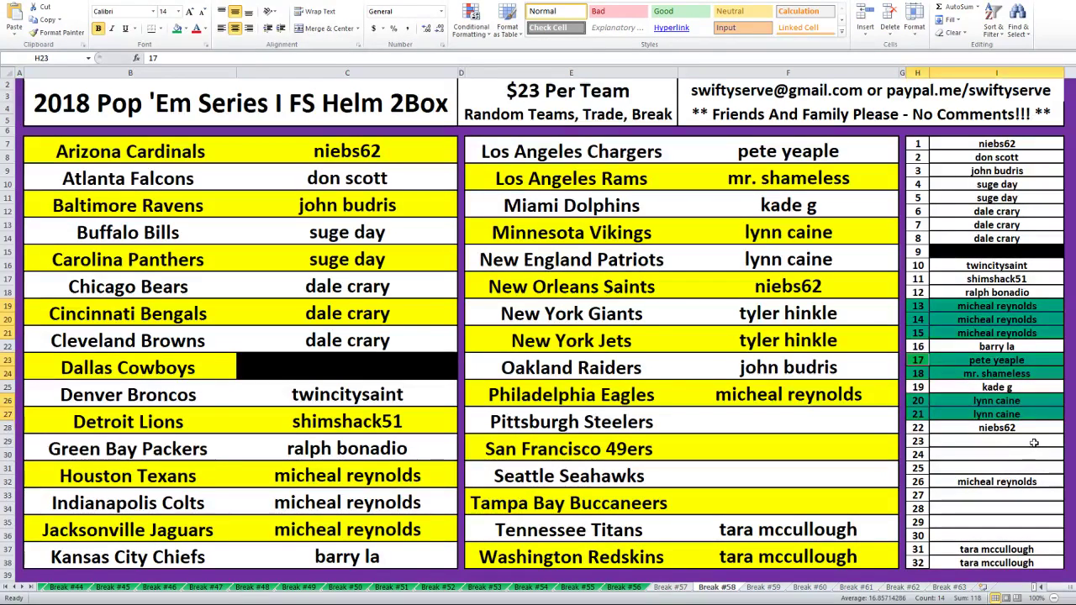
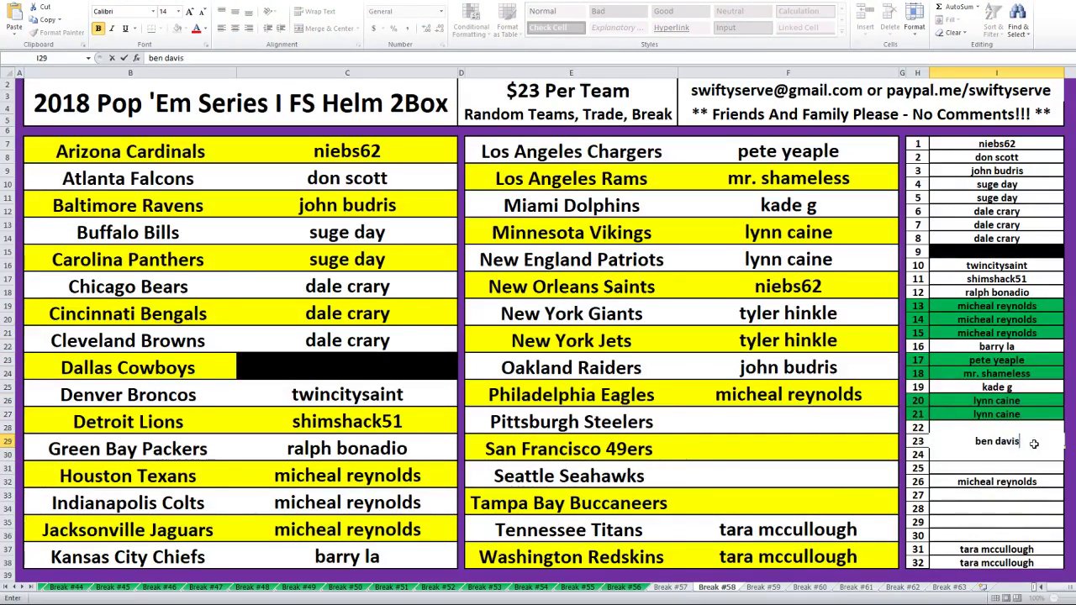
Fill the open slots through 27 using AutoComplete suggestions, skipping filled slot 26
{"action": "key", "text": "Return"}
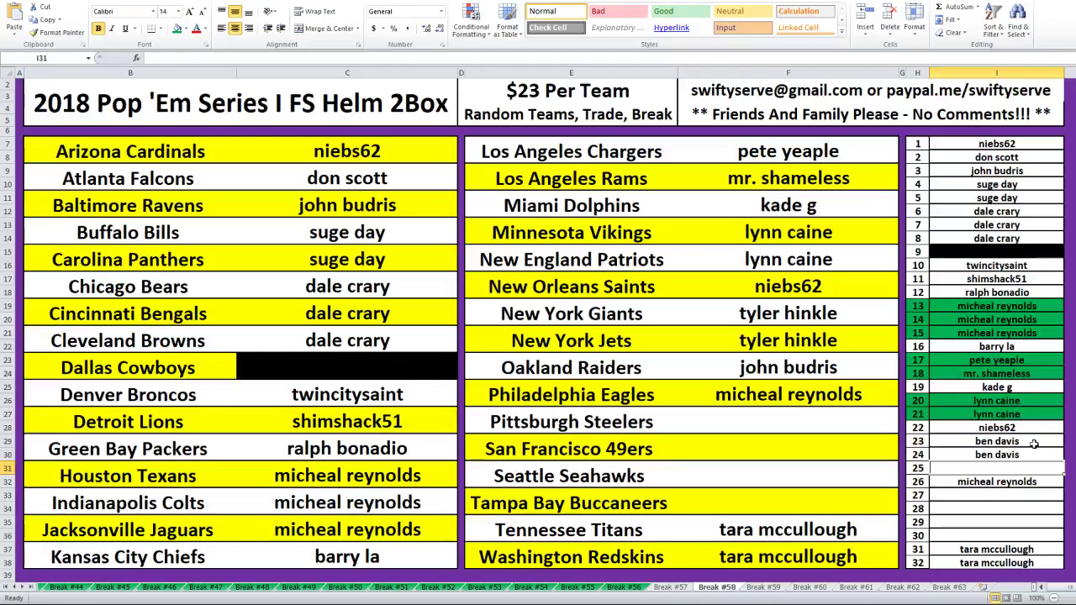
{"action": "type", "text": "ra"}
{"action": "key", "text": "Return"}
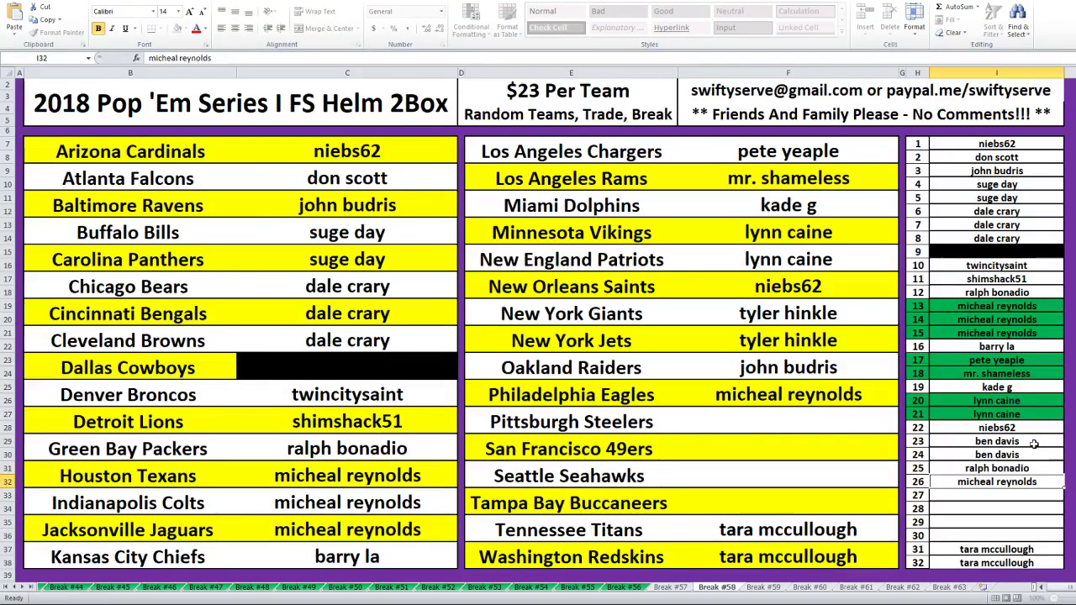
{"action": "key", "text": "Return"}
{"action": "type", "text": "dale"}
{"action": "key", "text": "Return"}
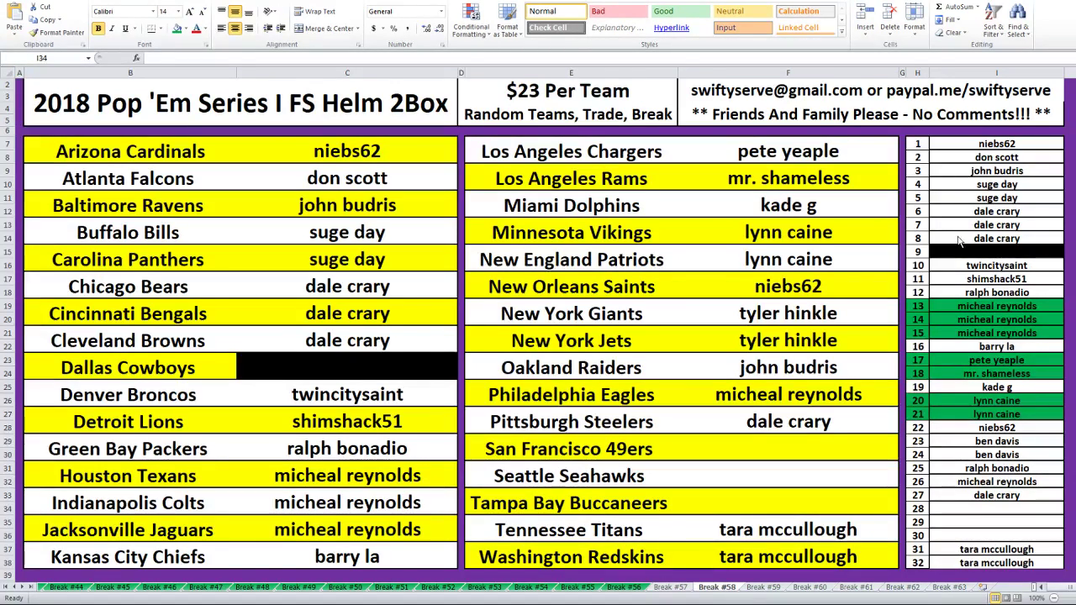
Select the number and buyer cells for slots 12, 25 and 3
{"action": "left_click", "coordinate": [931, 292]}
{"action": "left_click_drag", "start_coordinate": [932, 292], "coordinate": [925, 293]}
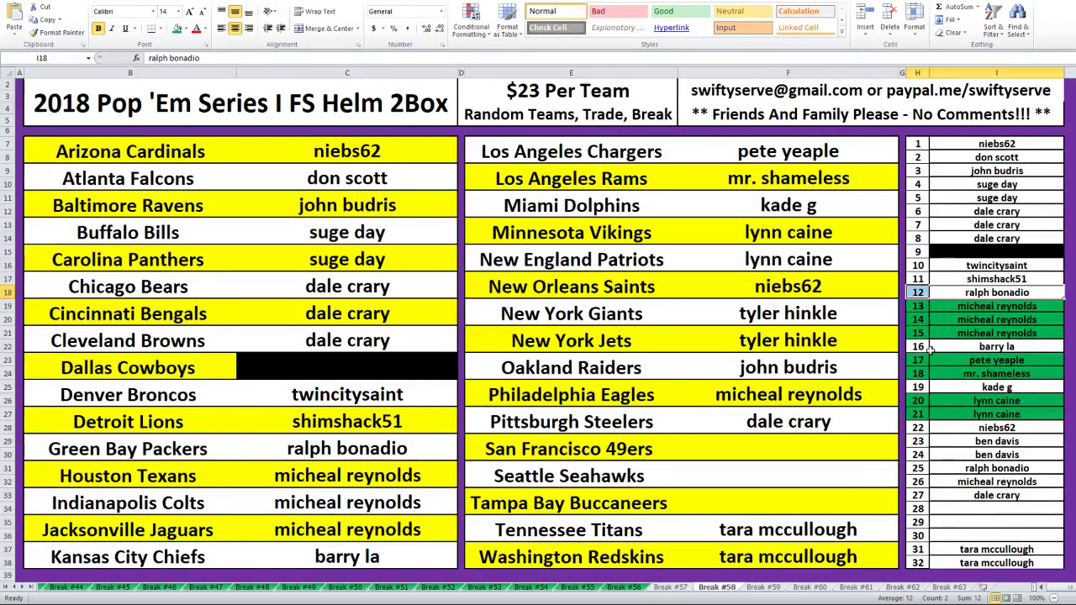
{"action": "left_click_drag", "start_coordinate": [925, 464], "coordinate": [952, 460], "text": "ctrl"}
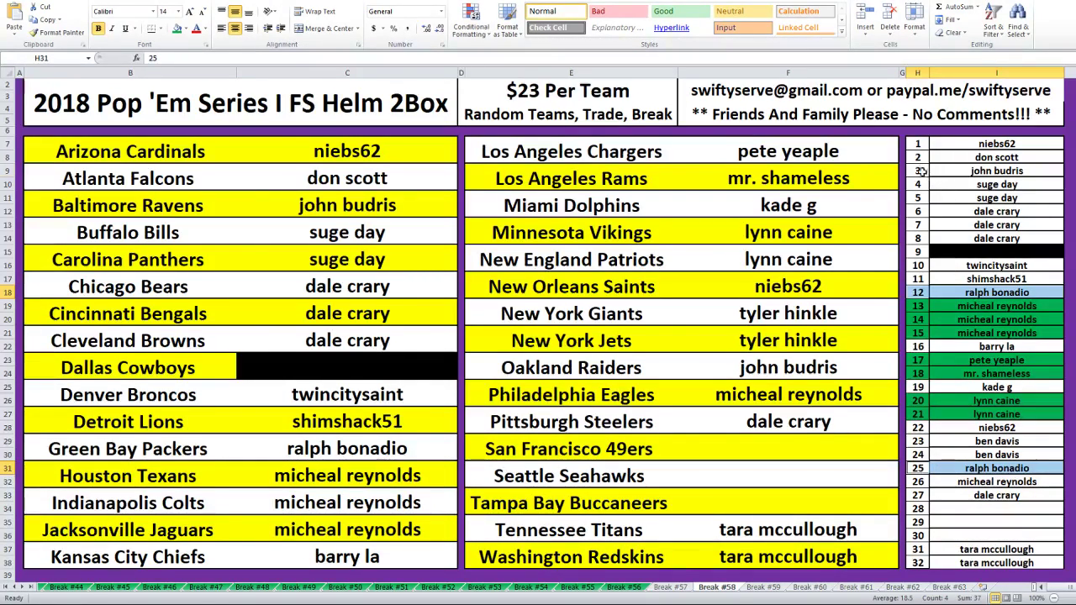
{"action": "left_click_drag", "start_coordinate": [923, 172], "coordinate": [945, 171], "text": "ctrl"}
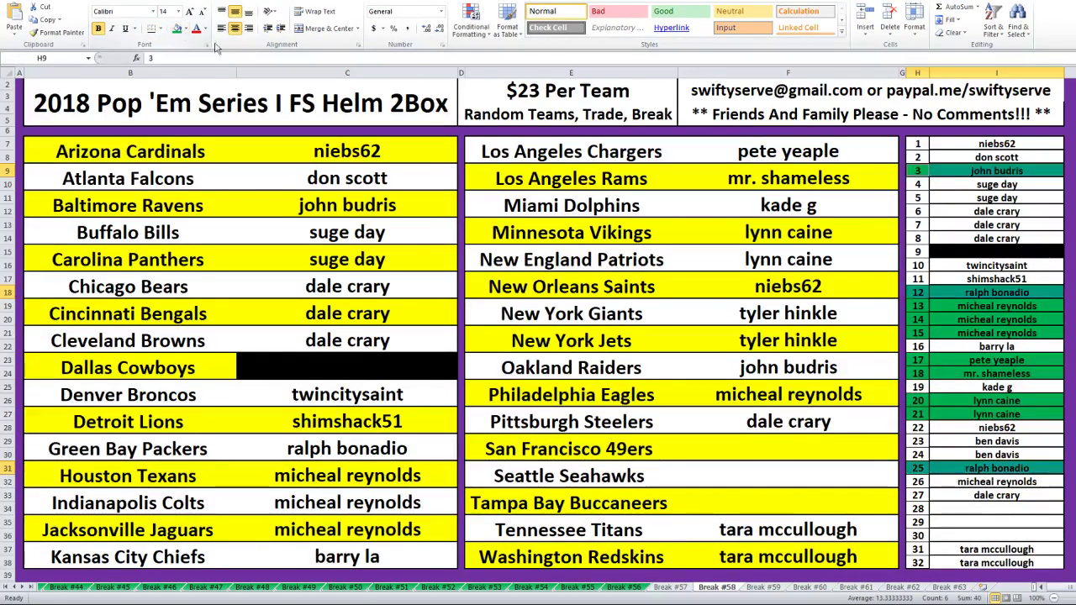
Enter the slot 28 buyer via AutoComplete and shade slot 28 green
{"action": "left_click", "coordinate": [1009, 516]}
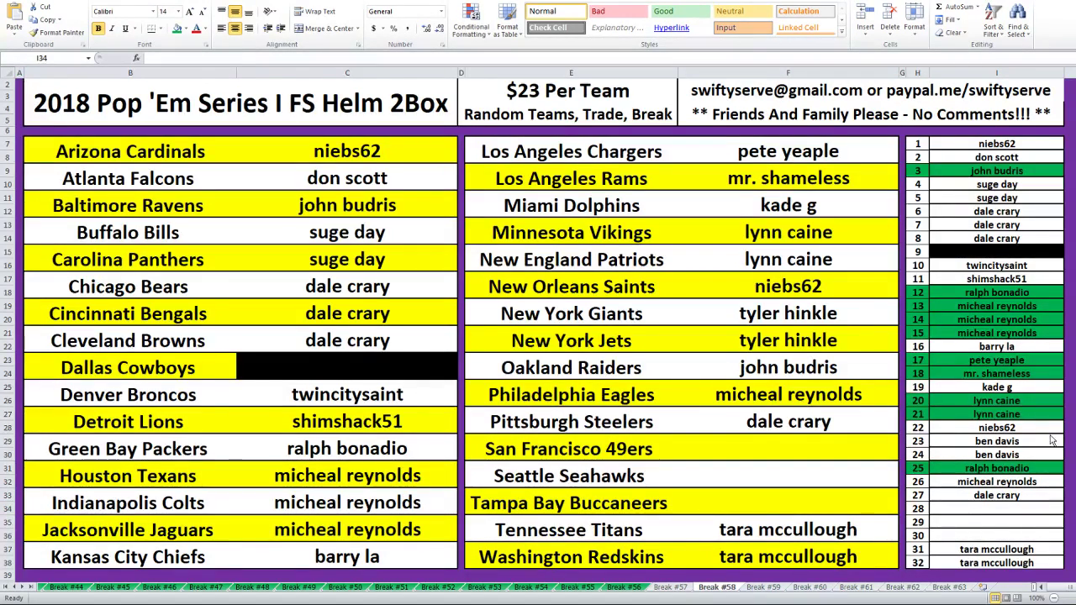
{"action": "left_click", "coordinate": [1014, 511]}
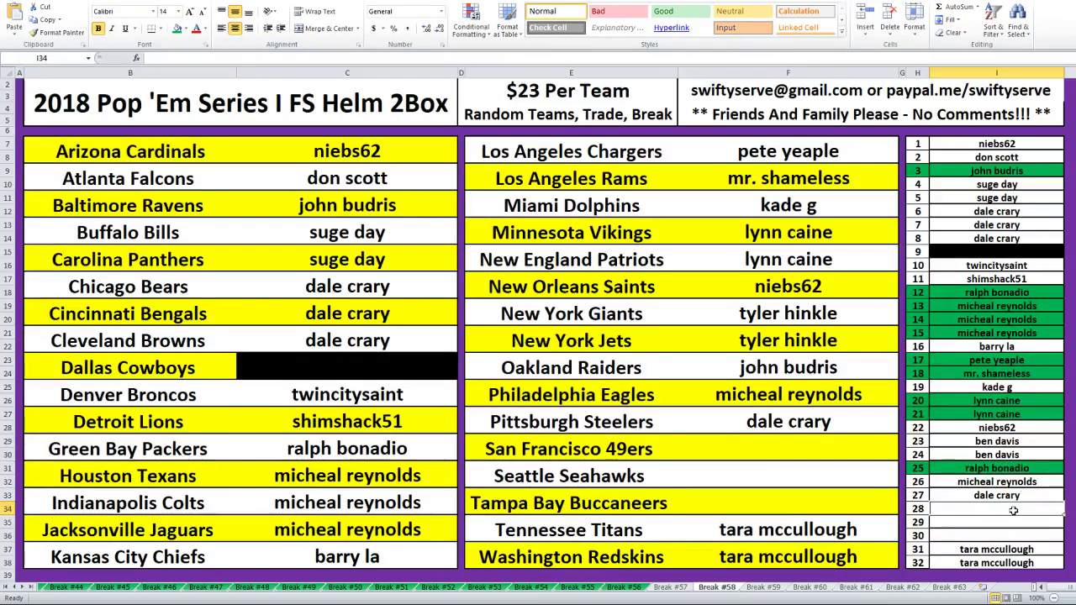
{"action": "type", "text": "j"}
{"action": "key", "text": "Return"}
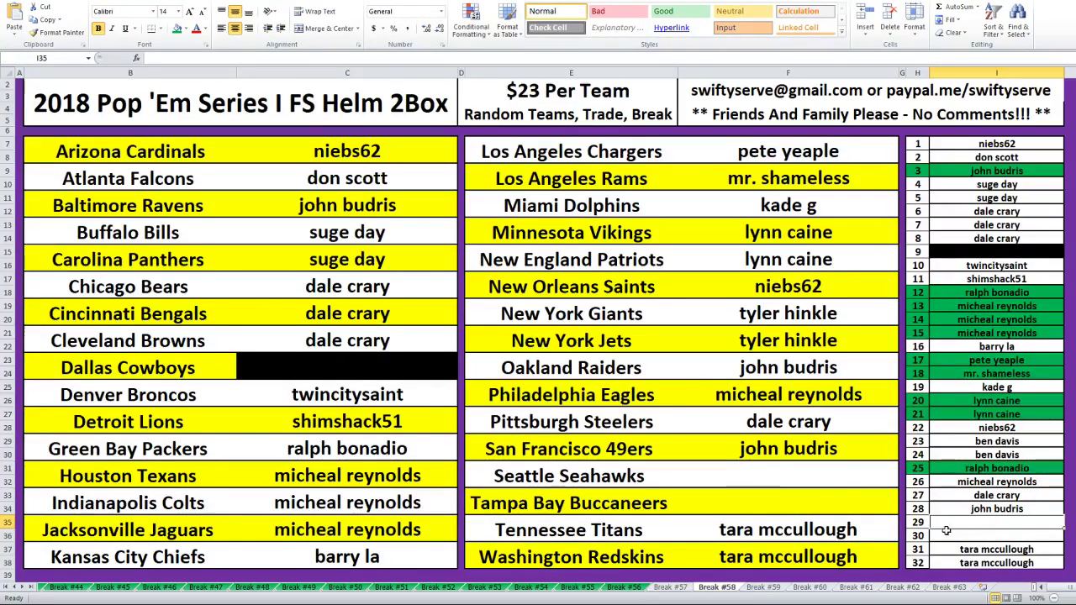
{"action": "left_click", "coordinate": [931, 509]}
{"action": "left_click_drag", "start_coordinate": [931, 508], "coordinate": [1001, 509]}
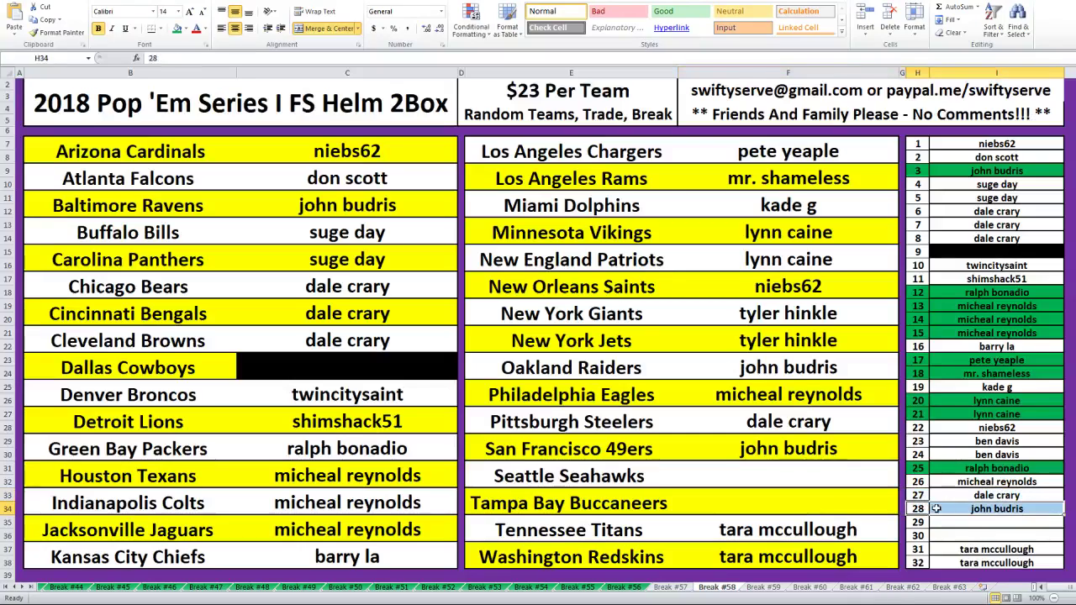
{"action": "left_click", "coordinate": [177, 29]}
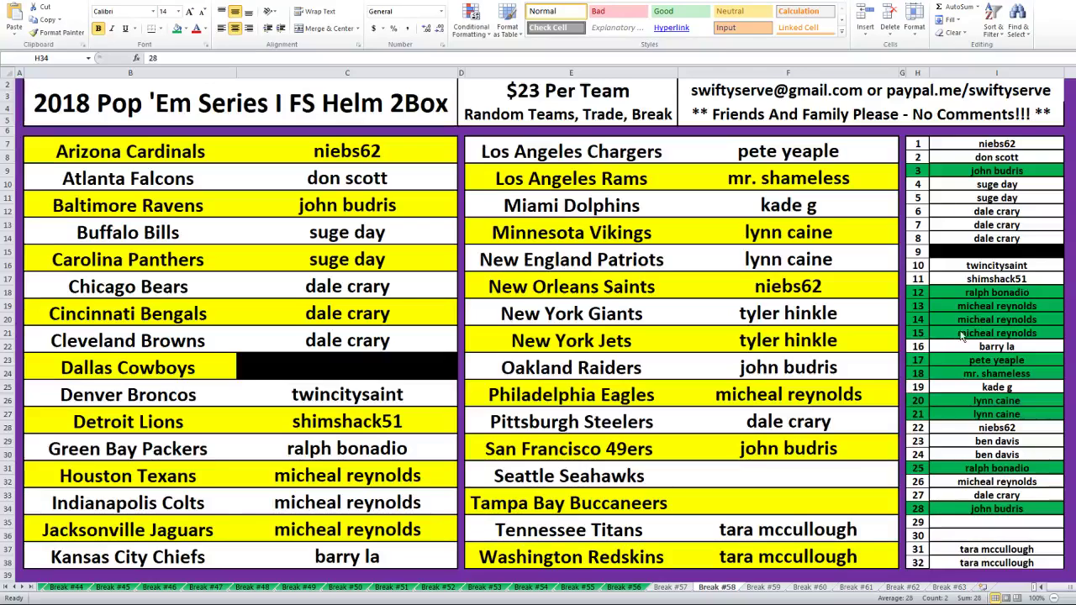
Shade slots 1, 19 and 22 green
{"action": "left_click_drag", "start_coordinate": [910, 388], "coordinate": [935, 388]}
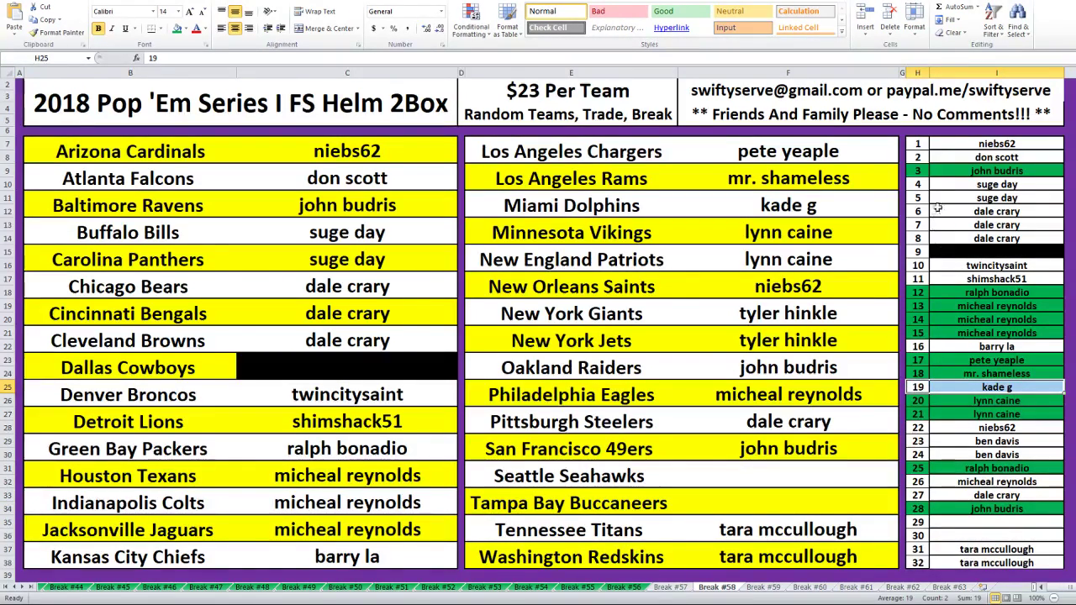
{"action": "left_click", "coordinate": [919, 143], "text": "ctrl"}
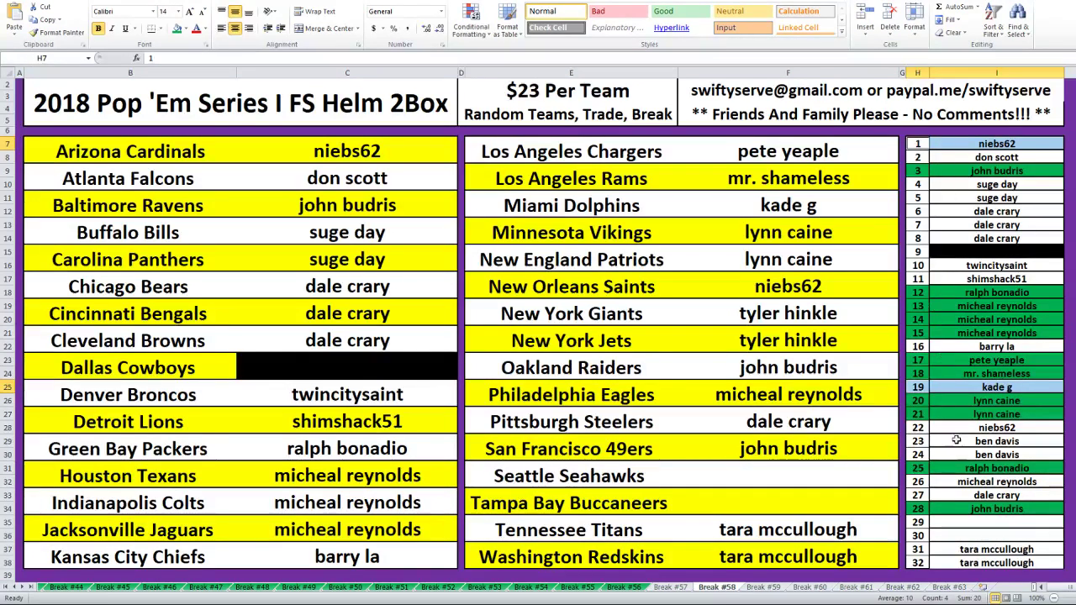
{"action": "left_click_drag", "start_coordinate": [930, 429], "coordinate": [976, 429]}
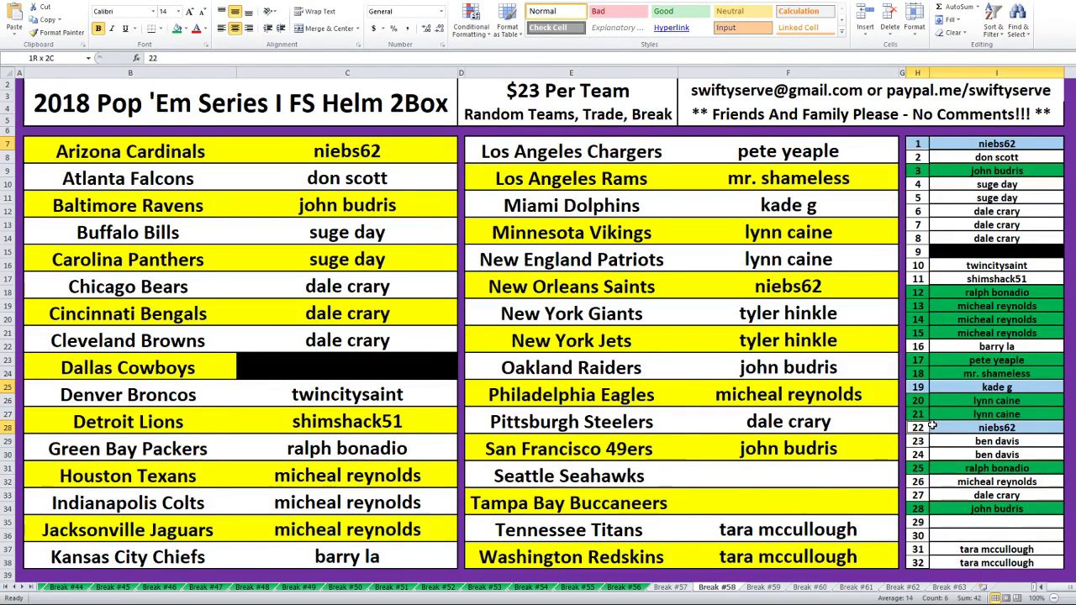
{"action": "left_click", "coordinate": [177, 30]}
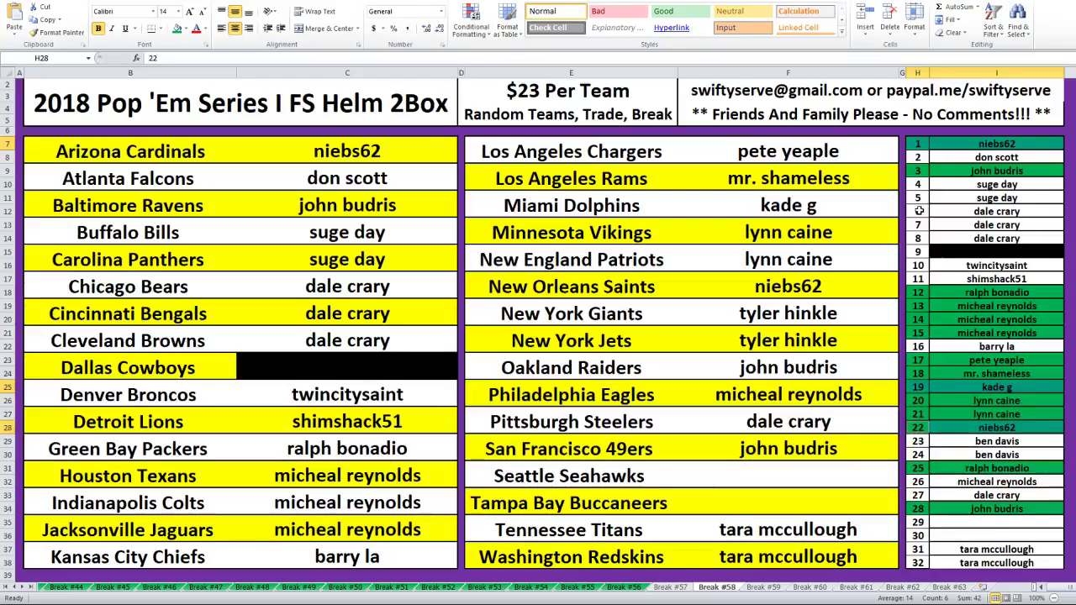
Shade slots 6–8 and 27 green
{"action": "left_click", "coordinate": [922, 211]}
{"action": "left_click_drag", "start_coordinate": [922, 212], "coordinate": [975, 239]}
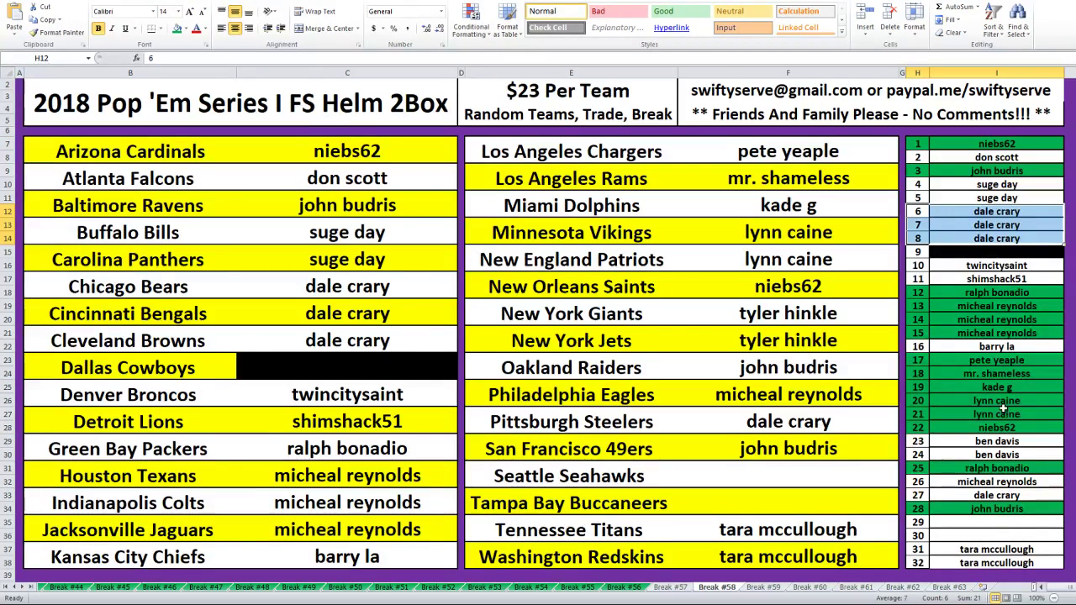
{"action": "left_click_drag", "start_coordinate": [922, 495], "coordinate": [976, 495]}
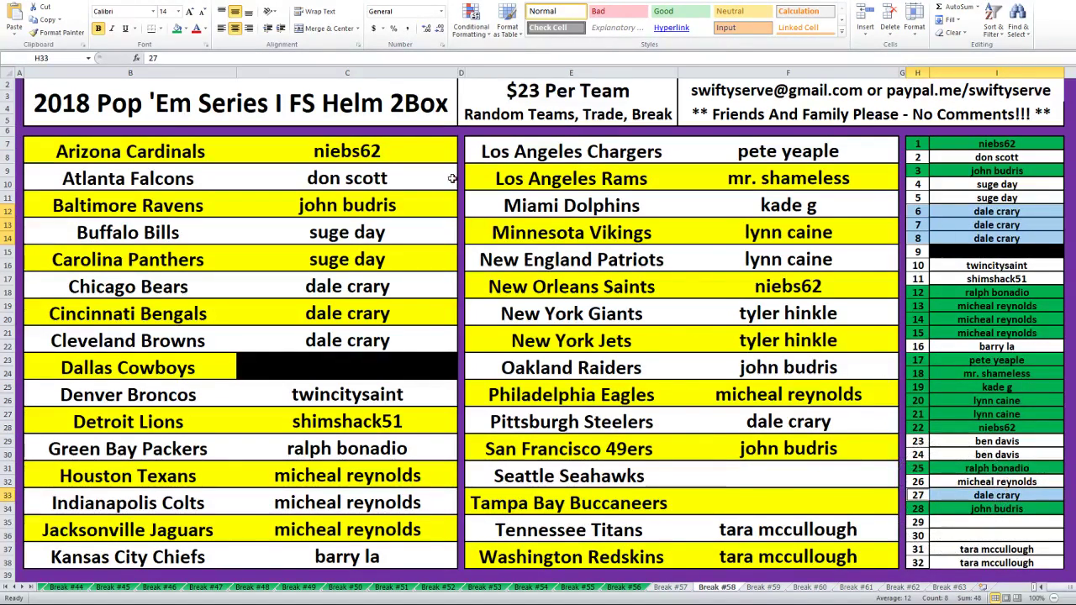
{"action": "left_click", "coordinate": [176, 29]}
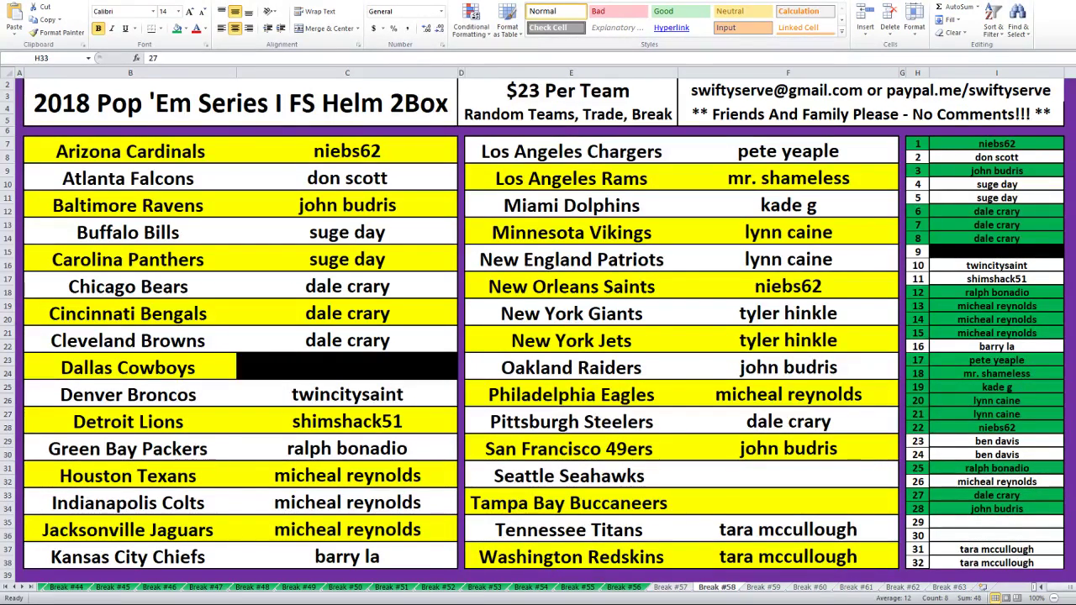
{"action": "left_click", "coordinate": [1006, 531]}
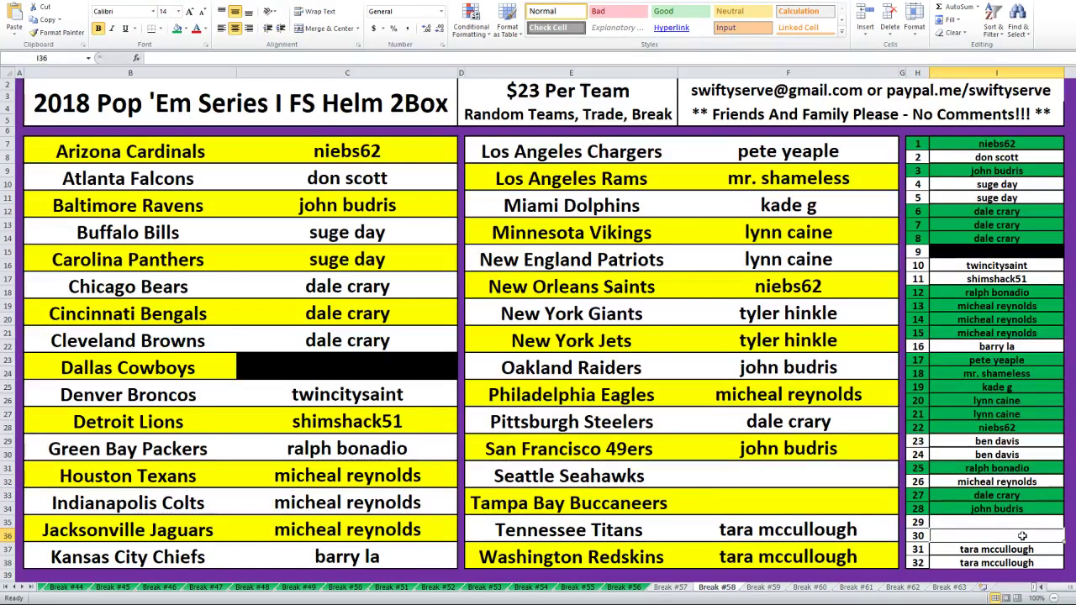
Enter the buyer's name for slot 30 in I36, accepting the AutoComplete suggestion
{"action": "type", "text": "tara"}
{"action": "key", "text": "Return"}
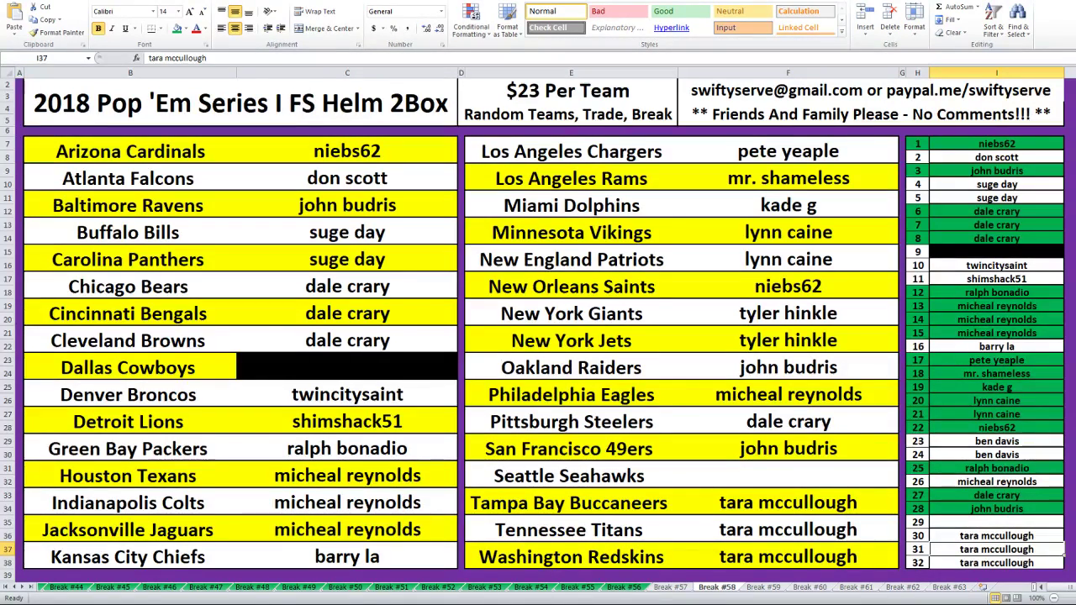
Check the linked buyer formulas in column F, starting at the Los Angeles Chargers cell
{"action": "left_click", "coordinate": [788, 150]}
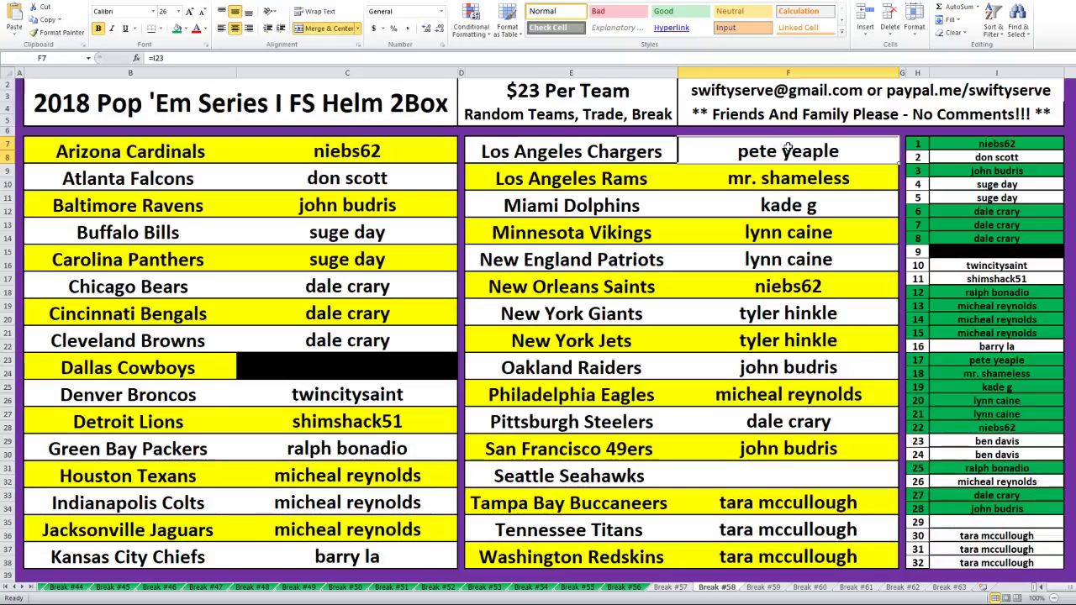
{"action": "key", "text": "Down"}
{"action": "key", "text": "Down"}
{"action": "key", "text": "Down"}
{"action": "key", "text": "Down"}
{"action": "key", "text": "Down"}
{"action": "key", "text": "Down"}
{"action": "key", "text": "Down"}
{"action": "key", "text": "Down"}
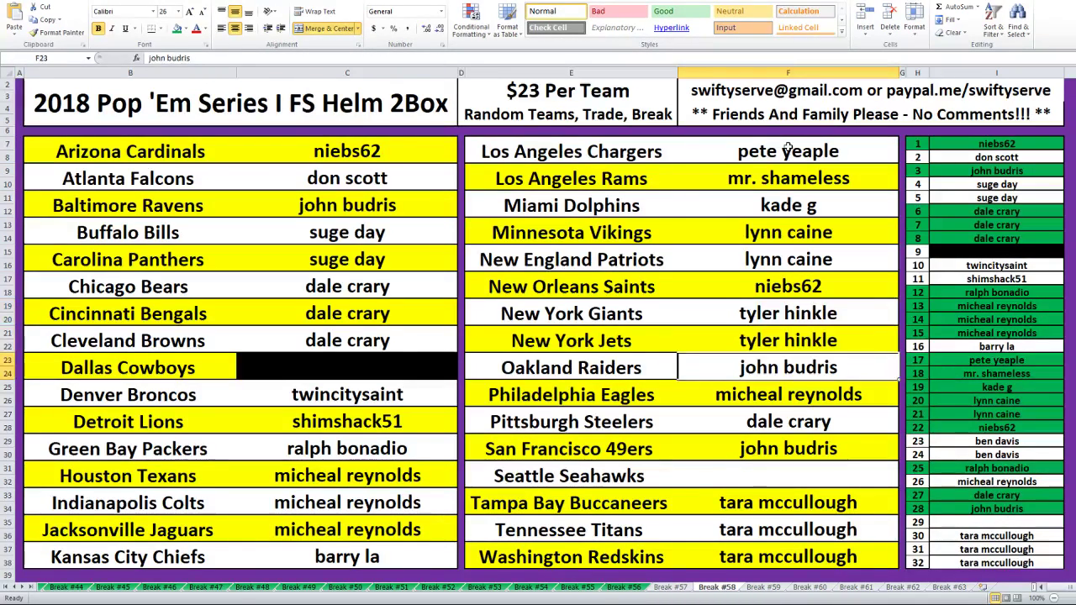
{"action": "key", "text": "Up"}
{"action": "key", "text": "Up"}
{"action": "key", "text": "Up"}
{"action": "key", "text": "Up"}
{"action": "key", "text": "Down"}
{"action": "key", "text": "Down"}
{"action": "key", "text": "Up"}
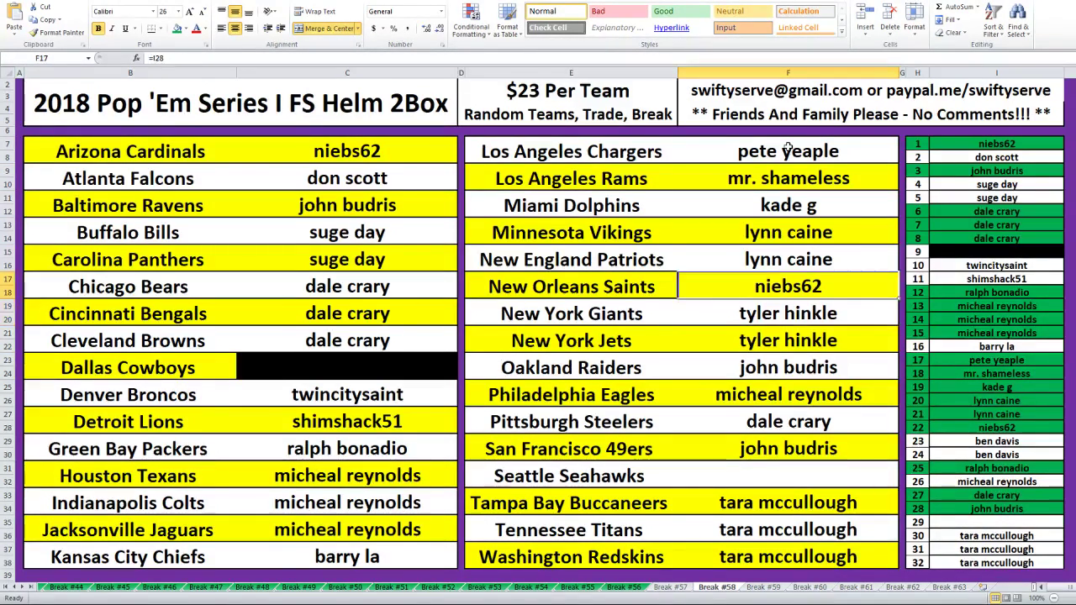
{"action": "left_click", "coordinate": [814, 149]}
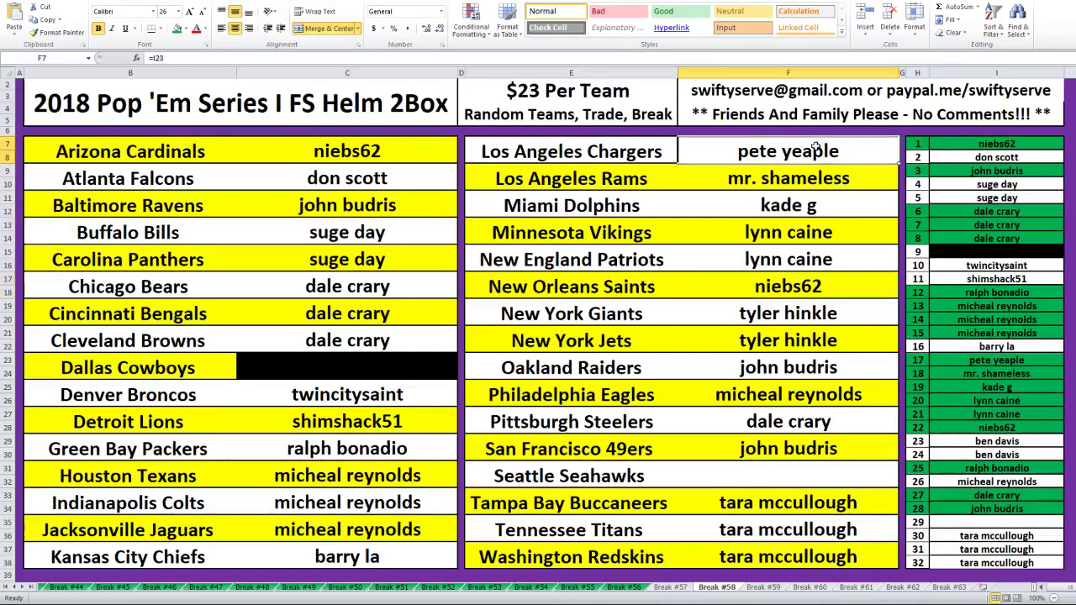
{"action": "left_click_drag", "start_coordinate": [814, 149], "coordinate": [892, 555]}
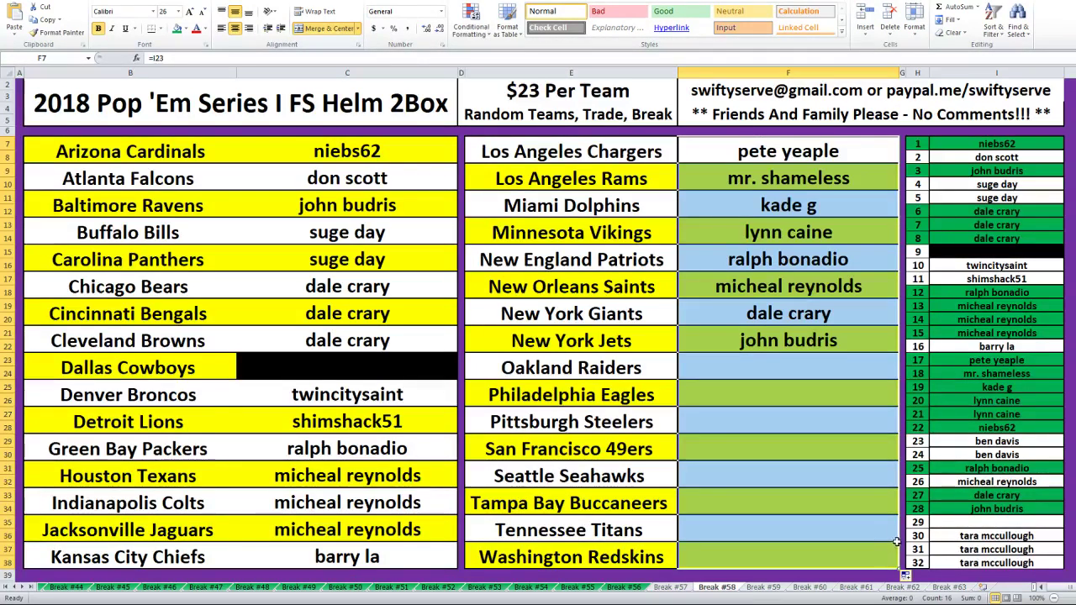
{"action": "left_click", "coordinate": [877, 506]}
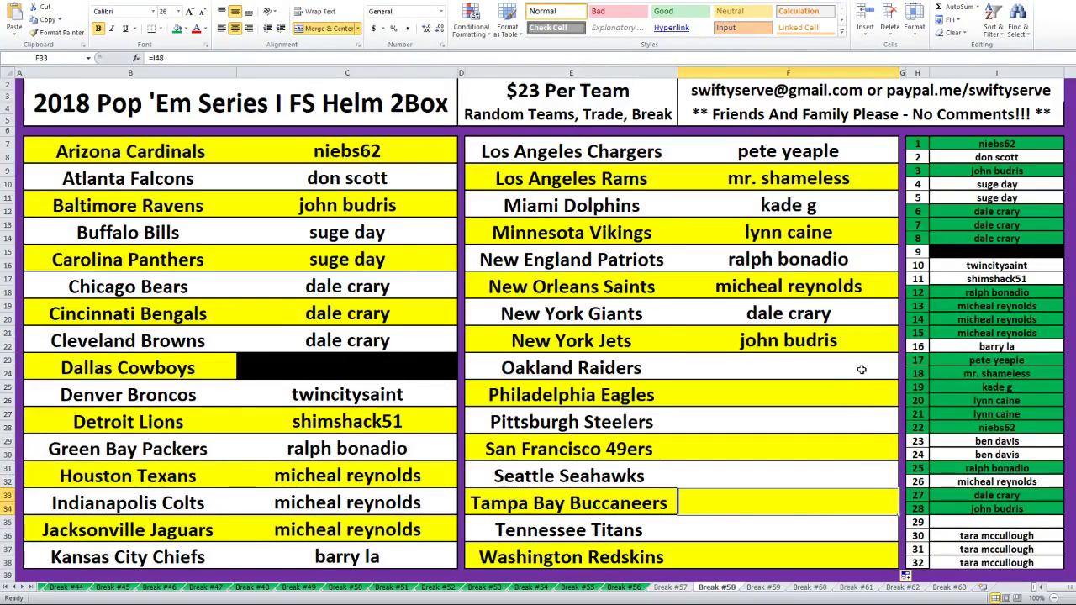
{"action": "left_click", "coordinate": [857, 340]}
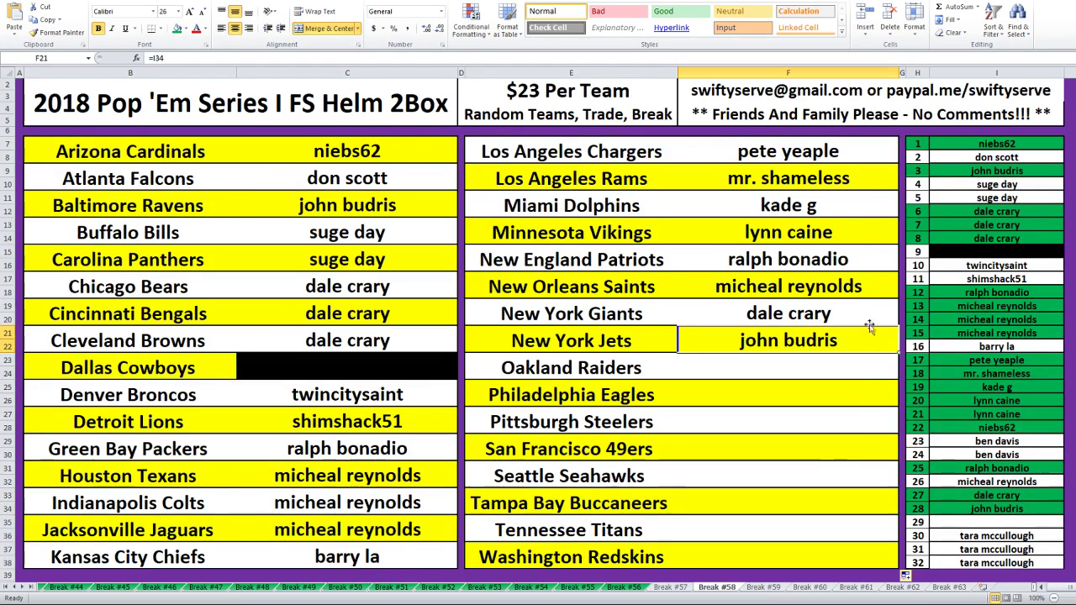
{"action": "left_click", "coordinate": [841, 153]}
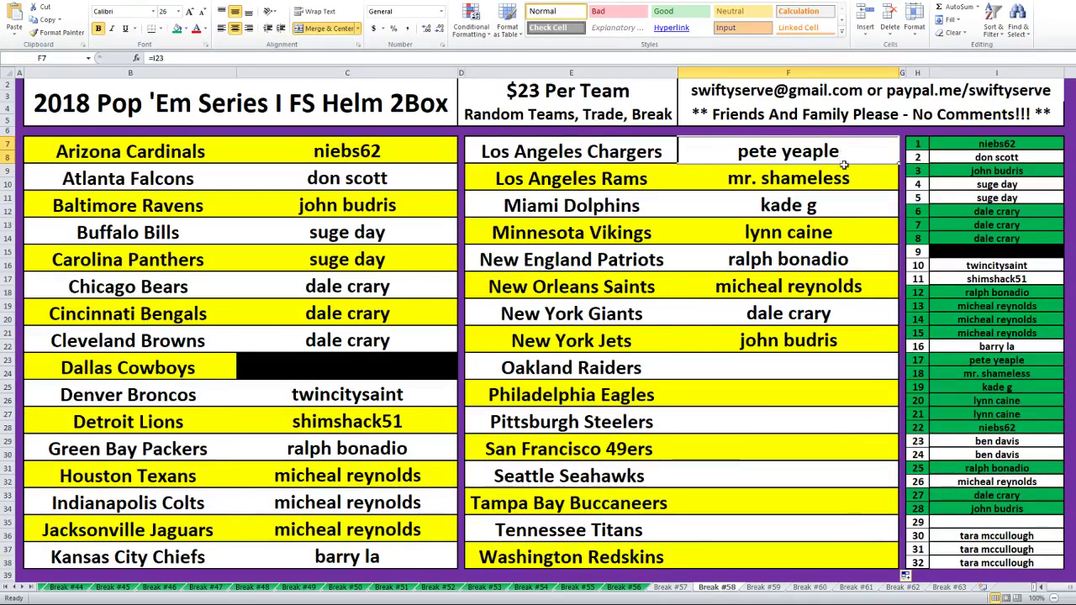
{"action": "key", "text": "Down"}
{"action": "key", "text": "Down"}
{"action": "key", "text": "Down"}
{"action": "key", "text": "Down"}
{"action": "key", "text": "Down"}
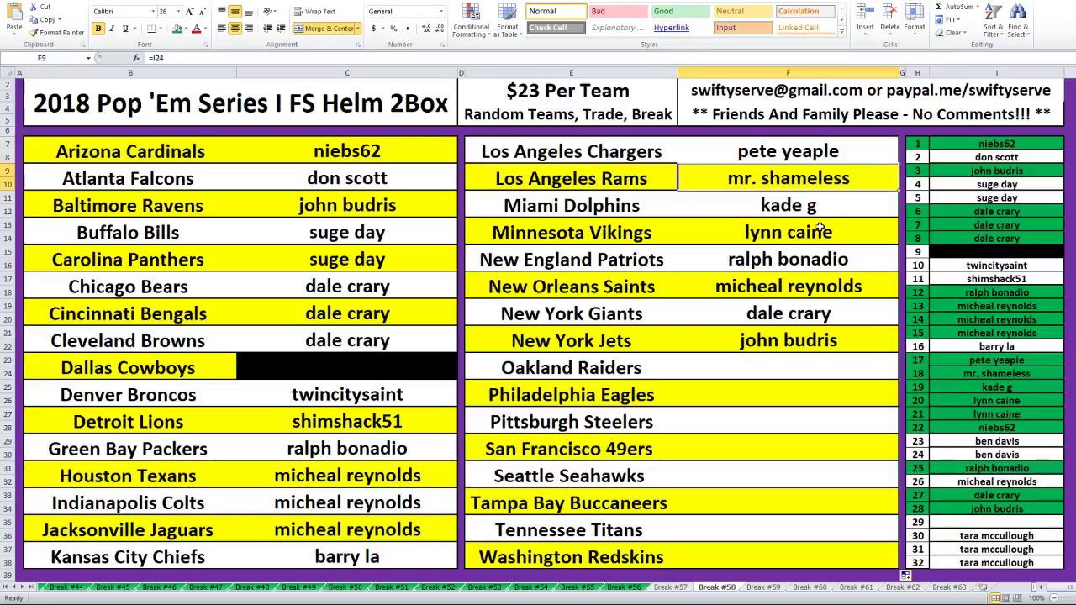
{"action": "key", "text": "Up"}
{"action": "key", "text": "Up"}
{"action": "key", "text": "Up"}
{"action": "key", "text": "Up"}
{"action": "key", "text": "Up"}
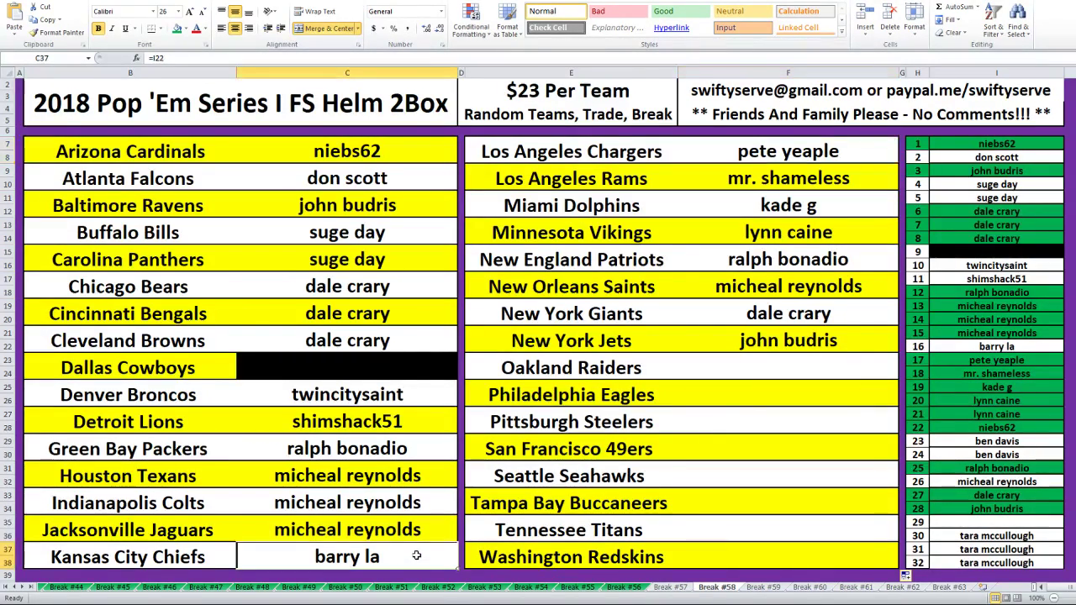
{"action": "key", "text": "Down"}
{"action": "key", "text": "Down"}
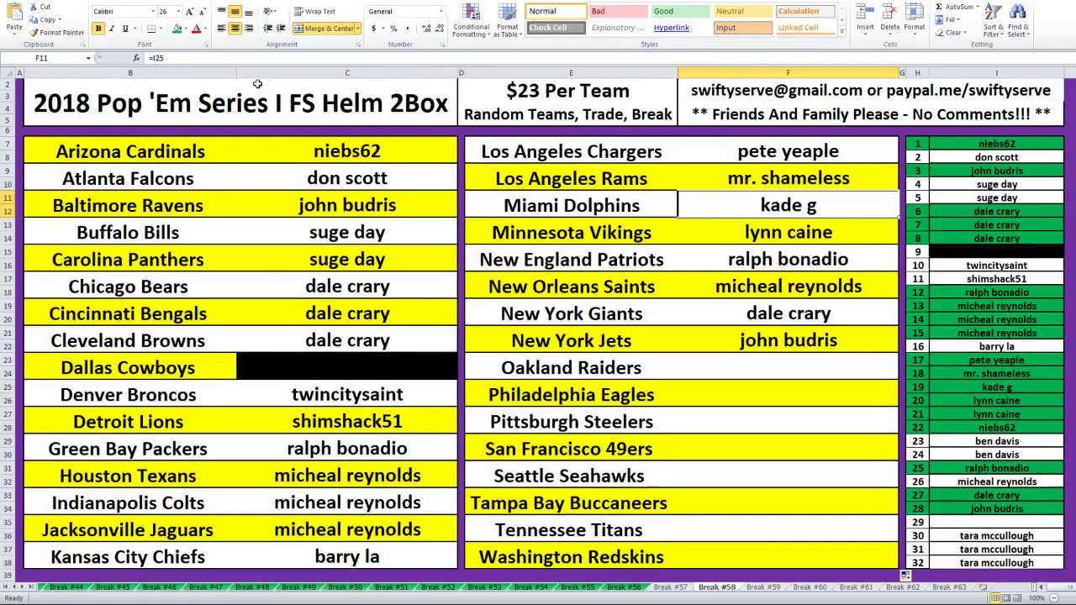
{"action": "key", "text": "Down"}
{"action": "key", "text": "Down"}
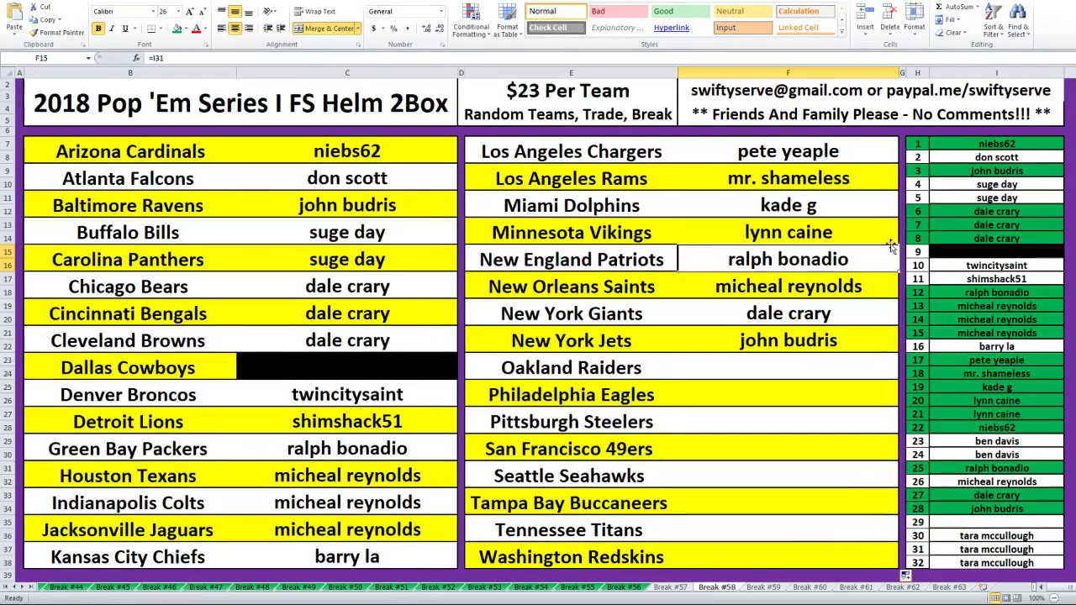
Enter a link formula in F15 pointing to list entry I33
{"action": "type", "text": "="}
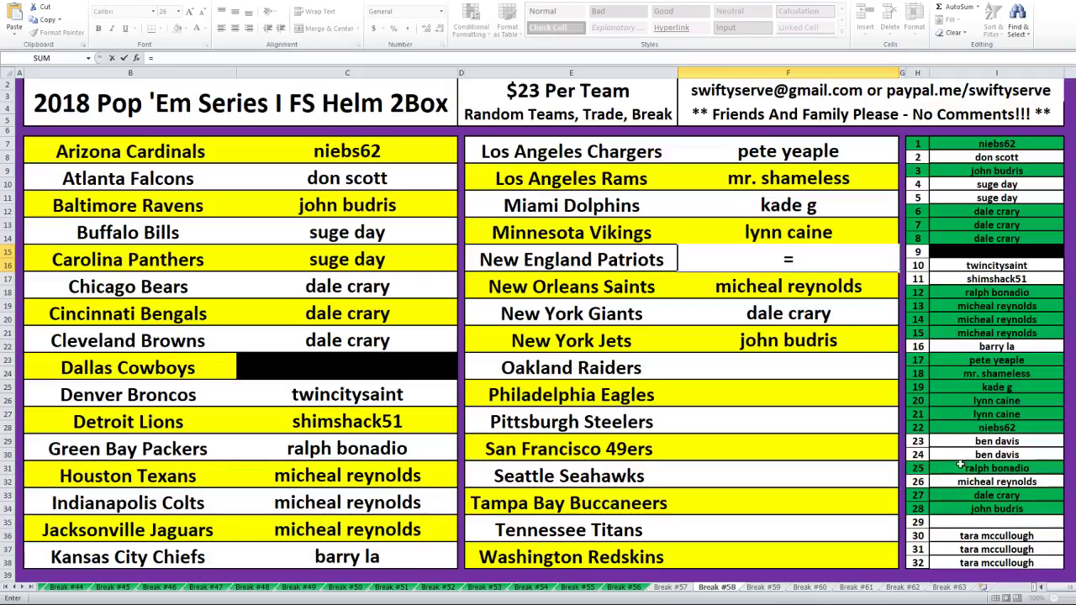
{"action": "left_click", "coordinate": [966, 497]}
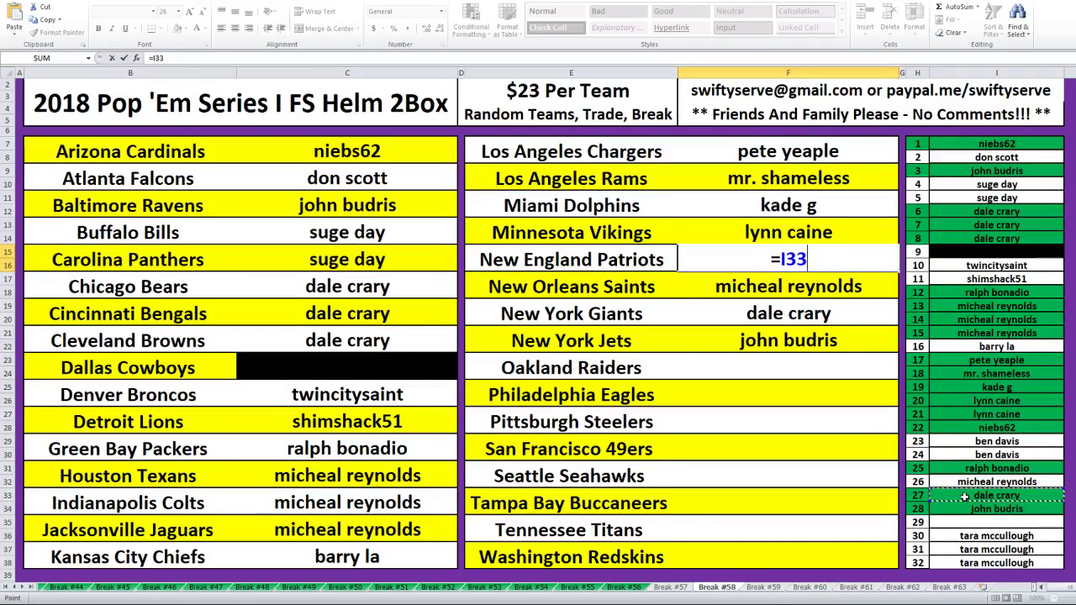
{"action": "key", "text": "Return"}
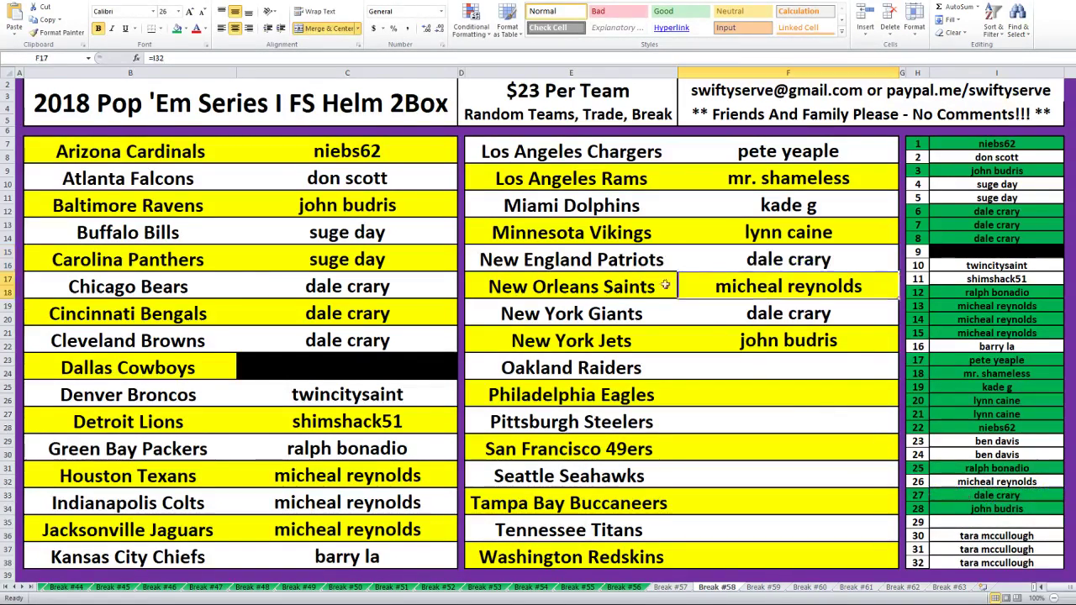
Review the column F buyer formulas from Arizona Cardinals down to New England Patriots in F15
{"action": "left_click", "coordinate": [391, 150]}
{"action": "left_click", "coordinate": [387, 178]}
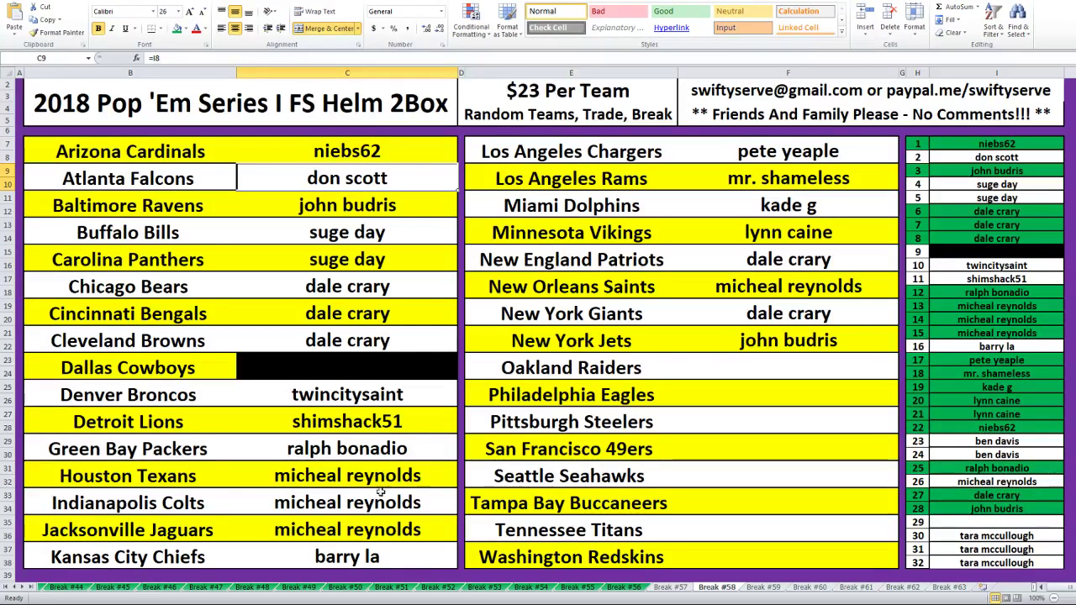
{"action": "left_click", "coordinate": [387, 547]}
{"action": "left_click", "coordinate": [837, 156]}
{"action": "left_click", "coordinate": [837, 174]}
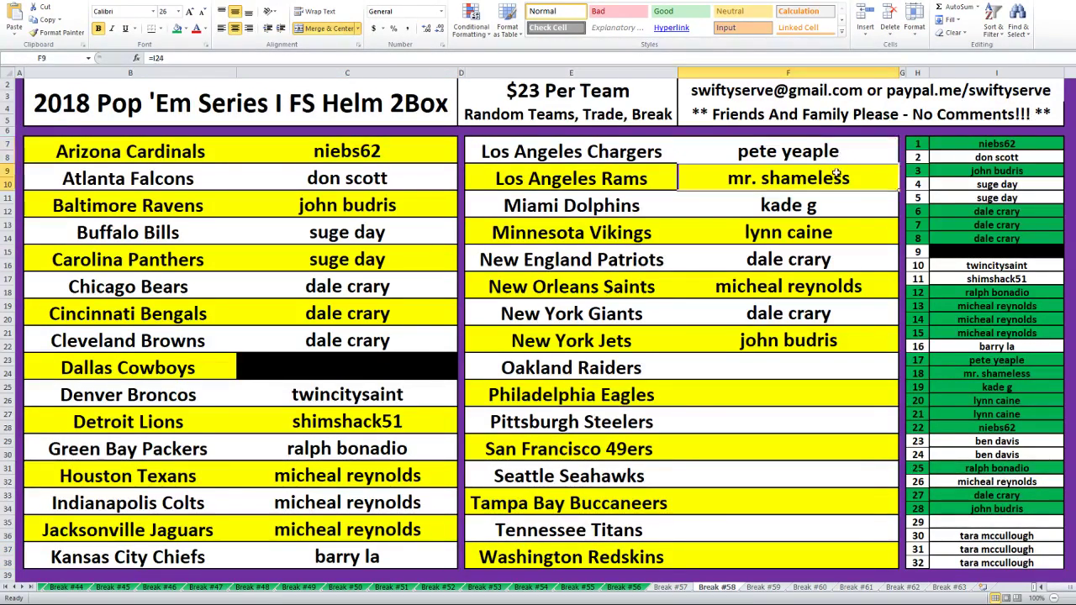
{"action": "left_click", "coordinate": [829, 205]}
{"action": "left_click", "coordinate": [828, 232]}
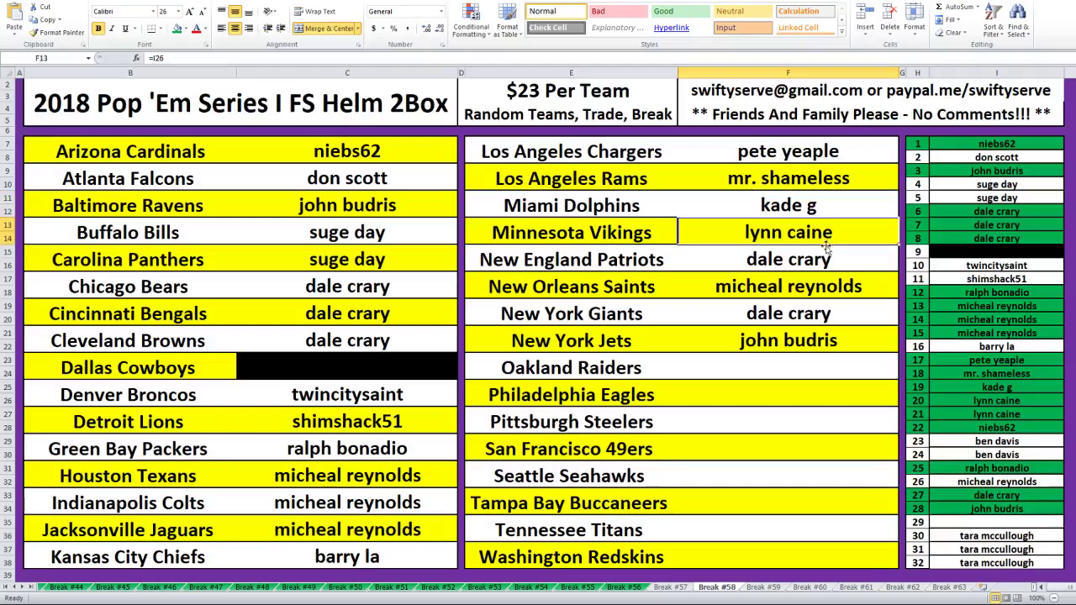
{"action": "left_click", "coordinate": [828, 260]}
Link F15–F25 (New England Patriots to Philadelphia Eagles) to list entries I27–I32
{"action": "type", "text": "="}
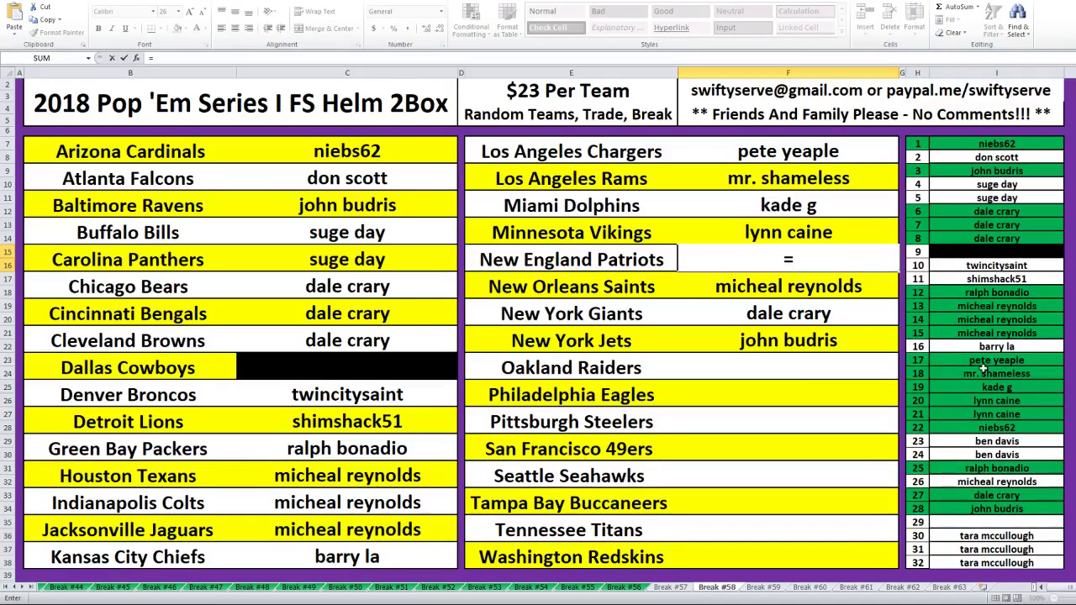
{"action": "left_click", "coordinate": [1000, 412]}
{"action": "key", "text": "Return"}
{"action": "type", "text": "="}
{"action": "left_click", "coordinate": [998, 427]}
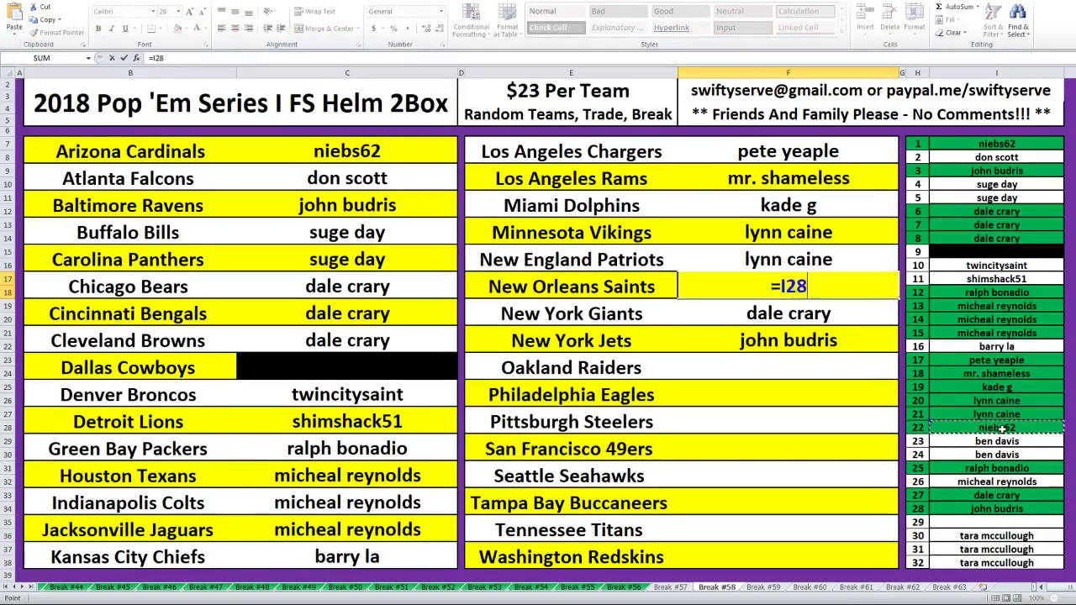
{"action": "key", "text": "Return"}
{"action": "type", "text": "="}
{"action": "left_click", "coordinate": [1000, 441]}
{"action": "key", "text": "Return"}
{"action": "type", "text": "="}
{"action": "left_click", "coordinate": [999, 455]}
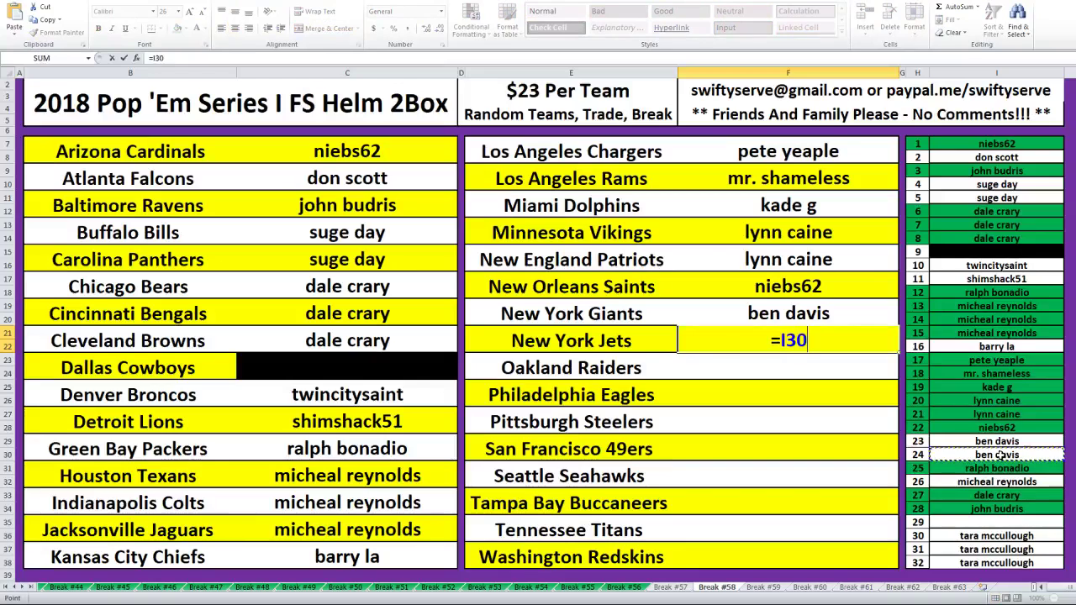
{"action": "key", "text": "Return"}
{"action": "type", "text": "="}
{"action": "left_click", "coordinate": [999, 468]}
{"action": "key", "text": "Return"}
{"action": "type", "text": "="}
{"action": "left_click", "coordinate": [1001, 482]}
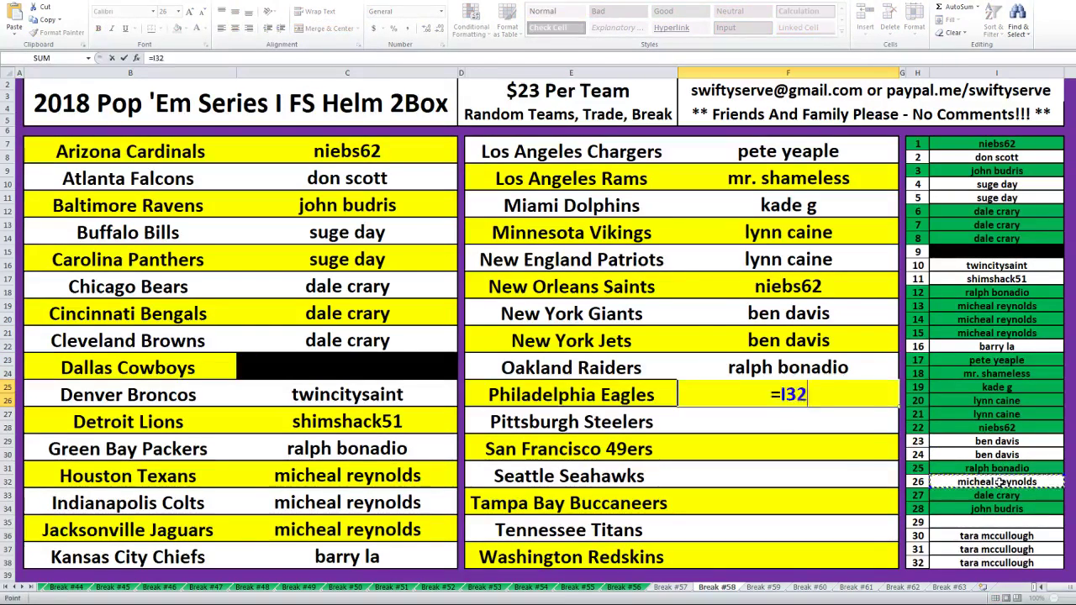
{"action": "key", "text": "Return"}
Link F27–F37 (Pittsburgh Steelers to Washington Redskins) to list entries I33–I38
{"action": "type", "text": "="}
{"action": "left_click", "coordinate": [997, 496]}
{"action": "key", "text": "Return"}
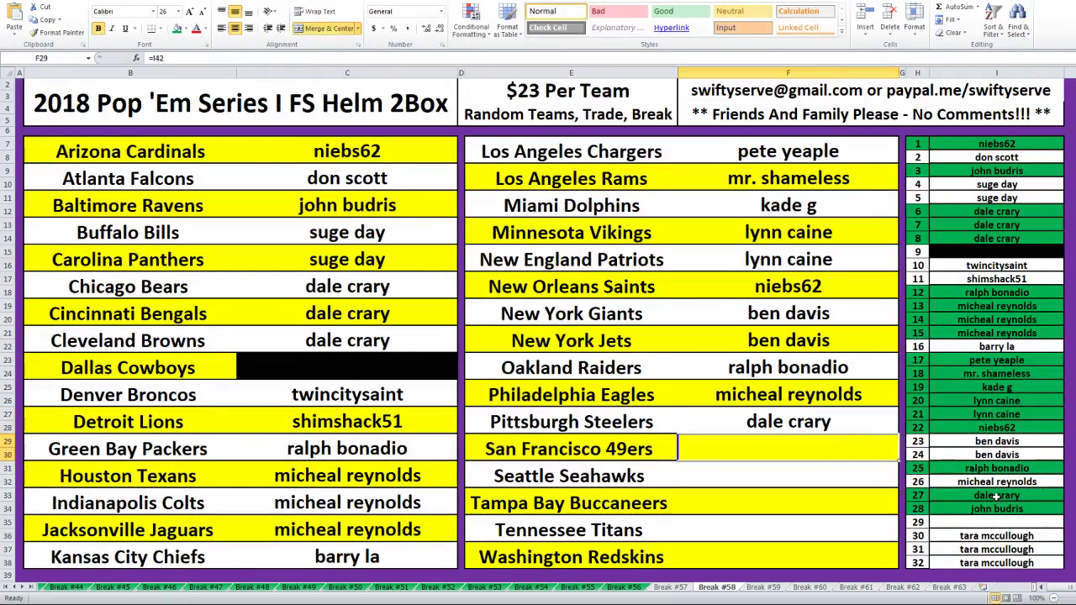
{"action": "type", "text": "="}
{"action": "left_click", "coordinate": [997, 508]}
{"action": "key", "text": "Return"}
{"action": "type", "text": "="}
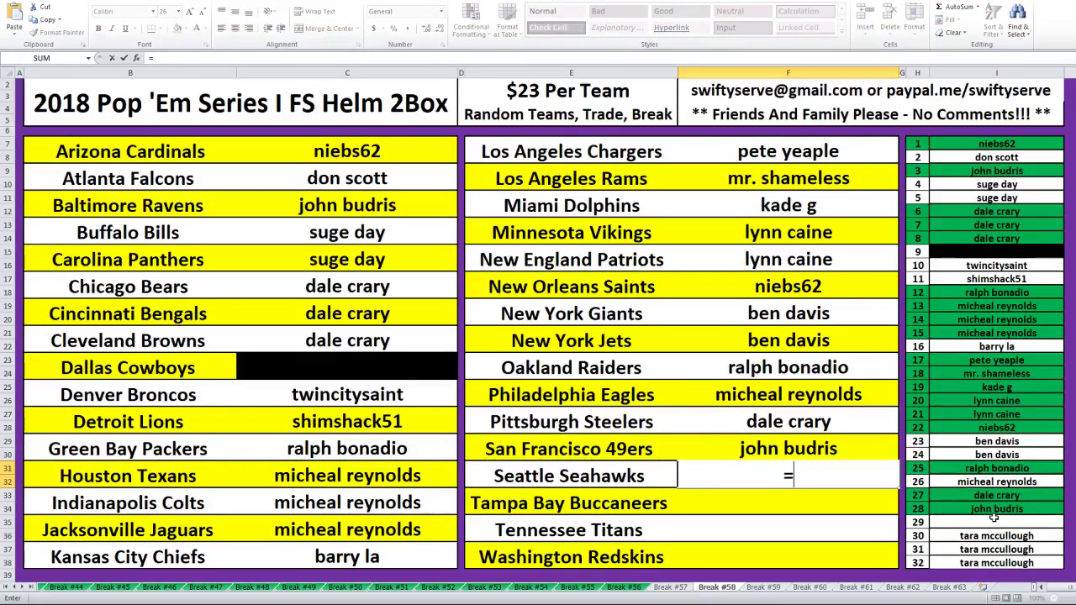
{"action": "left_click", "coordinate": [997, 522]}
{"action": "key", "text": "Return"}
{"action": "type", "text": "="}
{"action": "left_click", "coordinate": [994, 536]}
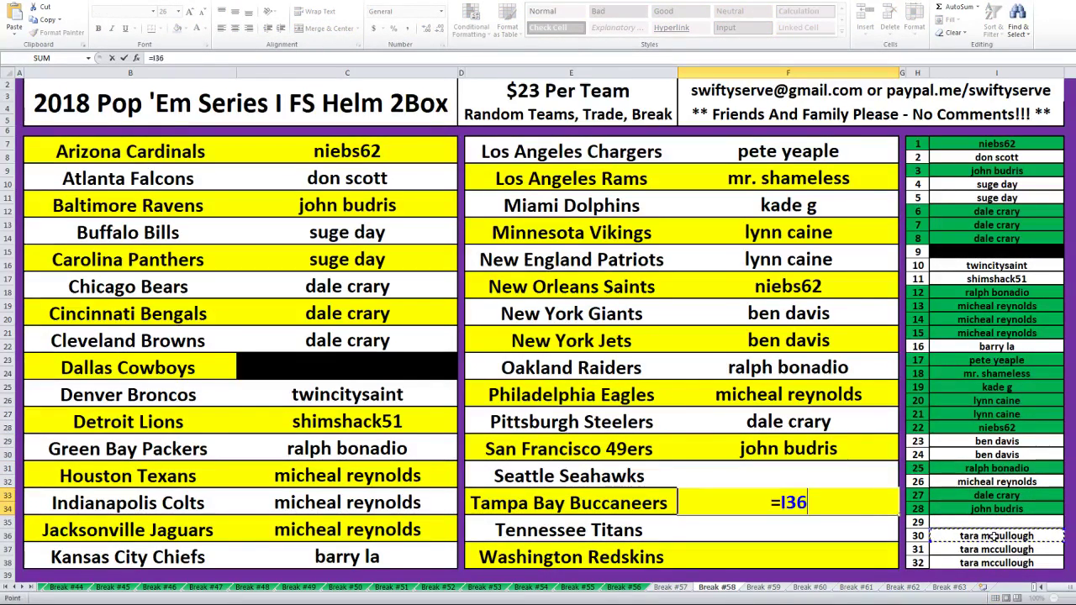
{"action": "key", "text": "Return"}
{"action": "type", "text": "="}
{"action": "left_click", "coordinate": [992, 549]}
{"action": "key", "text": "Return"}
{"action": "type", "text": "="}
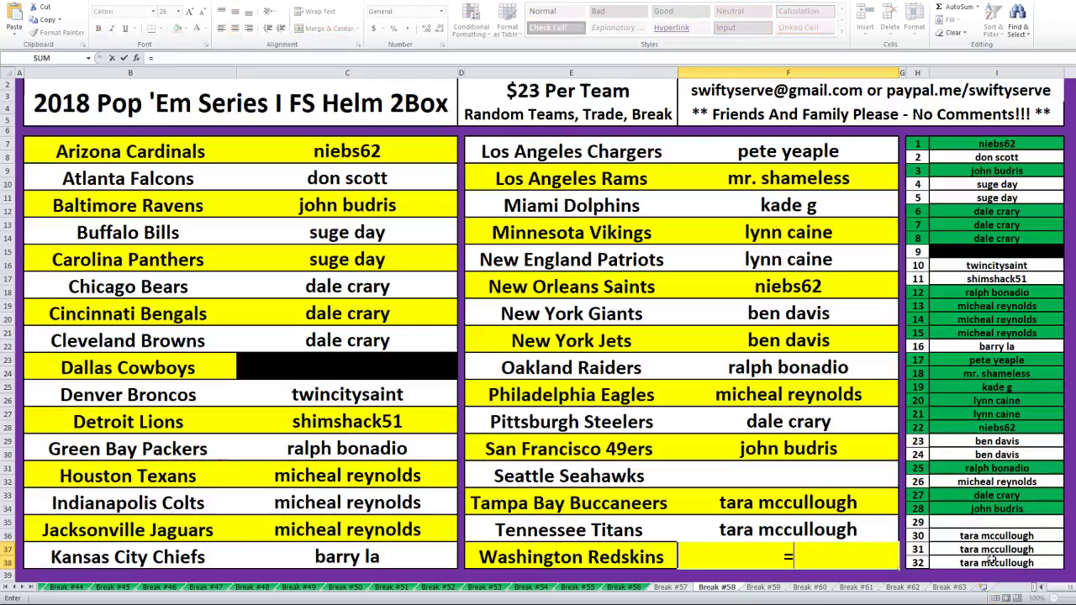
{"action": "left_click", "coordinate": [996, 562]}
{"action": "key", "text": "Return"}
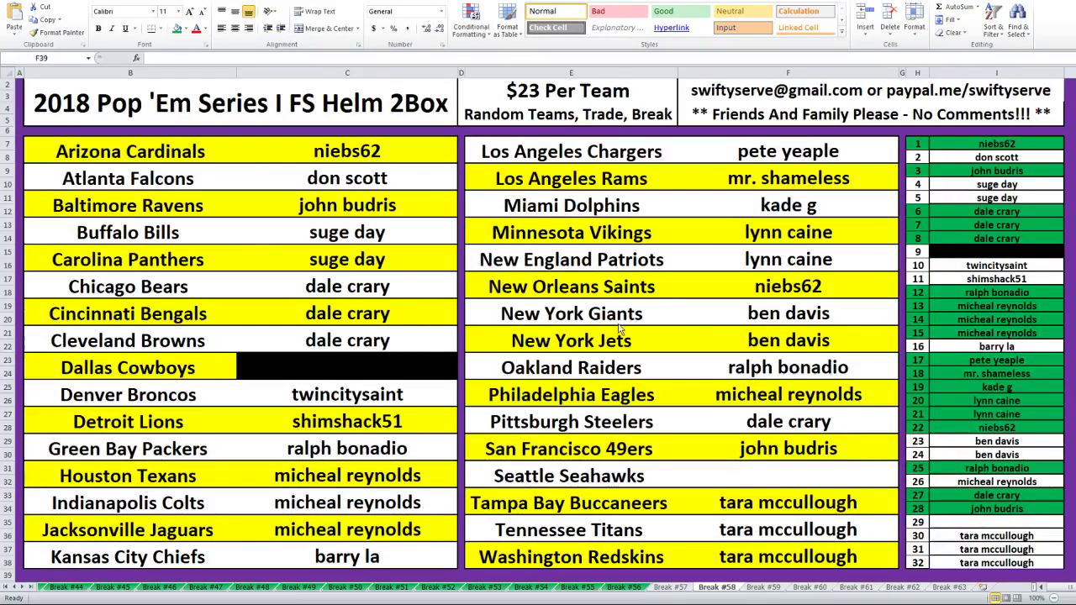
Copy the slot 24 entry, then type the new buyer's name into empty slot 29 (I35)
{"action": "left_click", "coordinate": [1025, 441]}
{"action": "left_click", "coordinate": [1021, 454]}
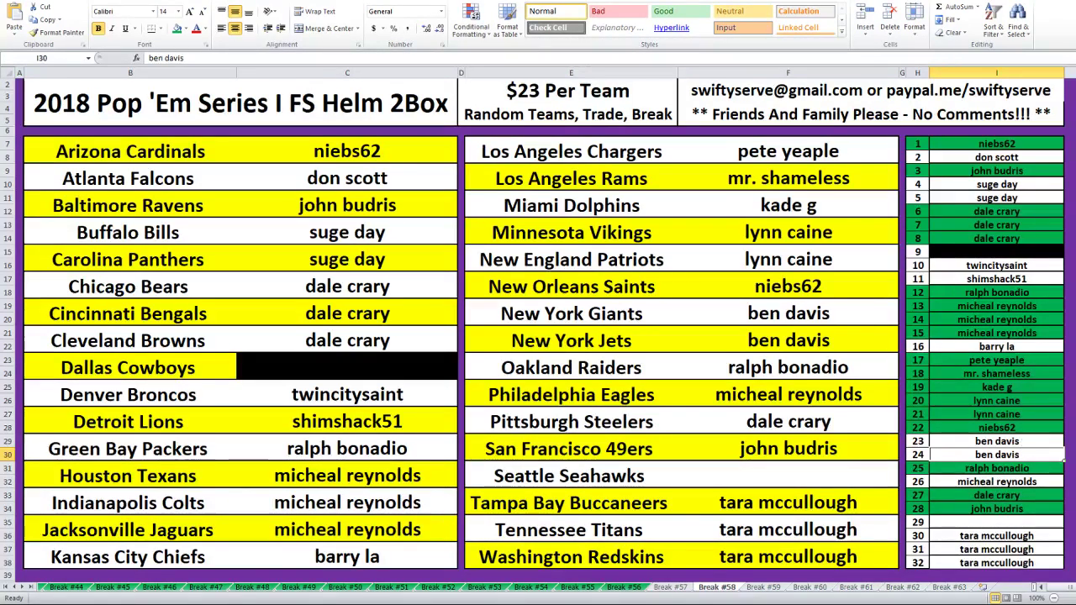
{"action": "key", "text": "ctrl+c"}
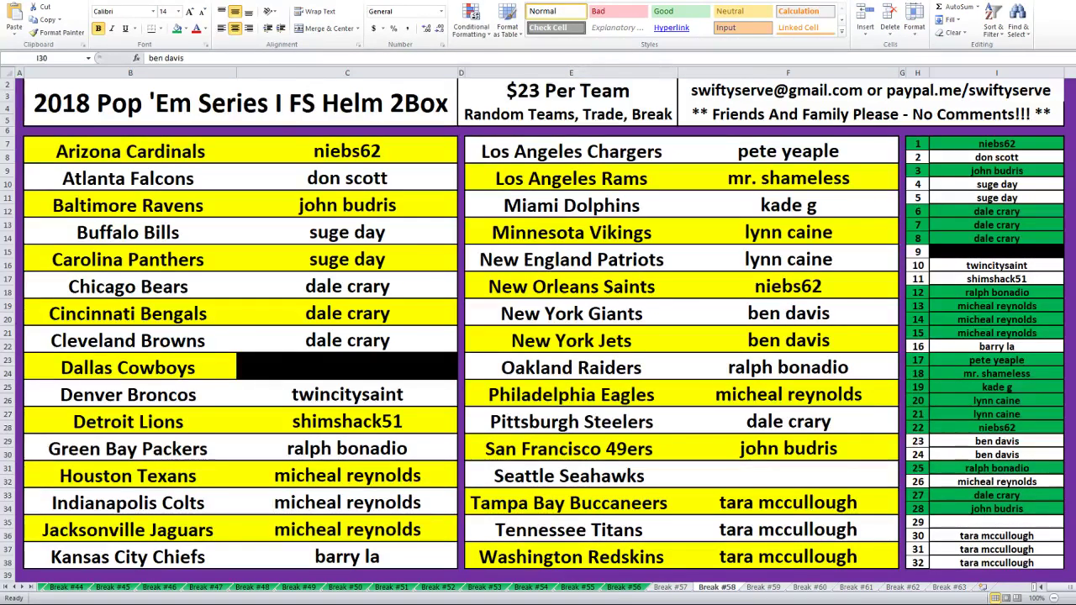
{"action": "left_click", "coordinate": [1013, 523]}
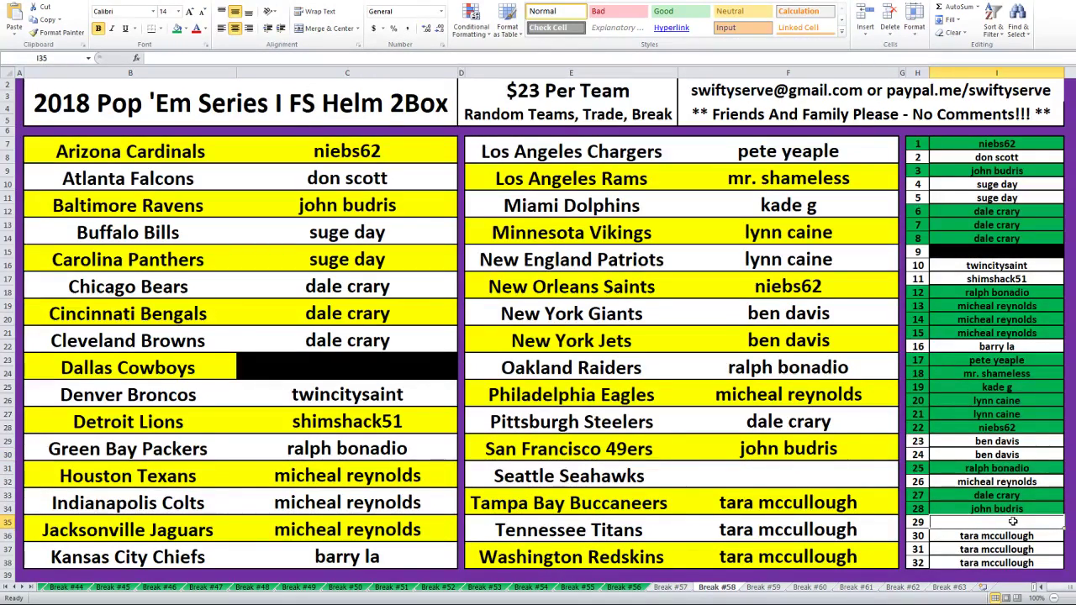
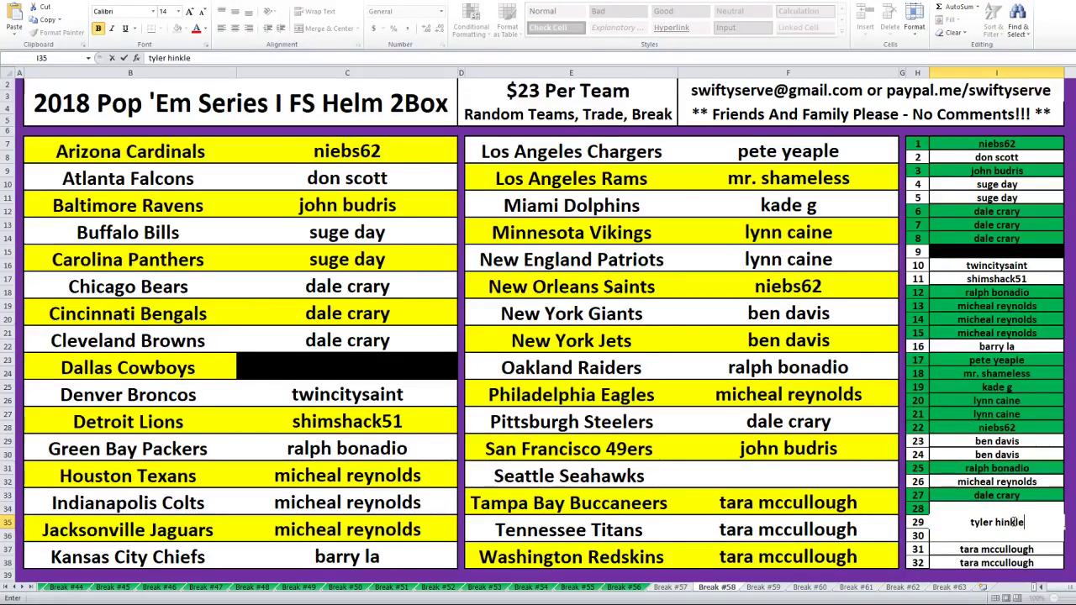
{"action": "key", "text": "Return"}
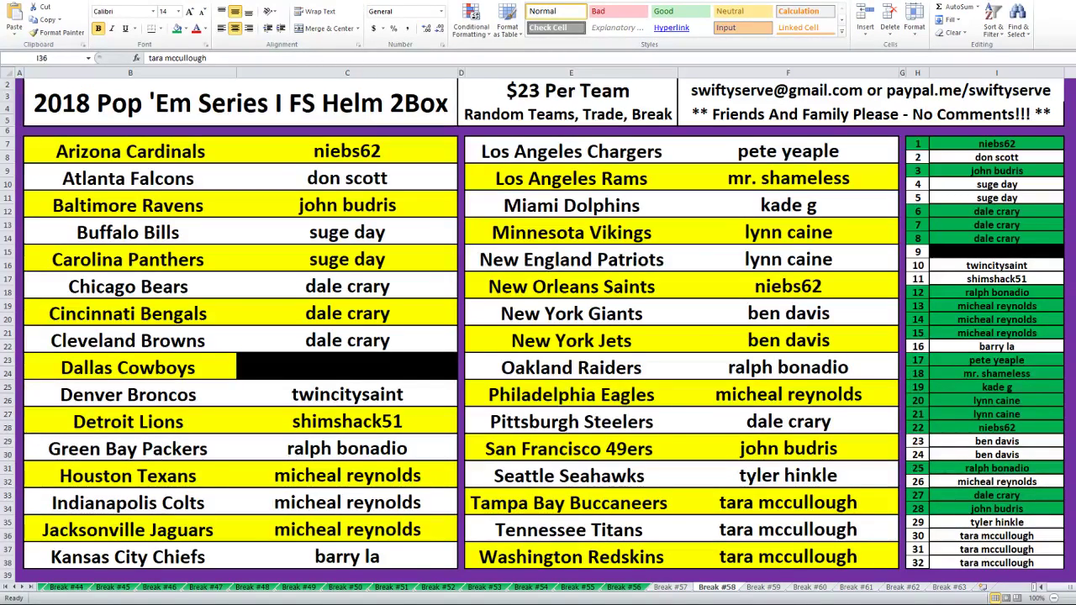
Fill list slots 30–32 (H36:I38) with the green fill color
{"action": "left_click_drag", "start_coordinate": [918, 157], "coordinate": [998, 157]}
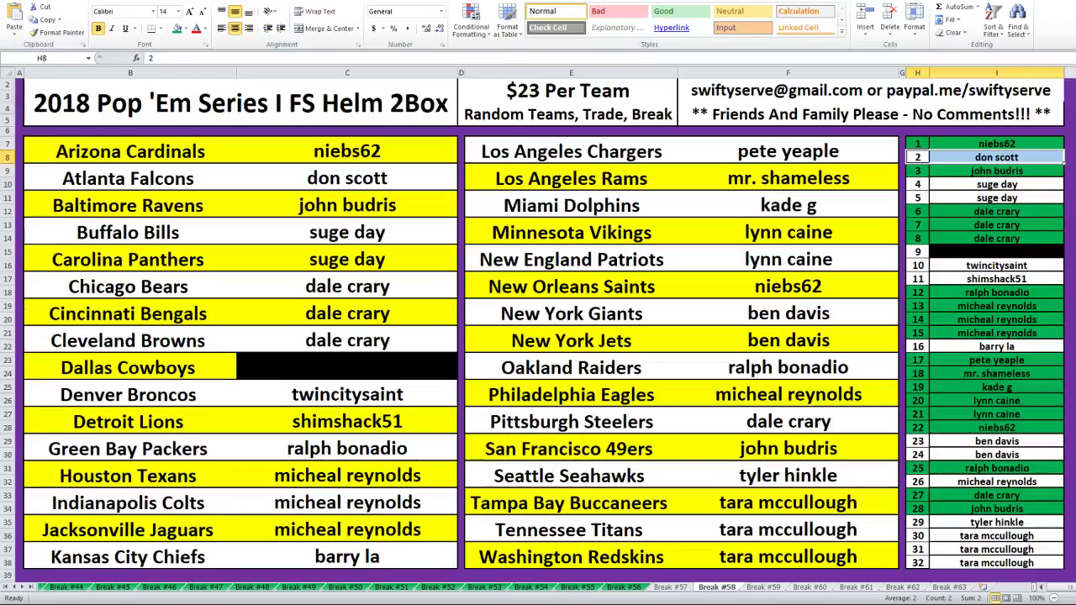
{"action": "key", "text": "alt+Tab"}
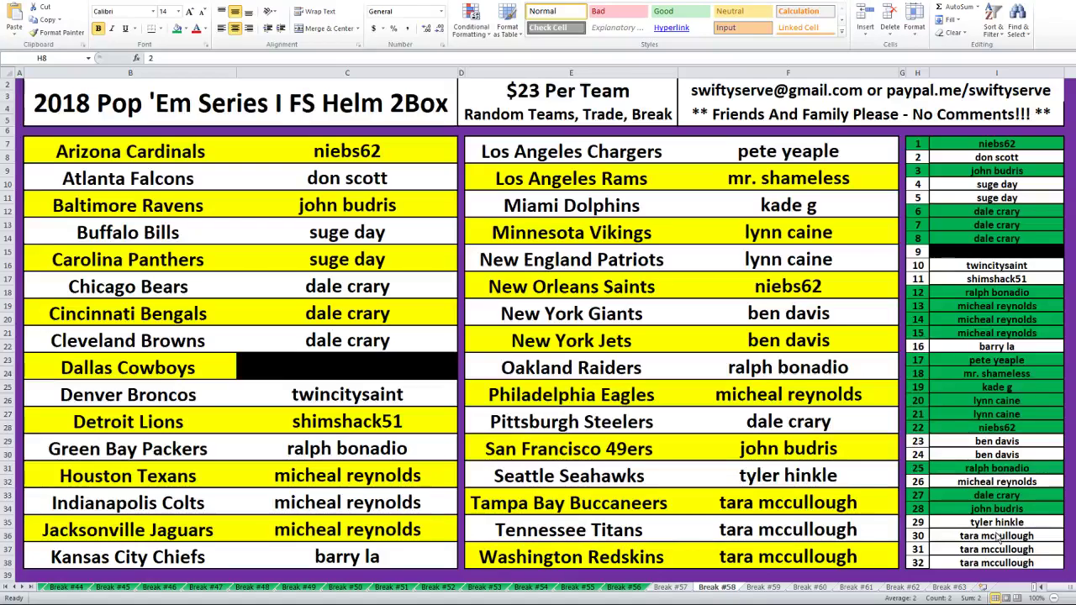
{"action": "left_click_drag", "start_coordinate": [925, 536], "coordinate": [1034, 562]}
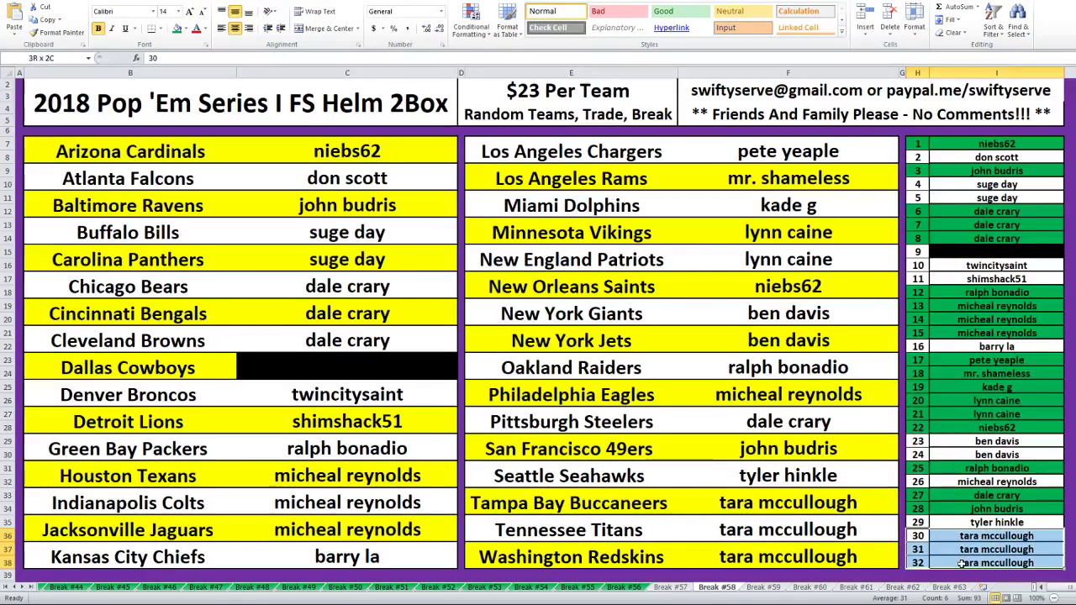
{"action": "left_click", "coordinate": [178, 29]}
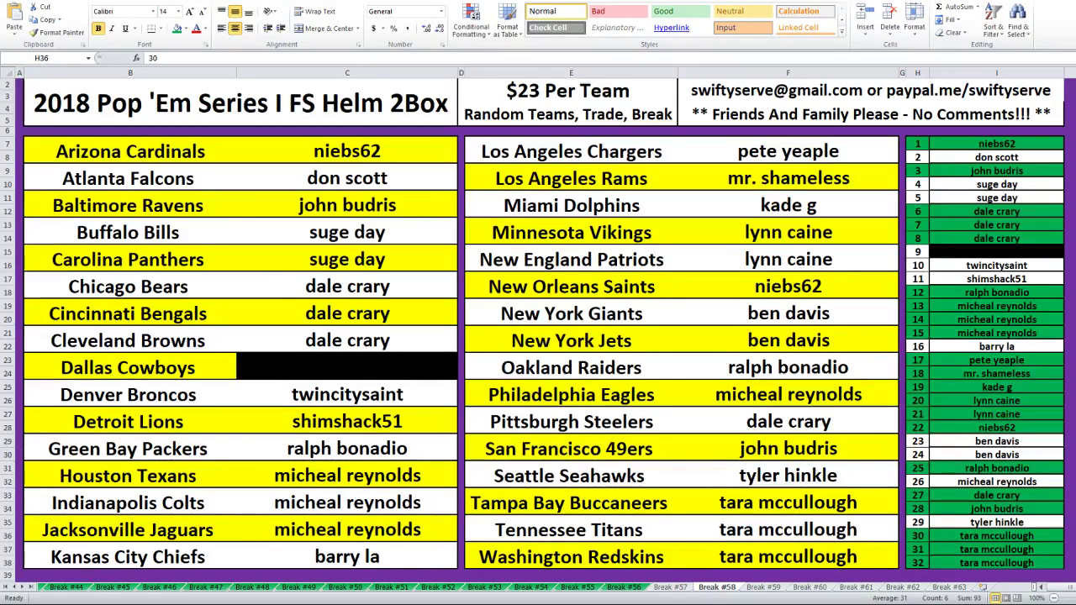
Shade list slot 2 and entries 4, 5 and 11 green
{"action": "key", "text": "alt+Tab"}
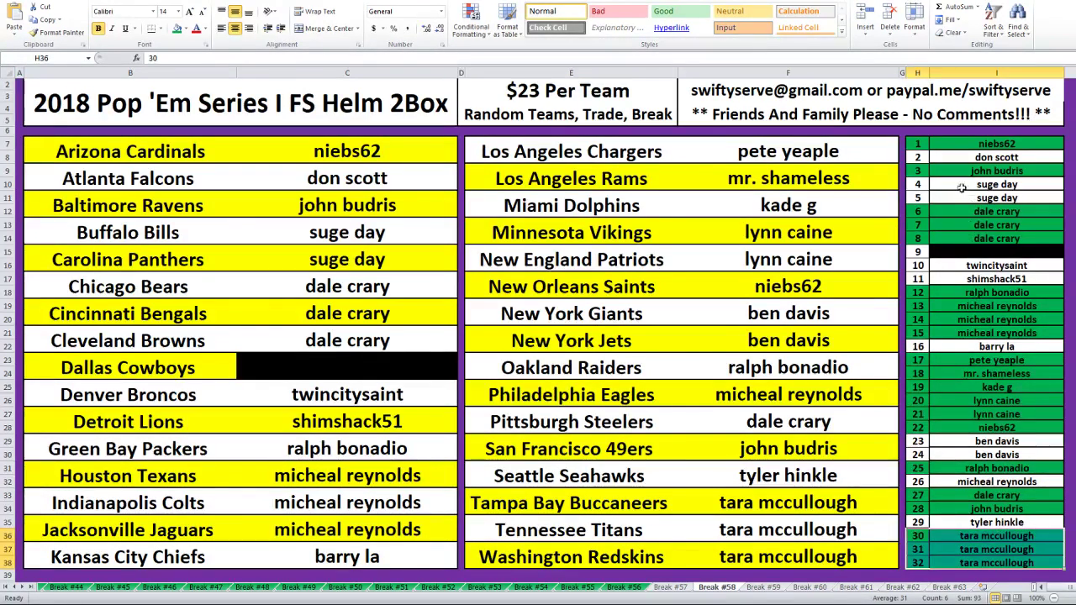
{"action": "left_click_drag", "start_coordinate": [918, 158], "coordinate": [1009, 157]}
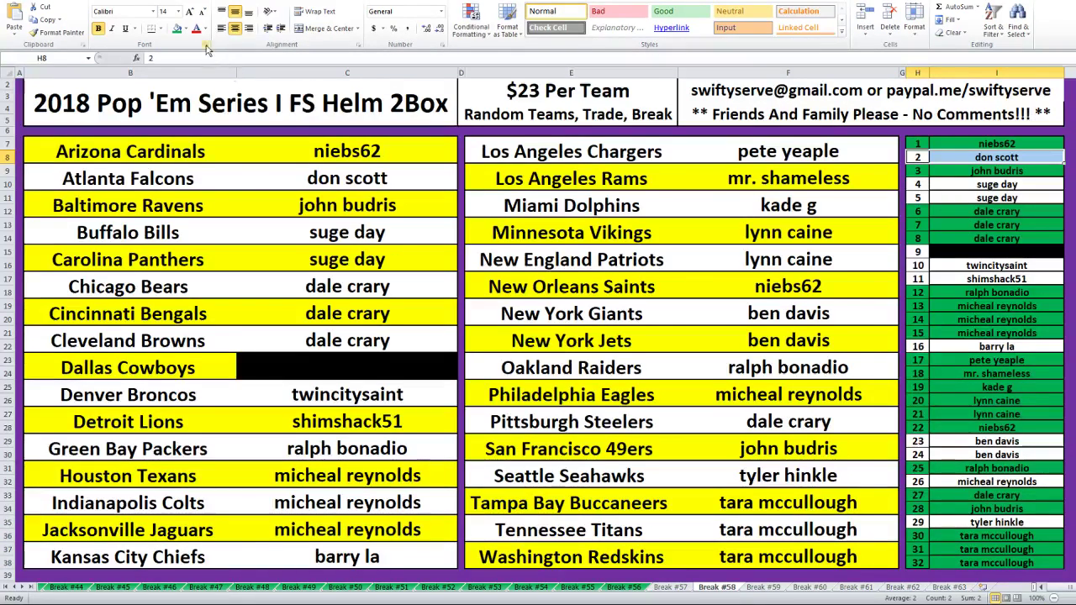
{"action": "left_click", "coordinate": [176, 29]}
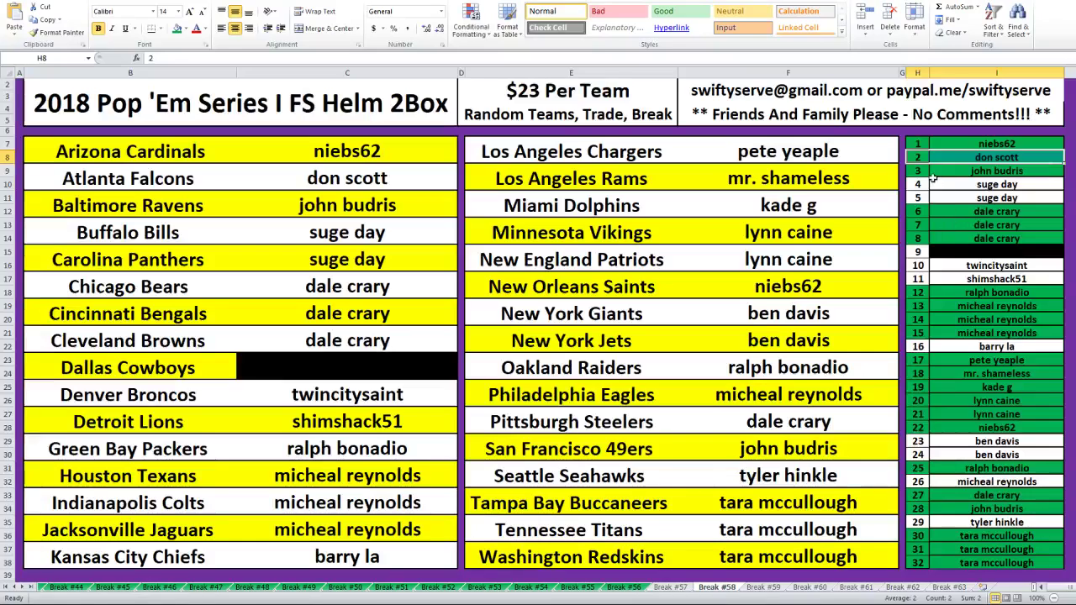
{"action": "left_click_drag", "start_coordinate": [931, 184], "coordinate": [963, 210]}
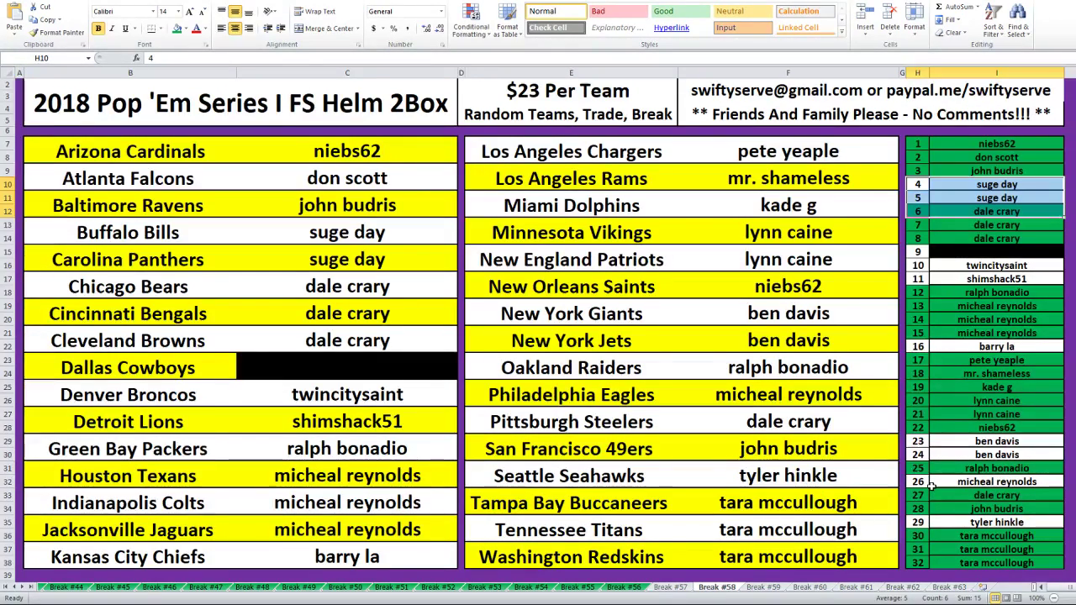
{"action": "left_click_drag", "start_coordinate": [922, 278], "coordinate": [948, 279], "text": "ctrl"}
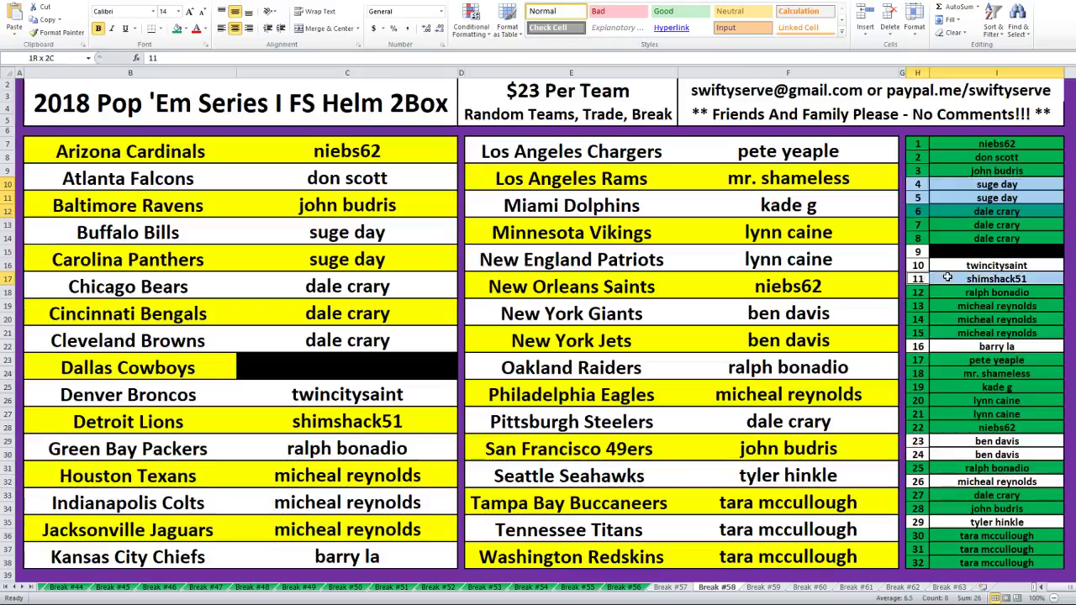
{"action": "left_click", "coordinate": [177, 28]}
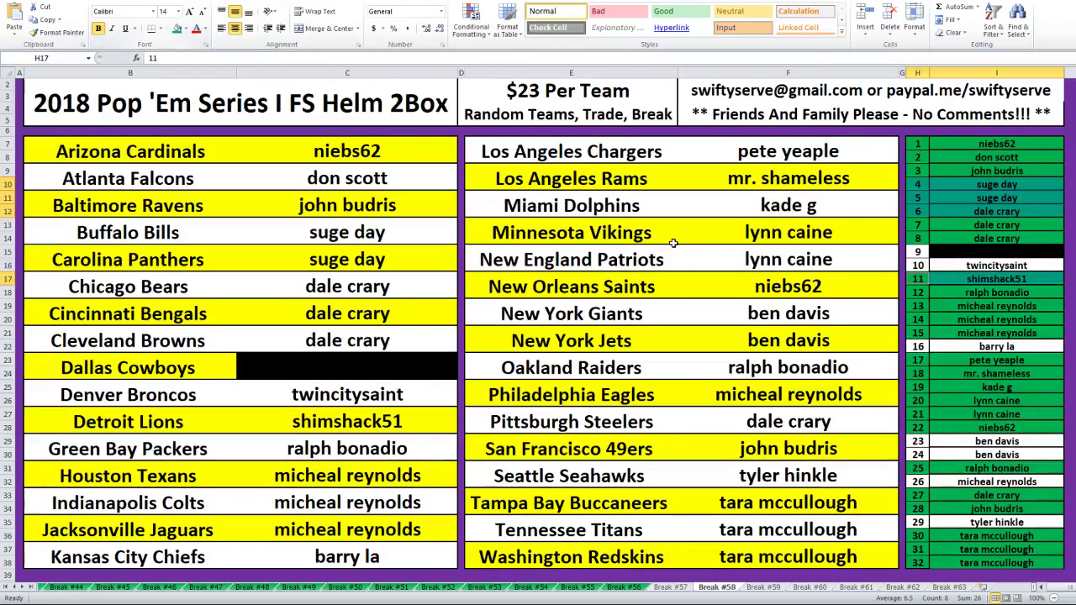
Shade entries 10, 16, 23, 24 and 29 green, using F4 to repeat the fill
{"action": "left_click_drag", "start_coordinate": [954, 267], "coordinate": [919, 265]}
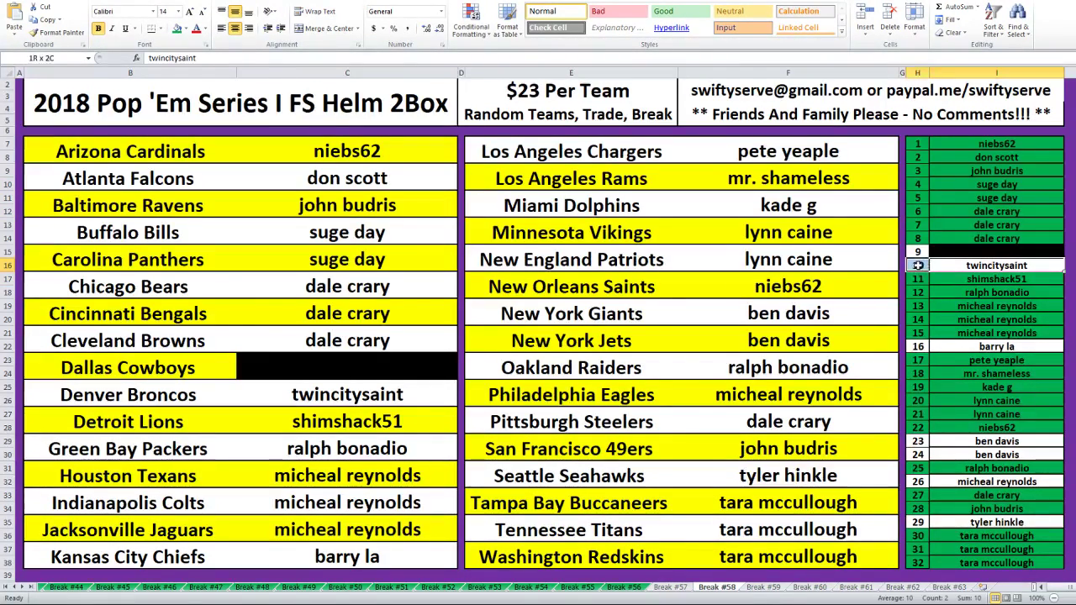
{"action": "left_click", "coordinate": [178, 28]}
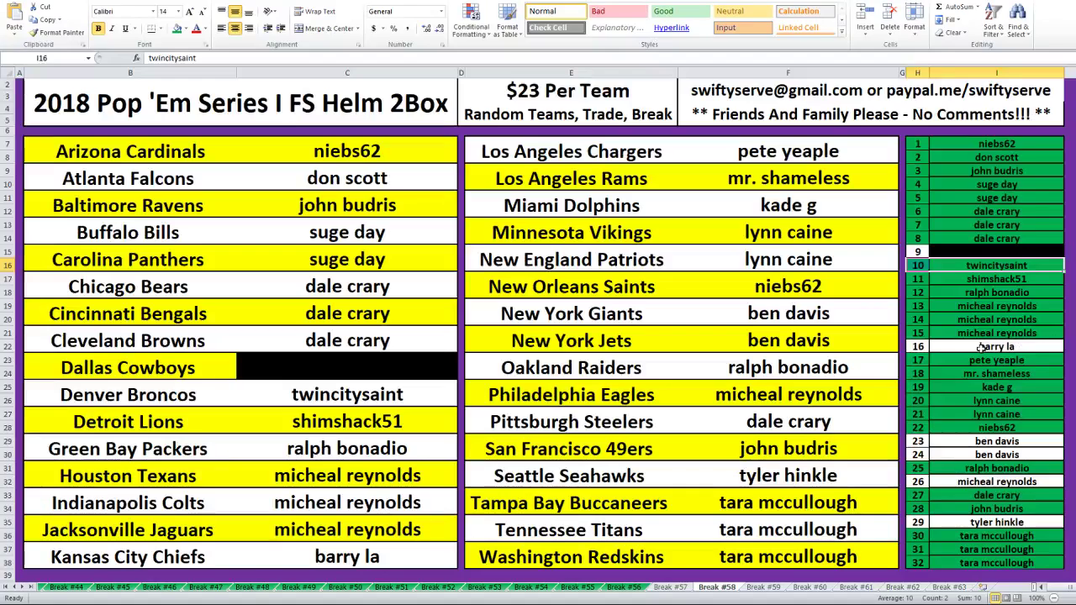
{"action": "left_click_drag", "start_coordinate": [924, 350], "coordinate": [983, 349]}
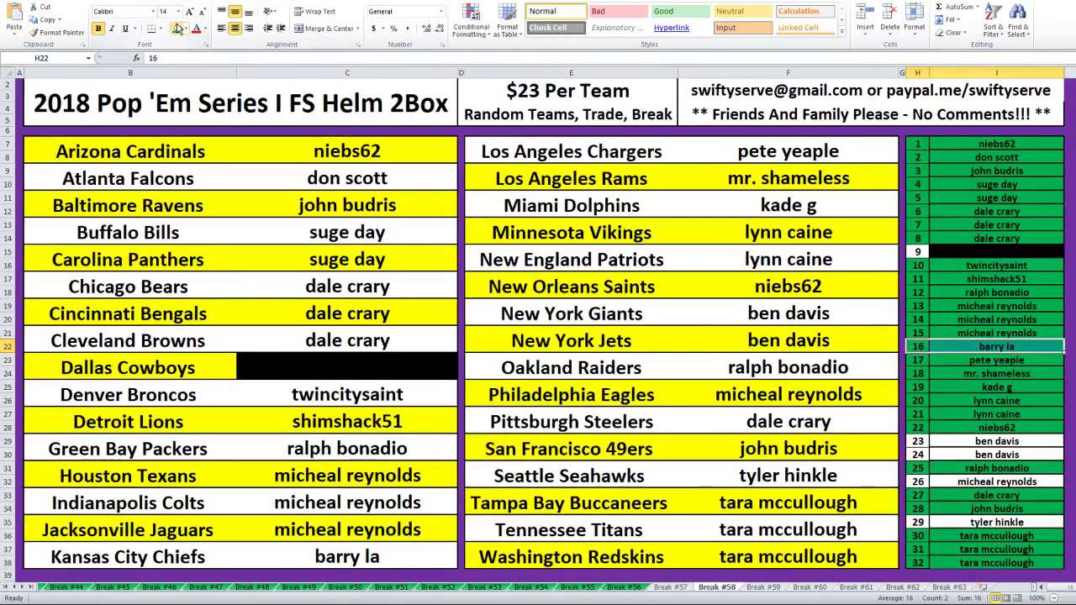
{"action": "key", "text": "F4"}
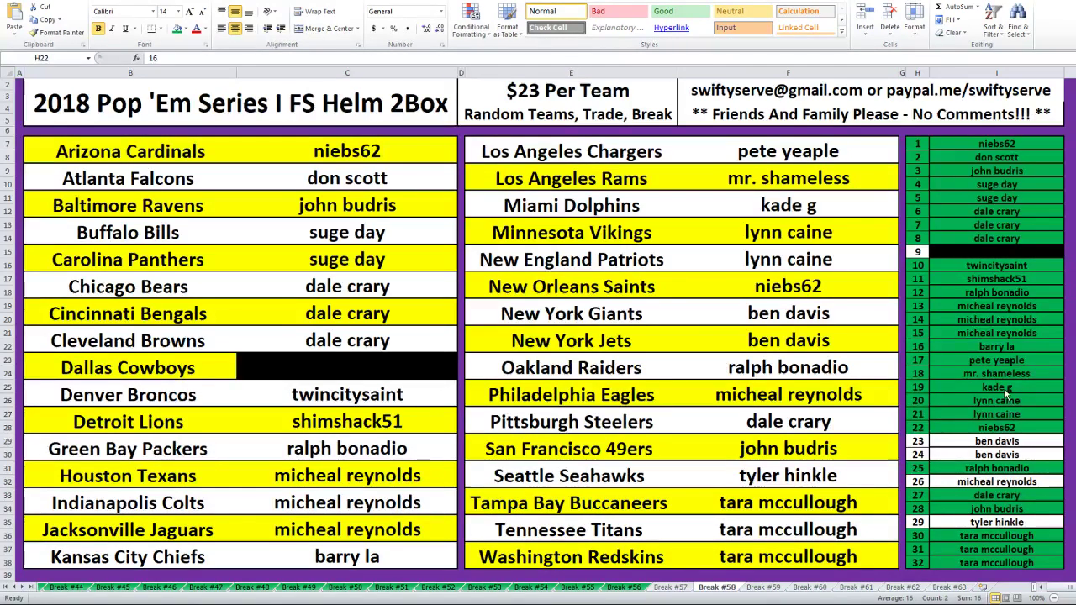
{"action": "left_click_drag", "start_coordinate": [928, 441], "coordinate": [950, 454]}
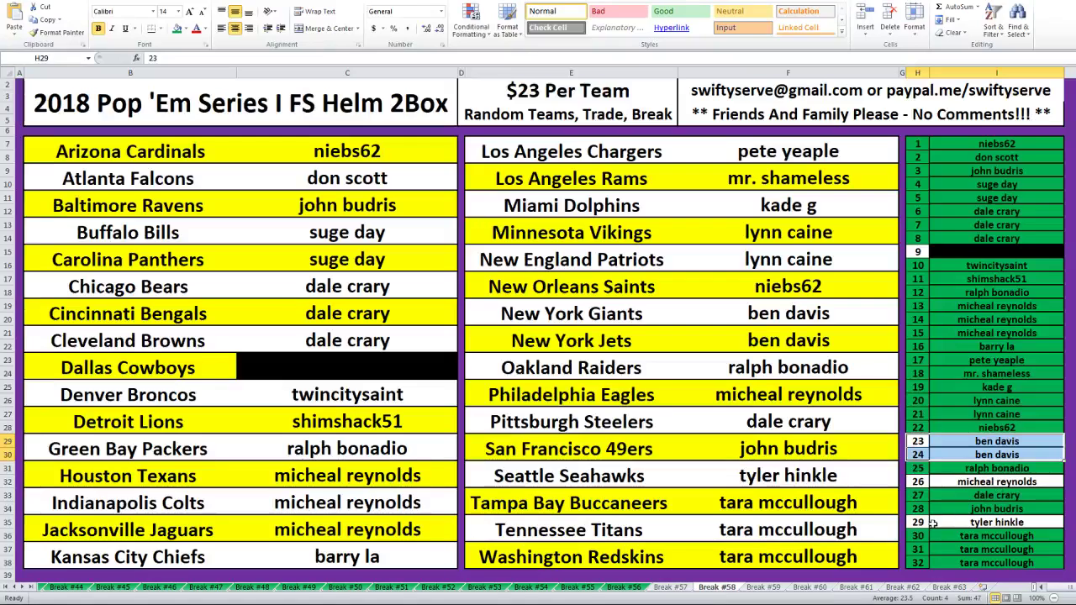
{"action": "left_click_drag", "start_coordinate": [925, 524], "coordinate": [963, 523]}
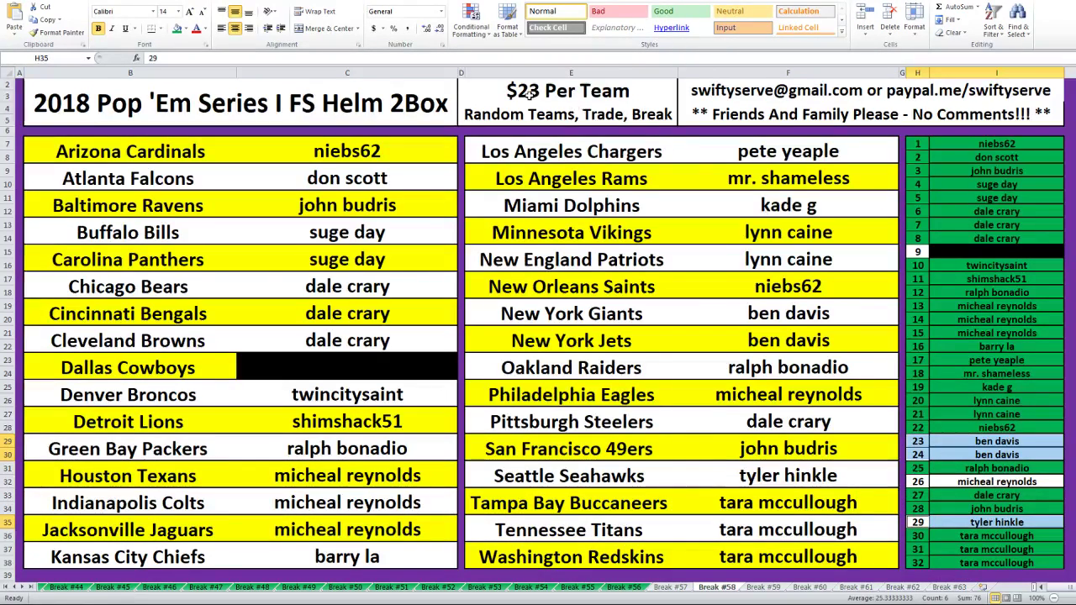
{"action": "left_click", "coordinate": [178, 28]}
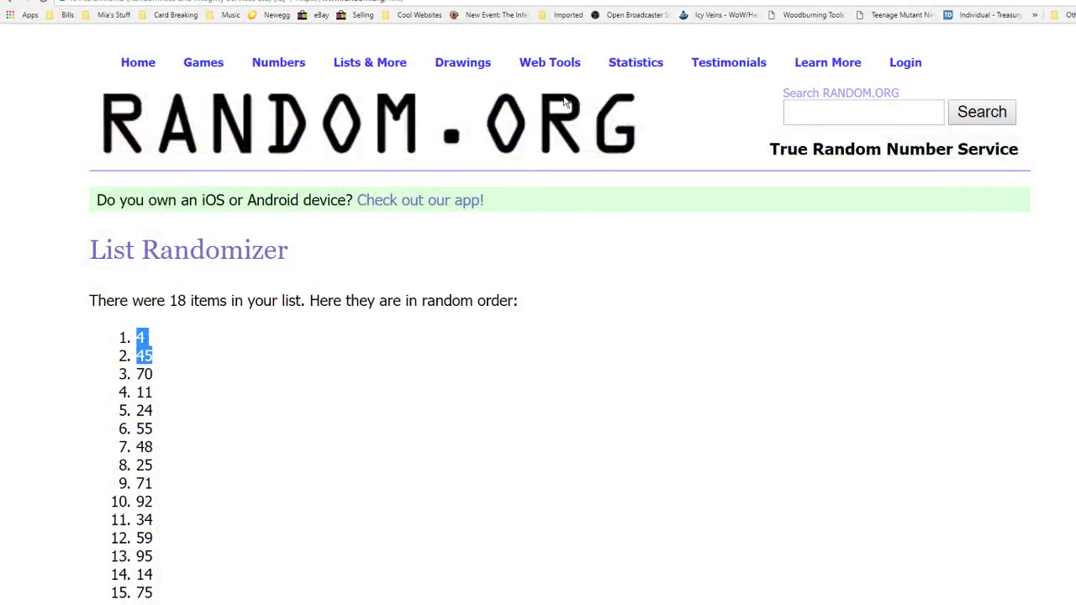
Open RANDOM.ORG's List Randomizer and start copying the column I buyer names, then cancel
{"action": "mouse_move", "coordinate": [381, 71]}
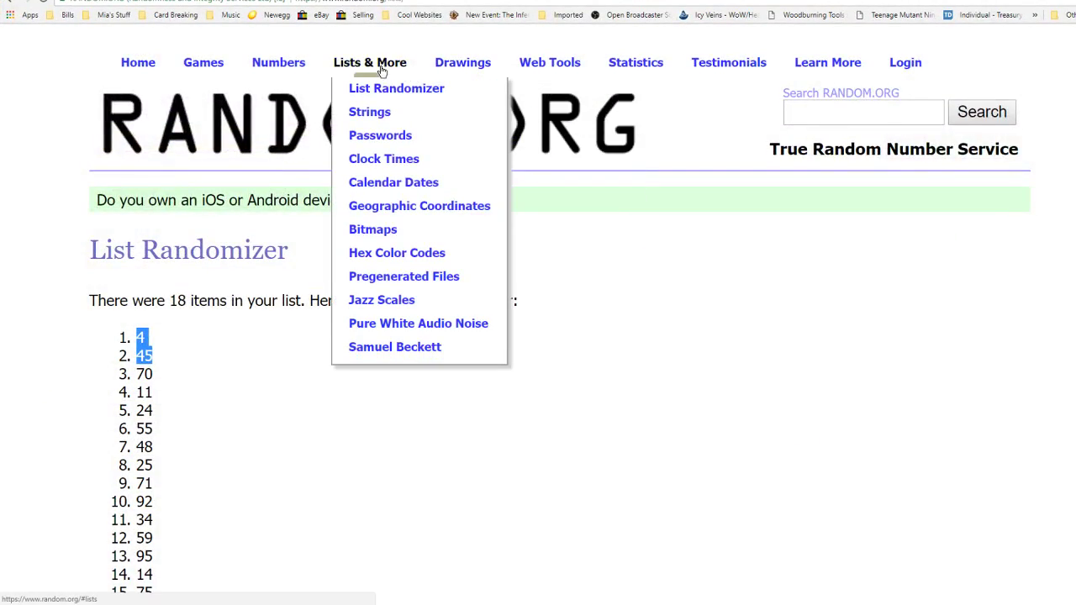
{"action": "left_click", "coordinate": [385, 91]}
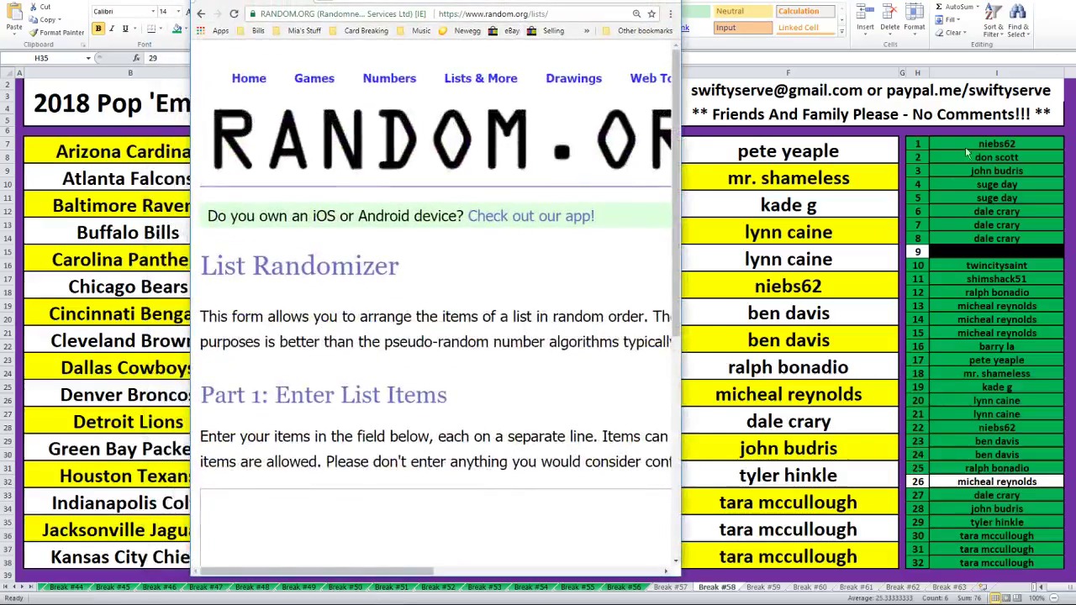
{"action": "left_click_drag", "start_coordinate": [967, 151], "coordinate": [1014, 562]}
{"action": "key", "text": "ctrl+c"}
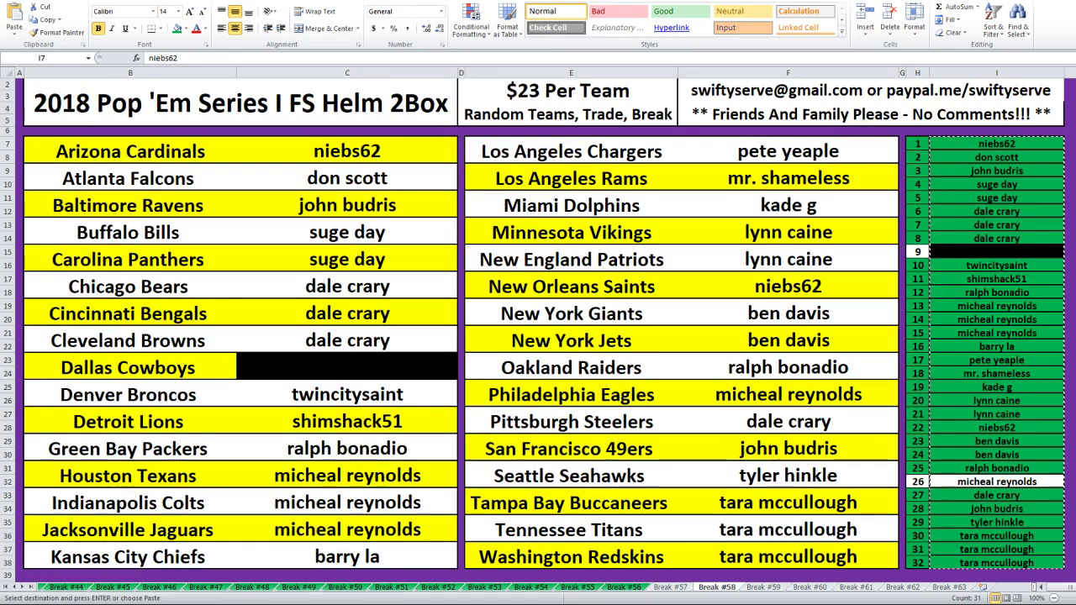
{"action": "left_click_drag", "start_coordinate": [918, 482], "coordinate": [992, 482]}
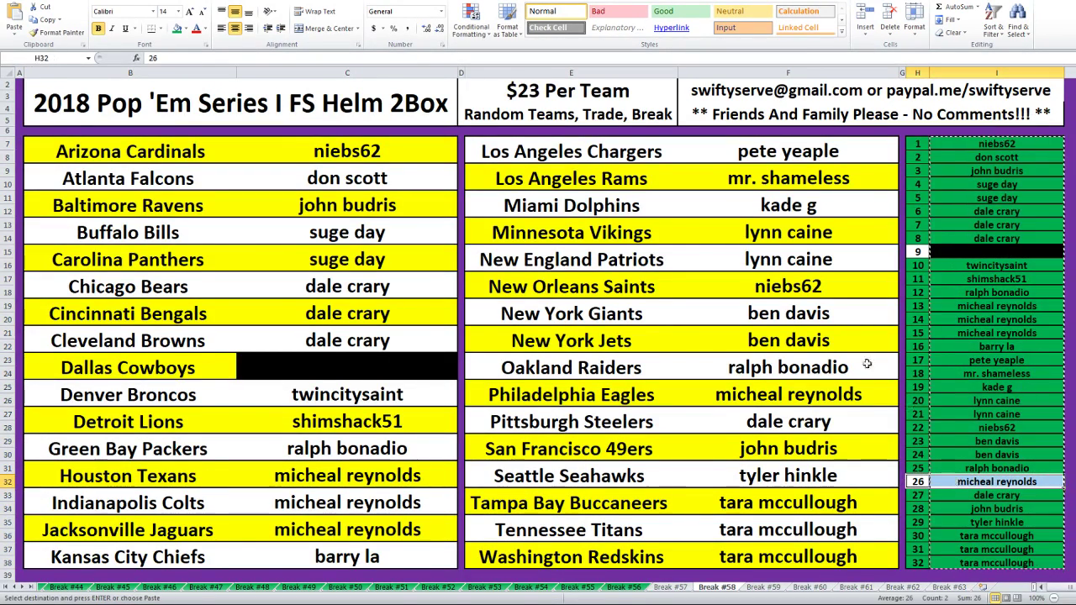
{"action": "key", "text": "Escape"}
{"action": "left_click", "coordinate": [1013, 496]}
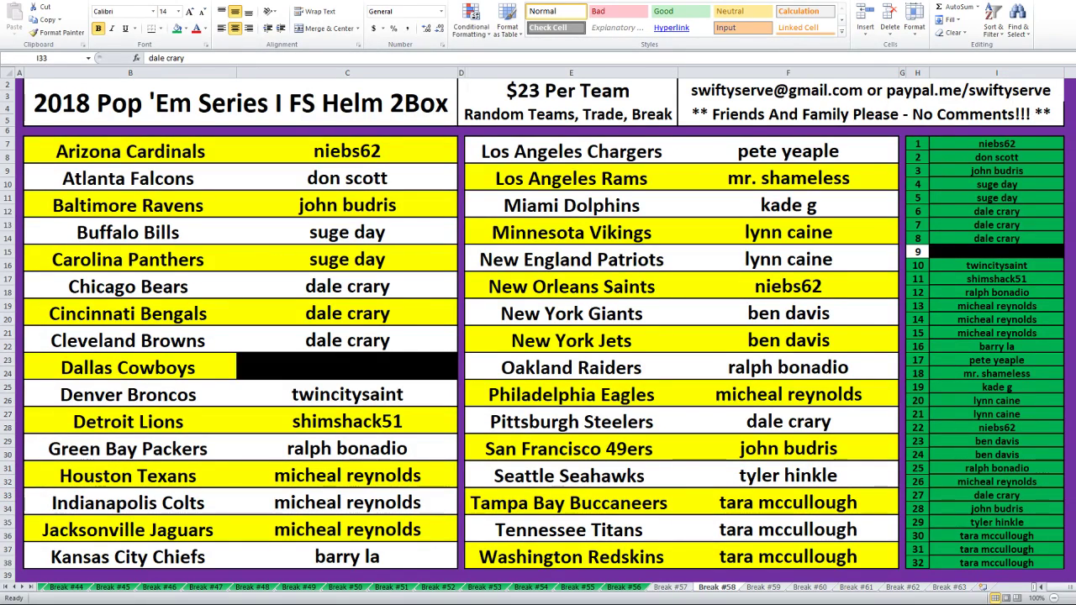
Copy buyer names I7:I38 from Excel and paste them into the List Randomizer box
{"action": "key", "text": "alt+Tab"}
{"action": "scroll", "coordinate": [537, 341], "scroll_direction": "down", "scroll_amount": 3}
{"action": "left_click", "coordinate": [436, 266]}
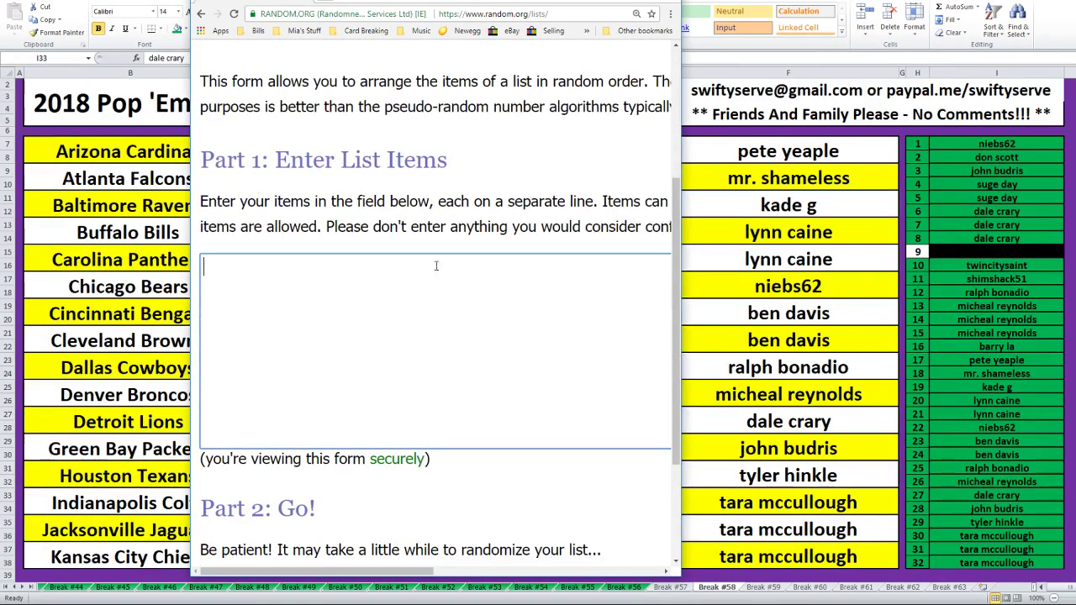
{"action": "key", "text": "alt+Tab"}
{"action": "left_click_drag", "start_coordinate": [998, 144], "coordinate": [1000, 557]}
{"action": "key", "text": "ctrl+c"}
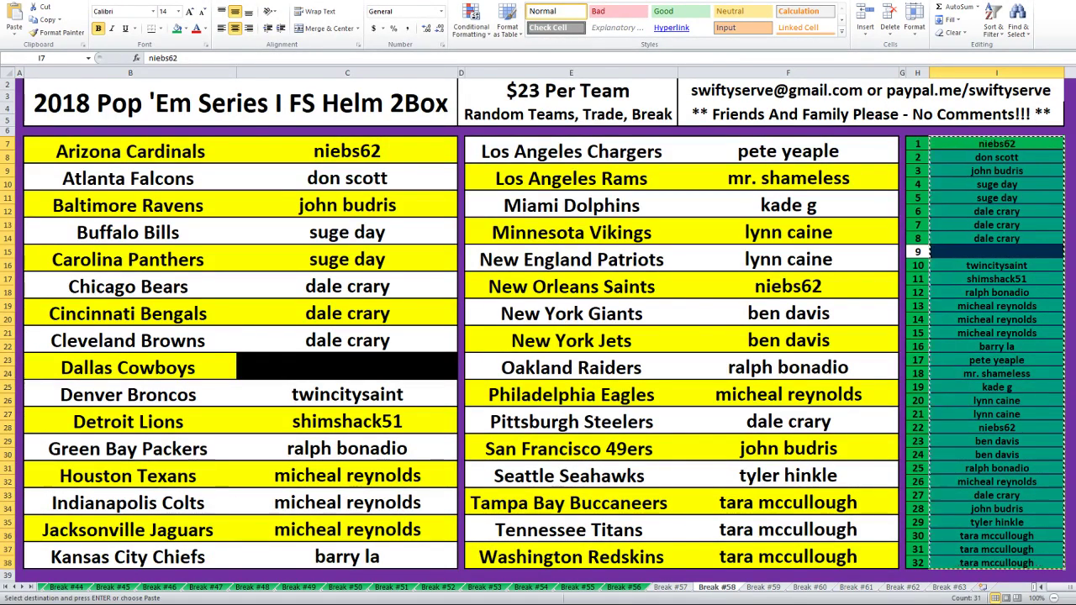
{"action": "key", "text": "alt+Tab"}
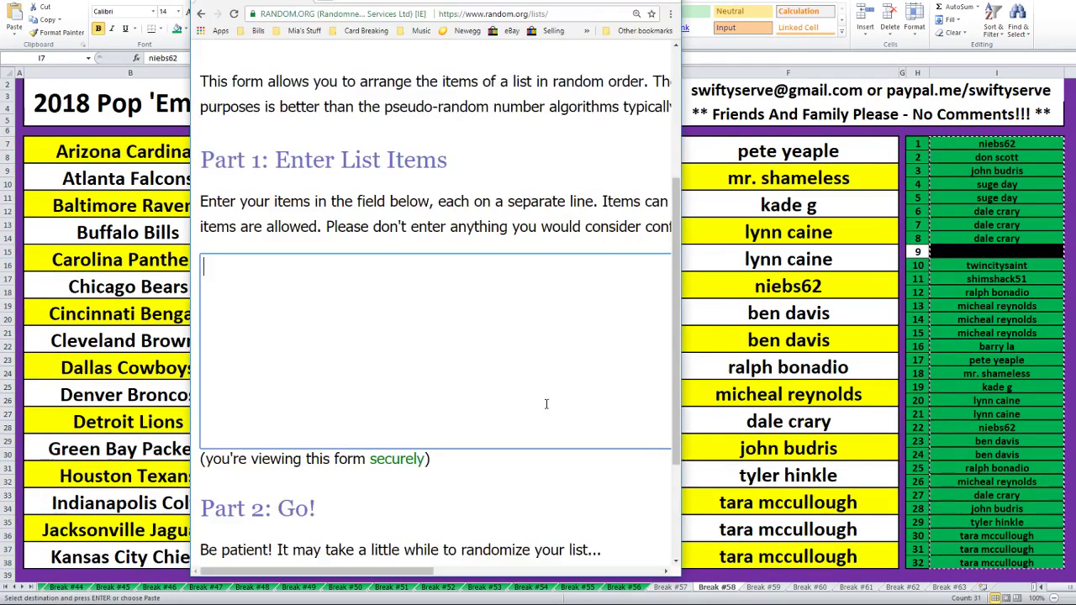
{"action": "key", "text": "ctrl+v"}
Resize the browser window and delete the blank line at the top of the pasted list
{"action": "scroll", "coordinate": [459, 376], "scroll_direction": "up", "scroll_amount": 10}
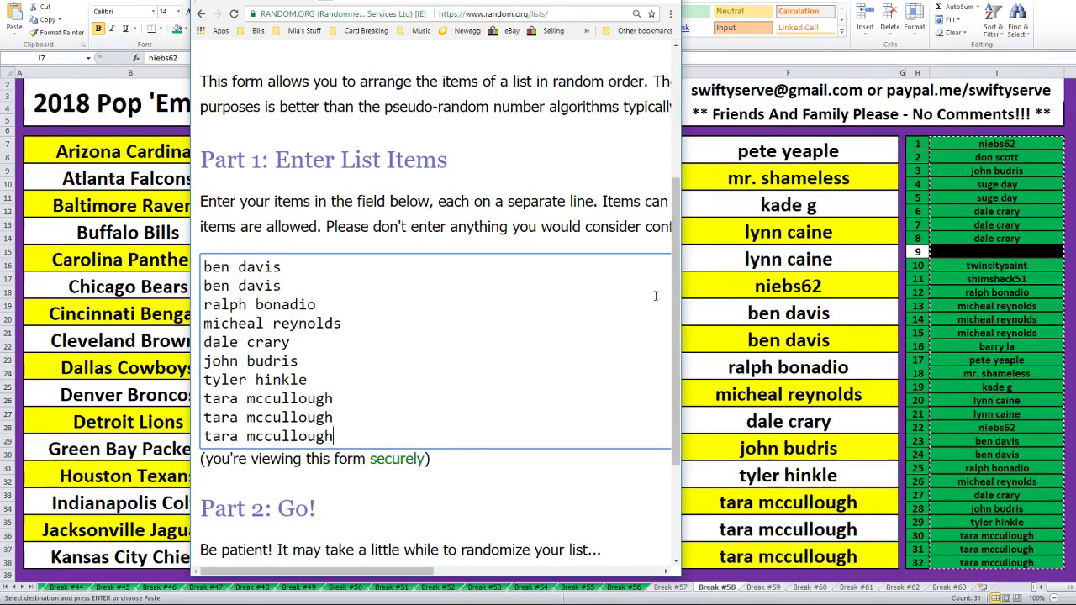
{"action": "left_click_drag", "start_coordinate": [502, 6], "coordinate": [779, 2]}
{"action": "key", "text": "super+Up"}
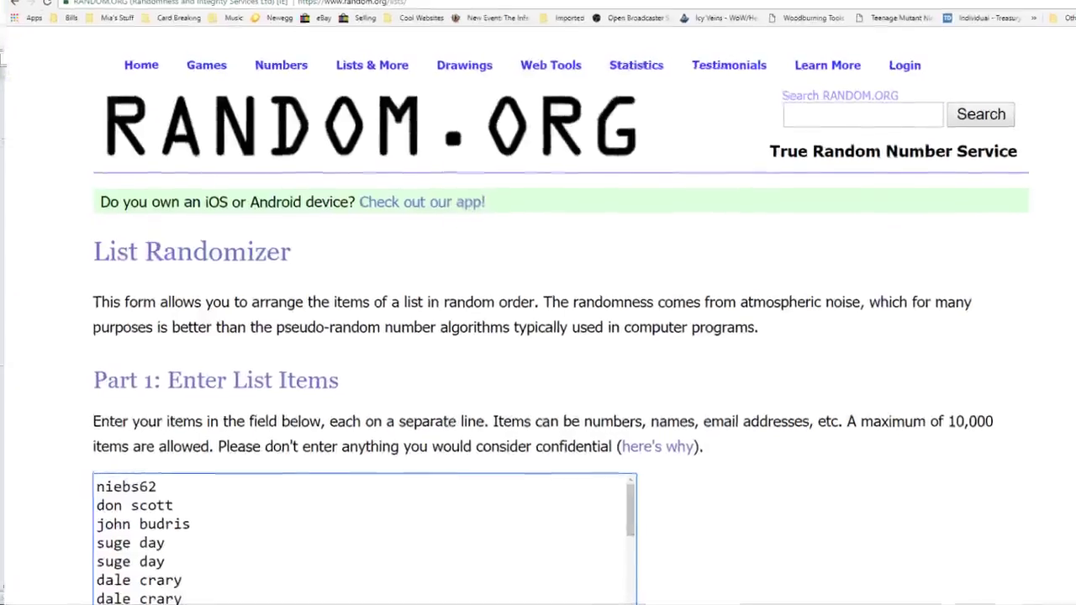
{"action": "key", "text": "super+Down"}
{"action": "left_click_drag", "start_coordinate": [942, 134], "coordinate": [934, 313]}
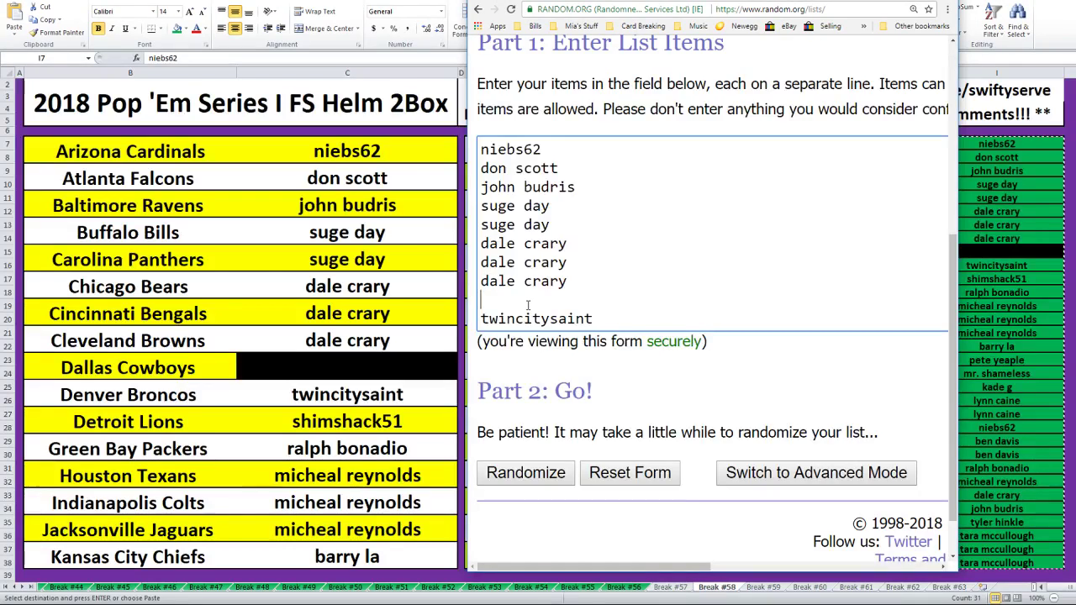
{"action": "key", "text": "Delete"}
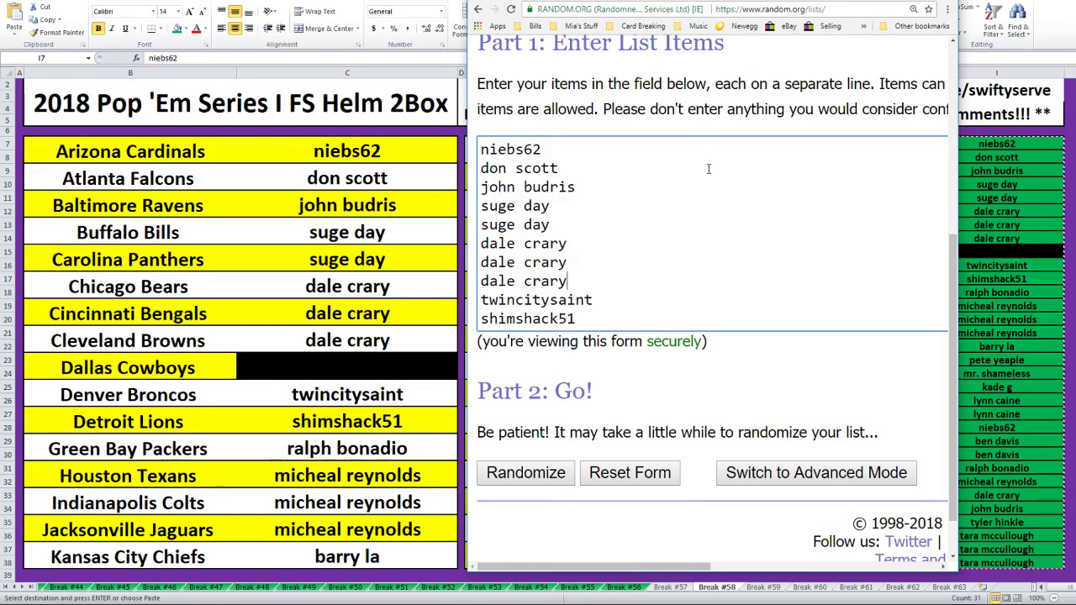
Scroll through all pasted buyer names to verify them, then maximize the Chrome window
{"action": "scroll", "coordinate": [709, 169], "scroll_direction": "down", "scroll_amount": 1}
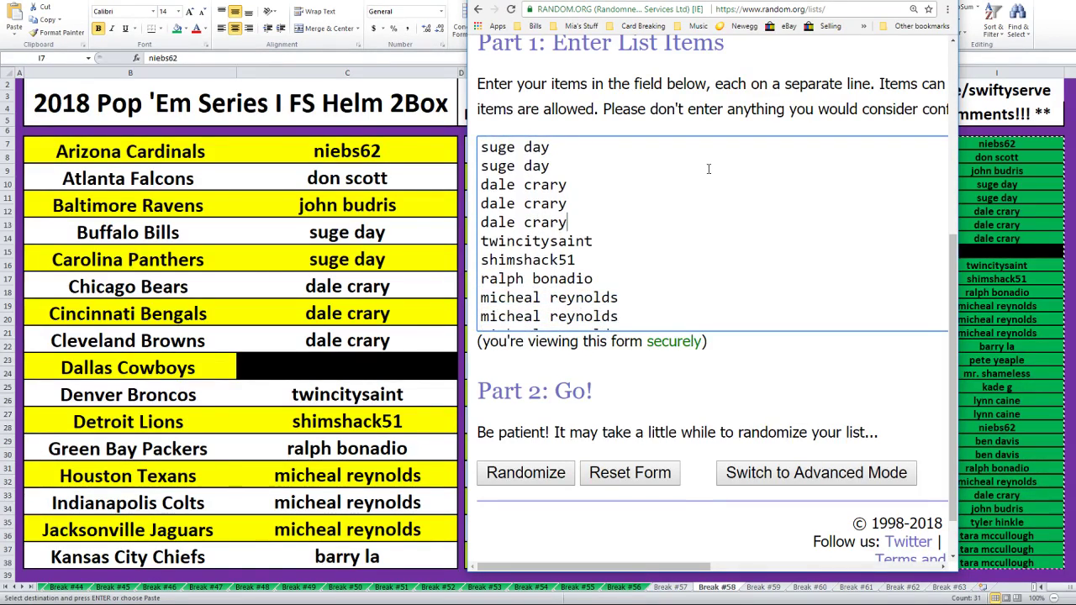
{"action": "scroll", "coordinate": [709, 169], "scroll_direction": "down", "scroll_amount": 1}
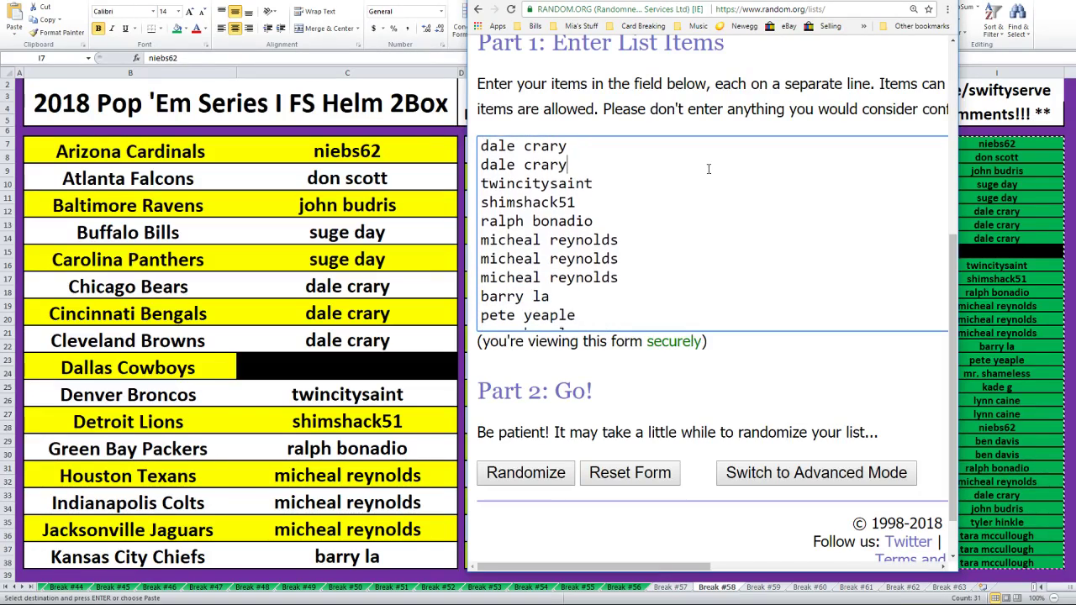
{"action": "scroll", "coordinate": [750, 252], "scroll_direction": "up", "scroll_amount": 1}
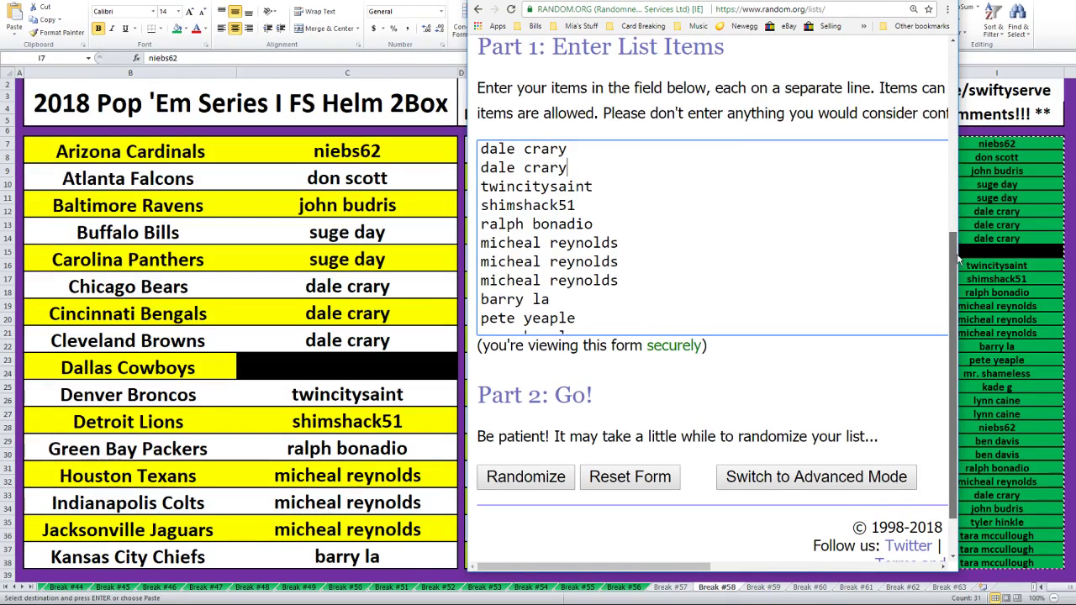
{"action": "left_click_drag", "start_coordinate": [883, 4], "coordinate": [601, 4]}
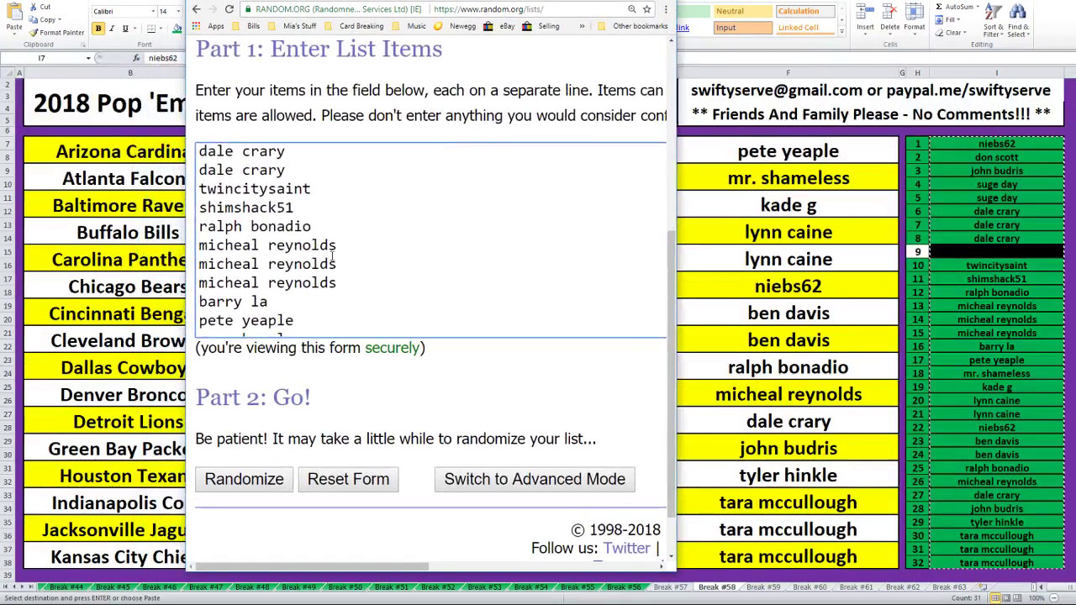
{"action": "scroll", "coordinate": [355, 256], "scroll_direction": "down", "scroll_amount": 1}
{"action": "scroll", "coordinate": [355, 255], "scroll_direction": "down", "scroll_amount": 4}
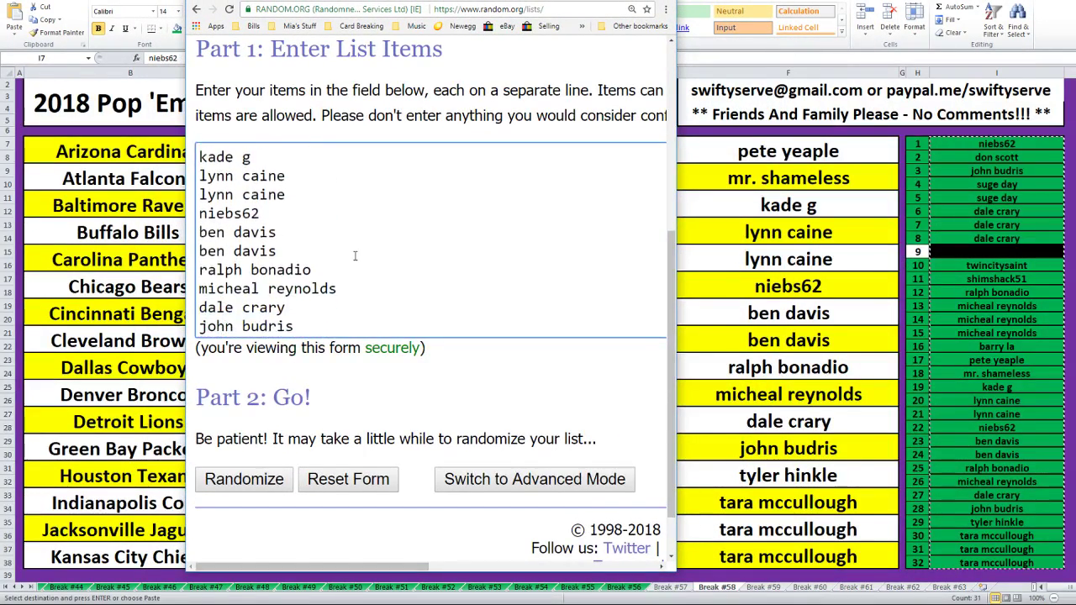
{"action": "scroll", "coordinate": [355, 255], "scroll_direction": "down", "scroll_amount": 1}
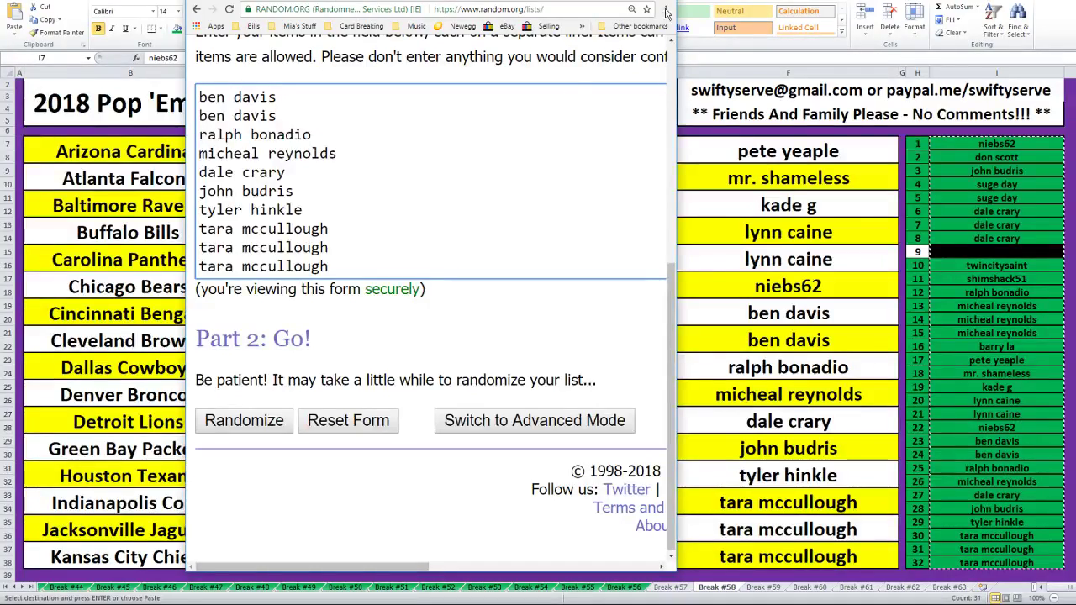
{"action": "key", "text": "super+Up"}
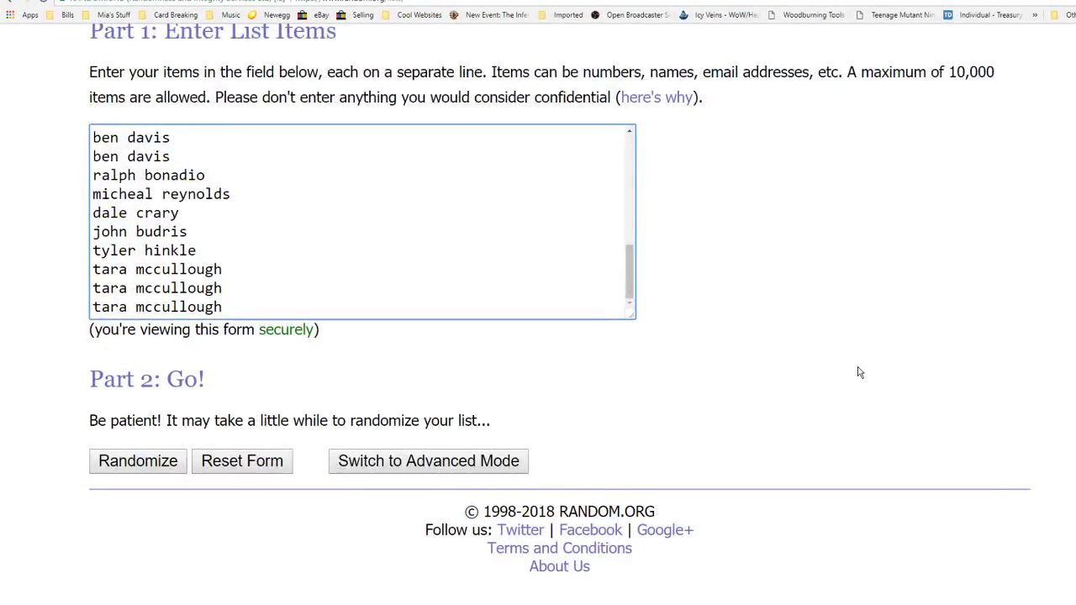
{"action": "scroll", "coordinate": [860, 373], "scroll_direction": "up", "scroll_amount": 2}
{"action": "scroll", "coordinate": [861, 372], "scroll_direction": "up", "scroll_amount": 2}
{"action": "scroll", "coordinate": [841, 379], "scroll_direction": "down", "scroll_amount": 3}
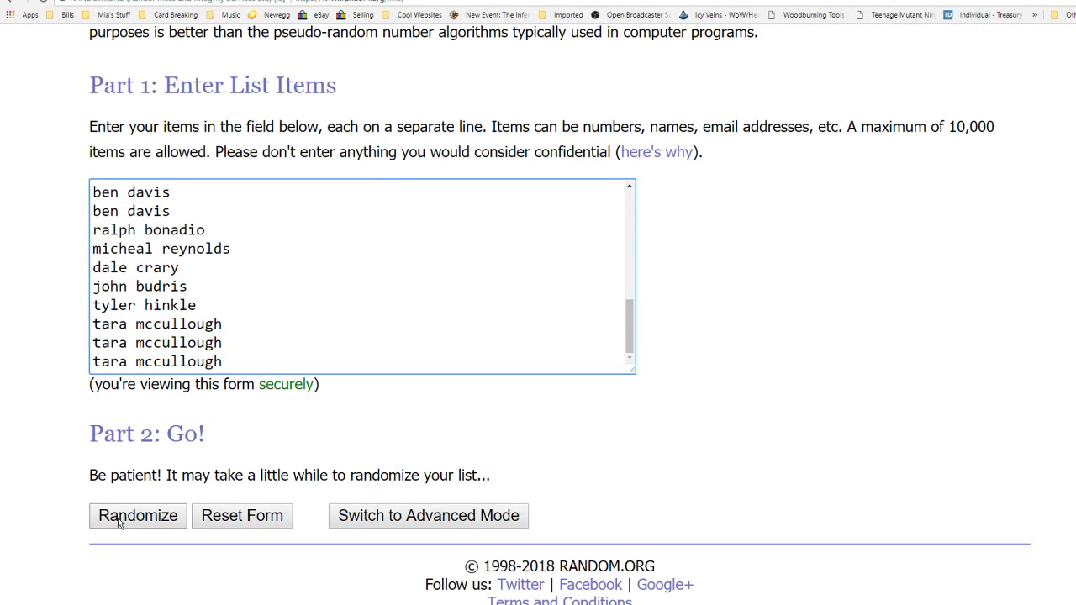
Shuffle the buyer list with Again! until it reports being randomized 5 times
{"action": "left_click", "coordinate": [119, 522]}
{"action": "scroll", "coordinate": [118, 522], "scroll_direction": "down", "scroll_amount": 6}
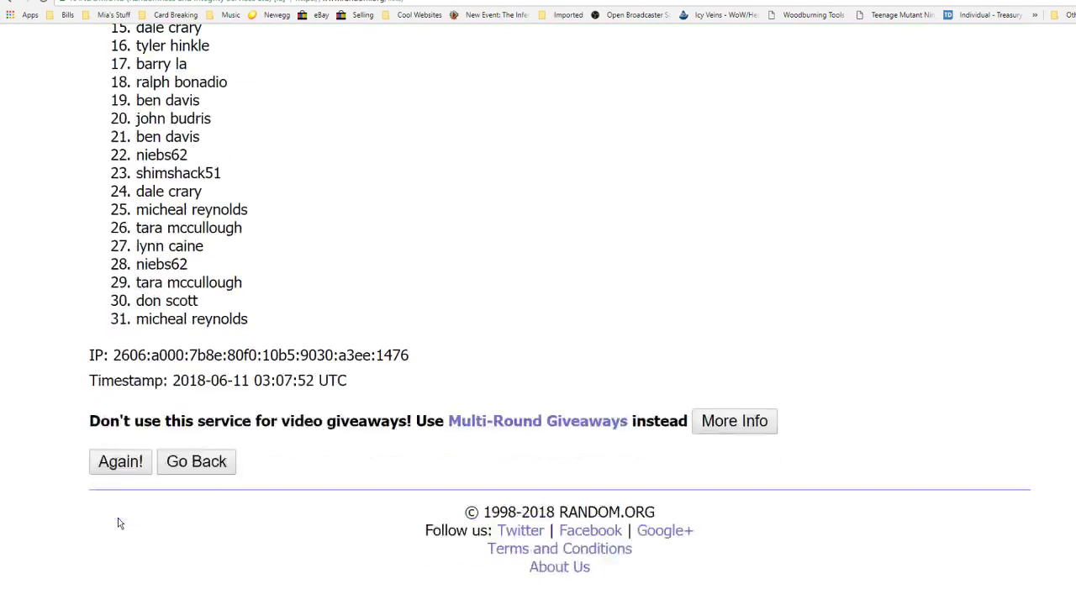
{"action": "left_click", "coordinate": [133, 461]}
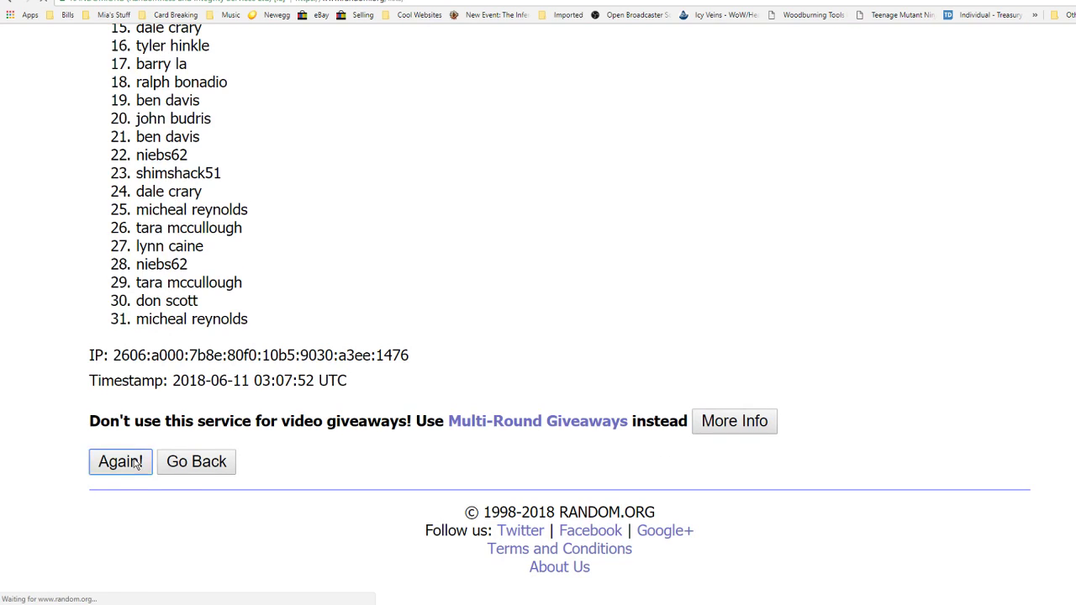
{"action": "left_click", "coordinate": [134, 467]}
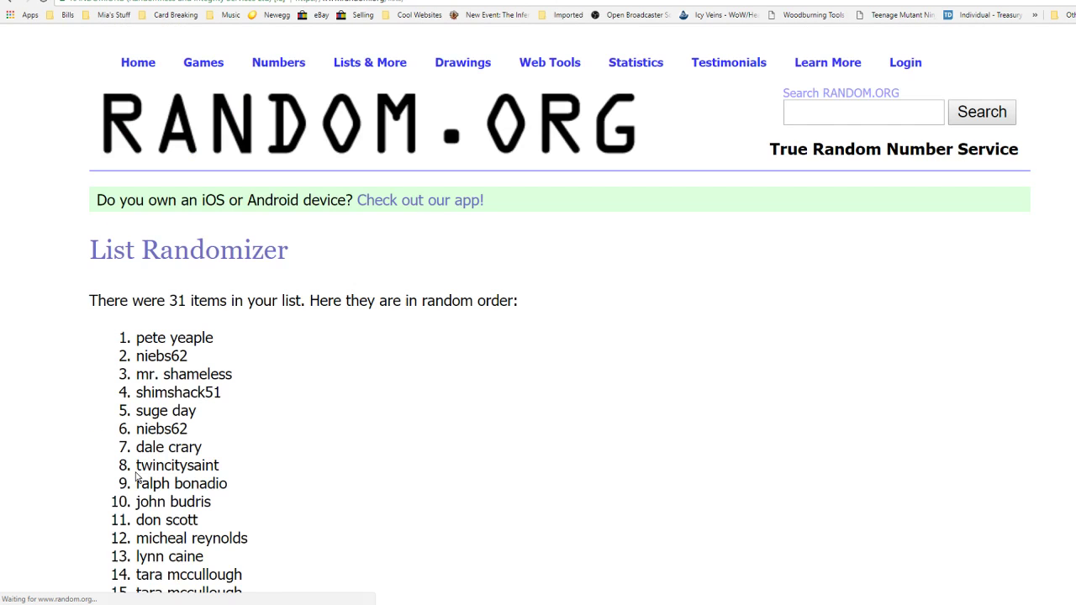
{"action": "scroll", "coordinate": [135, 477], "scroll_direction": "down", "scroll_amount": 6}
{"action": "left_click", "coordinate": [135, 471]}
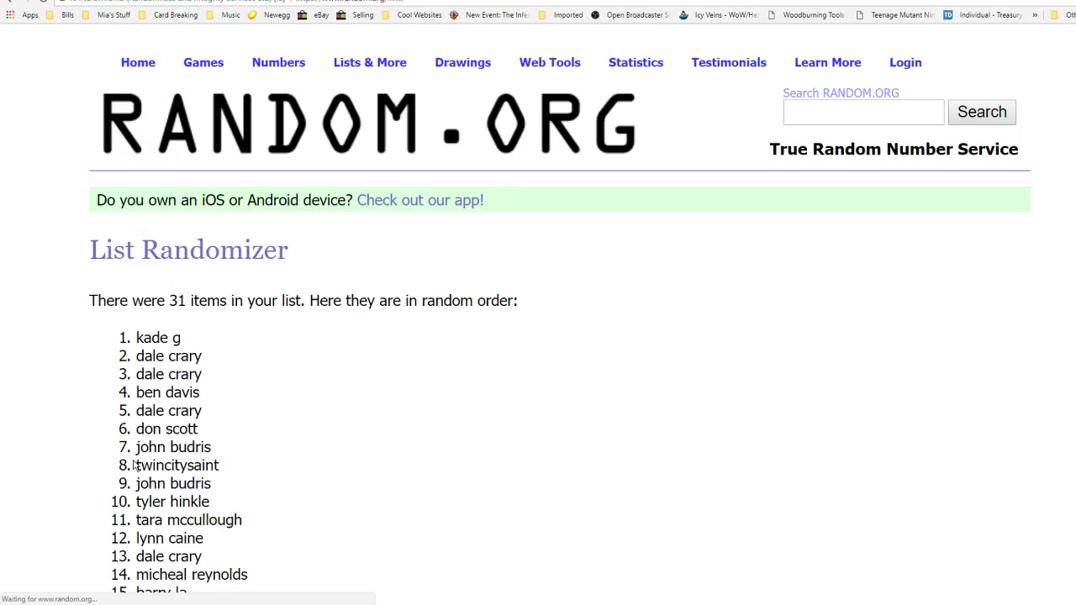
{"action": "scroll", "coordinate": [134, 465], "scroll_direction": "down", "scroll_amount": 7}
{"action": "left_click", "coordinate": [131, 465]}
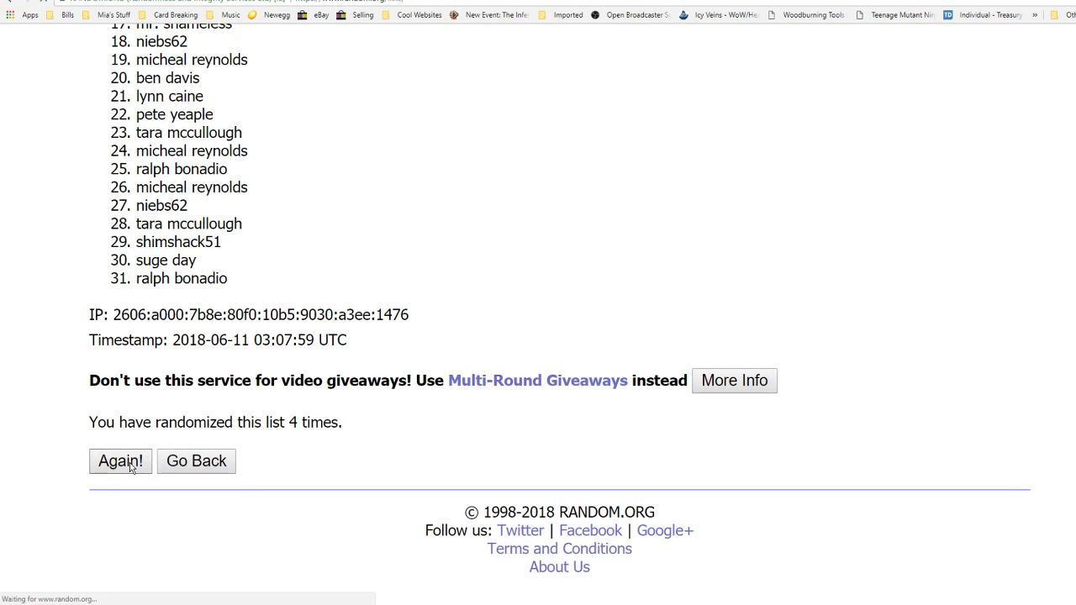
{"action": "scroll", "coordinate": [135, 467], "scroll_direction": "down", "scroll_amount": 7}
{"action": "left_click_drag", "start_coordinate": [251, 423], "coordinate": [380, 454]}
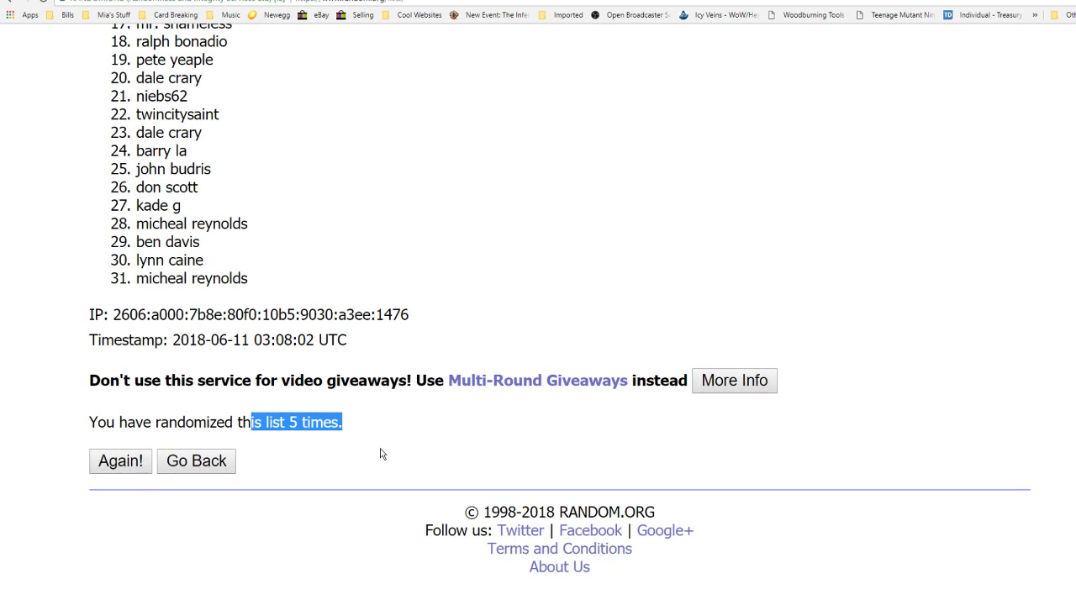
Select and copy the first eight shuffled names, items 1–8
{"action": "scroll", "coordinate": [402, 462], "scroll_direction": "up", "scroll_amount": 5}
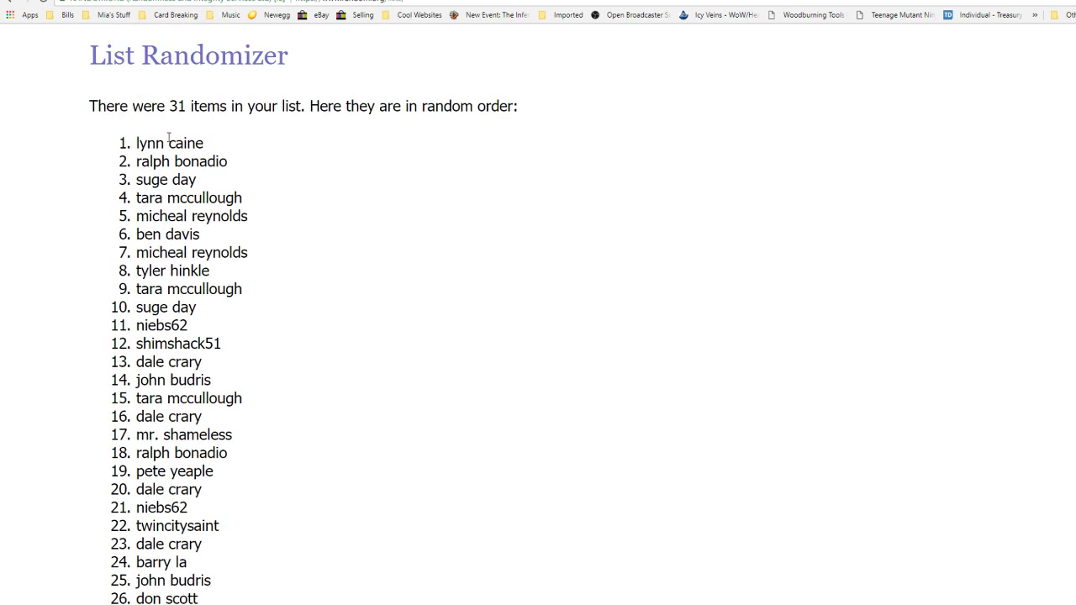
{"action": "left_click_drag", "start_coordinate": [134, 148], "coordinate": [224, 280]}
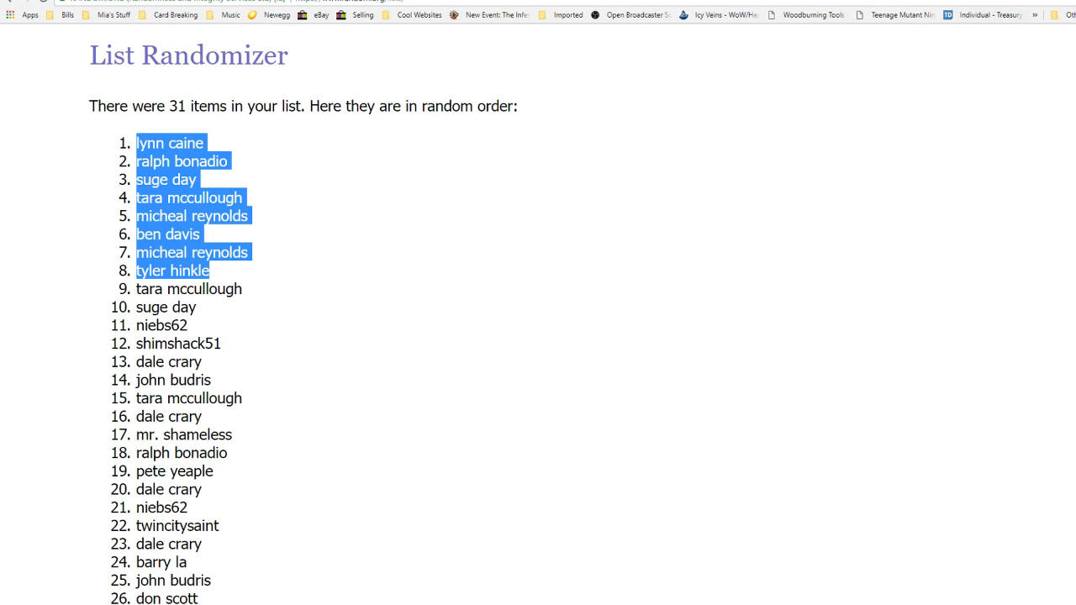
{"action": "key", "text": "alt+Tab"}
Paste the eight shuffled names at I7 and the remaining 23 at I16, then check the top entries
{"action": "right_click", "coordinate": [997, 145]}
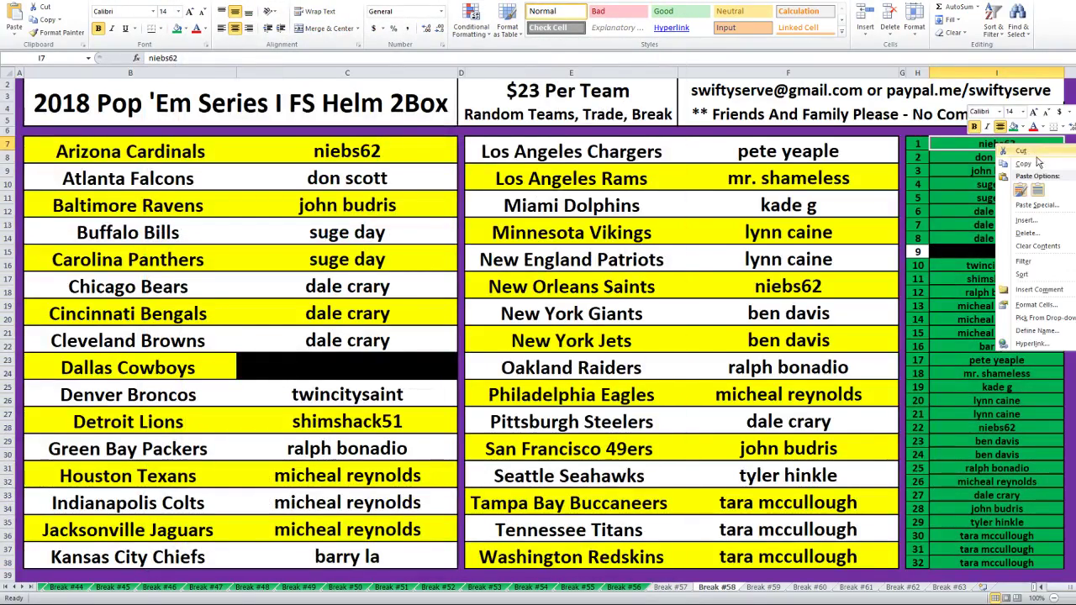
{"action": "left_click", "coordinate": [1037, 190]}
{"action": "key", "text": "alt+Tab"}
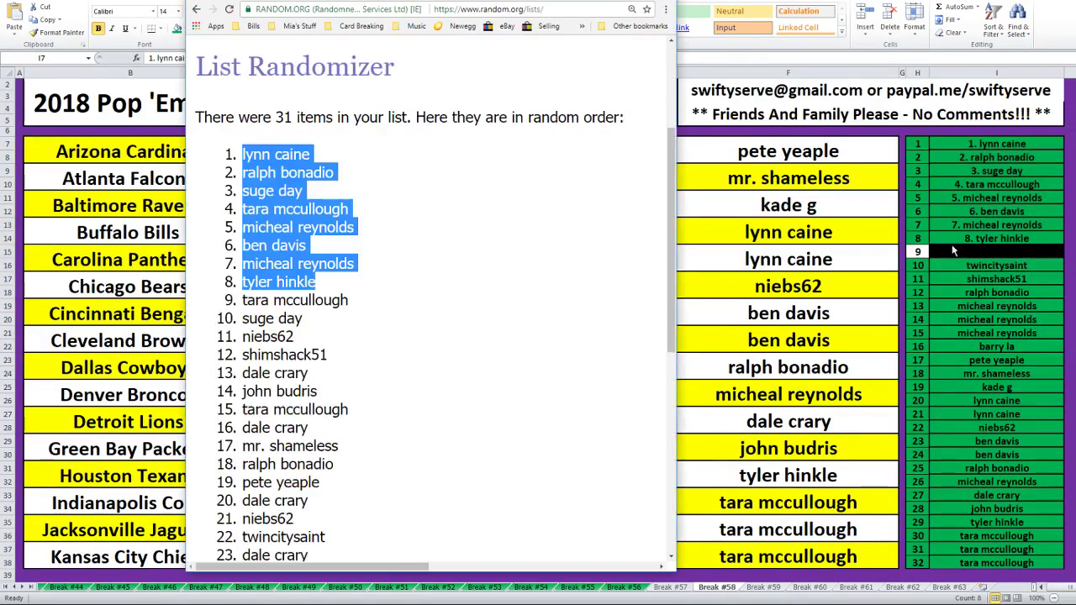
{"action": "scroll", "coordinate": [252, 138], "scroll_direction": "down", "scroll_amount": 2}
{"action": "left_click_drag", "start_coordinate": [243, 124], "coordinate": [363, 526]}
{"action": "left_click", "coordinate": [941, 241]}
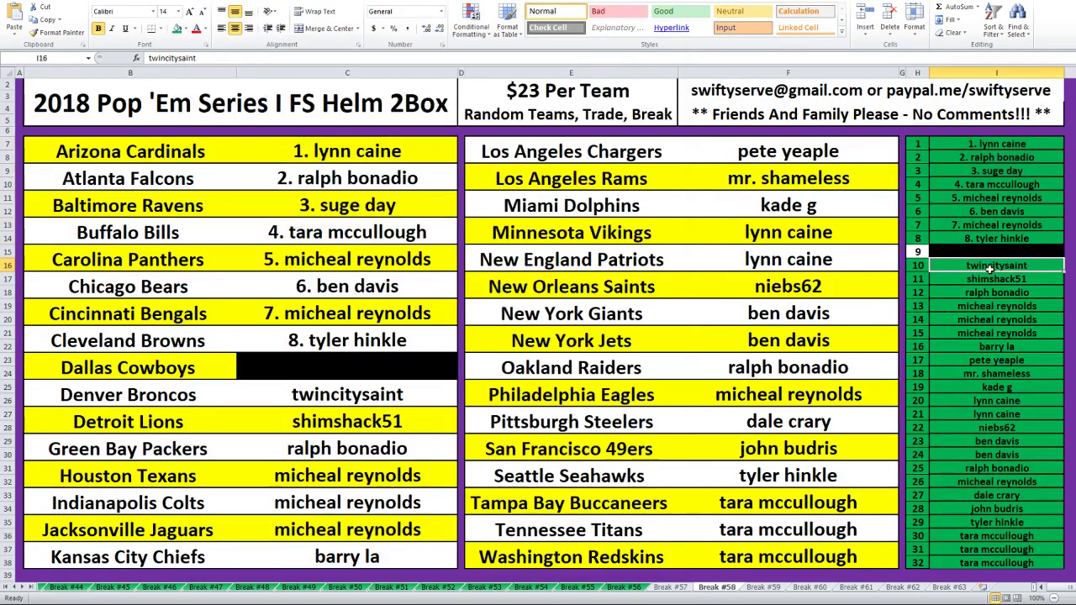
{"action": "right_click", "coordinate": [992, 266]}
{"action": "left_click", "coordinate": [1039, 311]}
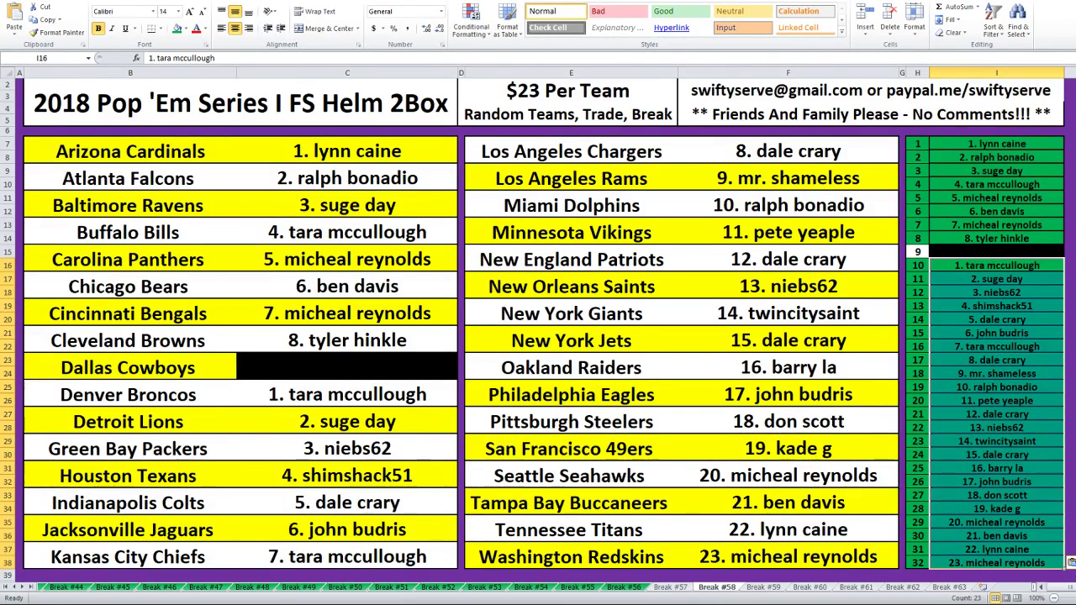
{"action": "left_click_drag", "start_coordinate": [1003, 158], "coordinate": [1001, 149]}
{"action": "left_click", "coordinate": [1003, 145]}
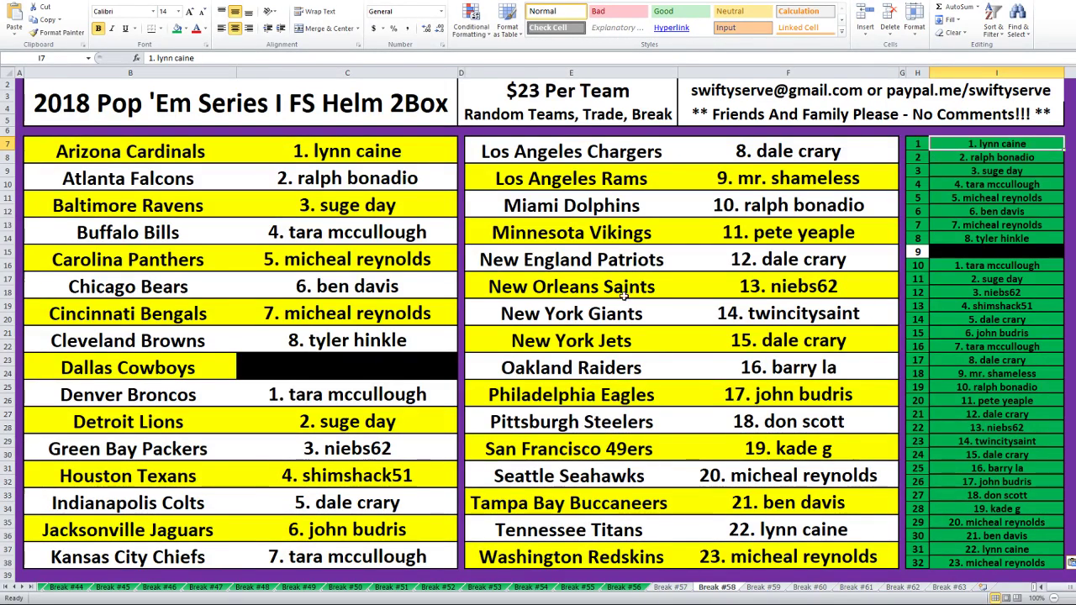
Shade the Washington Redskins team and buyer cells green
{"action": "left_click", "coordinate": [662, 555]}
{"action": "left_click_drag", "start_coordinate": [663, 555], "coordinate": [757, 557]}
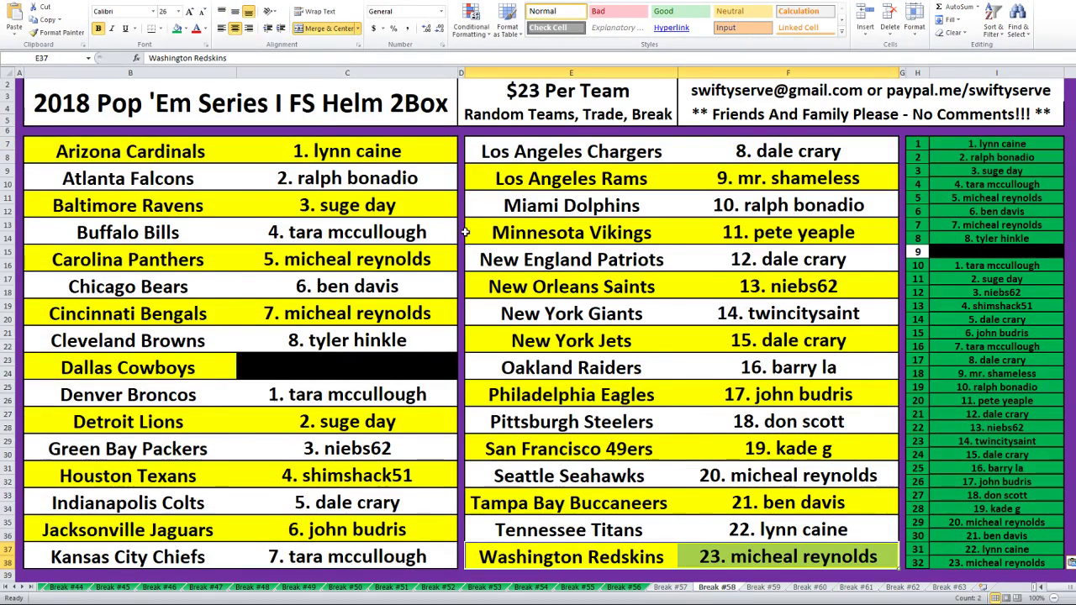
{"action": "left_click", "coordinate": [177, 29]}
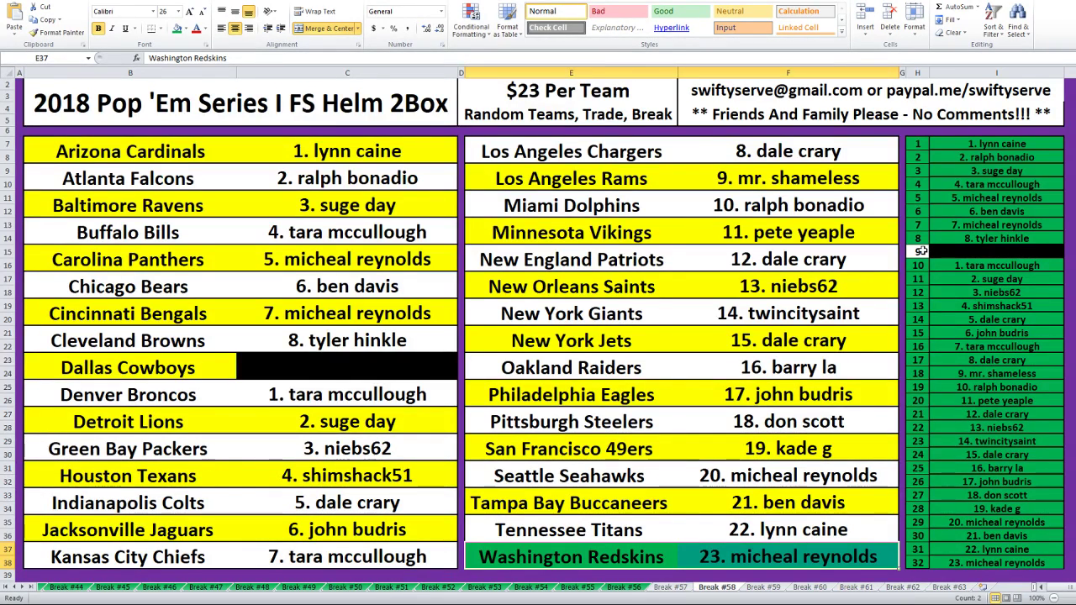
{"action": "left_click", "coordinate": [922, 252]}
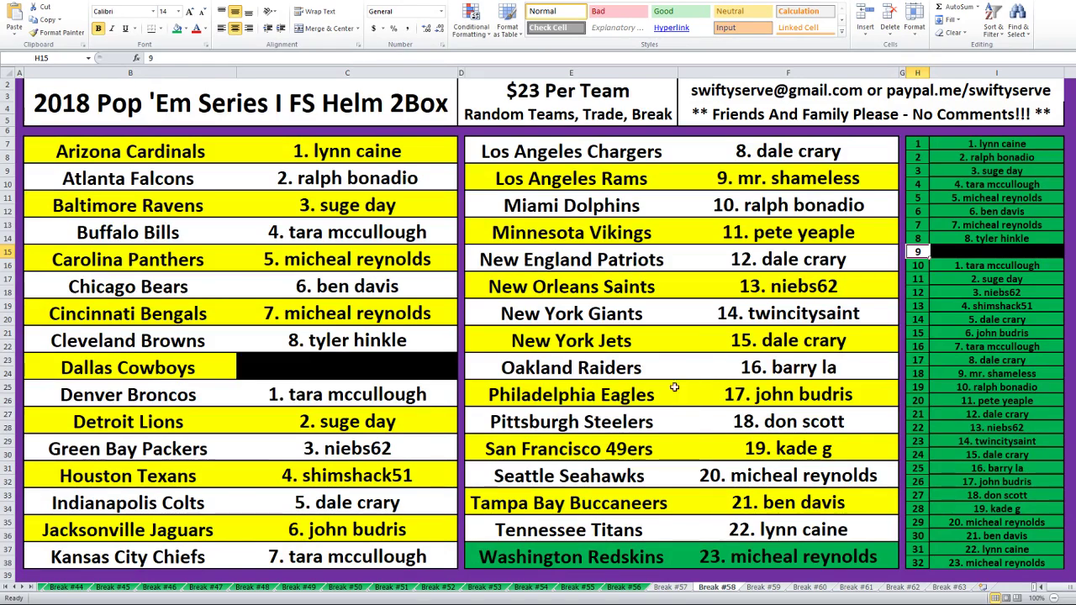
Shade the Pittsburgh Steelers, Jacksonville Jaguars, Philadelphia Eagles and Indianapolis Colts rows green
{"action": "left_click_drag", "start_coordinate": [652, 425], "coordinate": [740, 423]}
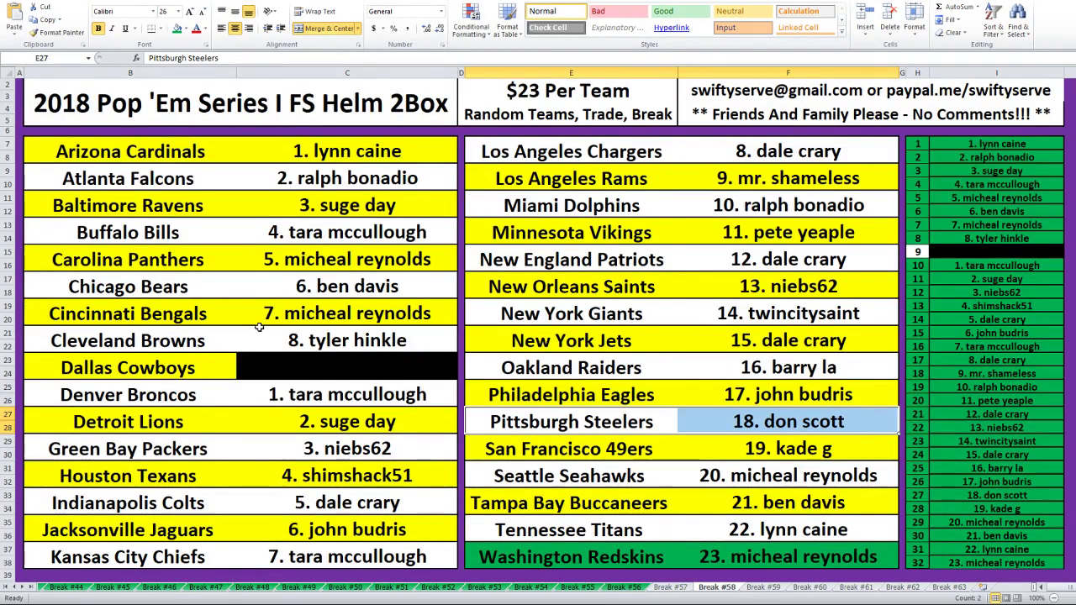
{"action": "left_click_drag", "start_coordinate": [189, 527], "coordinate": [291, 532]}
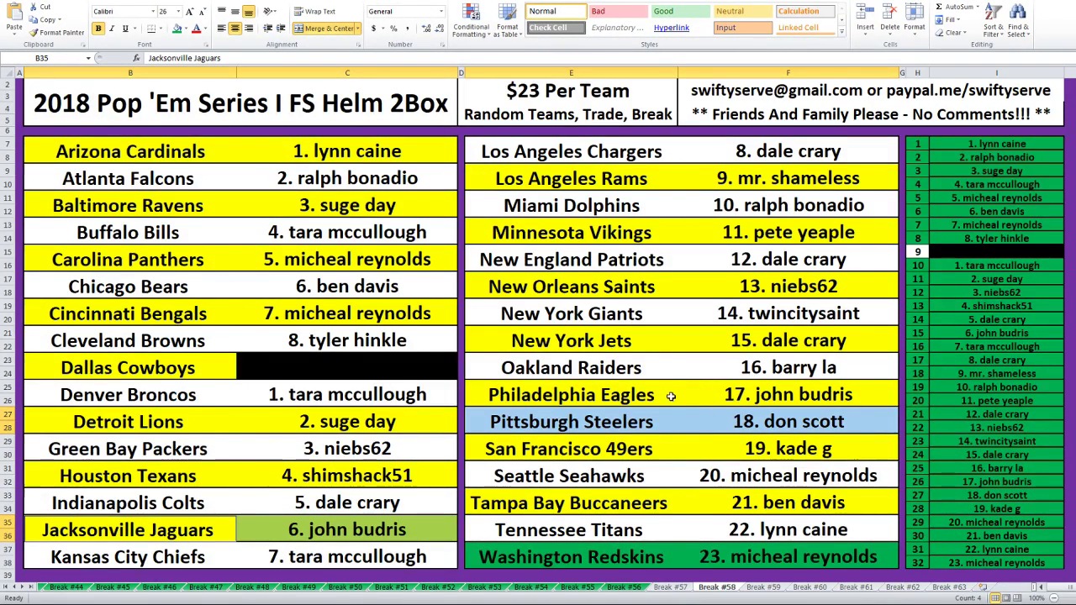
{"action": "left_click_drag", "start_coordinate": [639, 399], "coordinate": [723, 395]}
{"action": "left_click", "coordinate": [177, 28]}
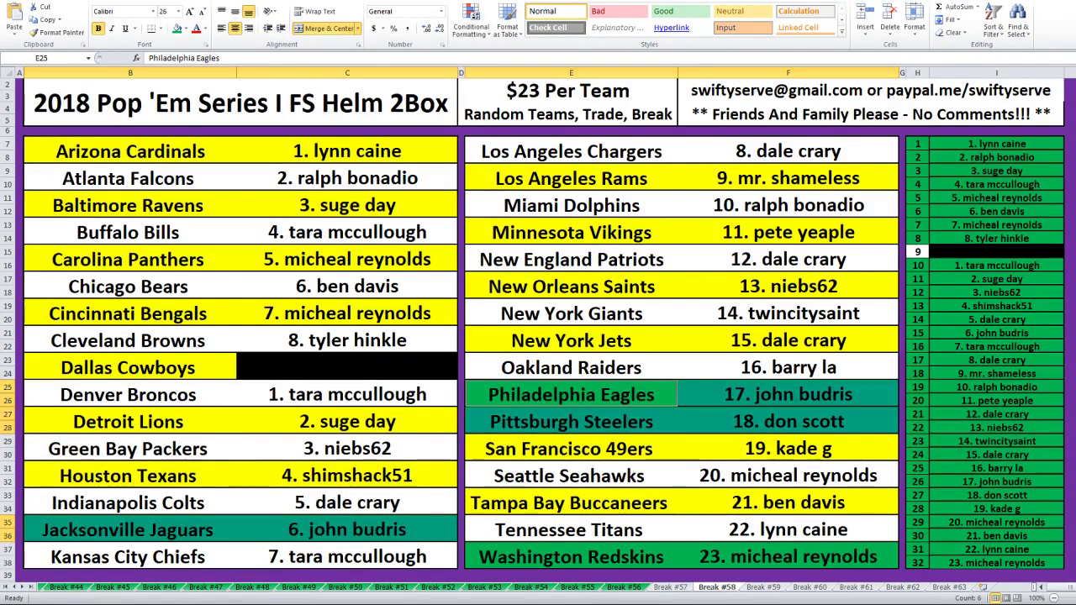
{"action": "left_click_drag", "start_coordinate": [202, 502], "coordinate": [283, 502]}
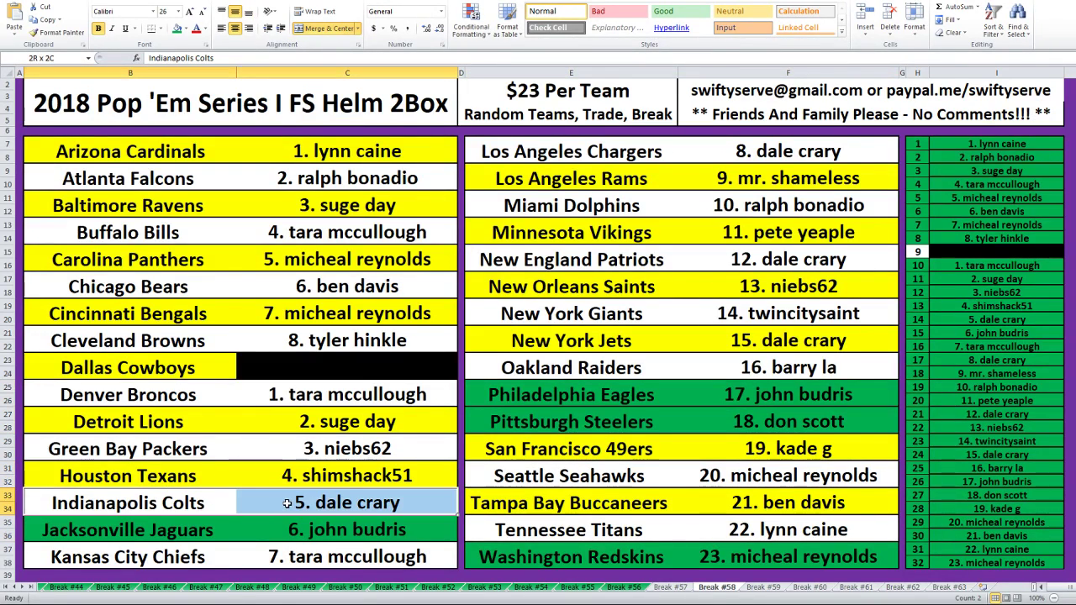
{"action": "left_click", "coordinate": [177, 28]}
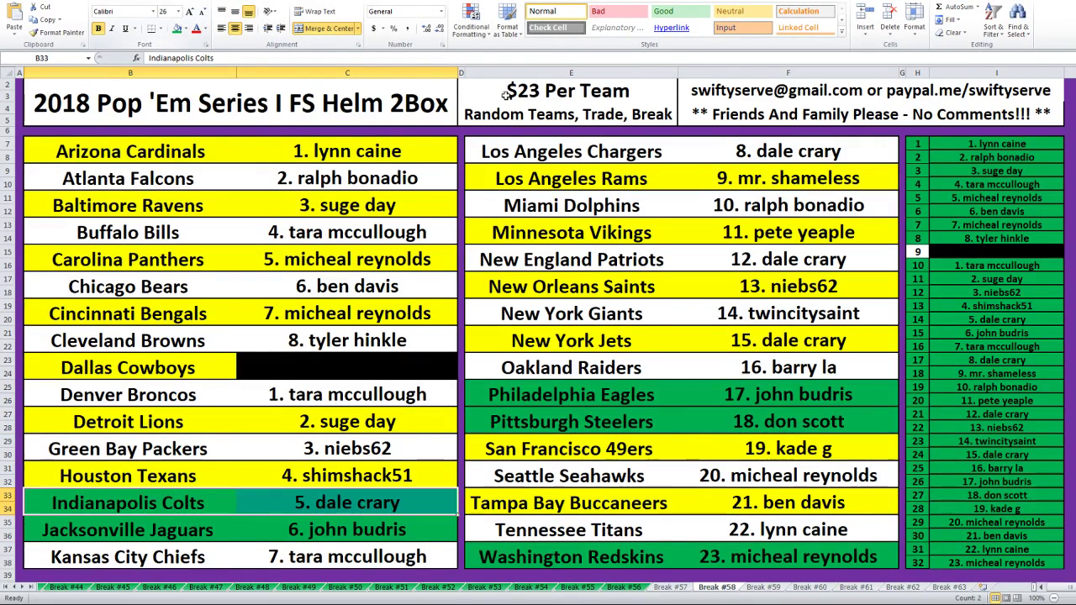
{"action": "left_click", "coordinate": [755, 199]}
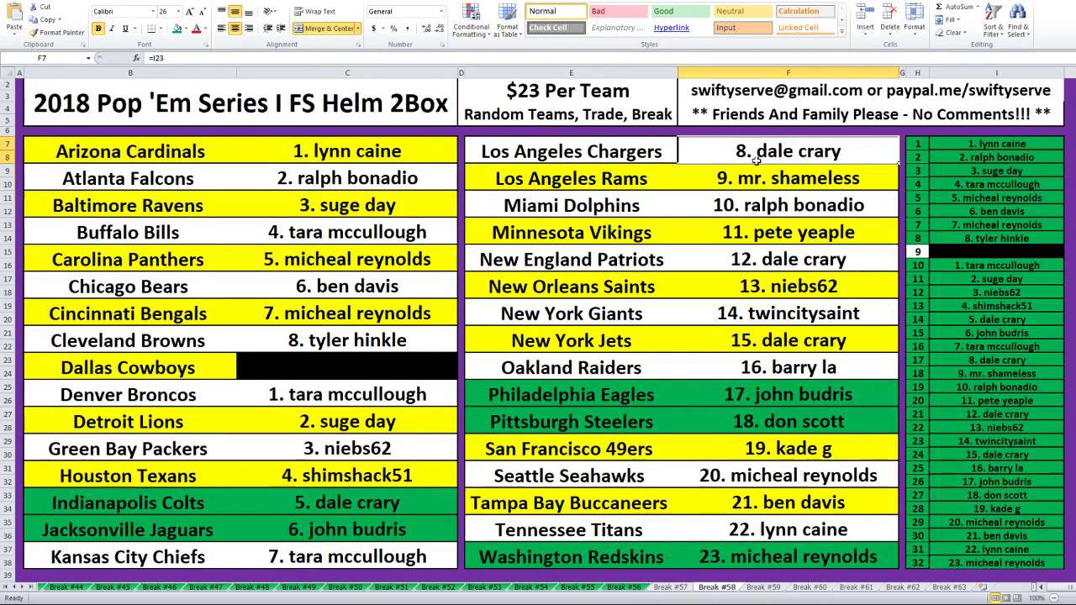
{"action": "left_click", "coordinate": [397, 102]}
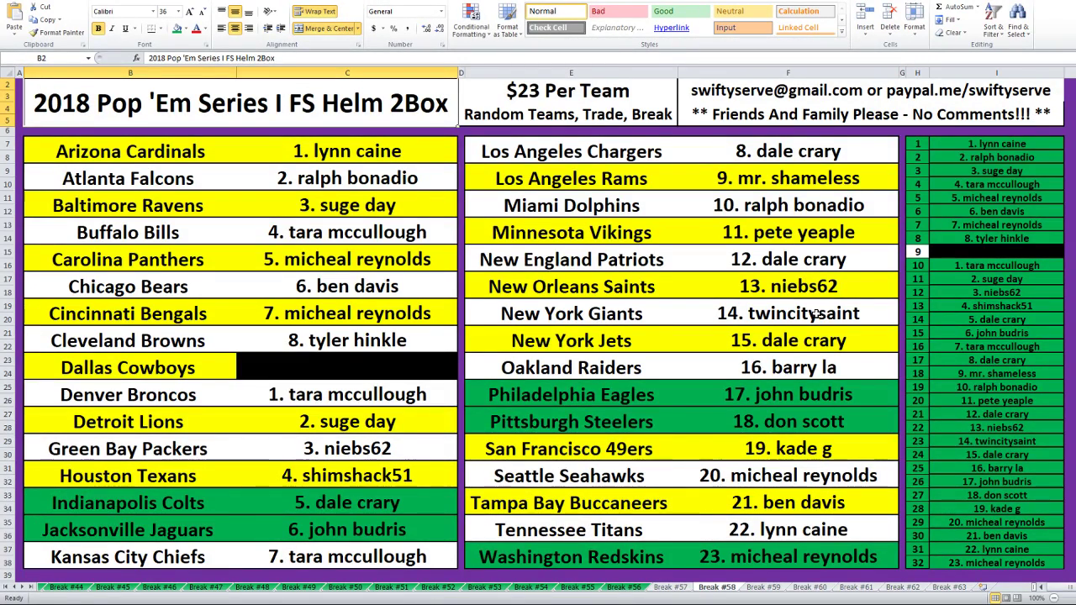
Enter the Giants buyer's name in capitals for the Vikings, and the Vikings buyer's name for the Giants
{"action": "left_click", "coordinate": [816, 313]}
{"action": "left_click", "coordinate": [817, 233]}
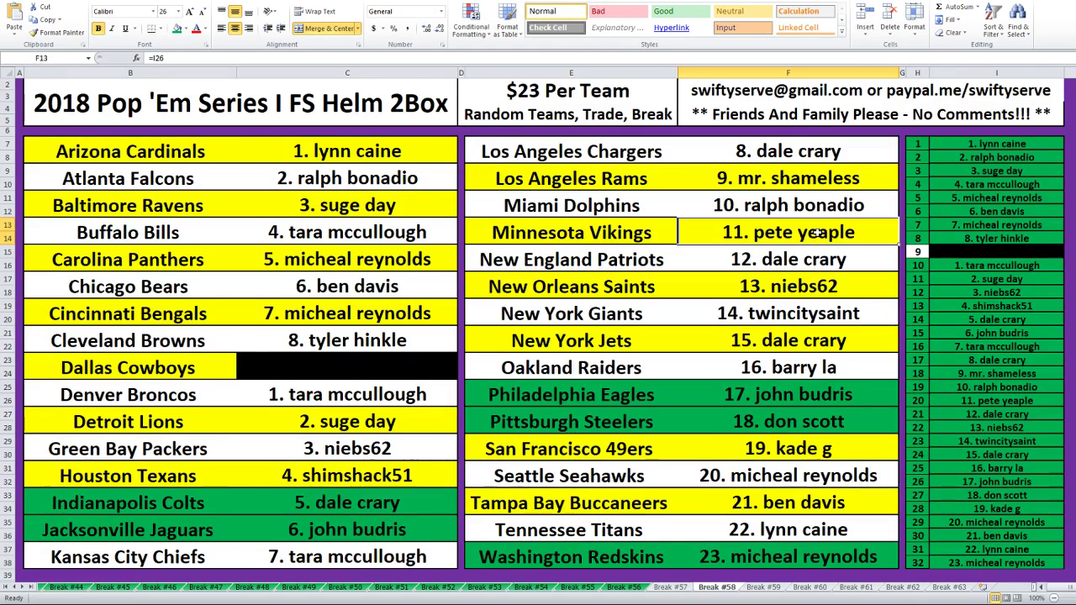
{"action": "type", "text": "TWINCITYSA"}
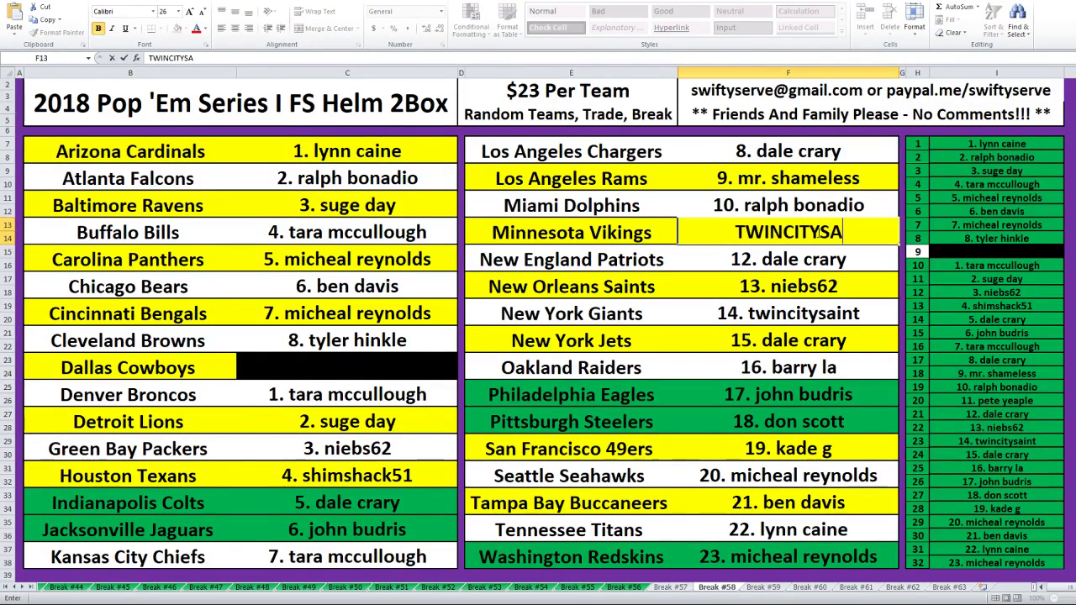
{"action": "type", "text": "INT"}
{"action": "key", "text": "Return"}
{"action": "key", "text": "Down"}
{"action": "key", "text": "Down"}
{"action": "key", "text": "Down"}
{"action": "key", "text": "Down"}
{"action": "key", "text": "Down"}
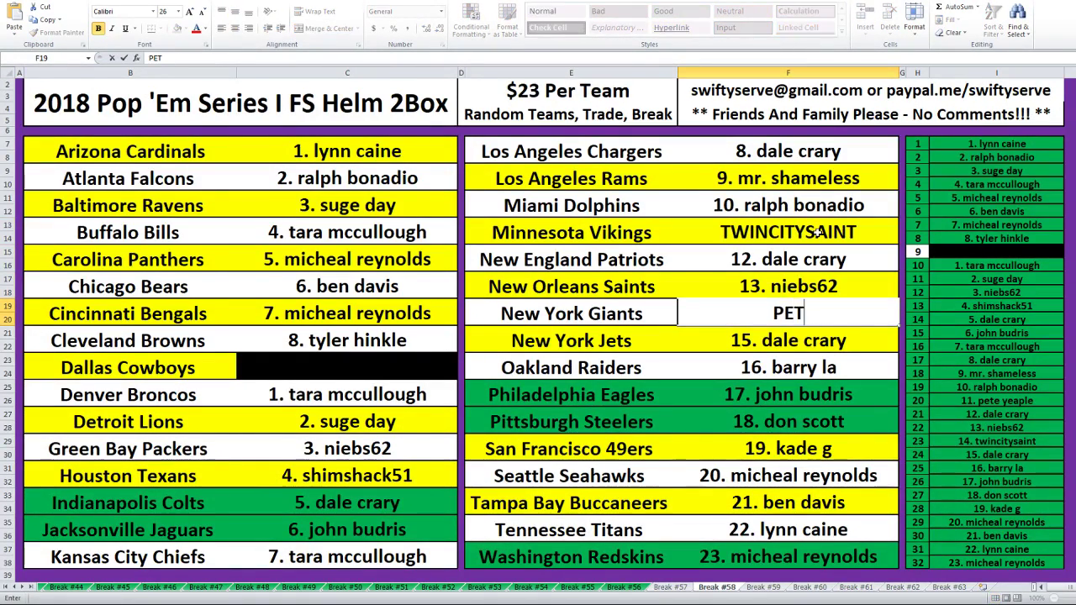
{"action": "key", "text": "Return"}
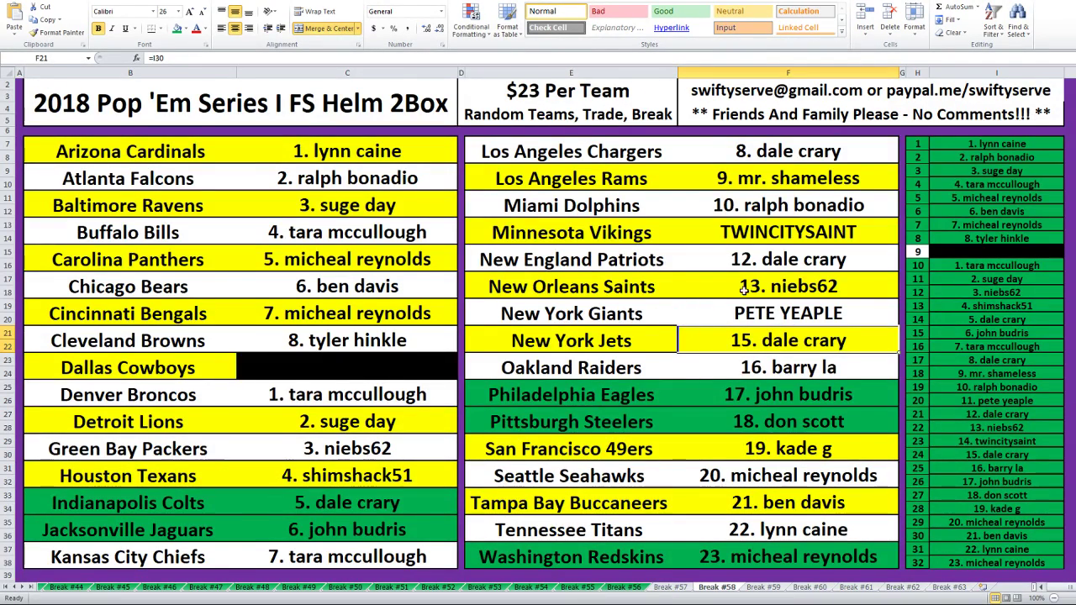
Enter new capitalised buyer usernames for the Houston Texans and Green Bay Packers
{"action": "left_click", "coordinate": [379, 447]}
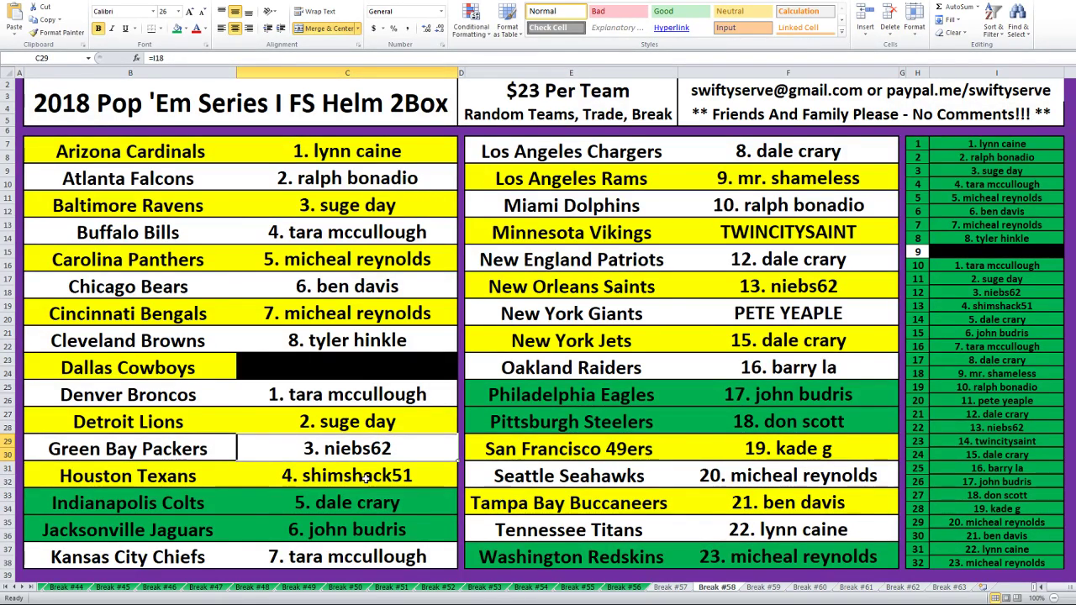
{"action": "left_click", "coordinate": [366, 477]}
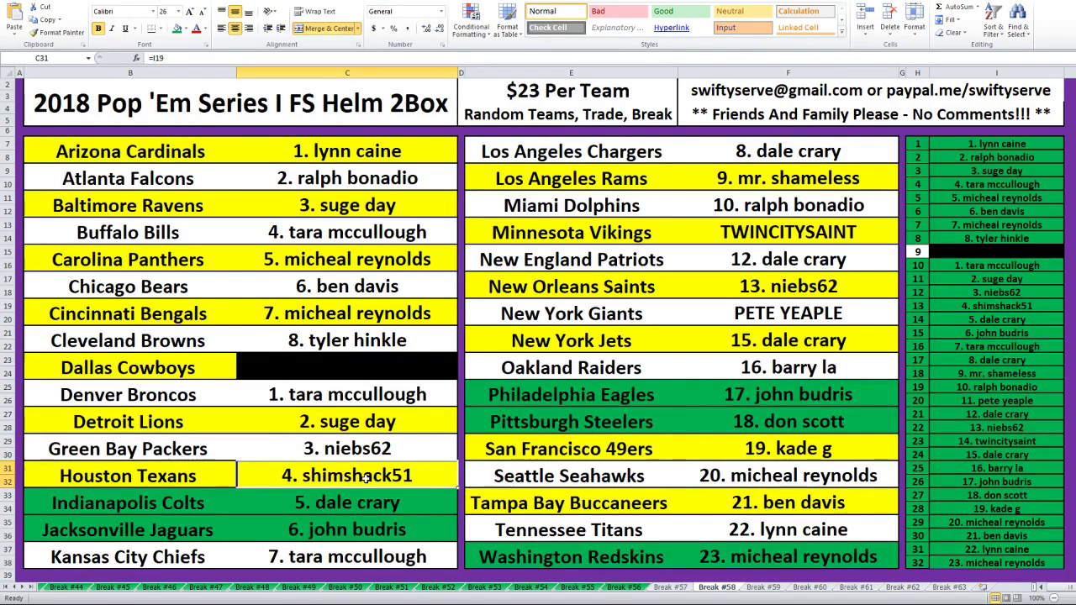
{"action": "type", "text": "NIEBS6"}
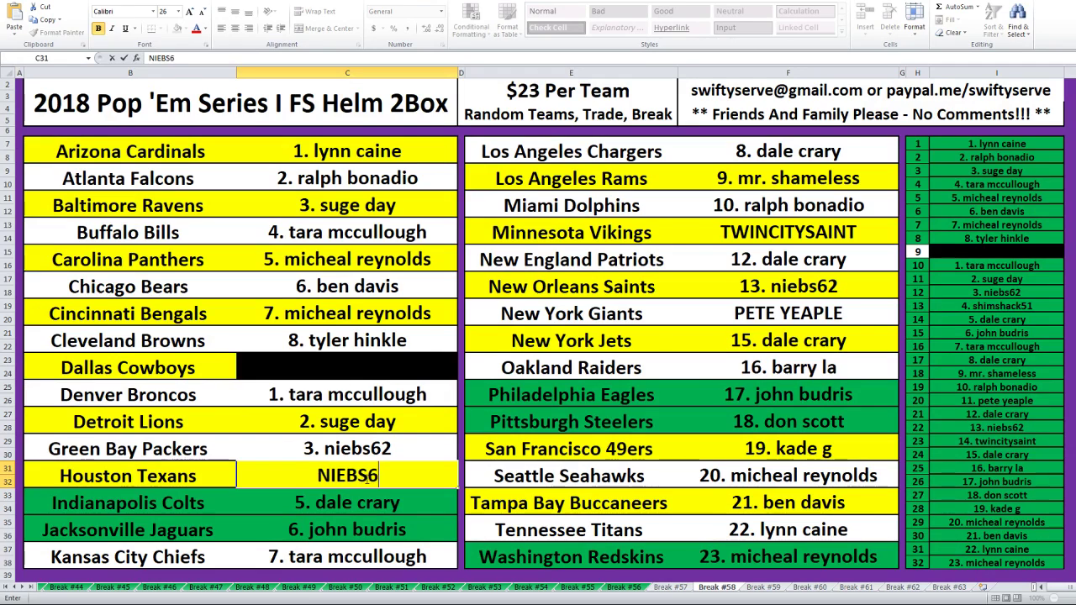
{"action": "type", "text": "2"}
{"action": "key", "text": "Up"}
{"action": "type", "text": "SHIMSHA"}
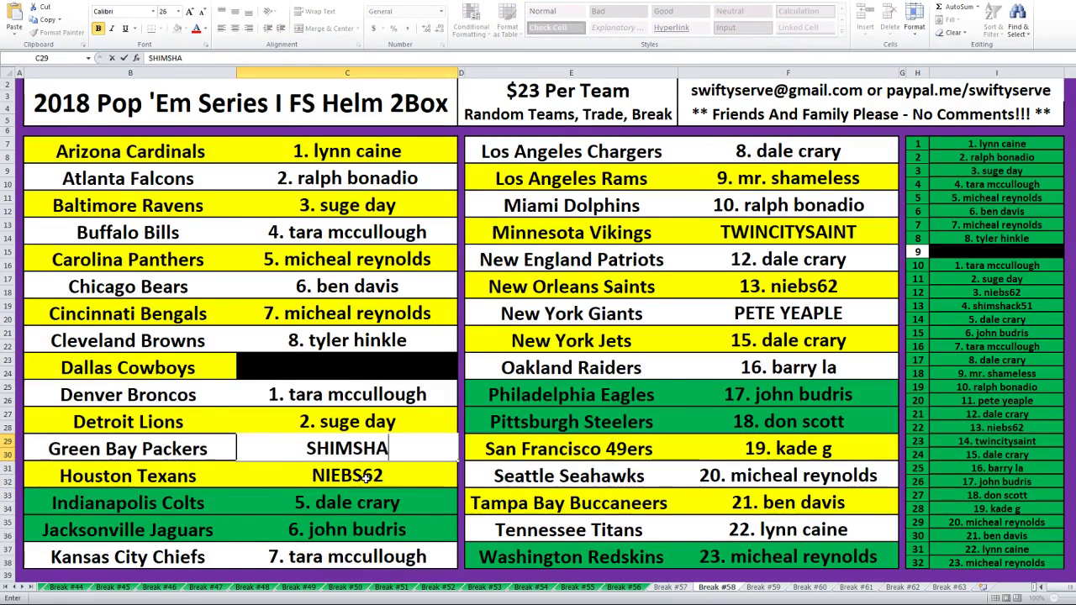
{"action": "type", "text": "CK1"}
{"action": "key", "text": "Return"}
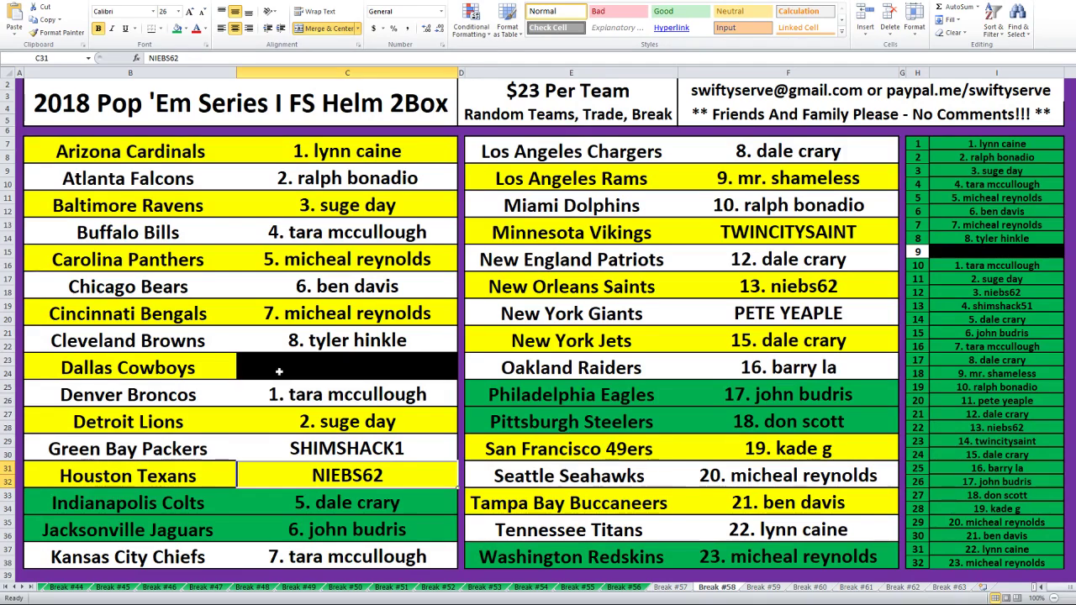
Shade the Carolina Panthers and Cincinnati Bengals rows green
{"action": "left_click_drag", "start_coordinate": [187, 257], "coordinate": [294, 267]}
{"action": "left_click_drag", "start_coordinate": [169, 314], "coordinate": [302, 316]}
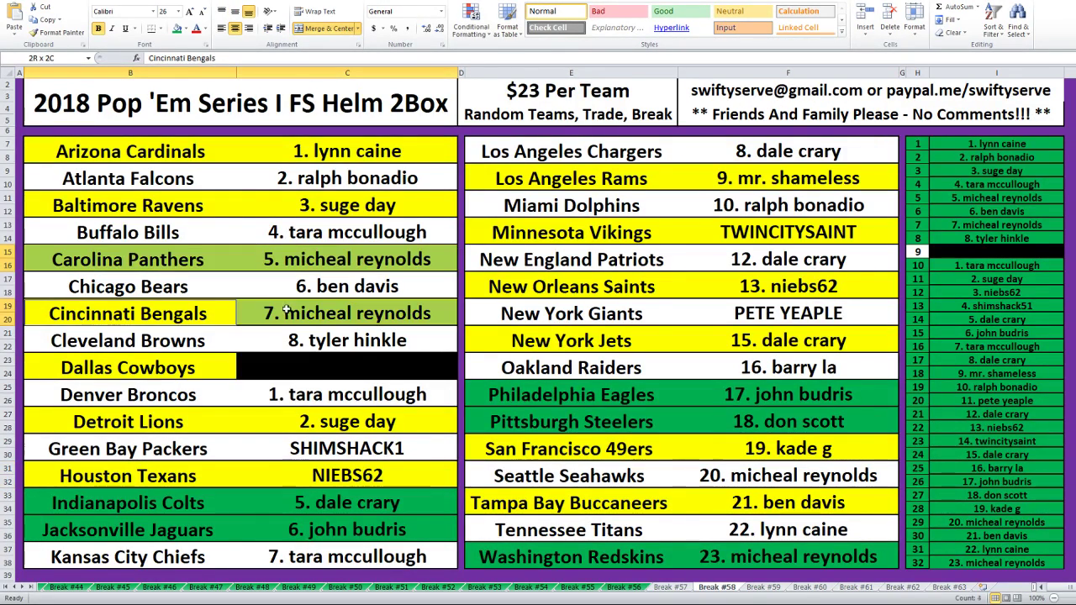
{"action": "left_click", "coordinate": [180, 29]}
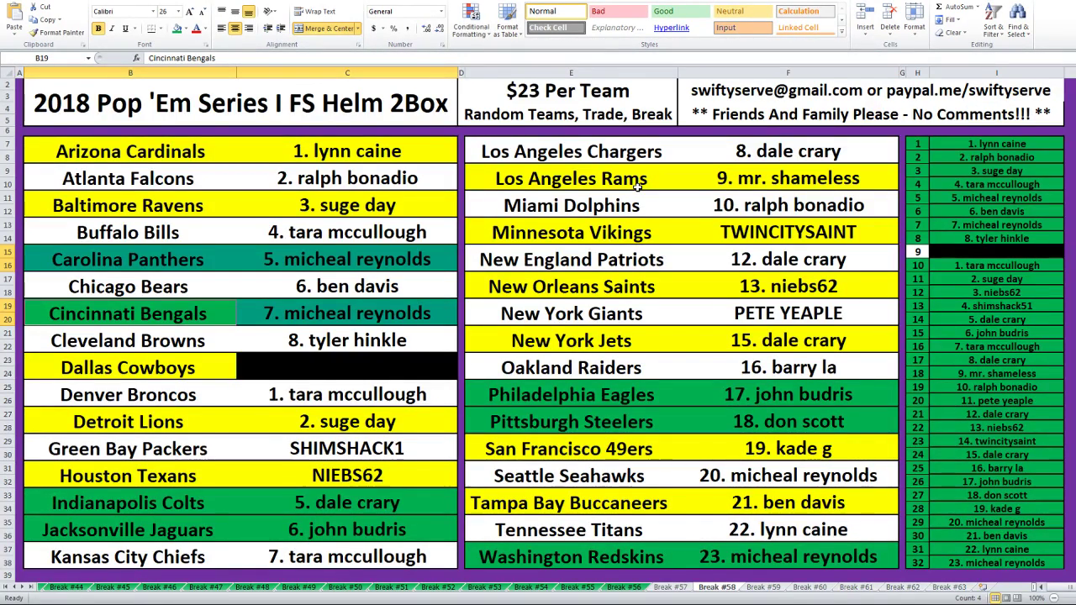
{"action": "left_click", "coordinate": [806, 206]}
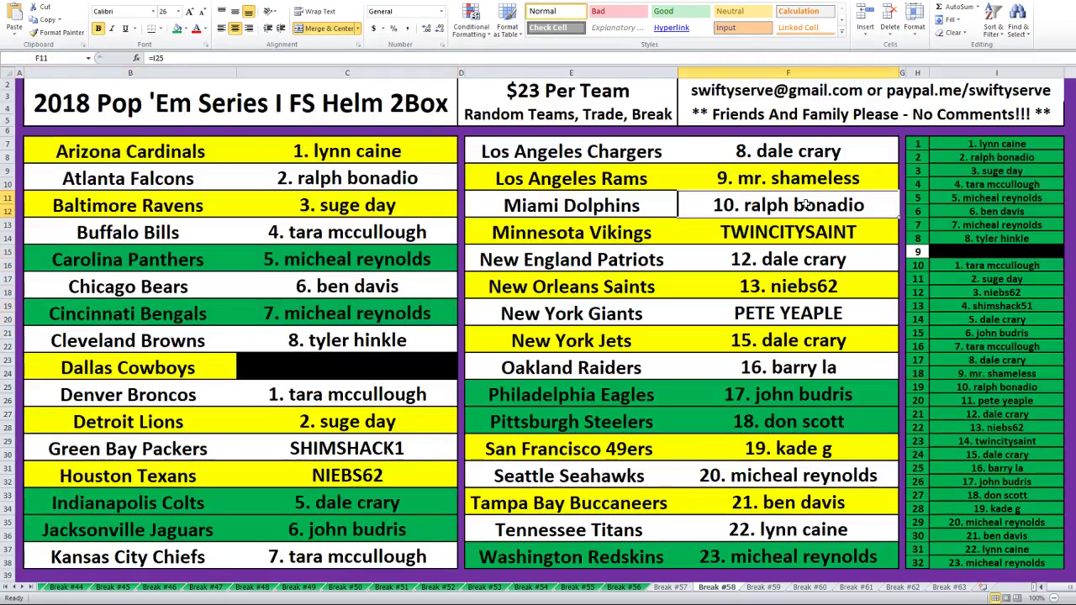
Swap the Tennessee Titans and Miami Dolphins buyers, typing each name in capitals
{"action": "left_click", "coordinate": [785, 528]}
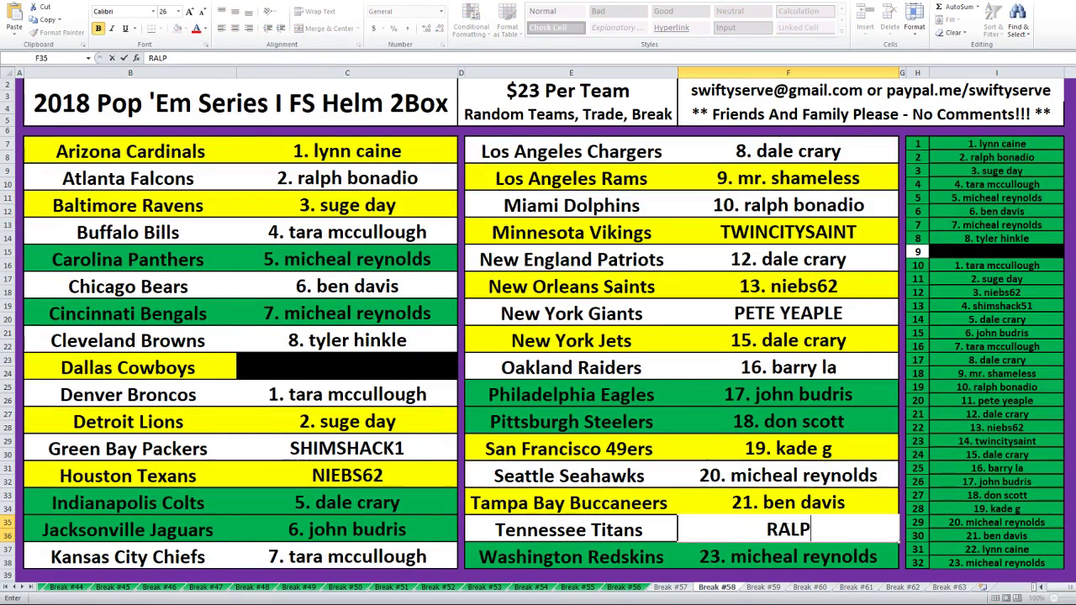
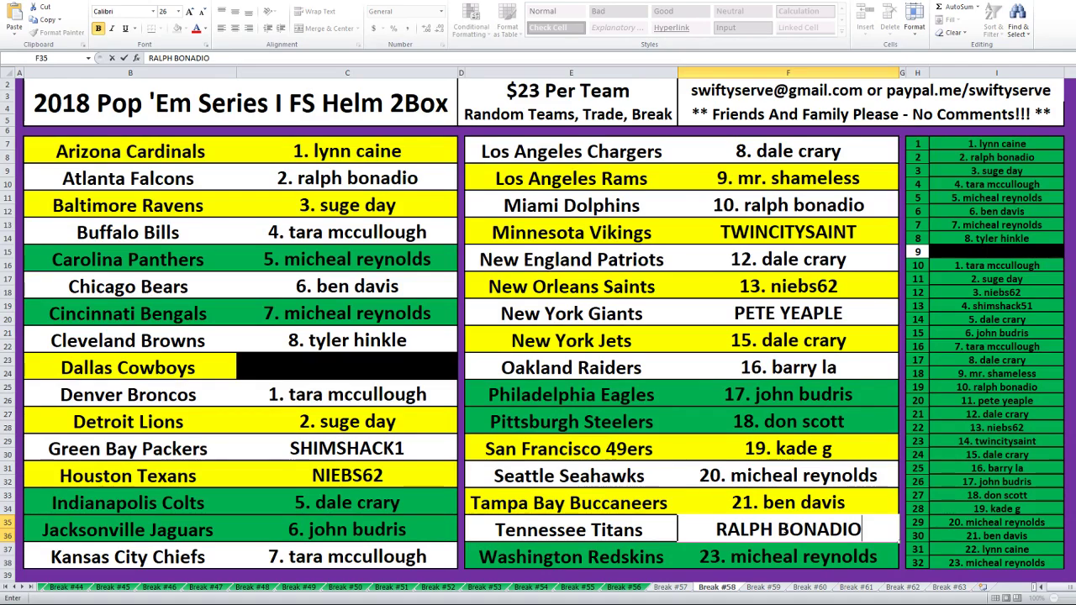
{"action": "left_click", "coordinate": [794, 196]}
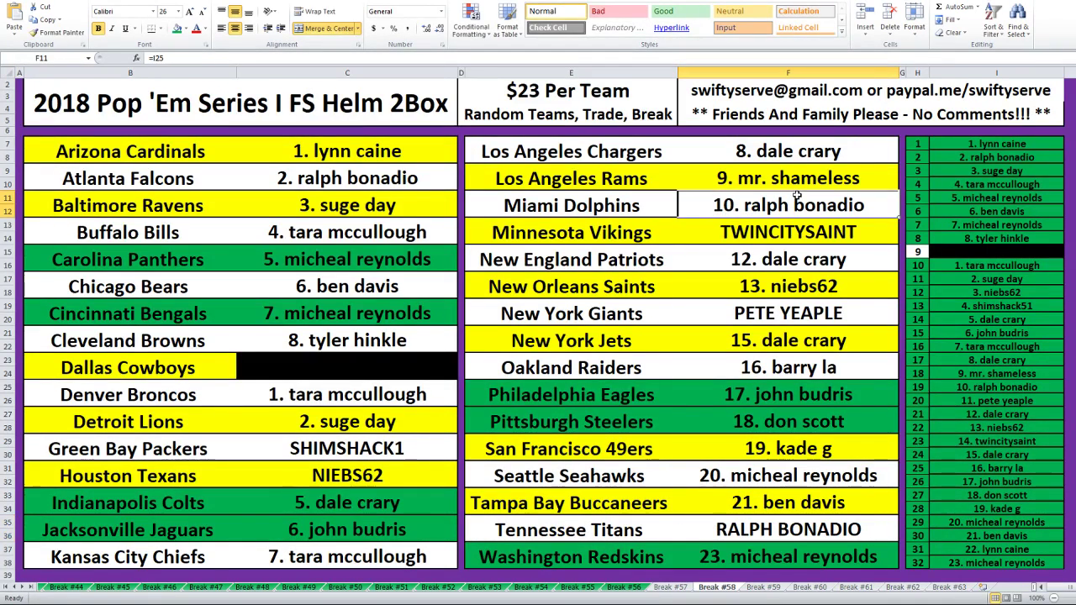
{"action": "key", "text": "Return"}
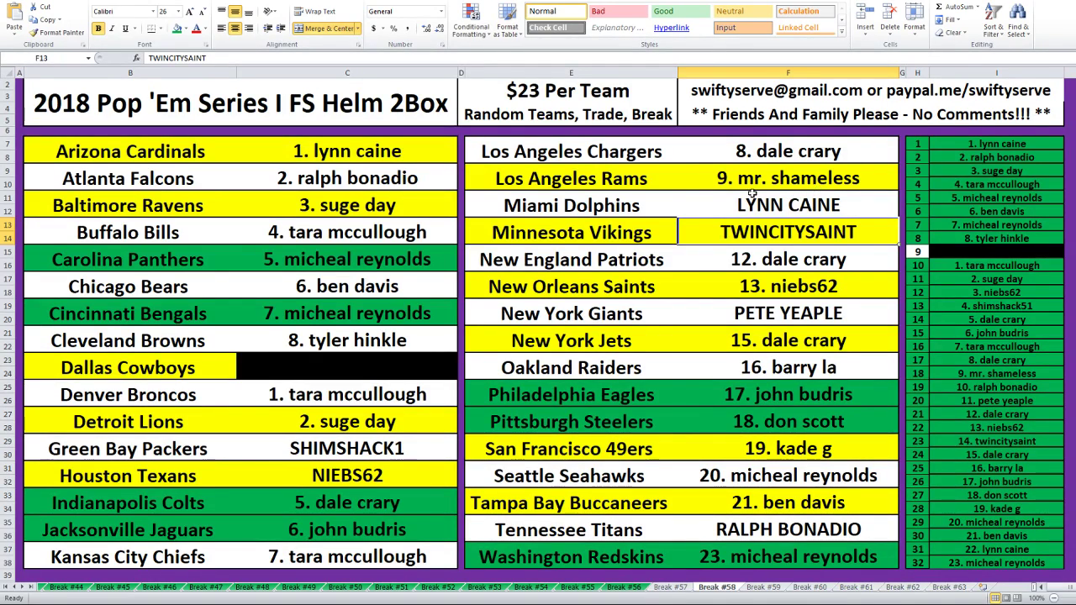
Shade the New York Giants and Minnesota Vikings rows green
{"action": "left_click", "coordinate": [701, 307]}
{"action": "left_click_drag", "start_coordinate": [650, 312], "coordinate": [737, 307]}
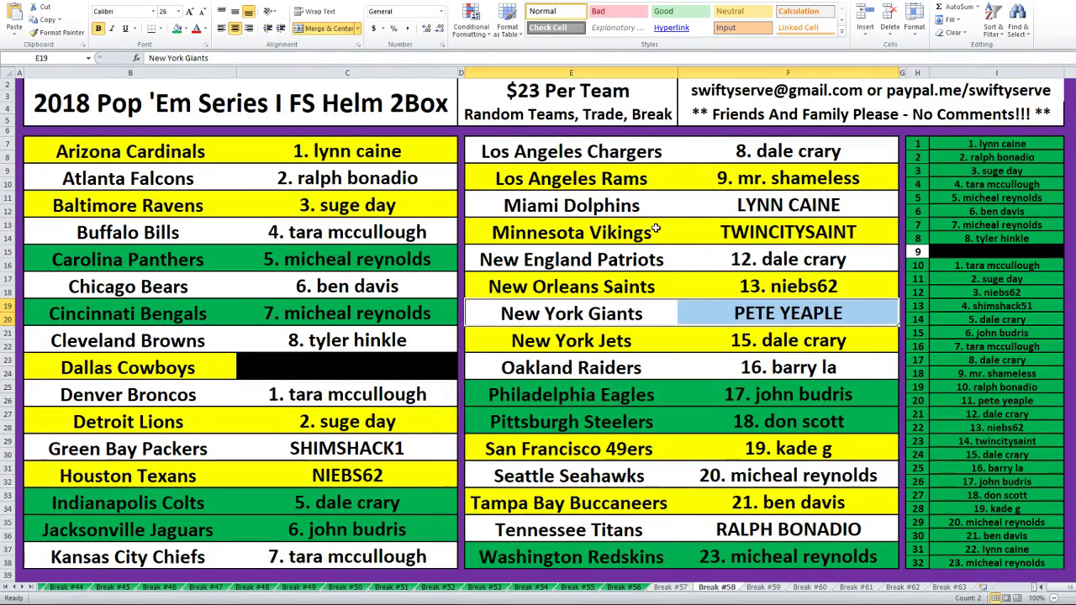
{"action": "left_click_drag", "start_coordinate": [656, 230], "coordinate": [795, 235], "text": "ctrl"}
{"action": "left_click", "coordinate": [178, 28]}
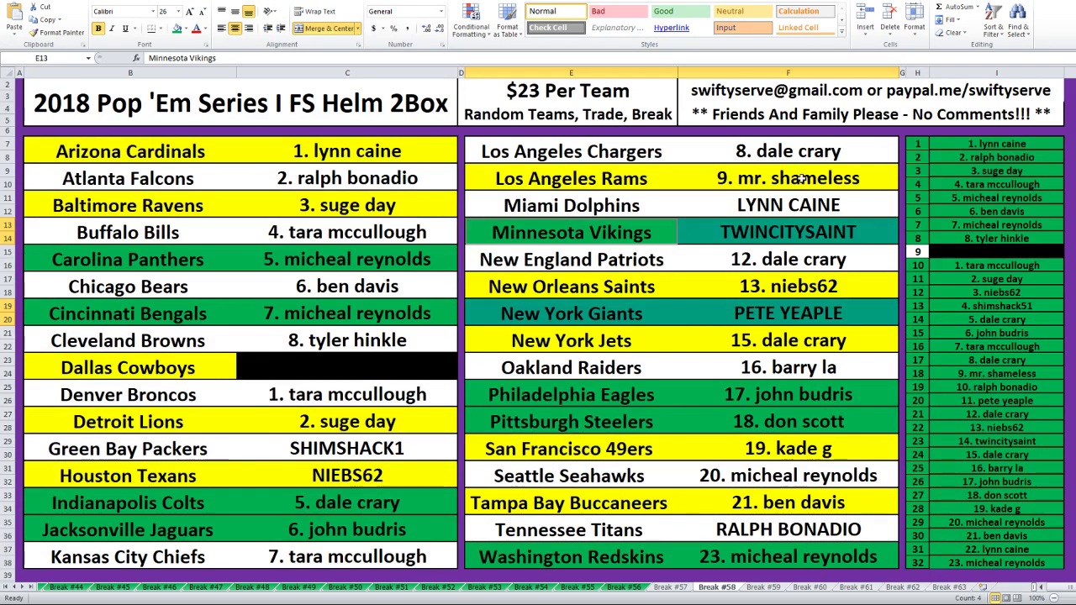
Shade the Los Angeles Chargers, New England Patriots, New York Jets and Tennessee Titans rows green
{"action": "left_click_drag", "start_coordinate": [649, 157], "coordinate": [778, 153]}
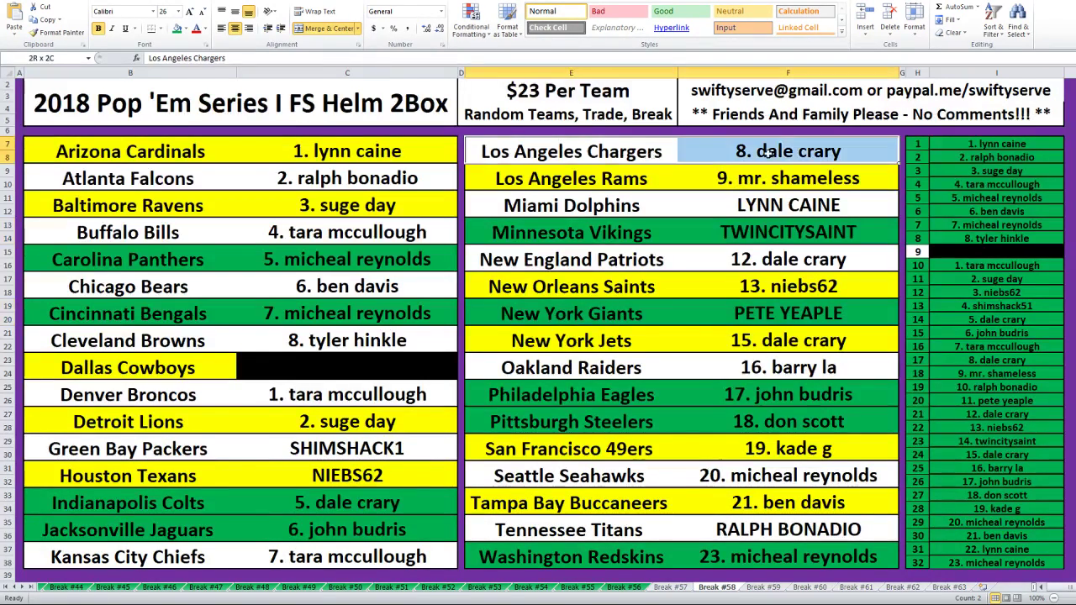
{"action": "left_click", "coordinate": [176, 28]}
{"action": "left_click_drag", "start_coordinate": [584, 262], "coordinate": [777, 261]}
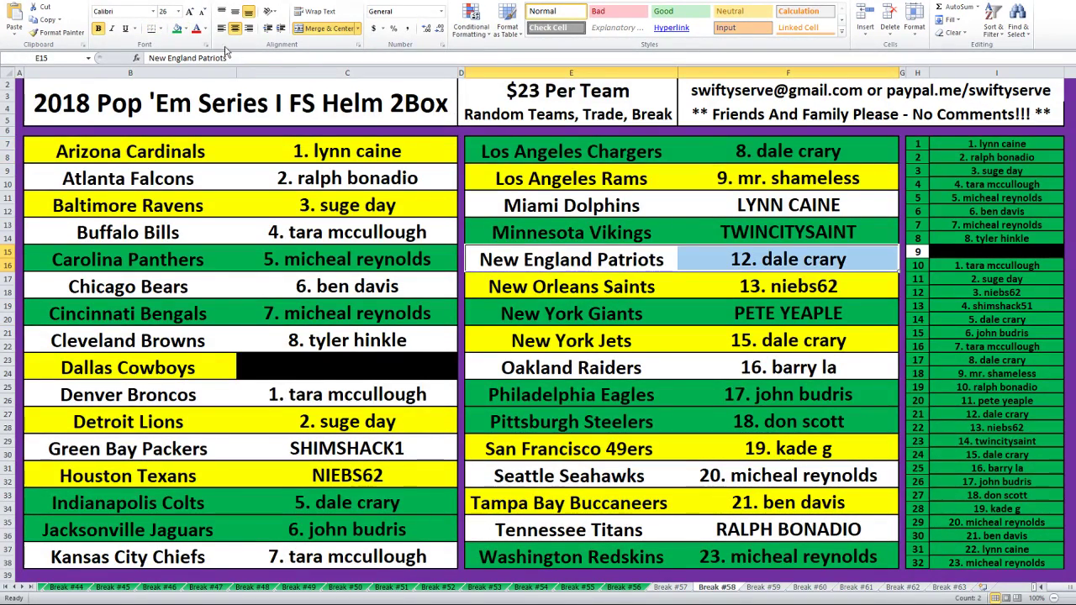
{"action": "left_click", "coordinate": [175, 29]}
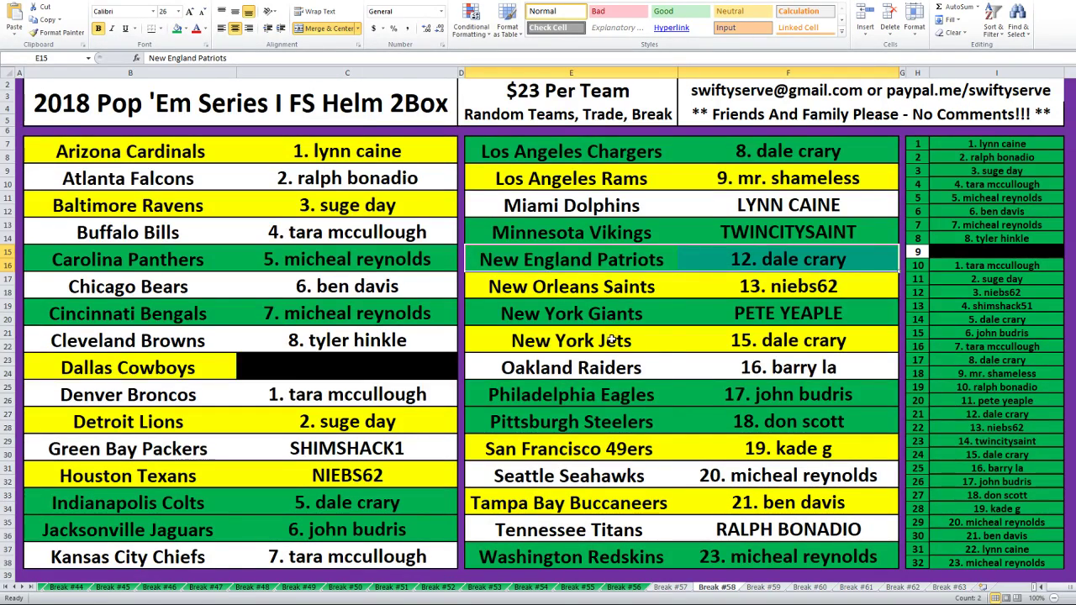
{"action": "left_click_drag", "start_coordinate": [612, 340], "coordinate": [740, 340]}
{"action": "left_click", "coordinate": [177, 29]}
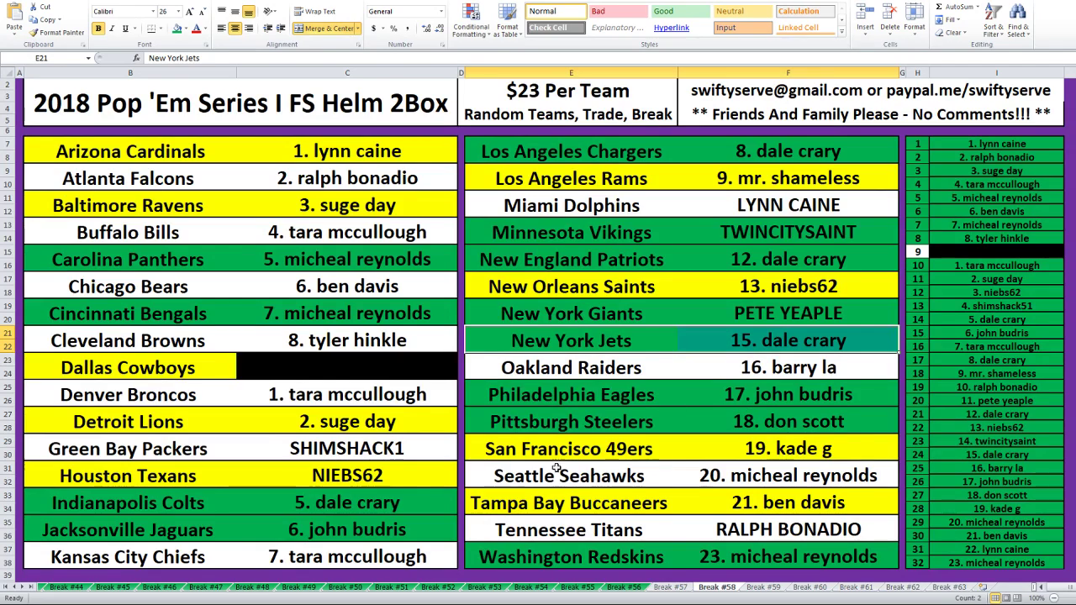
{"action": "left_click_drag", "start_coordinate": [643, 526], "coordinate": [790, 530]}
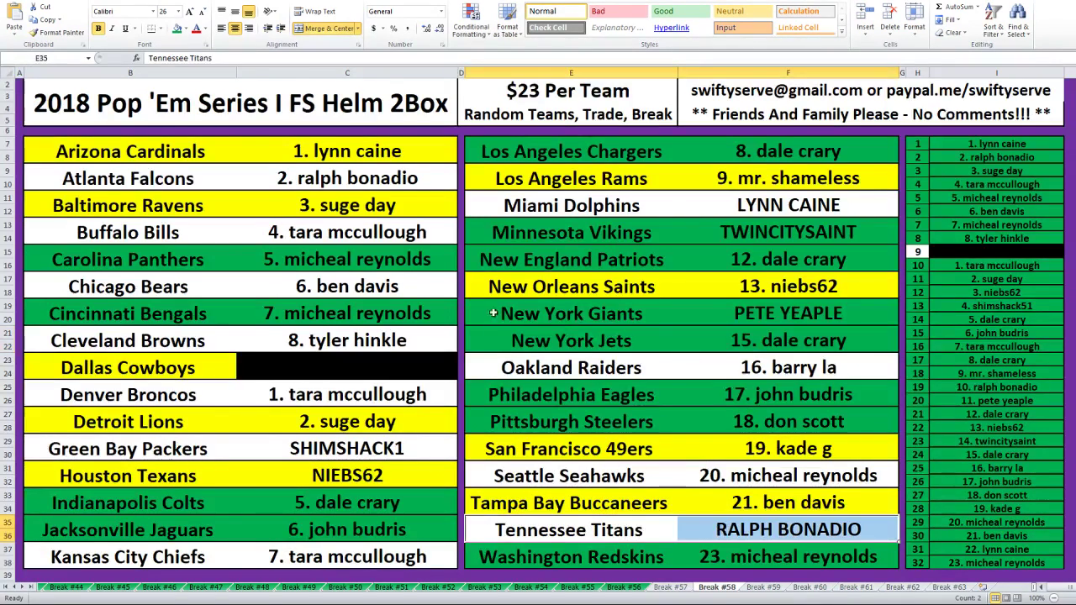
{"action": "left_click", "coordinate": [177, 29]}
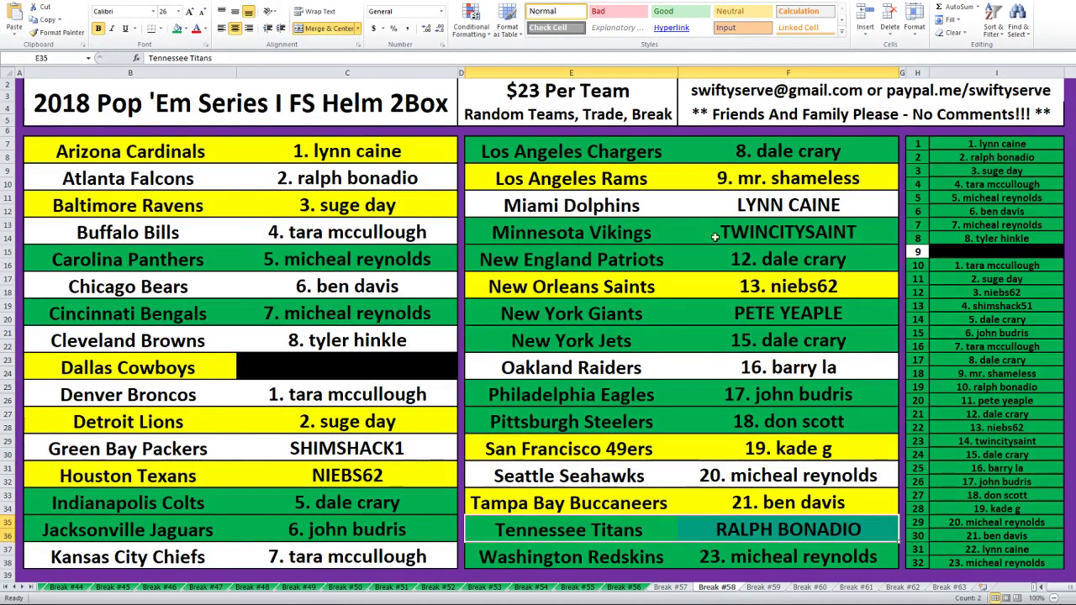
Shade the Buffalo Bills, Kansas City Chiefs and Denver Broncos rows green
{"action": "left_click_drag", "start_coordinate": [185, 227], "coordinate": [311, 230]}
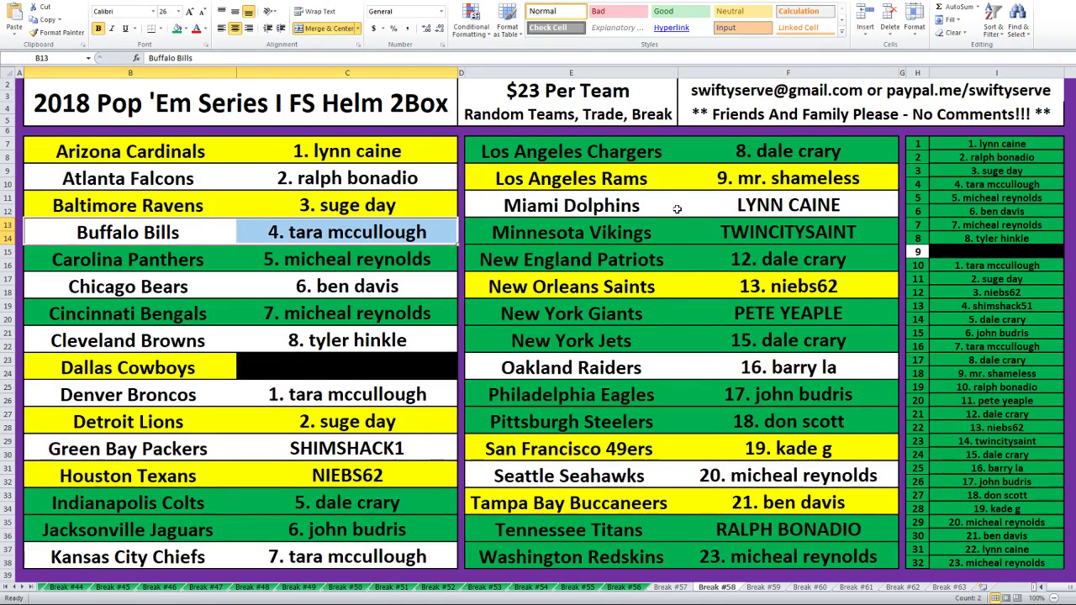
{"action": "left_click_drag", "start_coordinate": [206, 555], "coordinate": [319, 557]}
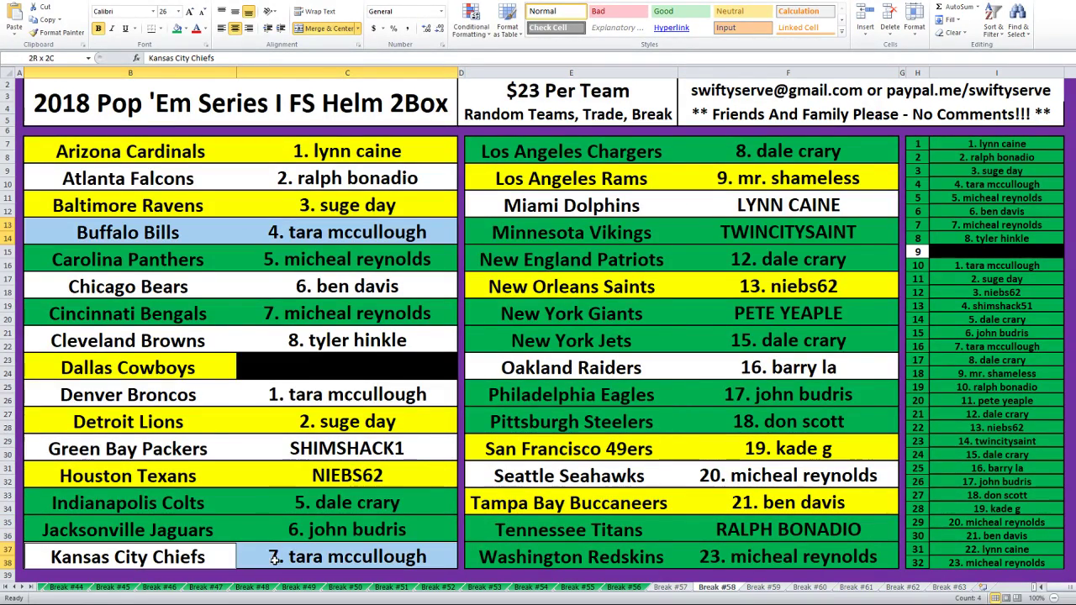
{"action": "left_click", "coordinate": [196, 395], "text": "ctrl"}
{"action": "left_click_drag", "start_coordinate": [196, 396], "coordinate": [300, 395]}
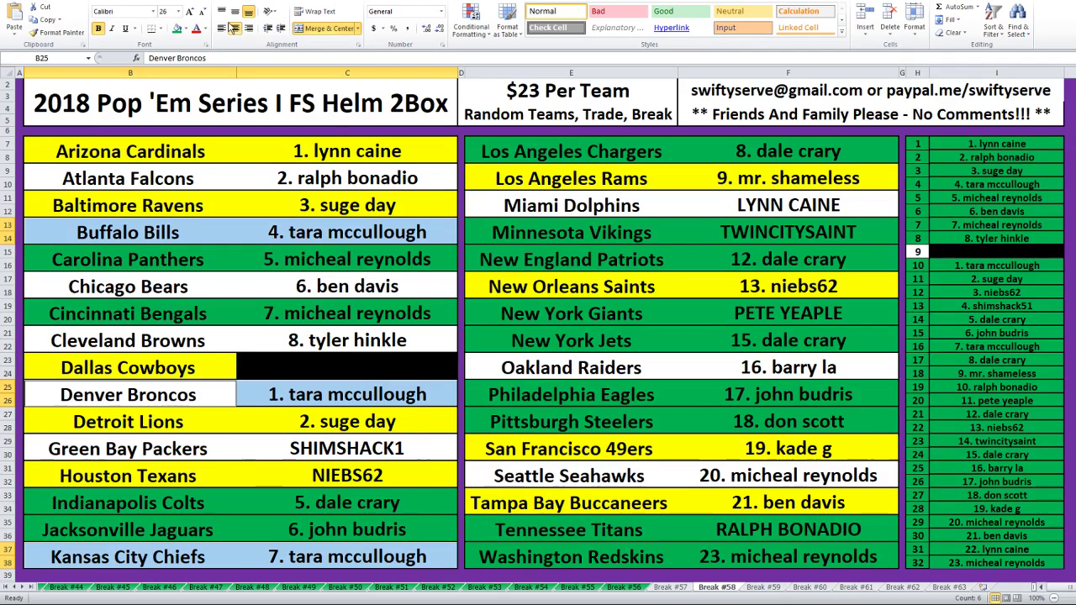
{"action": "left_click", "coordinate": [178, 27]}
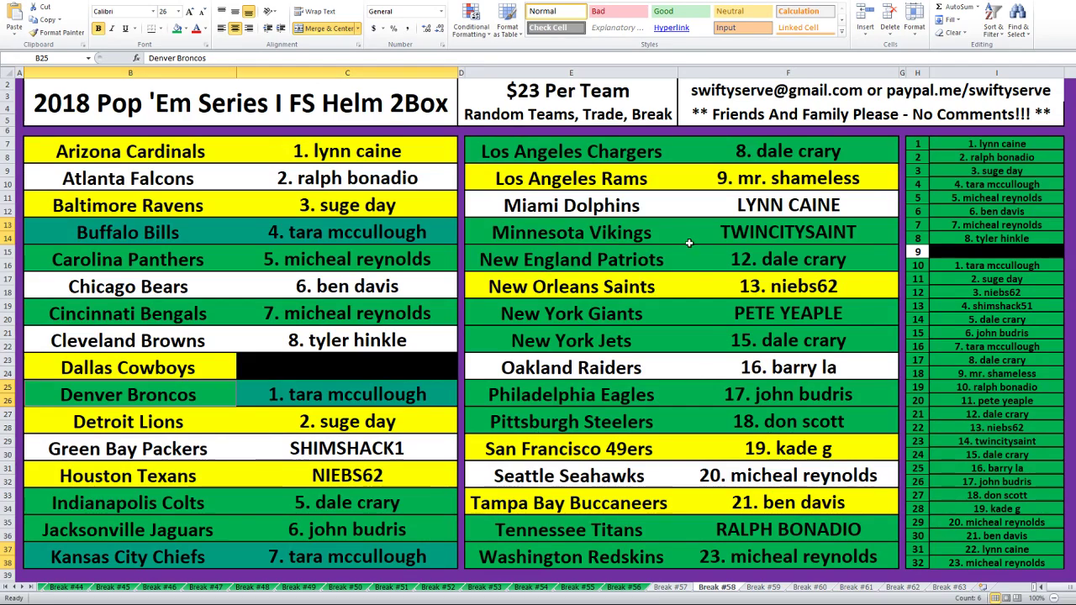
Shade the Miami Dolphins, Atlanta Falcons and Arizona Cardinals rows green
{"action": "left_click_drag", "start_coordinate": [626, 205], "coordinate": [760, 207]}
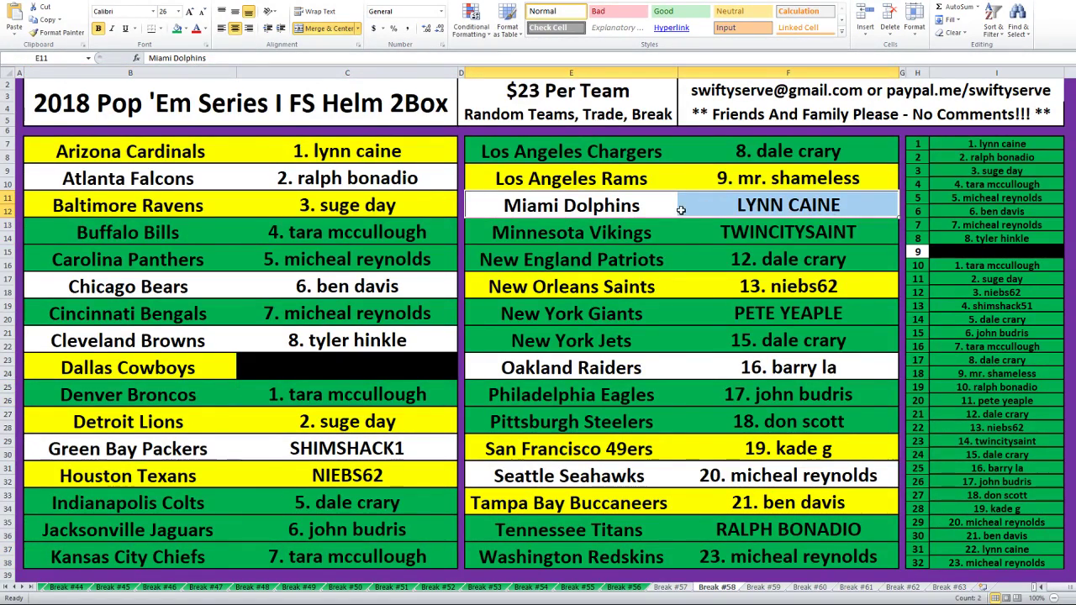
{"action": "left_click_drag", "start_coordinate": [196, 178], "coordinate": [334, 173]}
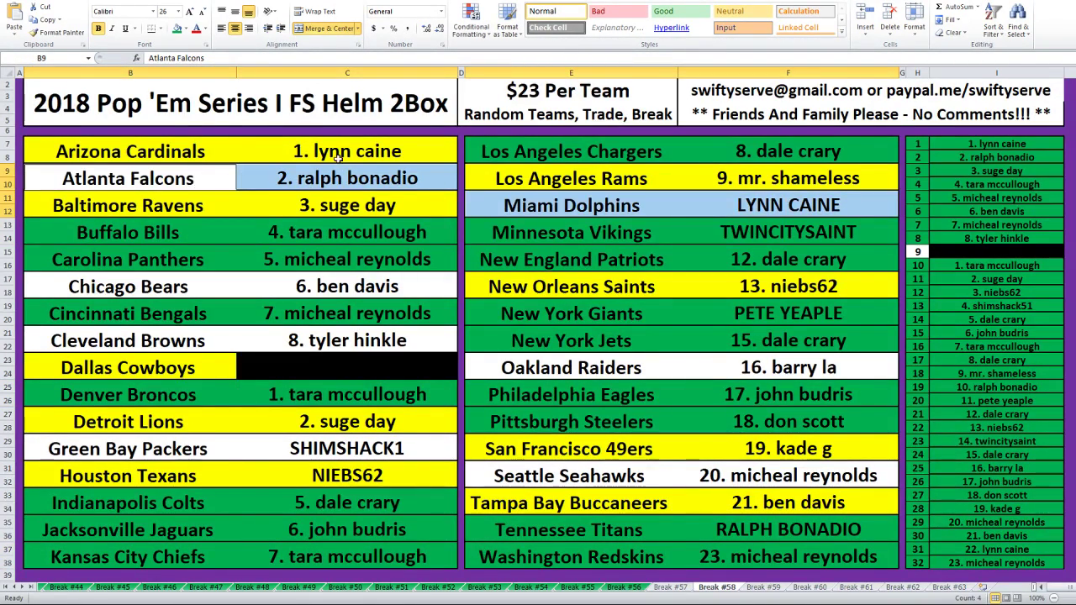
{"action": "left_click_drag", "start_coordinate": [156, 152], "coordinate": [252, 153]}
{"action": "left_click", "coordinate": [176, 28]}
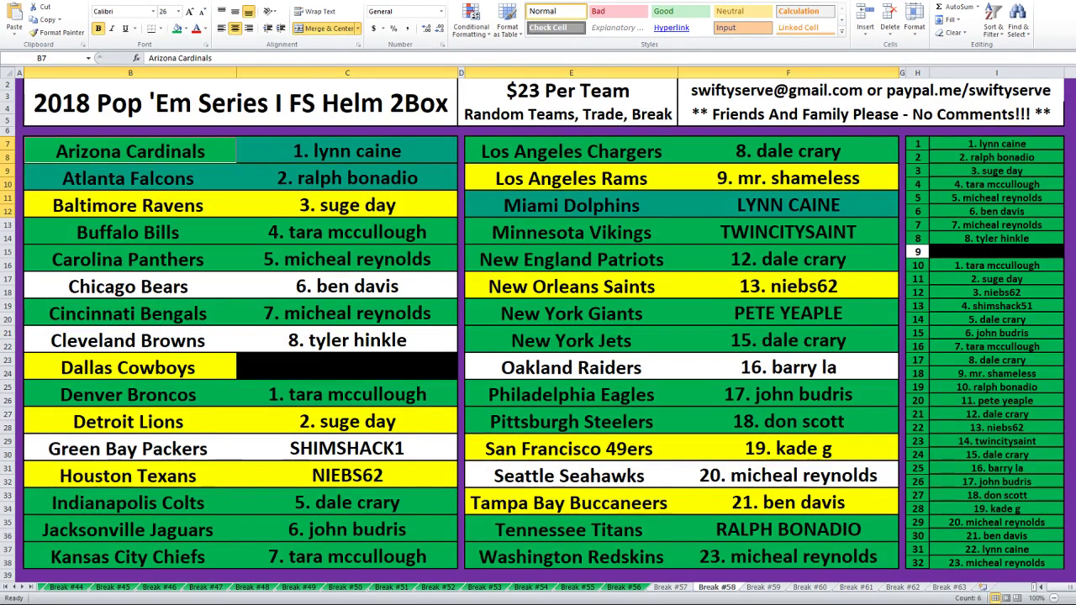
{"action": "left_click", "coordinate": [130, 151]}
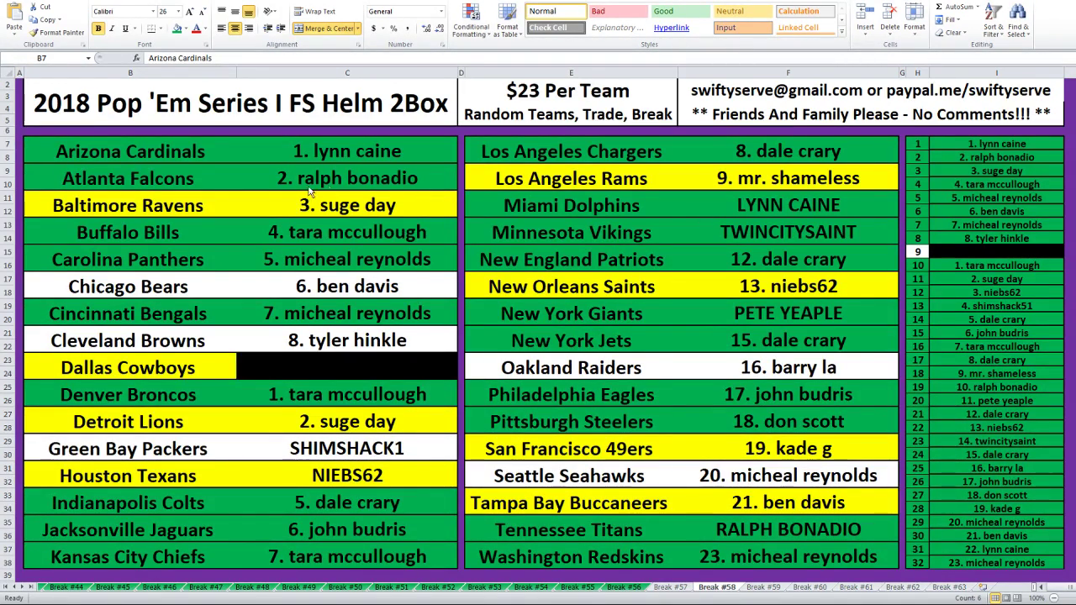
Fill all team rows in both blocks (B7:C38, E7:F38) with one green
{"action": "left_click_drag", "start_coordinate": [212, 153], "coordinate": [342, 551]}
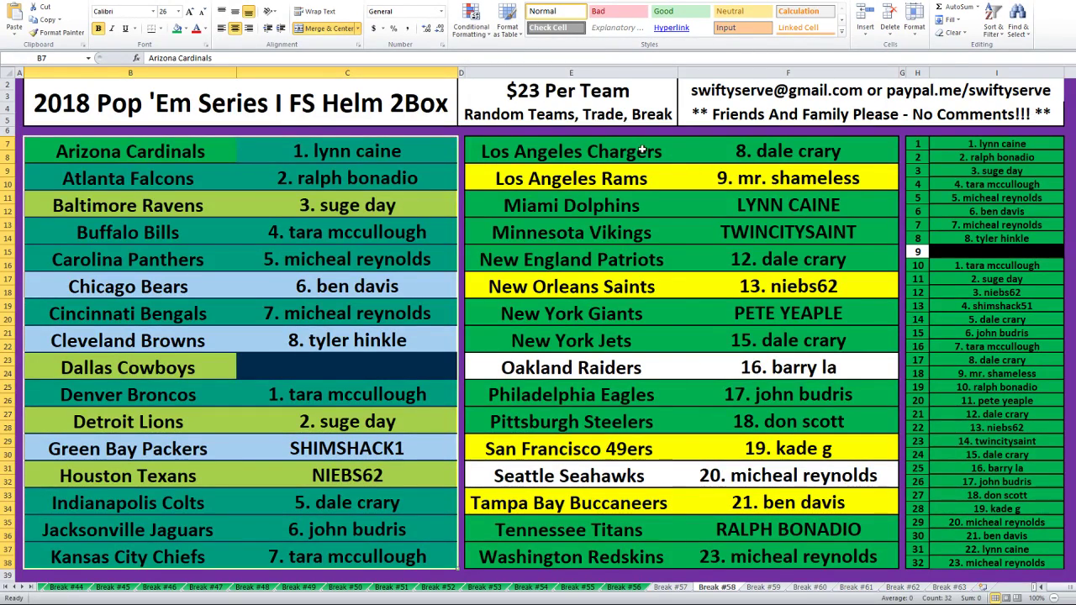
{"action": "left_click_drag", "start_coordinate": [643, 149], "coordinate": [744, 548]}
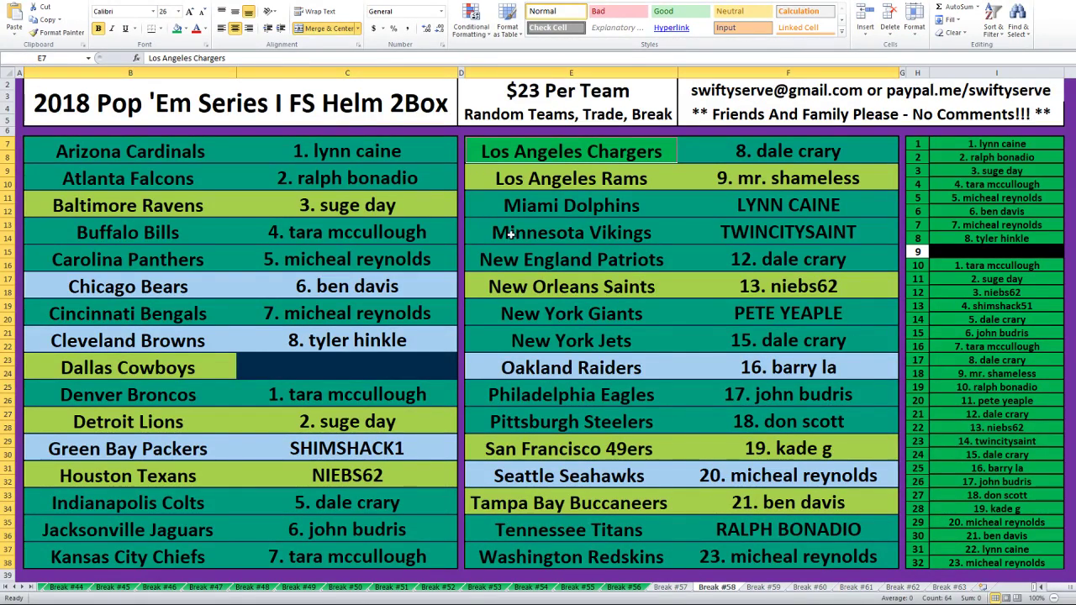
{"action": "left_click", "coordinate": [178, 29]}
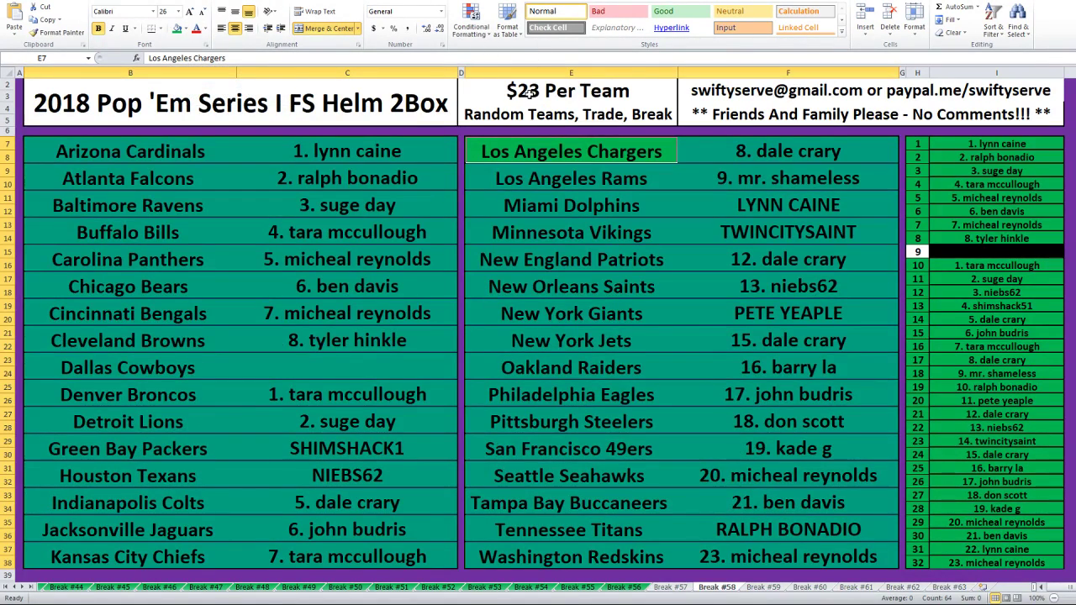
{"action": "left_click", "coordinate": [410, 101]}
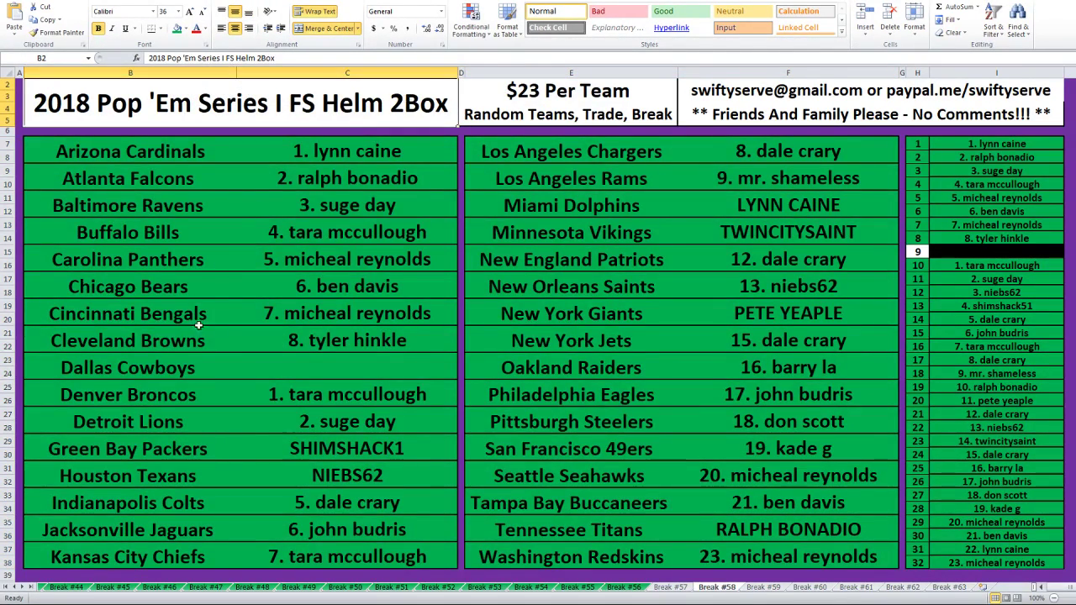
Fill the Dallas Cowboys row black
{"action": "left_click_drag", "start_coordinate": [223, 367], "coordinate": [252, 367]}
{"action": "left_click", "coordinate": [186, 28]}
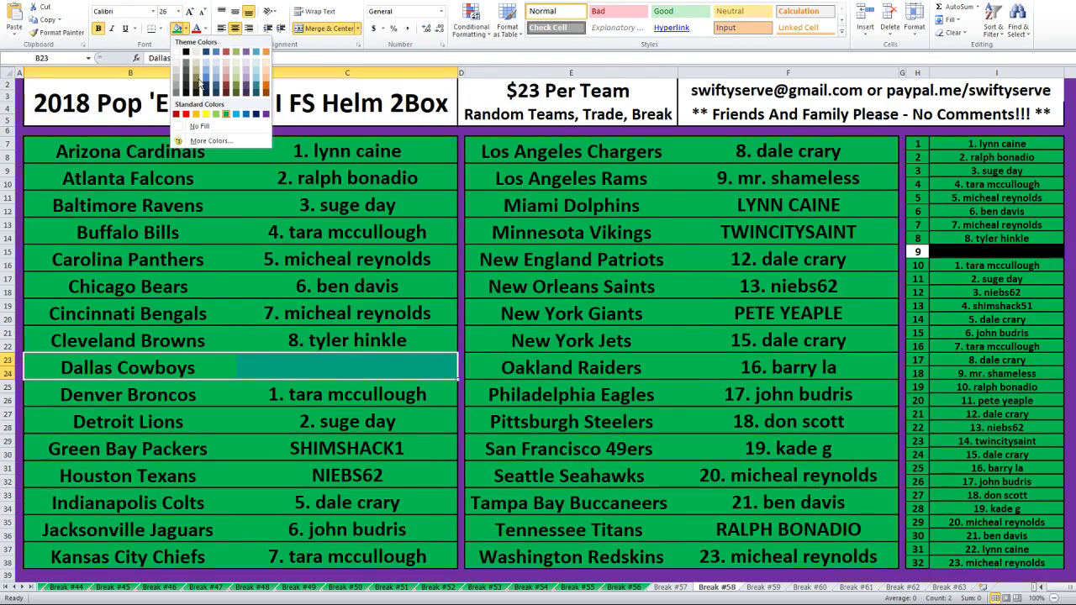
{"action": "left_click", "coordinate": [188, 53]}
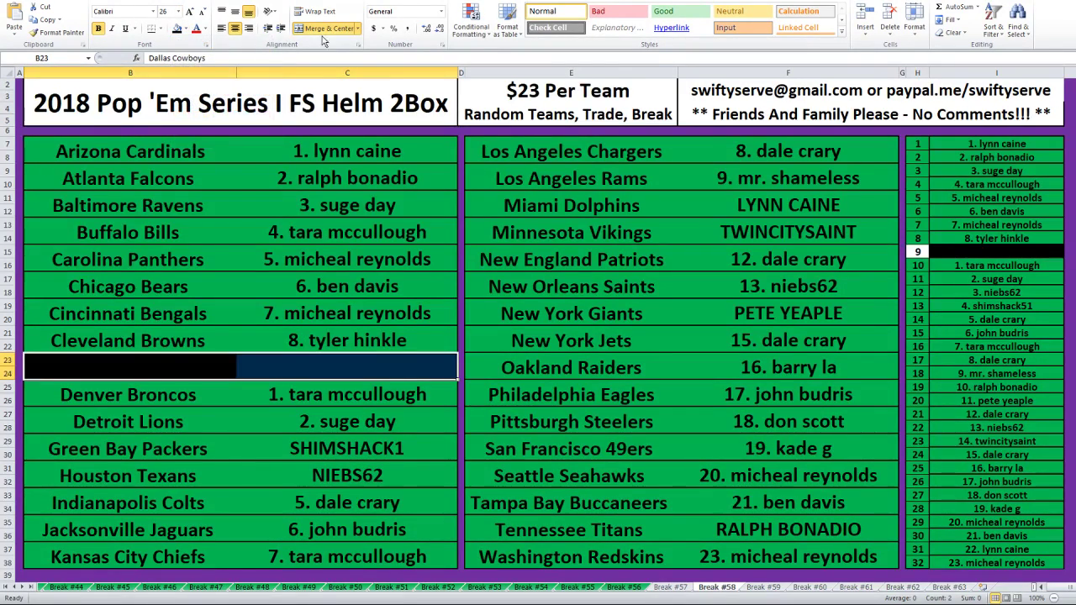
{"action": "left_click", "coordinate": [396, 90]}
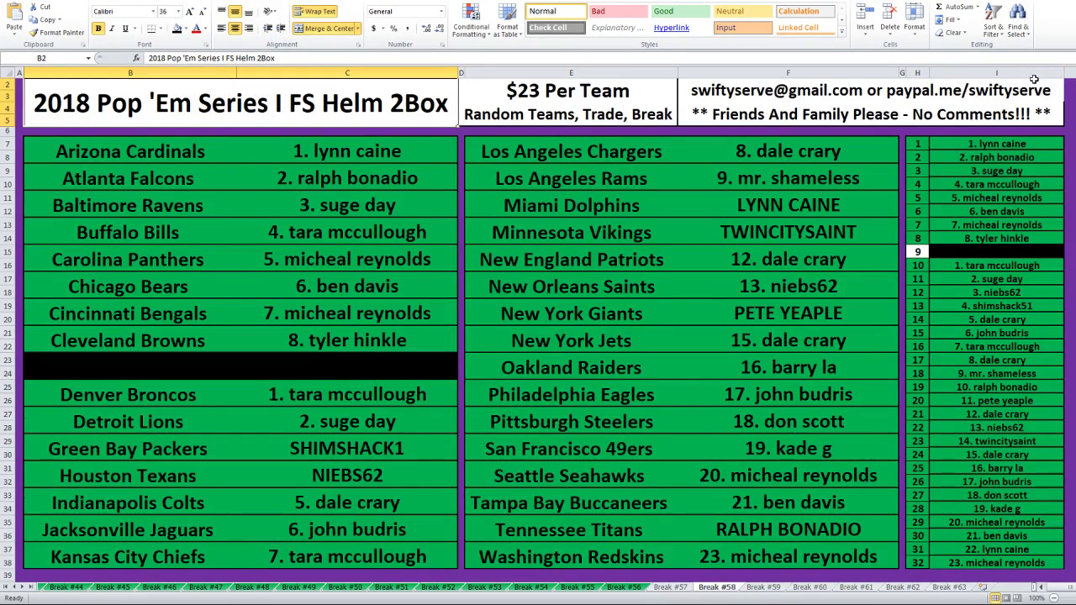
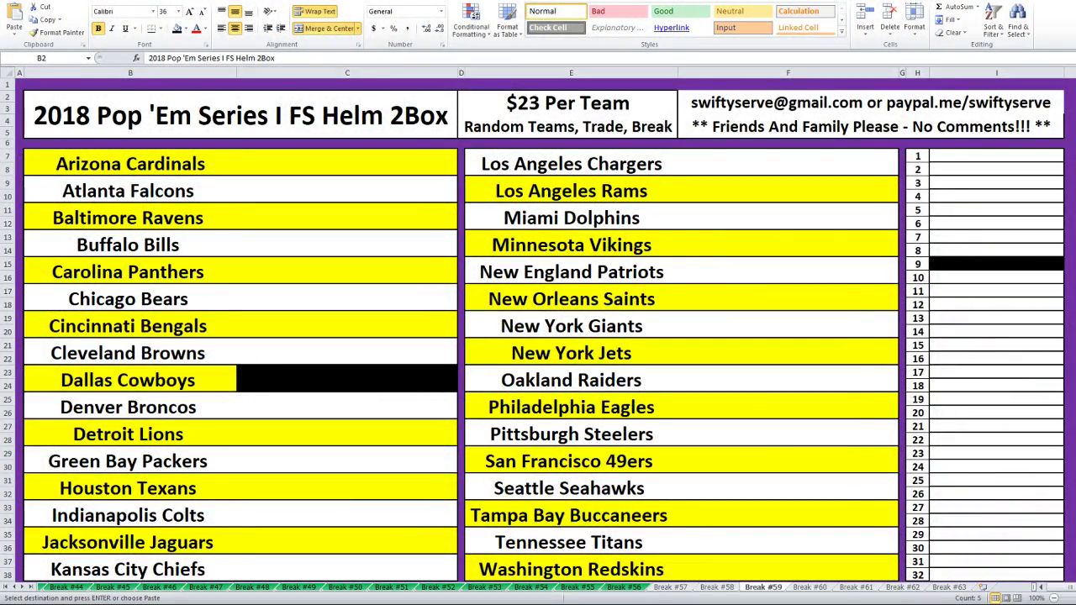
Switch from the break sheet to the Notepad number list
{"action": "key", "text": "alt+Tab"}
Delete the stray first line and the 45 line from the Notepad list, then copy the whole list
{"action": "left_click", "coordinate": [344, 94]}
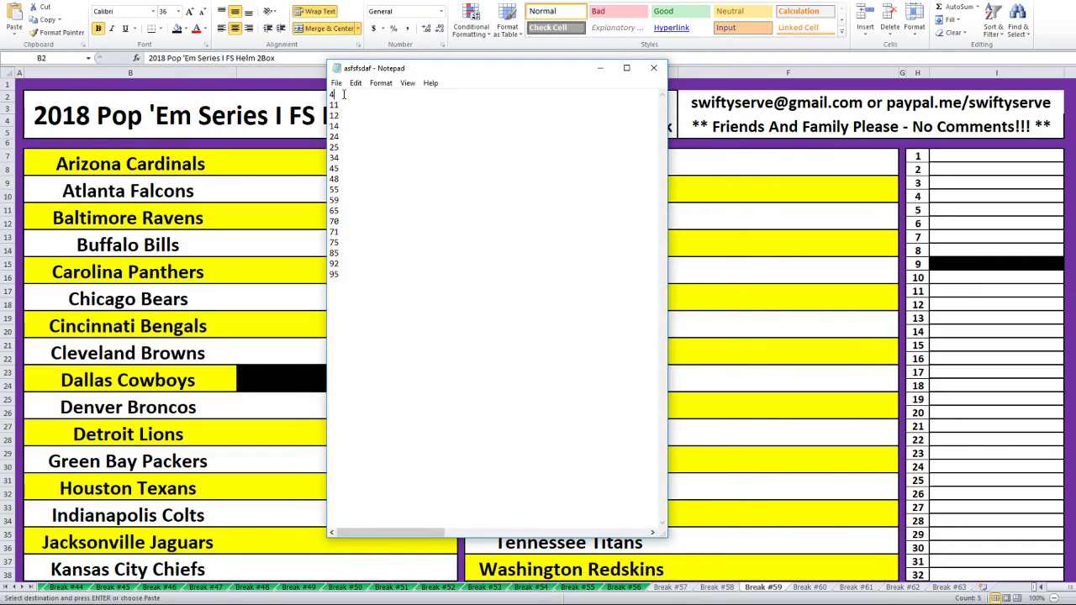
{"action": "key", "text": "Delete"}
{"action": "left_click", "coordinate": [347, 159]}
{"action": "key", "text": "BackSpace"}
{"action": "key", "text": "BackSpace"}
{"action": "key", "text": "BackSpace"}
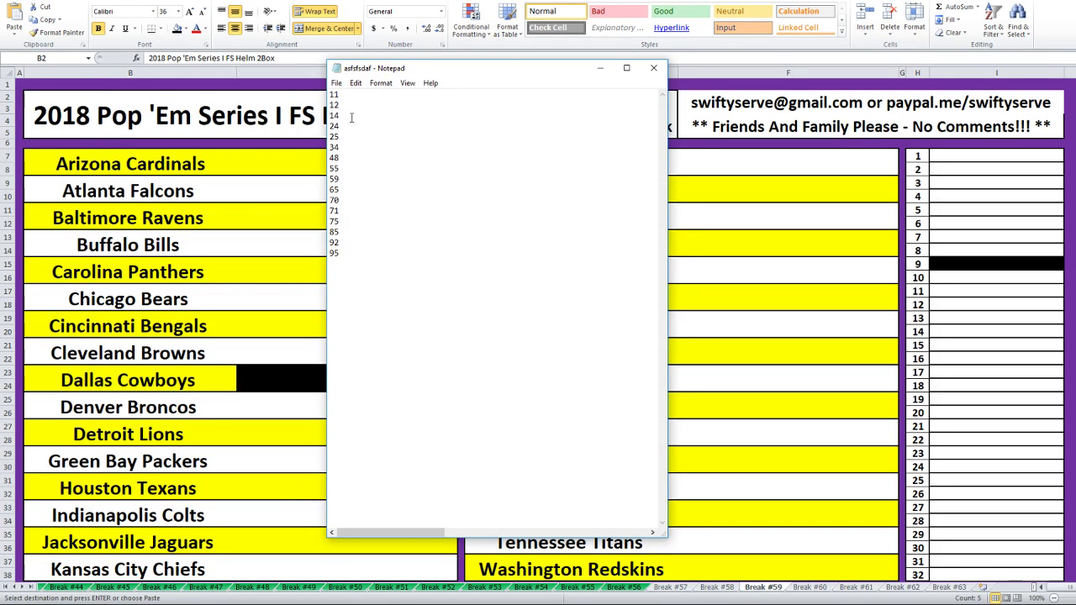
{"action": "key", "text": "ctrl+a"}
{"action": "key", "text": "ctrl+c"}
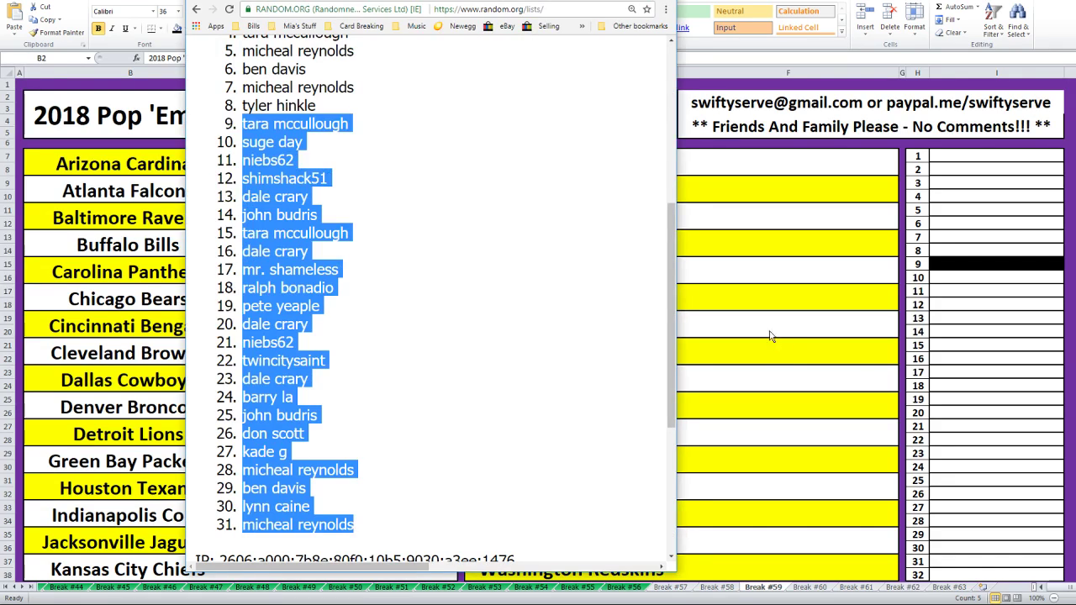
Maximize Chrome, paste the 16 numbers into the List Randomizer and randomize them
{"action": "scroll", "coordinate": [393, 219], "scroll_direction": "up", "scroll_amount": 3}
{"action": "key", "text": "super+Up"}
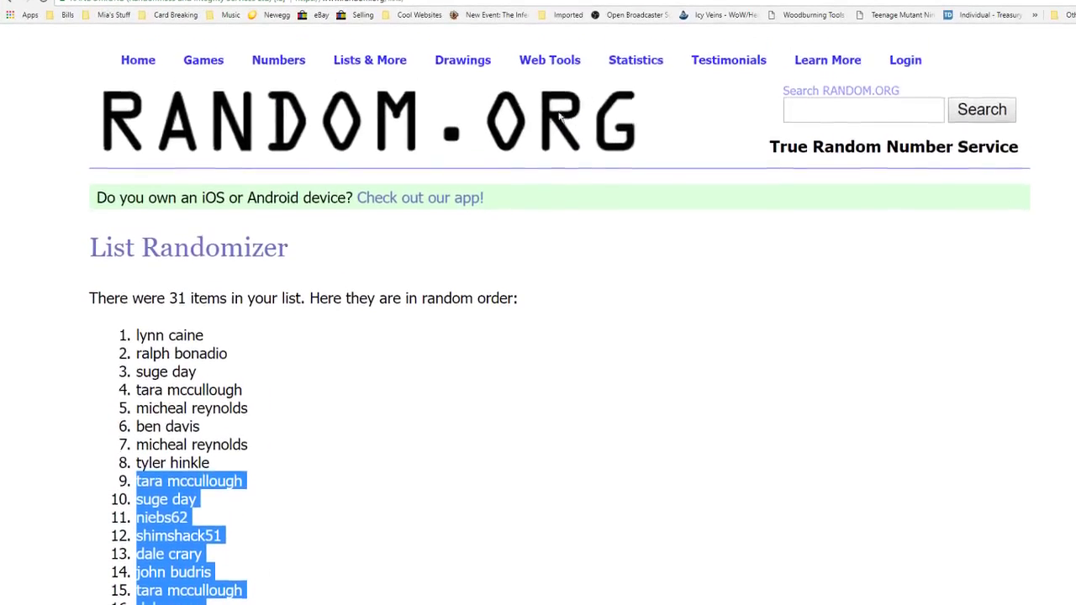
{"action": "mouse_move", "coordinate": [373, 64]}
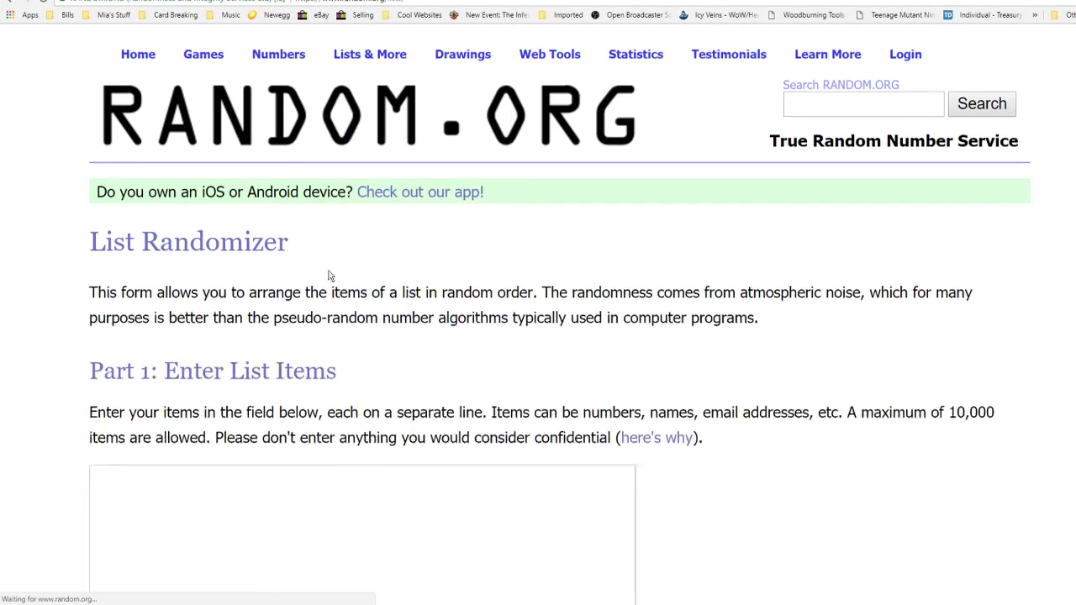
{"action": "scroll", "coordinate": [329, 277], "scroll_direction": "down", "scroll_amount": 3}
{"action": "left_click", "coordinate": [260, 278]}
{"action": "key", "text": "ctrl+v"}
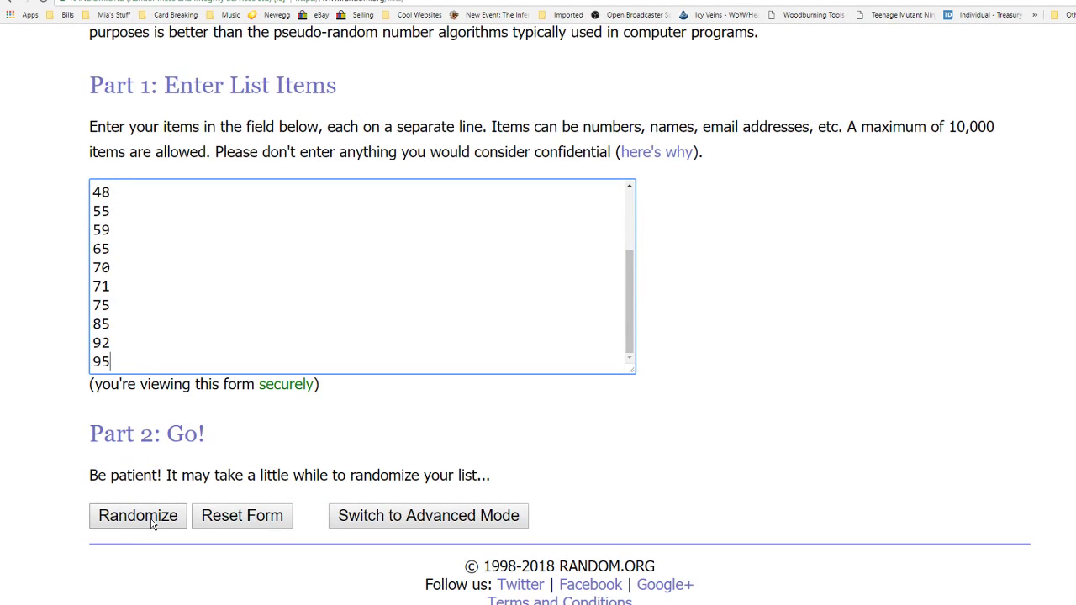
{"action": "left_click", "coordinate": [148, 523]}
Reshuffle the list four more times and highlight the top two results, 24 and 48
{"action": "scroll", "coordinate": [152, 524], "scroll_direction": "down", "scroll_amount": 2}
{"action": "scroll", "coordinate": [143, 512], "scroll_direction": "down", "scroll_amount": 2}
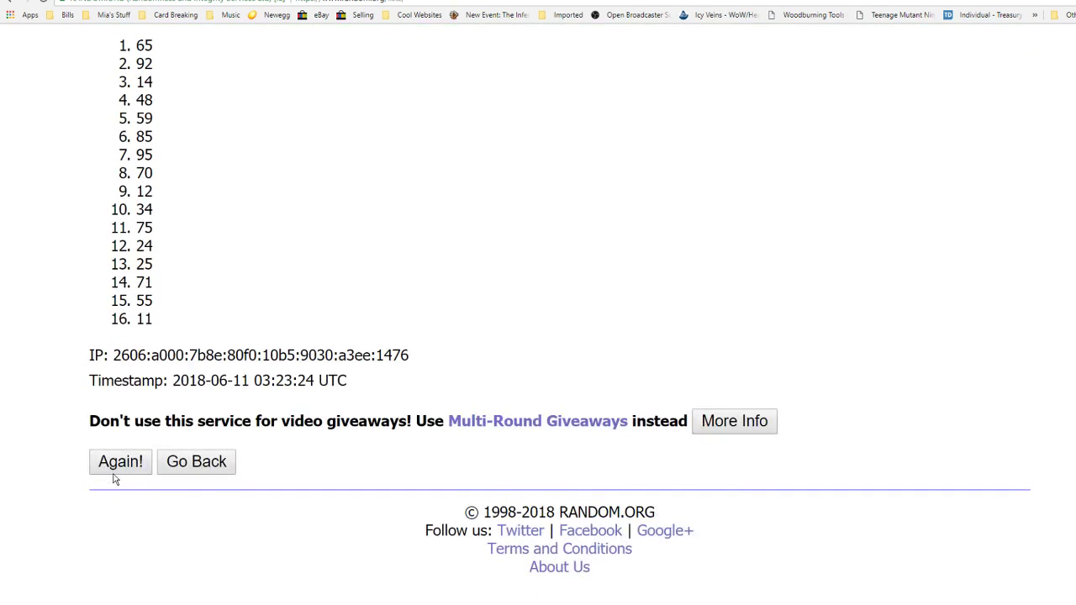
{"action": "left_click", "coordinate": [120, 474]}
{"action": "left_click", "coordinate": [131, 469]}
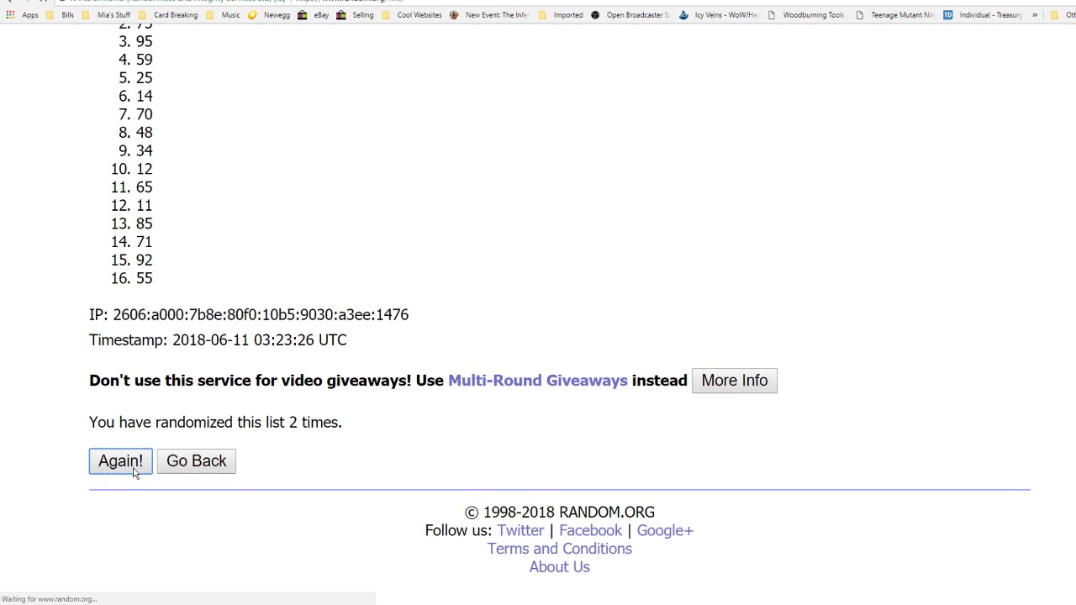
{"action": "scroll", "coordinate": [131, 471], "scroll_direction": "down", "scroll_amount": 4}
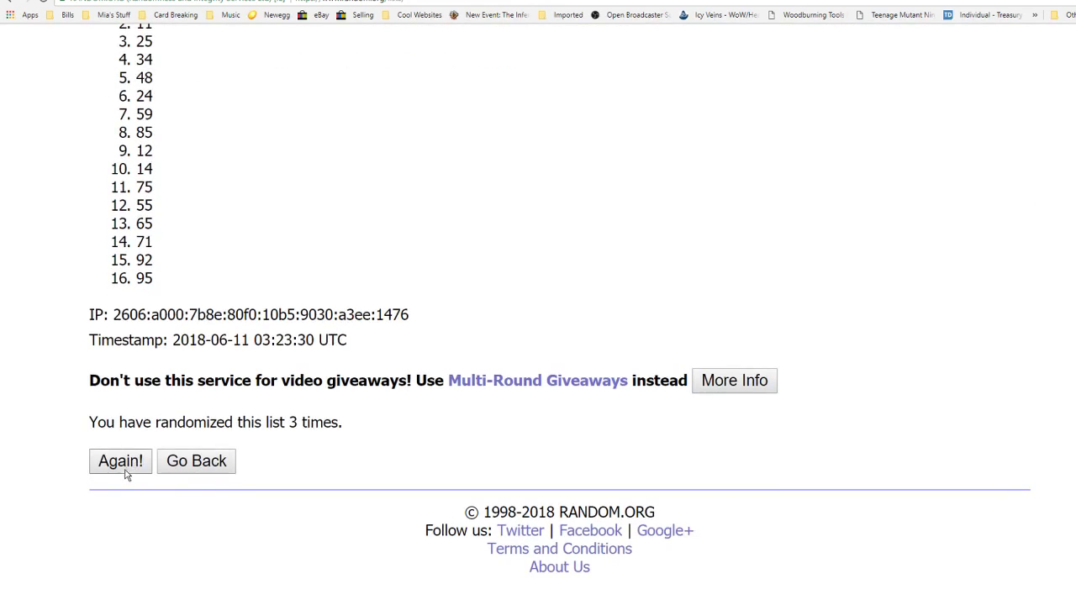
{"action": "left_click", "coordinate": [127, 465]}
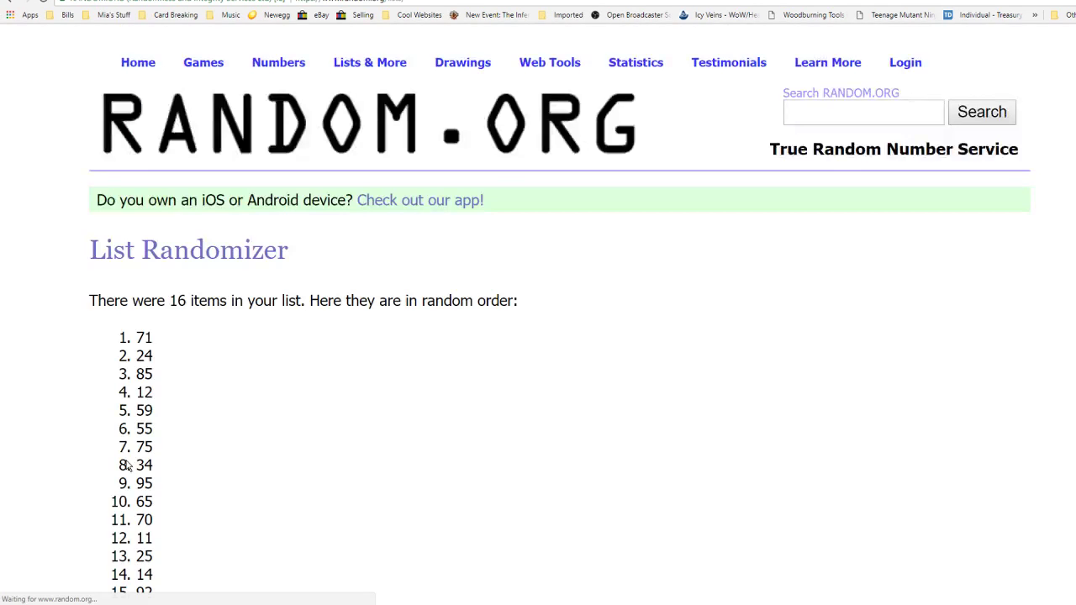
{"action": "scroll", "coordinate": [126, 467], "scroll_direction": "down", "scroll_amount": 4}
{"action": "left_click", "coordinate": [126, 465]}
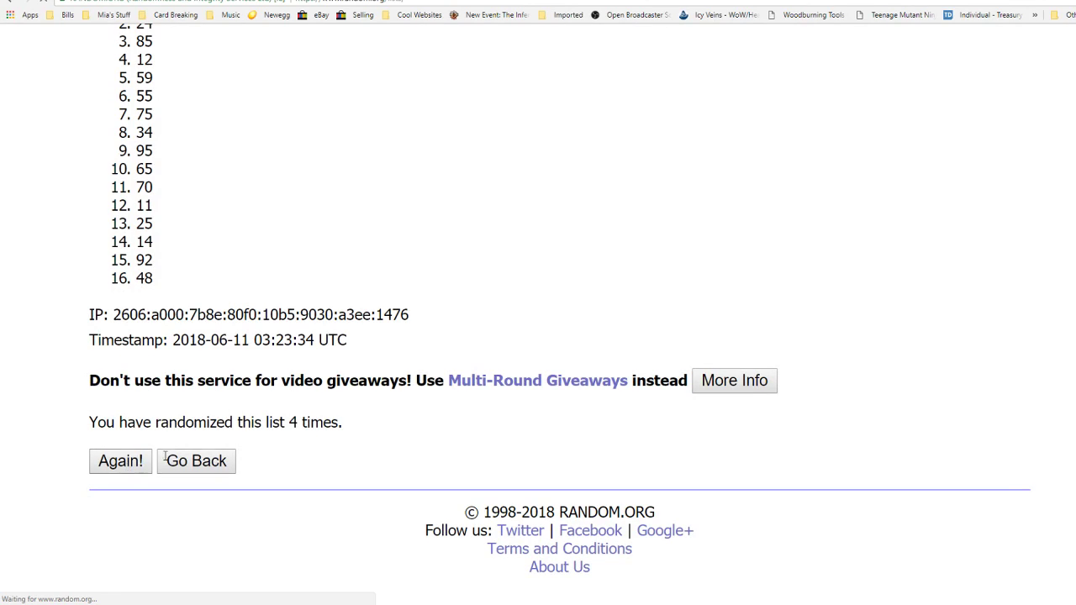
{"action": "scroll", "coordinate": [420, 461], "scroll_direction": "down", "scroll_amount": 4}
{"action": "left_click_drag", "start_coordinate": [226, 420], "coordinate": [377, 425]}
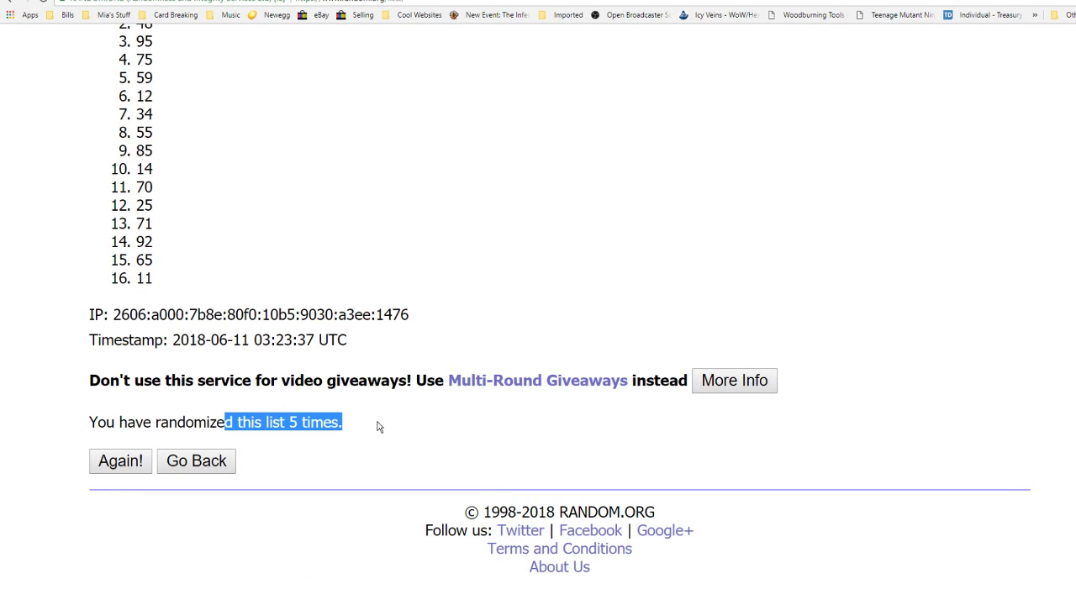
{"action": "left_click", "coordinate": [364, 412]}
{"action": "scroll", "coordinate": [327, 365], "scroll_direction": "up", "scroll_amount": 4}
{"action": "left_click_drag", "start_coordinate": [140, 335], "coordinate": [177, 353]}
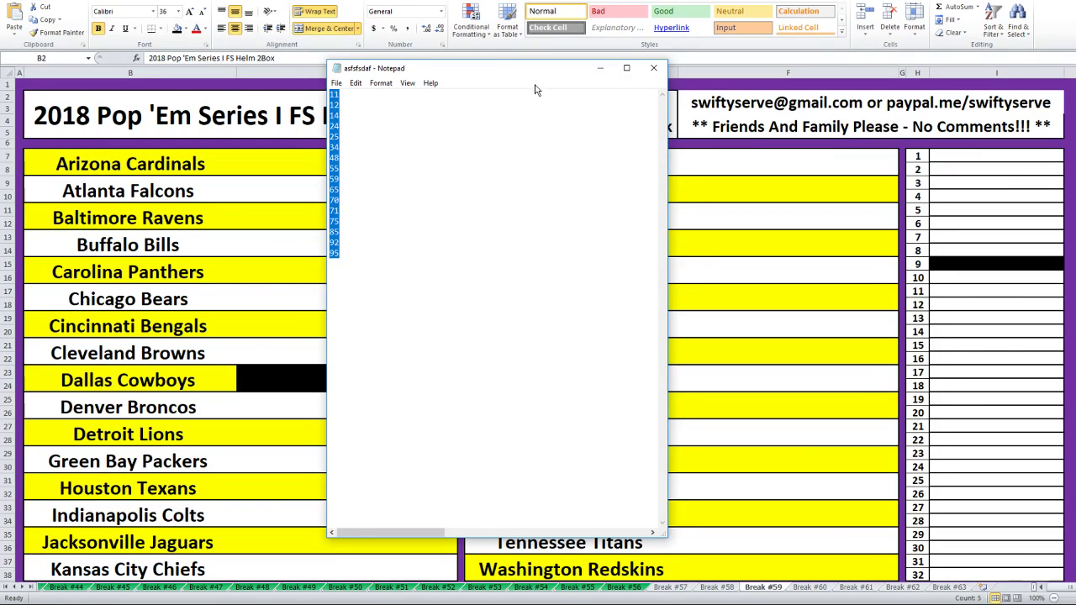
Delete the 24 and 48 lines from the Notepad list and minimize Notepad
{"action": "left_click", "coordinate": [402, 163]}
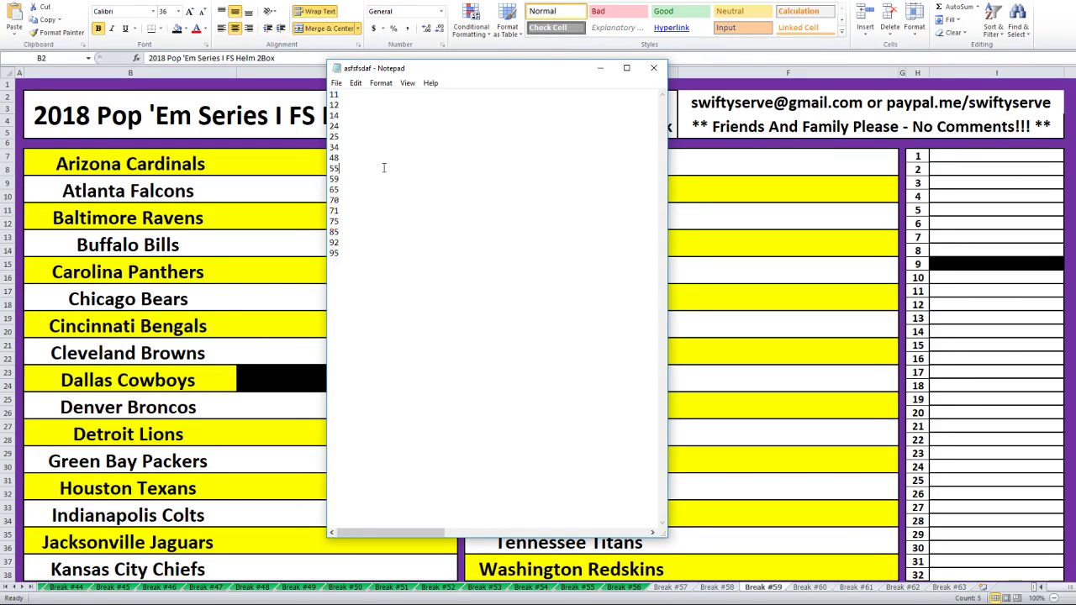
{"action": "left_click", "coordinate": [349, 126]}
{"action": "key", "text": "BackSpace"}
{"action": "key", "text": "BackSpace"}
{"action": "key", "text": "BackSpace"}
{"action": "left_click", "coordinate": [347, 148]}
{"action": "key", "text": "BackSpace"}
{"action": "key", "text": "BackSpace"}
{"action": "key", "text": "BackSpace"}
{"action": "left_click", "coordinate": [602, 69]}
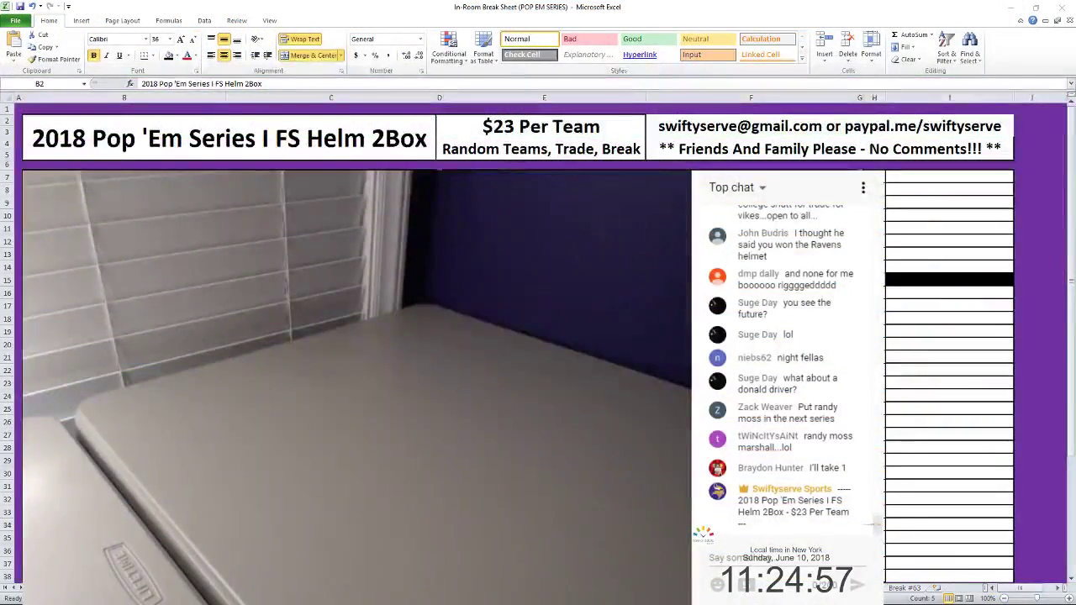
Enter buyer names in the first seven hit-list slots of column I, starting at I7
{"action": "left_click", "coordinate": [951, 177]}
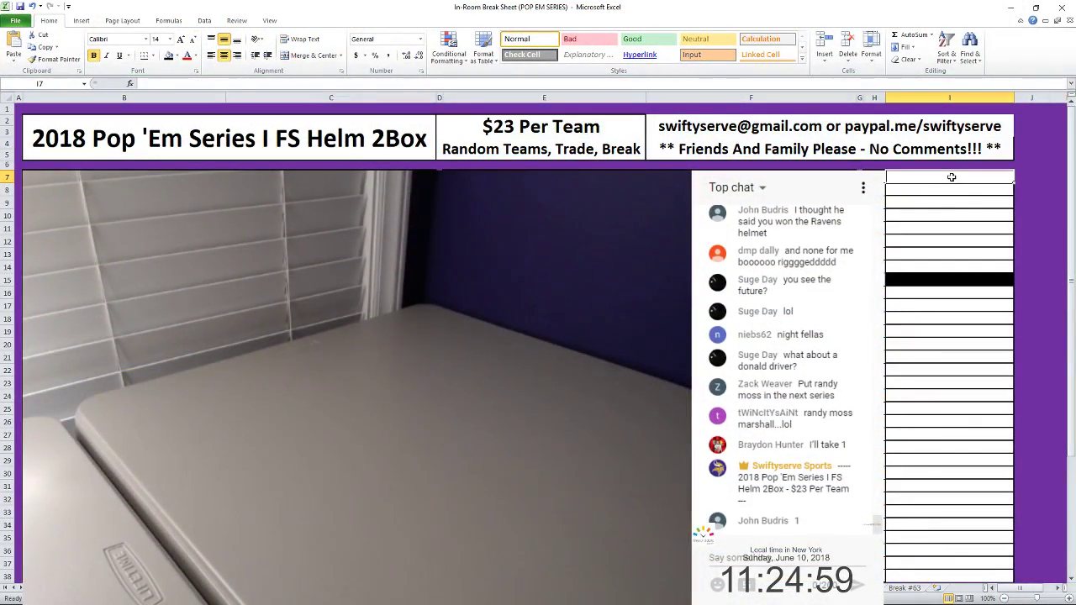
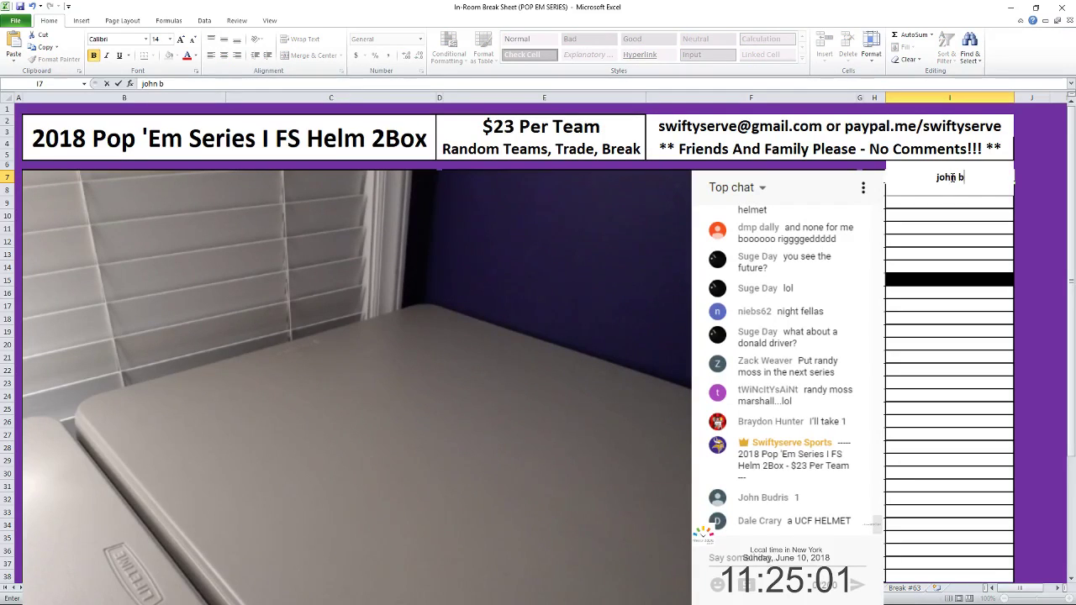
{"action": "key", "text": "Return"}
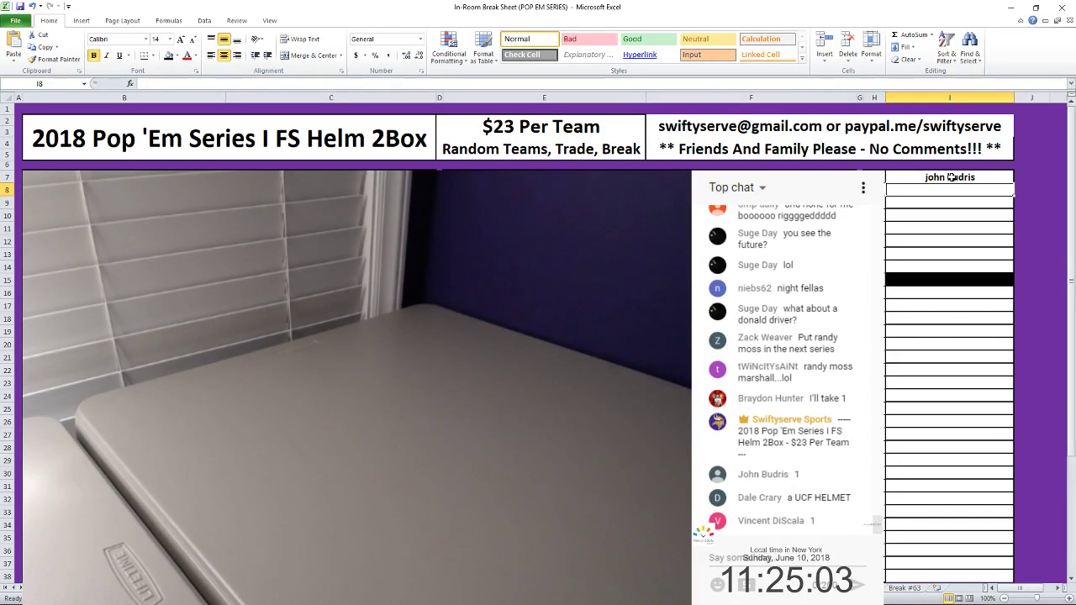
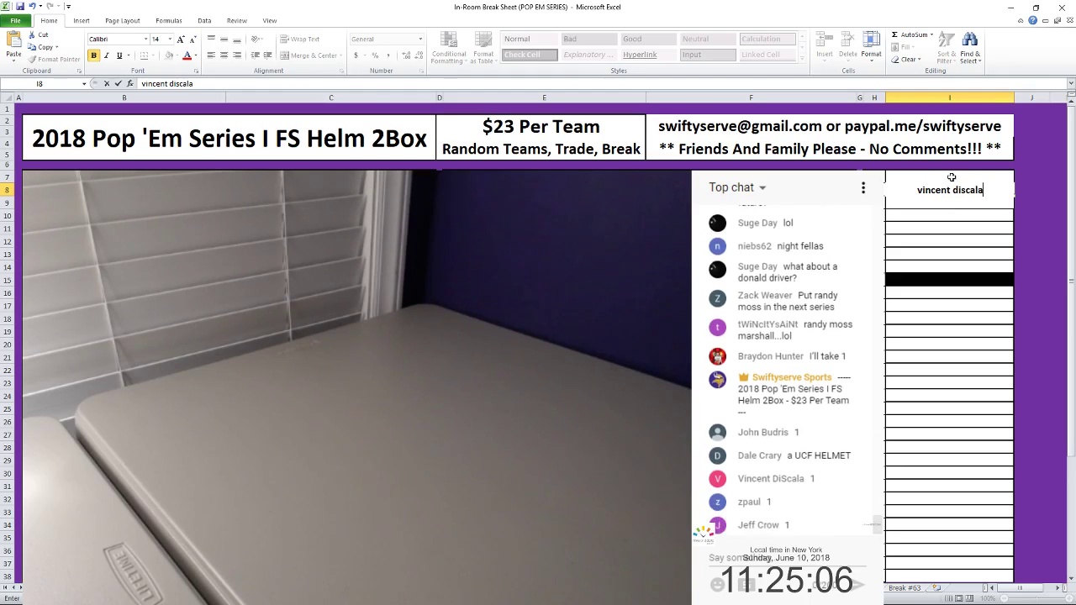
{"action": "key", "text": "Return"}
{"action": "type", "text": "zpaul"}
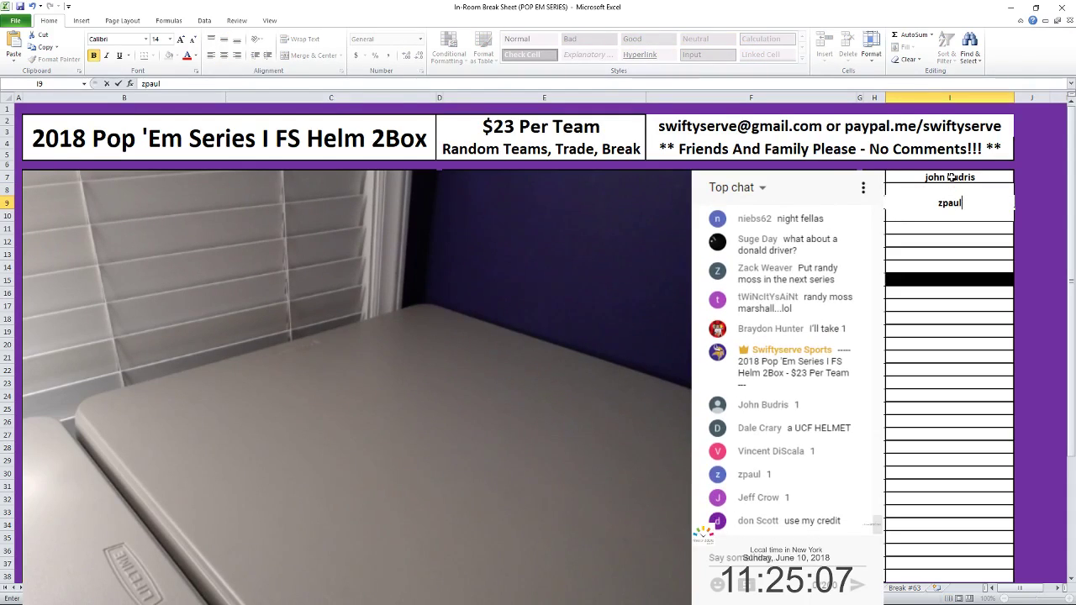
{"action": "key", "text": "Return"}
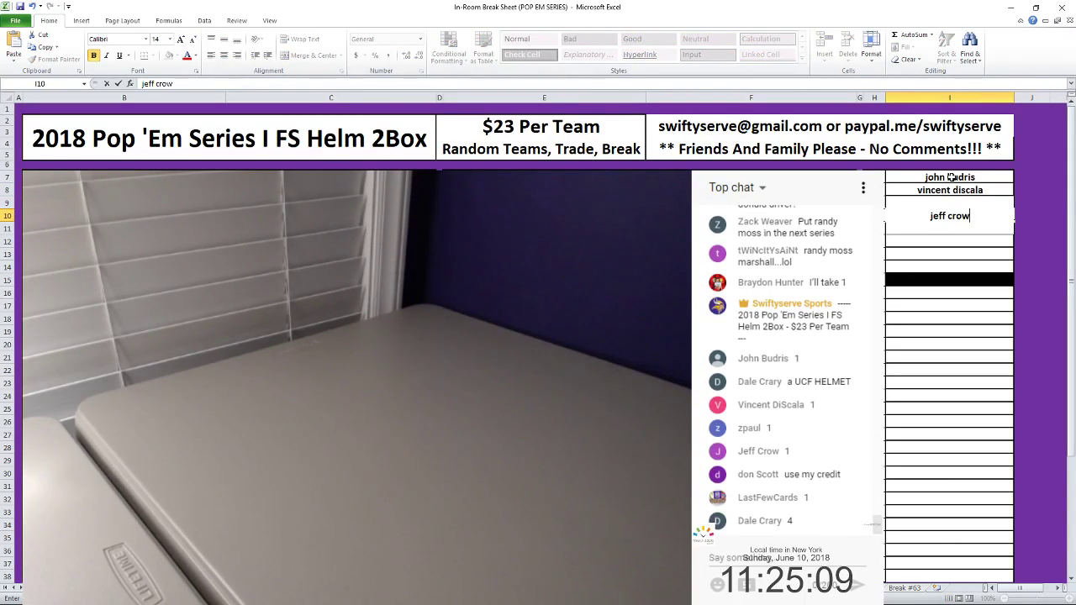
{"action": "key", "text": "Return"}
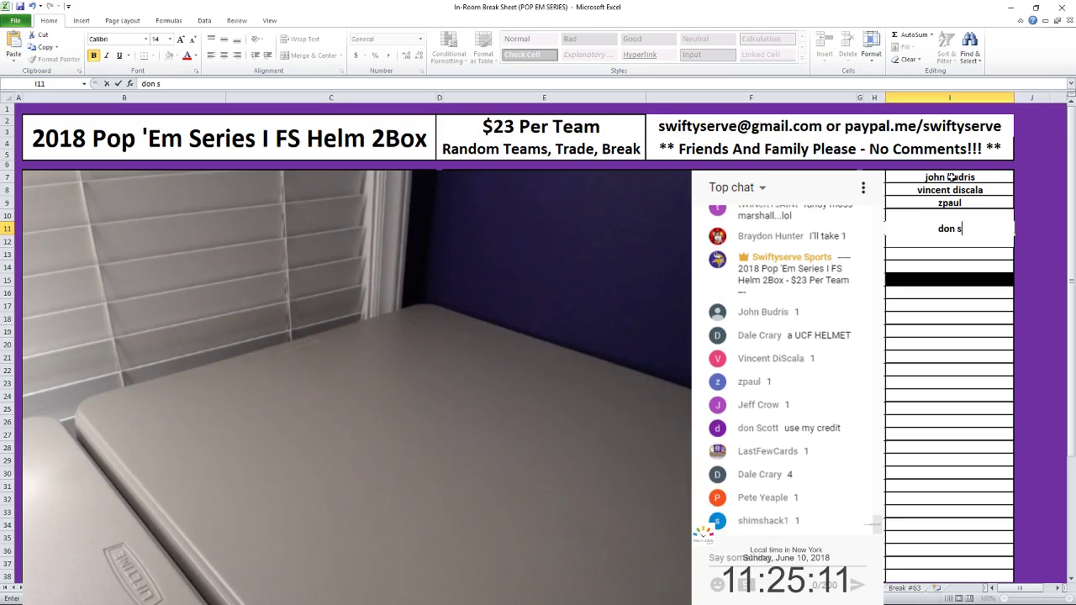
{"action": "key", "text": "Return"}
{"action": "type", "text": "lastfewcards"}
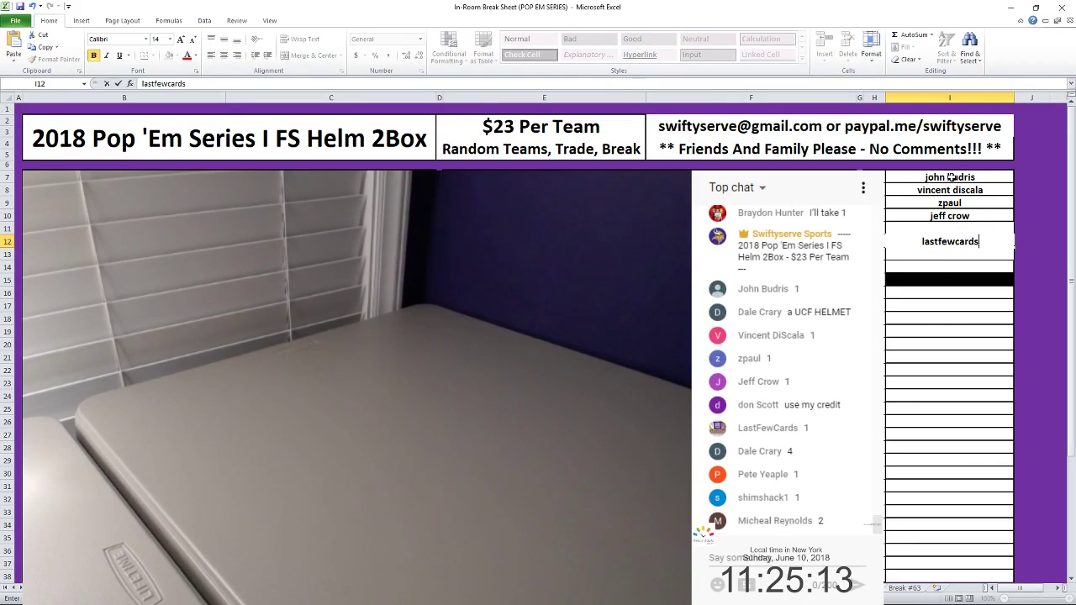
{"action": "key", "text": "Return"}
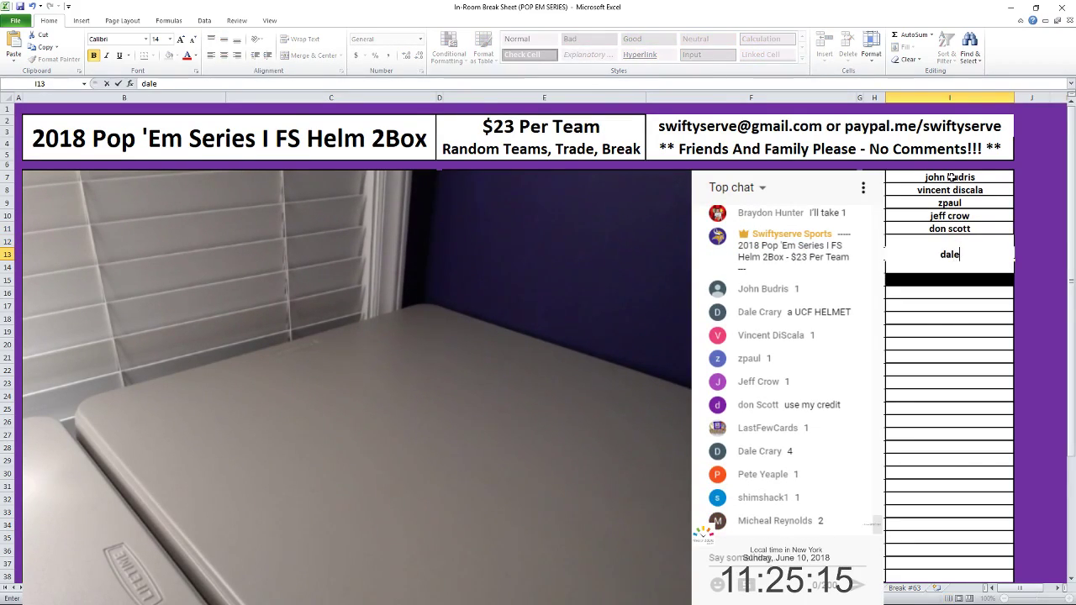
{"action": "key", "text": "Return"}
Cancel a partial entry, then give one buyer three further slots through slot 23
{"action": "type", "text": "dale"}
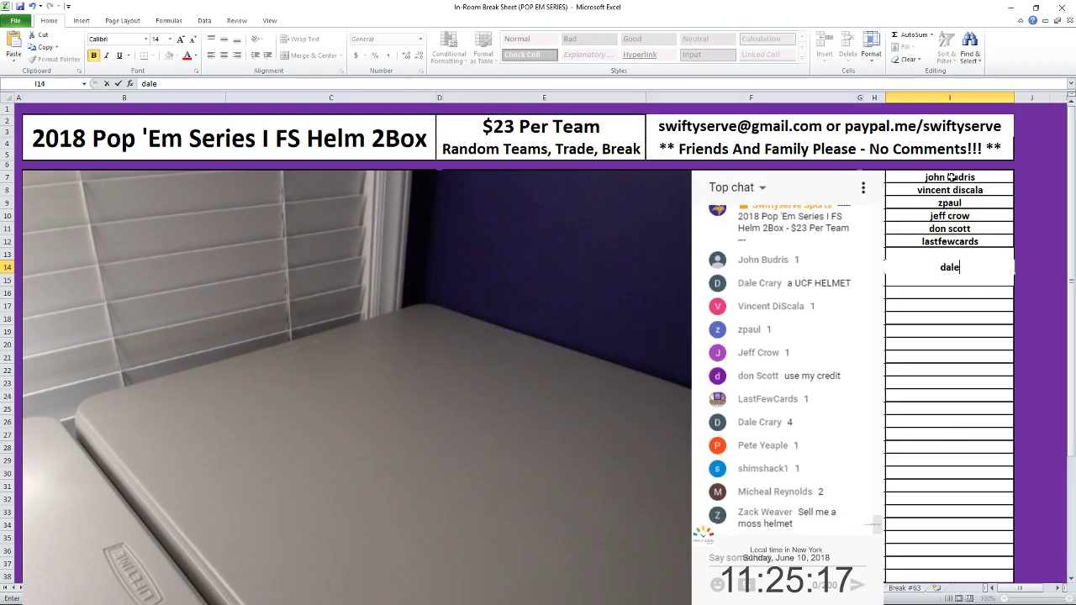
{"action": "key", "text": "BackSpace"}
{"action": "key", "text": "BackSpace"}
{"action": "key", "text": "BackSpace"}
{"action": "key", "text": "BackSpace"}
{"action": "key", "text": "BackSpace"}
{"action": "key", "text": "Return"}
{"action": "key", "text": "Return"}
{"action": "key", "text": "Return"}
{"action": "key", "text": "Return"}
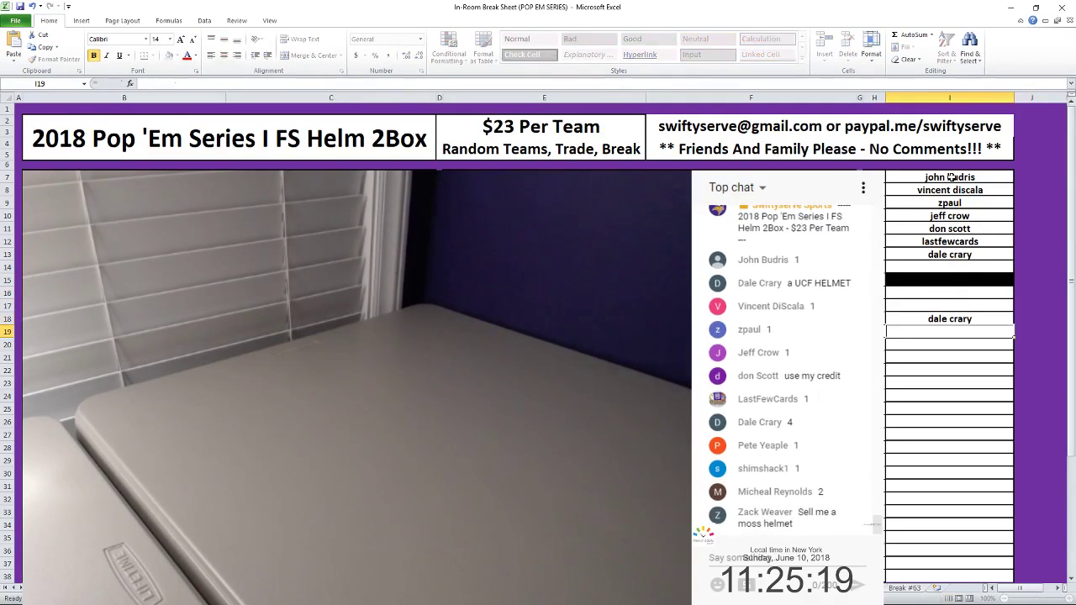
{"action": "key", "text": "Return"}
{"action": "key", "text": "Return"}
{"action": "key", "text": "Return"}
{"action": "key", "text": "Return"}
{"action": "key", "text": "Return"}
{"action": "key", "text": "Return"}
{"action": "key", "text": "Return"}
{"action": "key", "text": "Return"}
{"action": "key", "text": "Return"}
{"action": "key", "text": "Return"}
{"action": "key", "text": "Return"}
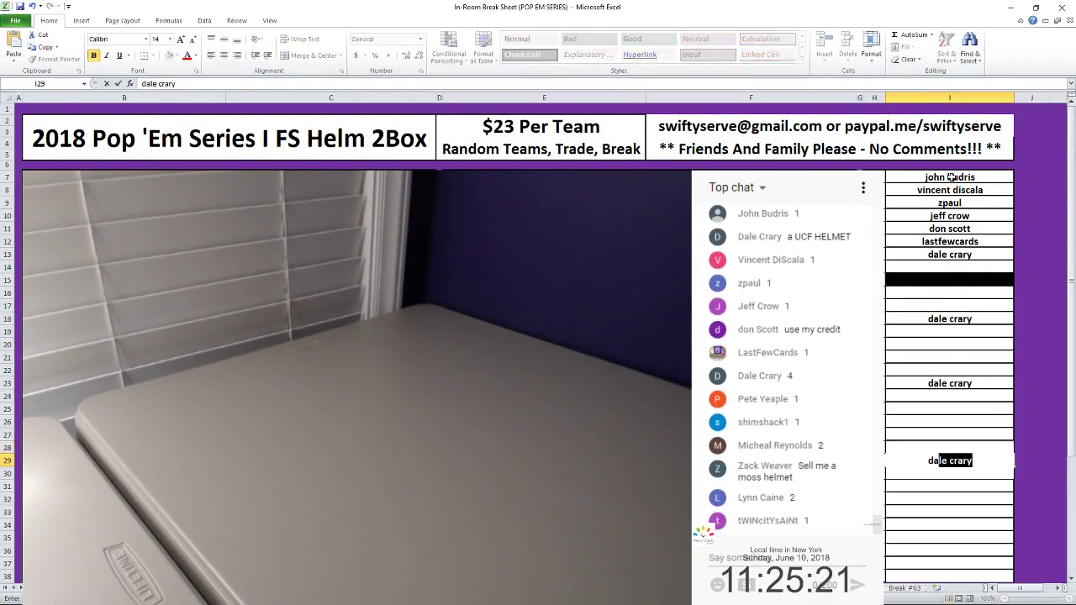
{"action": "key", "text": "Return"}
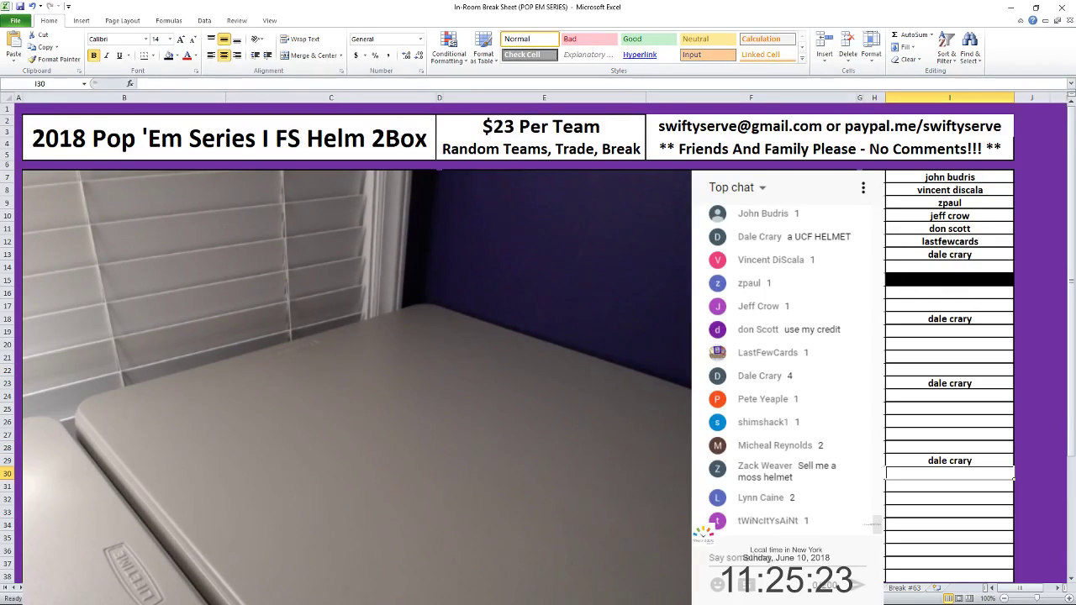
Enter buyer names for hit-list slots 8, 10, 11 and 12
{"action": "left_click", "coordinate": [988, 266]}
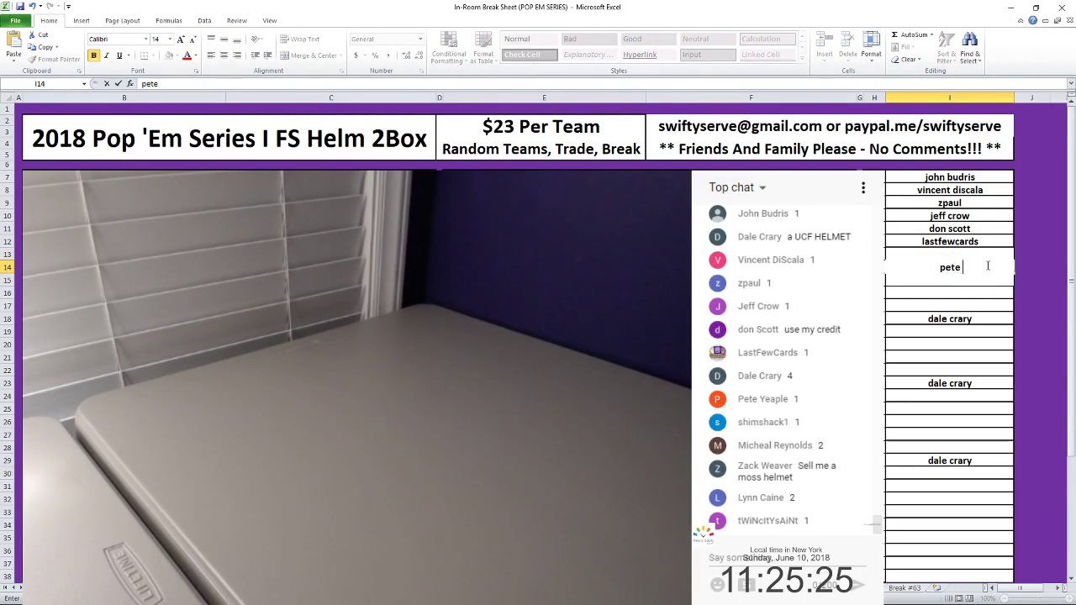
{"action": "key", "text": "Return"}
{"action": "key", "text": "Return"}
{"action": "type", "text": "shimshack1"}
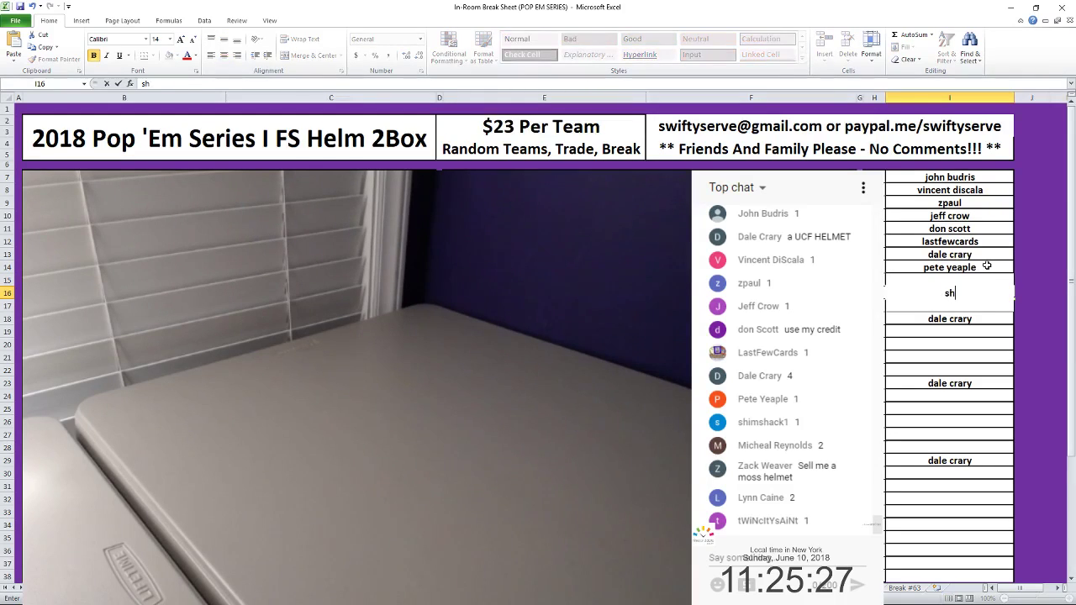
{"action": "key", "text": "Return"}
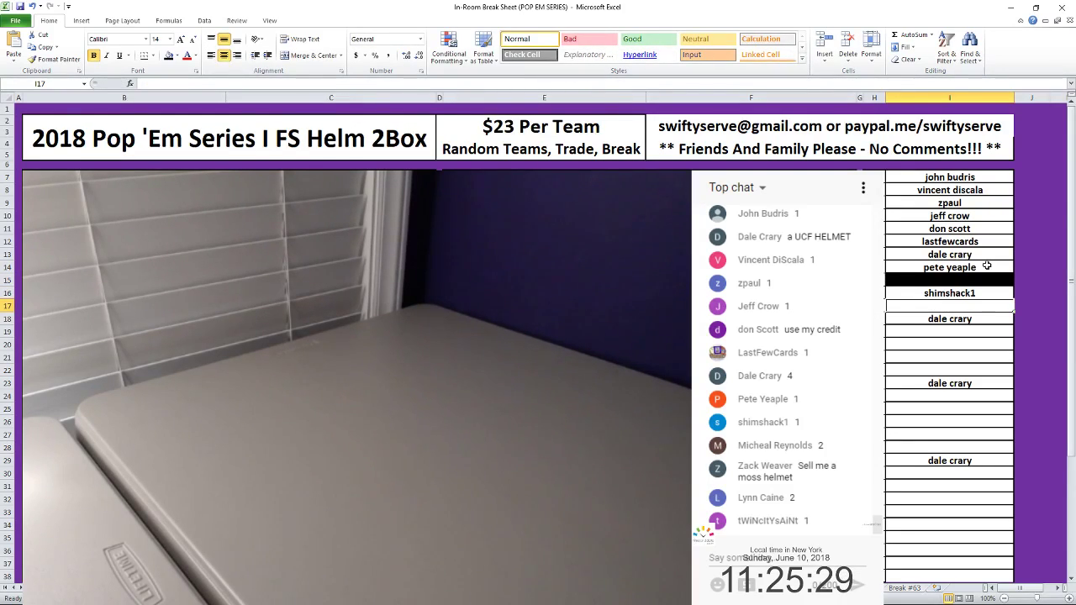
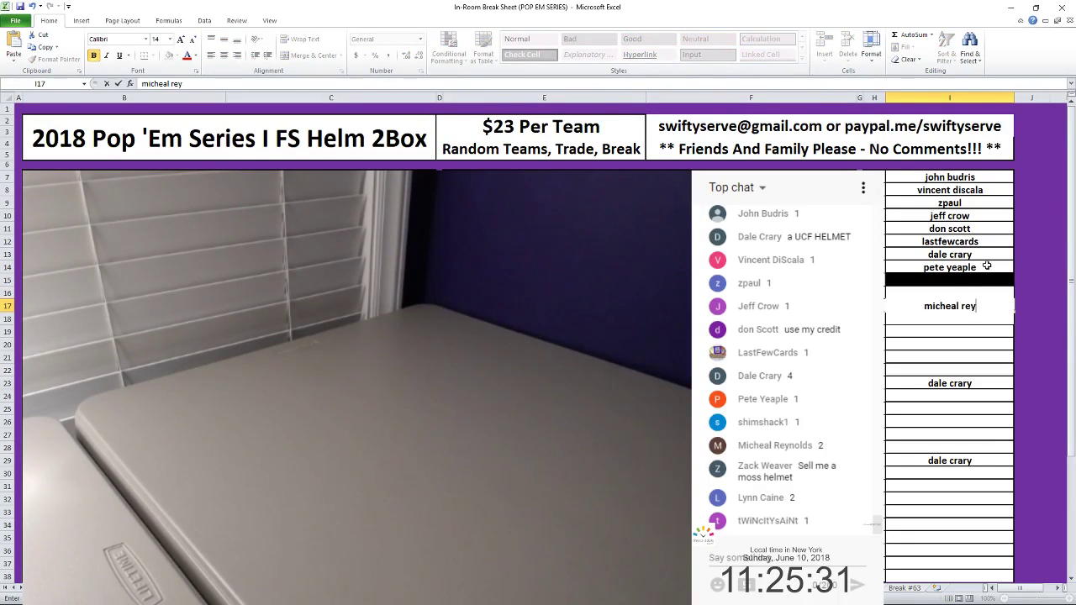
{"action": "key", "text": "Return"}
{"action": "key", "text": "Return"}
Fill slots 13–16 with buyers, accepting AutoComplete for repeat names
{"action": "type", "text": "mich"}
{"action": "key", "text": "Return"}
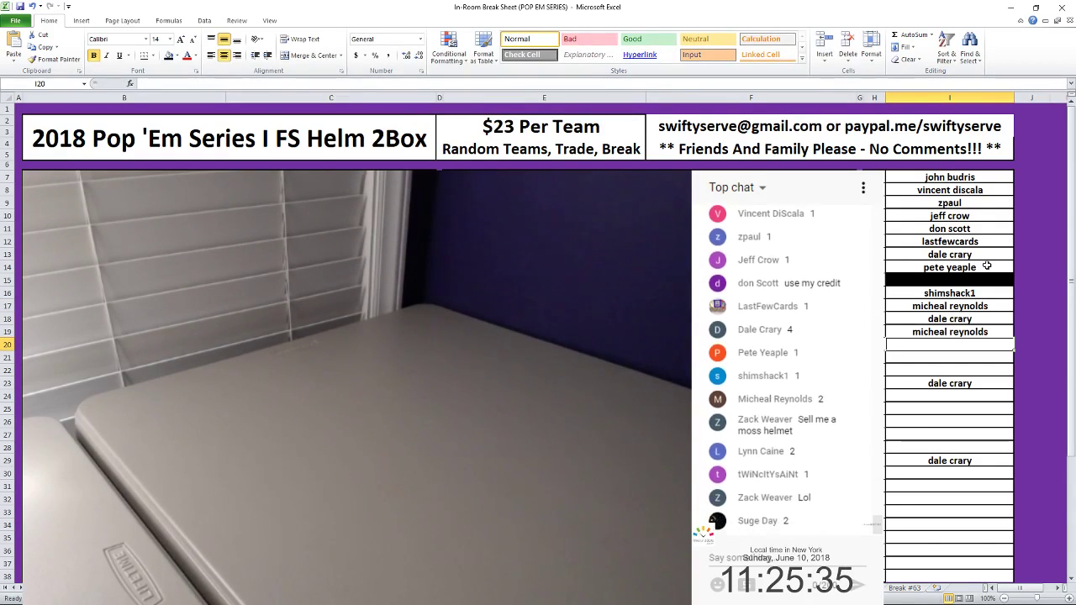
{"action": "key", "text": "Return"}
{"action": "type", "text": "lynn"}
{"action": "key", "text": "Return"}
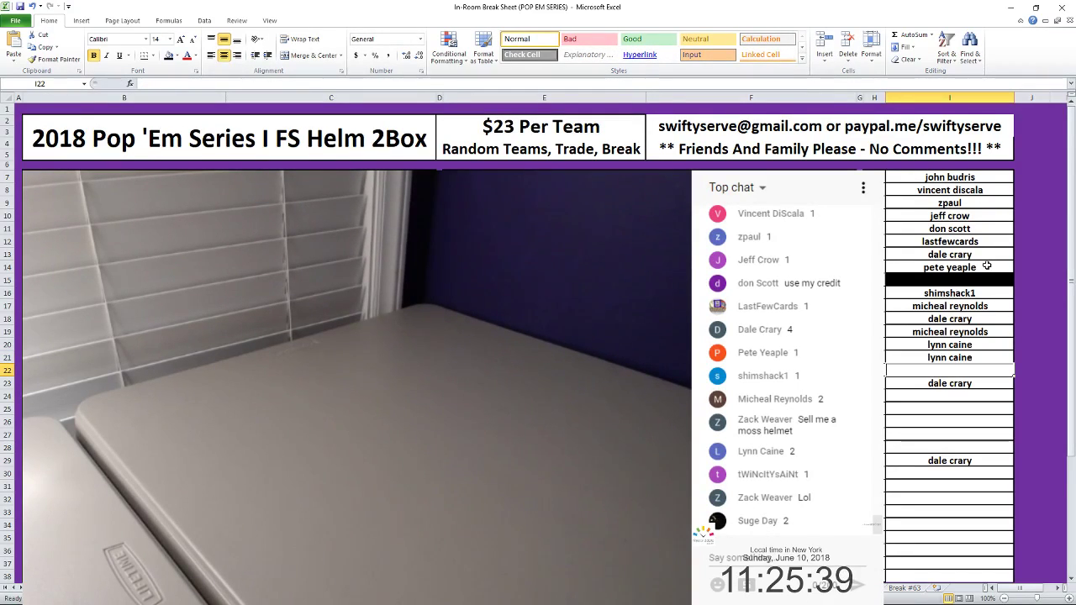
{"action": "type", "text": "twincitysaint"}
{"action": "key", "text": "Return"}
Skip slot 17 and enter buyers for slots 18–20, fixing a typo in slot 20
{"action": "key", "text": "Return"}
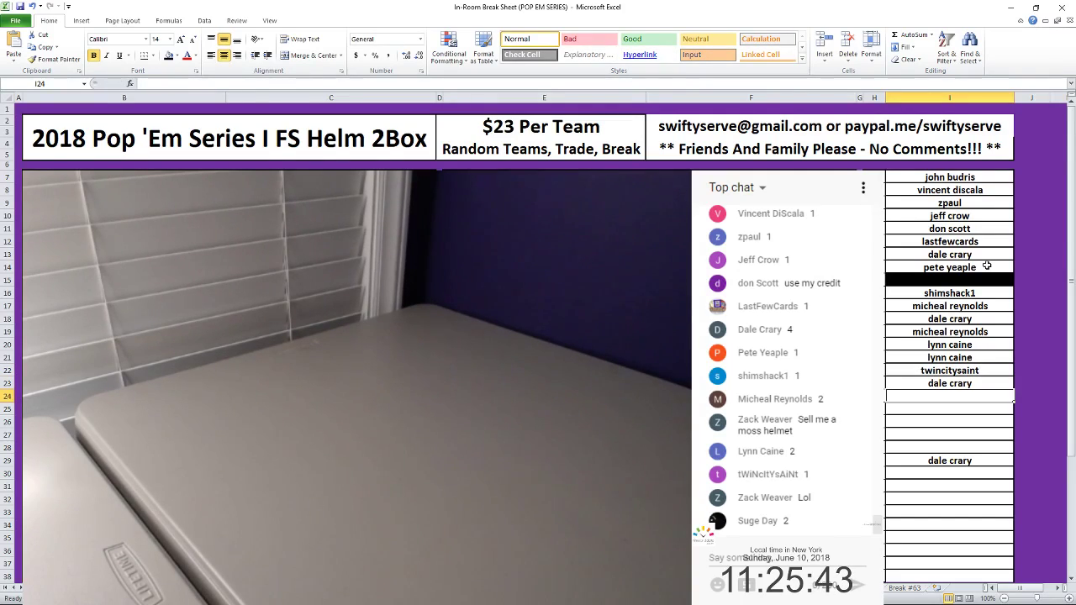
{"action": "key", "text": "Return"}
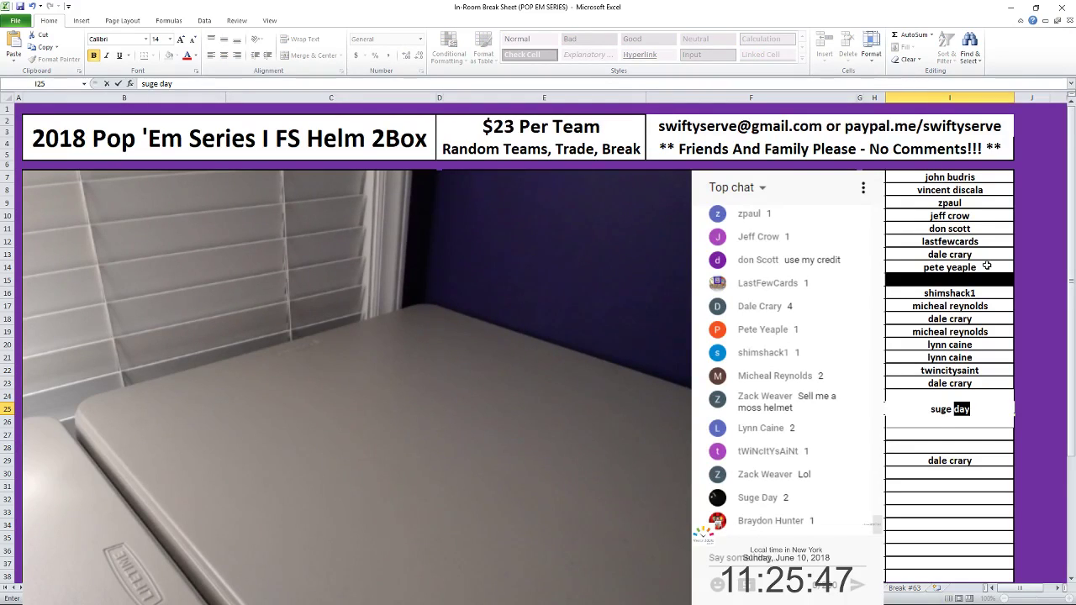
{"action": "key", "text": "Return"}
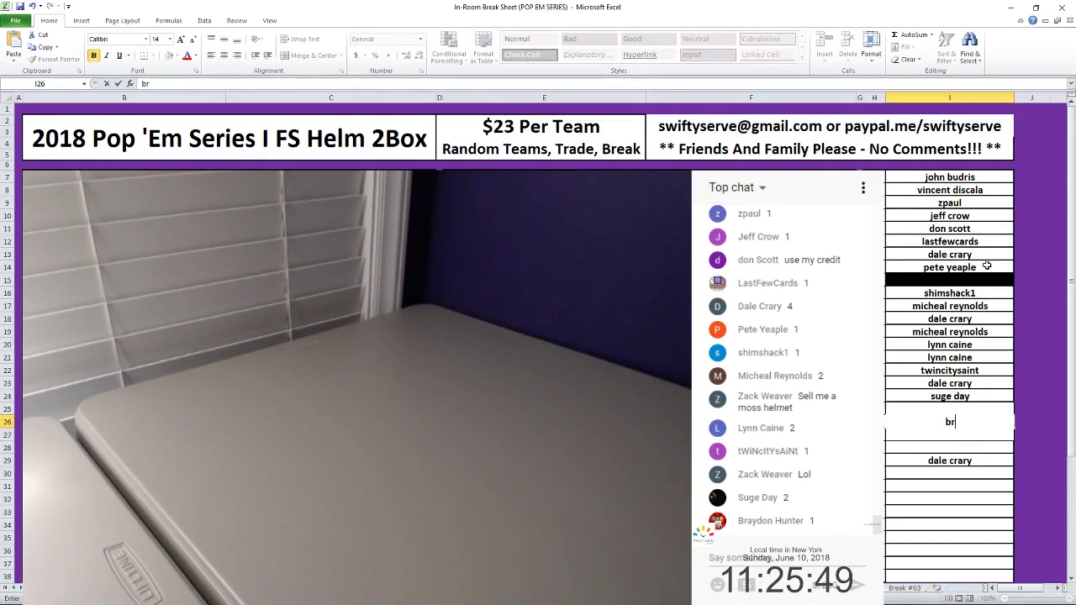
{"action": "key", "text": "Return"}
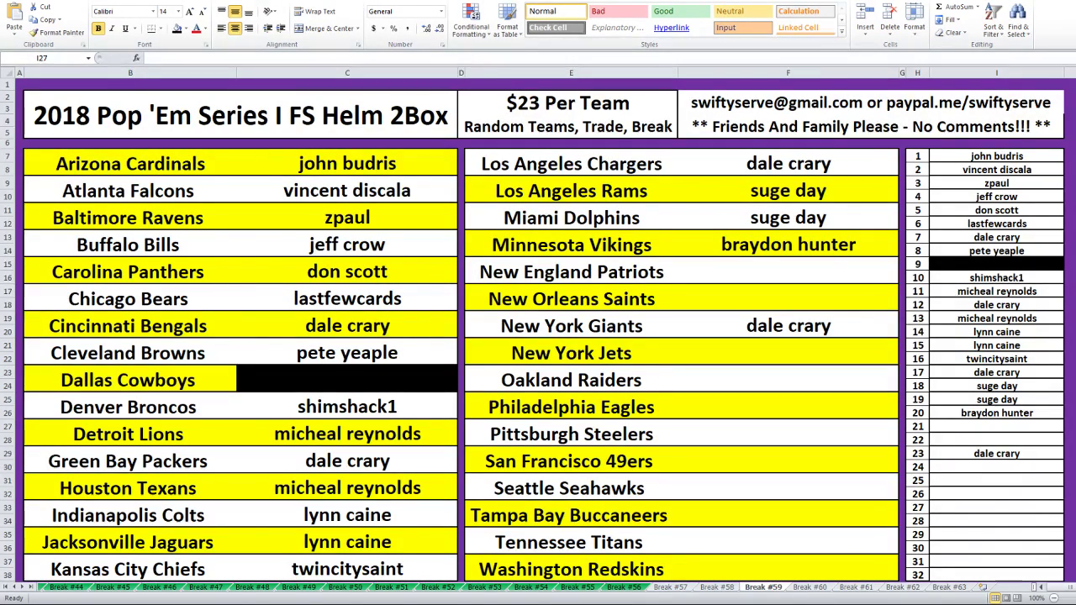
Enter a buyer's name in cell I27 for hit-list slot 21
{"action": "left_click", "coordinate": [980, 423]}
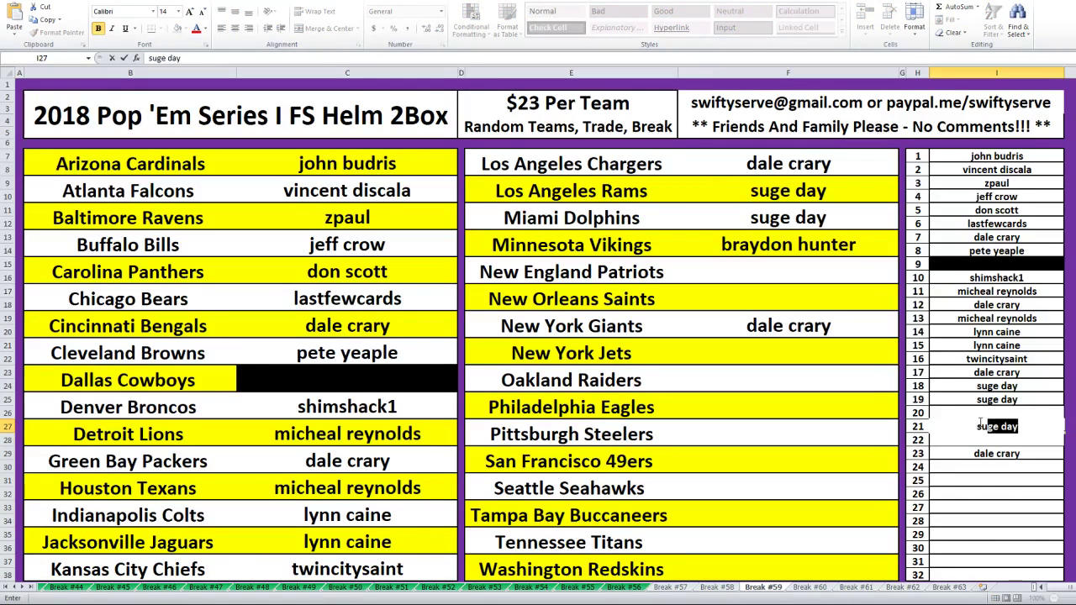
{"action": "key", "text": "Return"}
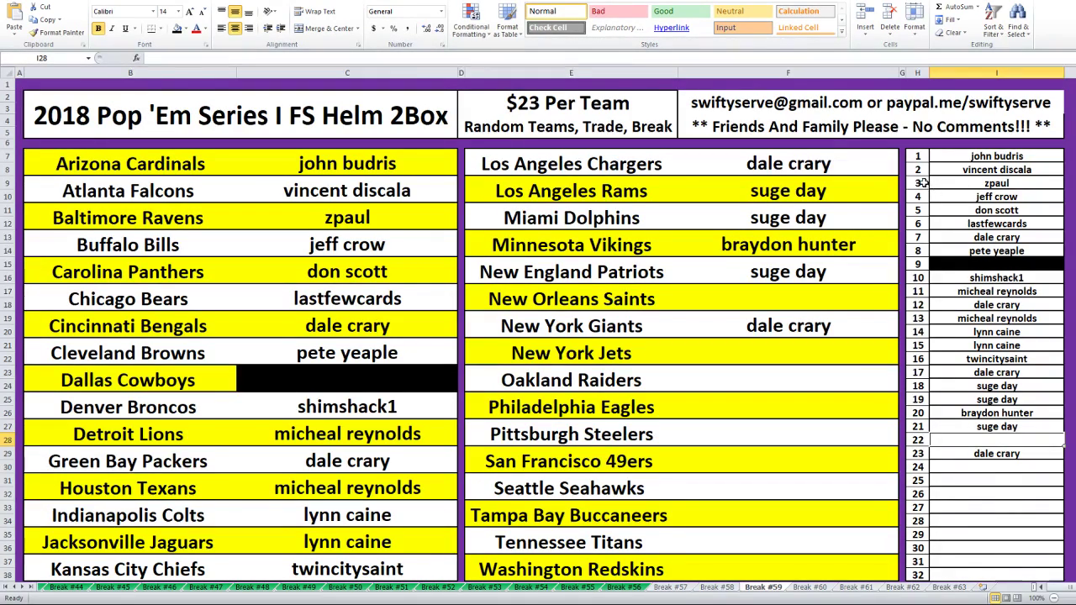
Fill hit-list slots 3 and 8 (number and name) green as paid
{"action": "left_click_drag", "start_coordinate": [922, 183], "coordinate": [951, 185]}
{"action": "left_click", "coordinate": [920, 250], "text": "ctrl"}
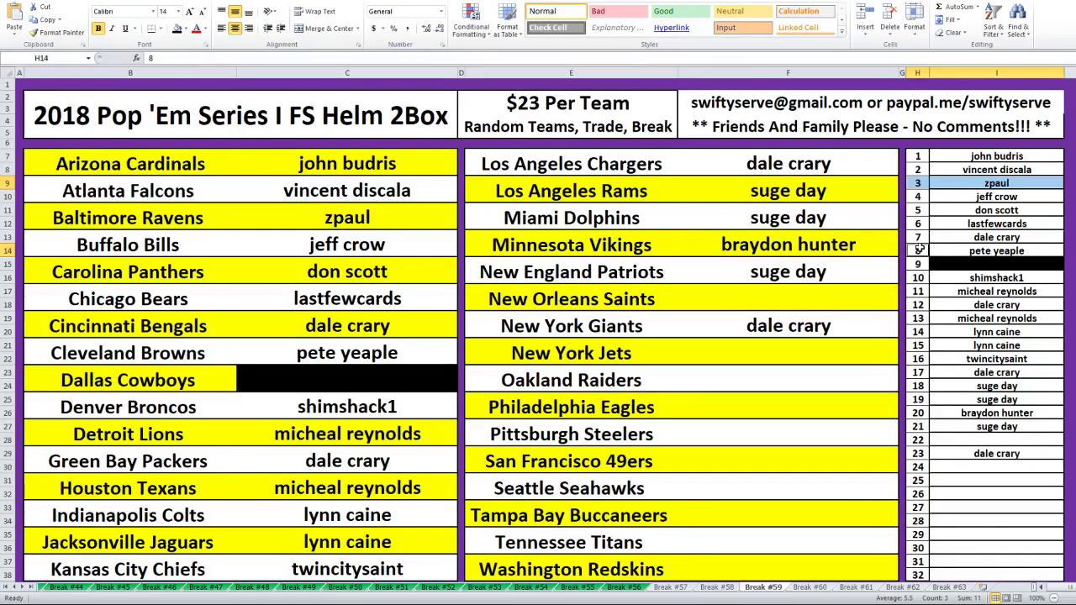
{"action": "left_click_drag", "start_coordinate": [920, 250], "coordinate": [967, 251]}
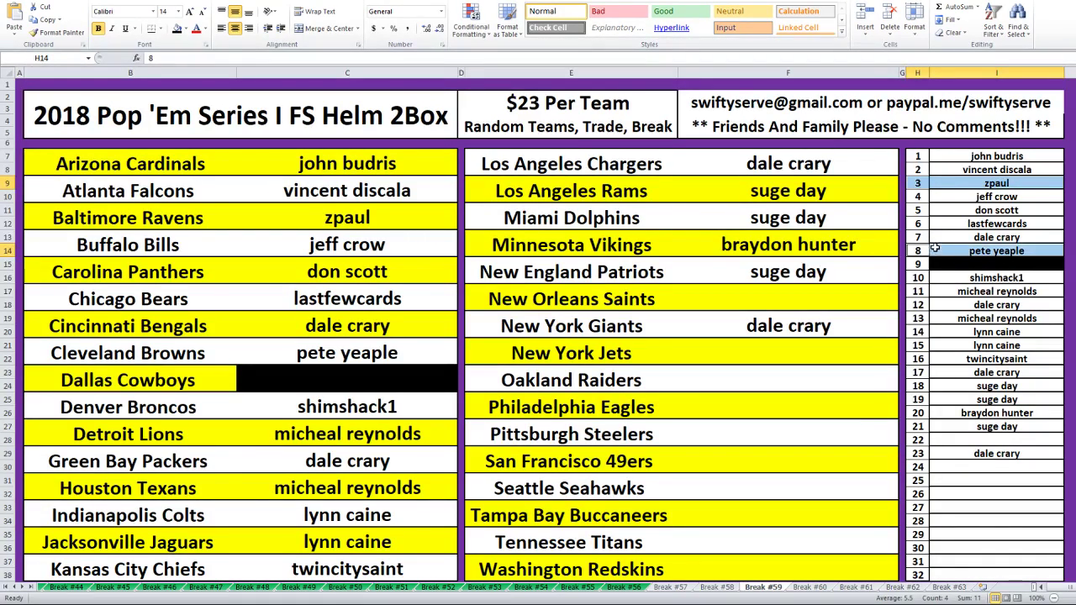
{"action": "left_click", "coordinate": [190, 30]}
{"action": "left_click", "coordinate": [234, 110]}
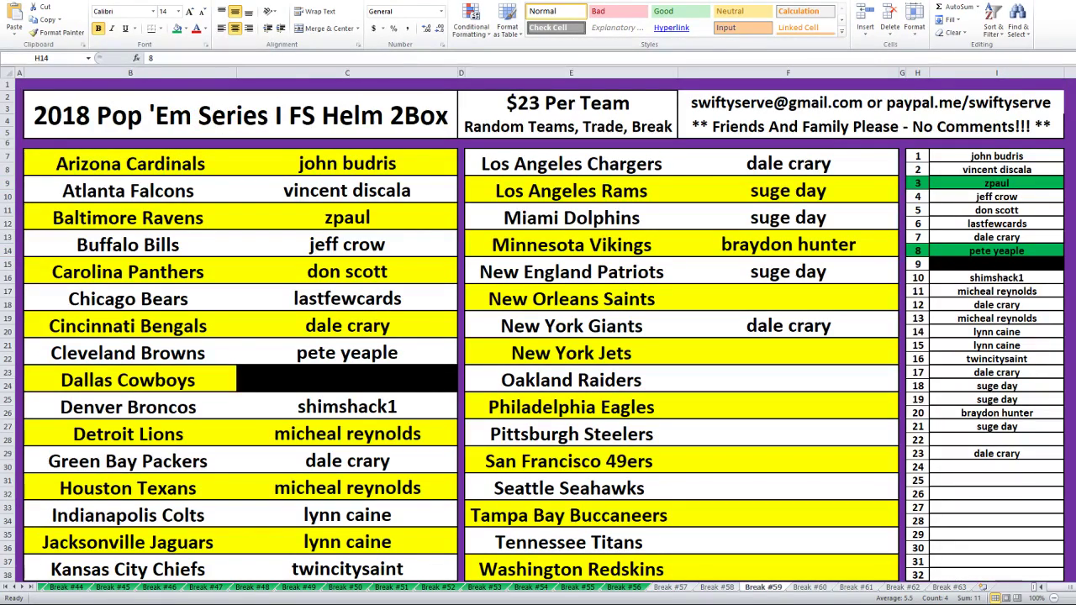
Enter buyer names for slots 22 and 23
{"action": "left_click", "coordinate": [980, 442]}
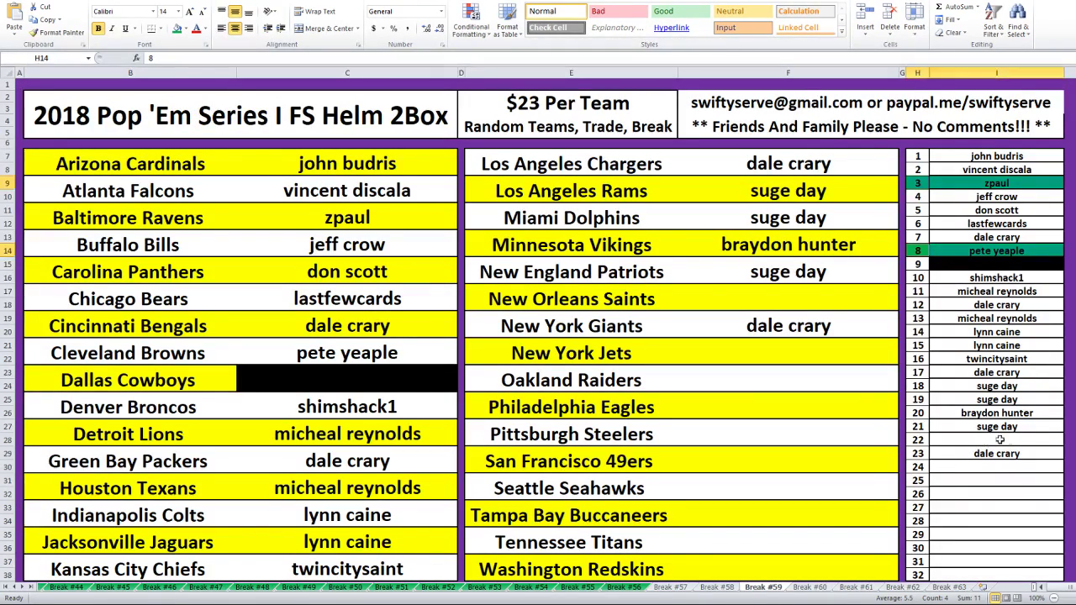
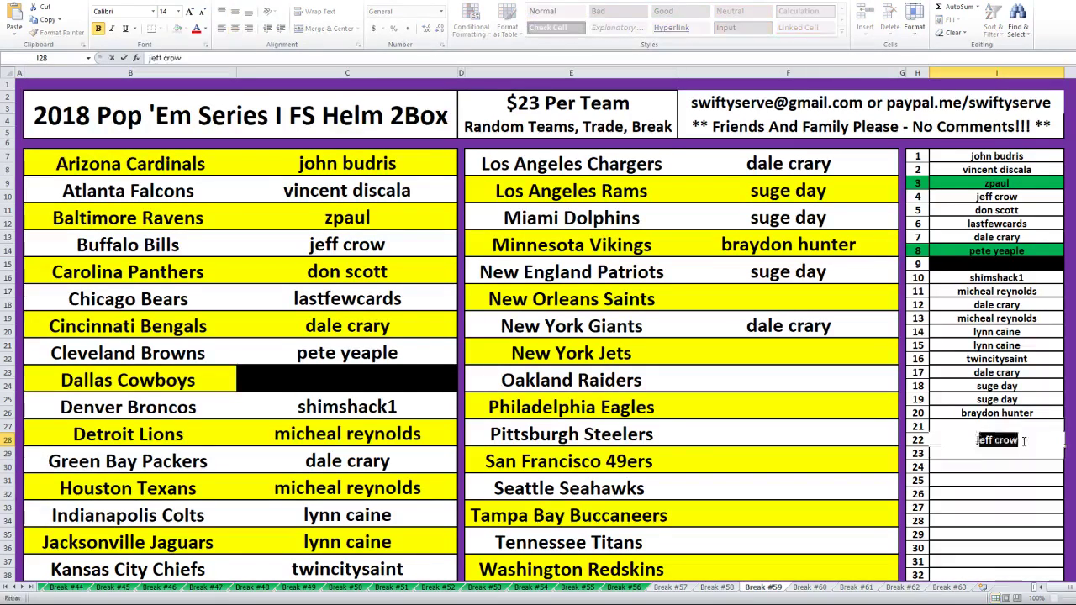
{"action": "key", "text": "Return"}
{"action": "key", "text": "Return"}
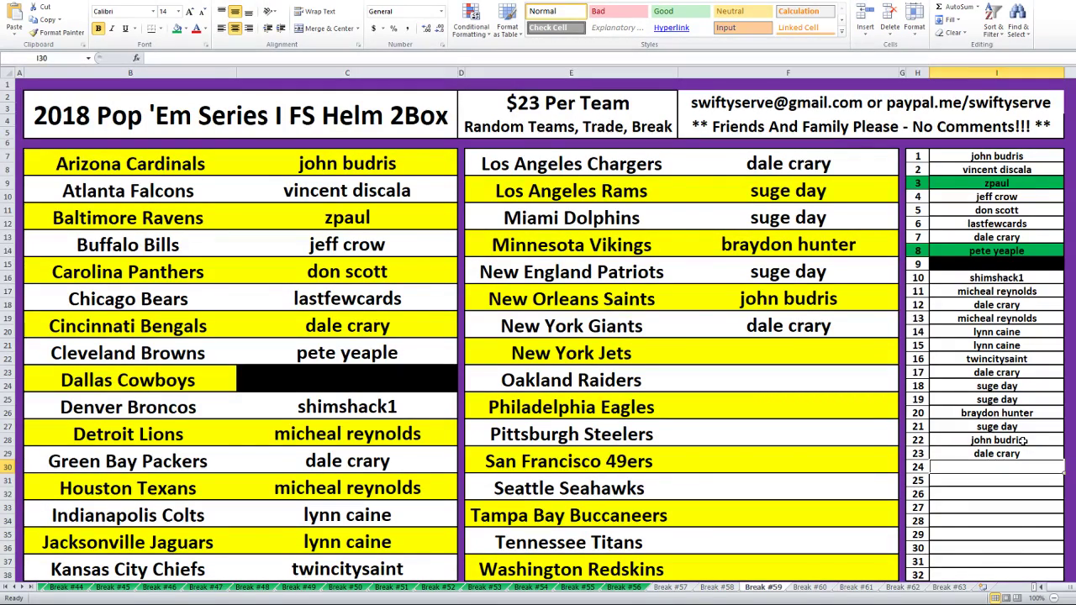
Reassign slots 21 and 22 to different buyers and clear the duplicate in slot 23
{"action": "key", "text": "Up"}
{"action": "key", "text": "Up"}
{"action": "key", "text": "Up"}
{"action": "key", "text": "Delete"}
{"action": "key", "text": "Down"}
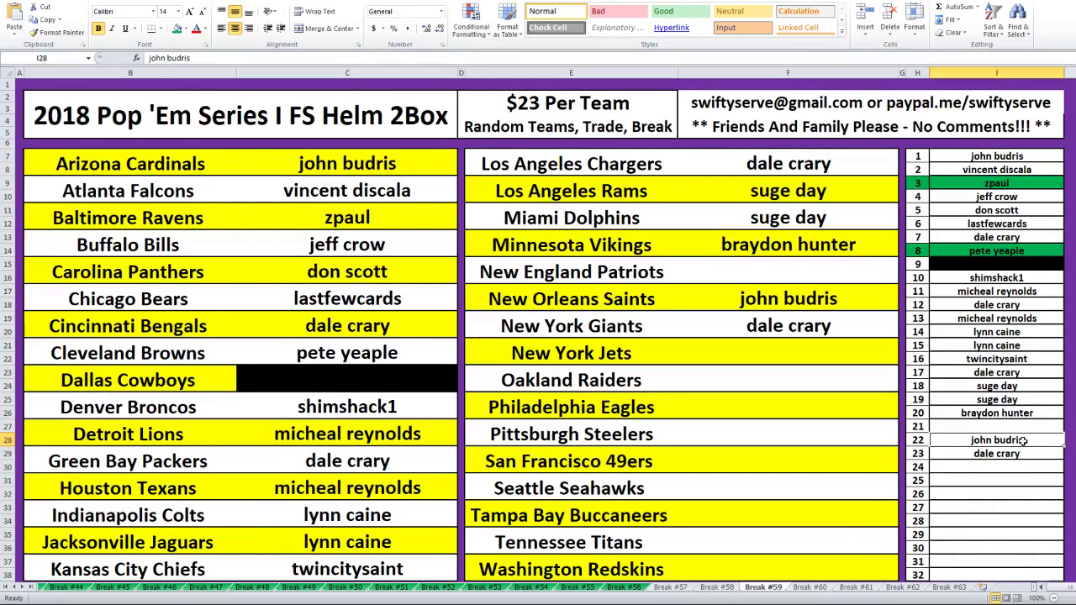
{"action": "key", "text": "Up"}
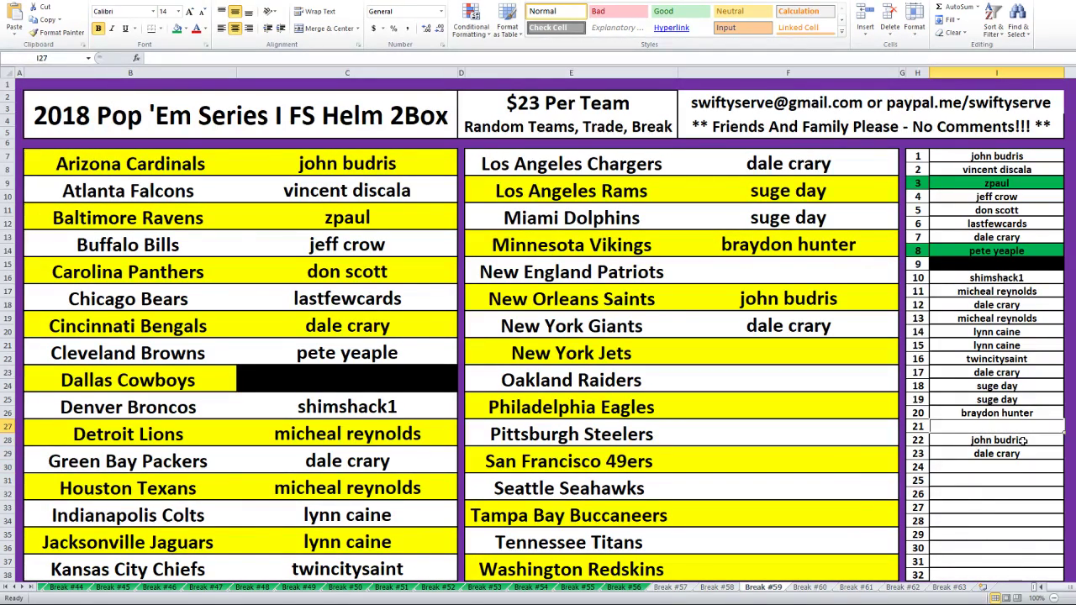
{"action": "type", "text": "johj"}
{"action": "key", "text": "BackSpace"}
{"action": "type", "text": "n"}
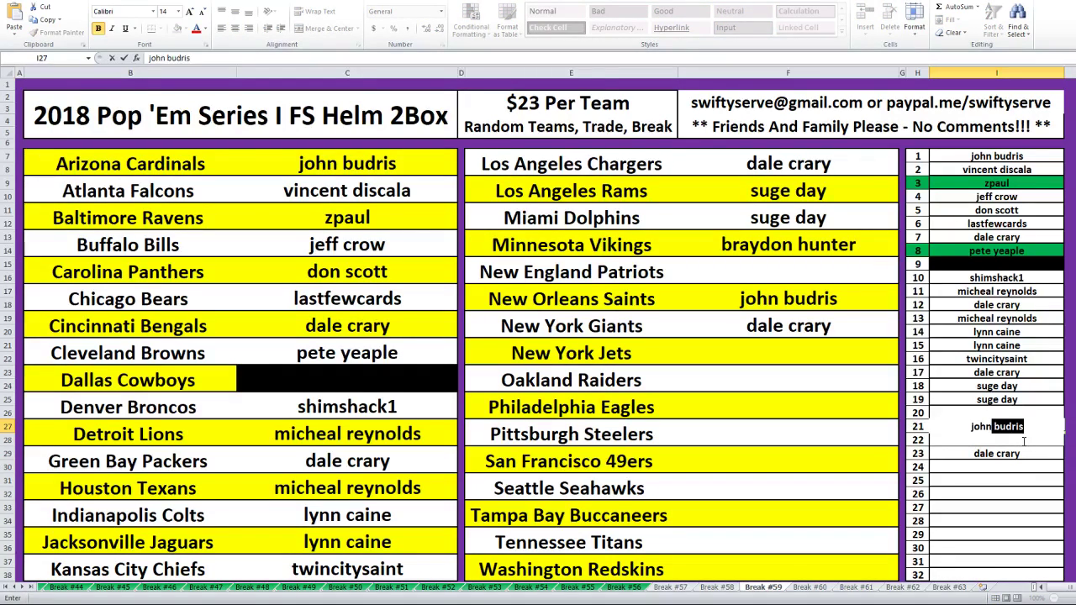
{"action": "key", "text": "Return"}
{"action": "type", "text": "da"}
{"action": "key", "text": "Return"}
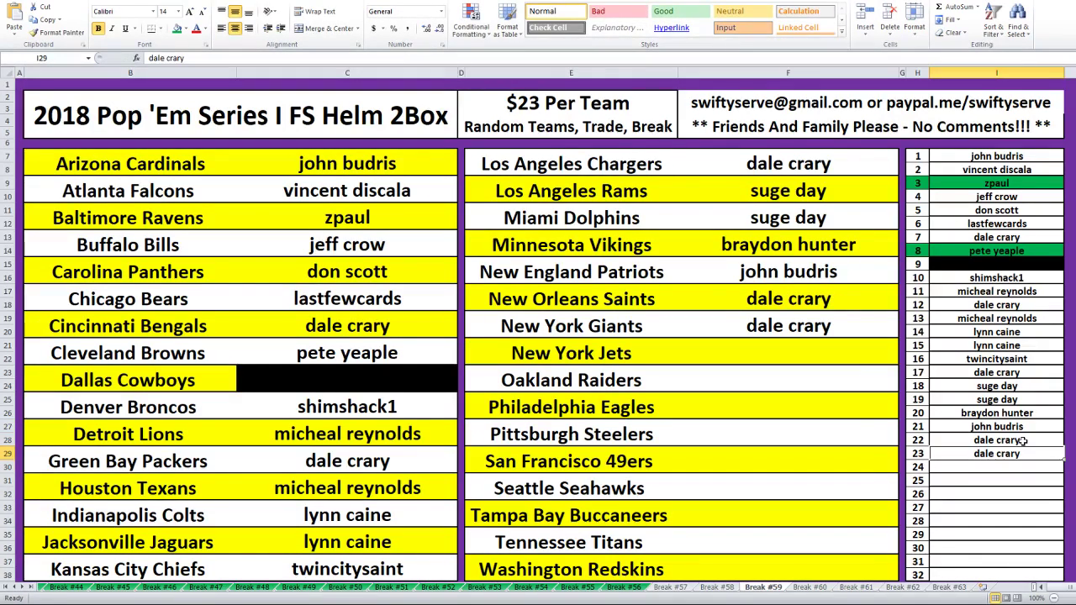
{"action": "key", "text": "Delete"}
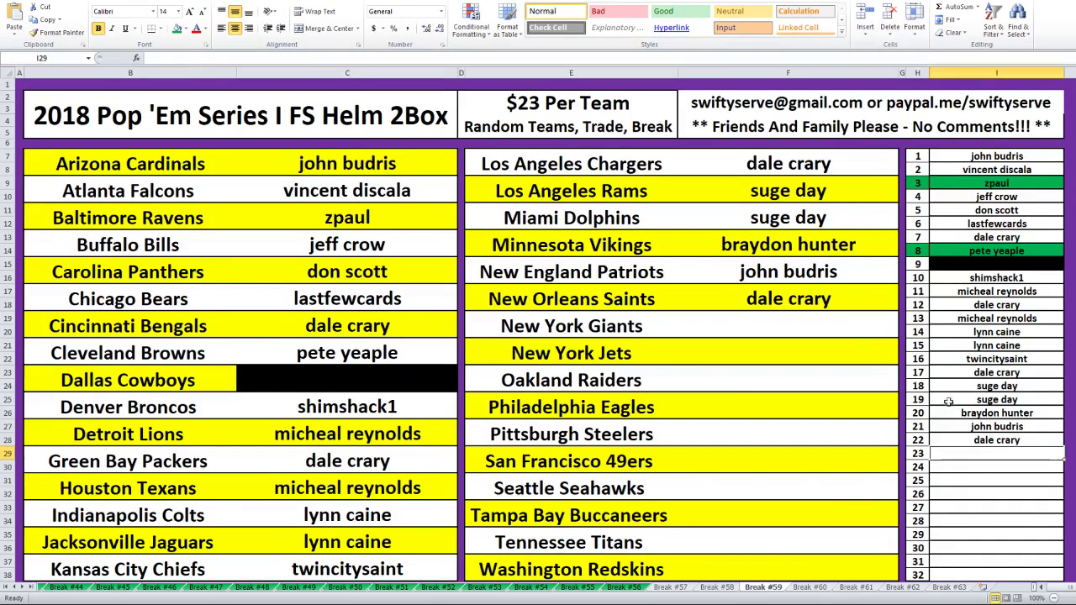
Fill paid hit-list slots 14, 15 and 20 green
{"action": "left_click_drag", "start_coordinate": [921, 413], "coordinate": [961, 412]}
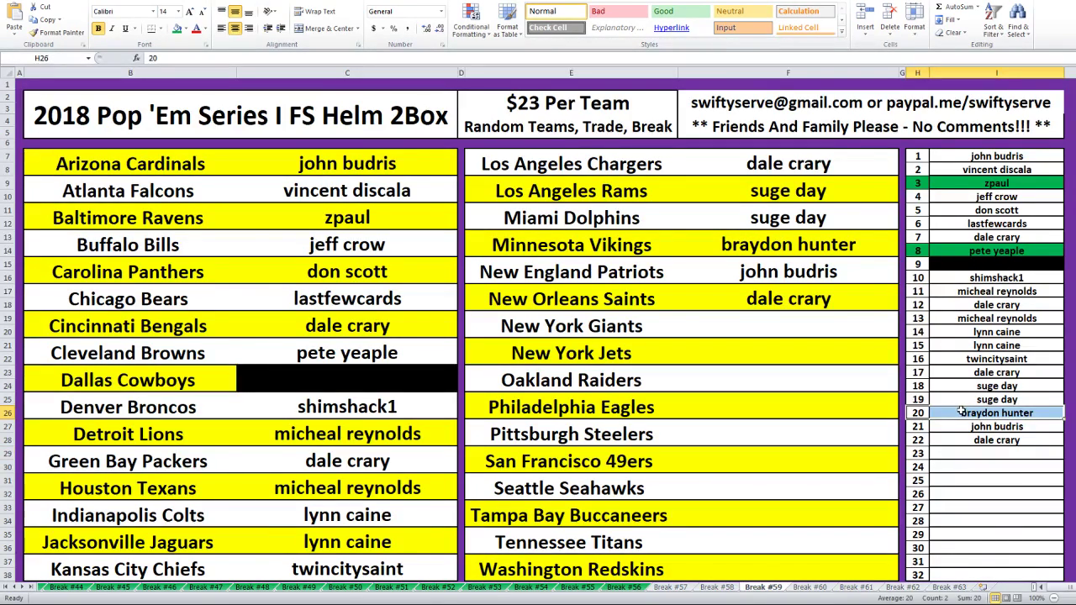
{"action": "left_click_drag", "start_coordinate": [920, 331], "coordinate": [976, 346]}
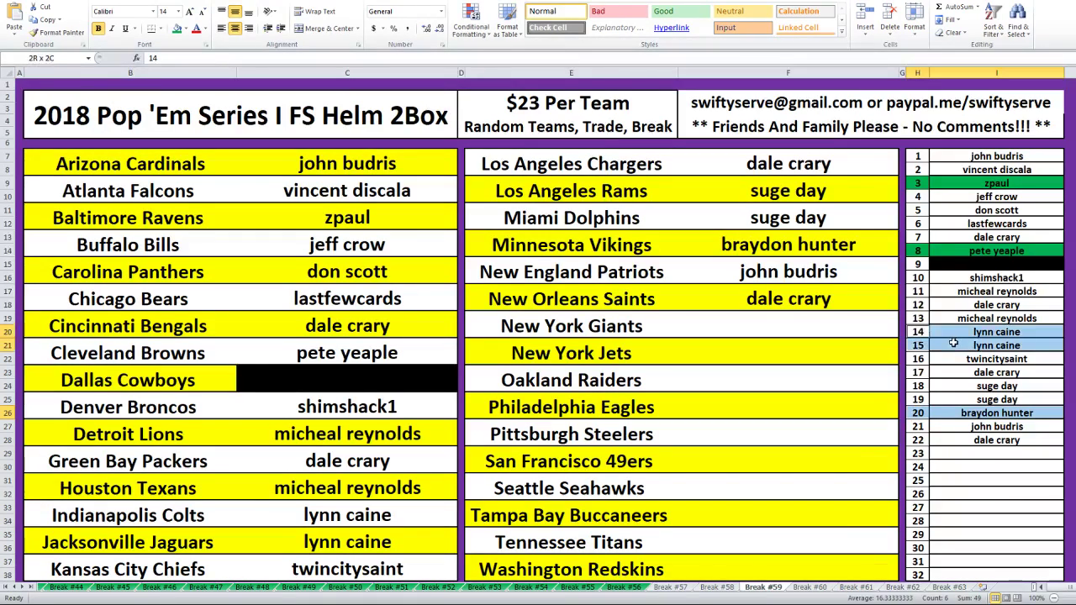
{"action": "left_click", "coordinate": [177, 29]}
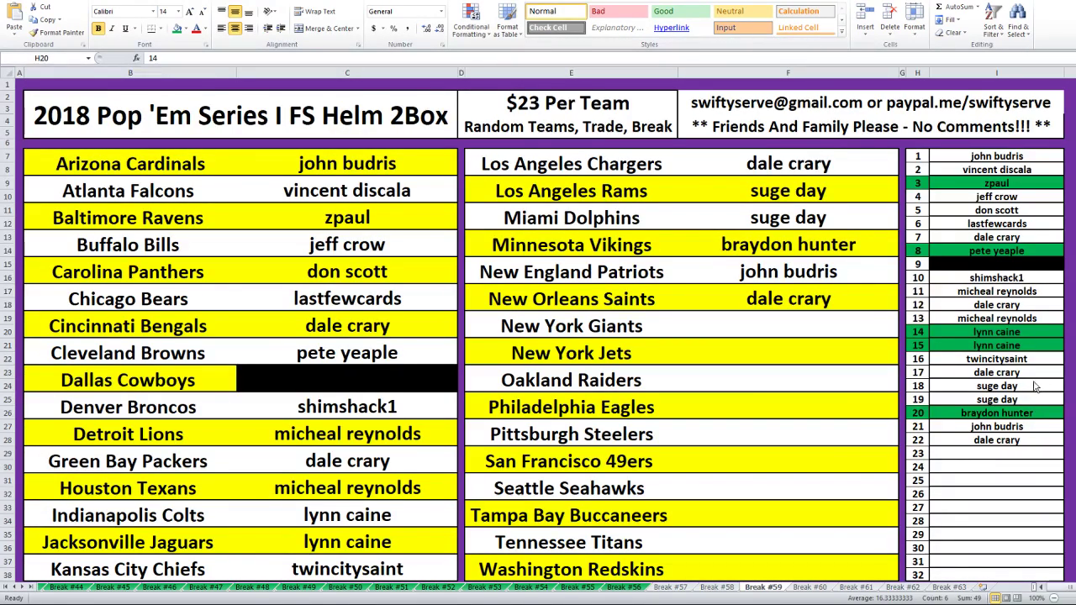
Re-enter buyers for slots 23, 22 and 21, and add a buyer for slot 24
{"action": "left_click", "coordinate": [1032, 427]}
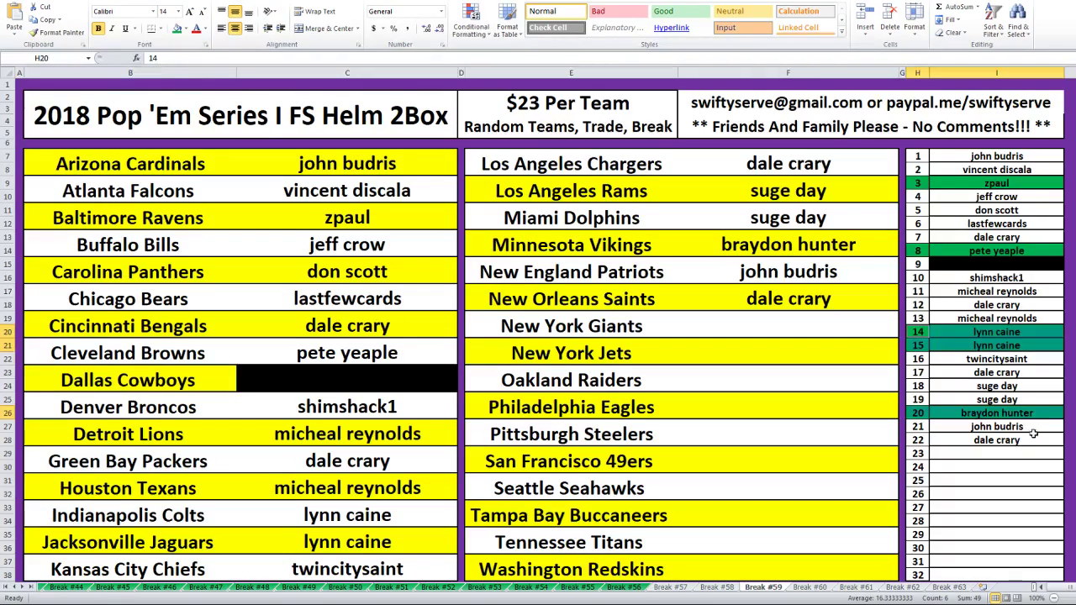
{"action": "key", "text": "Down"}
{"action": "key", "text": "Down"}
{"action": "type", "text": "dale"}
{"action": "key", "text": "Up"}
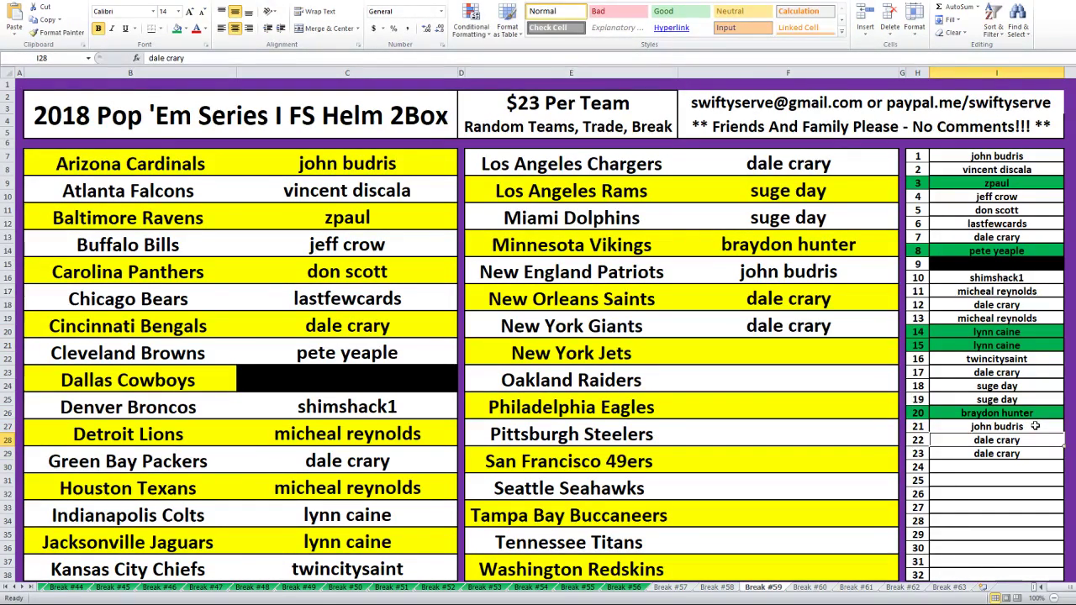
{"action": "key", "text": "Up"}
{"action": "type", "text": "suy"}
{"action": "key", "text": "BackSpace"}
{"action": "type", "text": "ge"}
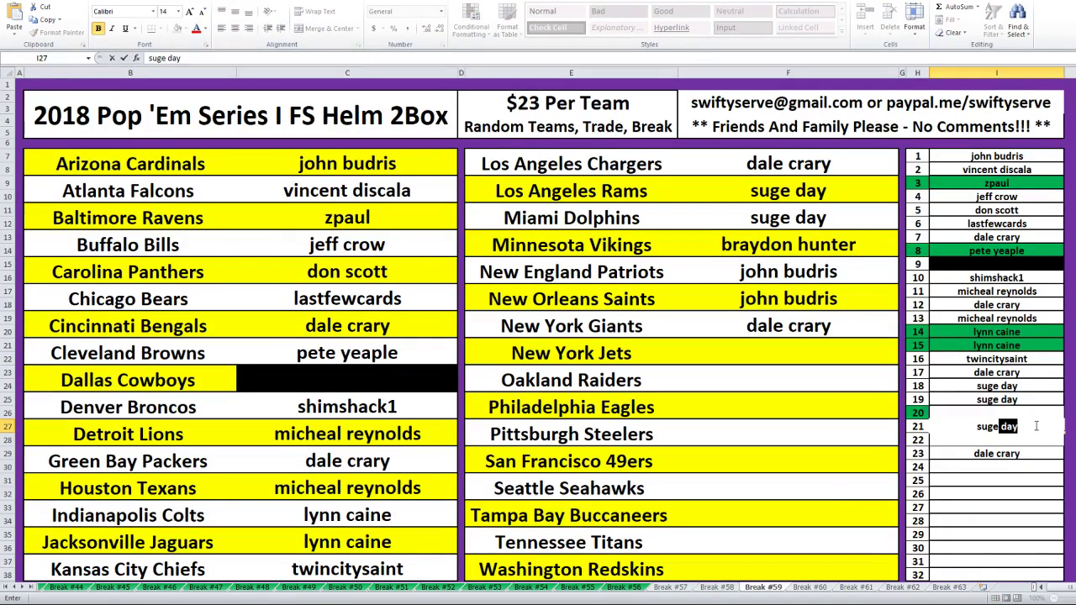
{"action": "key", "text": "Return"}
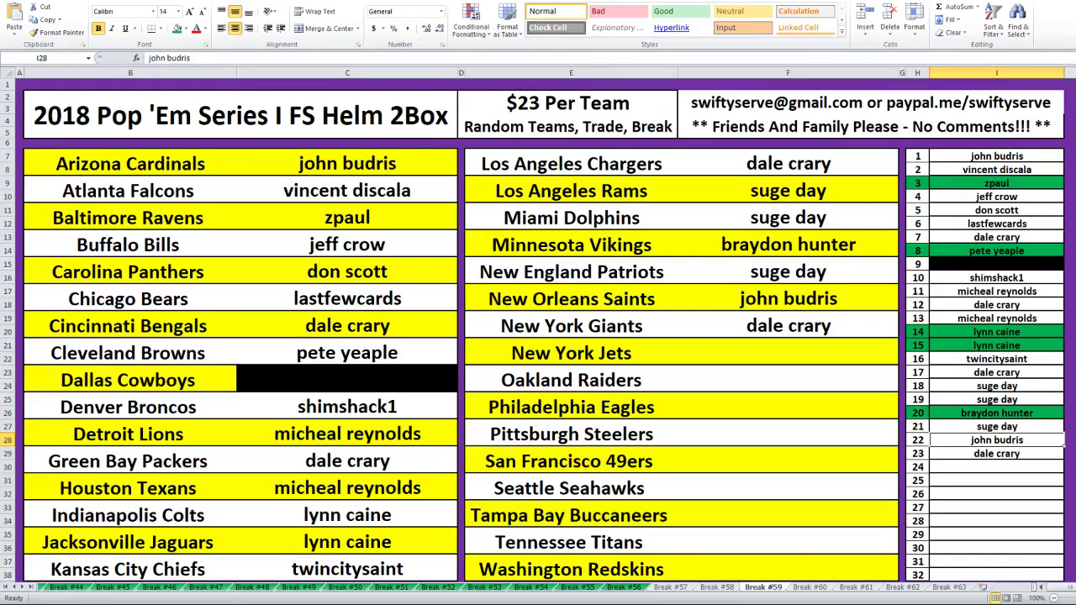
{"action": "left_click", "coordinate": [1030, 467]}
{"action": "type", "text": "last"}
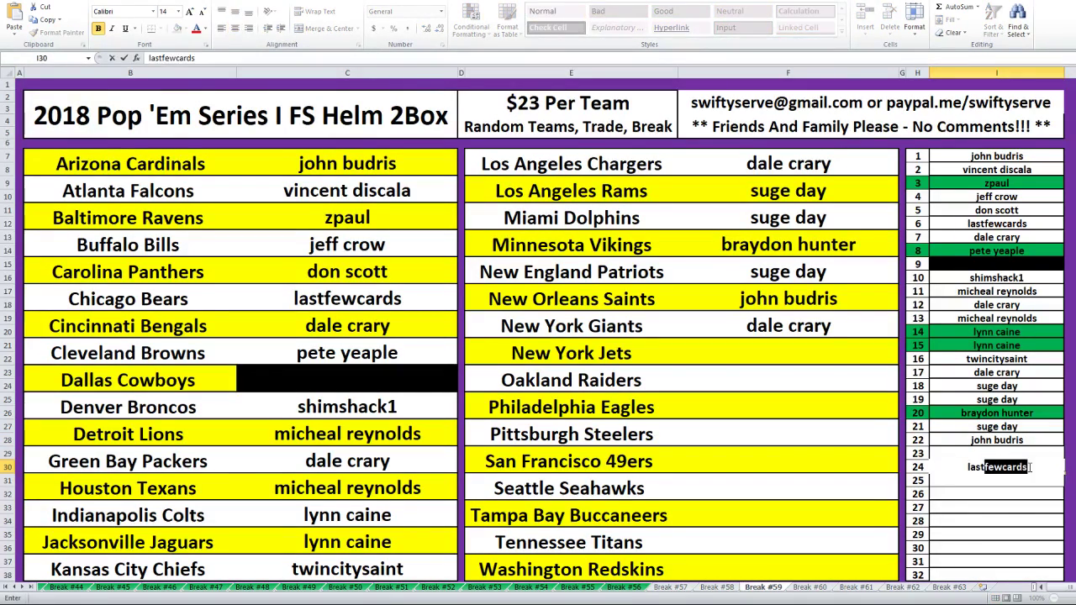
{"action": "key", "text": "Return"}
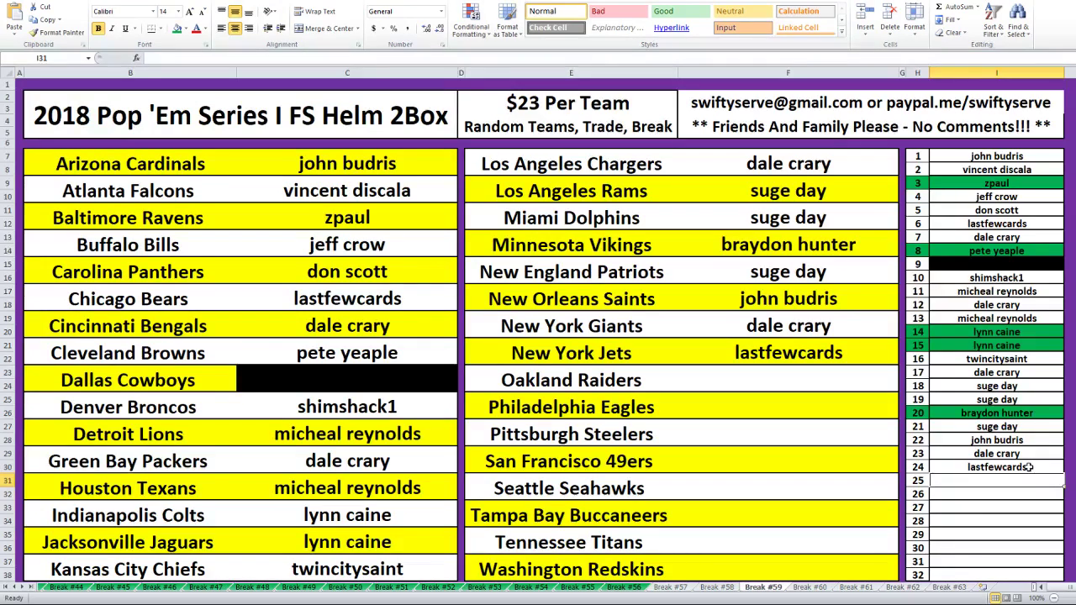
Enter buyers for slots 25–27 in I31:I33, with one buyer taking both 26 and 27
{"action": "type", "text": "kade"}
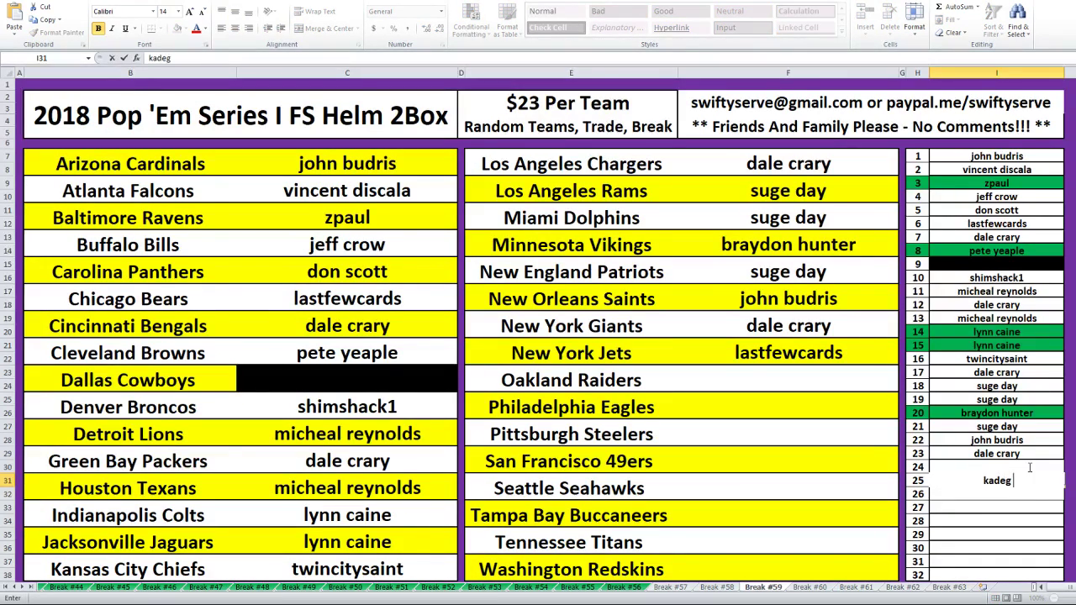
{"action": "type", "text": " g"}
{"action": "key", "text": "Return"}
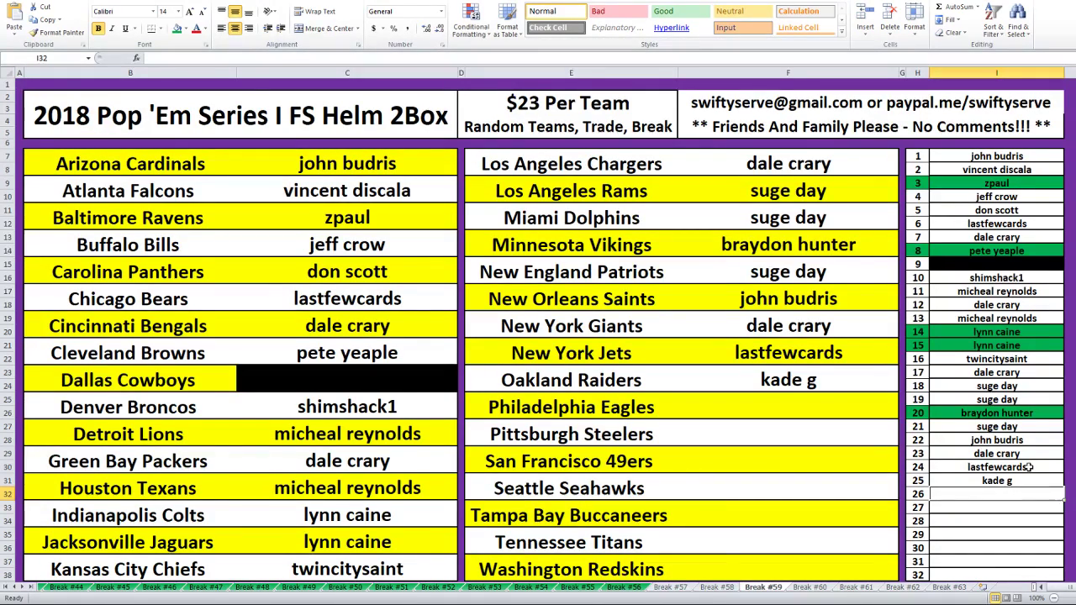
{"action": "key", "text": "Return"}
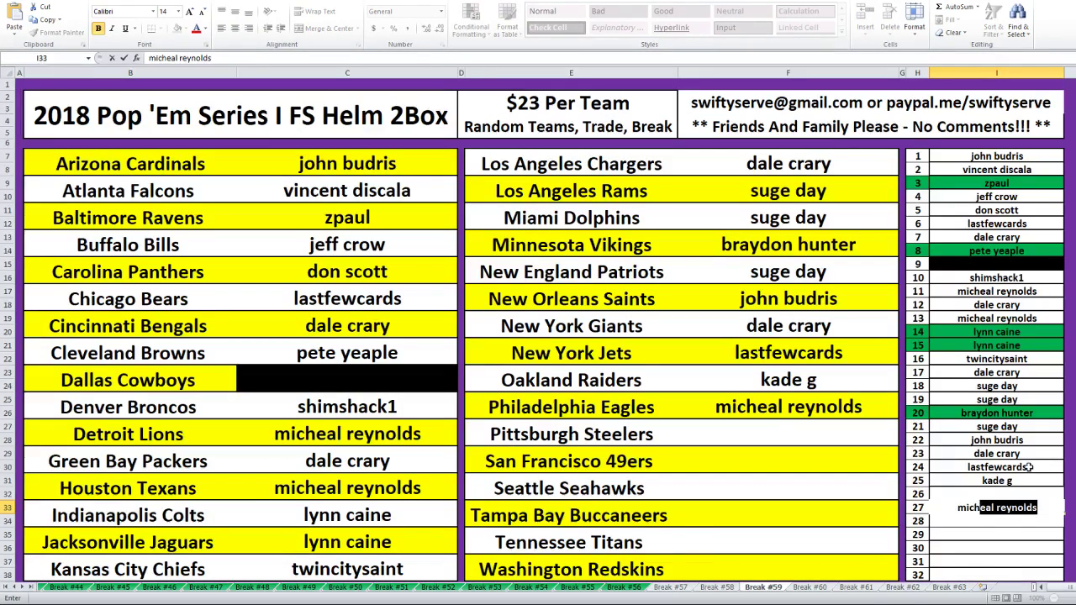
{"action": "key", "text": "Return"}
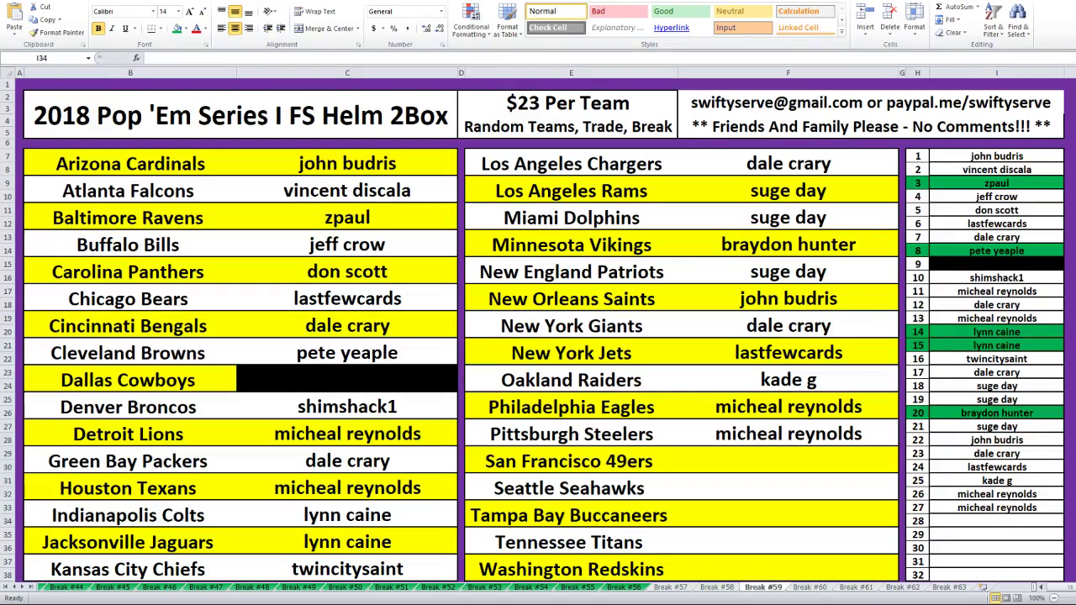
Enter buyers for slots 28–30 in I34:I36, with one buyer taking both 29 and 30
{"action": "left_click", "coordinate": [1027, 518]}
{"action": "type", "text": "zpaul"}
{"action": "key", "text": "Return"}
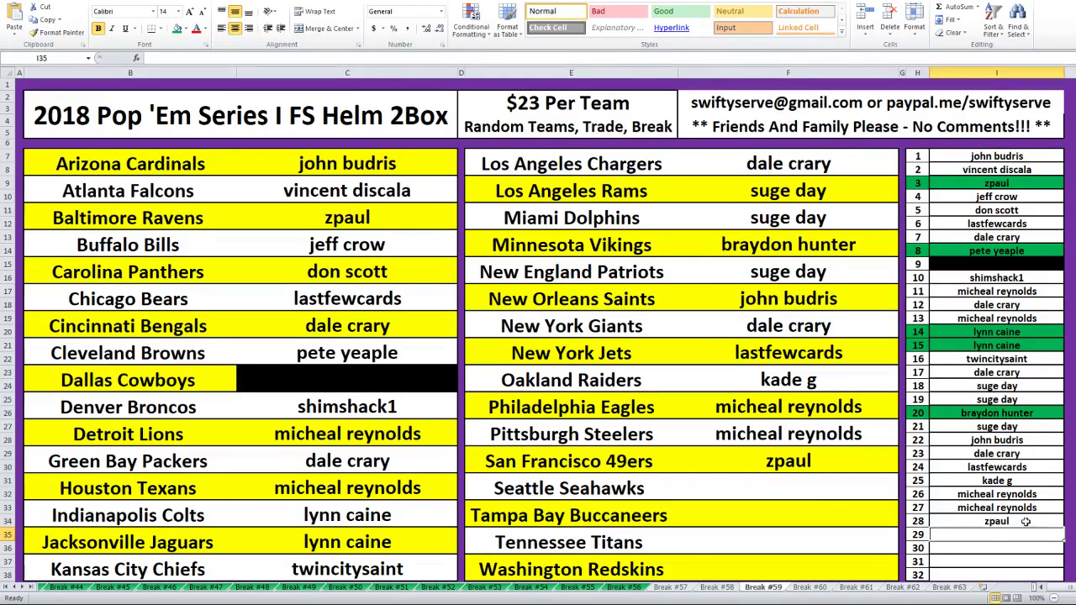
{"action": "type", "text": "s"}
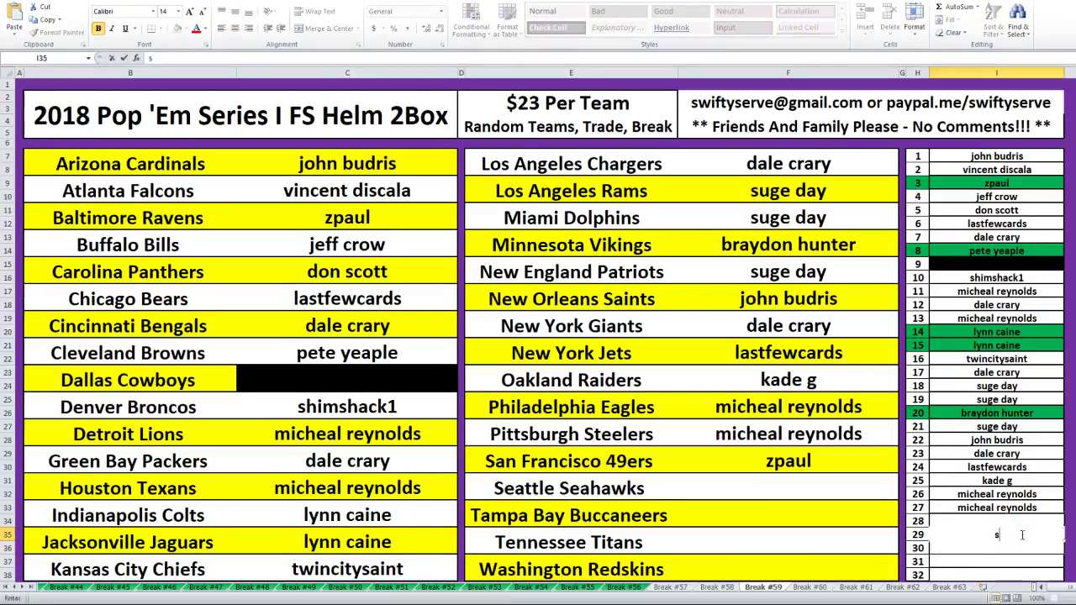
{"action": "type", "text": "tephmc"}
{"action": "key", "text": "Return"}
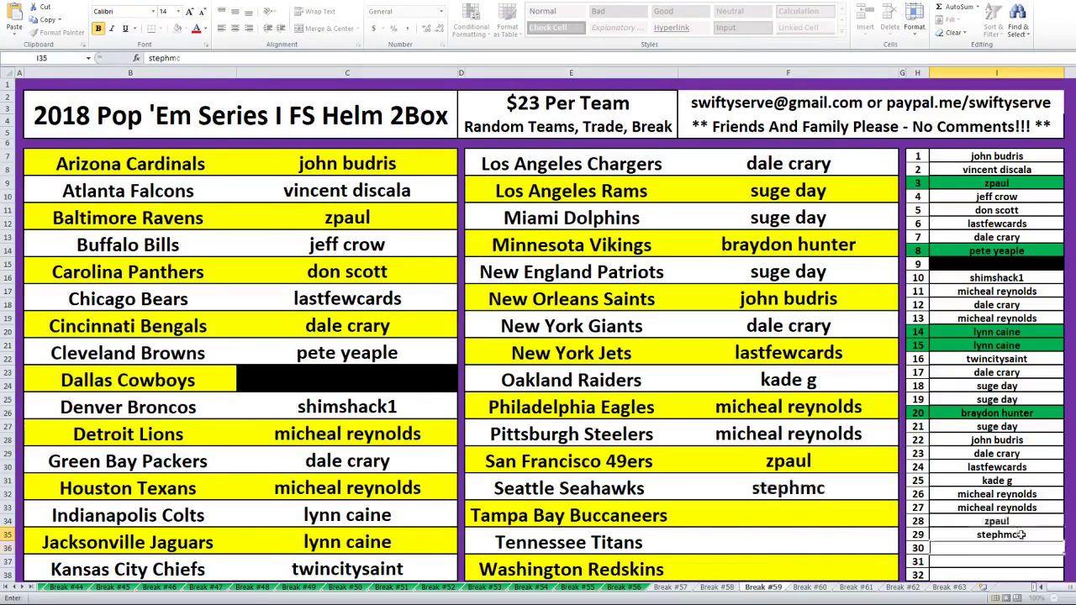
{"action": "type", "text": "stephmc"}
{"action": "key", "text": "Return"}
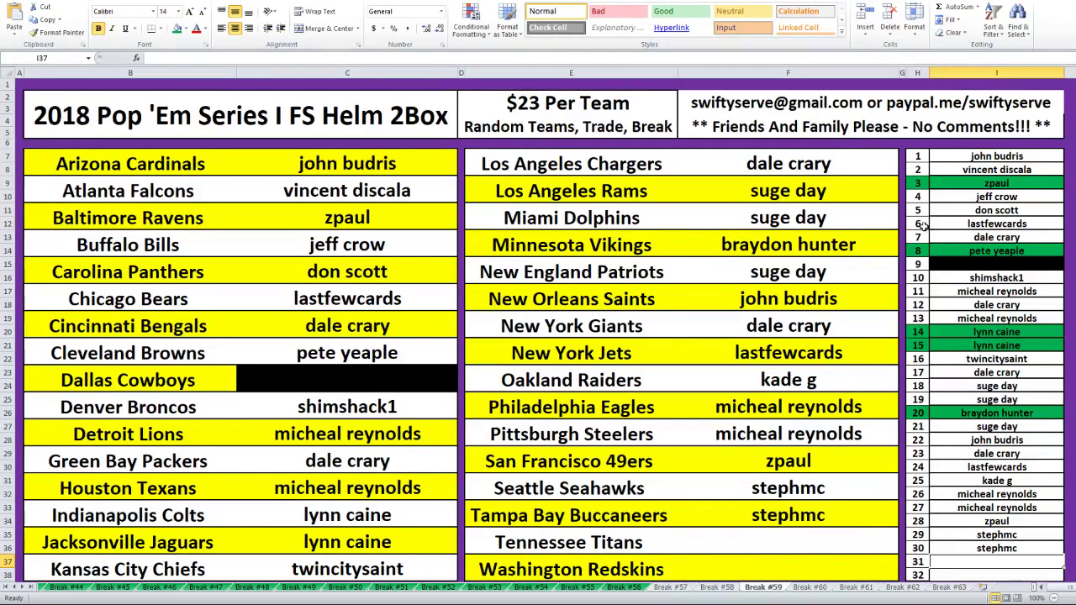
Mark hit slots 1, 4, 6, 11, 13, 22 and 24–27 paid with a green fill across columns H:I
{"action": "left_click_drag", "start_coordinate": [922, 224], "coordinate": [948, 224]}
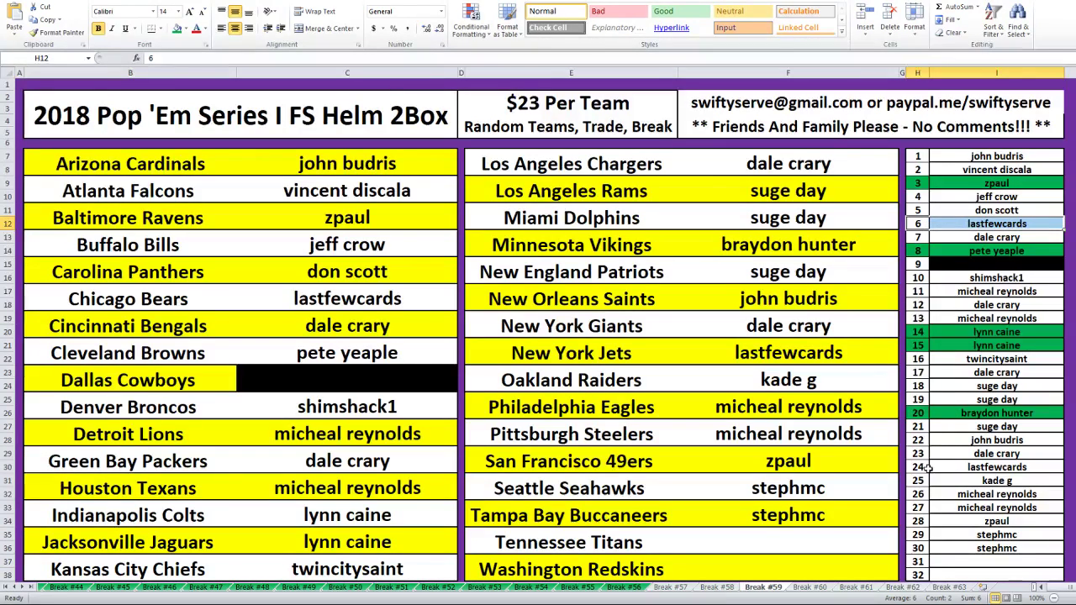
{"action": "left_click_drag", "start_coordinate": [925, 469], "coordinate": [942, 471]}
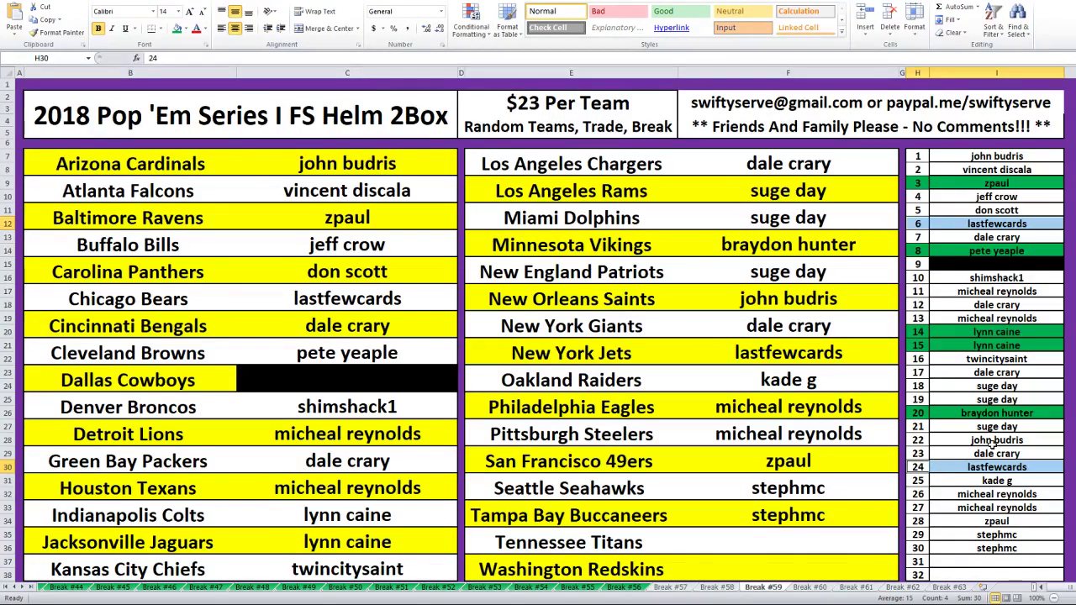
{"action": "left_click_drag", "start_coordinate": [925, 291], "coordinate": [941, 317]}
{"action": "left_click_drag", "start_coordinate": [925, 495], "coordinate": [942, 507]}
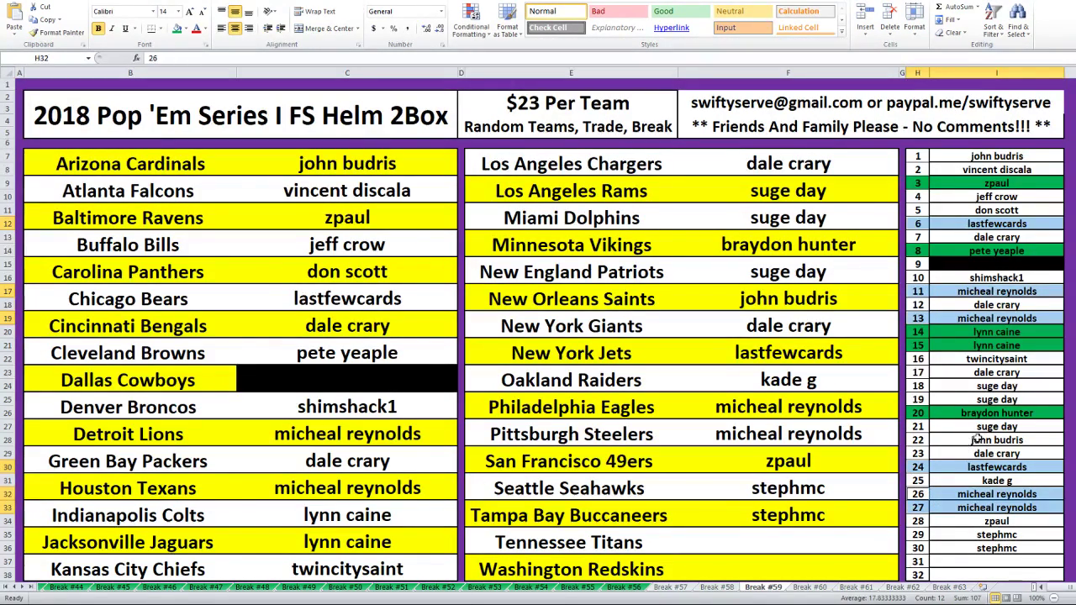
{"action": "left_click", "coordinate": [925, 155], "text": "ctrl"}
{"action": "left_click_drag", "start_coordinate": [925, 155], "coordinate": [934, 155]}
{"action": "left_click_drag", "start_coordinate": [923, 441], "coordinate": [936, 444]}
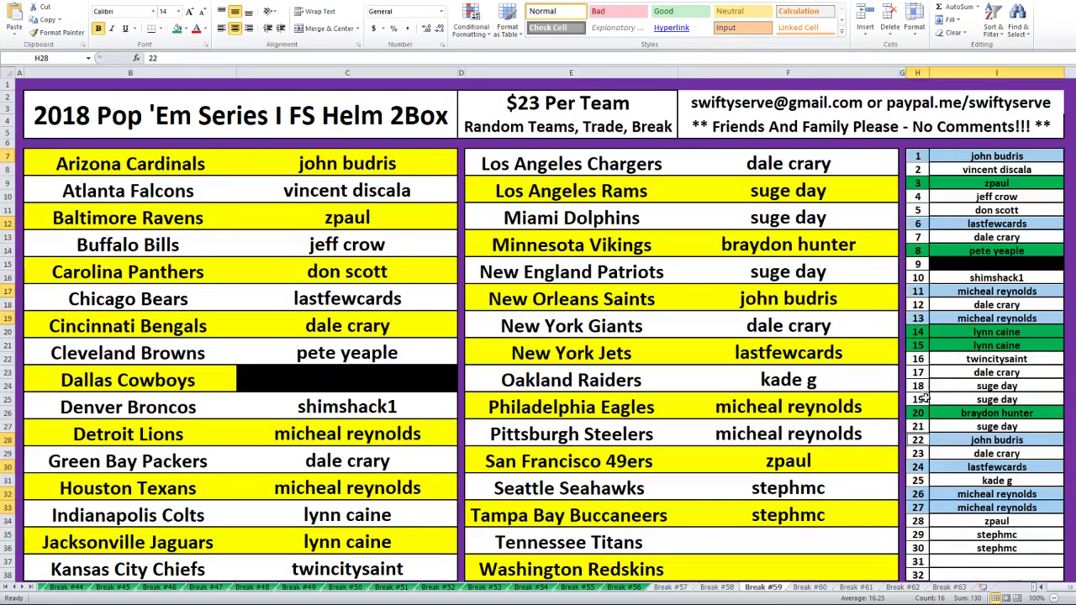
{"action": "left_click_drag", "start_coordinate": [922, 478], "coordinate": [948, 479]}
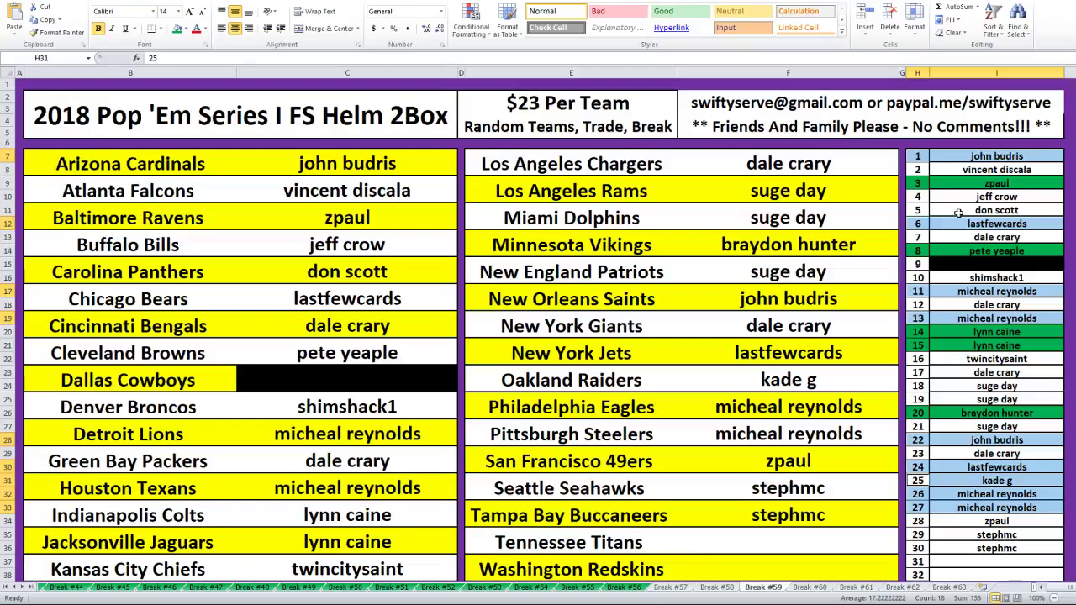
{"action": "left_click_drag", "start_coordinate": [923, 196], "coordinate": [957, 195], "text": "ctrl"}
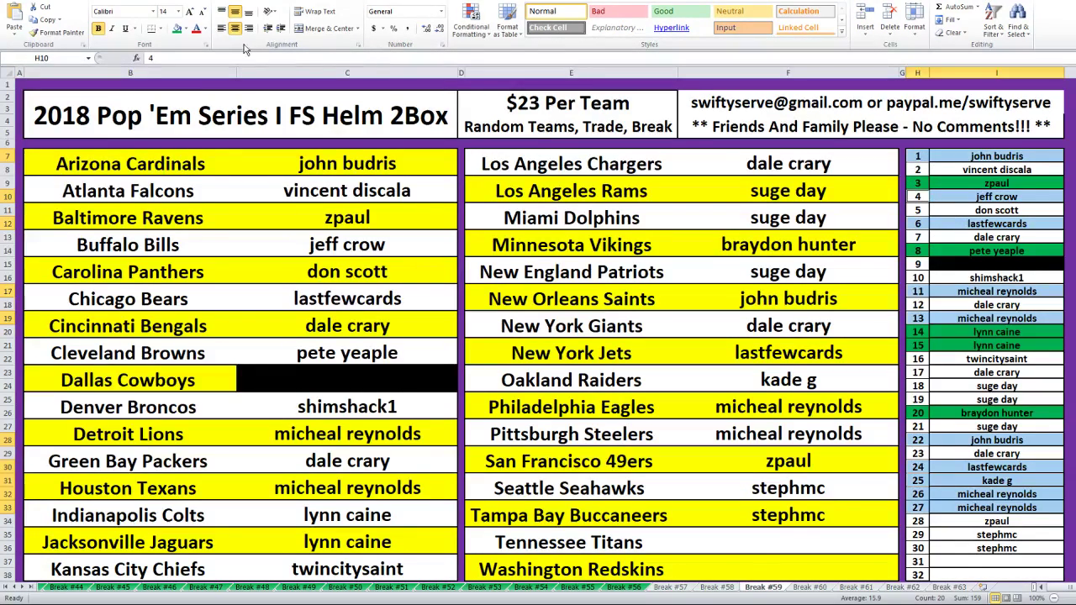
{"action": "left_click", "coordinate": [176, 28]}
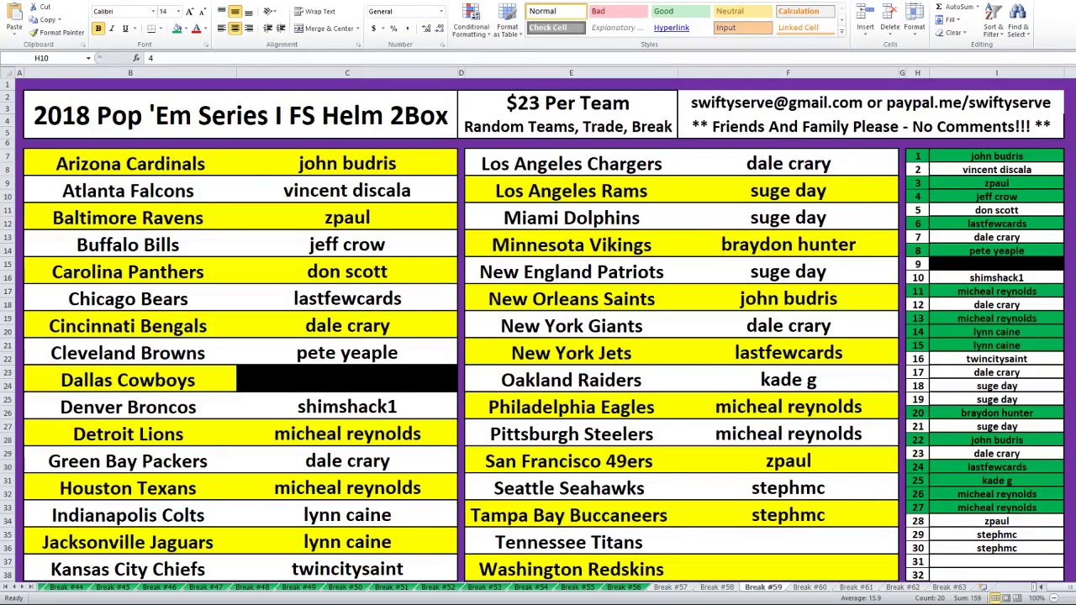
Enter the buyer's name in cell I37 for hit slot 31, accepting the AutoComplete suggestion
{"action": "left_click", "coordinate": [1041, 561]}
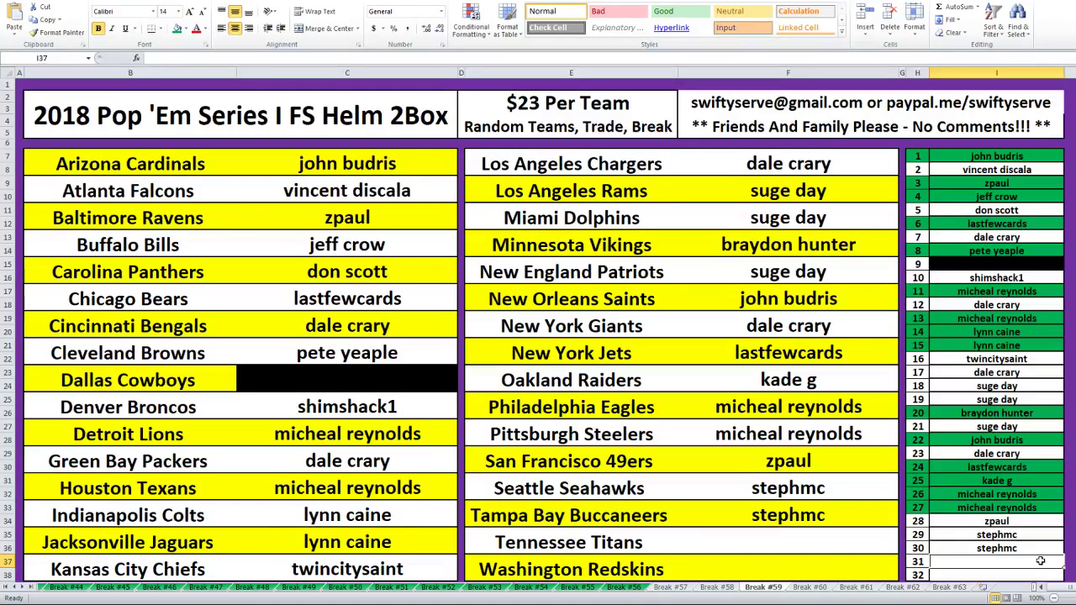
{"action": "type", "text": "mr"}
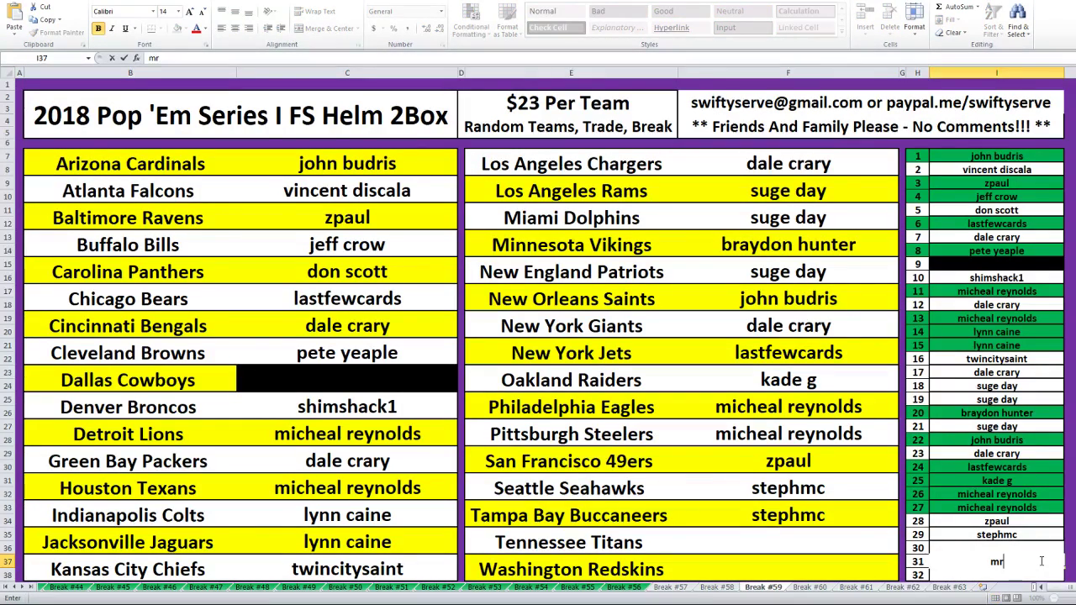
{"action": "type", "text": ". shameless"}
{"action": "key", "text": "Return"}
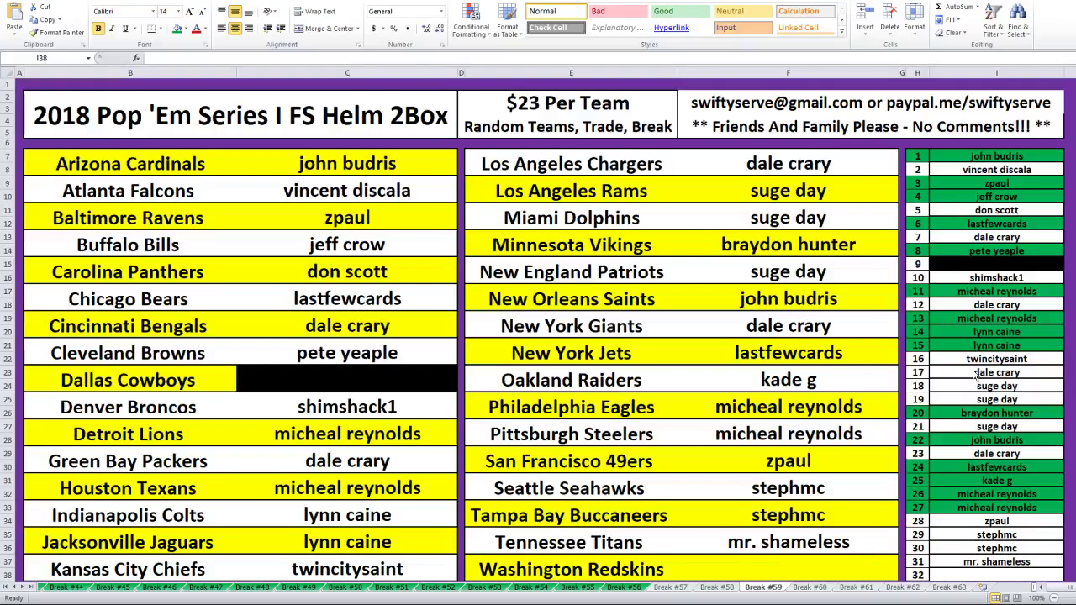
Fill hit rows 18, 19, 29, 30 and 31 green as paid
{"action": "left_click_drag", "start_coordinate": [927, 387], "coordinate": [952, 426]}
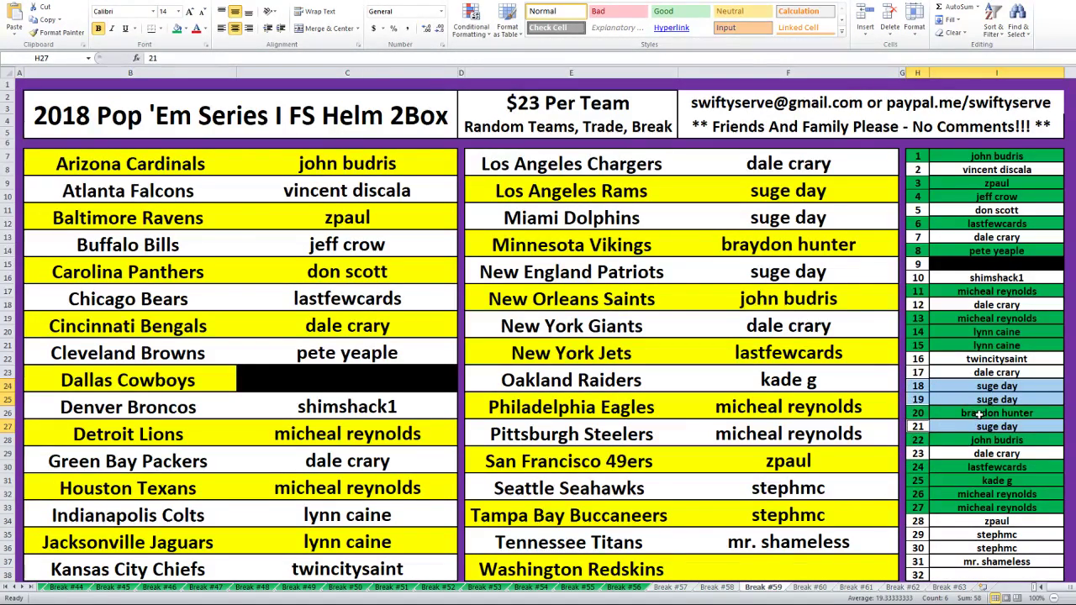
{"action": "left_click_drag", "start_coordinate": [917, 534], "coordinate": [948, 521], "text": "ctrl"}
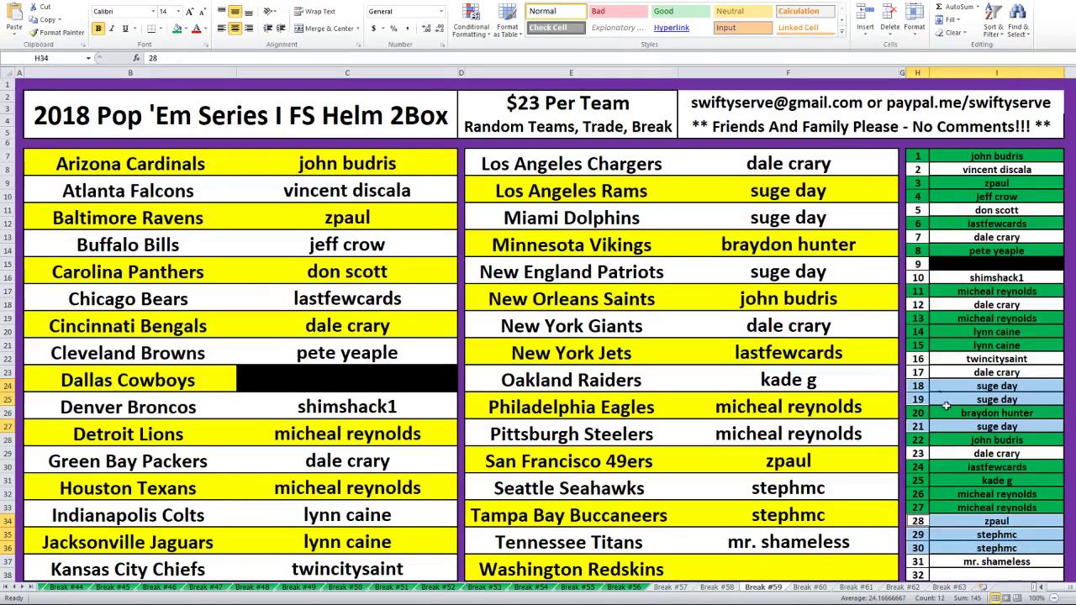
{"action": "left_click_drag", "start_coordinate": [925, 559], "coordinate": [944, 560], "text": "ctrl"}
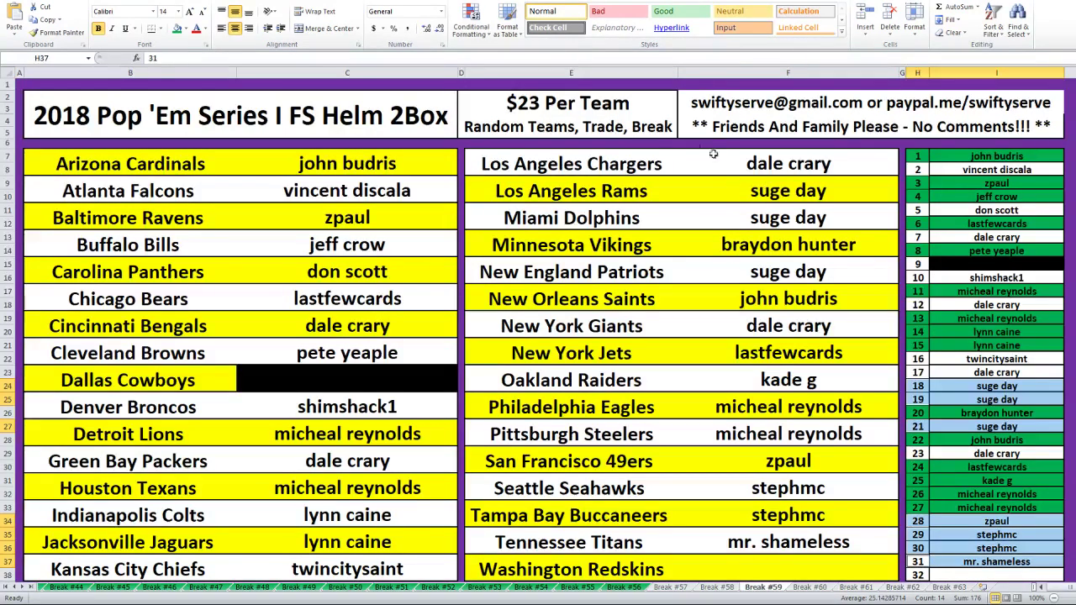
{"action": "left_click", "coordinate": [176, 28]}
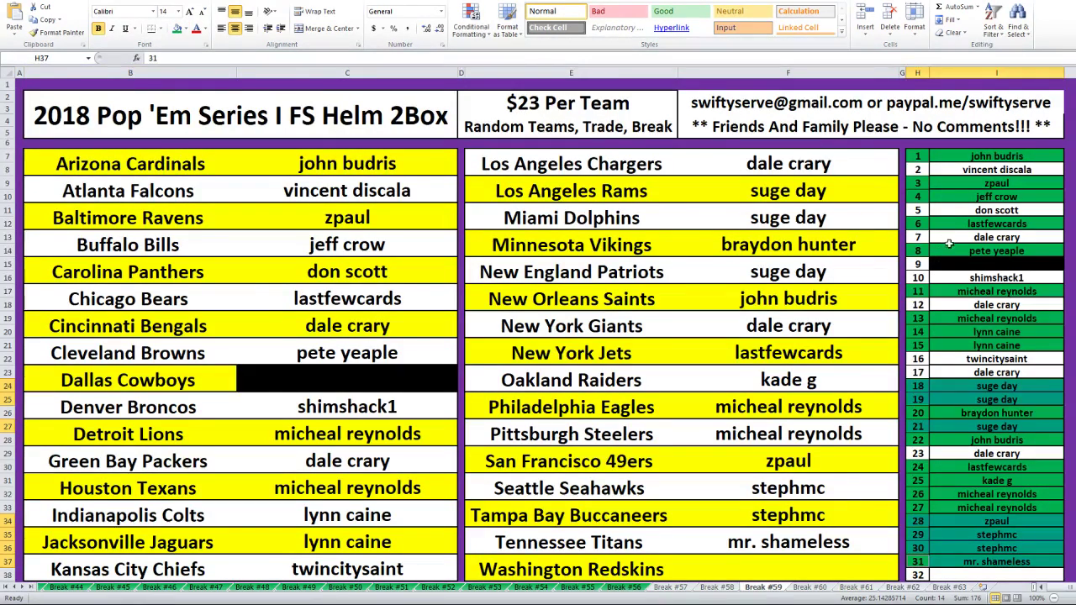
Fill the repeat buyer's slots 7, 12, 17 and 23 green, then clear the selection
{"action": "left_click_drag", "start_coordinate": [921, 238], "coordinate": [950, 238]}
{"action": "left_click_drag", "start_coordinate": [920, 305], "coordinate": [947, 306], "text": "ctrl"}
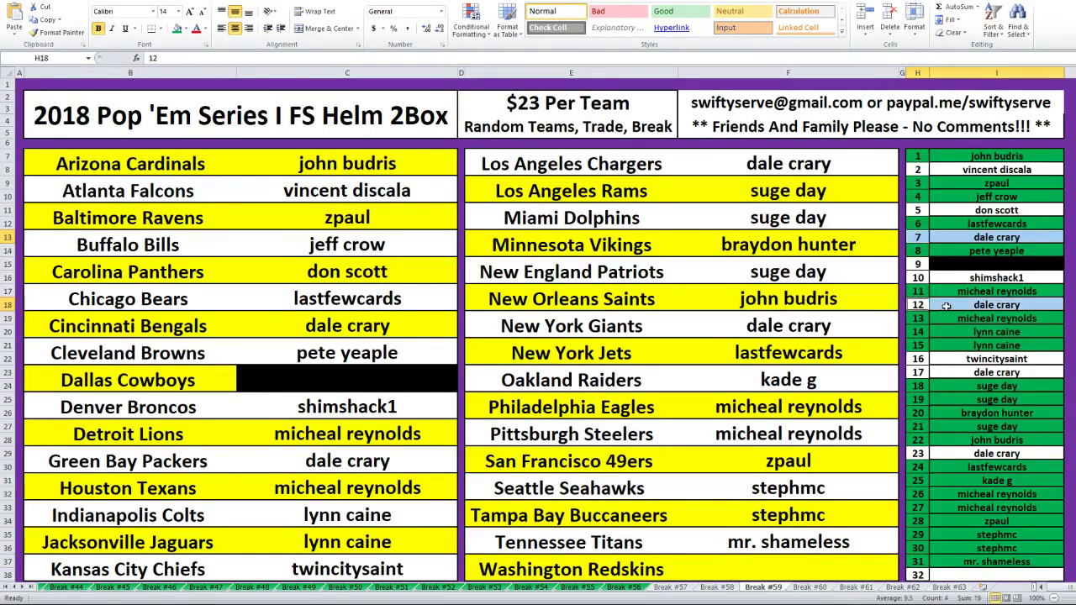
{"action": "left_click_drag", "start_coordinate": [921, 374], "coordinate": [957, 375], "text": "ctrl"}
{"action": "left_click_drag", "start_coordinate": [920, 454], "coordinate": [960, 454], "text": "ctrl"}
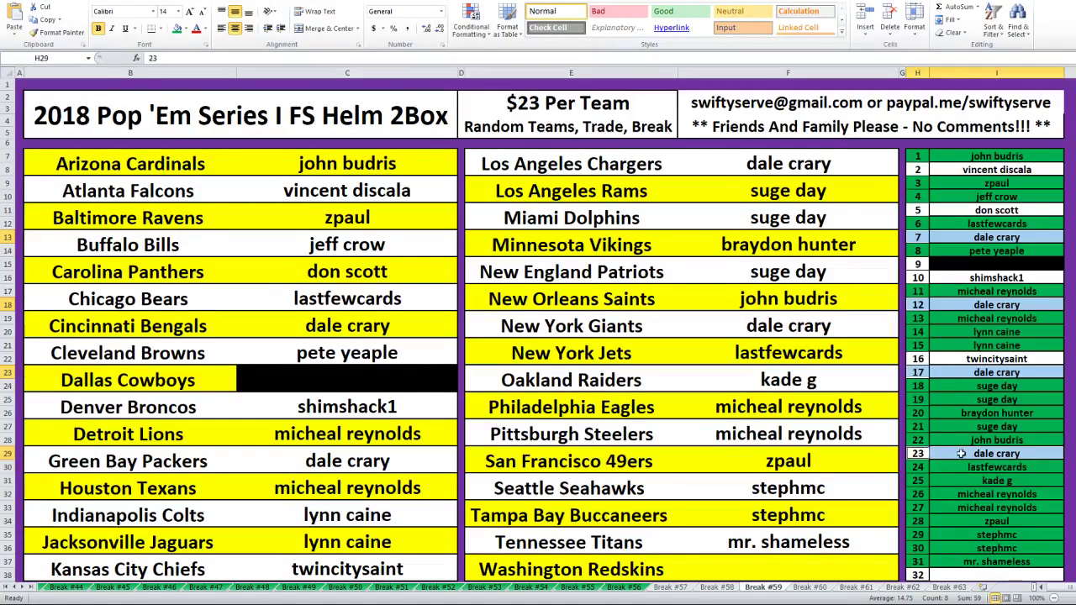
{"action": "left_click", "coordinate": [176, 31]}
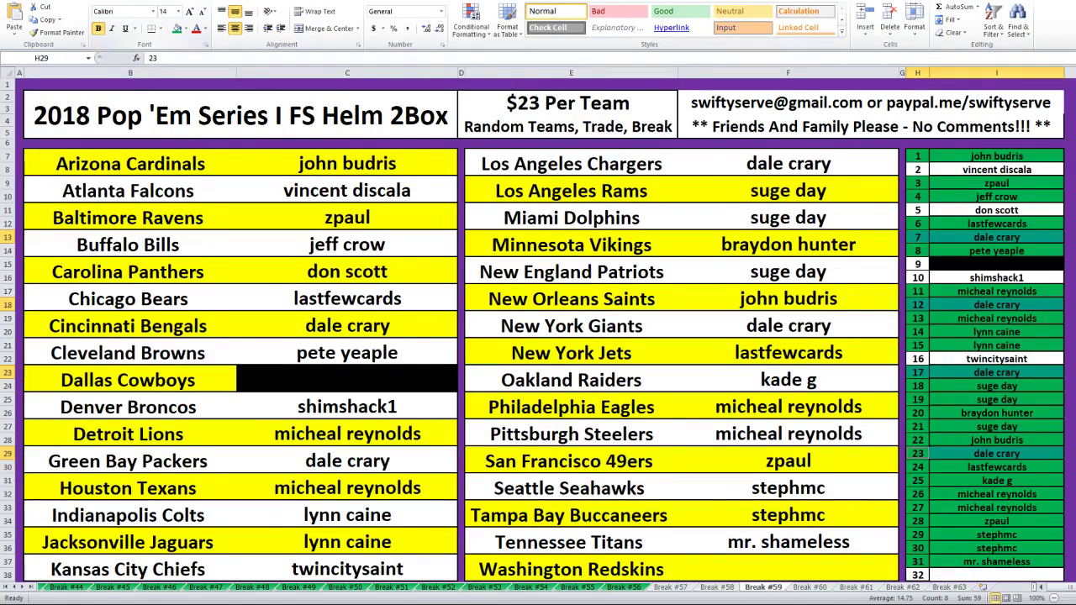
{"action": "left_click", "coordinate": [917, 453]}
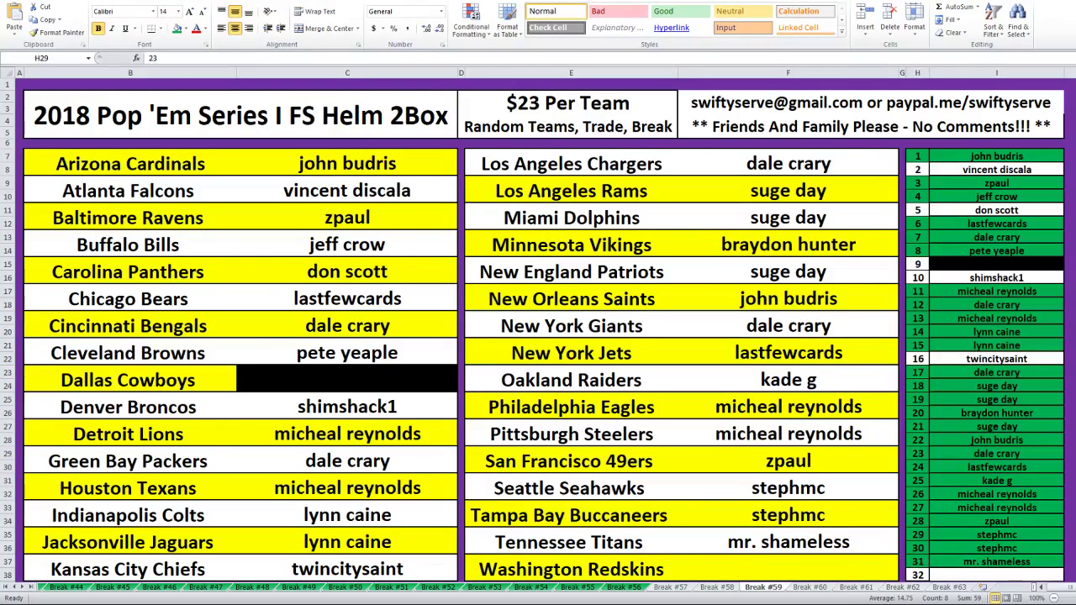
{"action": "left_click", "coordinate": [1015, 575]}
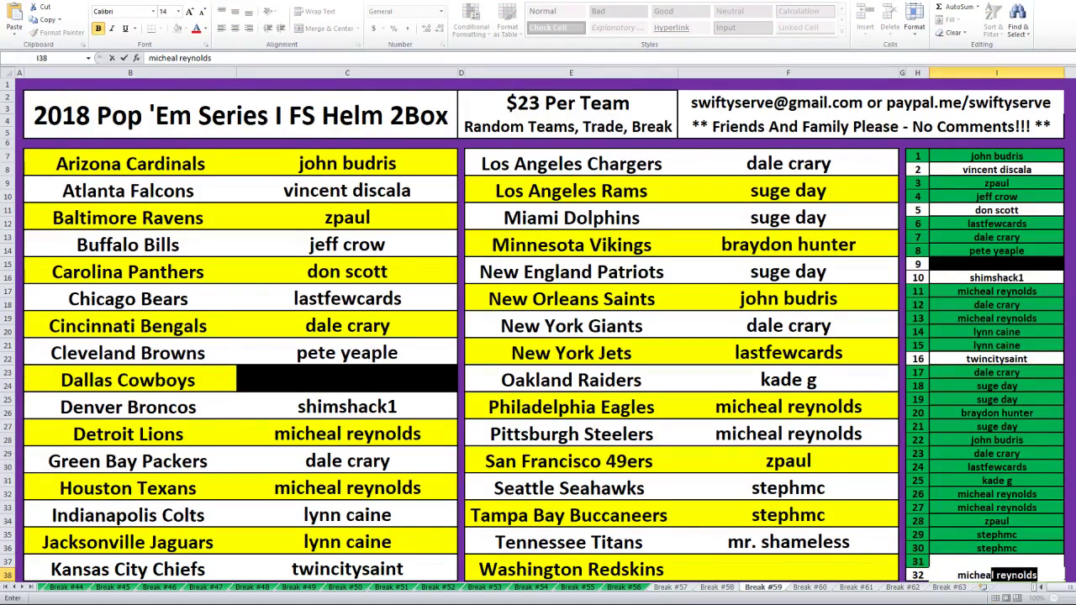
Enter the buyer's name in slot 32 for the Washington Redskins, then fill slots 2, 5 and 10 green
{"action": "key", "text": "Return"}
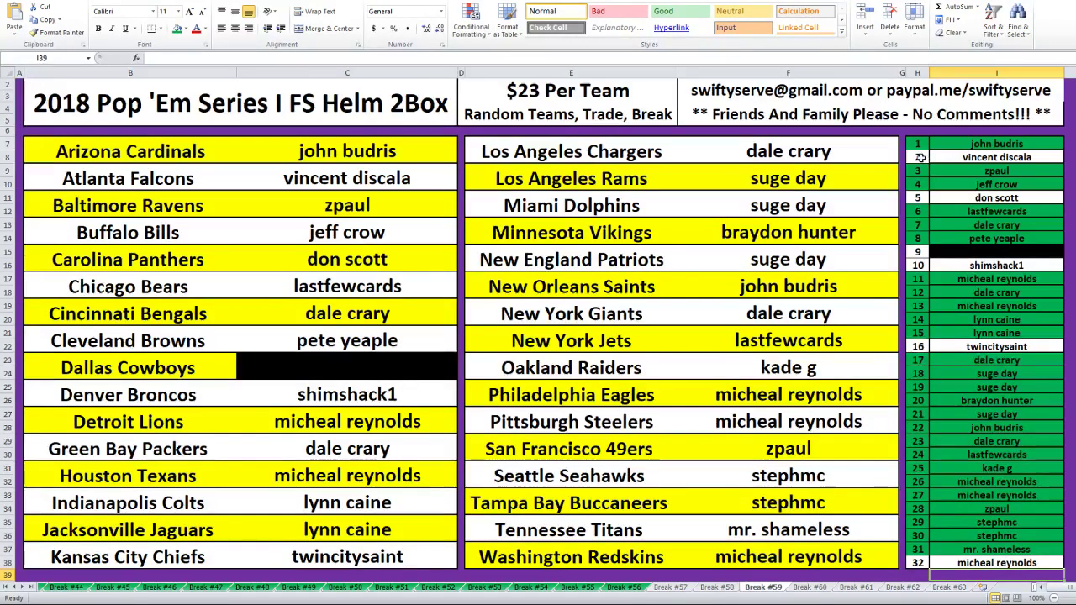
{"action": "left_click_drag", "start_coordinate": [919, 158], "coordinate": [954, 156]}
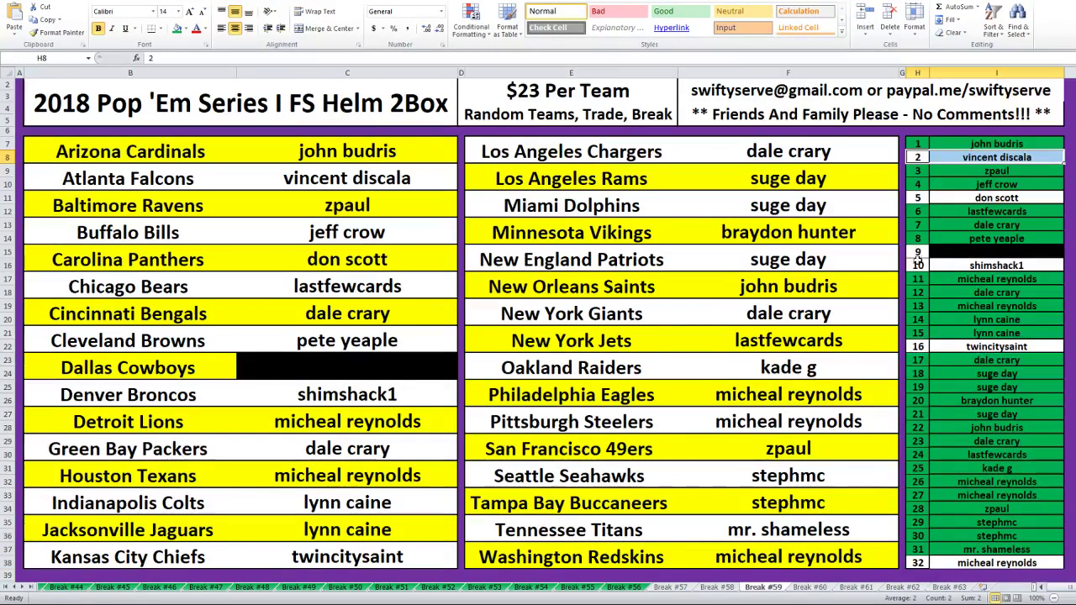
{"action": "left_click_drag", "start_coordinate": [918, 264], "coordinate": [950, 265]}
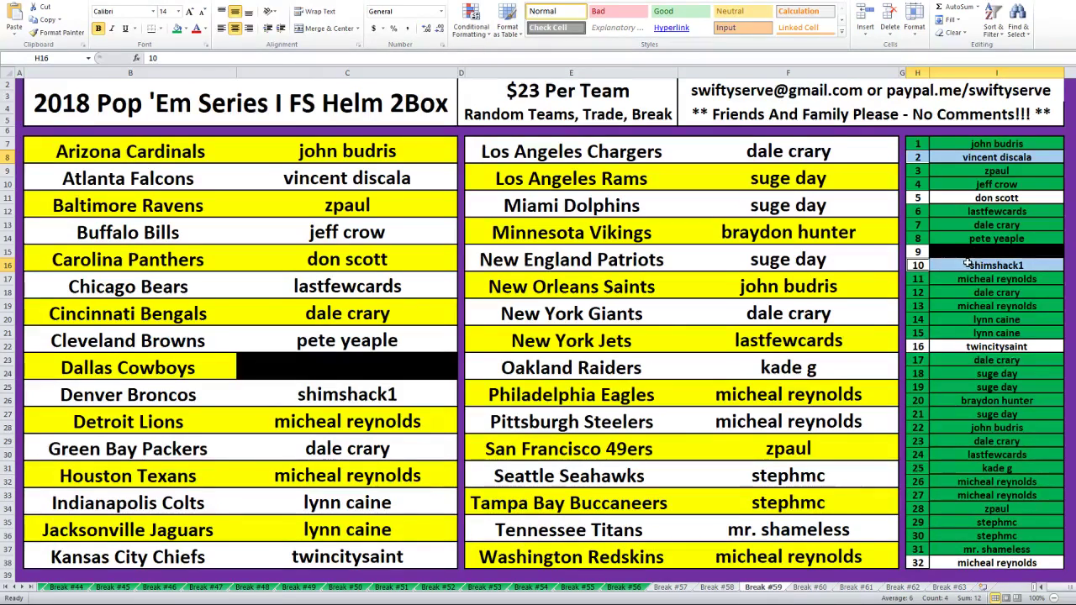
{"action": "left_click_drag", "start_coordinate": [925, 200], "coordinate": [958, 199]}
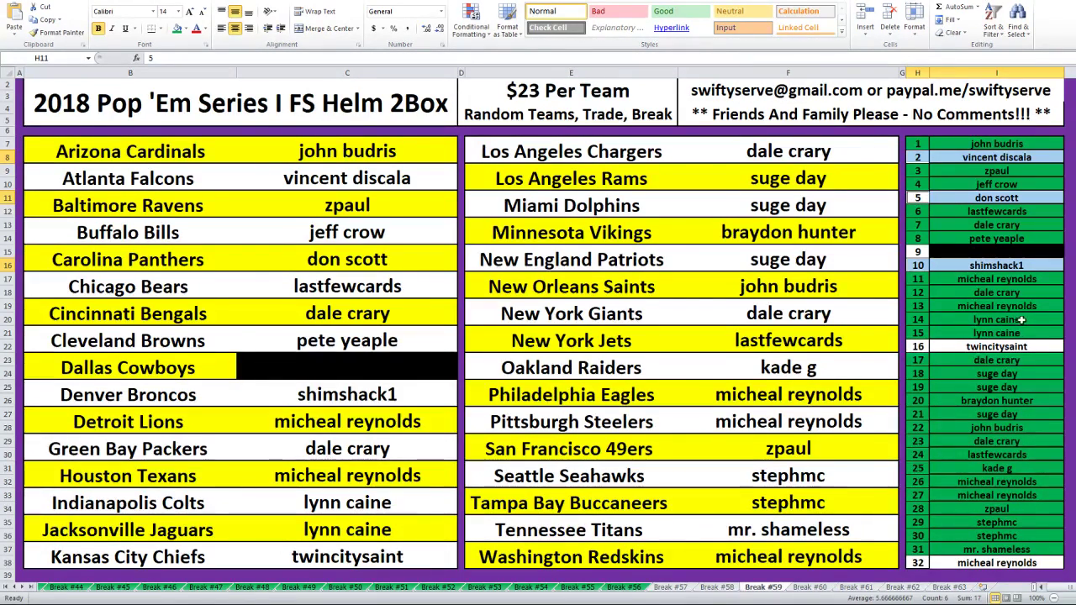
{"action": "left_click", "coordinate": [176, 28]}
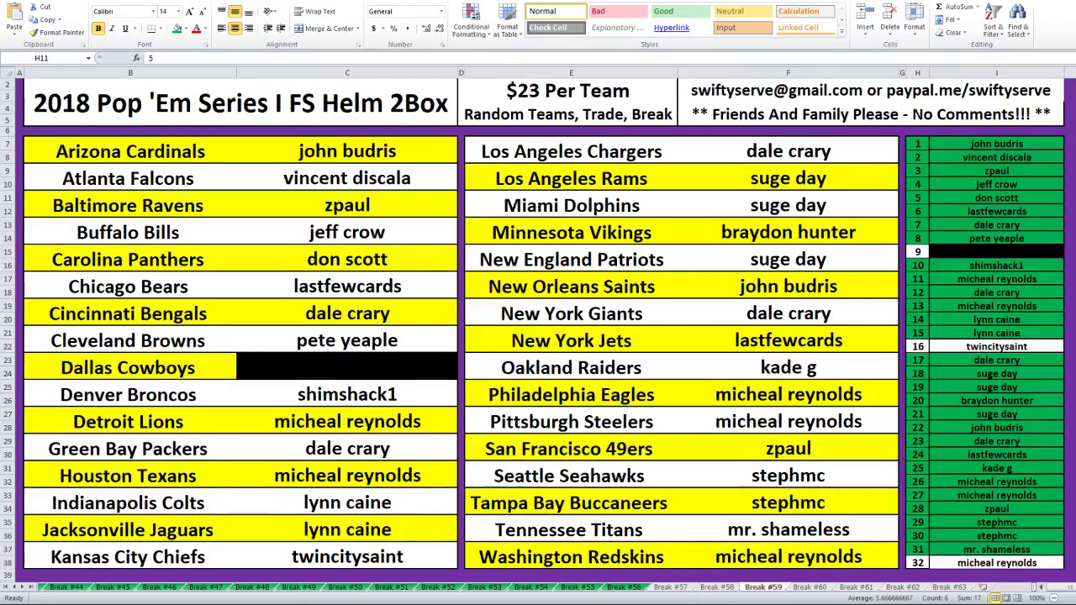
{"action": "key", "text": "alt+Tab"}
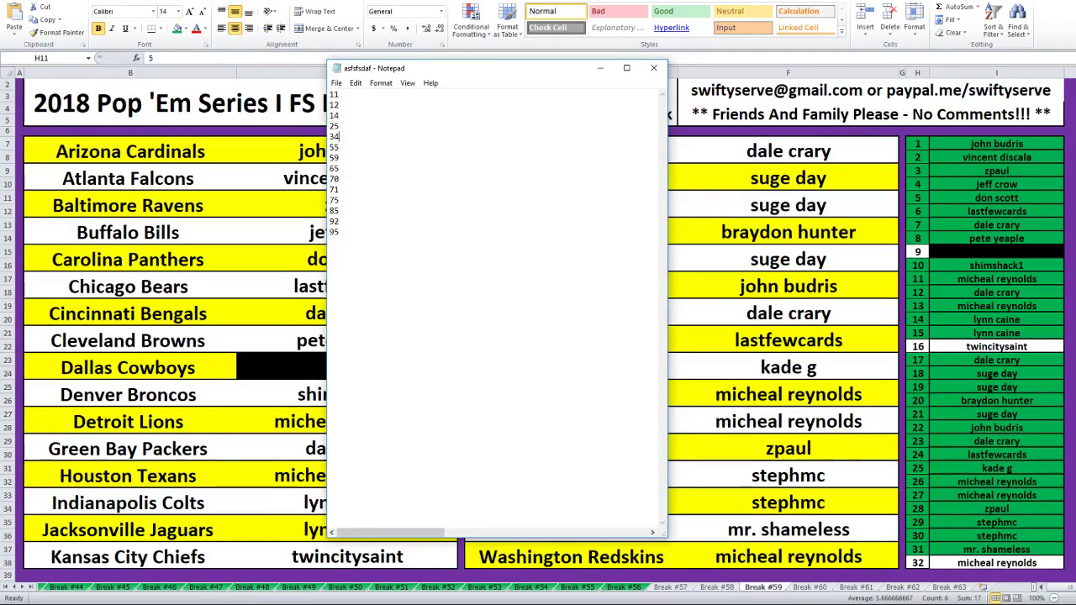
{"action": "key", "text": "alt+Tab"}
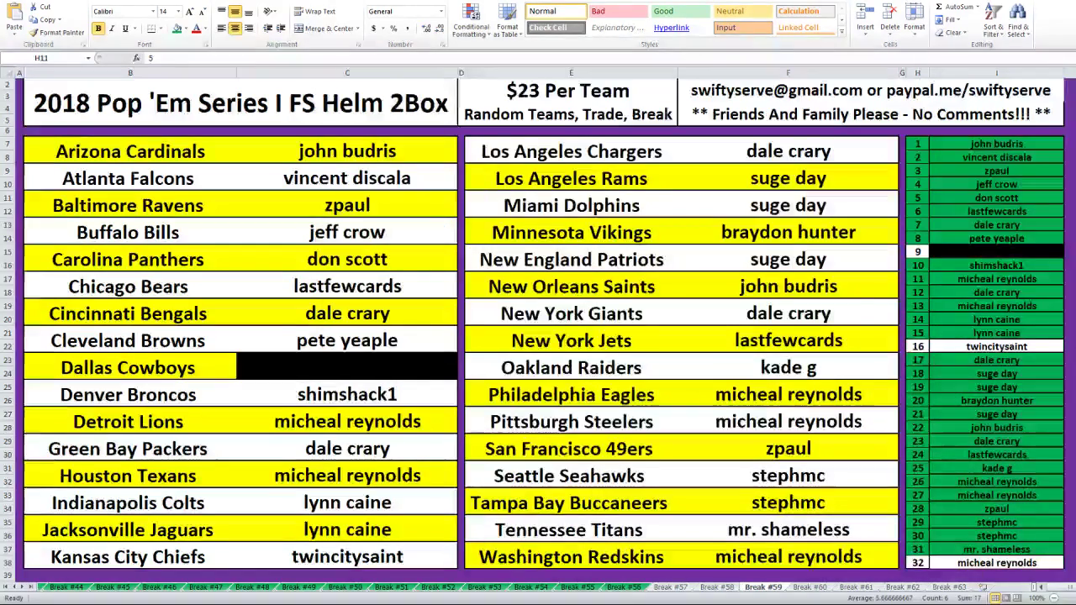
{"action": "key", "text": "alt+Tab"}
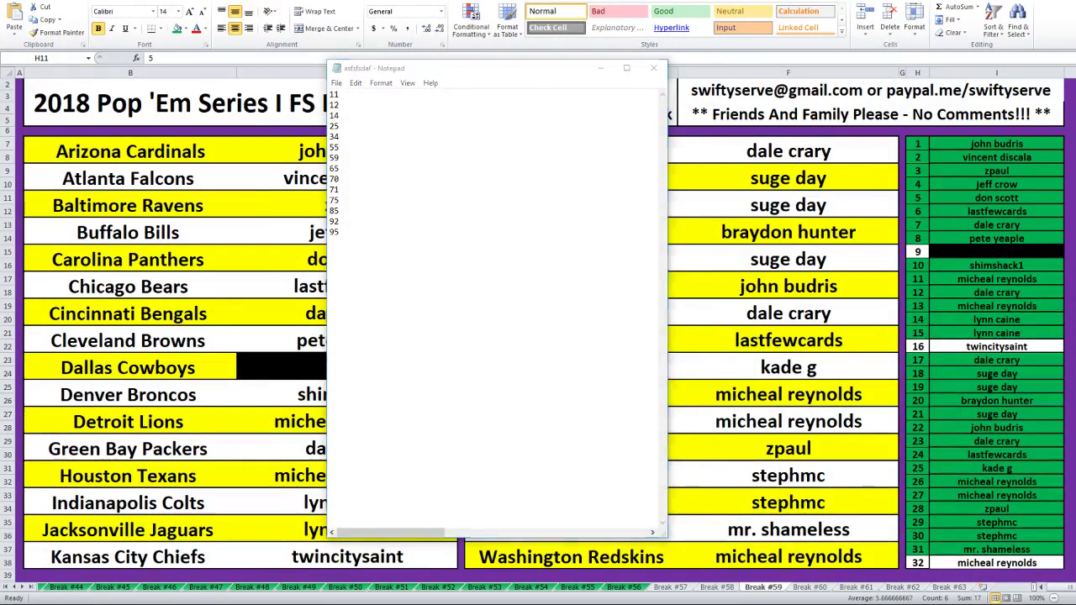
{"action": "key", "text": "alt+Tab"}
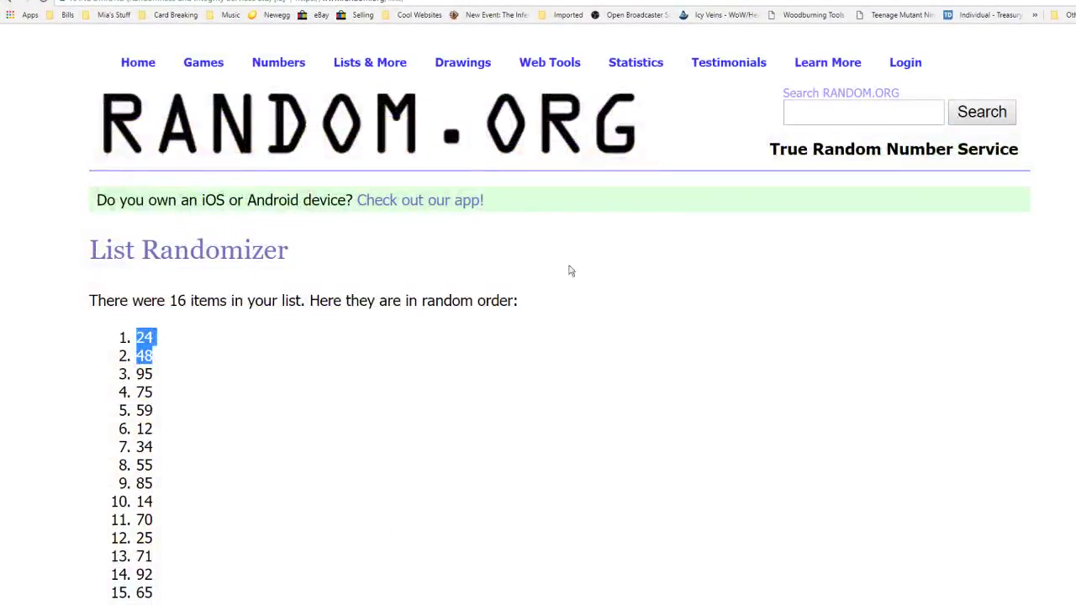
{"action": "scroll", "coordinate": [427, 308], "scroll_direction": "down", "scroll_amount": 2}
{"action": "left_click", "coordinate": [138, 158]}
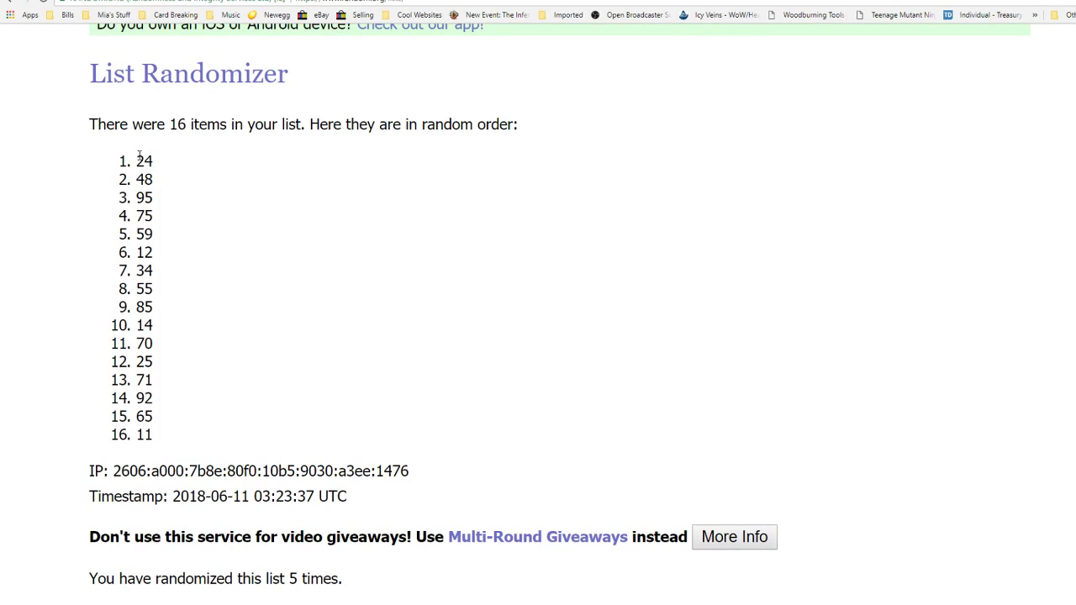
{"action": "scroll", "coordinate": [387, 163], "scroll_direction": "up", "scroll_amount": 2}
{"action": "mouse_move", "coordinate": [370, 68]}
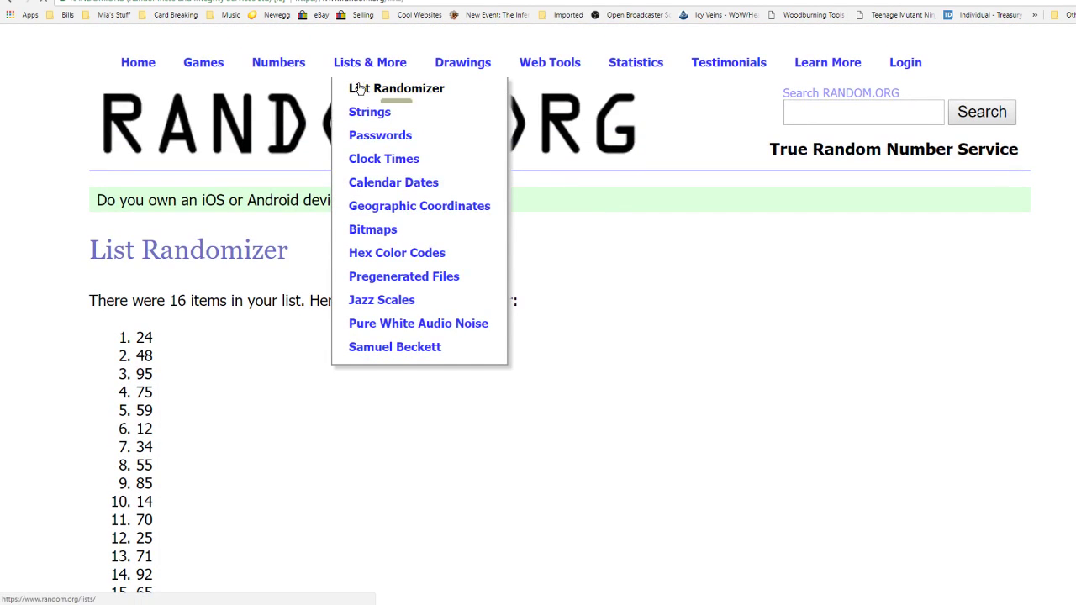
{"action": "left_click", "coordinate": [370, 88]}
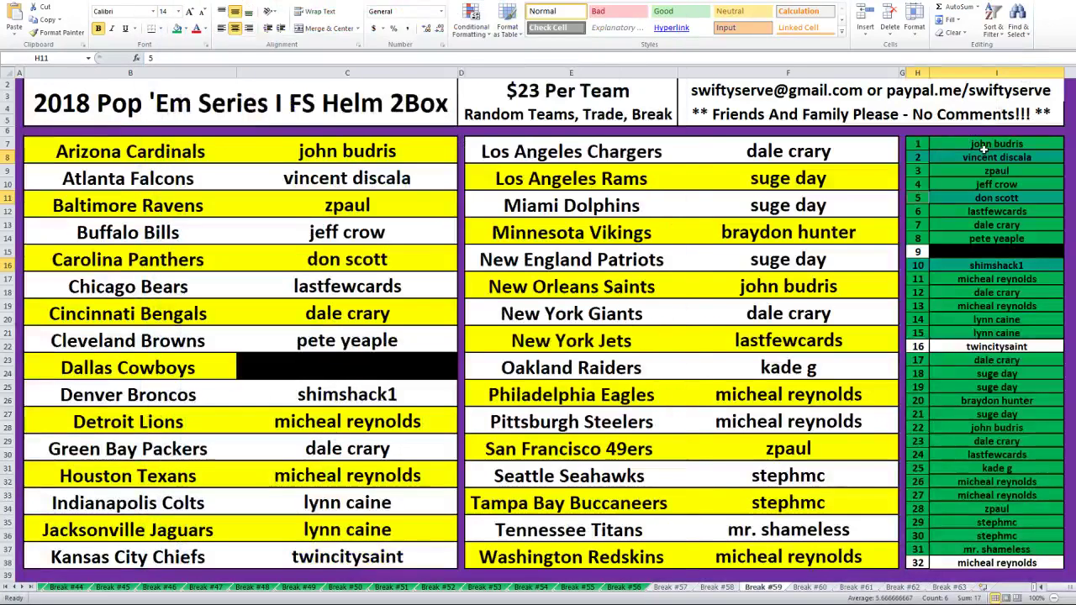
Copy the buyer names in I7:I38 and paste them into the List Randomizer entry box
{"action": "left_click_drag", "start_coordinate": [984, 145], "coordinate": [988, 560]}
{"action": "key", "text": "ctrl+c"}
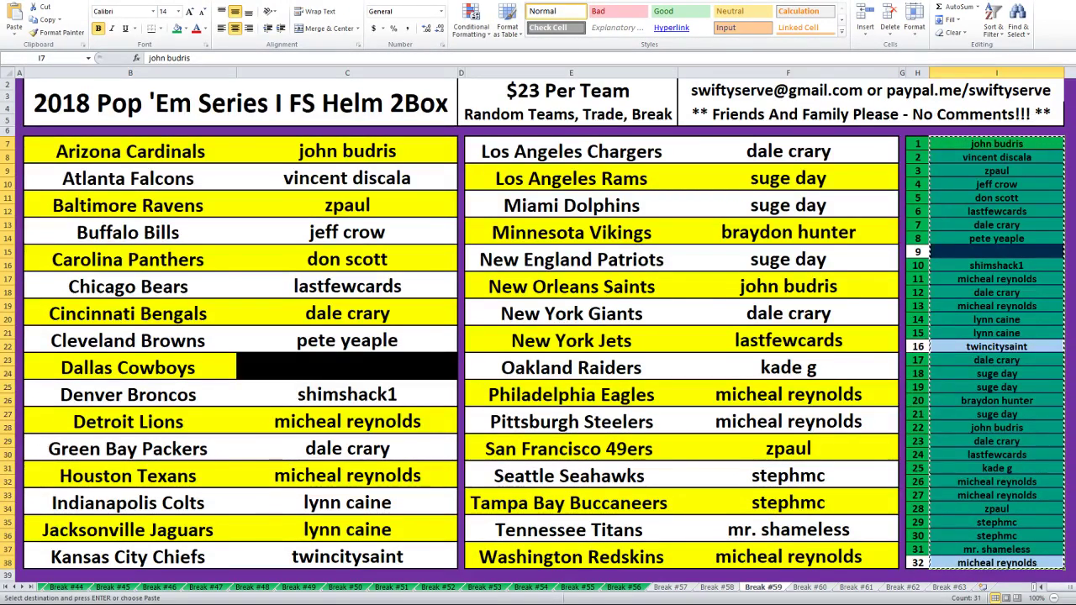
{"action": "key", "text": "alt+Tab"}
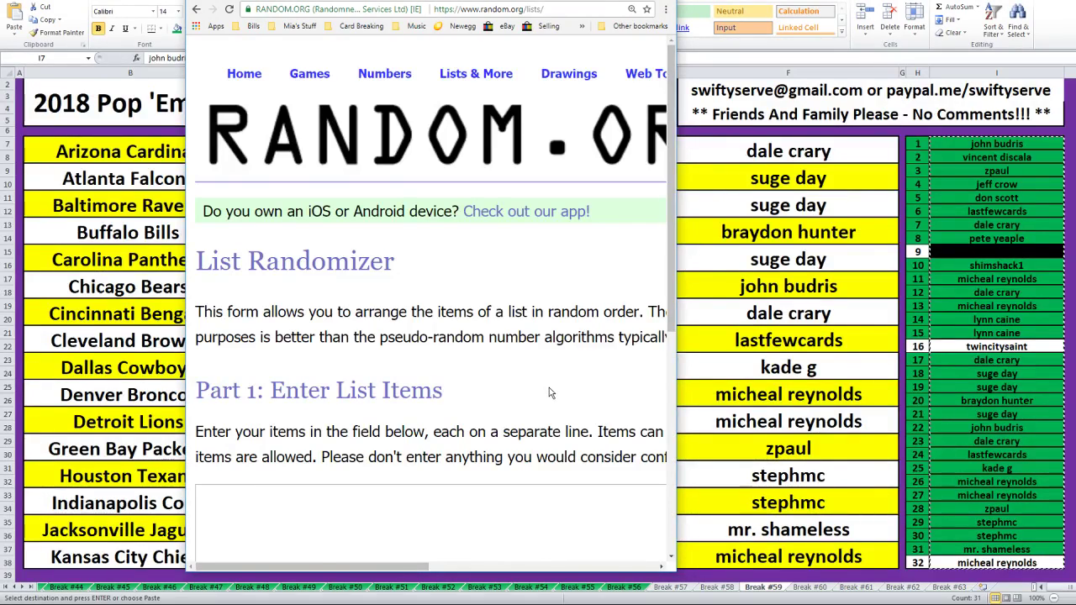
{"action": "scroll", "coordinate": [549, 392], "scroll_direction": "down", "scroll_amount": 3}
{"action": "left_click", "coordinate": [402, 271]}
{"action": "key", "text": "ctrl+v"}
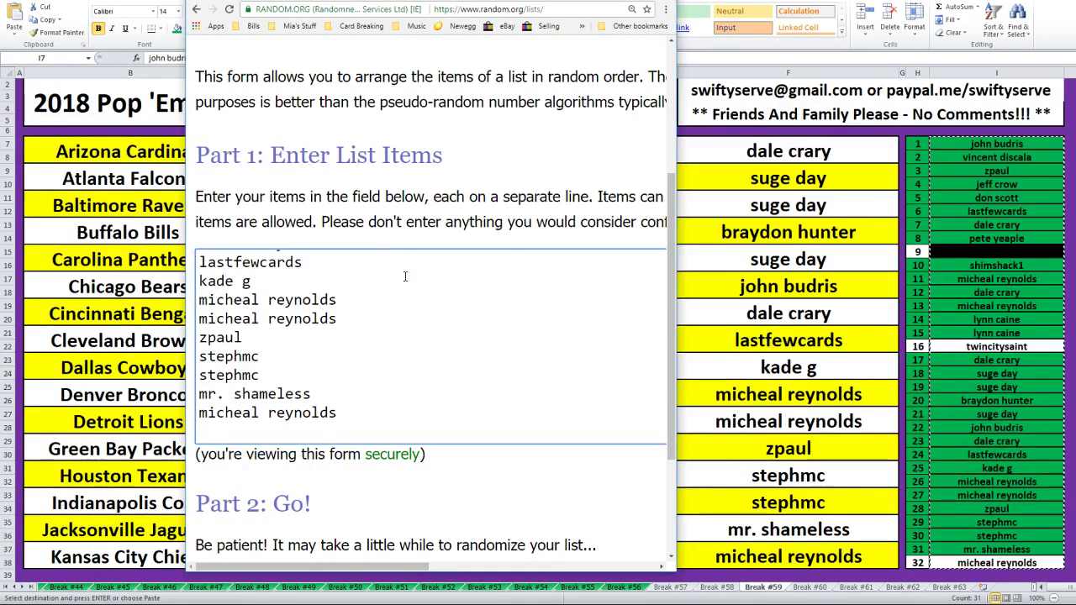
Delete the blank line from the pasted list, maximize the browser, and return to Excel
{"action": "scroll", "coordinate": [405, 276], "scroll_direction": "up", "scroll_amount": 5}
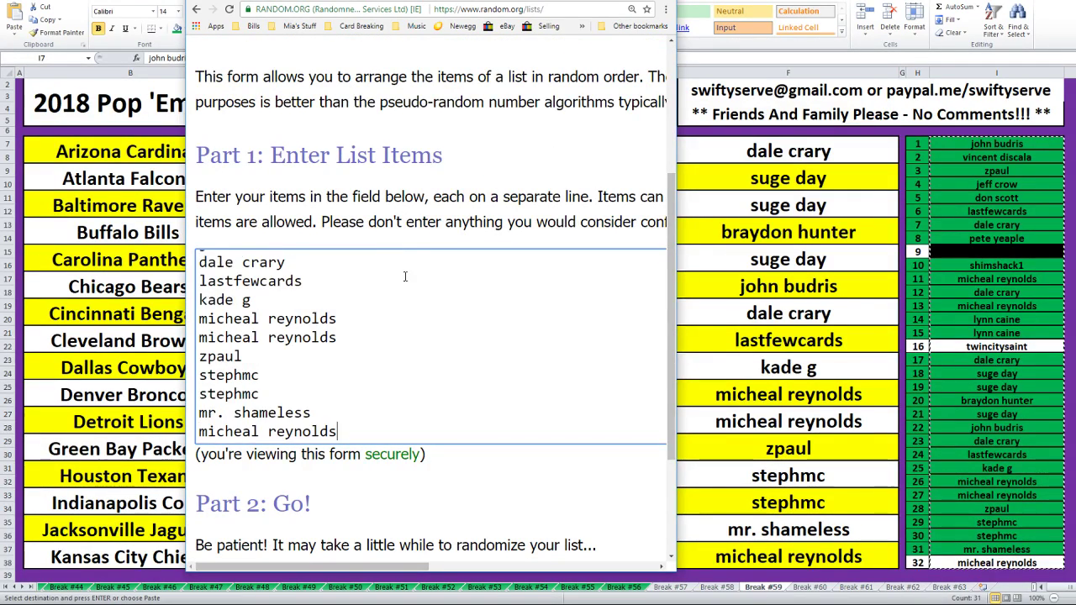
{"action": "scroll", "coordinate": [303, 335], "scroll_direction": "up", "scroll_amount": 1}
{"action": "left_click", "coordinate": [314, 356]}
{"action": "key", "text": "BackSpace"}
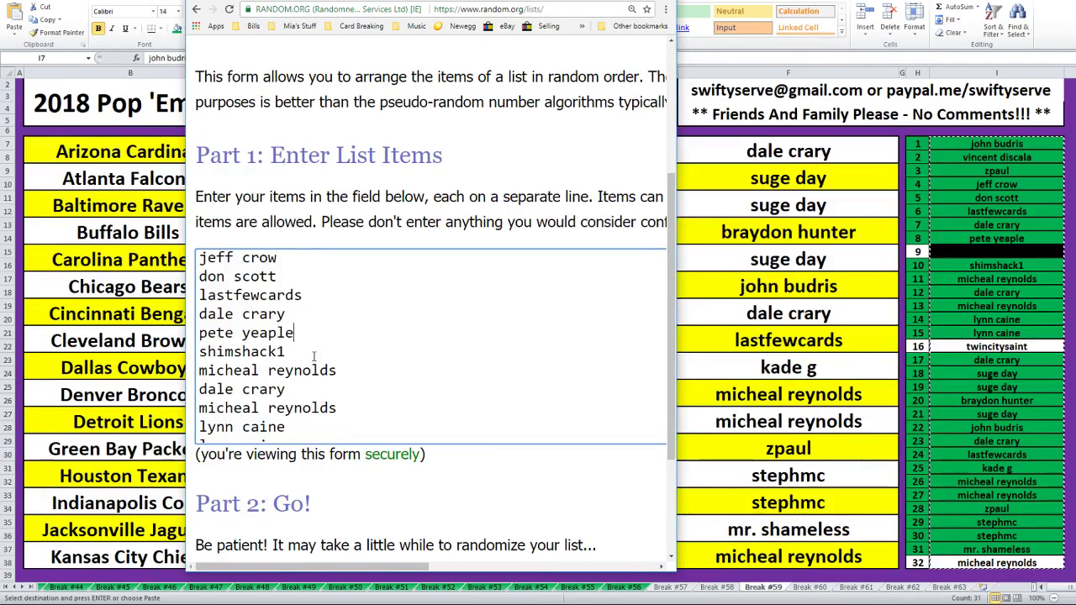
{"action": "scroll", "coordinate": [528, 244], "scroll_direction": "up", "scroll_amount": 3}
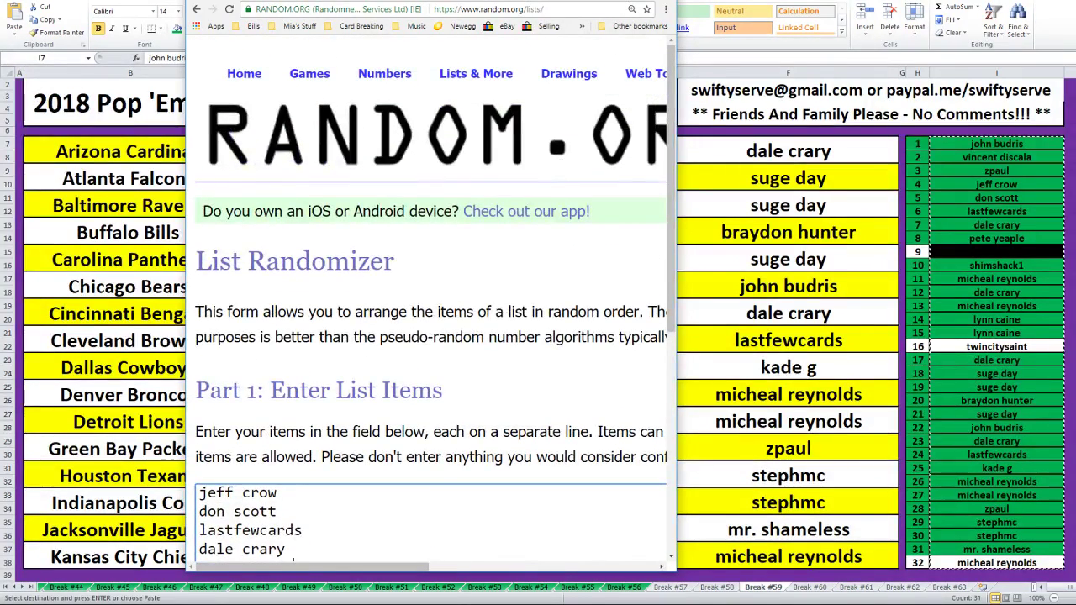
{"action": "key", "text": "super+Up"}
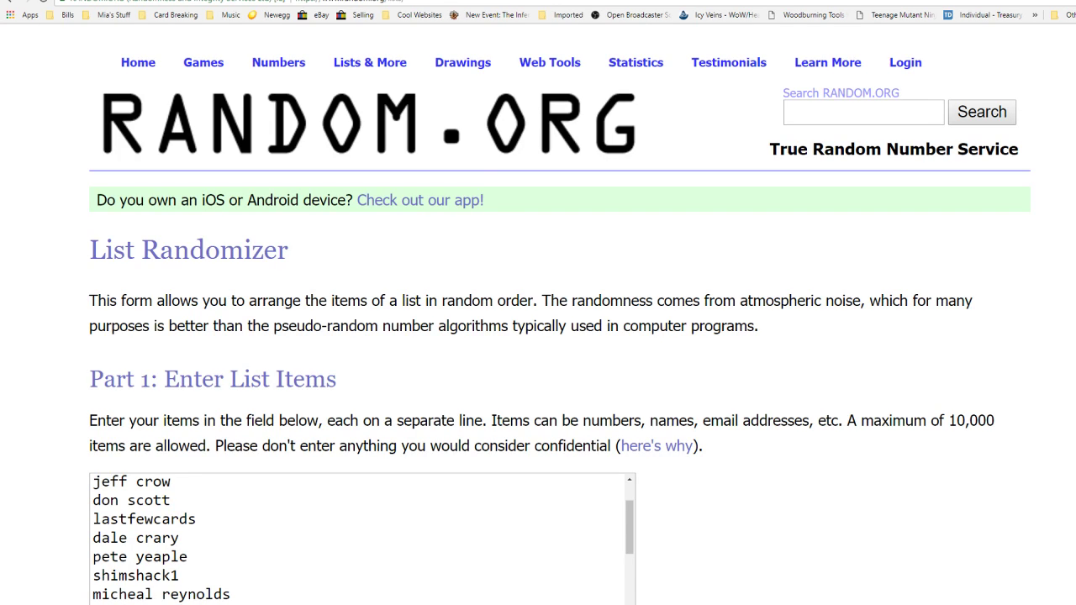
{"action": "key", "text": "alt+Tab"}
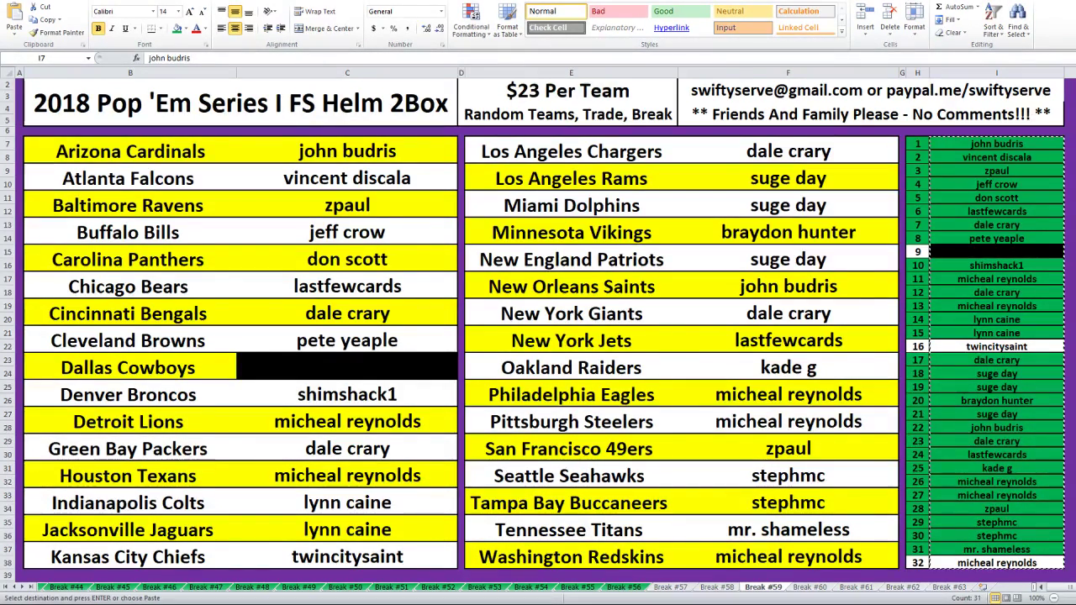
Cancel the copy, select the slot 16 and slot 32 rows, and check the Steelers formula in F27
{"action": "left_click", "coordinate": [996, 549]}
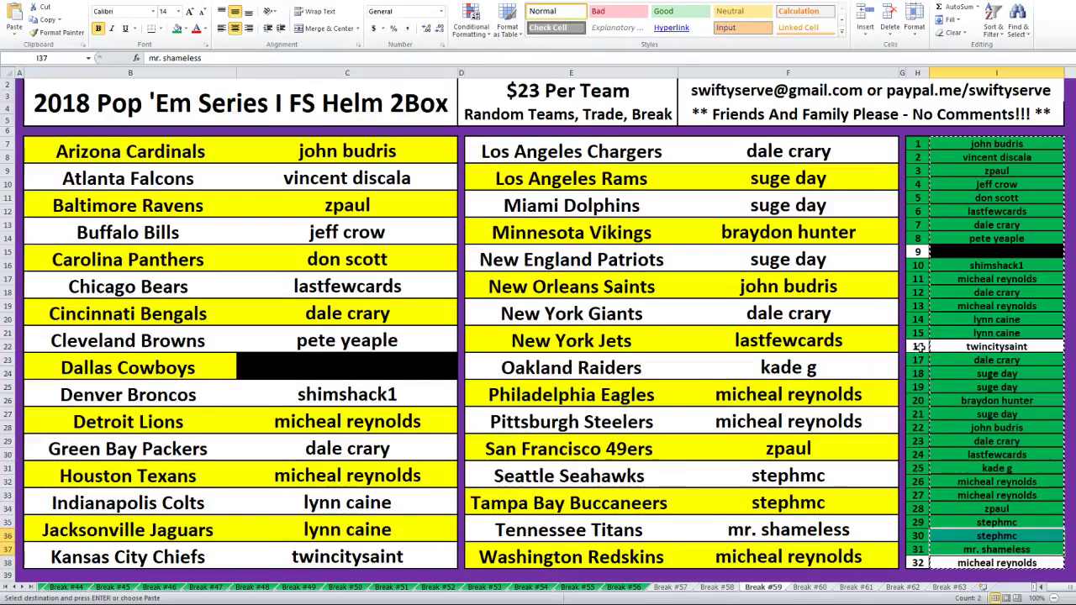
{"action": "left_click_drag", "start_coordinate": [917, 346], "coordinate": [996, 346]}
{"action": "key", "text": "Escape"}
{"action": "left_click", "coordinate": [788, 421]}
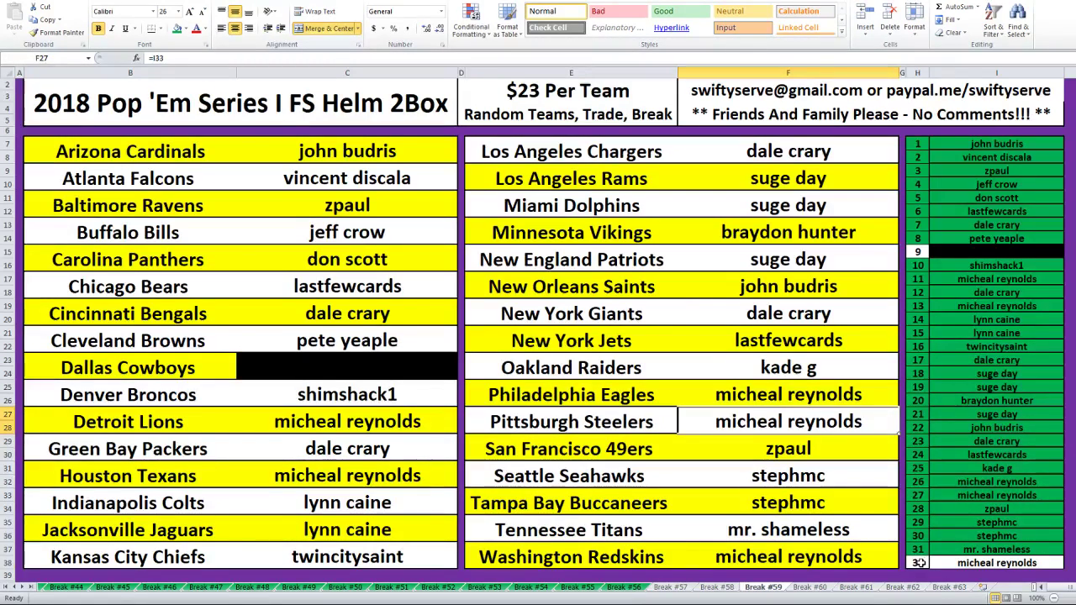
{"action": "left_click_drag", "start_coordinate": [919, 563], "coordinate": [997, 563]}
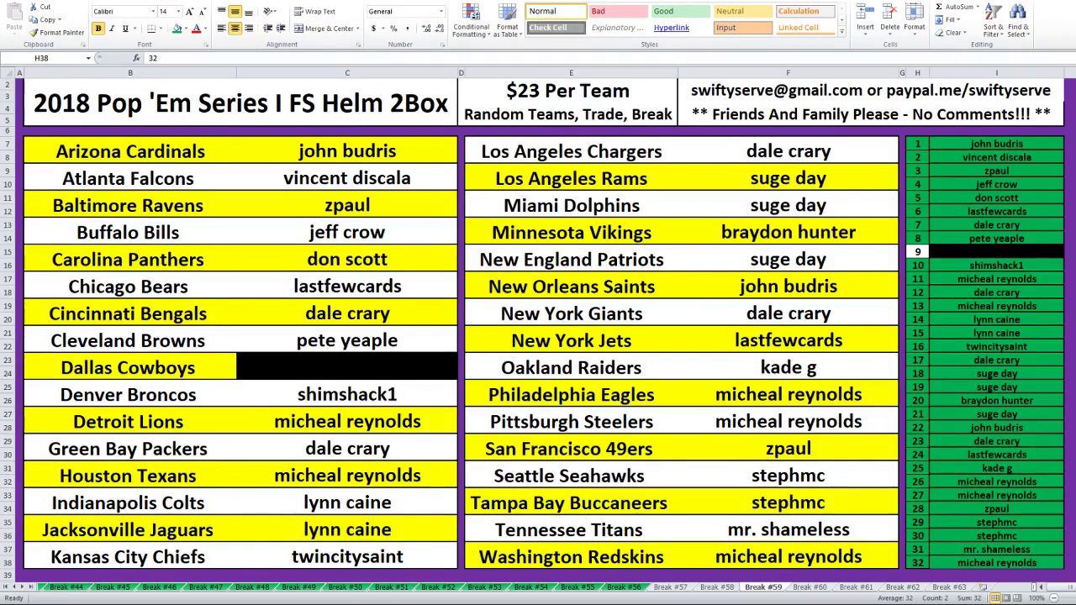
{"action": "key", "text": "alt+Tab"}
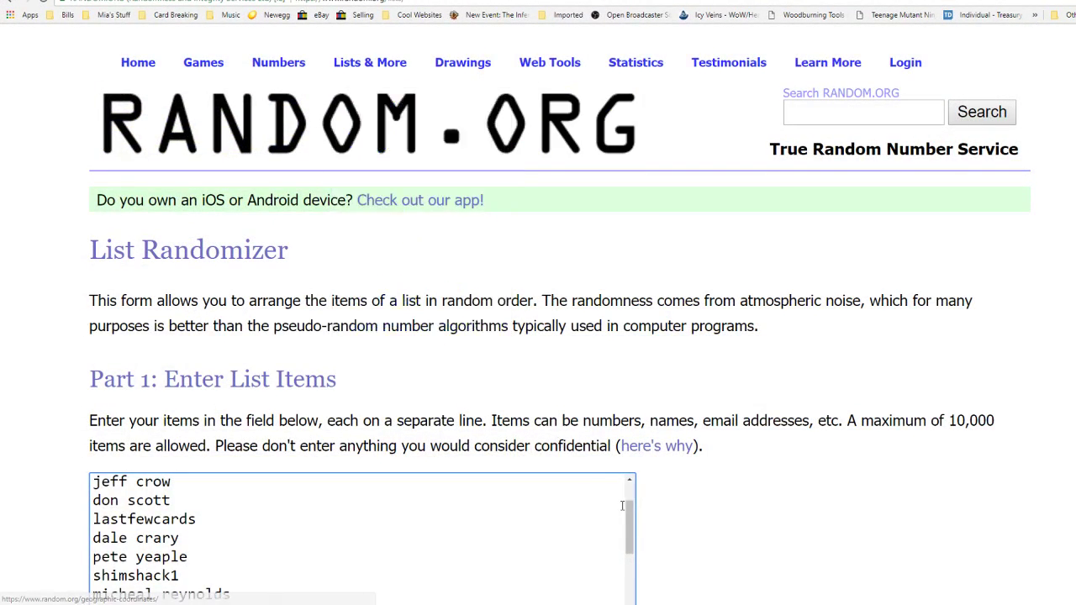
{"action": "scroll", "coordinate": [625, 496], "scroll_direction": "down", "scroll_amount": 5}
{"action": "scroll", "coordinate": [504, 538], "scroll_direction": "up", "scroll_amount": 3}
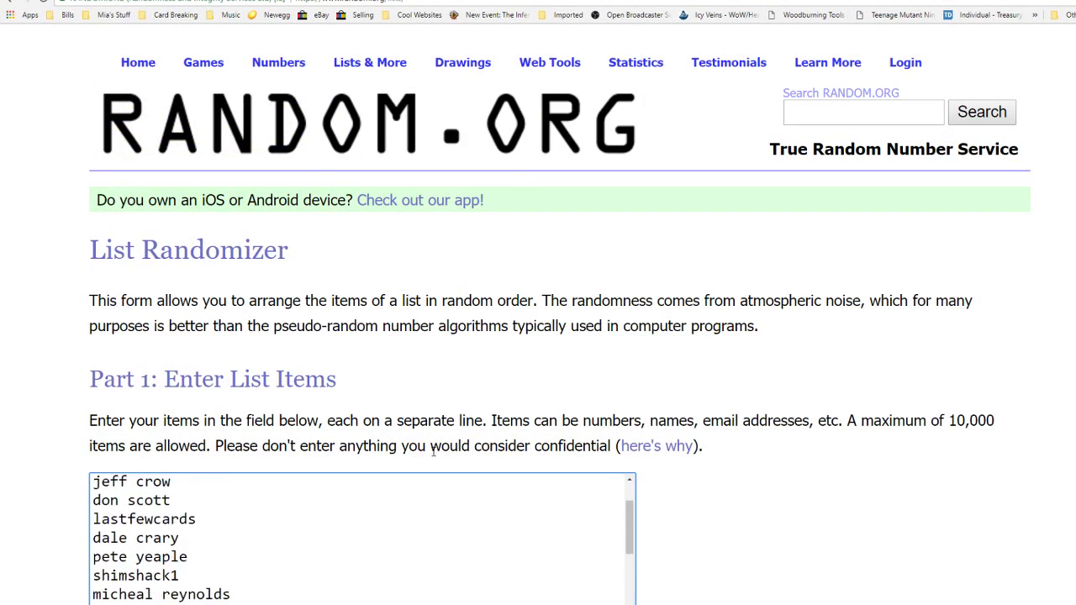
{"action": "scroll", "coordinate": [757, 379], "scroll_direction": "down", "scroll_amount": 4}
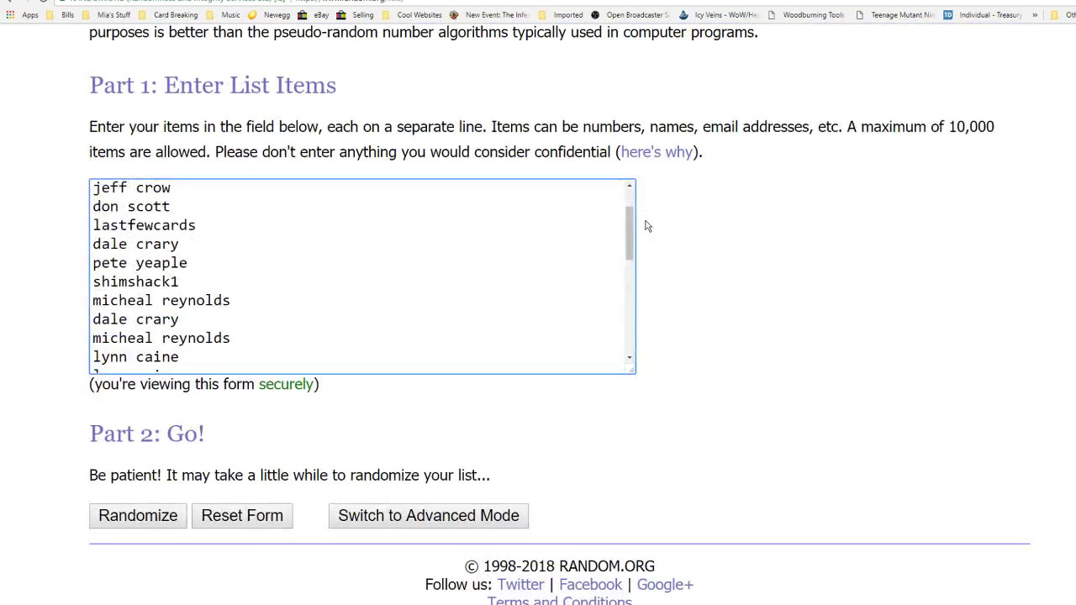
{"action": "left_click_drag", "start_coordinate": [629, 223], "coordinate": [629, 208]}
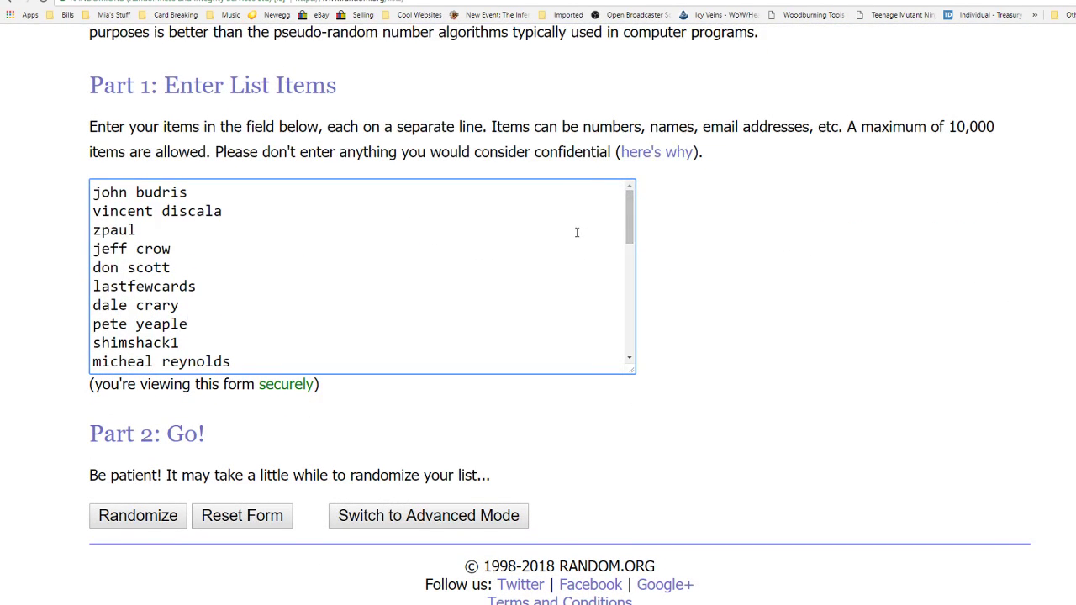
{"action": "scroll", "coordinate": [577, 232], "scroll_direction": "down", "scroll_amount": 6}
{"action": "scroll", "coordinate": [613, 287], "scroll_direction": "up", "scroll_amount": 15}
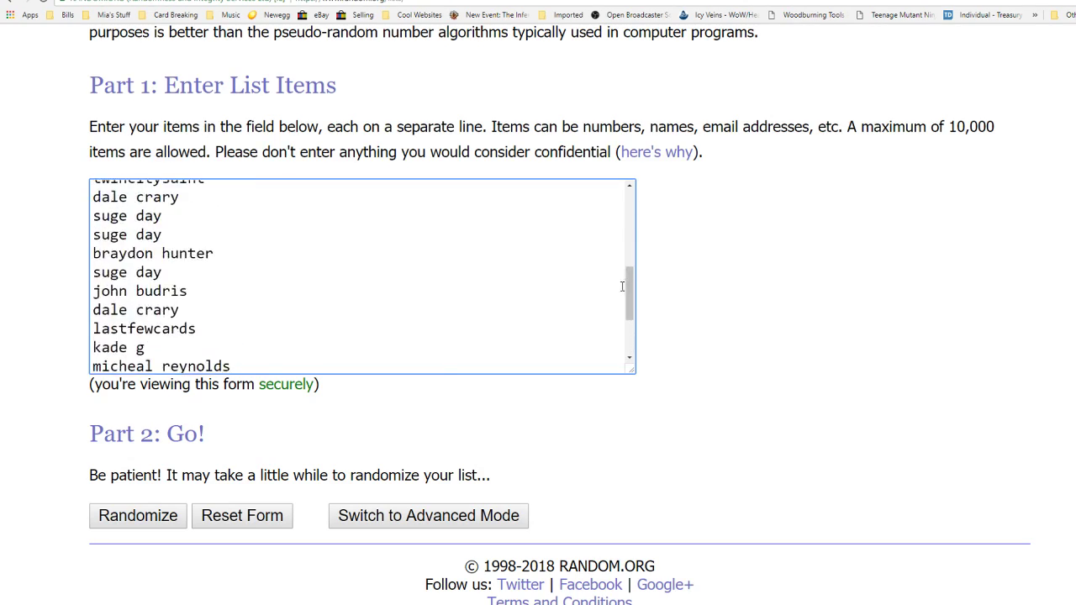
{"action": "scroll", "coordinate": [760, 264], "scroll_direction": "up", "scroll_amount": 4}
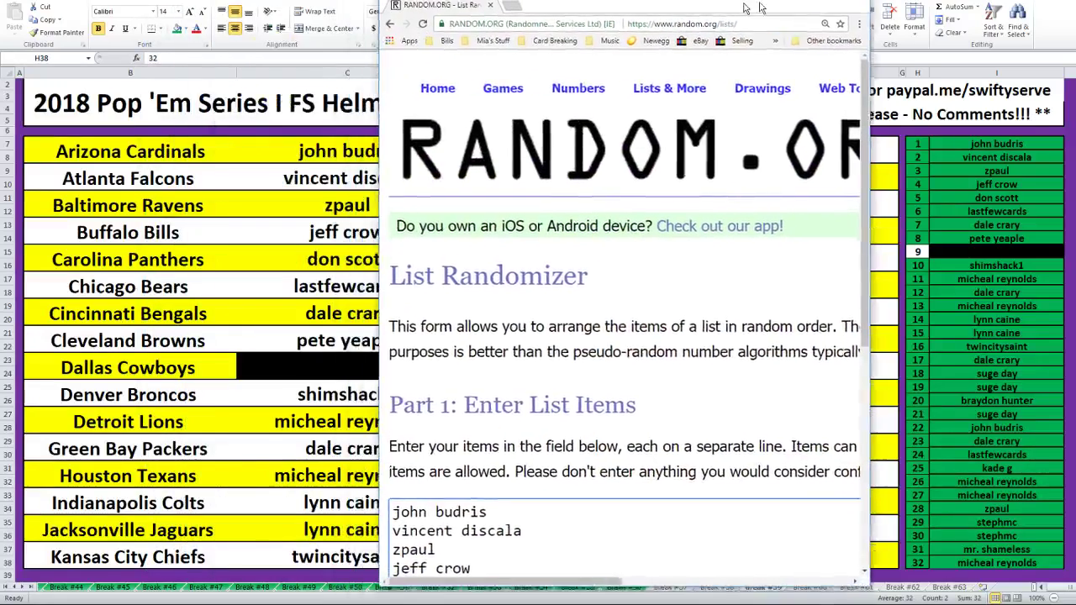
{"action": "scroll", "coordinate": [951, 250], "scroll_direction": "down", "scroll_amount": 4}
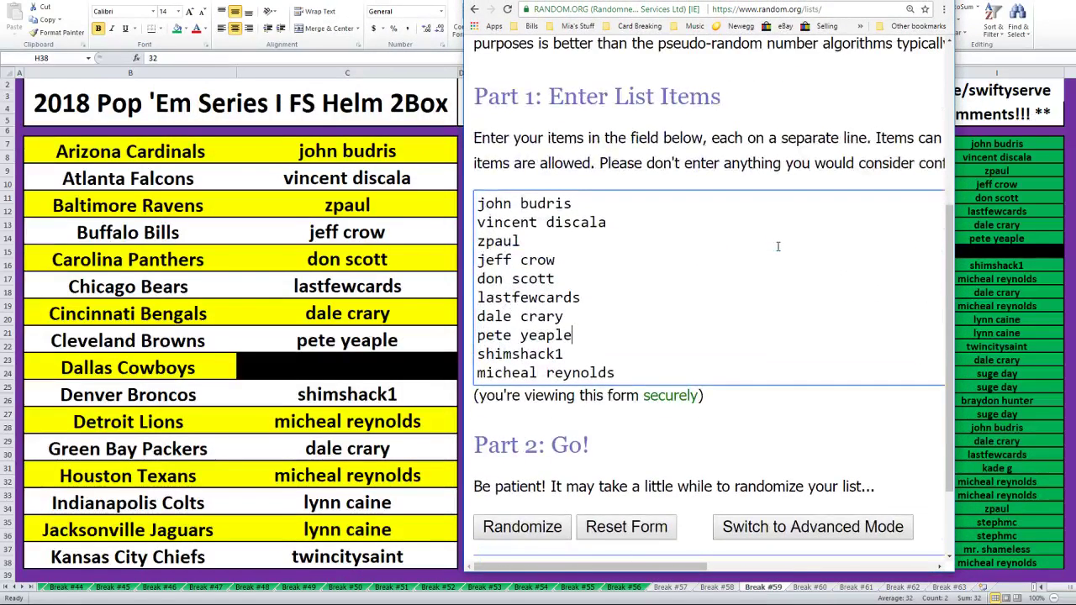
{"action": "scroll", "coordinate": [948, 256], "scroll_direction": "down", "scroll_amount": 1}
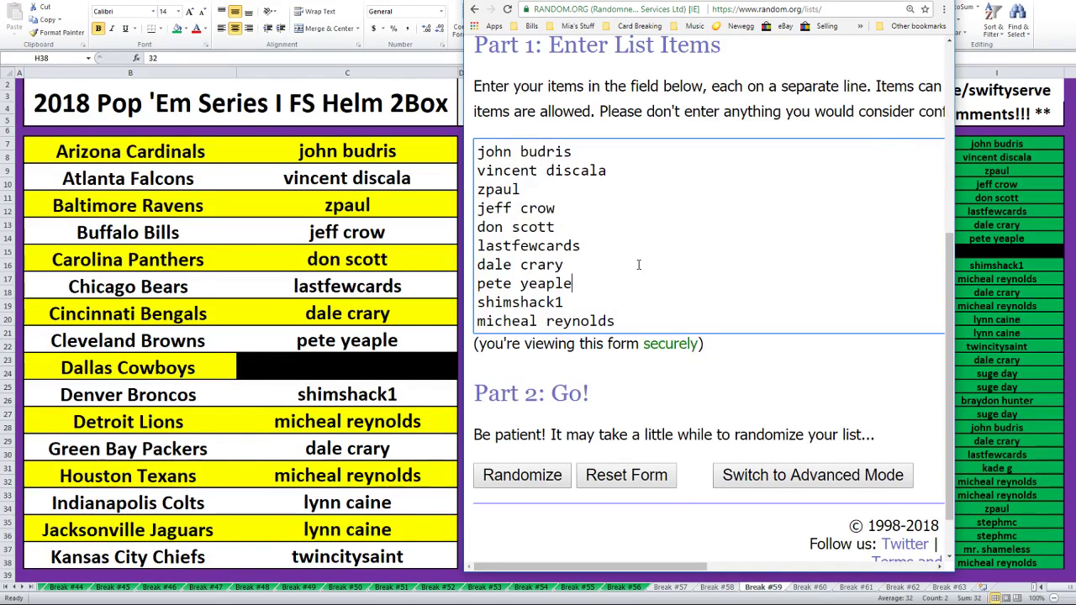
{"action": "scroll", "coordinate": [623, 270], "scroll_direction": "down", "scroll_amount": 1}
{"action": "scroll", "coordinate": [623, 269], "scroll_direction": "down", "scroll_amount": 1}
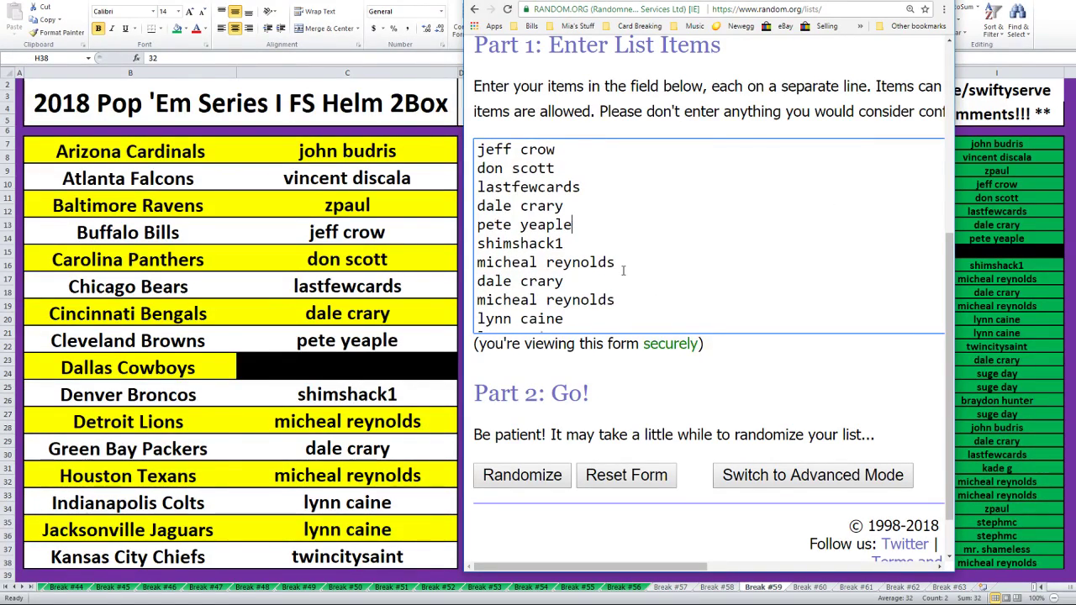
{"action": "scroll", "coordinate": [623, 270], "scroll_direction": "down", "scroll_amount": 1}
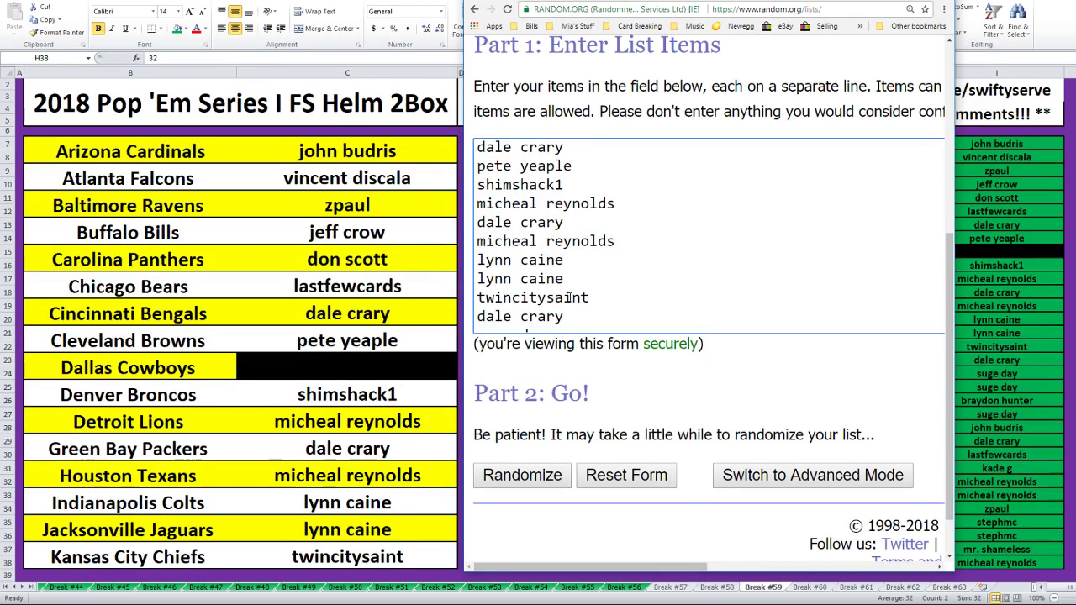
{"action": "left_click_drag", "start_coordinate": [782, 36], "coordinate": [535, 3]}
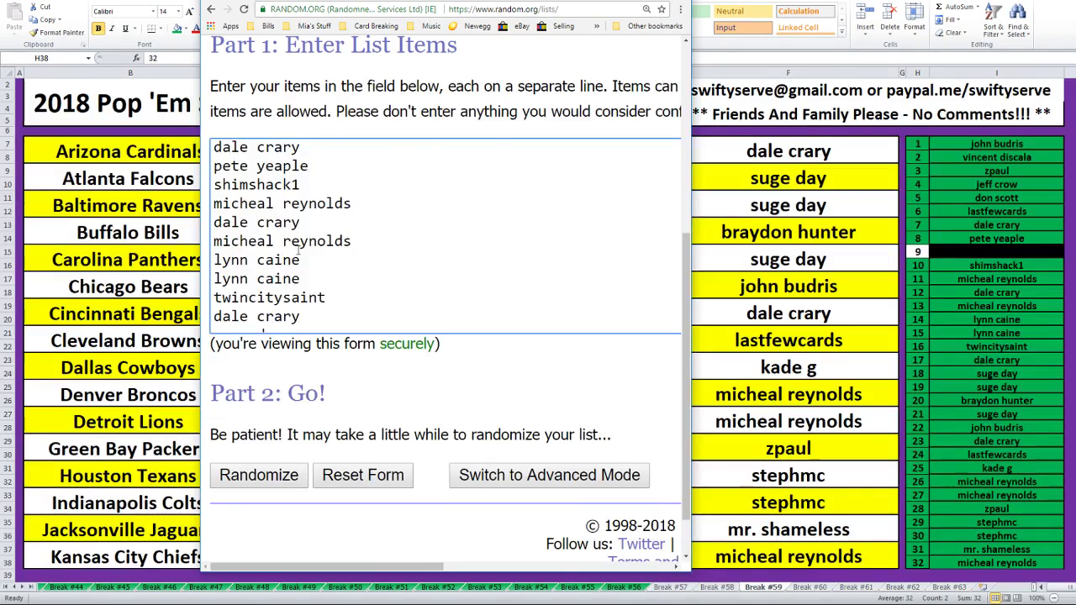
{"action": "scroll", "coordinate": [298, 244], "scroll_direction": "down", "scroll_amount": 5}
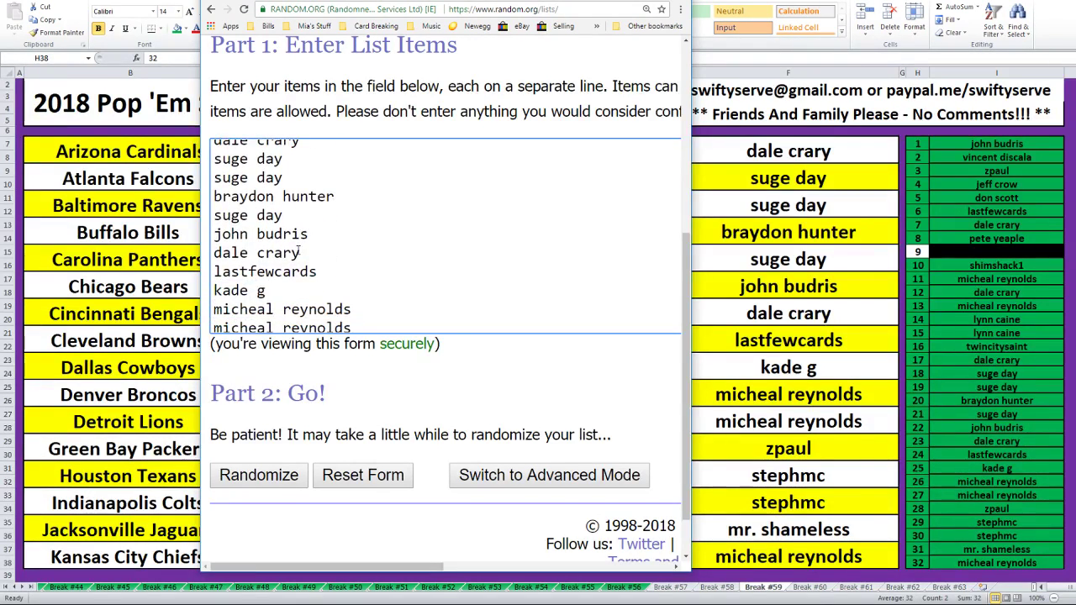
{"action": "scroll", "coordinate": [301, 250], "scroll_direction": "down", "scroll_amount": 3}
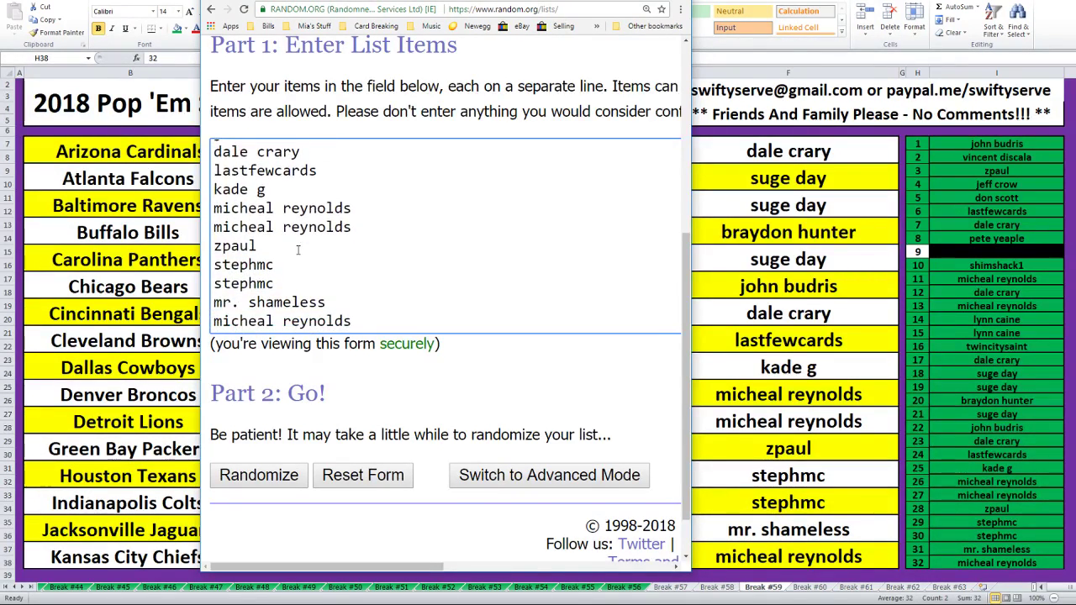
{"action": "scroll", "coordinate": [299, 249], "scroll_direction": "down", "scroll_amount": 1}
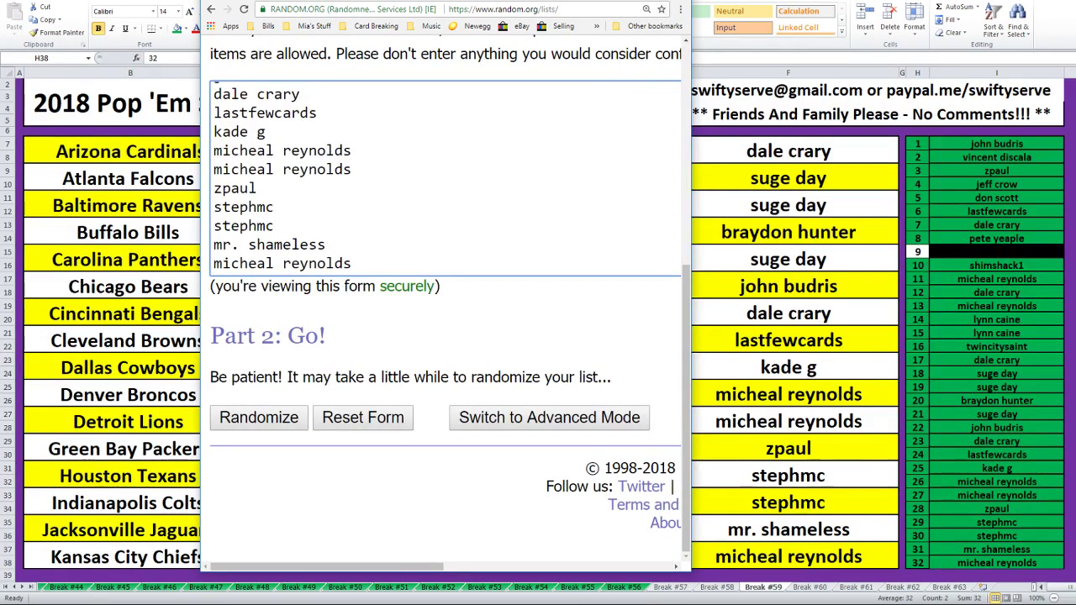
{"action": "key", "text": "super+Up"}
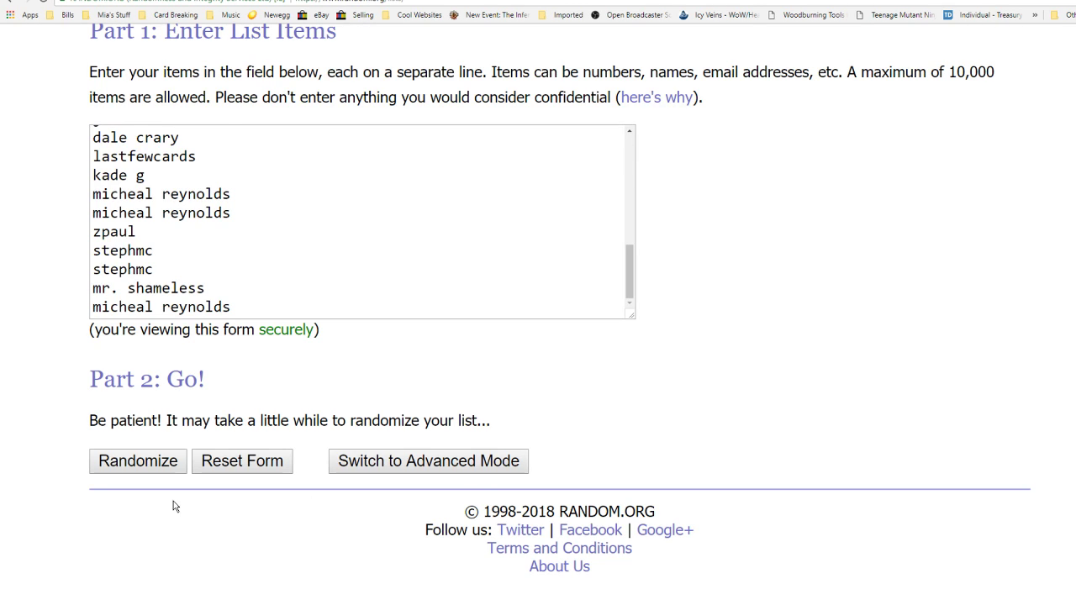
Randomize the 31-name list, then shuffle it four more times with Again!
{"action": "left_click", "coordinate": [160, 464]}
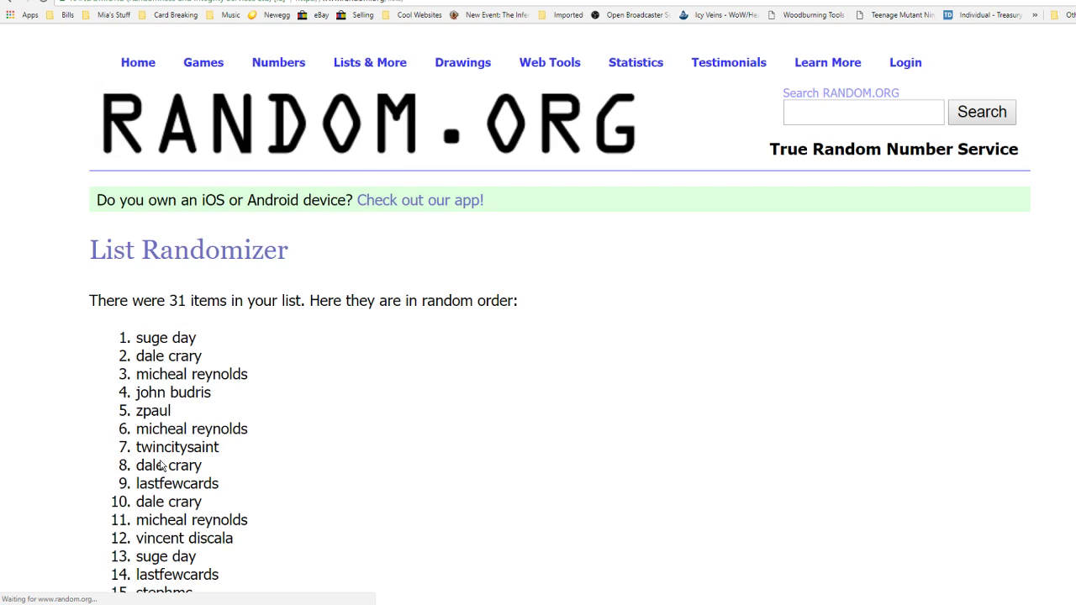
{"action": "scroll", "coordinate": [161, 465], "scroll_direction": "down", "scroll_amount": 7}
{"action": "left_click", "coordinate": [130, 471]}
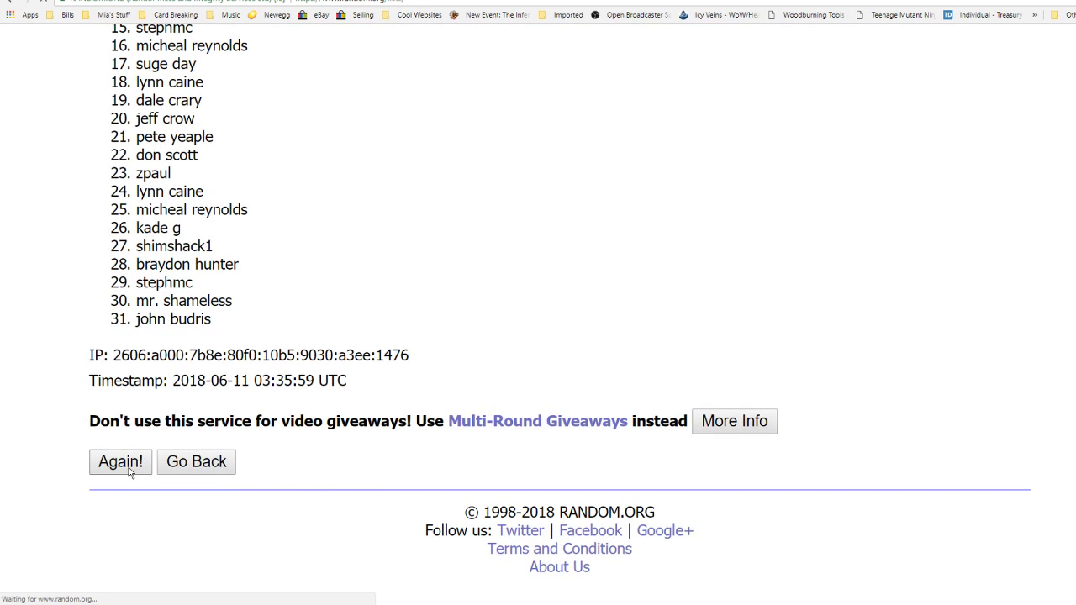
{"action": "left_click", "coordinate": [130, 469]}
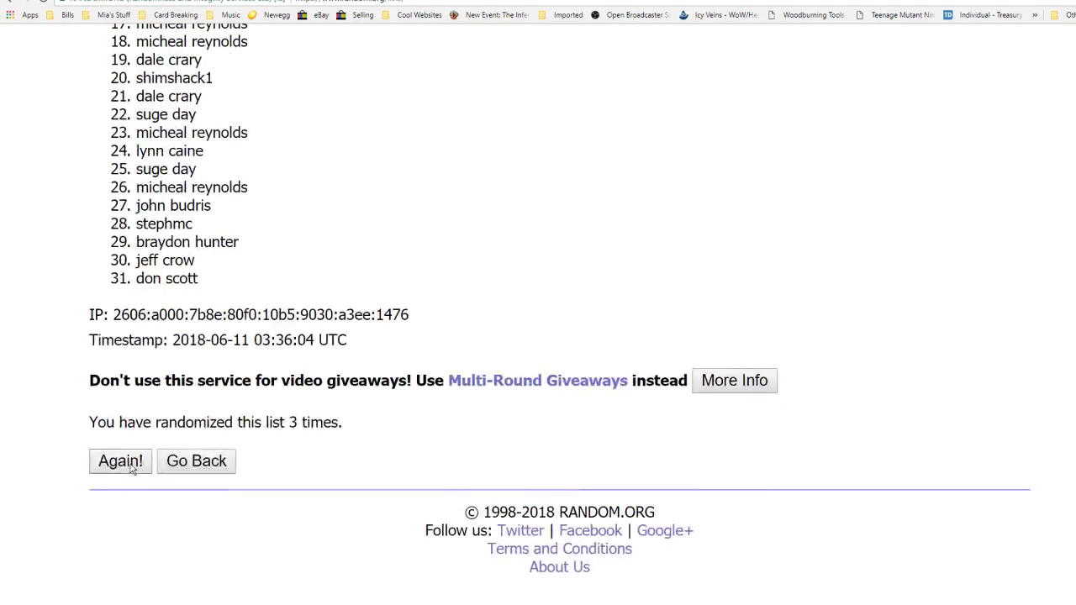
{"action": "left_click", "coordinate": [130, 469]}
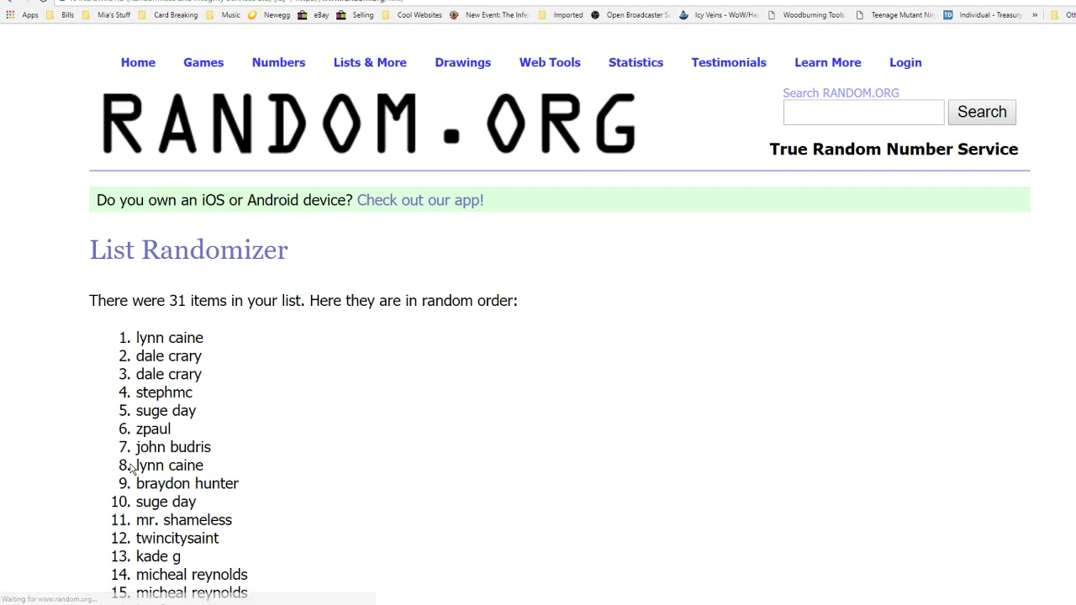
{"action": "left_click", "coordinate": [130, 469]}
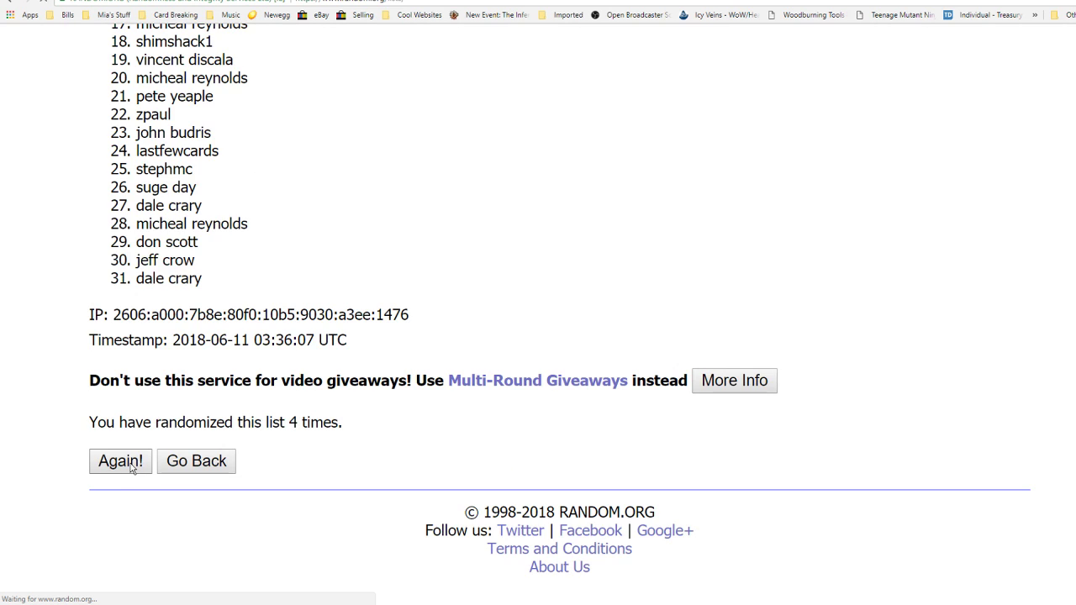
Select the first eight names of the shuffled result
{"action": "left_click_drag", "start_coordinate": [239, 422], "coordinate": [482, 426]}
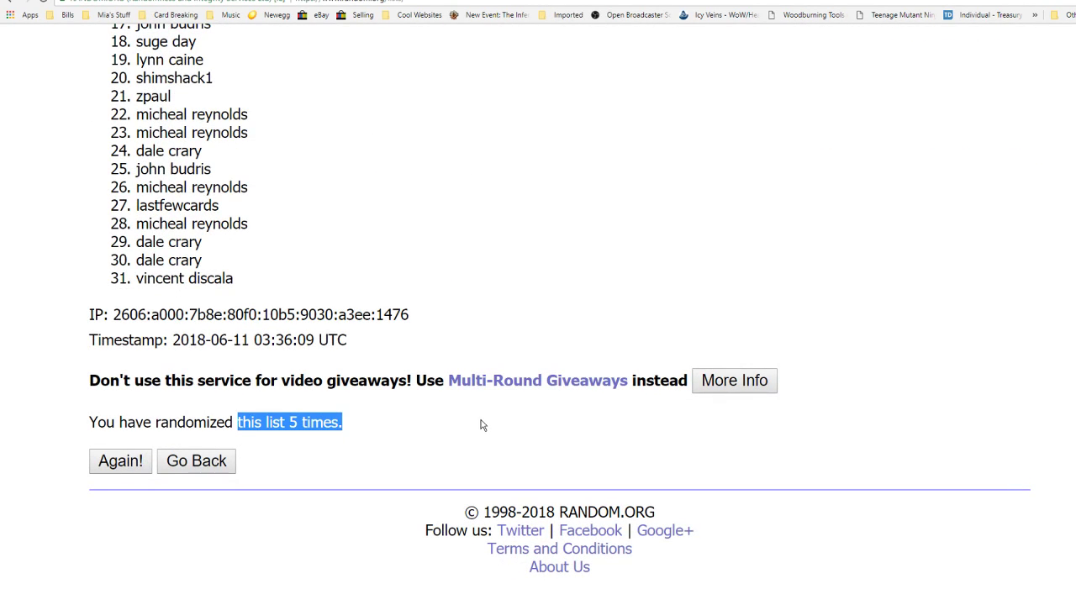
{"action": "left_click_drag", "start_coordinate": [115, 283], "coordinate": [181, 281]}
{"action": "scroll", "coordinate": [174, 279], "scroll_direction": "up", "scroll_amount": 4}
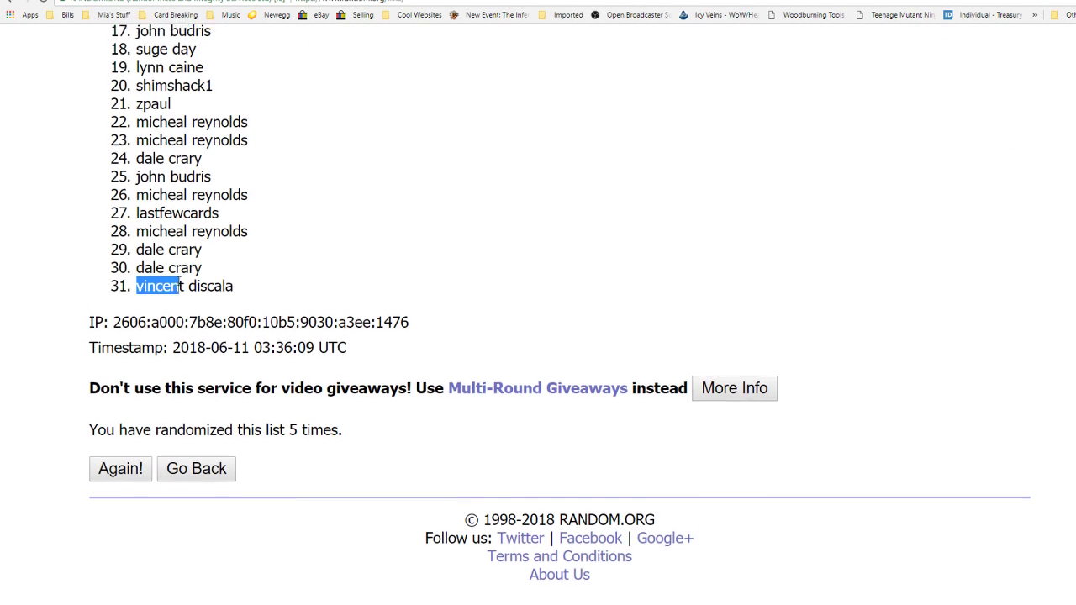
{"action": "scroll", "coordinate": [168, 253], "scroll_direction": "up", "scroll_amount": 2}
{"action": "left_click_drag", "start_coordinate": [140, 202], "coordinate": [199, 332]}
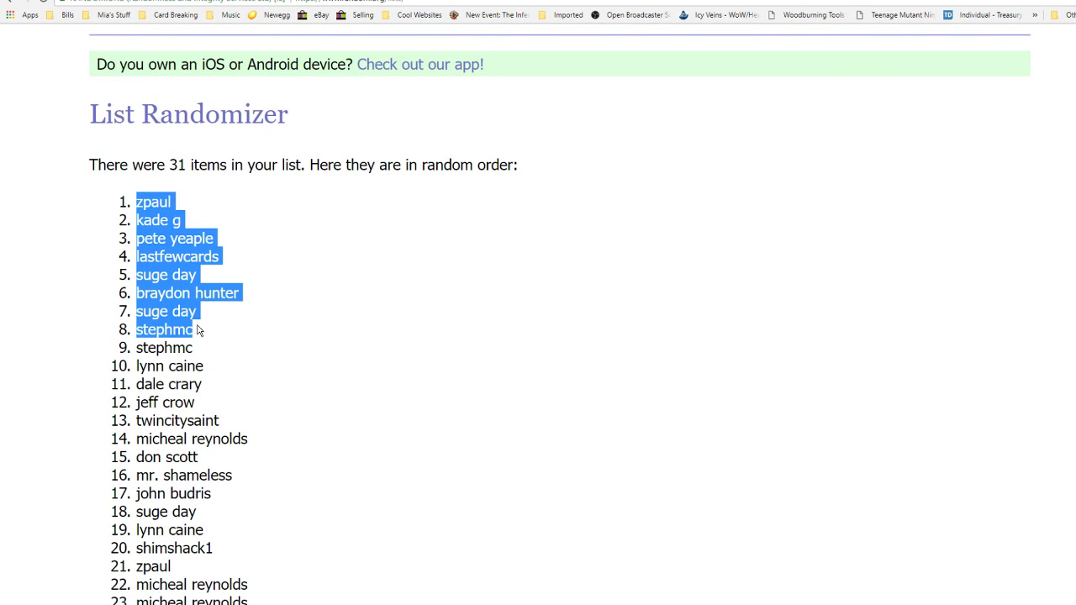
Paste the first eight shuffled names into I7:I14 of the Break #59 sheet
{"action": "key", "text": "ctrl+c"}
{"action": "key", "text": "super+Down"}
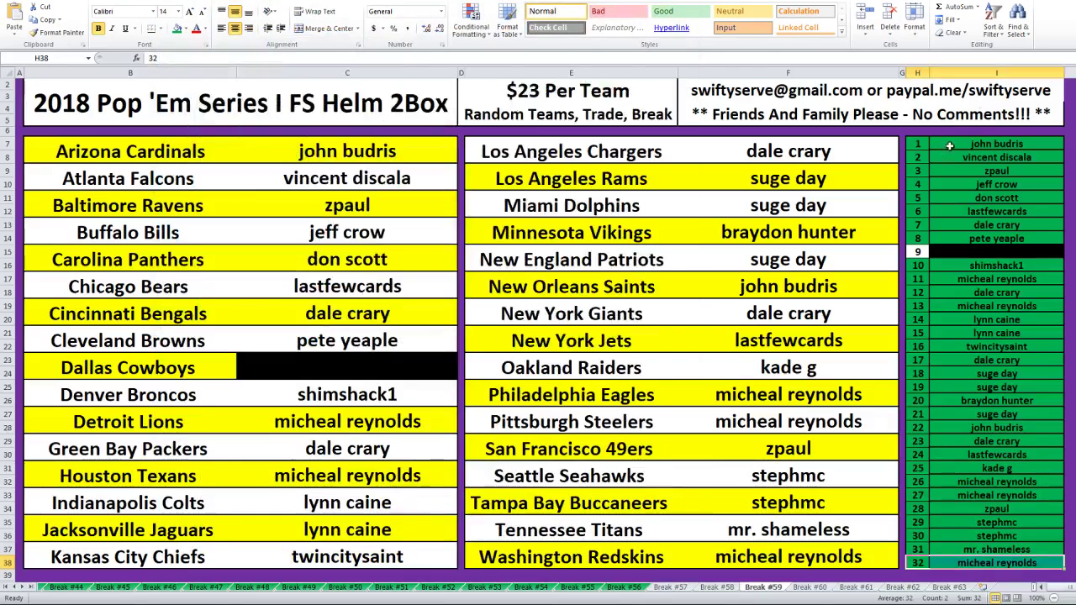
{"action": "right_click", "coordinate": [957, 145]}
{"action": "left_click", "coordinate": [993, 194]}
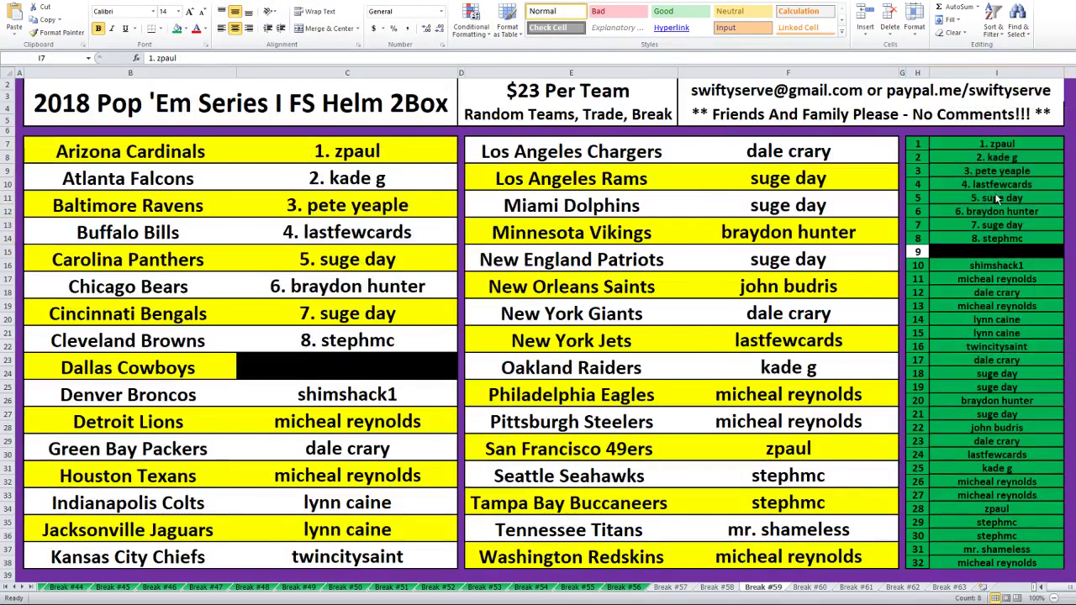
Copy the remaining shuffled names, paste them from I16 downward, and click I7 to deselect
{"action": "key", "text": "alt+Tab"}
{"action": "scroll", "coordinate": [268, 356], "scroll_direction": "down", "scroll_amount": 3}
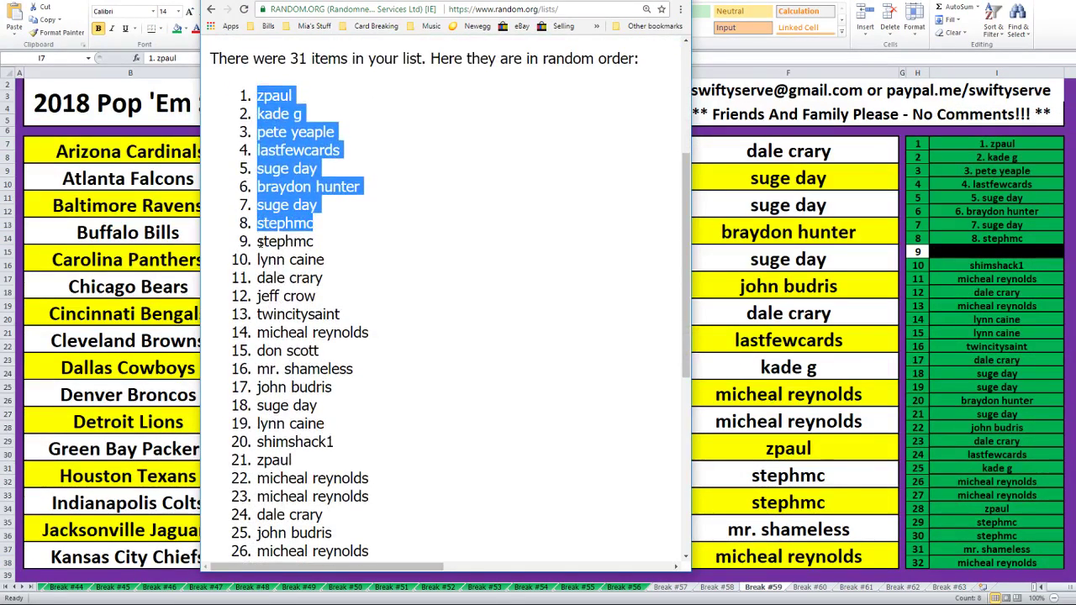
{"action": "left_click_drag", "start_coordinate": [260, 242], "coordinate": [358, 410]}
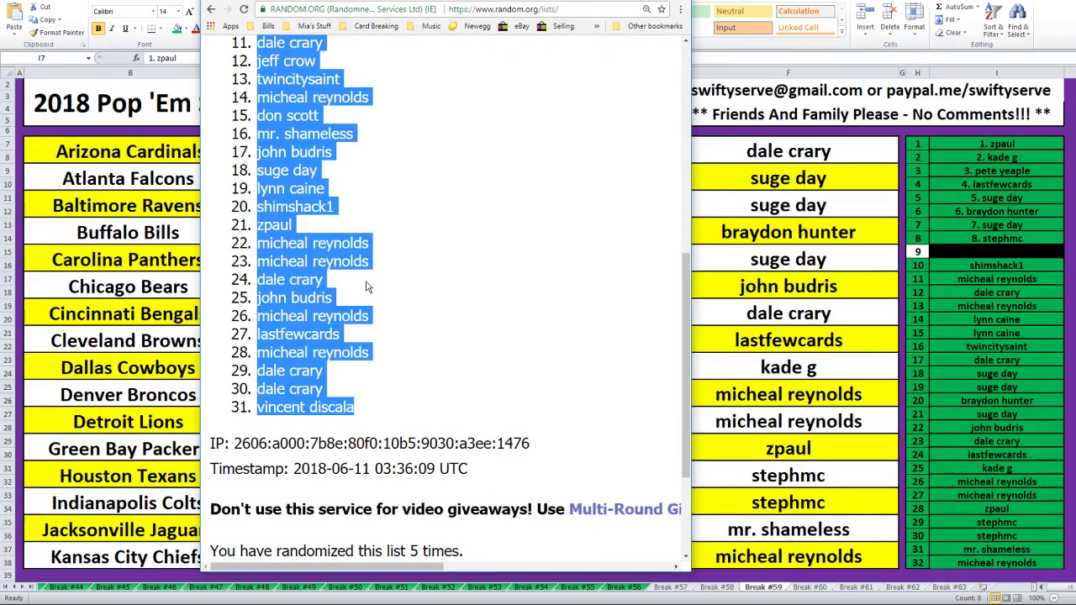
{"action": "left_click", "coordinate": [965, 267]}
{"action": "right_click", "coordinate": [967, 268]}
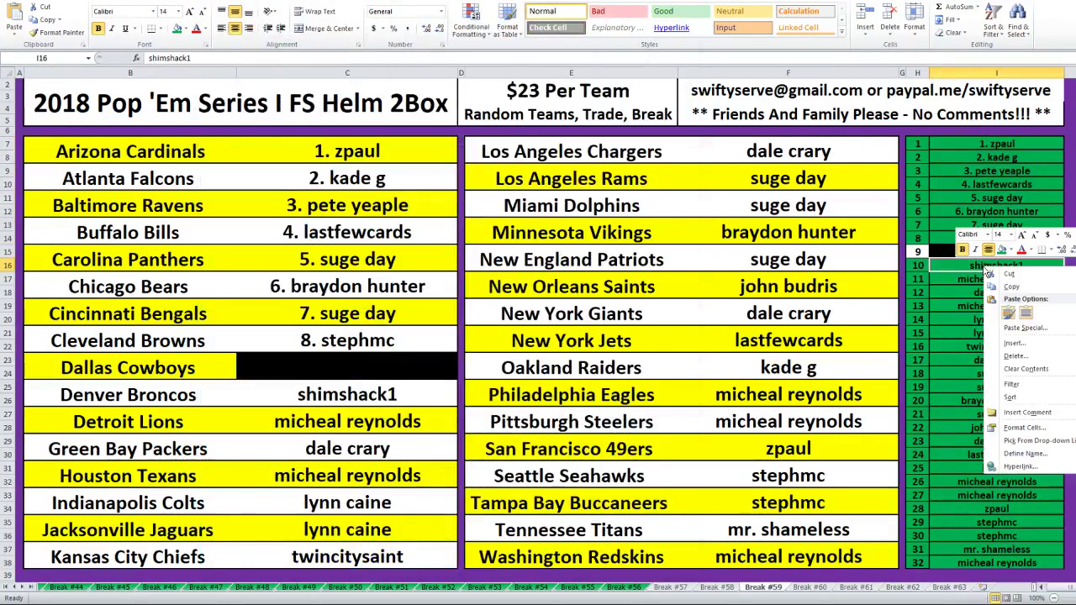
{"action": "left_click", "coordinate": [1026, 308]}
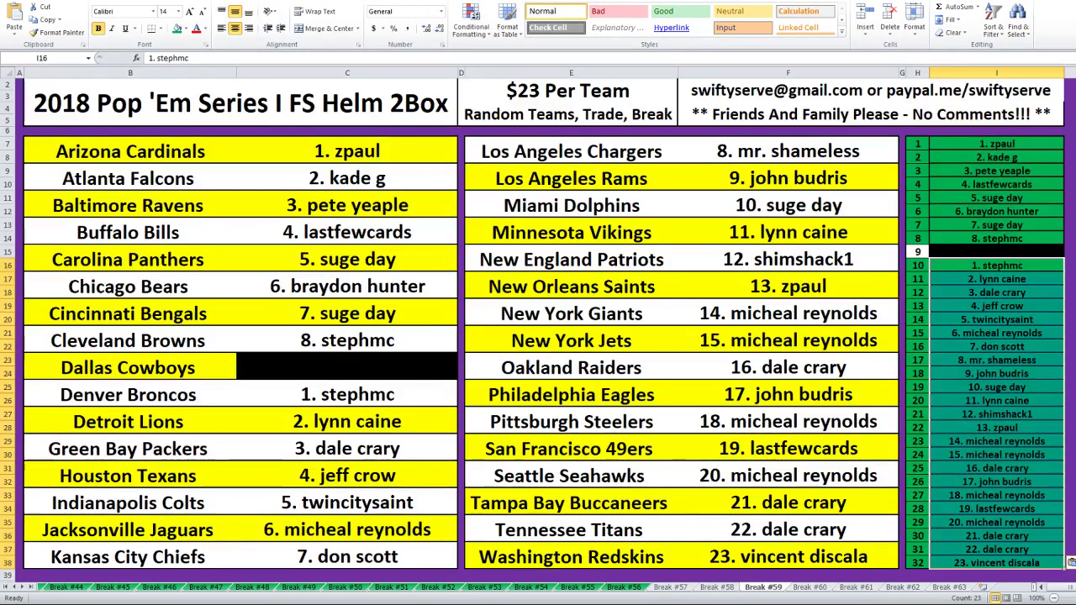
{"action": "left_click", "coordinate": [1013, 143]}
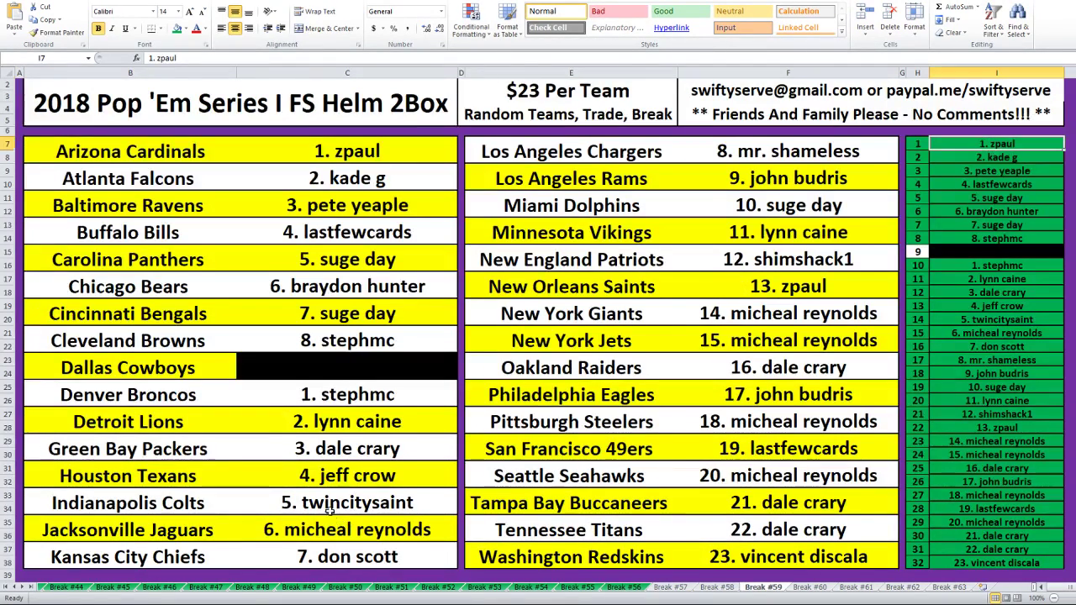
Fill the Indianapolis Colts row, B33:C33, green as paid
{"action": "left_click_drag", "start_coordinate": [199, 499], "coordinate": [262, 506]}
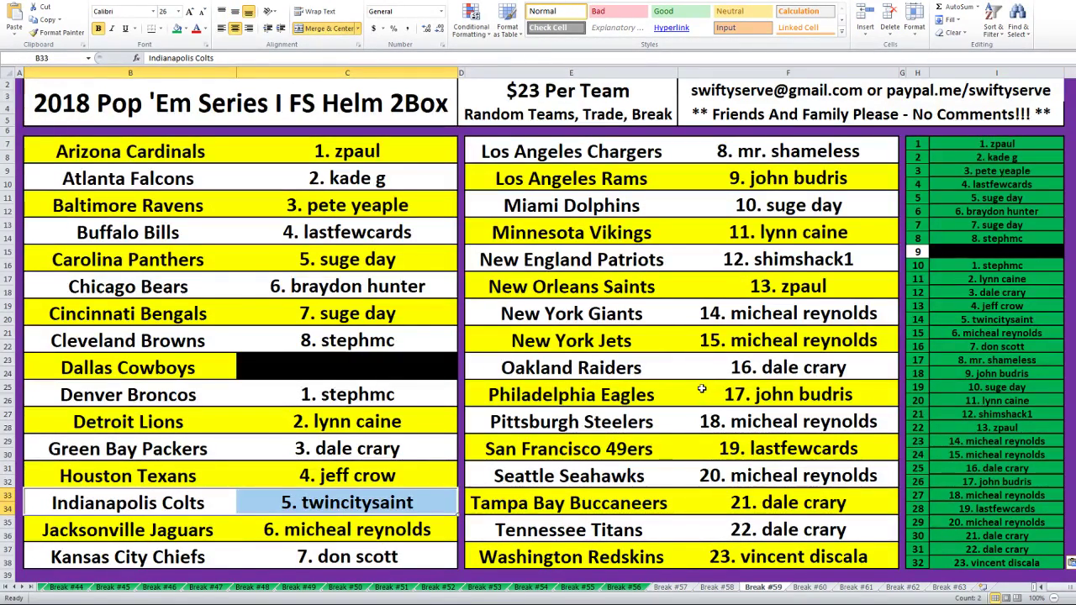
{"action": "left_click", "coordinate": [178, 29]}
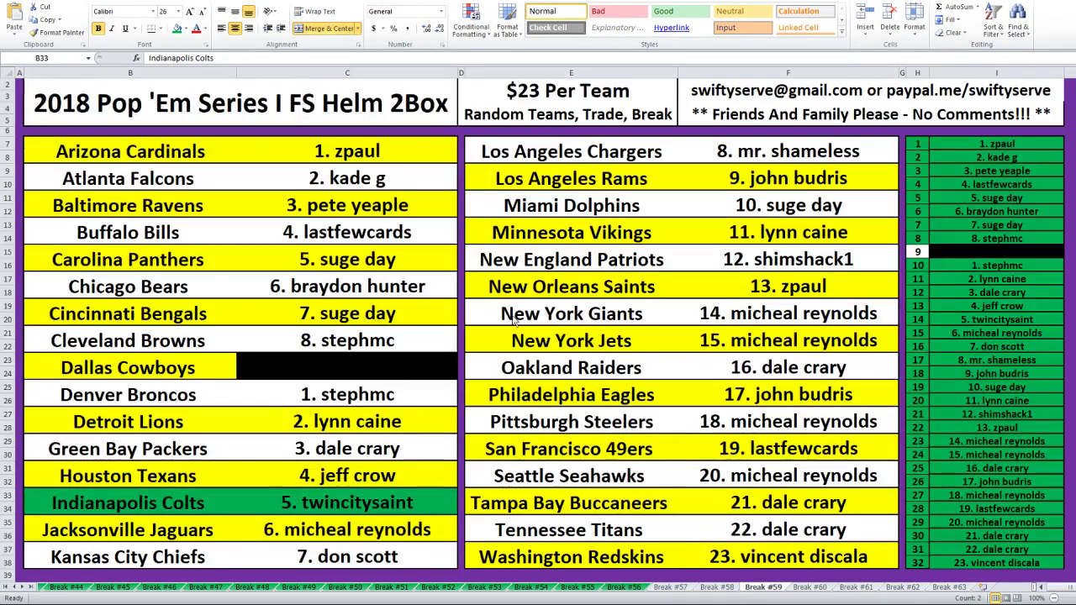
Fill the Carolina Panthers row (B15:C15) and the San Francisco 49ers row green
{"action": "left_click_drag", "start_coordinate": [202, 255], "coordinate": [276, 255]}
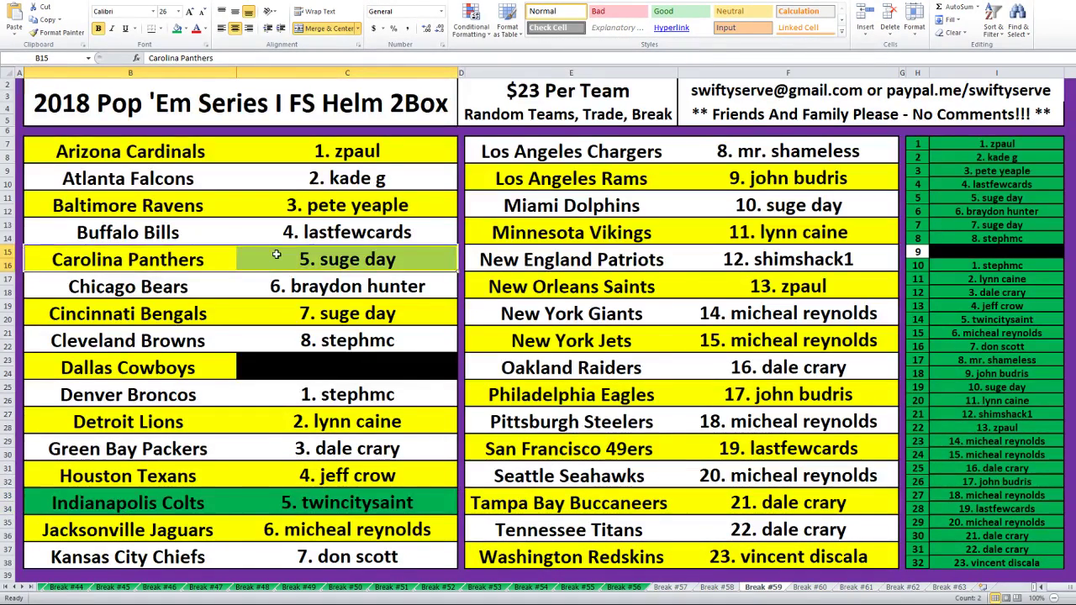
{"action": "left_click", "coordinate": [177, 29]}
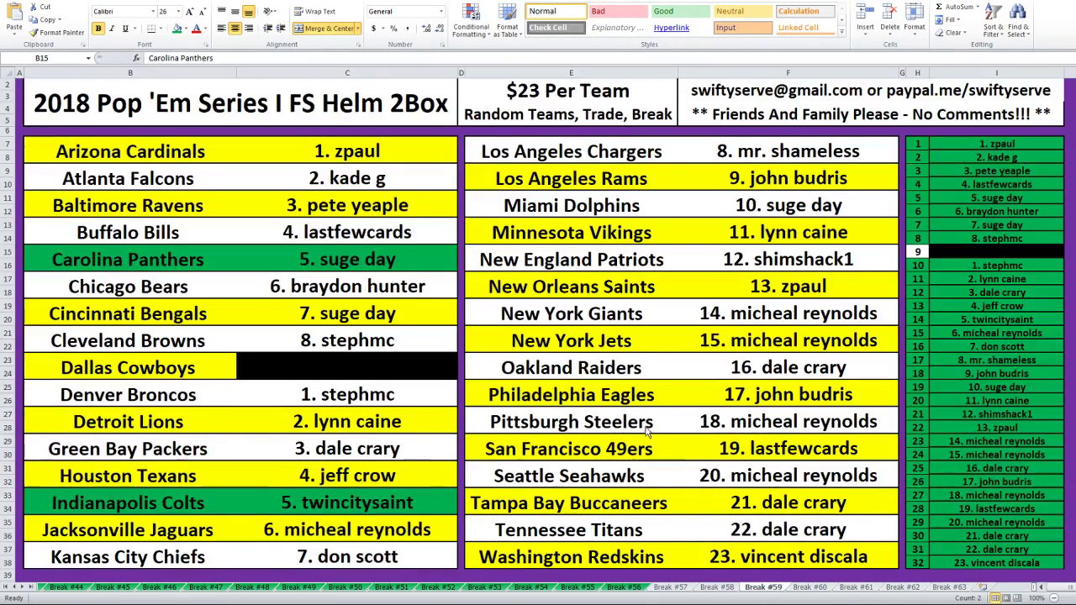
{"action": "left_click_drag", "start_coordinate": [649, 452], "coordinate": [790, 453]}
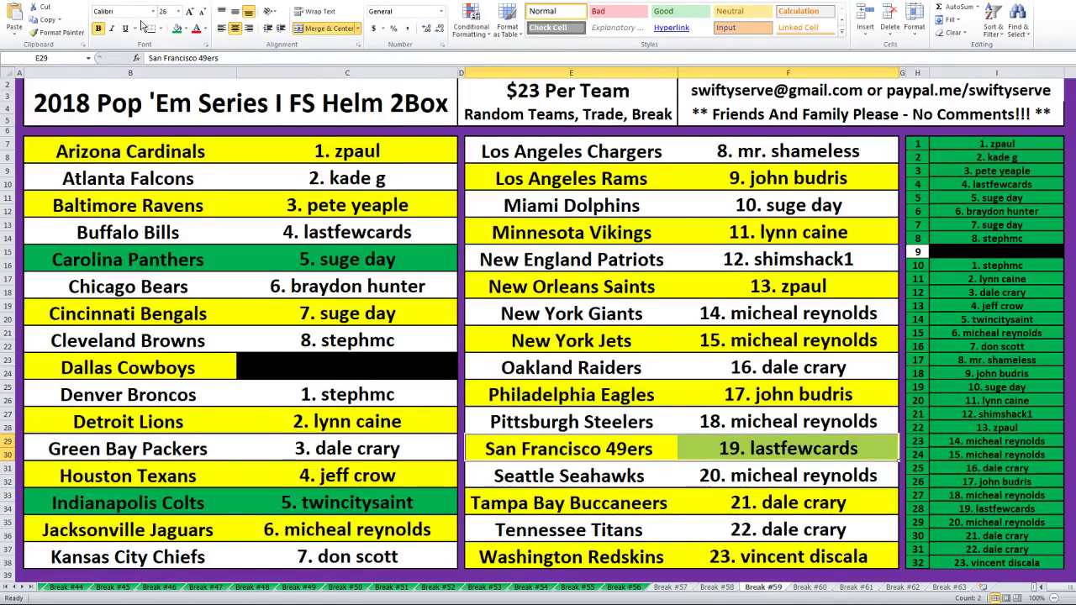
{"action": "left_click", "coordinate": [178, 27]}
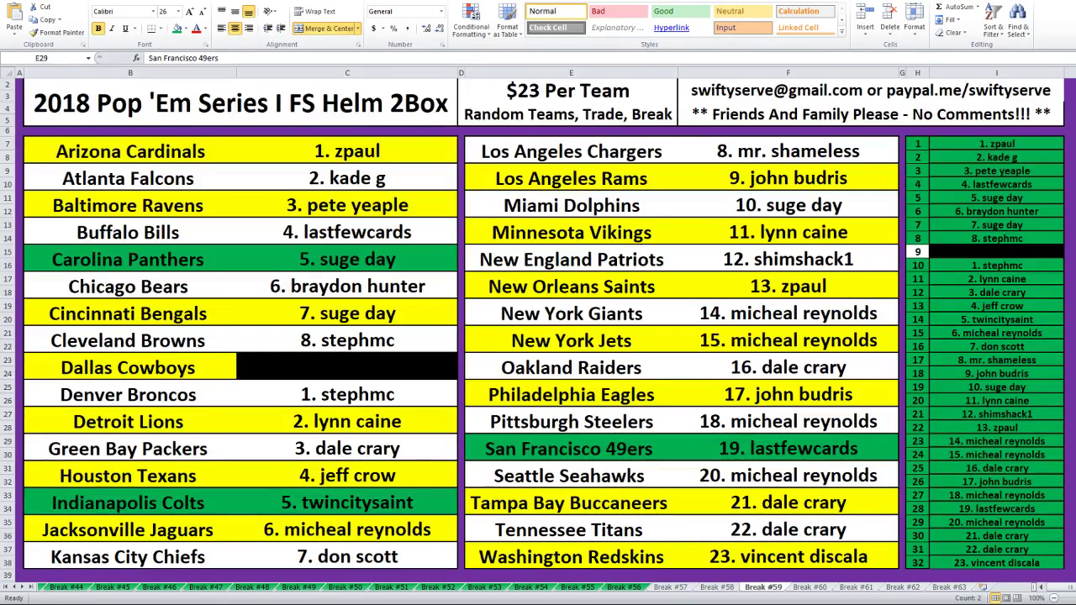
Scroll the sheet tabs back to the start and switch to the Hit Tab sheet
{"action": "left_click", "coordinate": [7, 588]}
{"action": "left_click", "coordinate": [7, 588]}
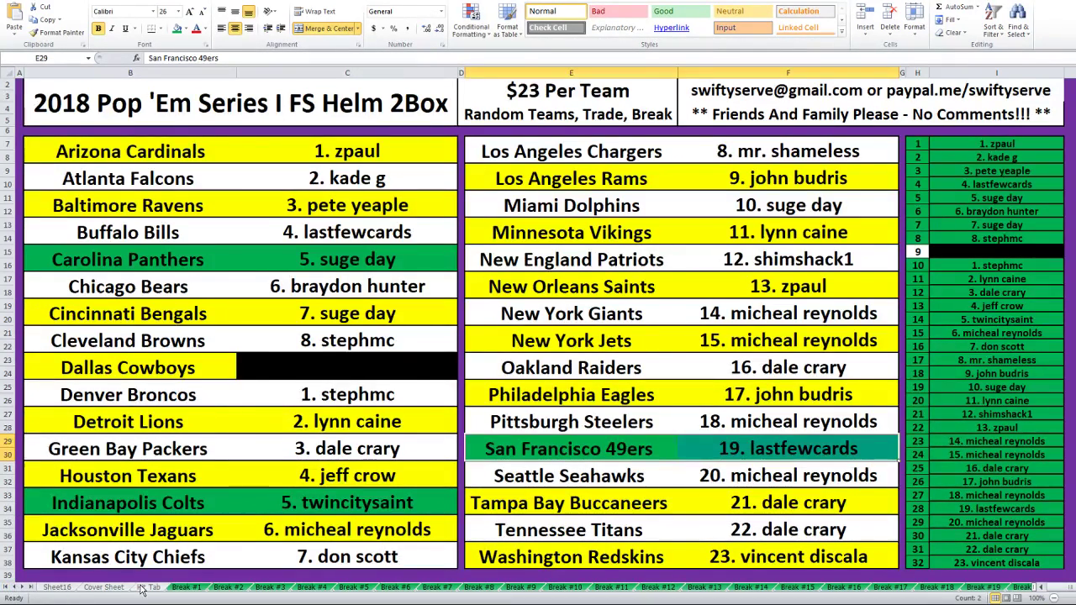
{"action": "left_click", "coordinate": [145, 588]}
Scroll through the Cover Sheet's Pop 'Em Series I headliner promo and signed-helmet photo, then return to Hit Tab
{"action": "left_click", "coordinate": [119, 588]}
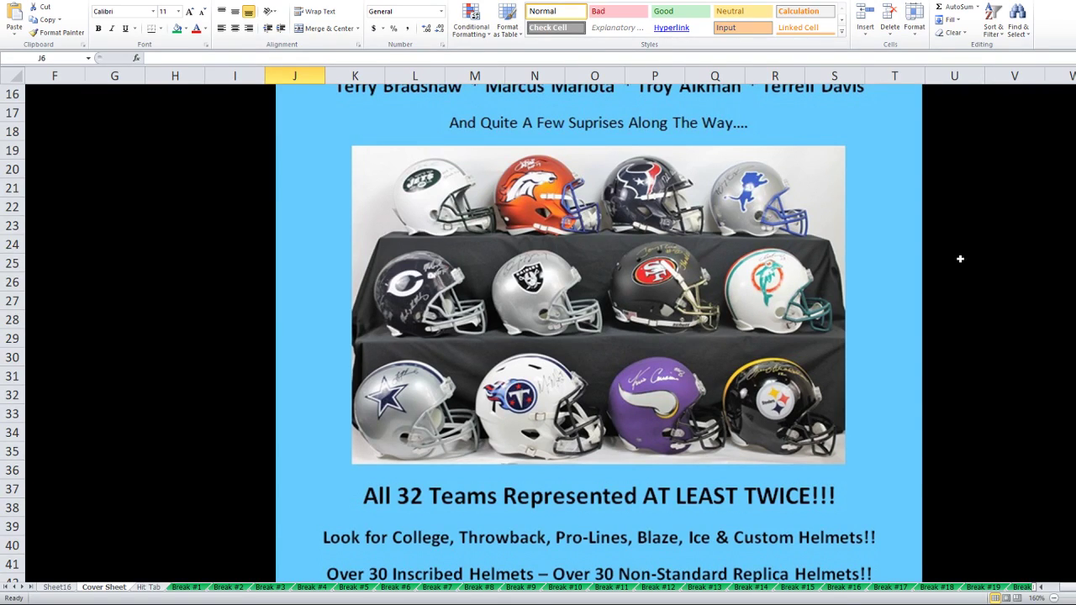
{"action": "scroll", "coordinate": [959, 263], "scroll_direction": "down", "scroll_amount": 1}
{"action": "scroll", "coordinate": [957, 265], "scroll_direction": "up", "scroll_amount": 4}
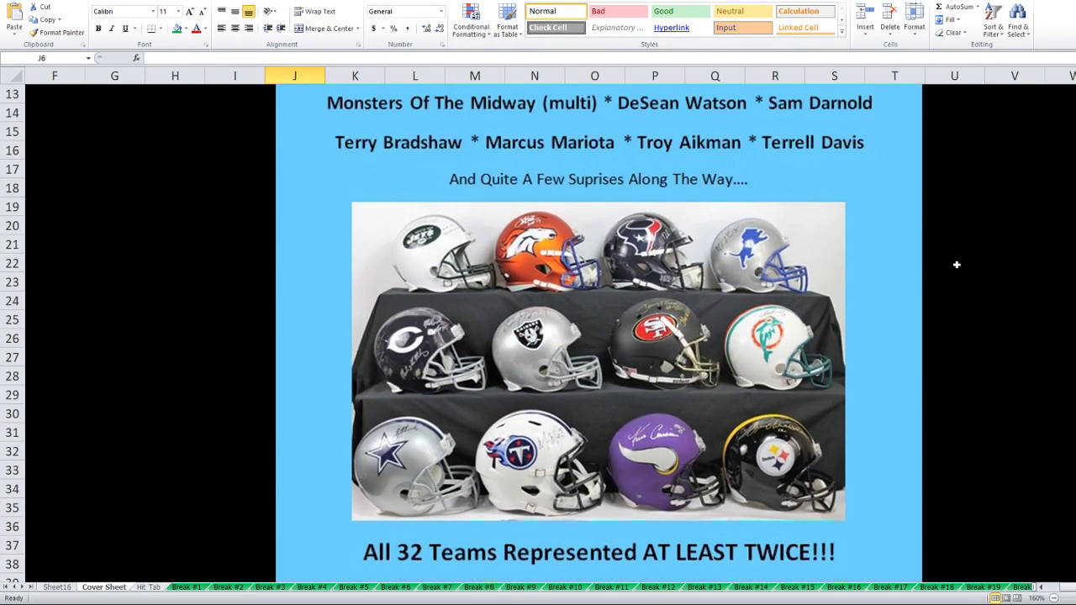
{"action": "scroll", "coordinate": [957, 265], "scroll_direction": "up", "scroll_amount": 2}
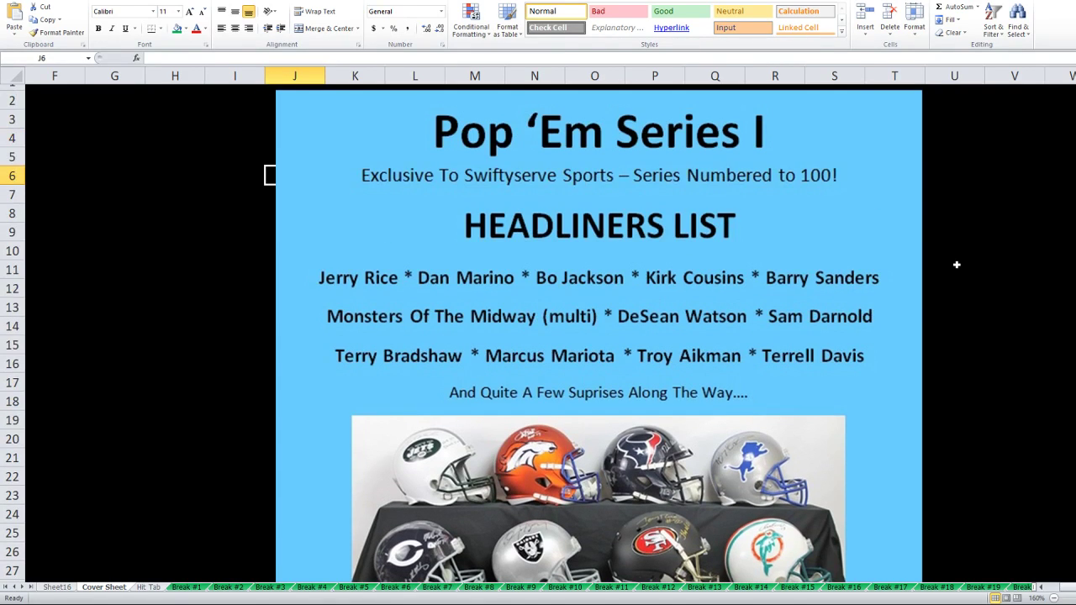
{"action": "scroll", "coordinate": [943, 299], "scroll_direction": "down", "scroll_amount": 2}
{"action": "scroll", "coordinate": [765, 309], "scroll_direction": "down", "scroll_amount": 1}
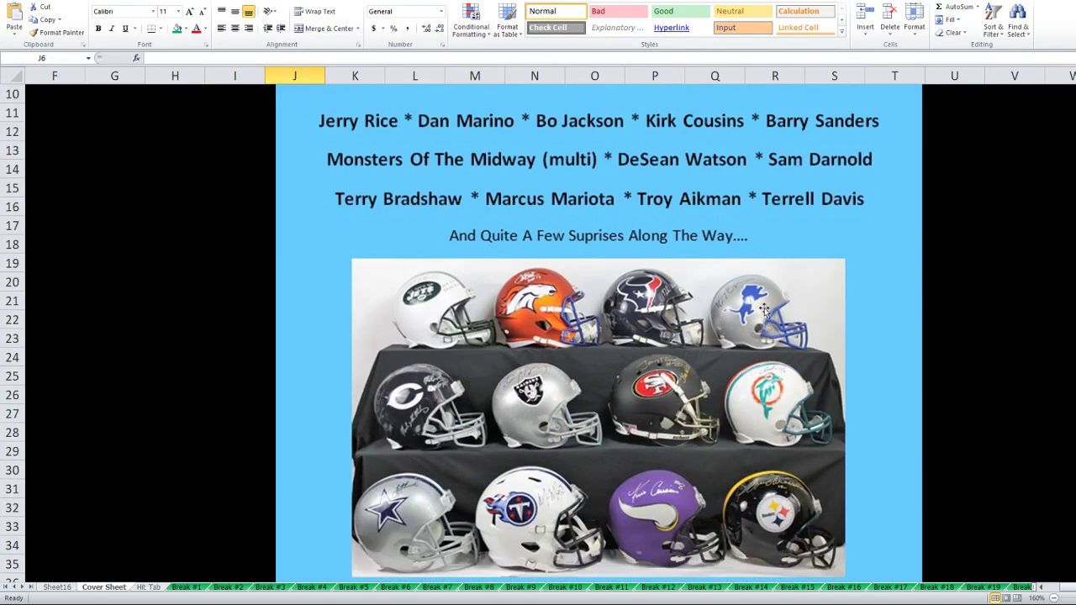
{"action": "scroll", "coordinate": [768, 310], "scroll_direction": "up", "scroll_amount": 2}
{"action": "scroll", "coordinate": [891, 296], "scroll_direction": "up", "scroll_amount": 1}
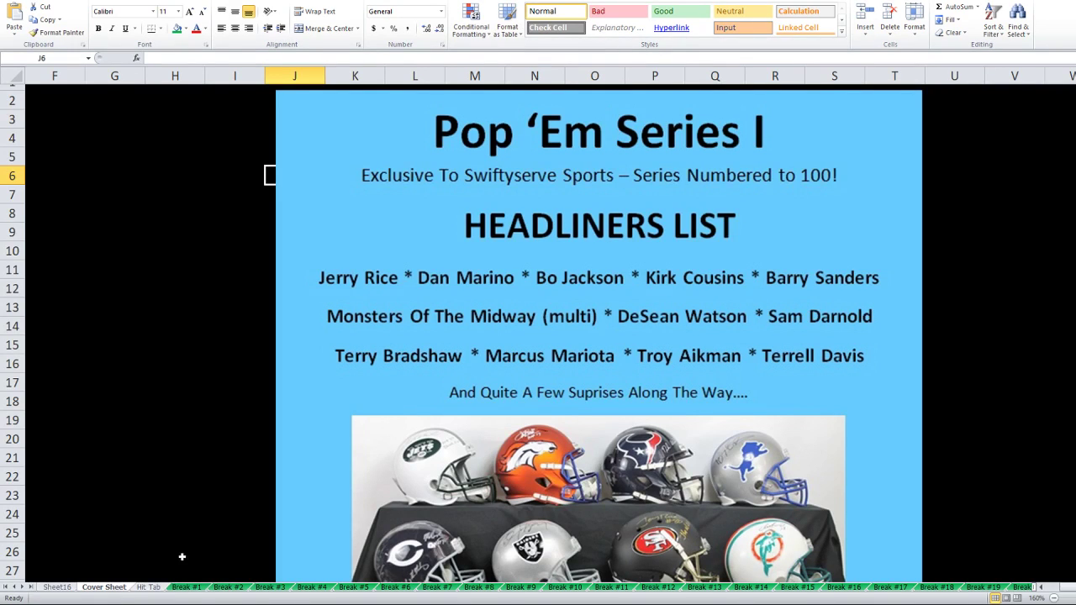
{"action": "scroll", "coordinate": [182, 557], "scroll_direction": "down", "scroll_amount": 3}
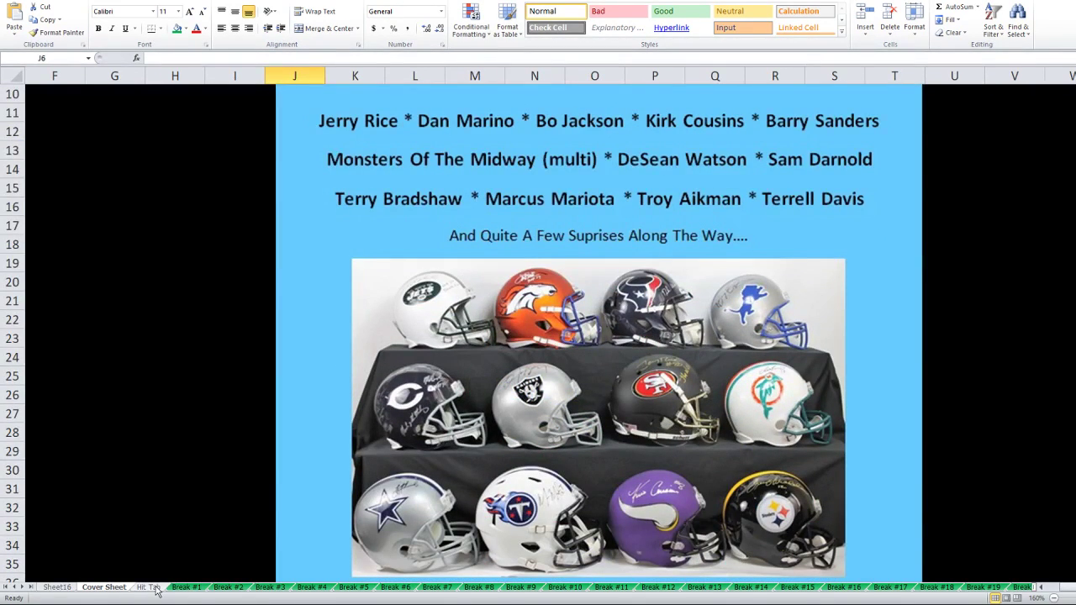
{"action": "left_click", "coordinate": [152, 588]}
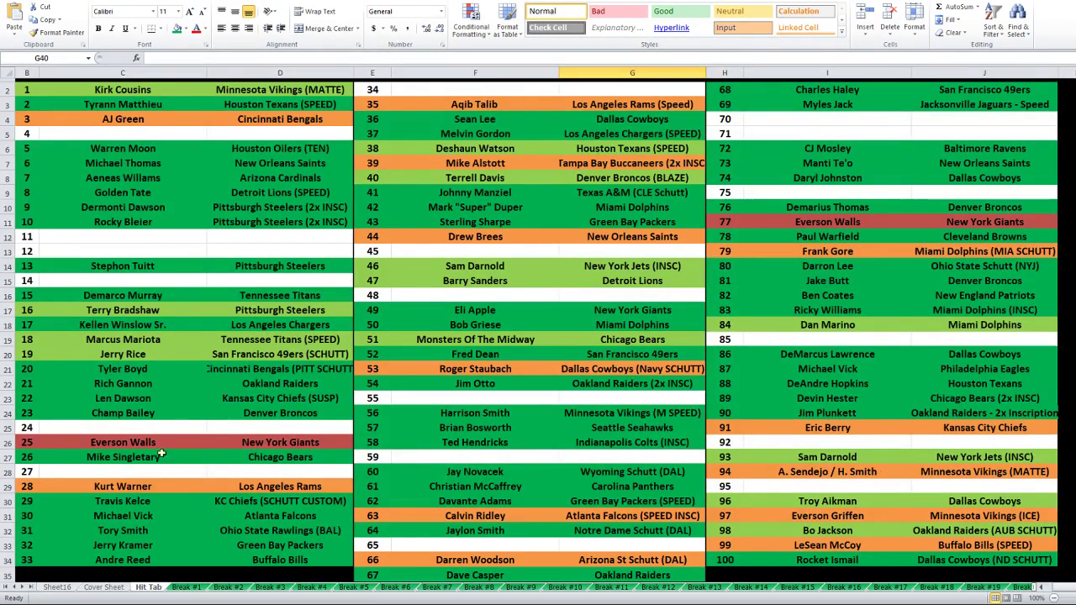
Give the empty hit 27 row an orange fill
{"action": "left_click_drag", "start_coordinate": [27, 471], "coordinate": [354, 476]}
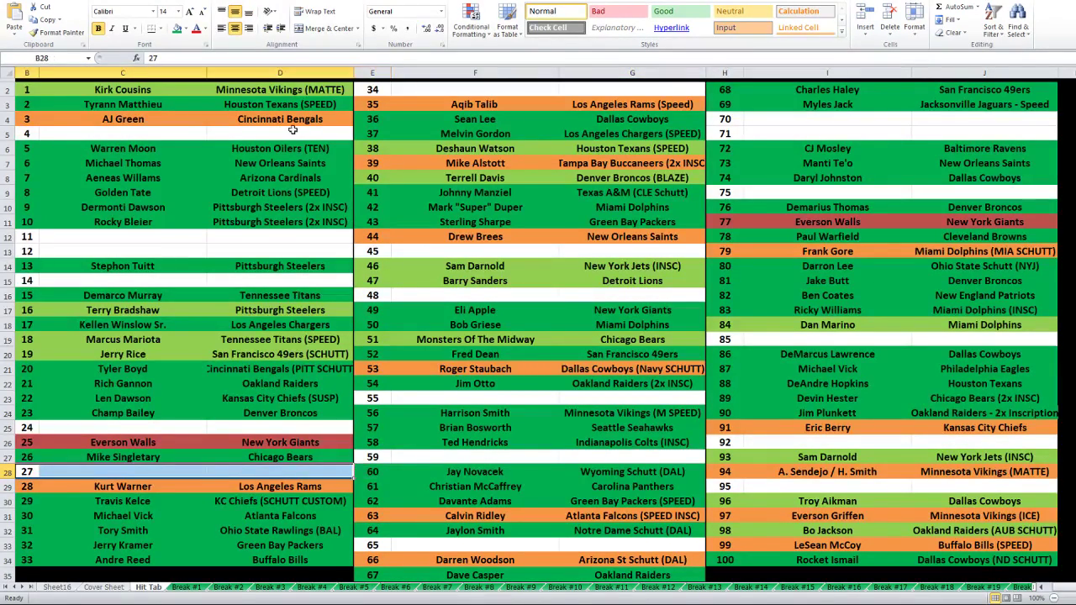
{"action": "left_click", "coordinate": [187, 29]}
{"action": "left_click", "coordinate": [265, 53]}
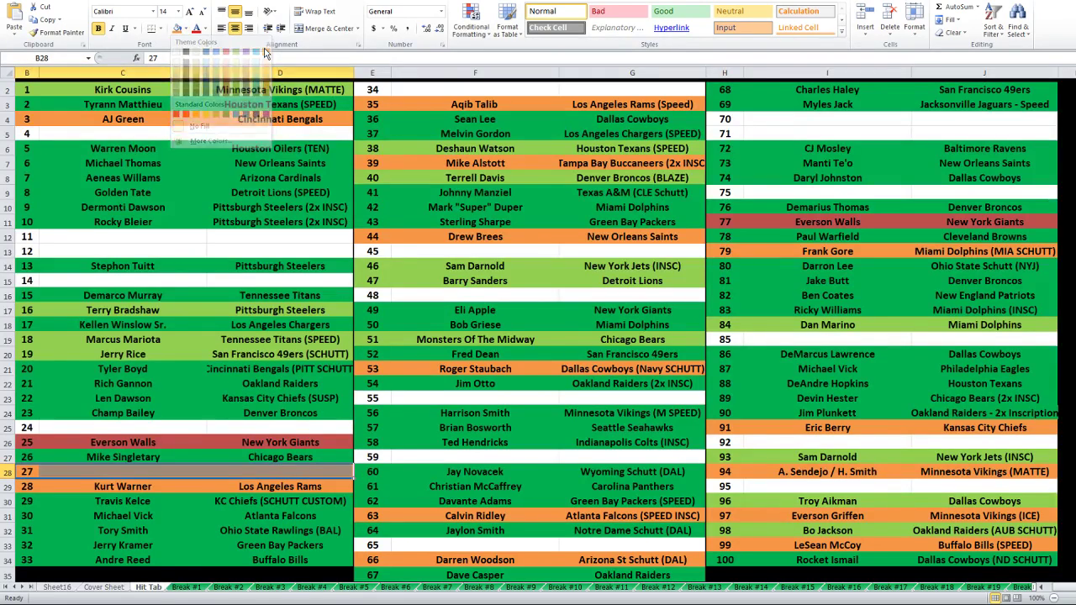
Enter Rob Gronkowski, Arizona State Schutt (NE) as hit 27
{"action": "left_click", "coordinate": [120, 471]}
{"action": "type", "text": "R"}
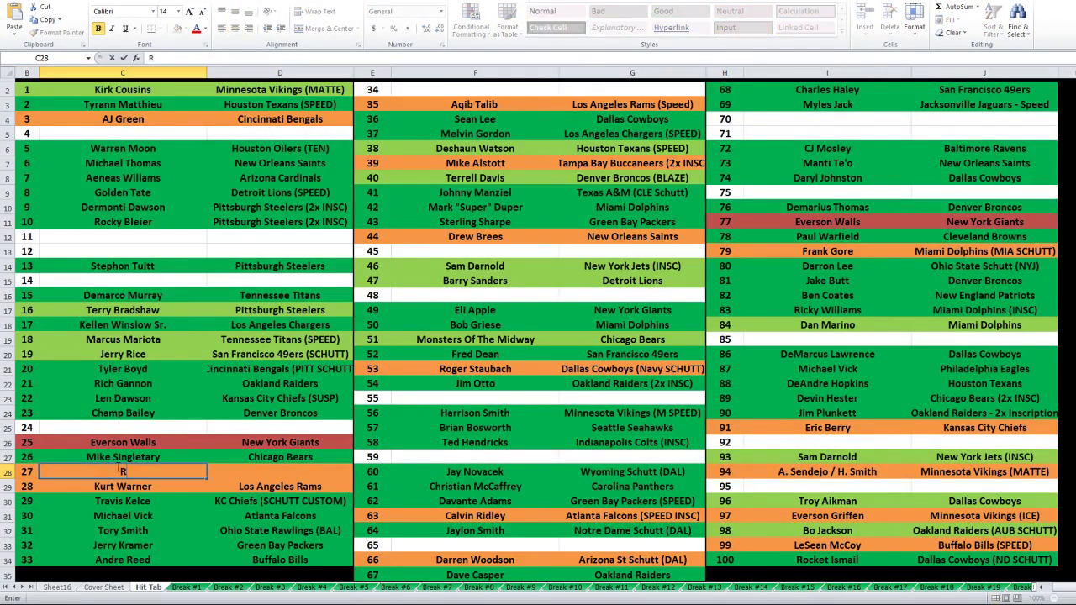
{"action": "type", "text": "ob Gronko"}
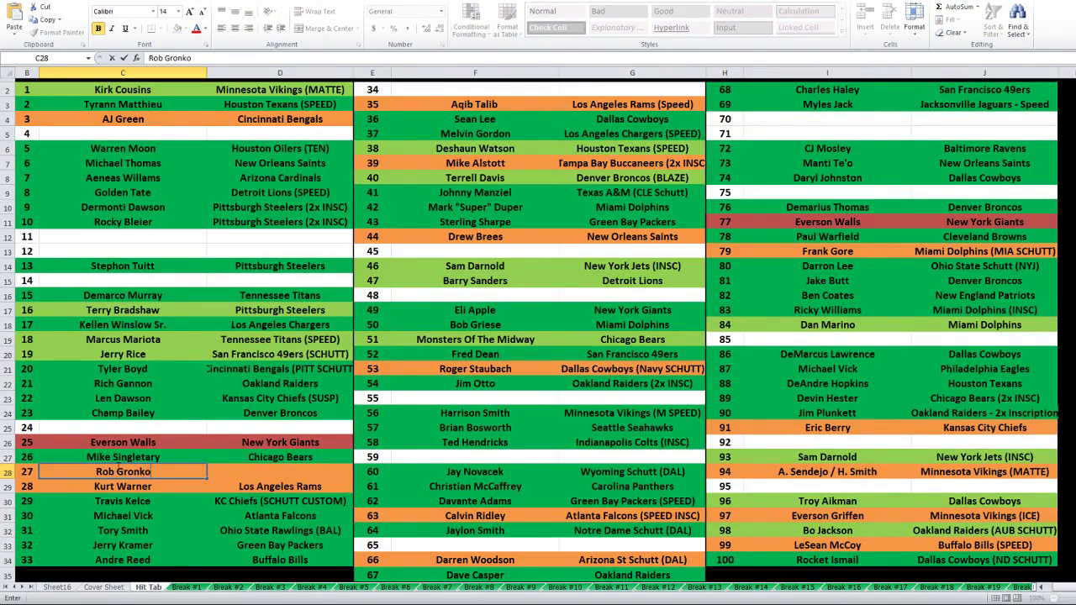
{"action": "type", "text": "wski"}
{"action": "key", "text": "Tab"}
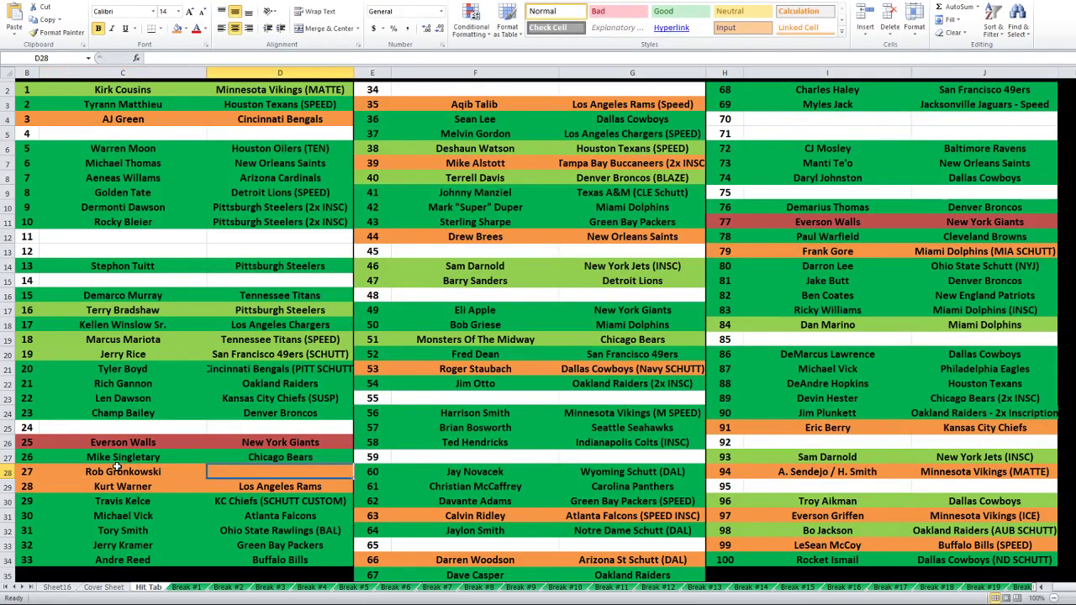
{"action": "type", "text": "New Englaa"}
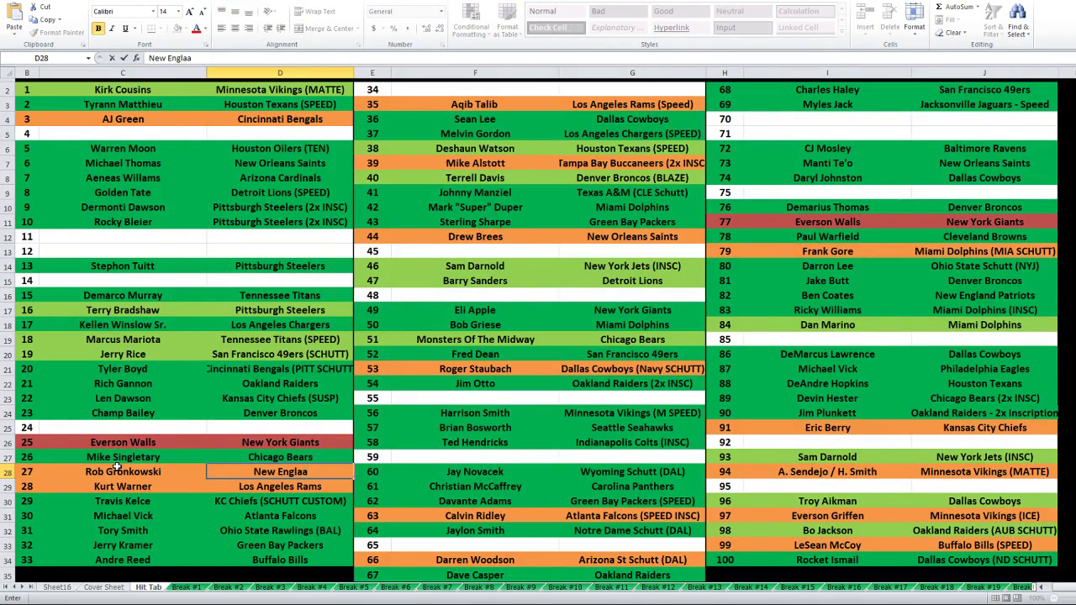
{"action": "key", "text": "BackSpace"}
{"action": "key", "text": "BackSpace"}
{"action": "key", "text": "BackSpace"}
{"action": "key", "text": "BackSpace"}
{"action": "key", "text": "BackSpace"}
{"action": "key", "text": "BackSpace"}
{"action": "key", "text": "BackSpace"}
{"action": "key", "text": "BackSpace"}
{"action": "key", "text": "BackSpace"}
{"action": "key", "text": "BackSpace"}
{"action": "type", "text": "AZ"}
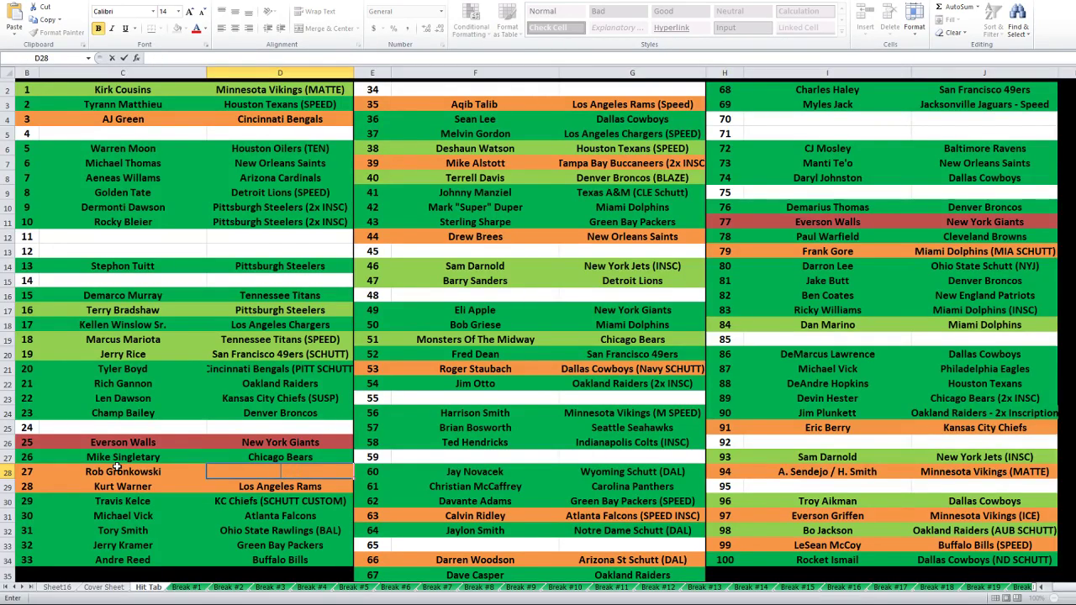
{"action": "key", "text": "BackSpace"}
{"action": "type", "text": "rizona Stat"}
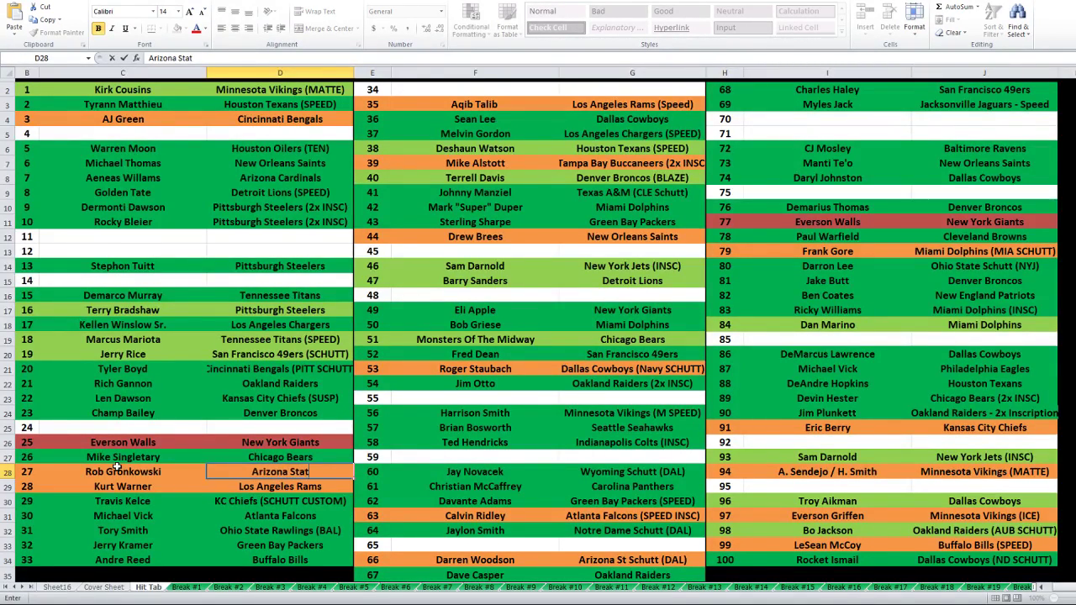
{"action": "type", "text": "e Schutt (NE)"}
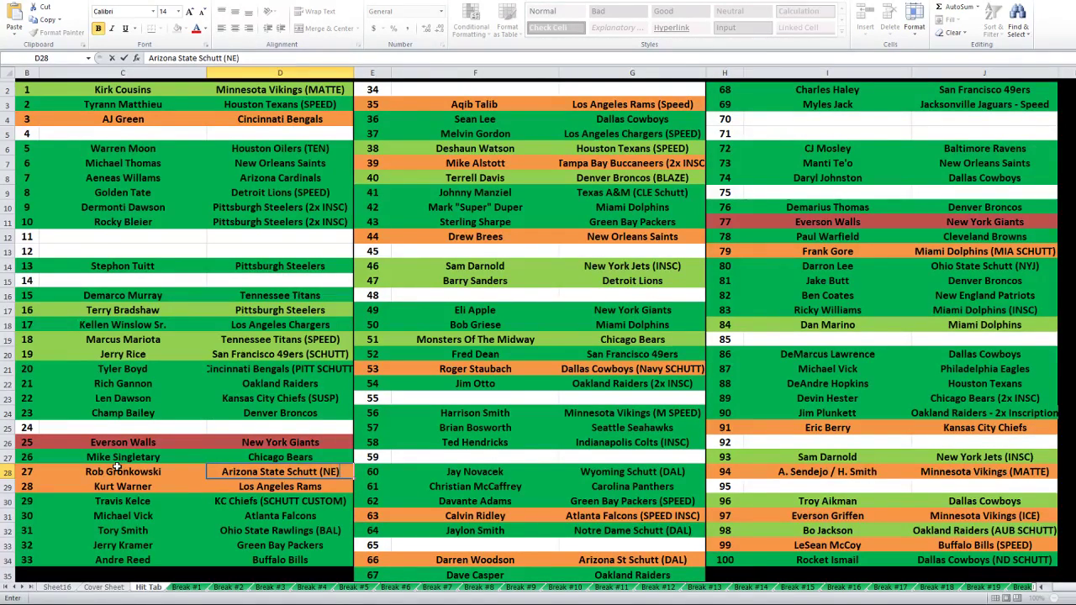
{"action": "key", "text": "Return"}
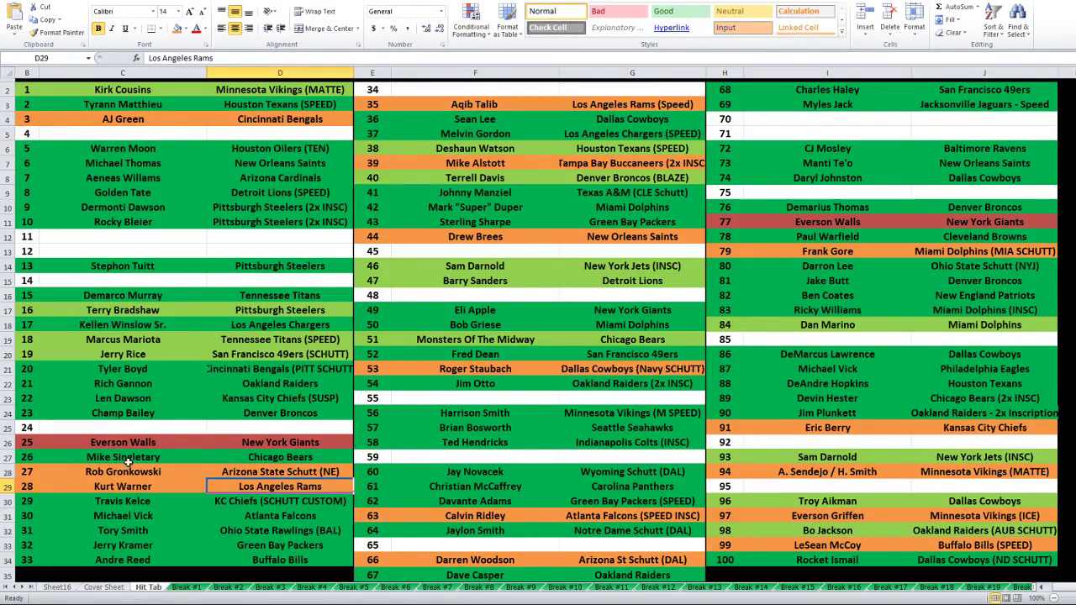
Enter Tony Siragusa, Baltimore Ravens as hit 4
{"action": "left_click", "coordinate": [160, 134]}
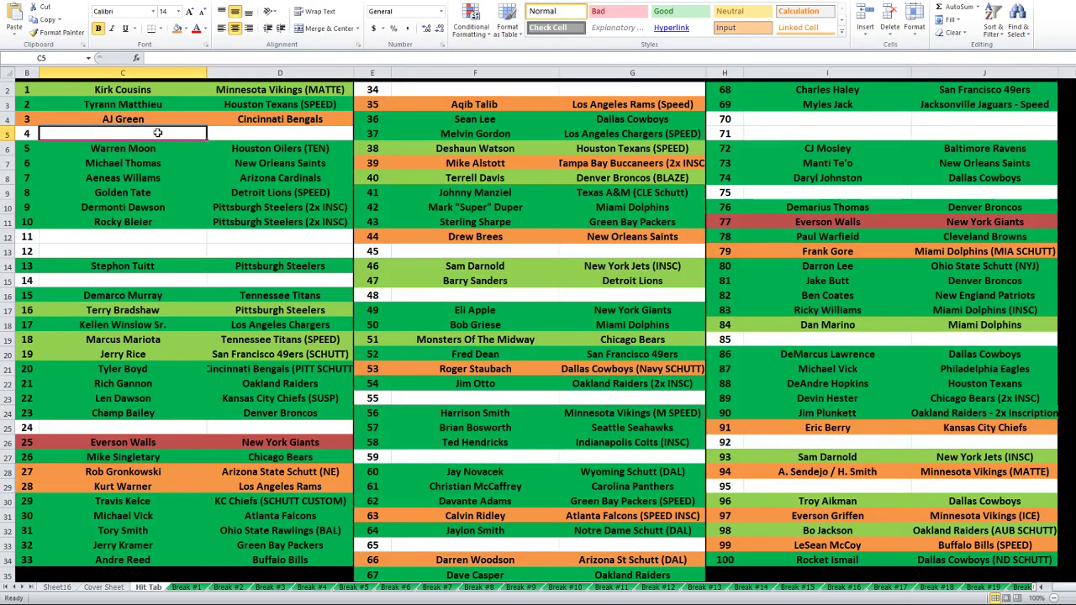
{"action": "type", "text": "Tony Siragusa"}
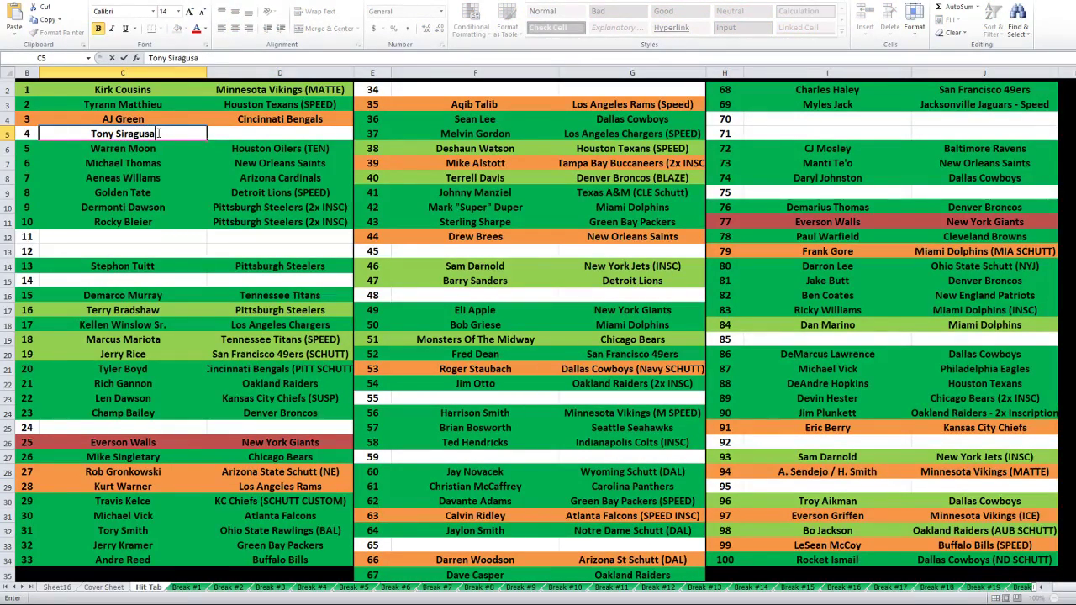
{"action": "key", "text": "Tab"}
{"action": "type", "text": "Baltimore"}
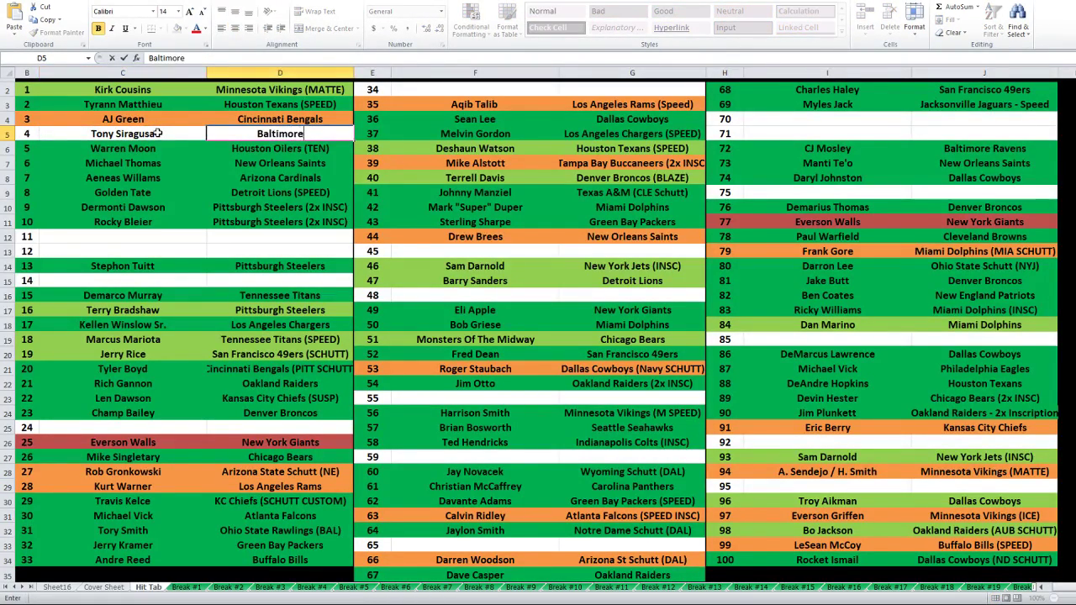
{"action": "type", "text": " Ravens"}
{"action": "key", "text": "Return"}
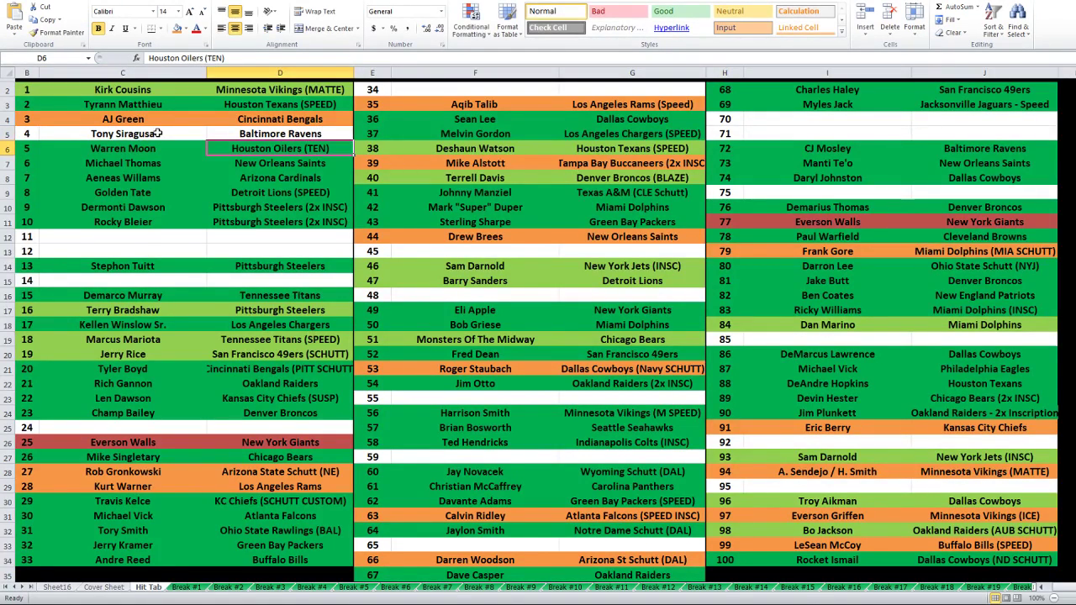
Enter Mark Brunell, Jacksonville Jaguars as hit 45
{"action": "left_click", "coordinate": [459, 251]}
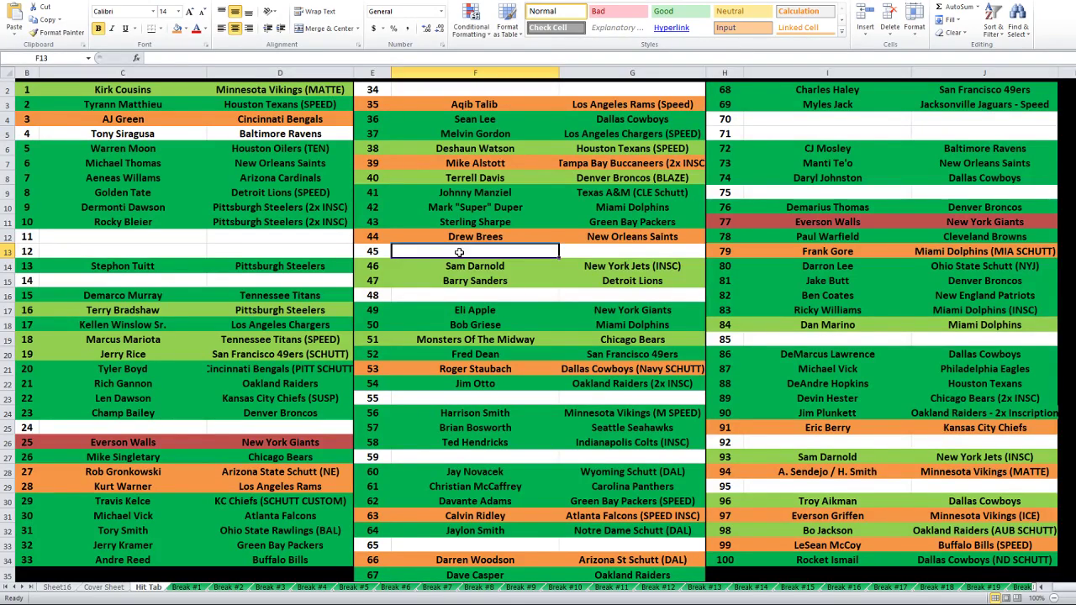
{"action": "type", "text": "Mark Brunel"}
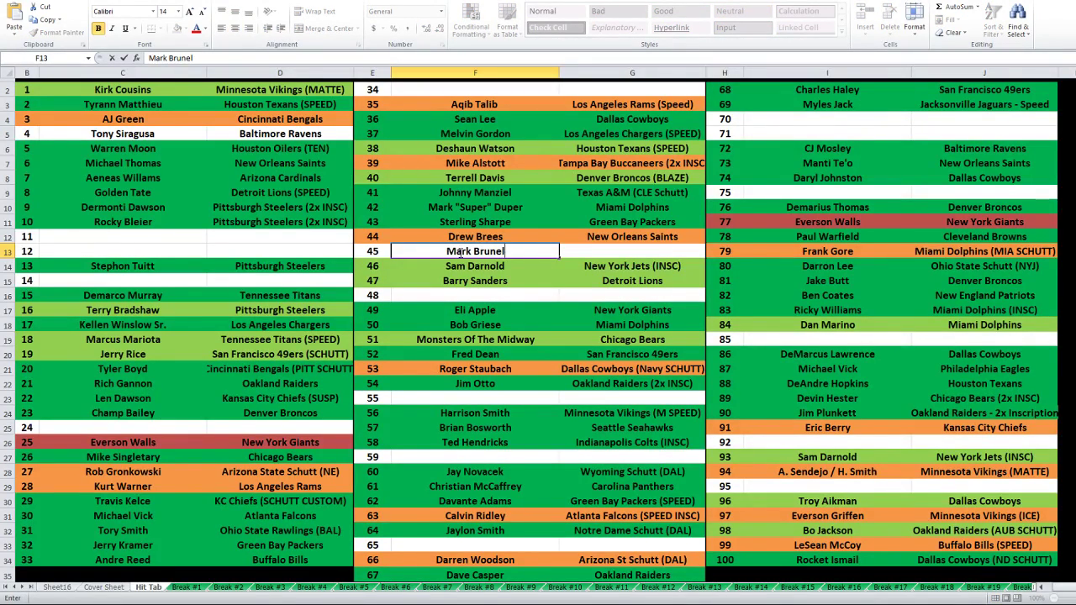
{"action": "type", "text": "l"}
{"action": "key", "text": "Tab"}
{"action": "type", "text": "Jackson"}
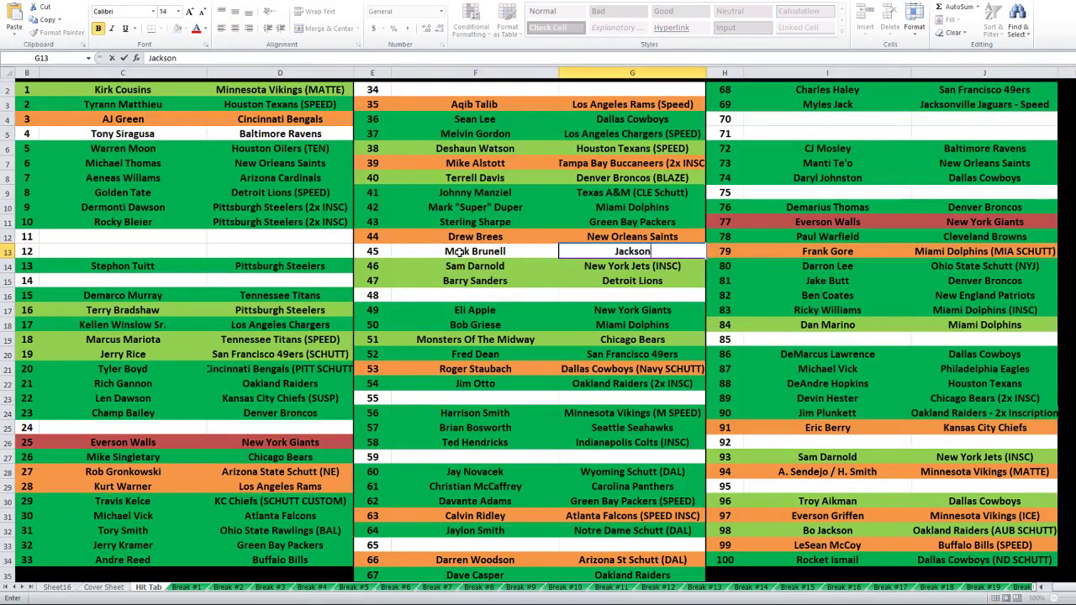
{"action": "type", "text": "ville JAguar"}
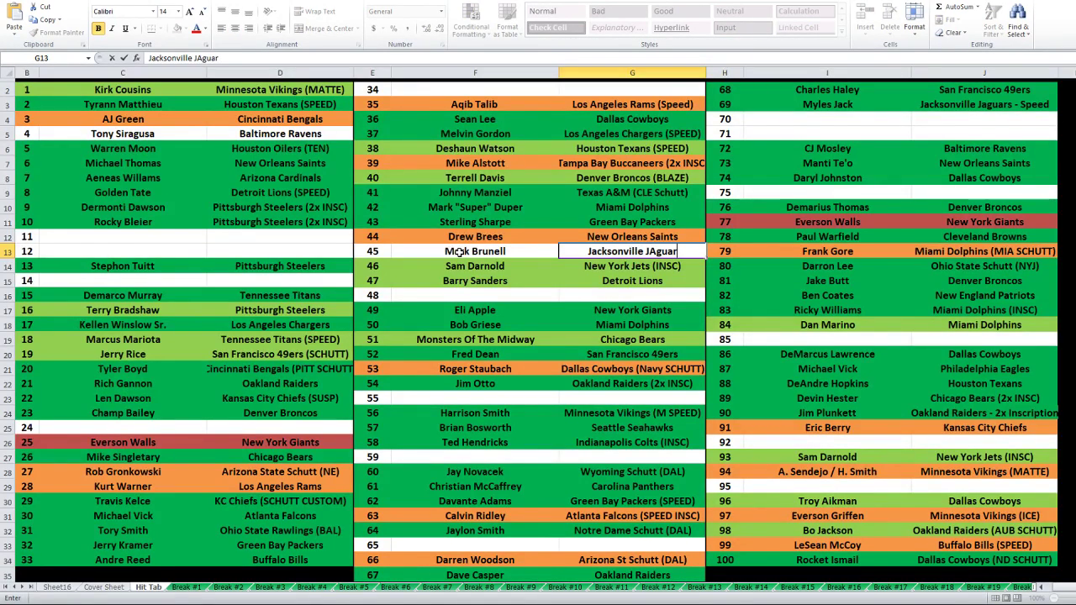
{"action": "key", "text": "BackSpace"}
{"action": "key", "text": "BackSpace"}
{"action": "key", "text": "BackSpace"}
{"action": "key", "text": "BackSpace"}
{"action": "key", "text": "BackSpace"}
{"action": "type", "text": "aguars"}
{"action": "key", "text": "Return"}
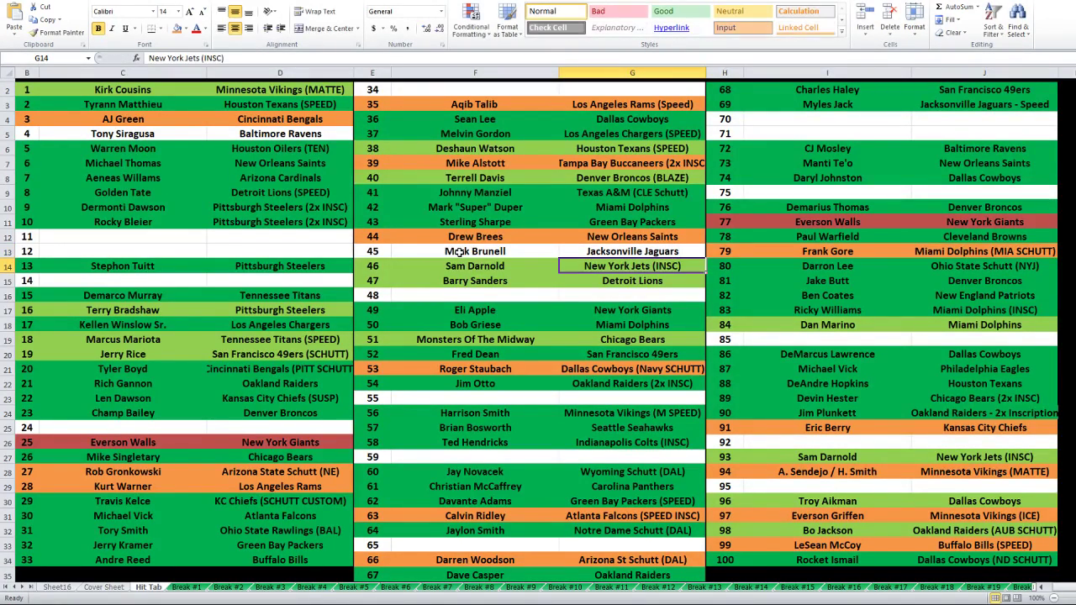
Fill the hit 4 and hit 45 rows dark green together
{"action": "left_click", "coordinate": [34, 134]}
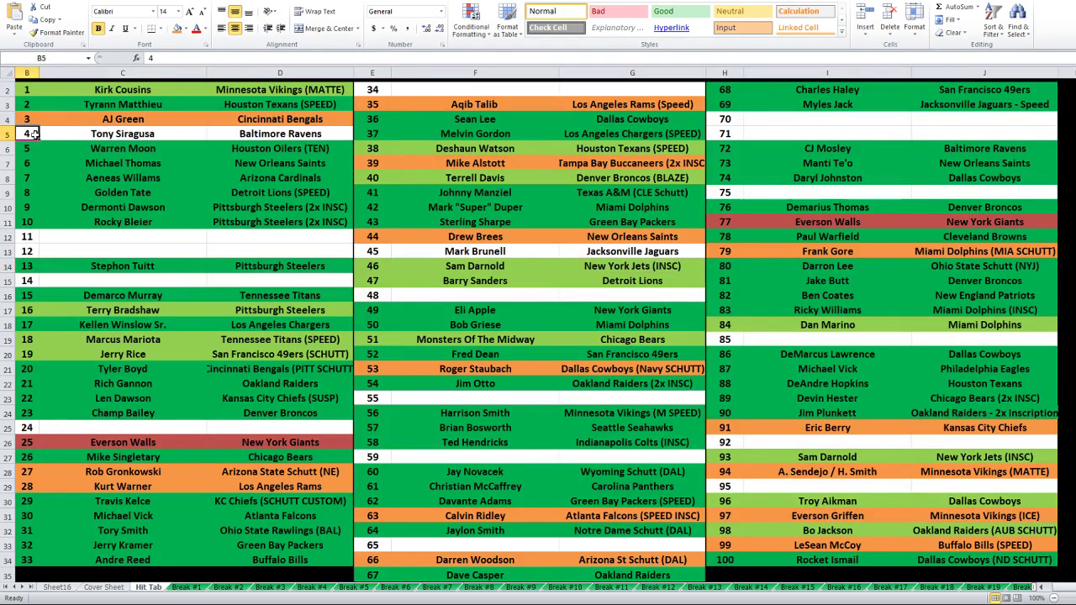
{"action": "left_click_drag", "start_coordinate": [33, 133], "coordinate": [319, 133]}
{"action": "left_click", "coordinate": [386, 250], "text": "ctrl"}
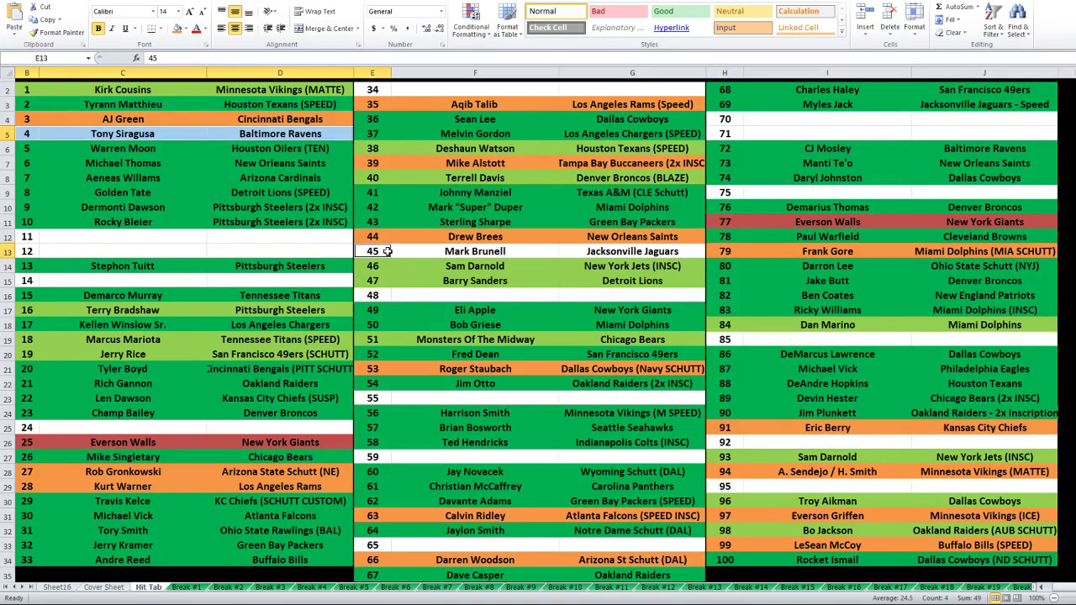
{"action": "left_click_drag", "start_coordinate": [387, 250], "coordinate": [632, 251]}
{"action": "left_click", "coordinate": [187, 29]}
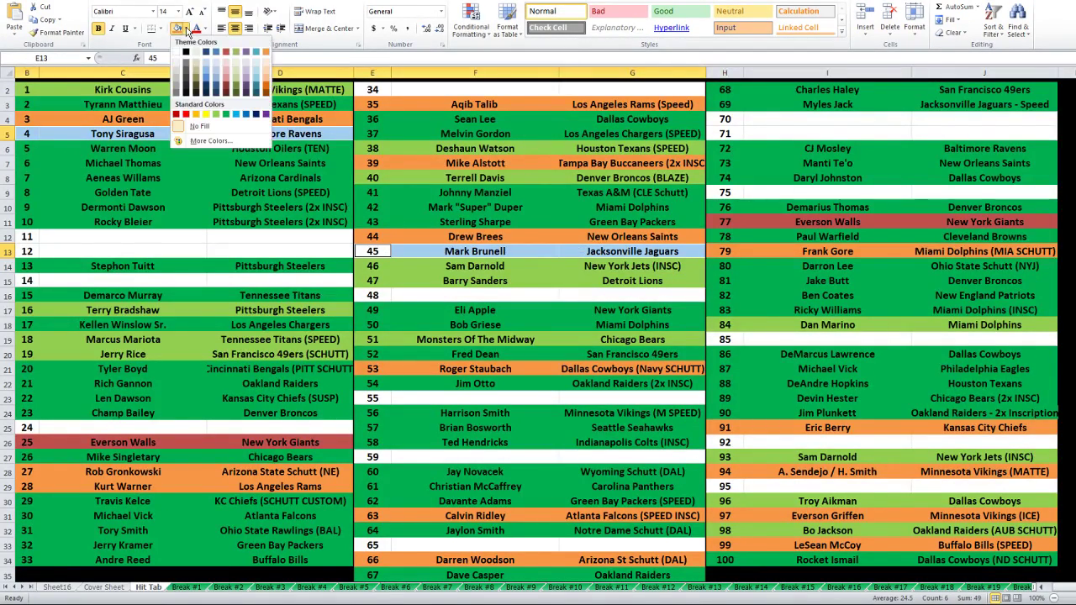
{"action": "left_click", "coordinate": [226, 115]}
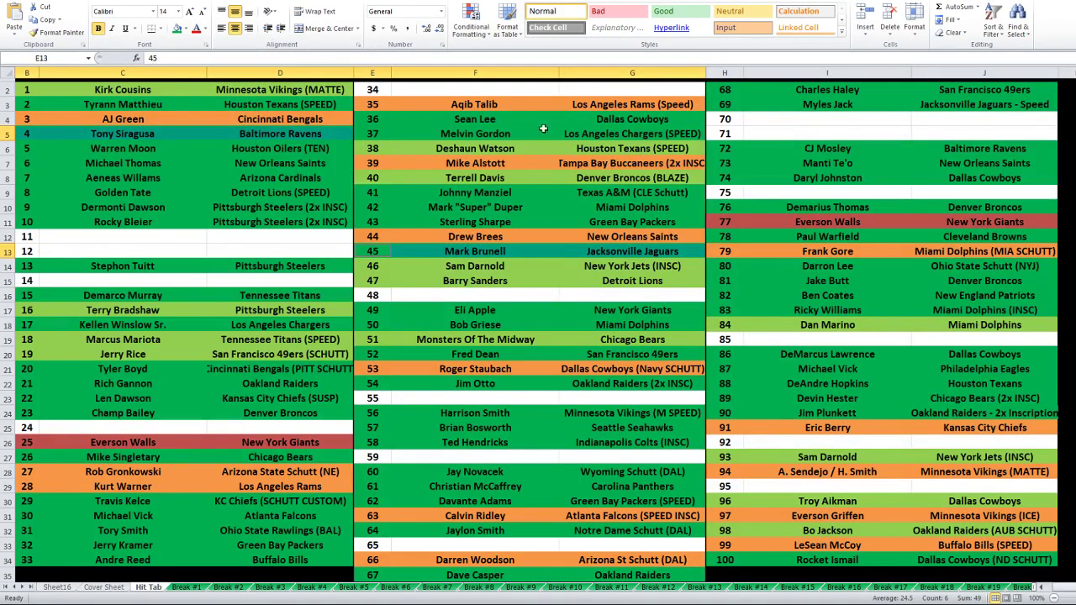
{"action": "left_click", "coordinate": [508, 87]}
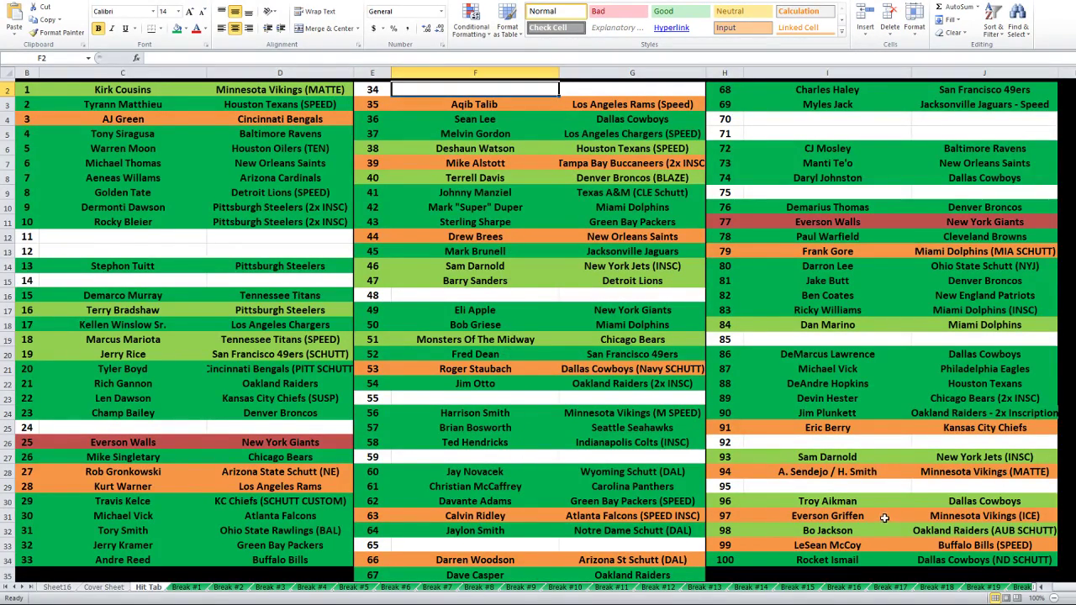
Check the Eric Berry, Frank Gore and Everson Walls entries, then scroll the sheet tabs toward later breaks
{"action": "left_click", "coordinate": [868, 429]}
{"action": "left_click", "coordinate": [866, 252]}
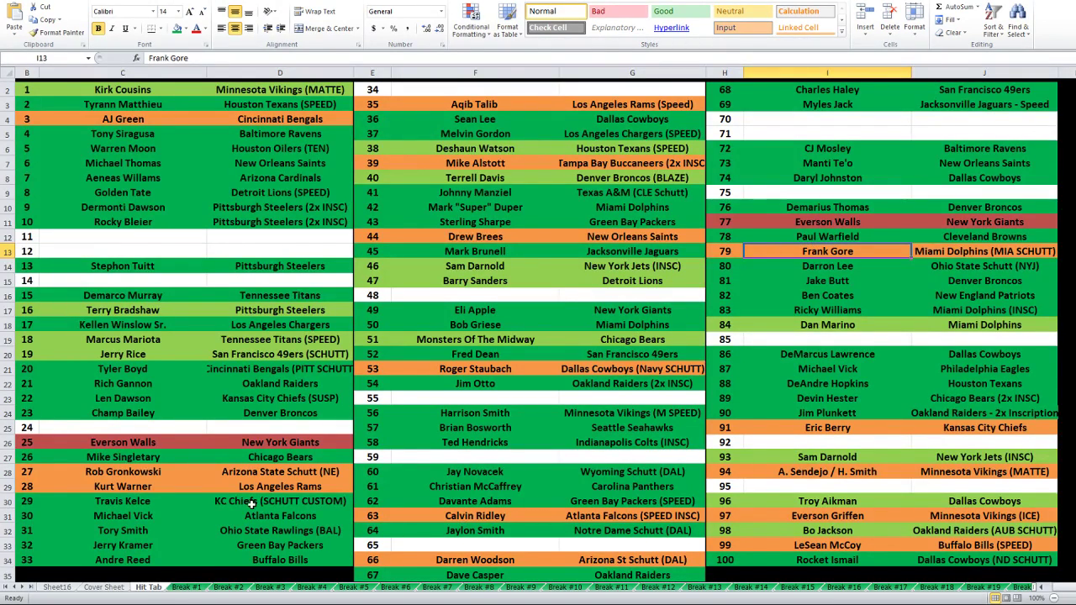
{"action": "left_click", "coordinate": [98, 448]}
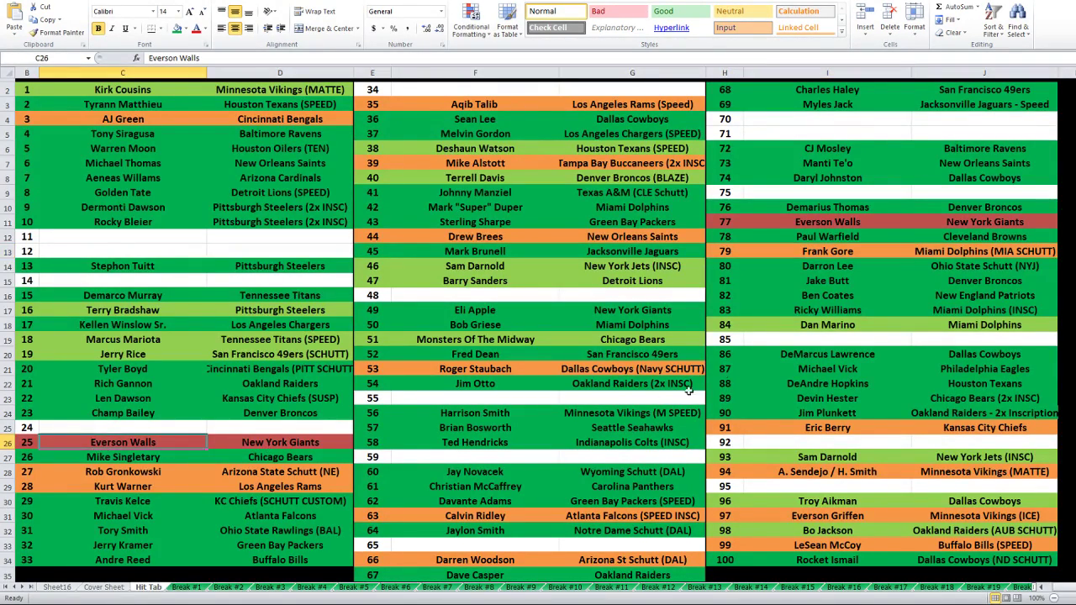
{"action": "left_click", "coordinate": [829, 222]}
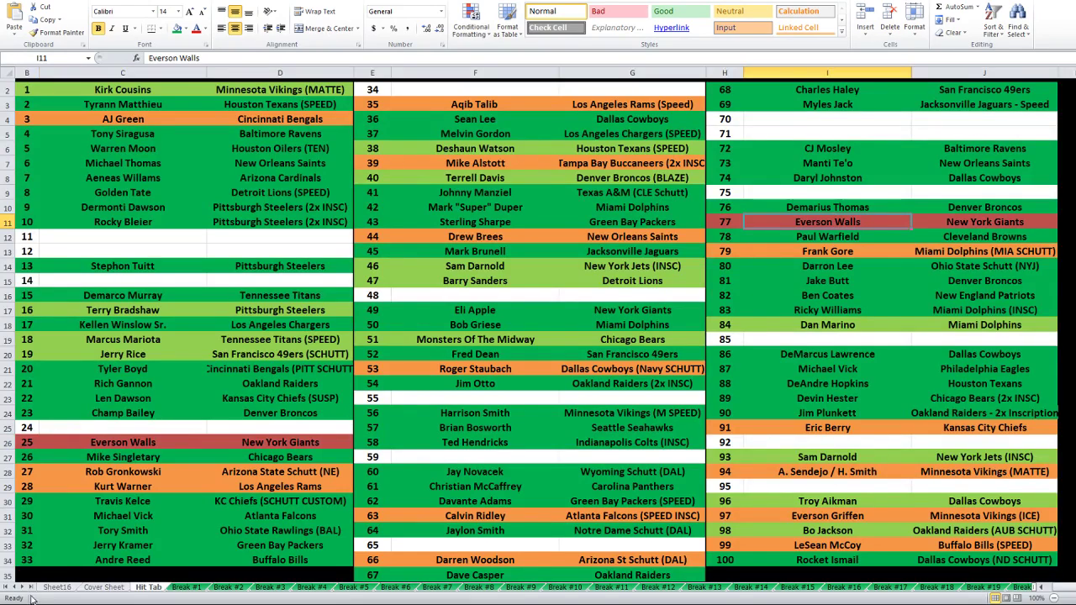
{"action": "left_click", "coordinate": [34, 587]}
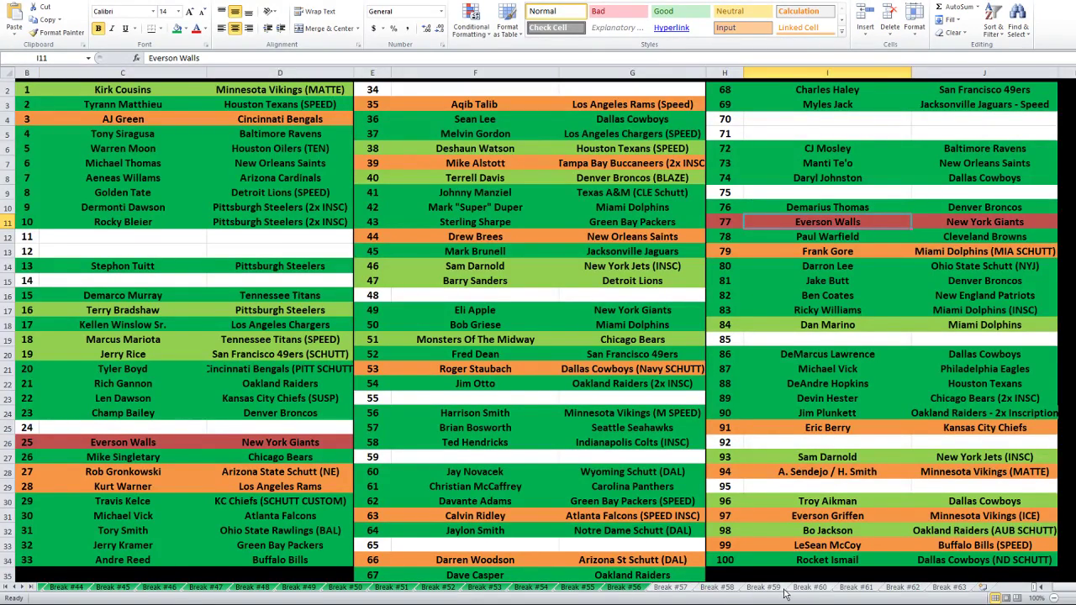
On the Break #59 sheet, fill the Chicago Bears row green
{"action": "left_click", "coordinate": [772, 587]}
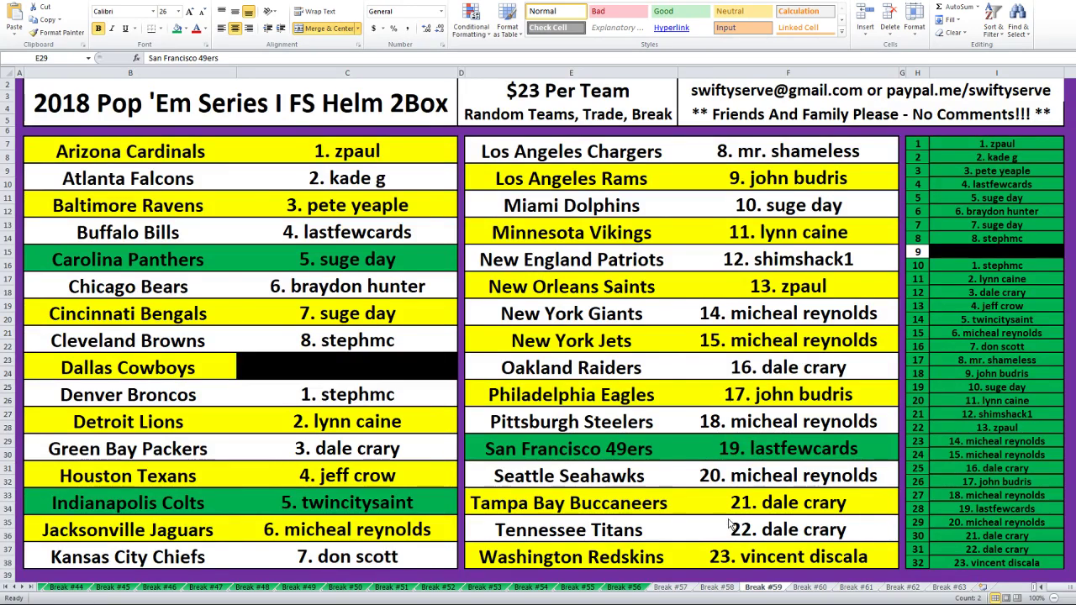
{"action": "left_click_drag", "start_coordinate": [132, 284], "coordinate": [269, 286]}
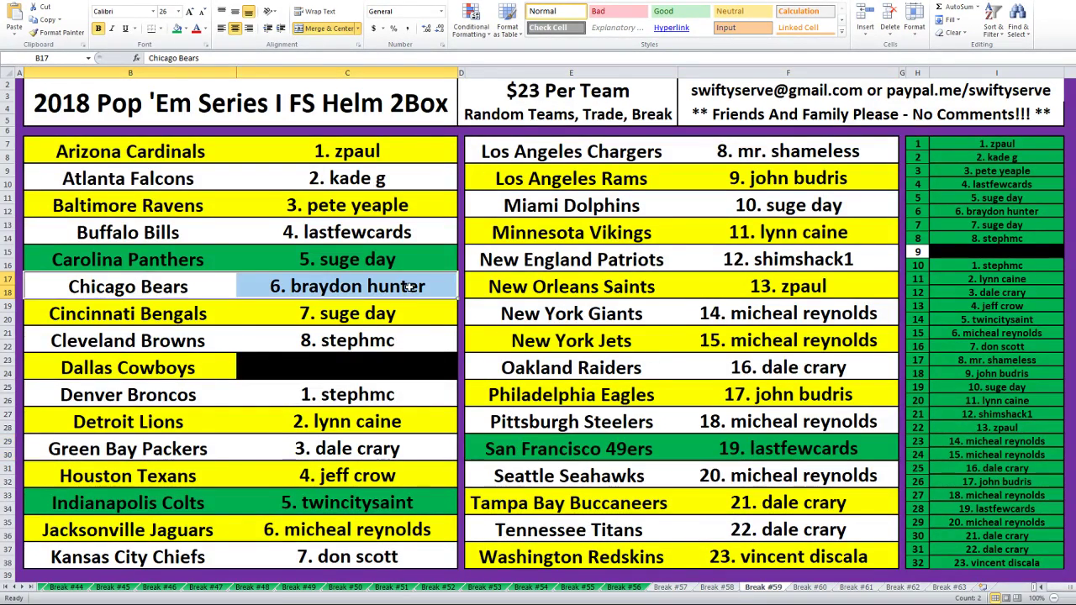
{"action": "left_click", "coordinate": [178, 28]}
Fill the Dallas Cowboys cell and spot 9 black
{"action": "left_click", "coordinate": [168, 365]}
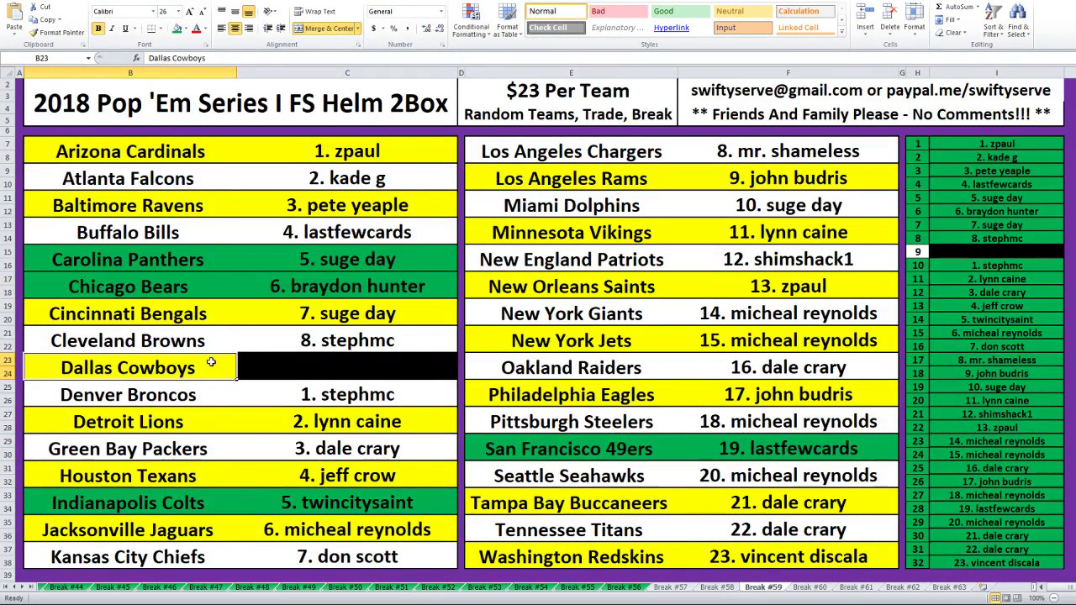
{"action": "left_click", "coordinate": [188, 30]}
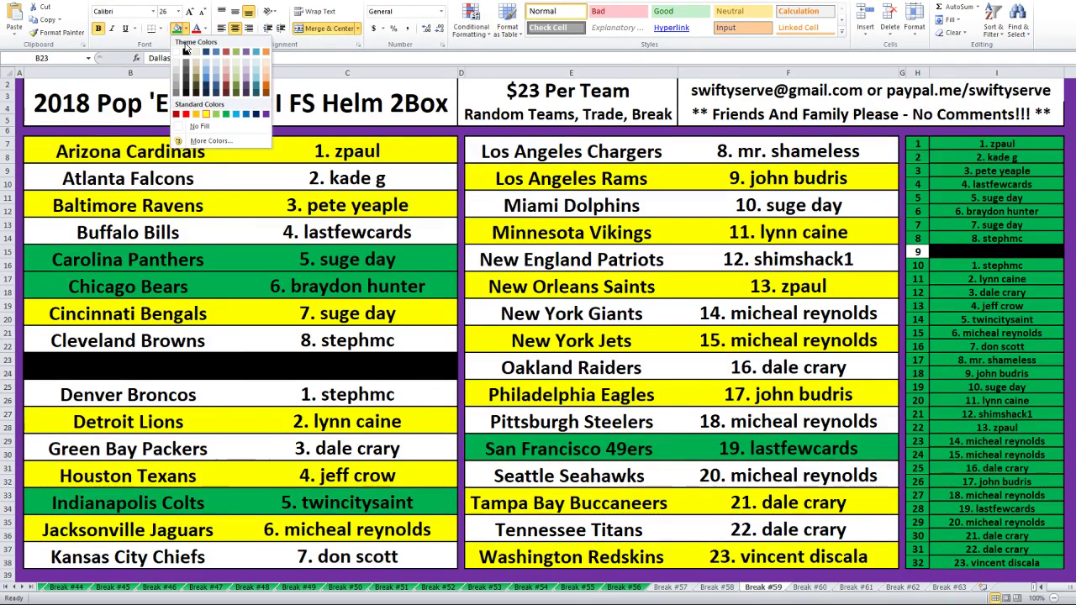
{"action": "left_click", "coordinate": [187, 50]}
{"action": "left_click", "coordinate": [917, 253]}
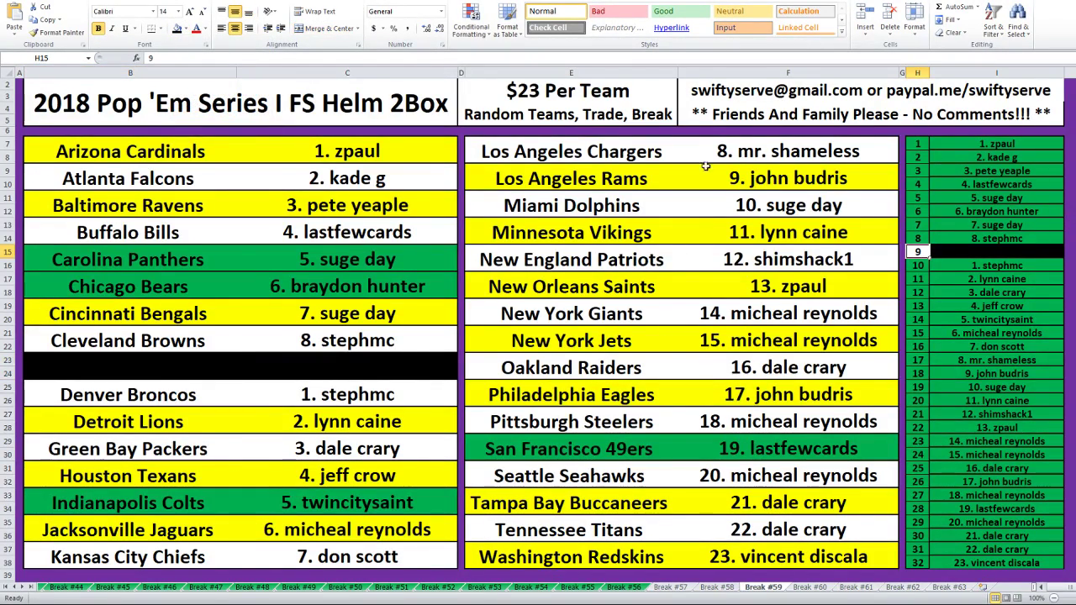
{"action": "left_click", "coordinate": [178, 27]}
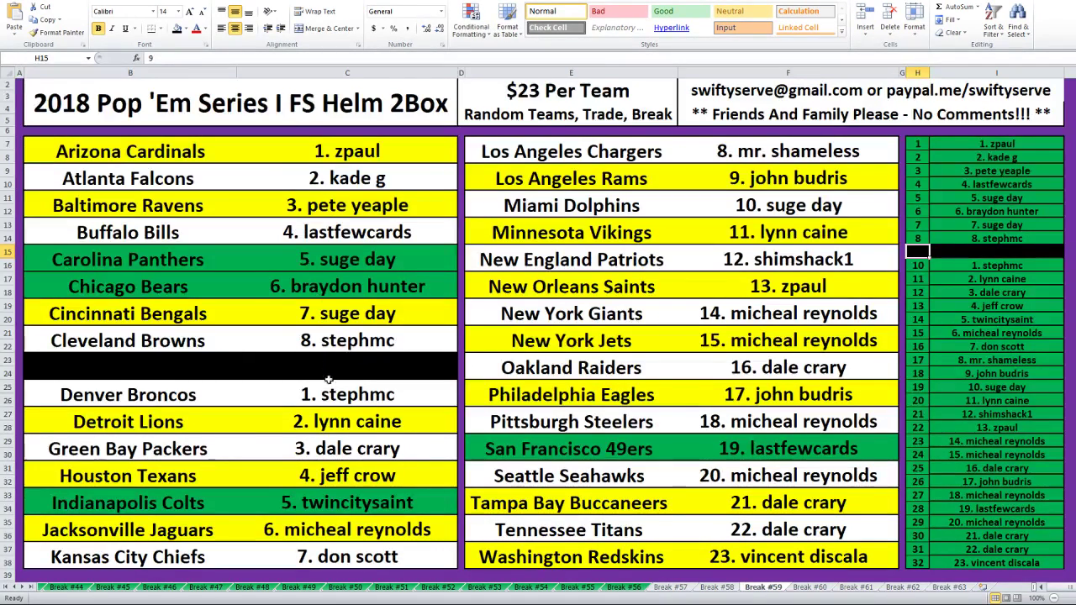
Fill cells B29:C29, E23:F23 and E33:F35 (Packers, Raiders, Buccaneers, Titans rows) green
{"action": "left_click_drag", "start_coordinate": [216, 446], "coordinate": [311, 446]}
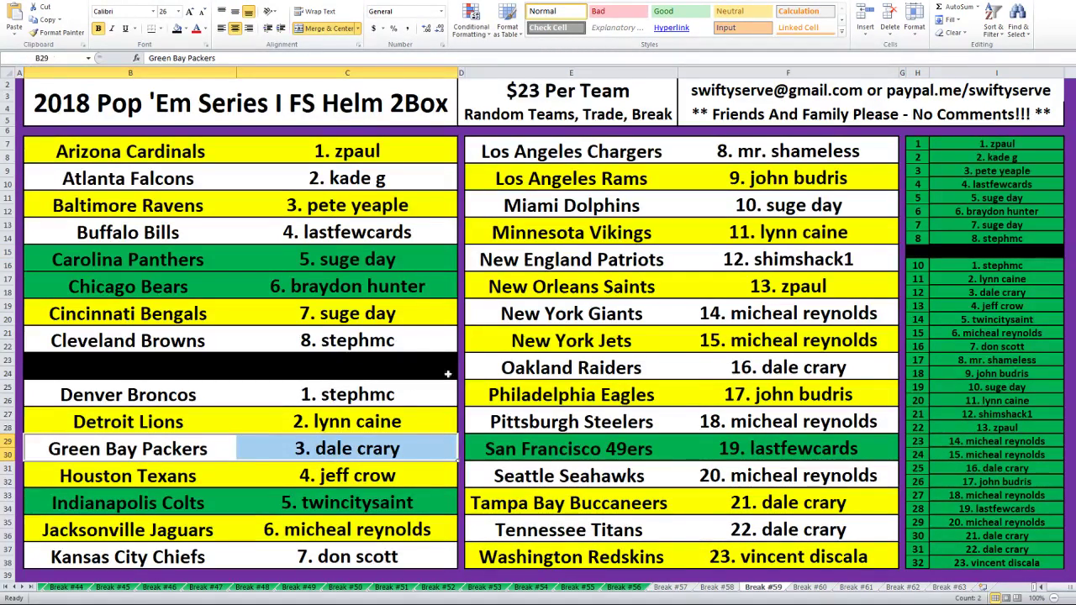
{"action": "left_click_drag", "start_coordinate": [598, 371], "coordinate": [730, 368]}
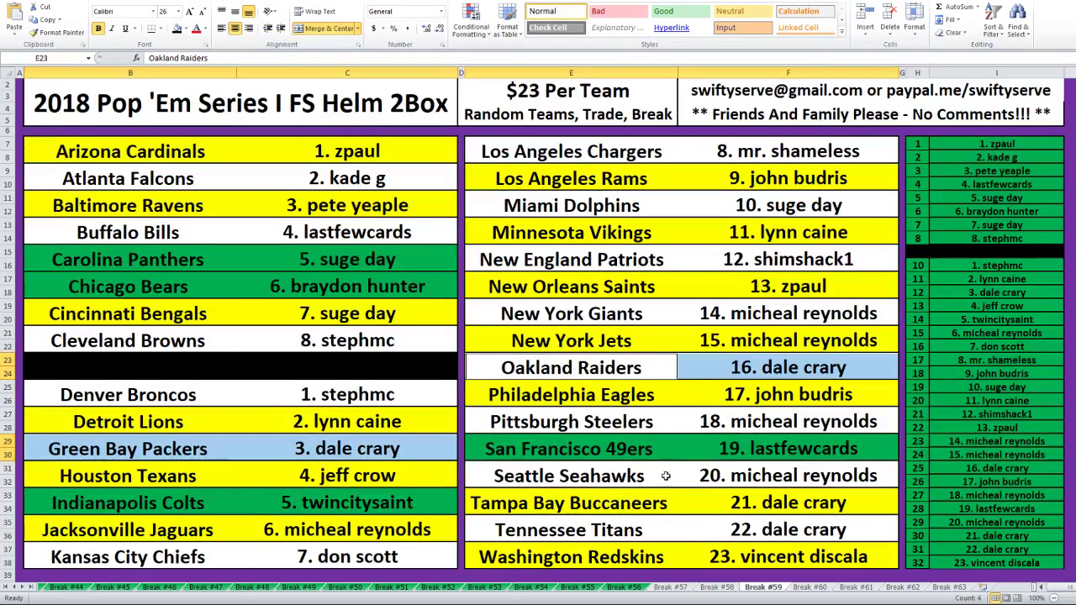
{"action": "left_click_drag", "start_coordinate": [650, 502], "coordinate": [720, 516]}
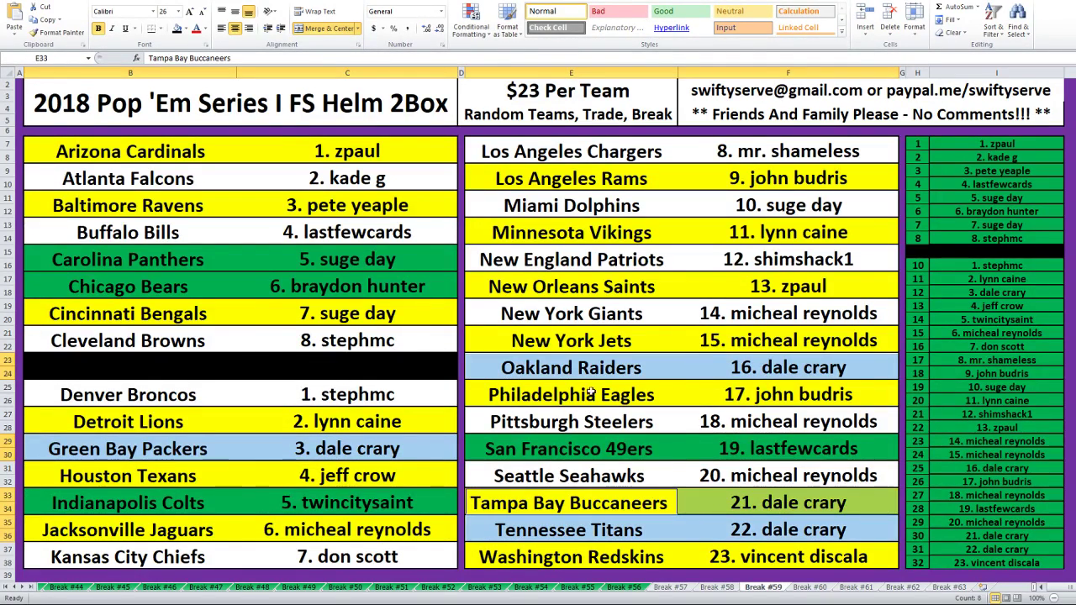
{"action": "left_click", "coordinate": [188, 29]}
{"action": "left_click", "coordinate": [225, 111]}
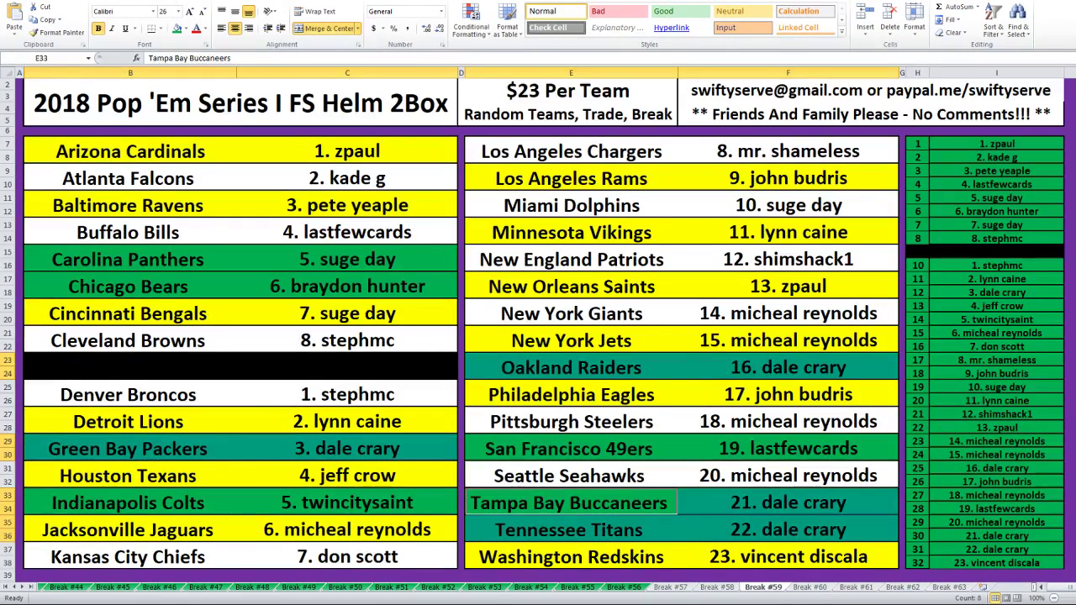
Apply one uniform green fill to B7:C38 and E7:F38, then deselect to check it
{"action": "left_click", "coordinate": [200, 158]}
{"action": "left_click_drag", "start_coordinate": [175, 156], "coordinate": [348, 335]}
{"action": "left_click_drag", "start_coordinate": [207, 392], "coordinate": [351, 551]}
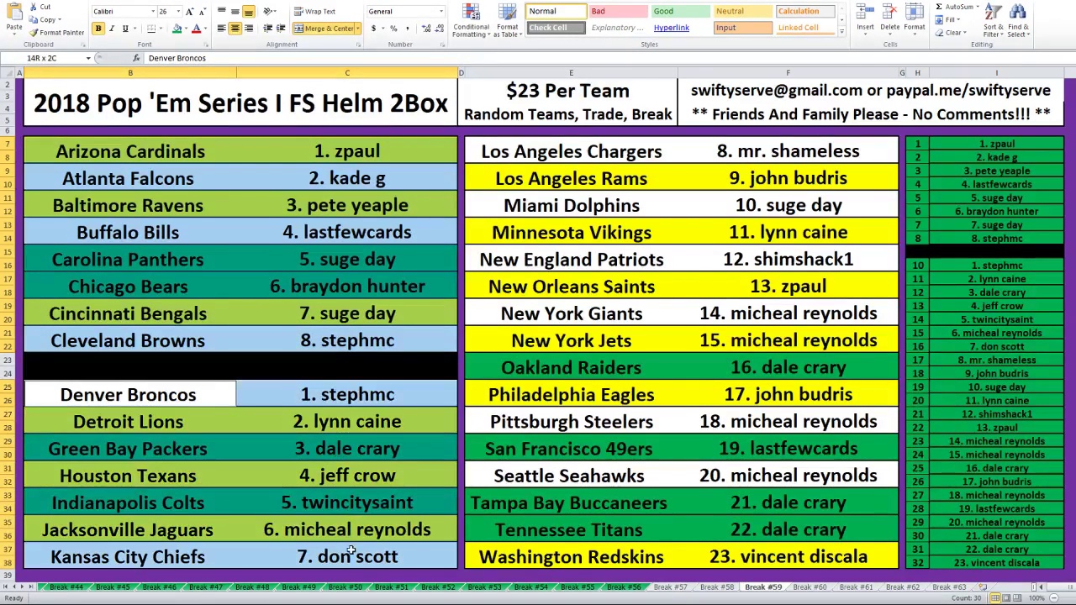
{"action": "mouse_move", "coordinate": [655, 153]}
{"action": "left_mouse_down"}
{"action": "mouse_move", "coordinate": [783, 357]}
{"action": "mouse_move", "coordinate": [790, 550]}
{"action": "left_mouse_up"}
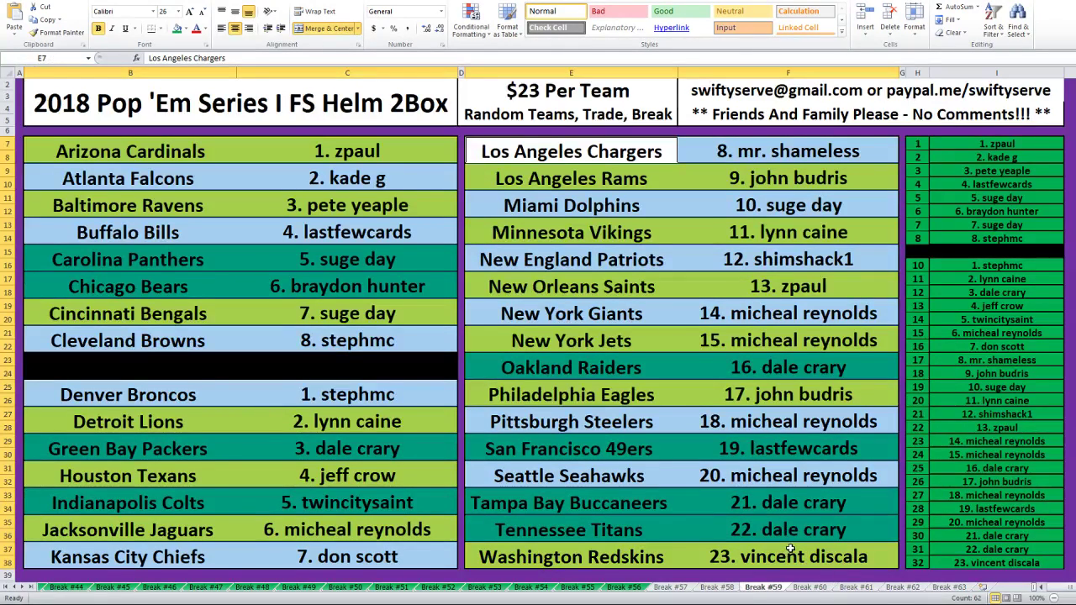
{"action": "left_click", "coordinate": [176, 29]}
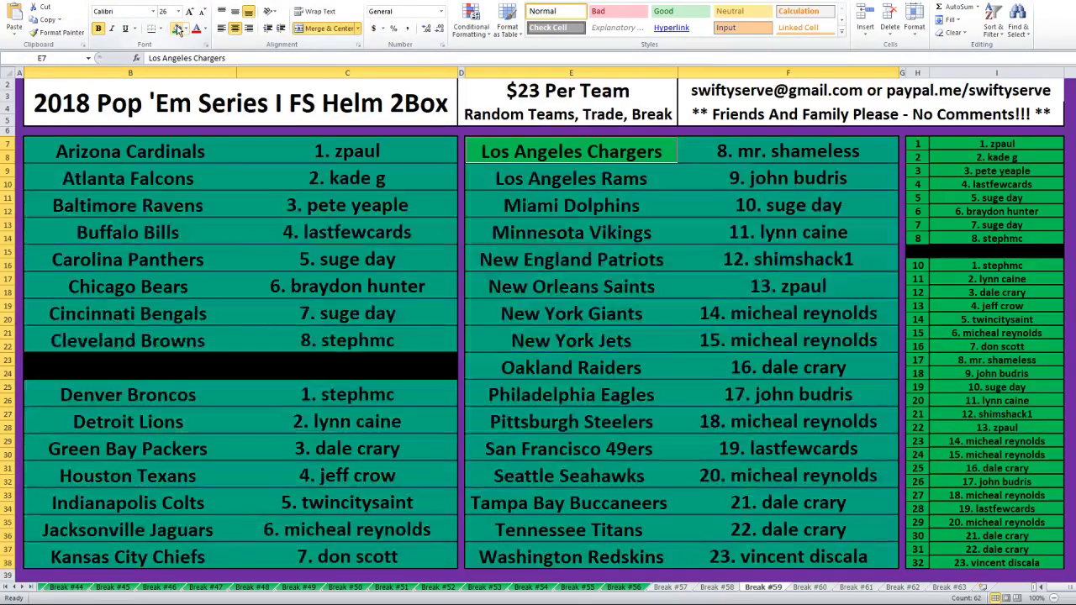
{"action": "left_click", "coordinate": [403, 104]}
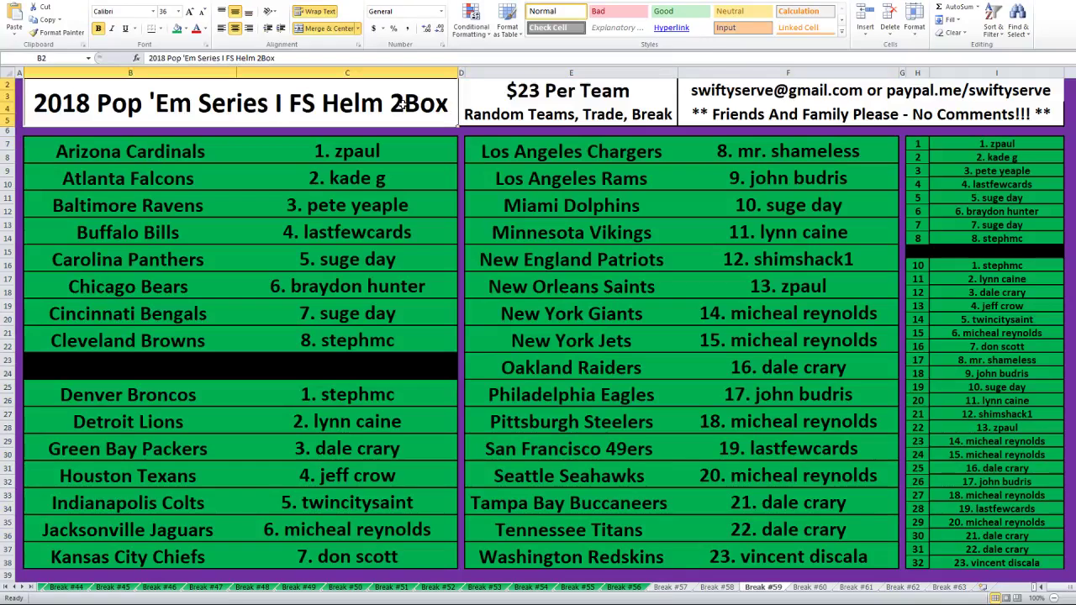
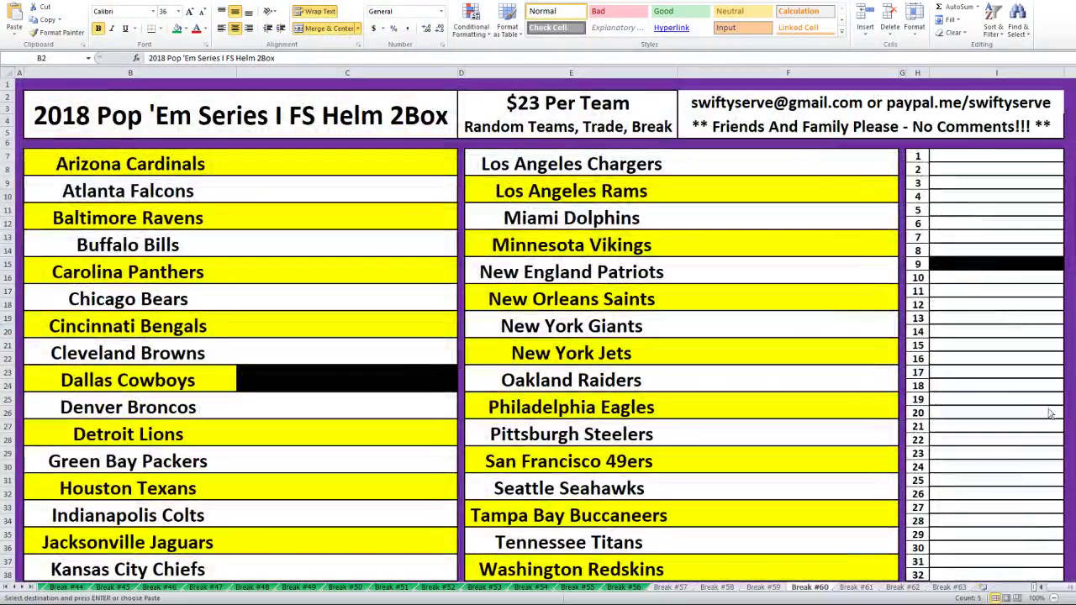
Copy the whole Notepad number list (11 through 95) and minimize Notepad
{"action": "key", "text": "alt+Tab"}
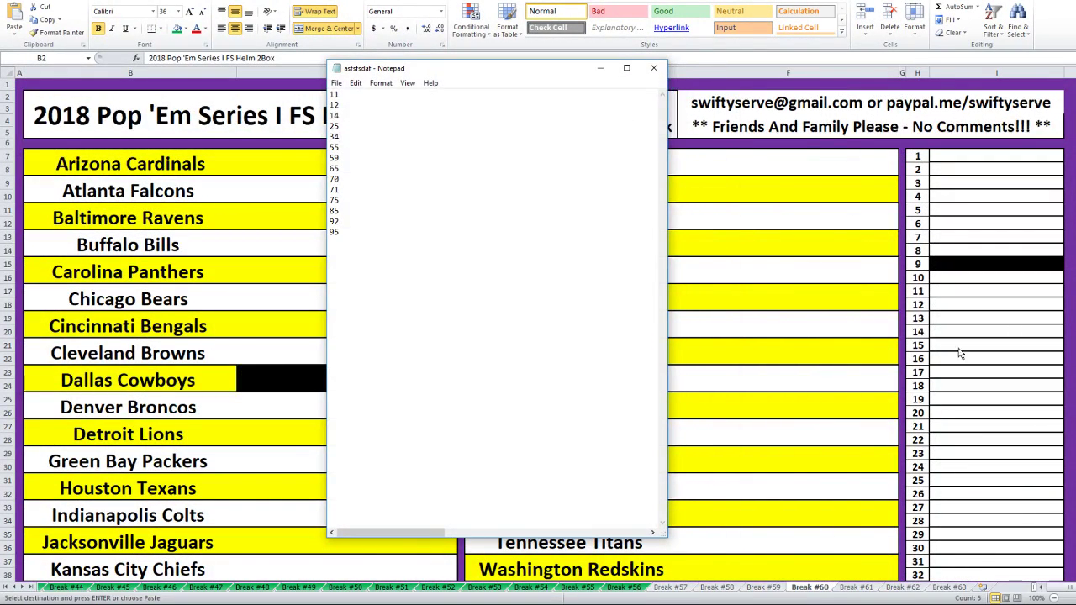
{"action": "left_click", "coordinate": [345, 149]}
{"action": "left_click", "coordinate": [342, 190]}
{"action": "key", "text": "ctrl+a"}
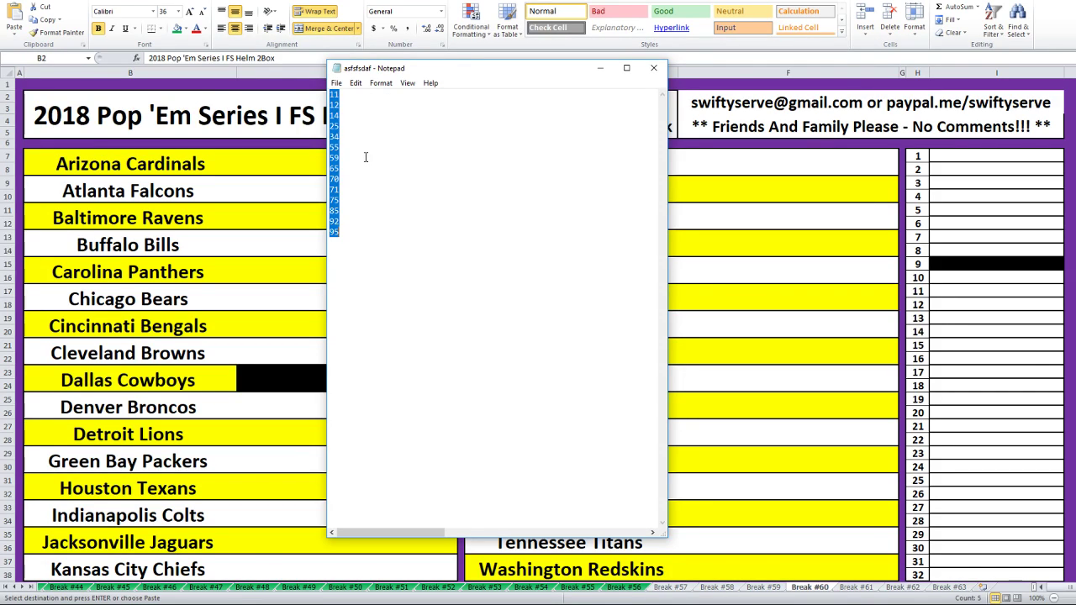
{"action": "key", "text": "ctrl+c"}
{"action": "left_click", "coordinate": [603, 70]}
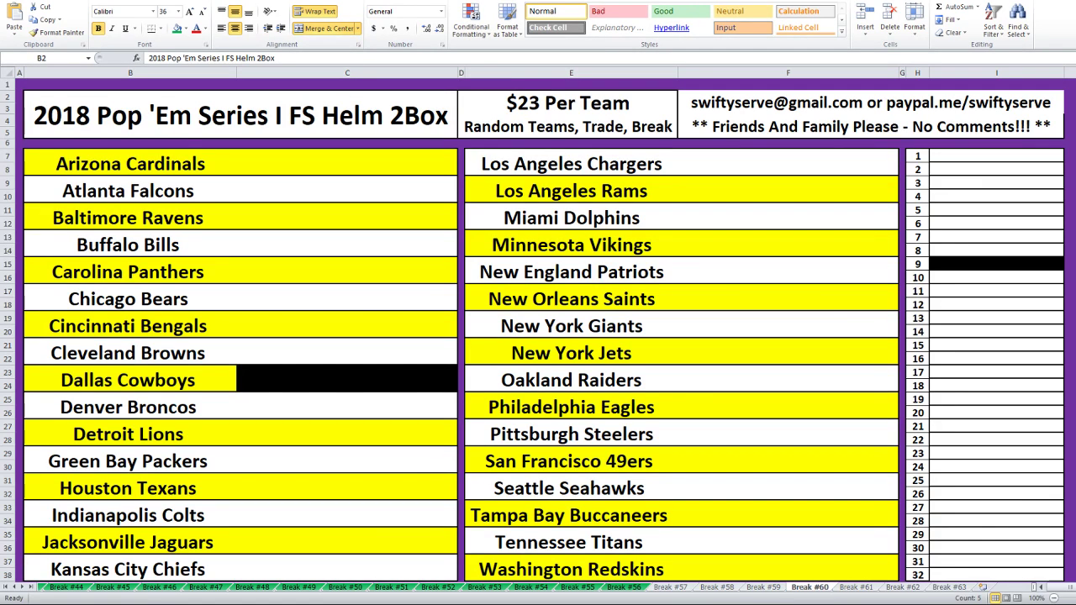
{"action": "key", "text": "alt+Tab"}
{"action": "scroll", "coordinate": [449, 248], "scroll_direction": "up", "scroll_amount": 10}
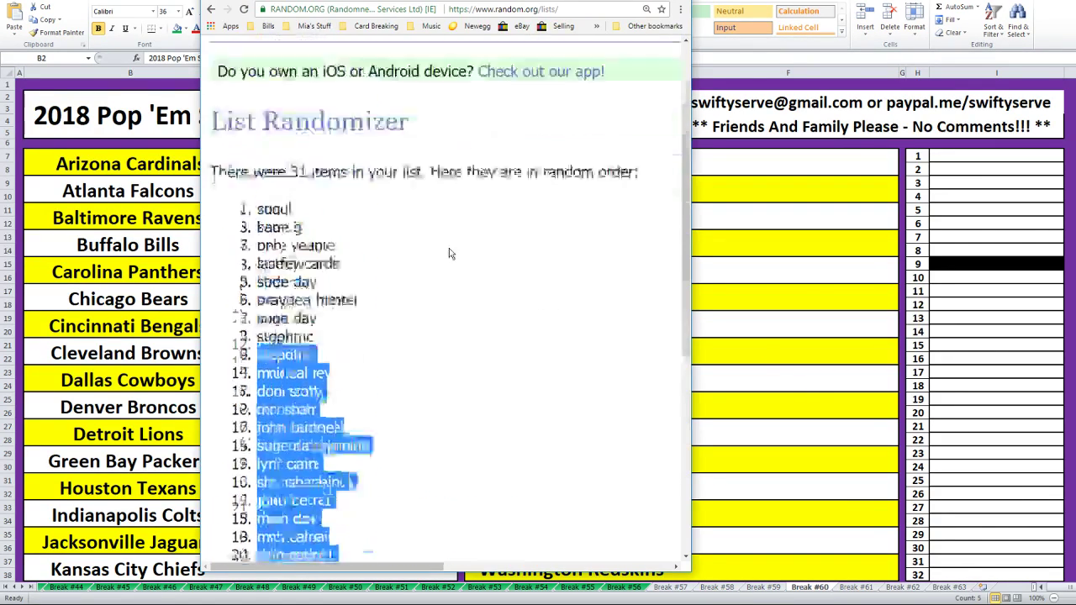
Paste the 14 numbers into a fresh RANDOM.ORG List Randomizer form and maximize the browser
{"action": "left_click", "coordinate": [496, 99]}
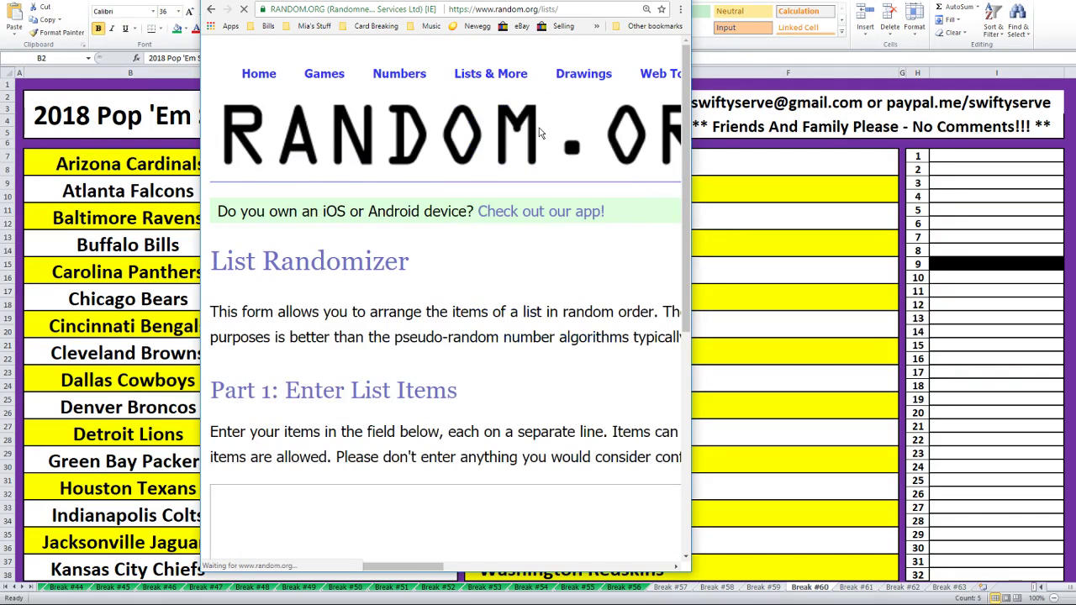
{"action": "scroll", "coordinate": [315, 243], "scroll_direction": "down", "scroll_amount": 3}
{"action": "left_click", "coordinate": [315, 242]}
{"action": "key", "text": "ctrl+v"}
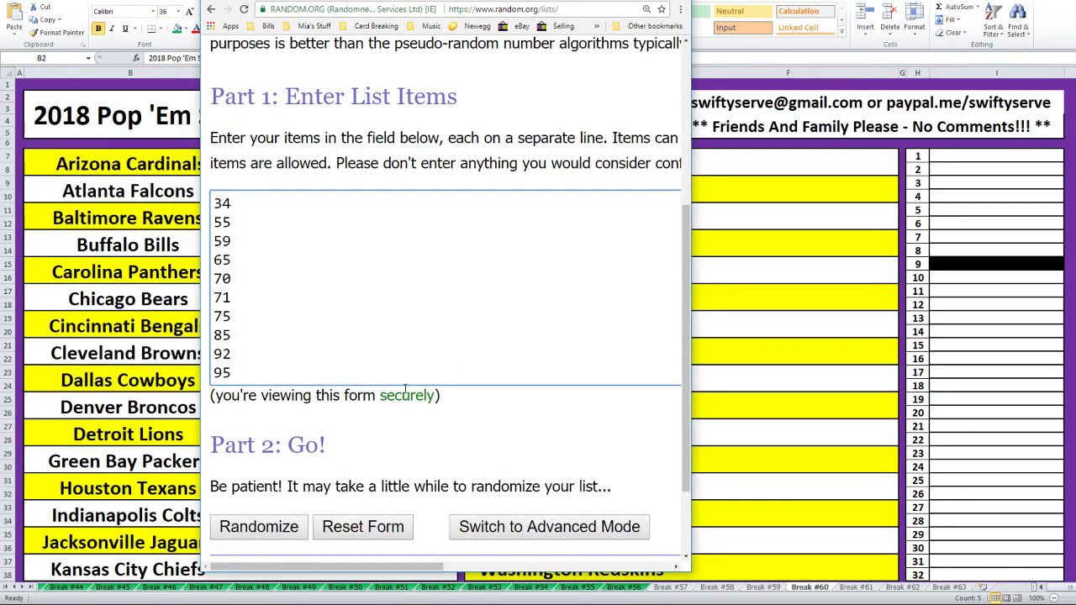
{"action": "double_click", "coordinate": [647, 3]}
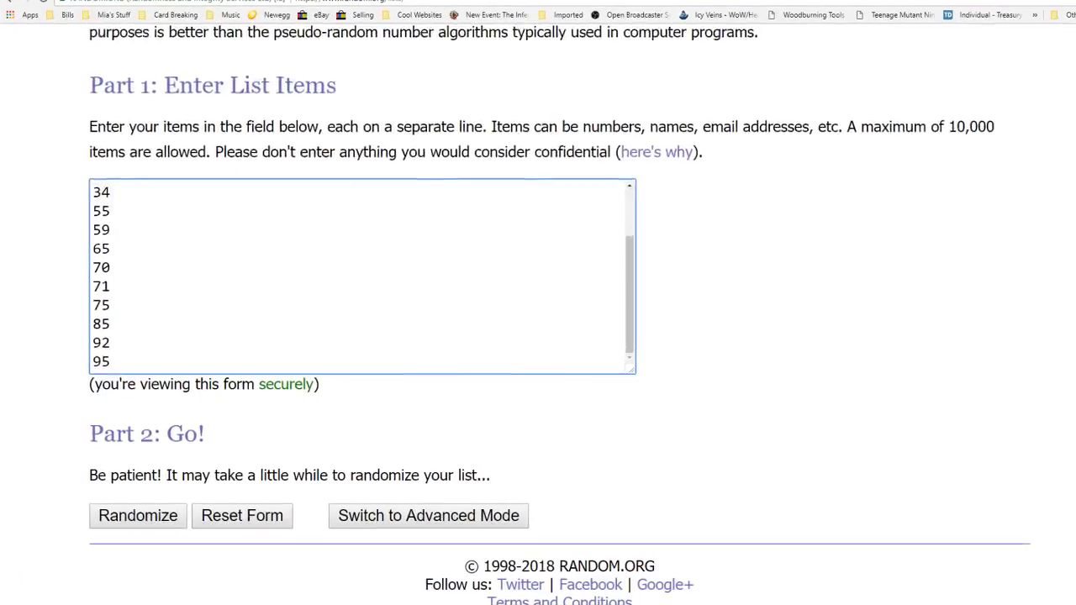
Randomize the number list five times in a row
{"action": "left_click", "coordinate": [173, 519]}
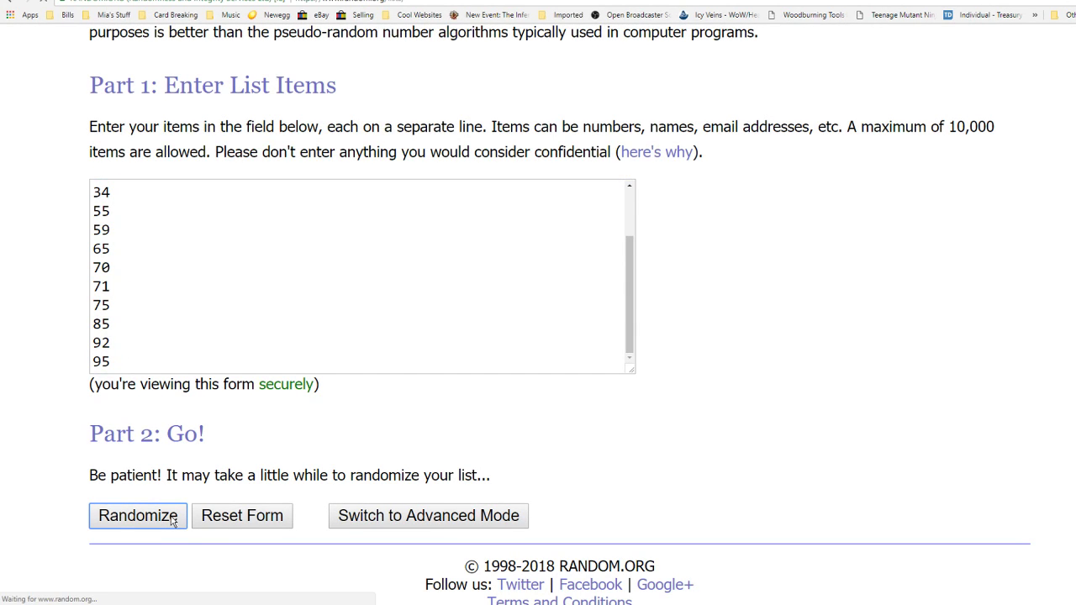
{"action": "scroll", "coordinate": [143, 481], "scroll_direction": "down", "scroll_amount": 3}
{"action": "left_click", "coordinate": [140, 464]}
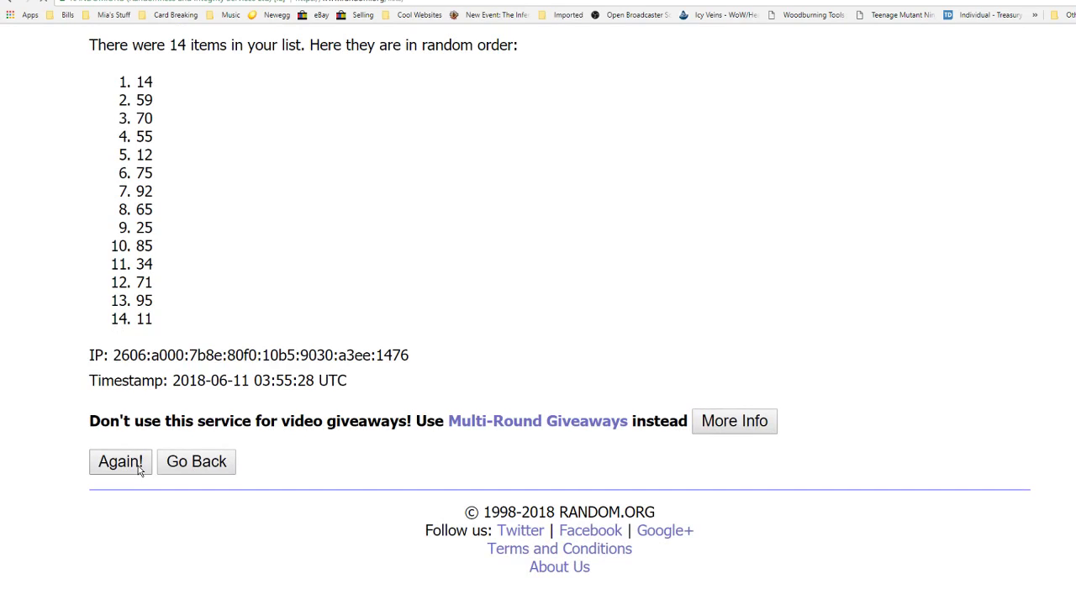
{"action": "scroll", "coordinate": [140, 464], "scroll_direction": "down", "scroll_amount": 3}
{"action": "left_click", "coordinate": [132, 469]}
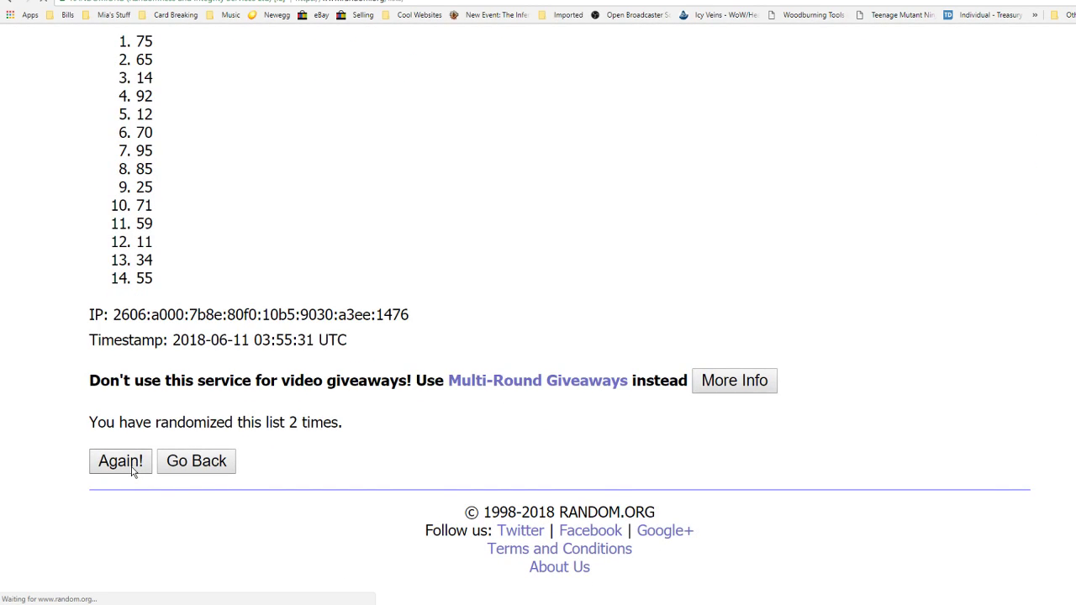
{"action": "scroll", "coordinate": [128, 466], "scroll_direction": "down", "scroll_amount": 3}
{"action": "left_click", "coordinate": [127, 464]}
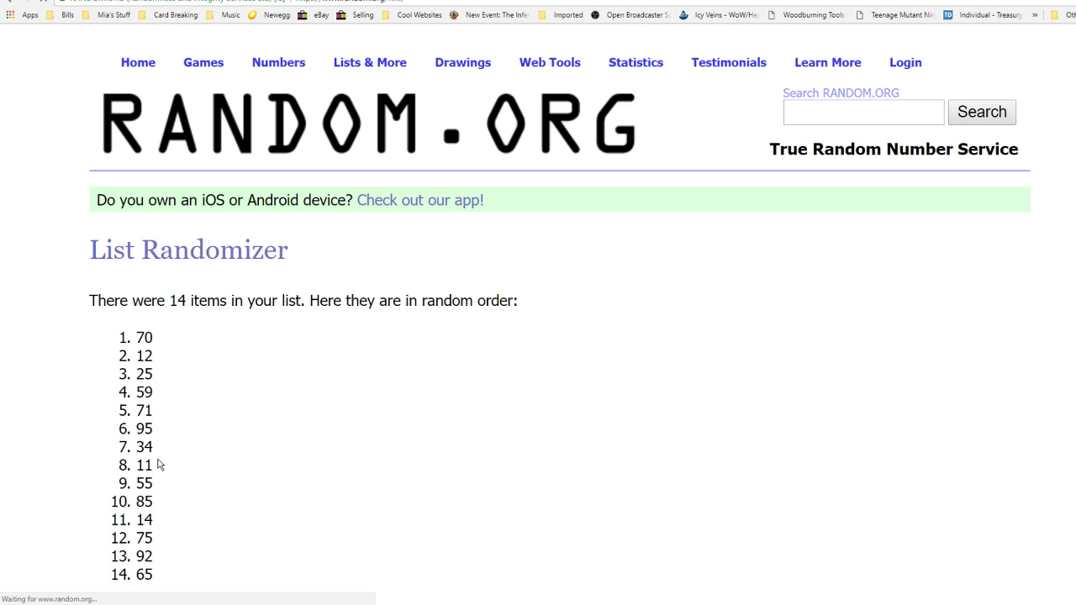
{"action": "scroll", "coordinate": [156, 465], "scroll_direction": "down", "scroll_amount": 3}
{"action": "left_click", "coordinate": [139, 463]}
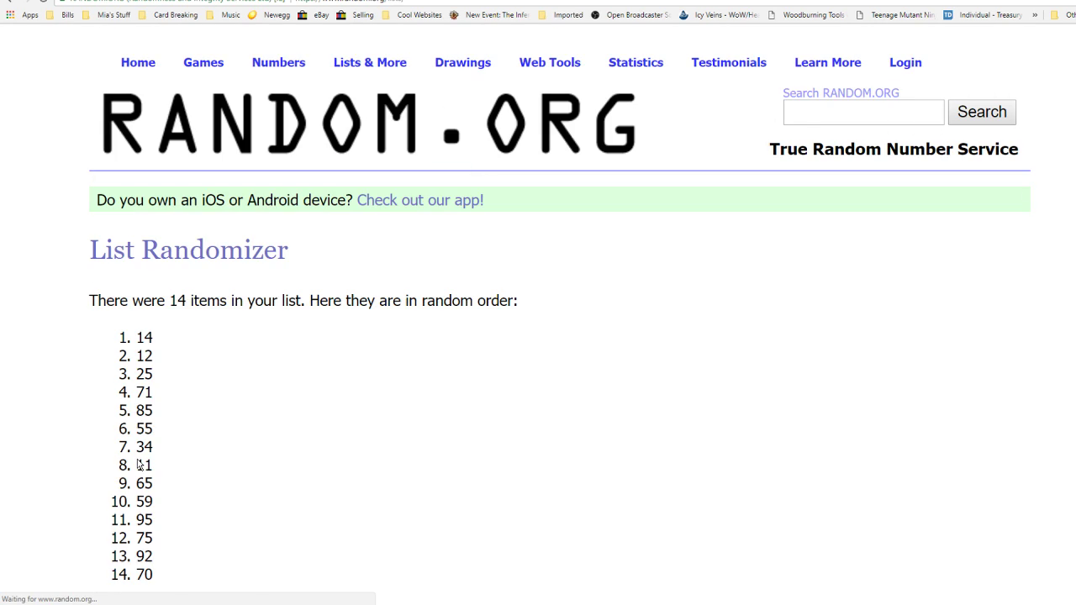
{"action": "scroll", "coordinate": [140, 464], "scroll_direction": "down", "scroll_amount": 3}
Highlight the top two shuffled numbers, 14 and 12
{"action": "left_click_drag", "start_coordinate": [204, 422], "coordinate": [345, 423]}
{"action": "scroll", "coordinate": [344, 440], "scroll_direction": "up", "scroll_amount": 3}
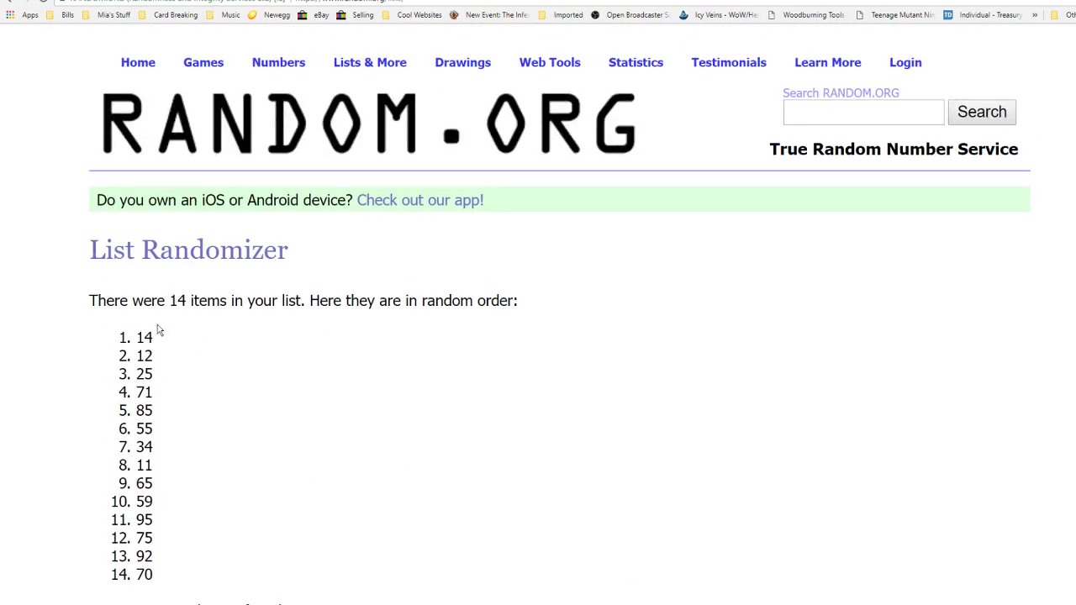
{"action": "left_click_drag", "start_coordinate": [139, 336], "coordinate": [162, 356]}
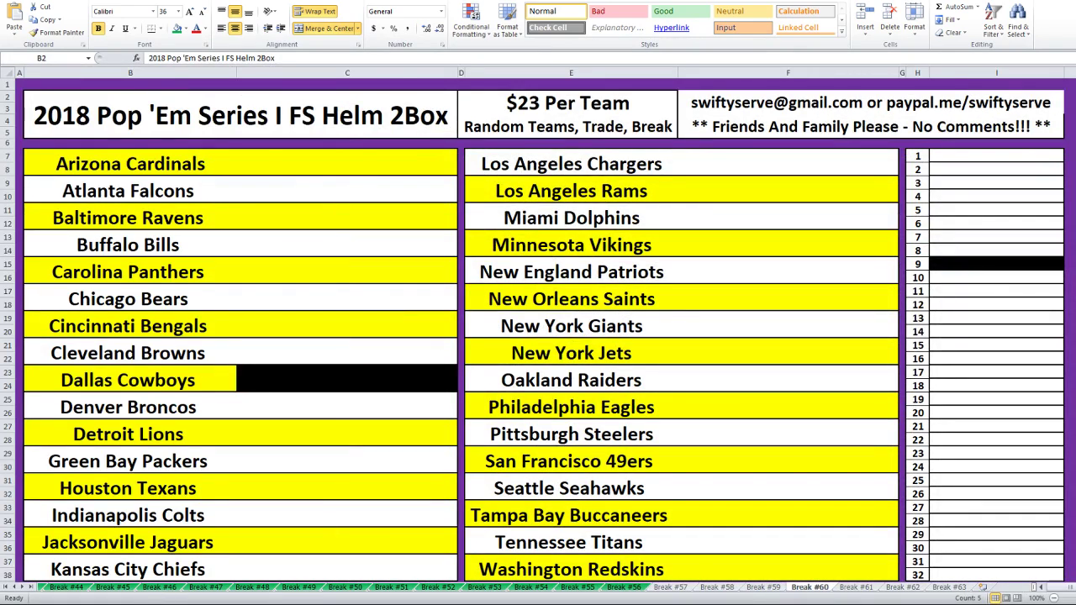
Delete the 12 and 14 lines from the Notepad list and select Excel cell I7
{"action": "key", "text": "alt+Tab"}
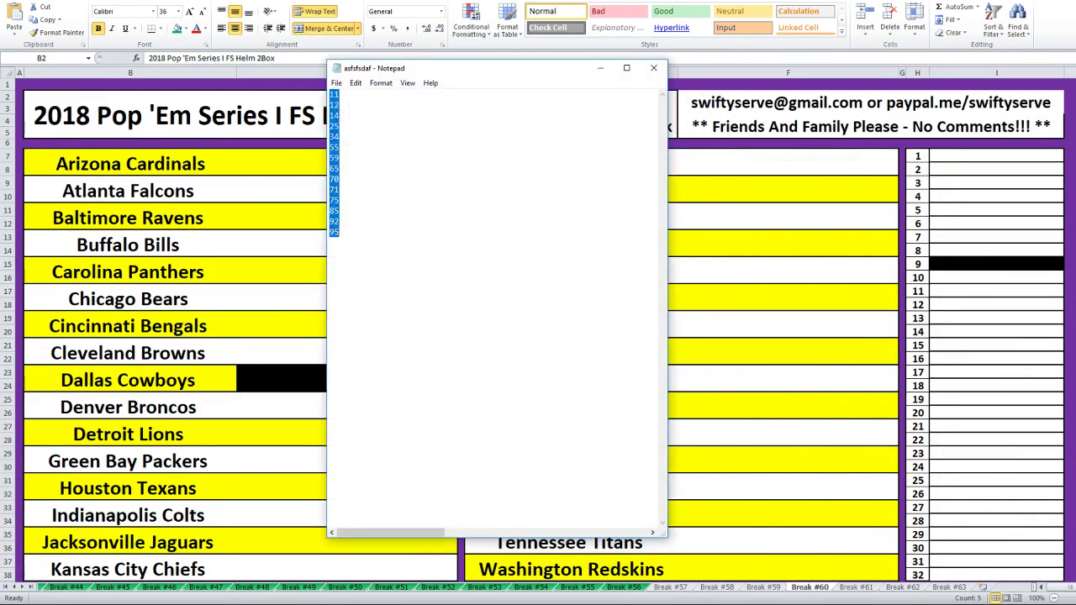
{"action": "left_click", "coordinate": [389, 113]}
{"action": "mouse_move", "coordinate": [345, 112]}
{"action": "left_mouse_down"}
{"action": "mouse_move", "coordinate": [331, 114]}
{"action": "mouse_move", "coordinate": [330, 100]}
{"action": "left_mouse_up"}
{"action": "key", "text": "Delete"}
{"action": "key", "text": "Delete"}
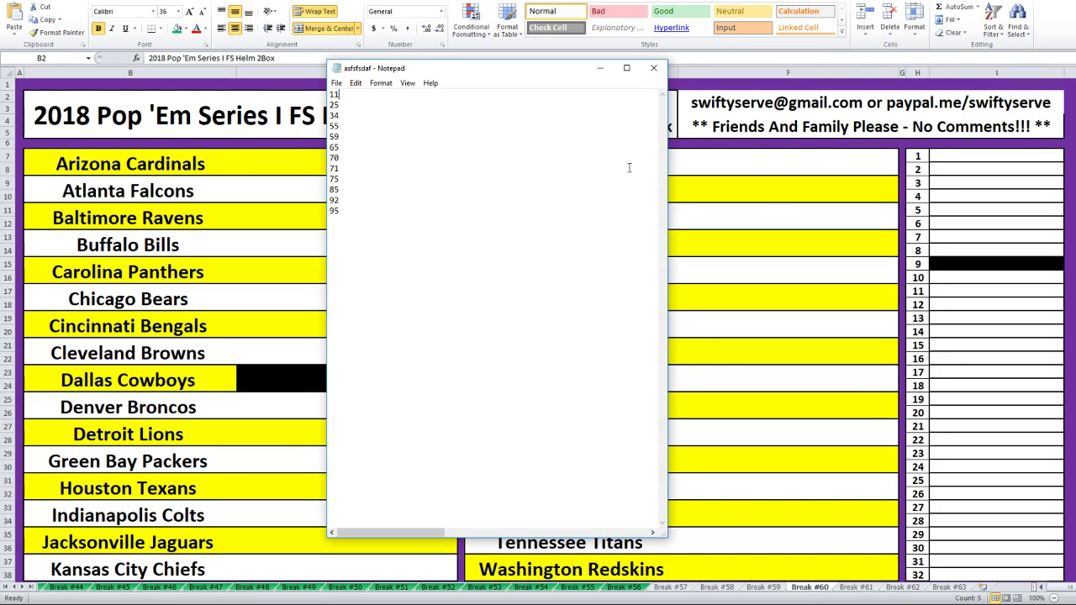
{"action": "key", "text": "alt+Tab"}
{"action": "left_click", "coordinate": [979, 157]}
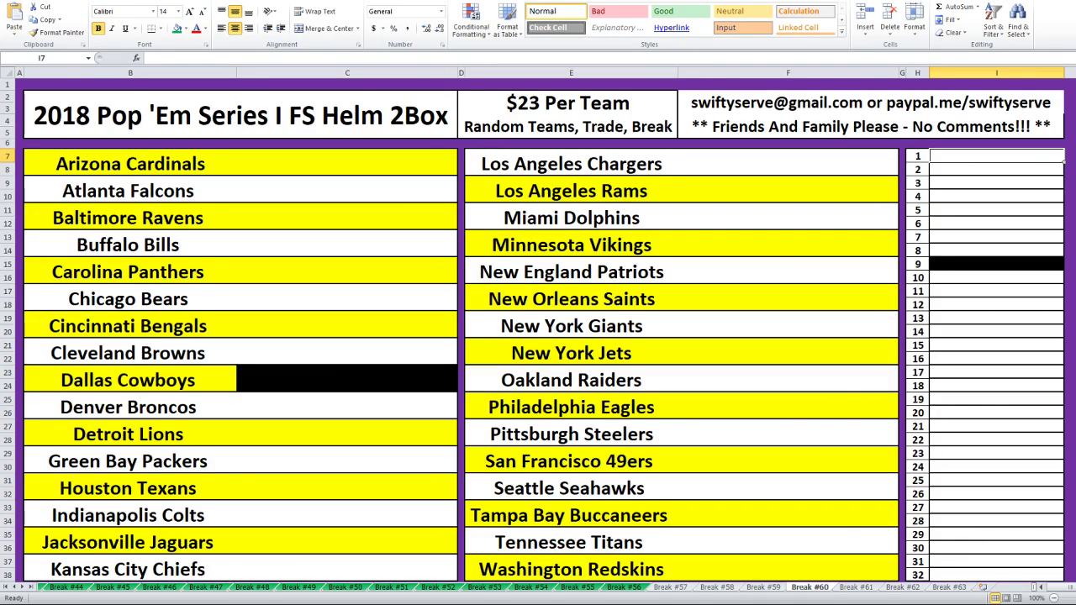
{"action": "key", "text": "alt+Tab"}
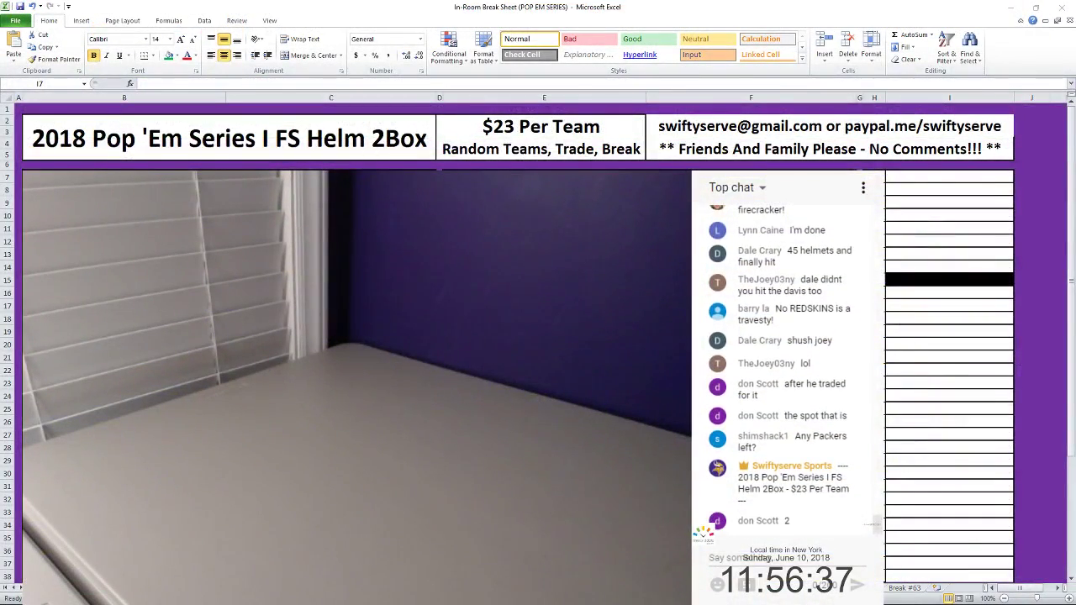
Enter the first buyer's name in both I7 and I8, correcting the typos
{"action": "left_click", "coordinate": [997, 180]}
{"action": "type", "text": "DO"}
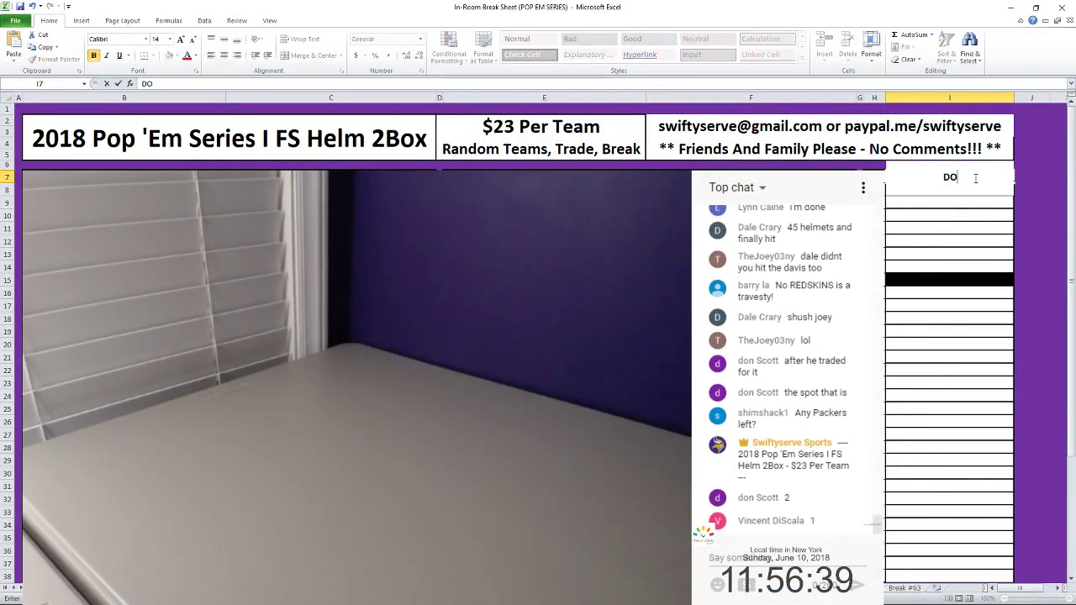
{"action": "type", "text": "N SC"}
{"action": "key", "text": "BackSpace"}
{"action": "key", "text": "BackSpace"}
{"action": "key", "text": "BackSpace"}
{"action": "key", "text": "BackSpace"}
{"action": "key", "text": "BackSpace"}
{"action": "key", "text": "BackSpace"}
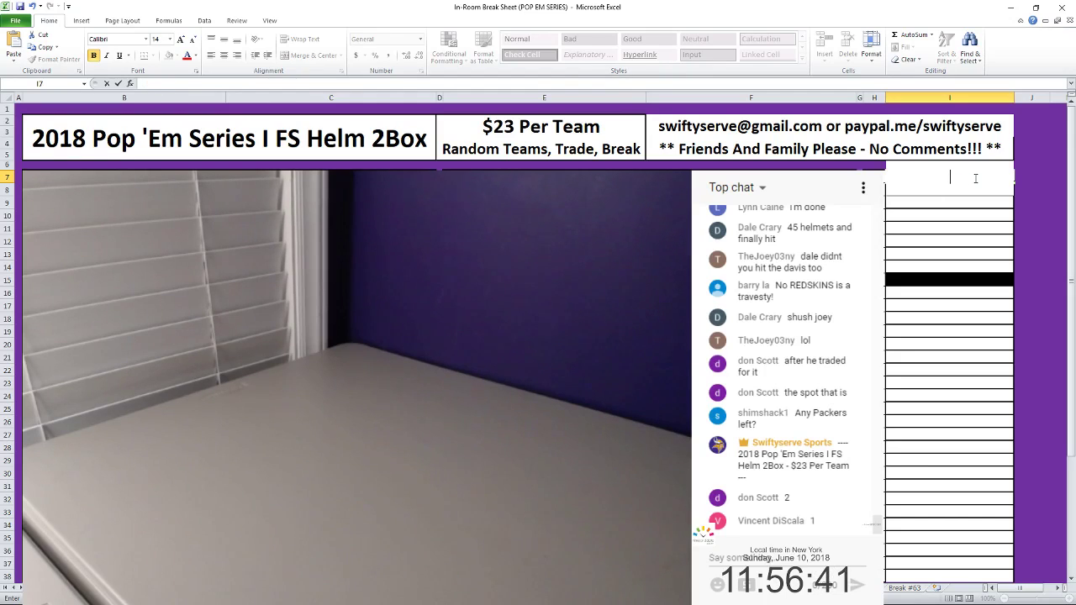
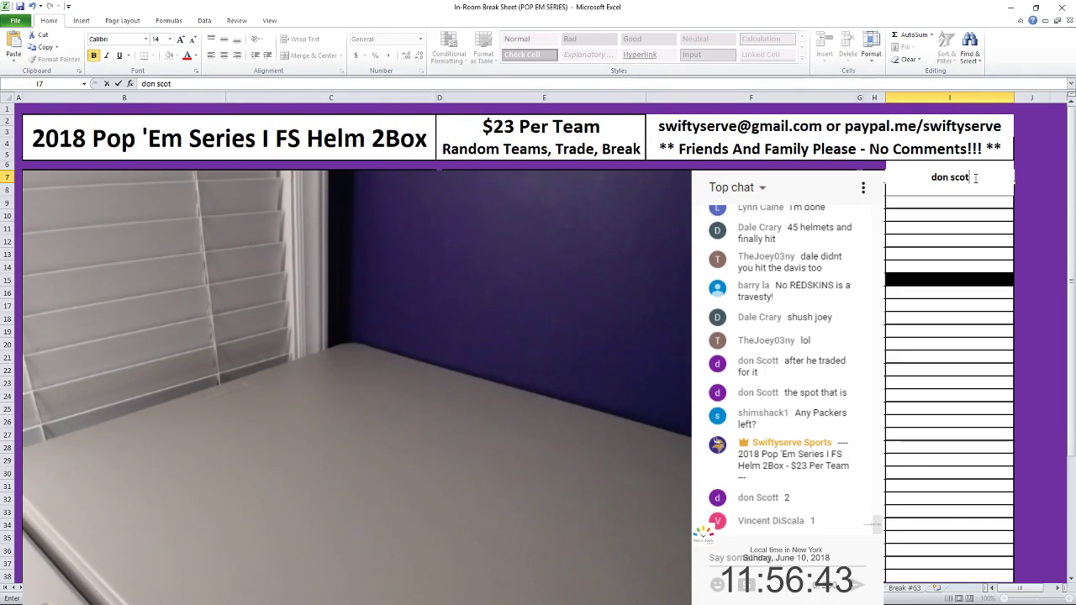
{"action": "key", "text": "Return"}
{"action": "type", "text": "don"}
{"action": "key", "text": "Return"}
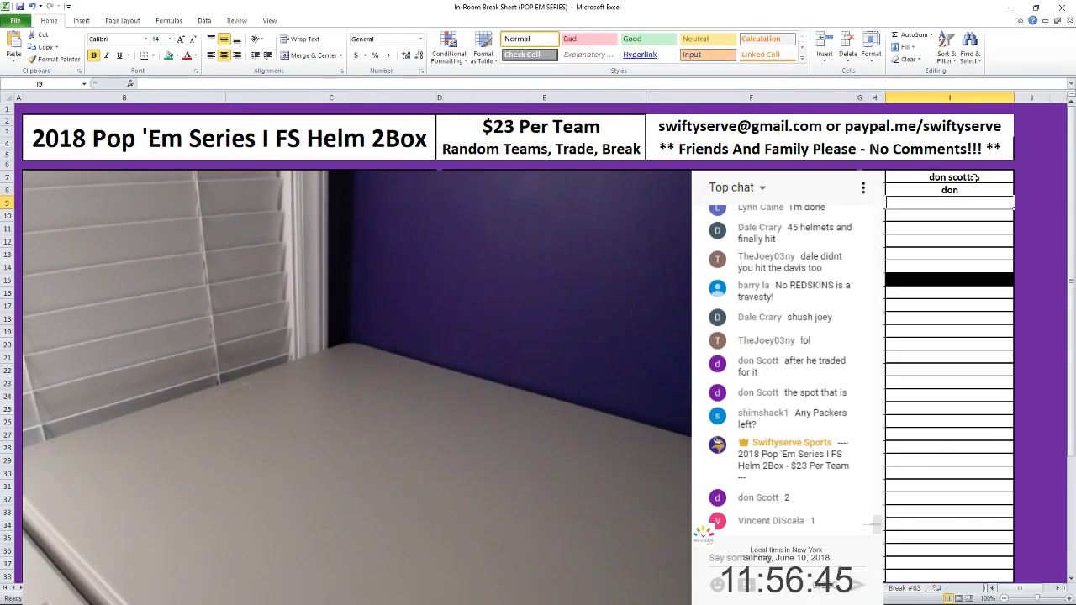
{"action": "key", "text": "Up"}
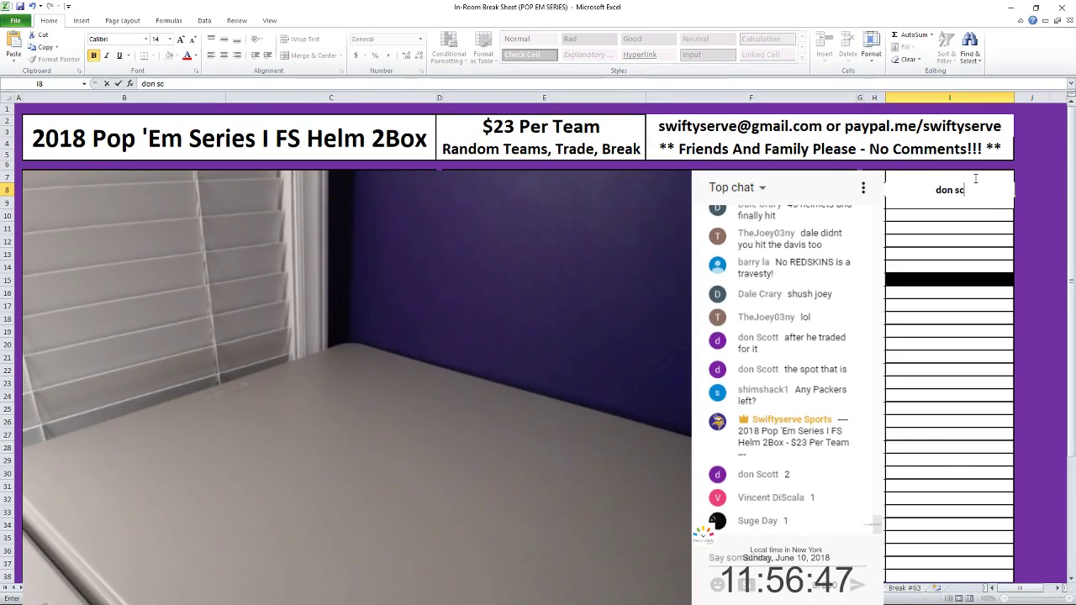
{"action": "key", "text": "Return"}
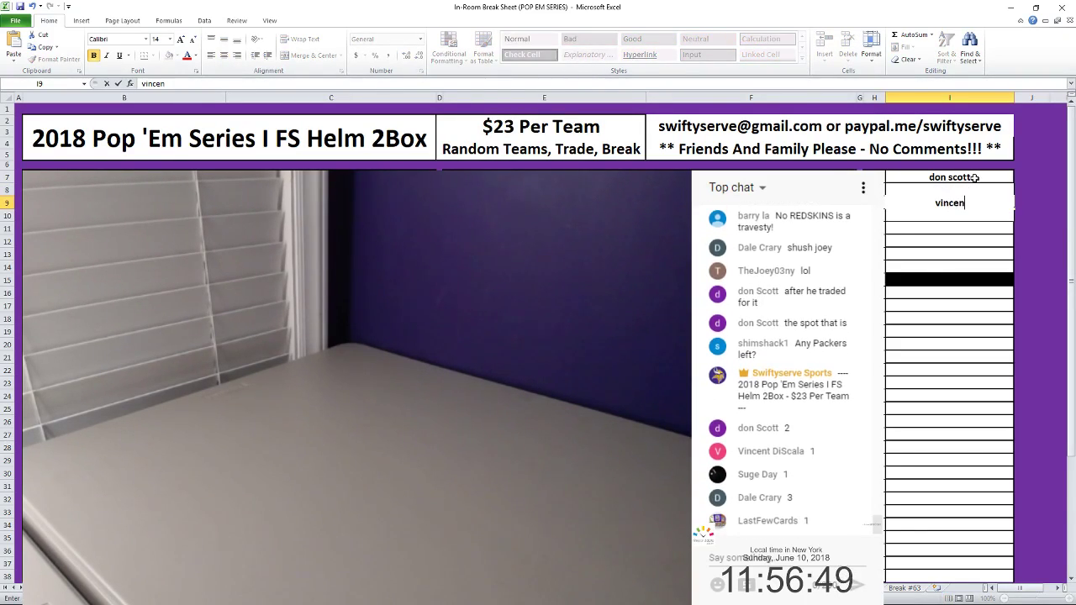
Enter the next two buyer names in I9 and I10
{"action": "key", "text": "Return"}
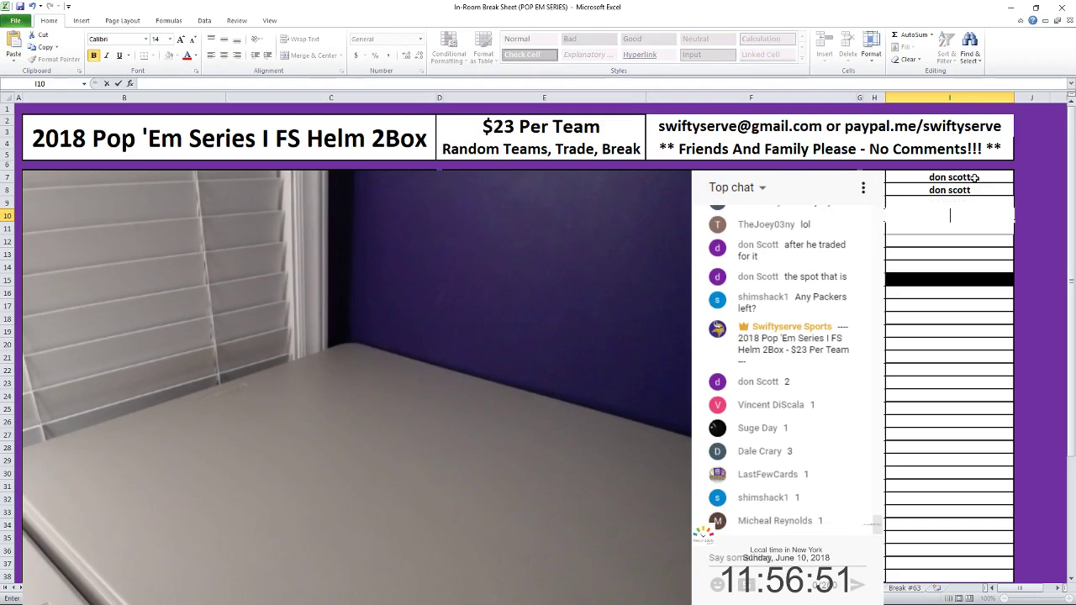
{"action": "key", "text": "Up"}
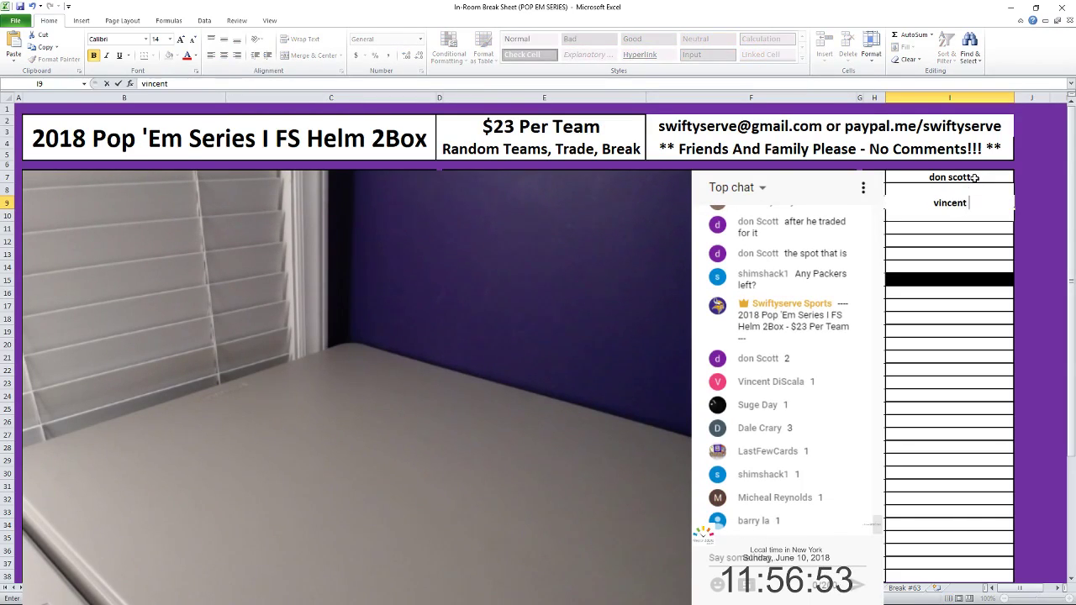
{"action": "key", "text": "Return"}
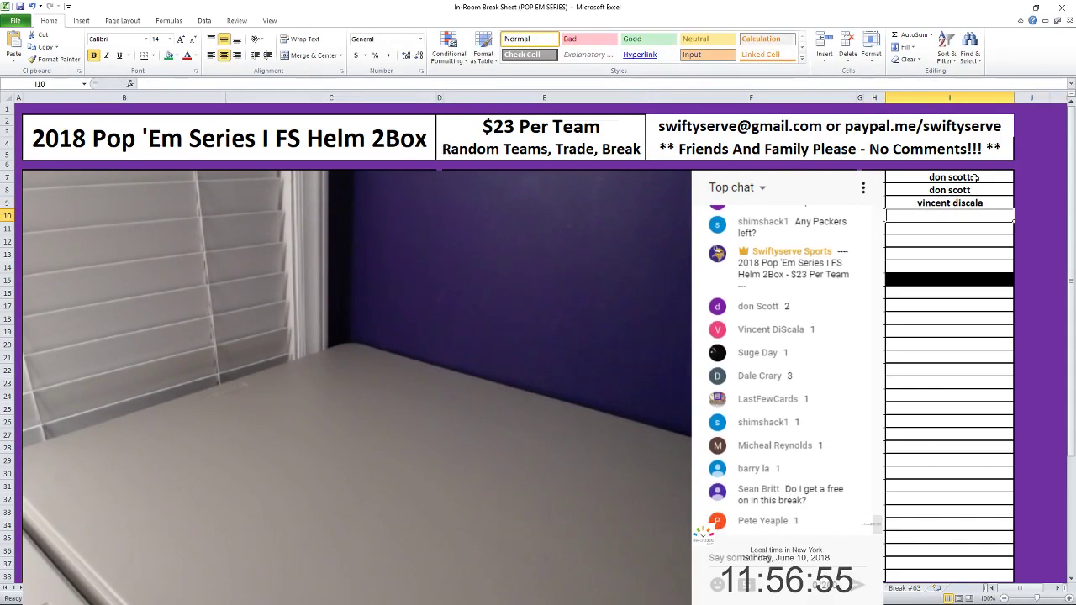
{"action": "key", "text": "Return"}
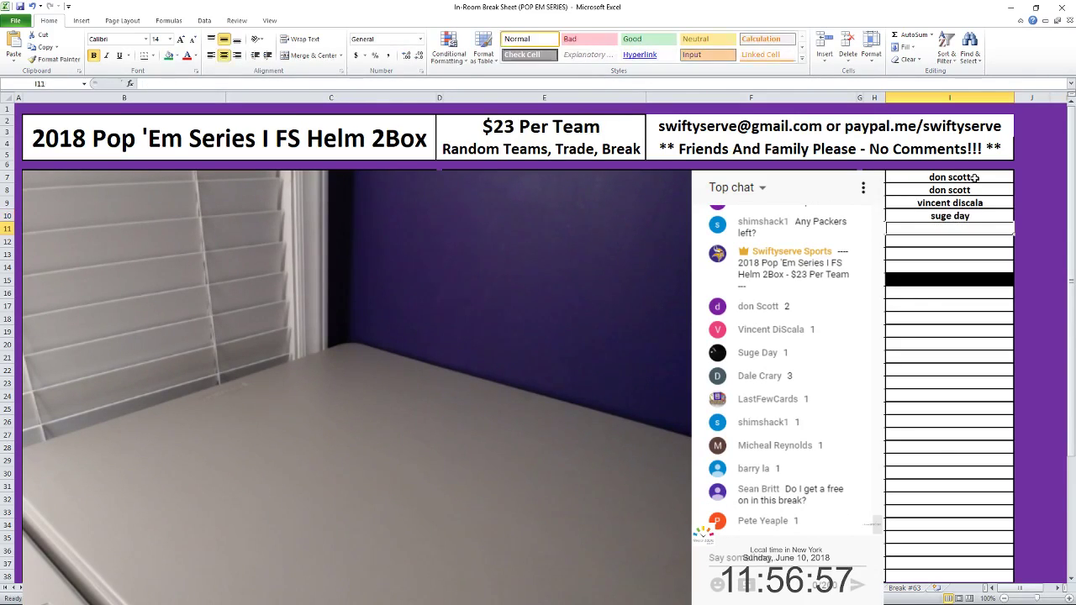
Enter the buyer for I11 and clear the misplaced duplicate entries further down
{"action": "key", "text": "Return"}
{"action": "key", "text": "Return"}
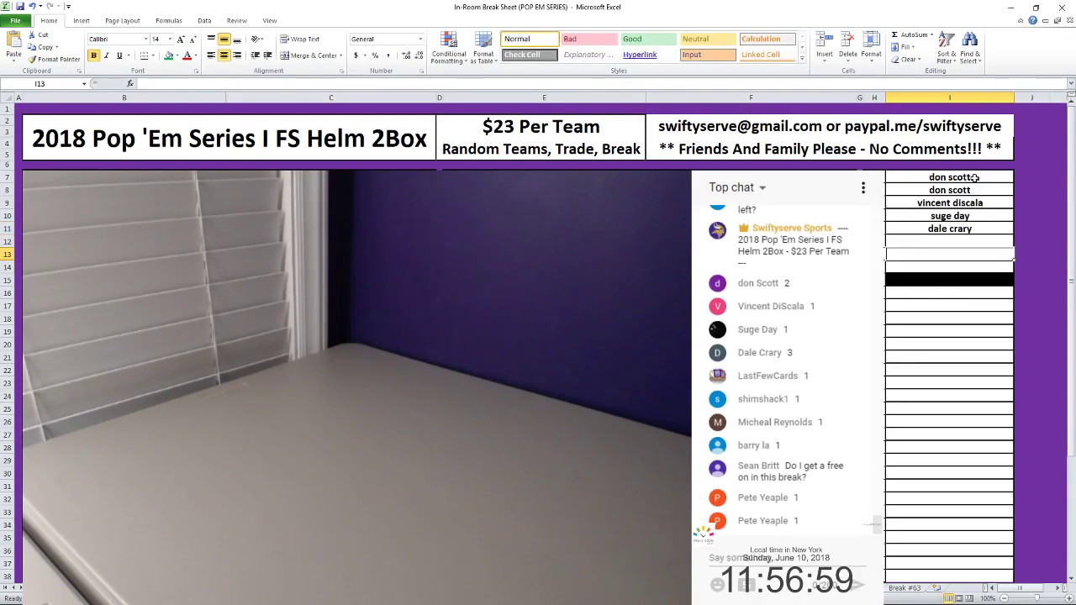
{"action": "key", "text": "Return"}
{"action": "key", "text": "Return"}
{"action": "key", "text": "Return"}
{"action": "key", "text": "Return"}
{"action": "key", "text": "Return"}
{"action": "key", "text": "Return"}
{"action": "key", "text": "Return"}
{"action": "key", "text": "Return"}
{"action": "key", "text": "Return"}
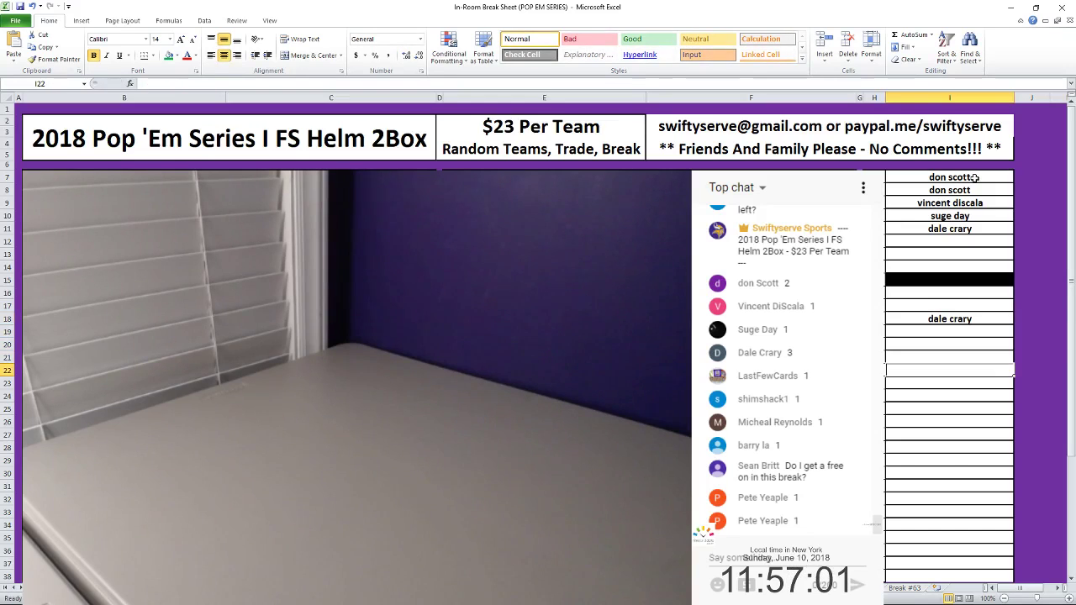
{"action": "key", "text": "Return"}
{"action": "key", "text": "Return"}
{"action": "key", "text": "Return"}
{"action": "key", "text": "Up"}
{"action": "key", "text": "Up"}
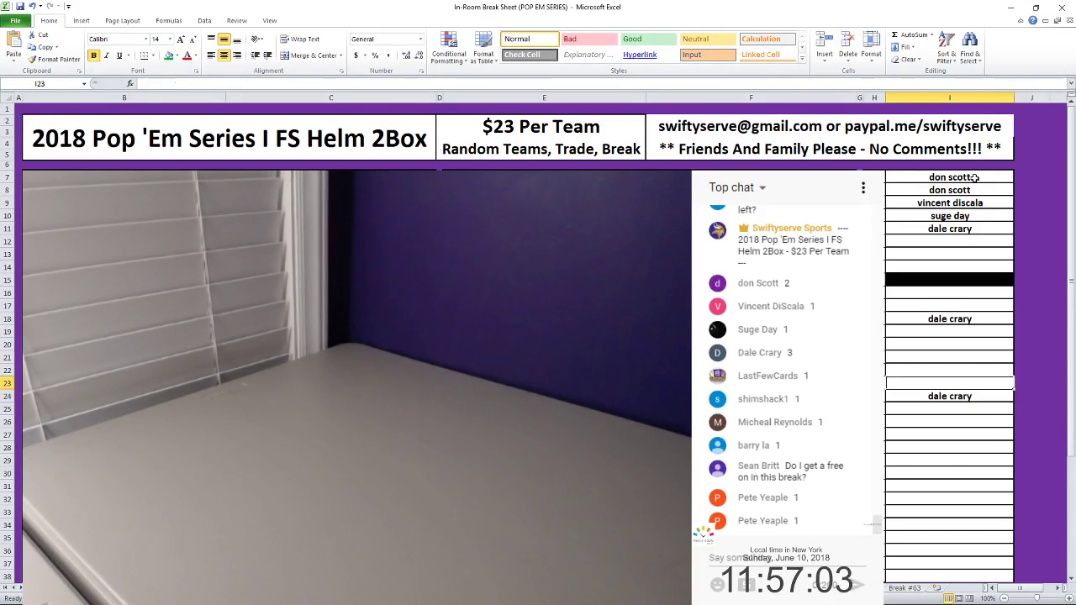
{"action": "key", "text": "Up"}
{"action": "key", "text": "Up"}
{"action": "key", "text": "Up"}
{"action": "key", "text": "Up"}
{"action": "key", "text": "Up"}
{"action": "key", "text": "Up"}
{"action": "key", "text": "Up"}
{"action": "key", "text": "Up"}
{"action": "key", "text": "Up"}
{"action": "key", "text": "Up"}
{"action": "key", "text": "Up"}
{"action": "key", "text": "Up"}
{"action": "key", "text": "Delete"}
{"action": "key", "text": "Down"}
Fill I12 and I13 with the next two buyer handles after clearing the mistaken entries
{"action": "type", "text": "last"}
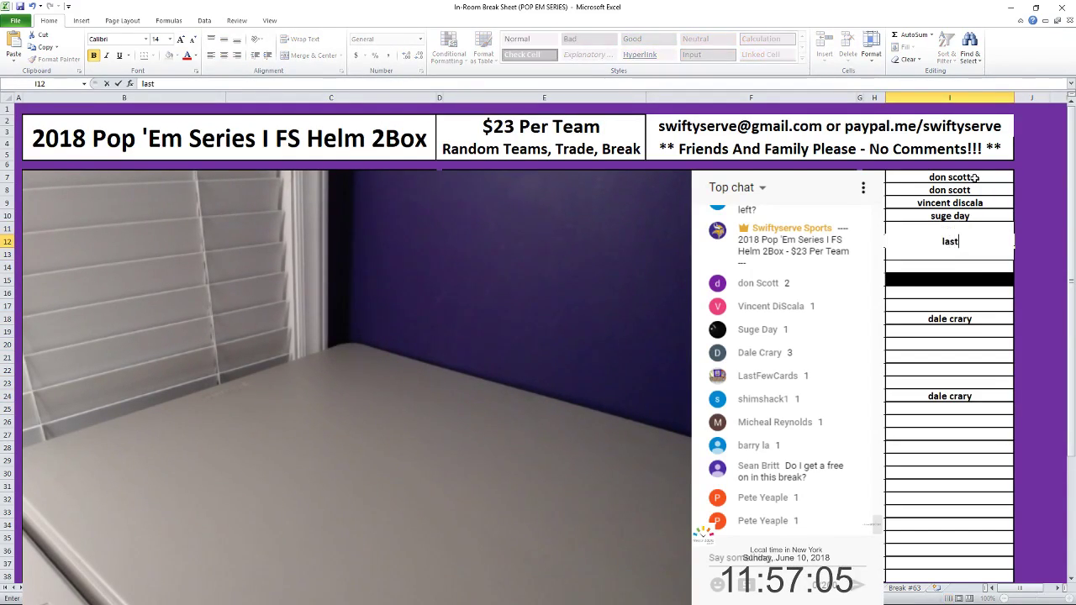
{"action": "type", "text": "fewcards"}
{"action": "key", "text": "Return"}
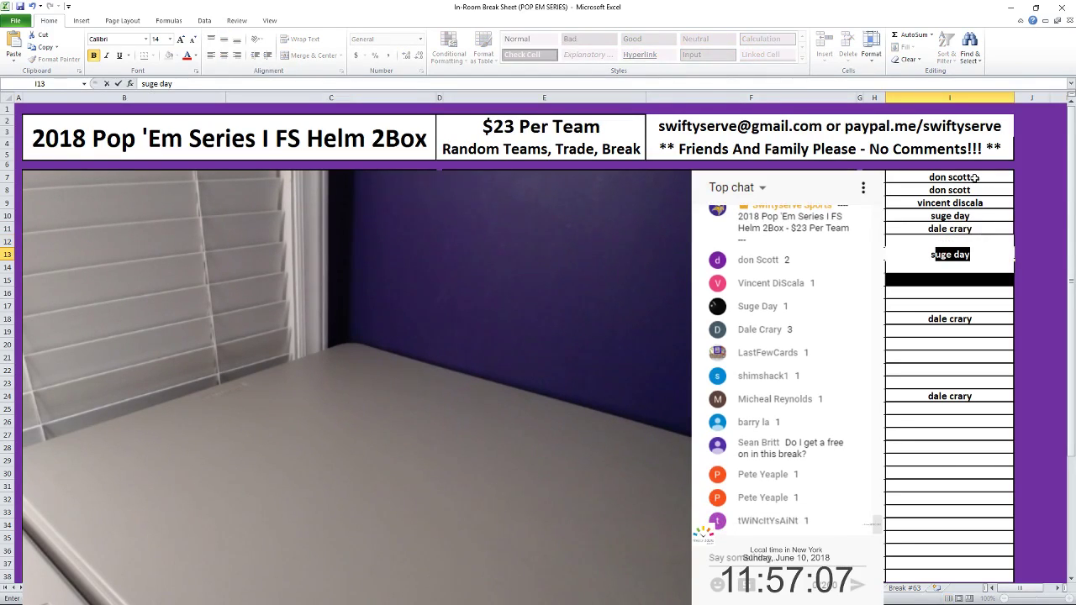
{"action": "key", "text": "Up"}
{"action": "key", "text": "Up"}
{"action": "key", "text": "shift+Down"}
{"action": "key", "text": "shift+Down"}
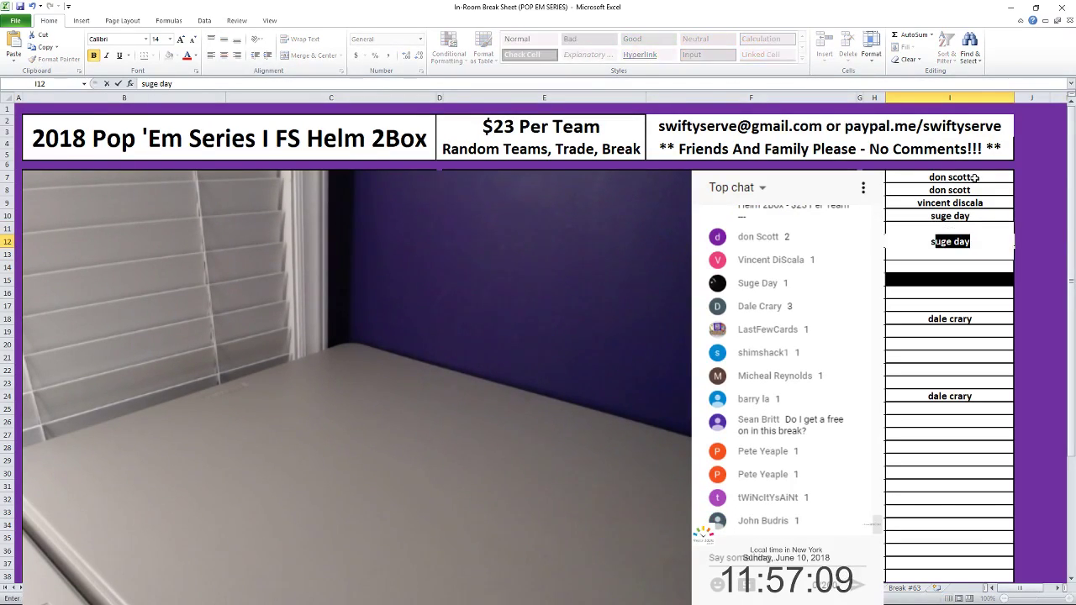
{"action": "key", "text": "Delete"}
{"action": "key", "text": "Down"}
{"action": "type", "text": "lastfewcards"}
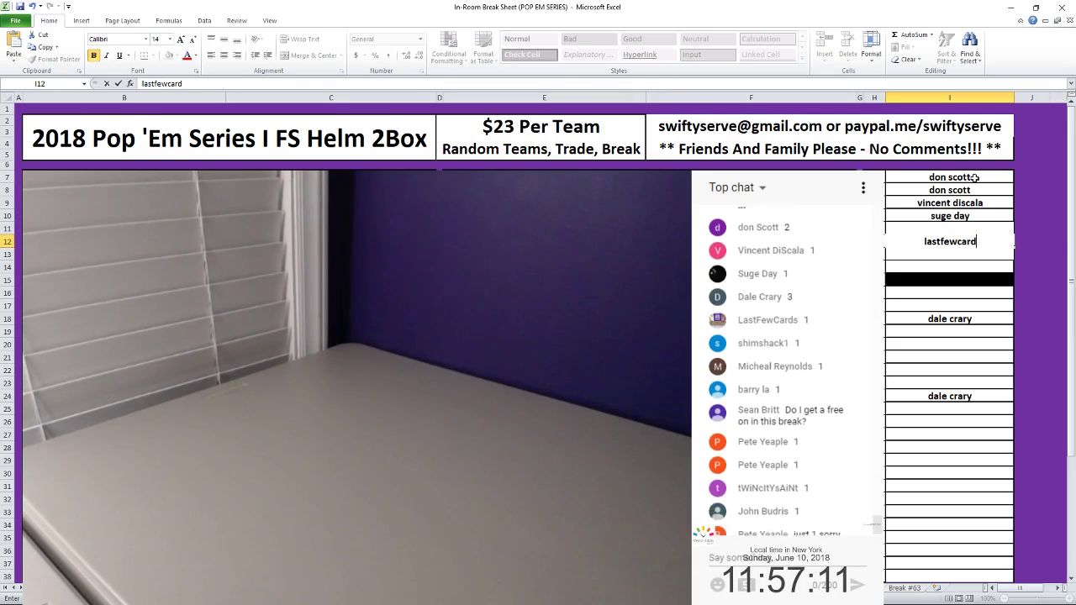
{"action": "key", "text": "Return"}
{"action": "type", "text": "shimshack1"}
{"action": "key", "text": "Return"}
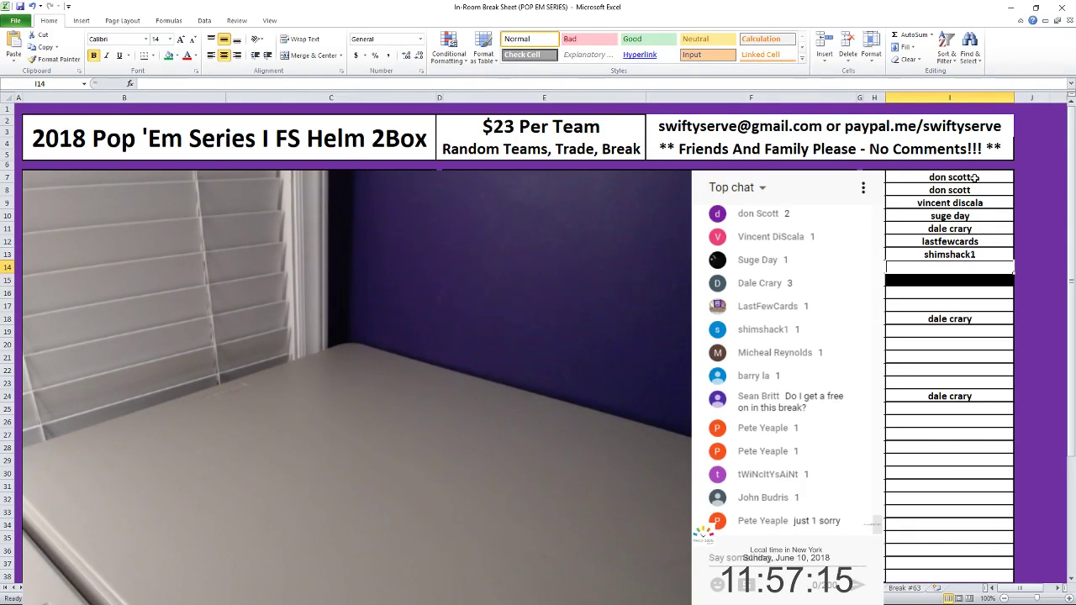
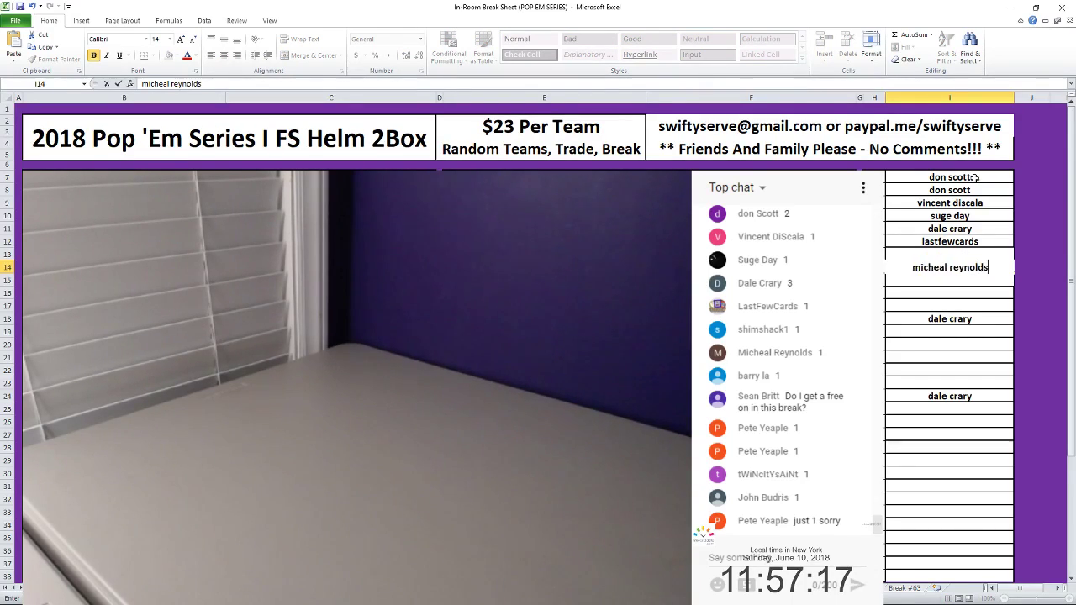
Enter the next three buyer names from I14 down, removing a stray letter
{"action": "key", "text": "Return"}
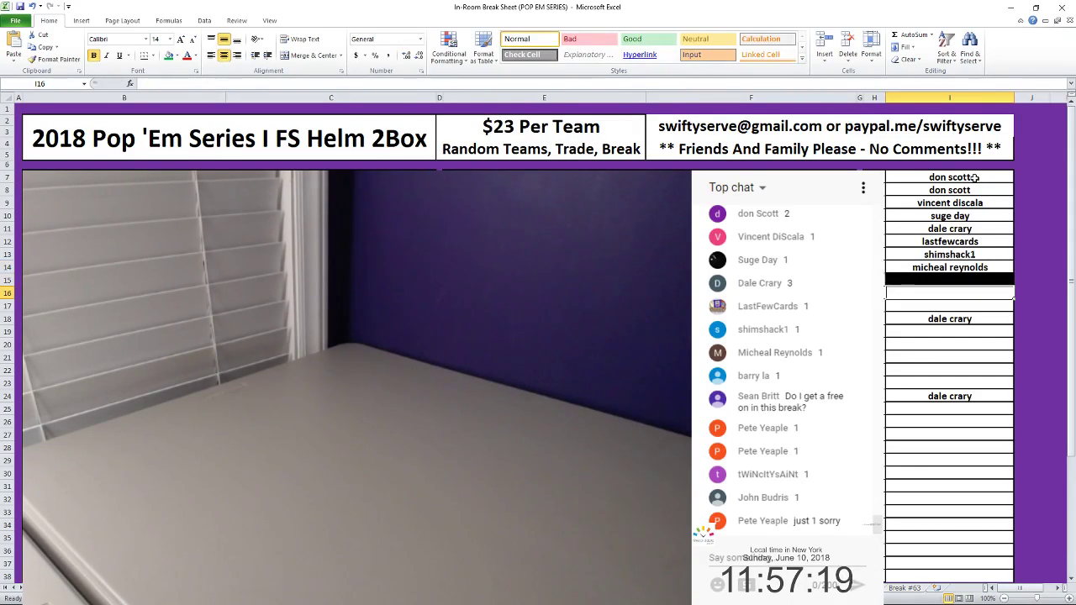
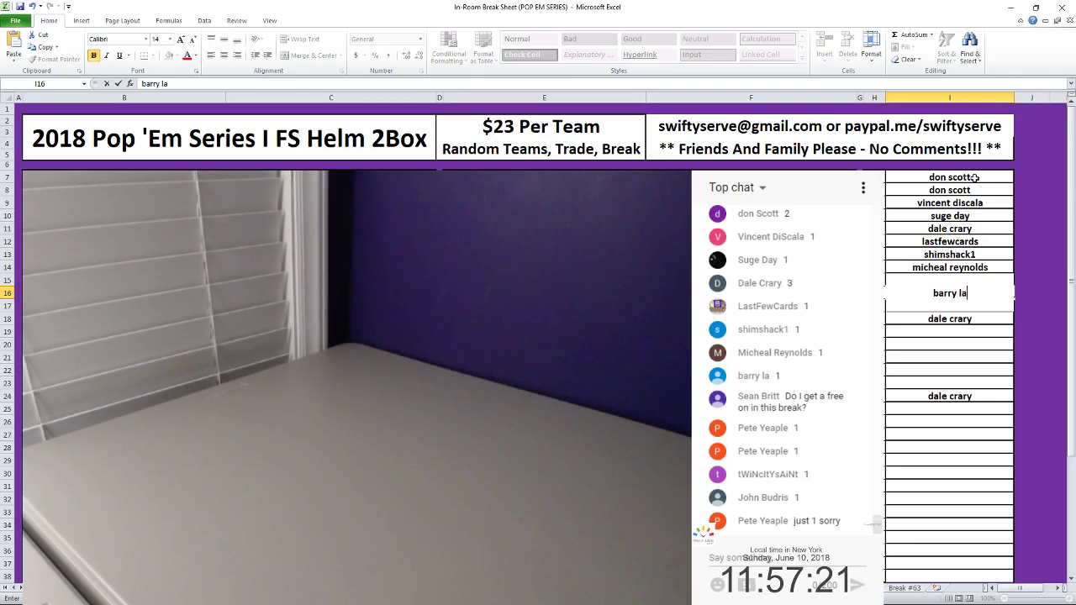
{"action": "key", "text": "Return"}
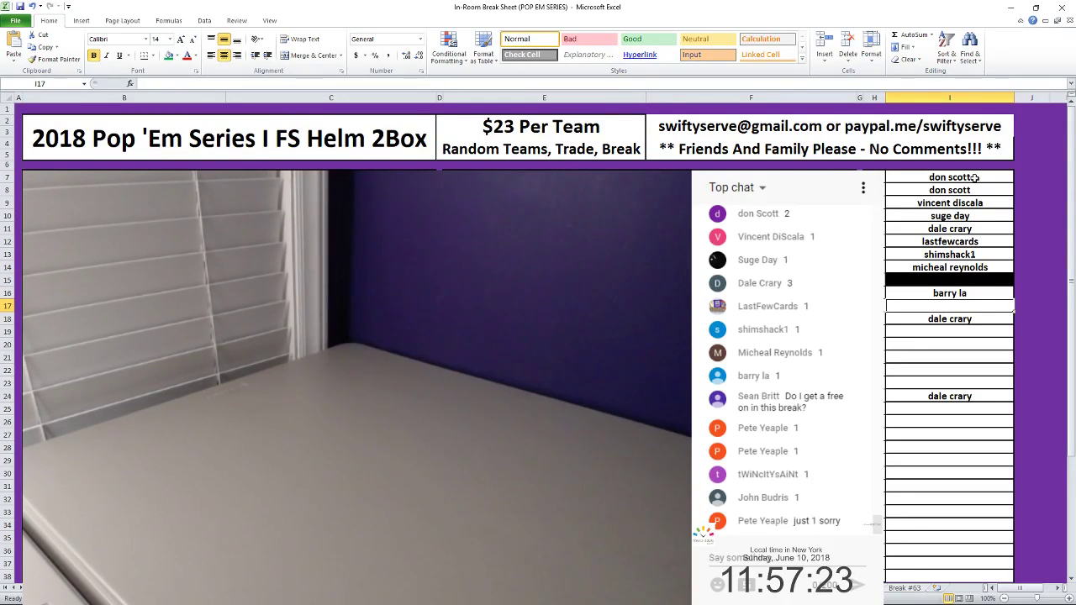
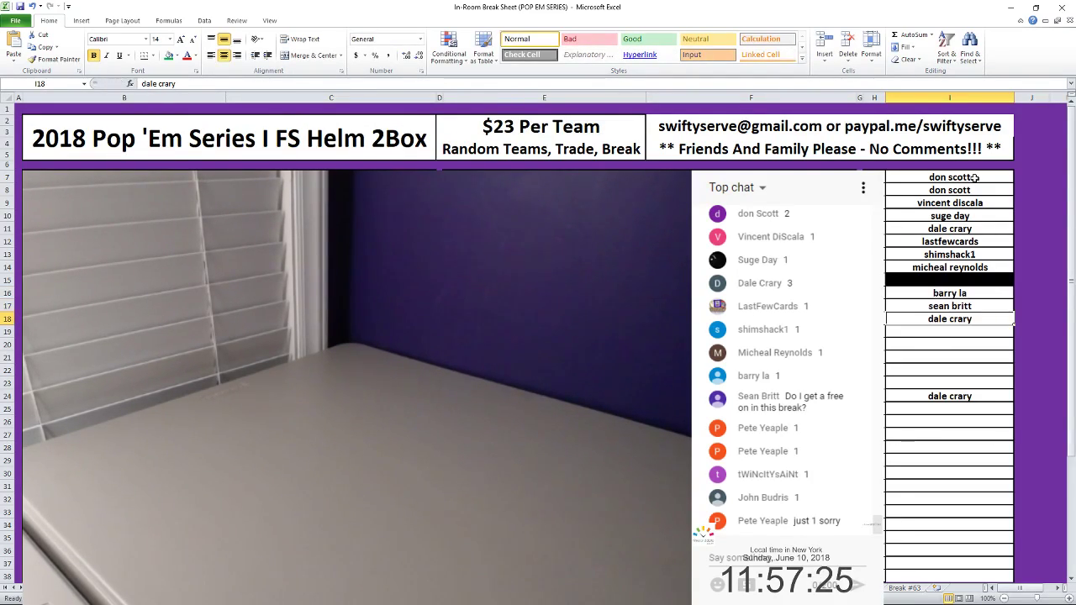
{"action": "key", "text": "Down"}
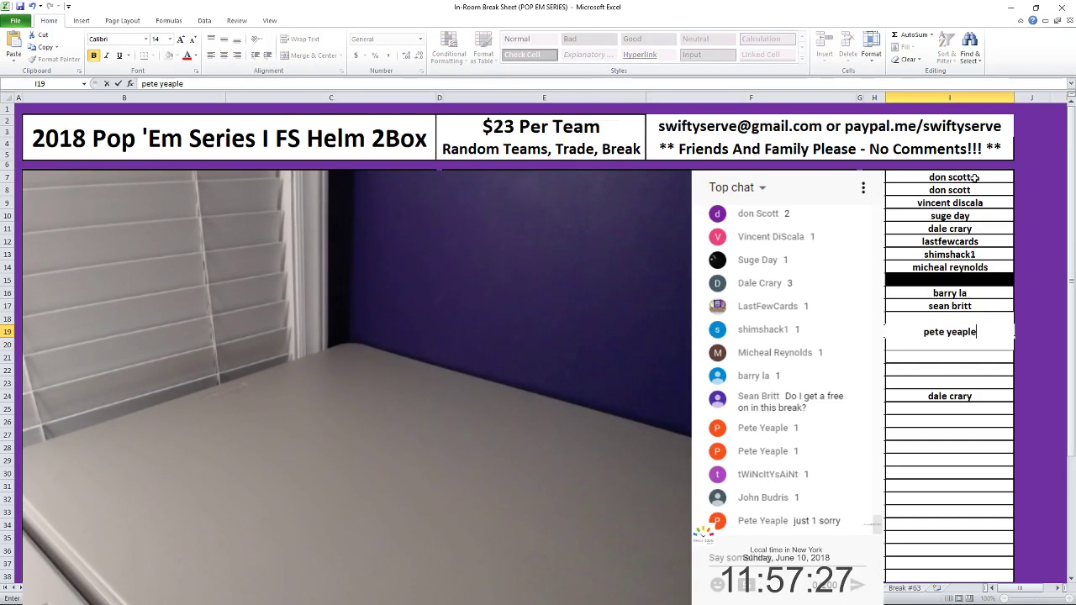
Enter the buyer names for I19, I20 and I21
{"action": "key", "text": "Return"}
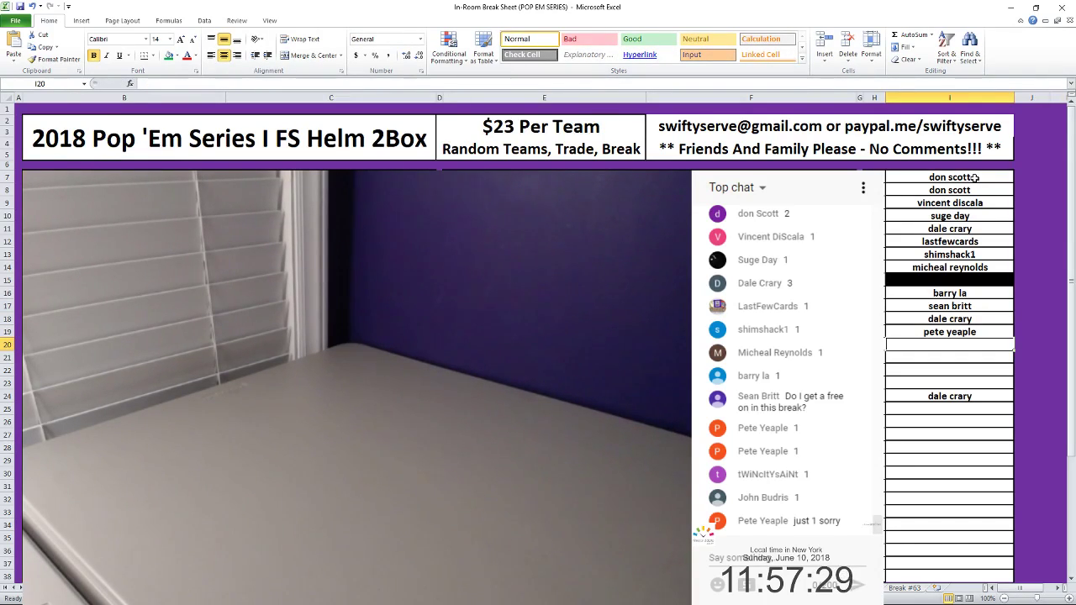
{"action": "type", "text": "twincitysaint"}
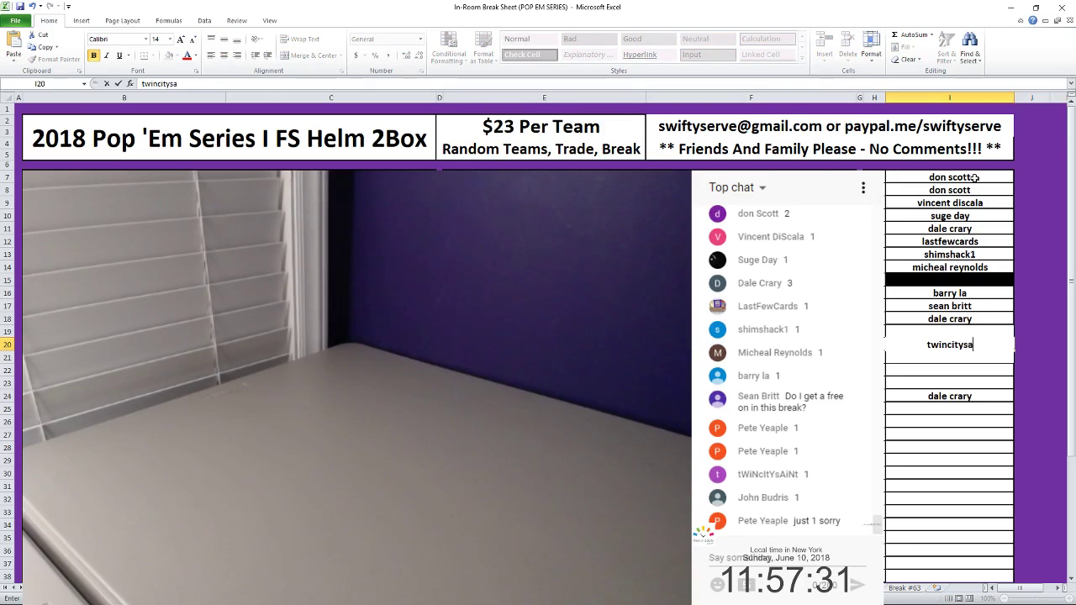
{"action": "key", "text": "Return"}
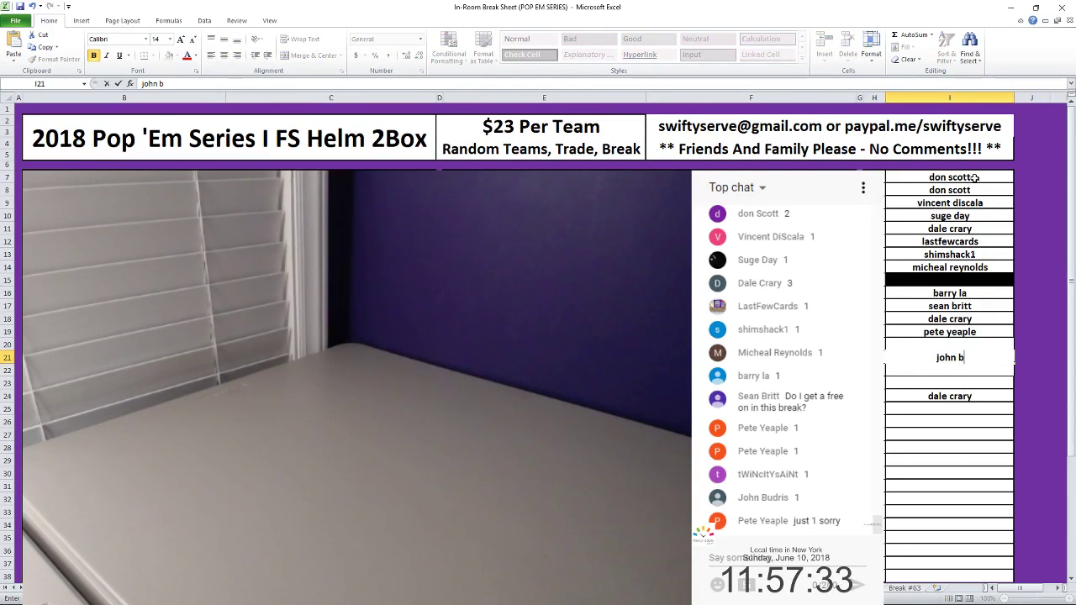
{"action": "key", "text": "Return"}
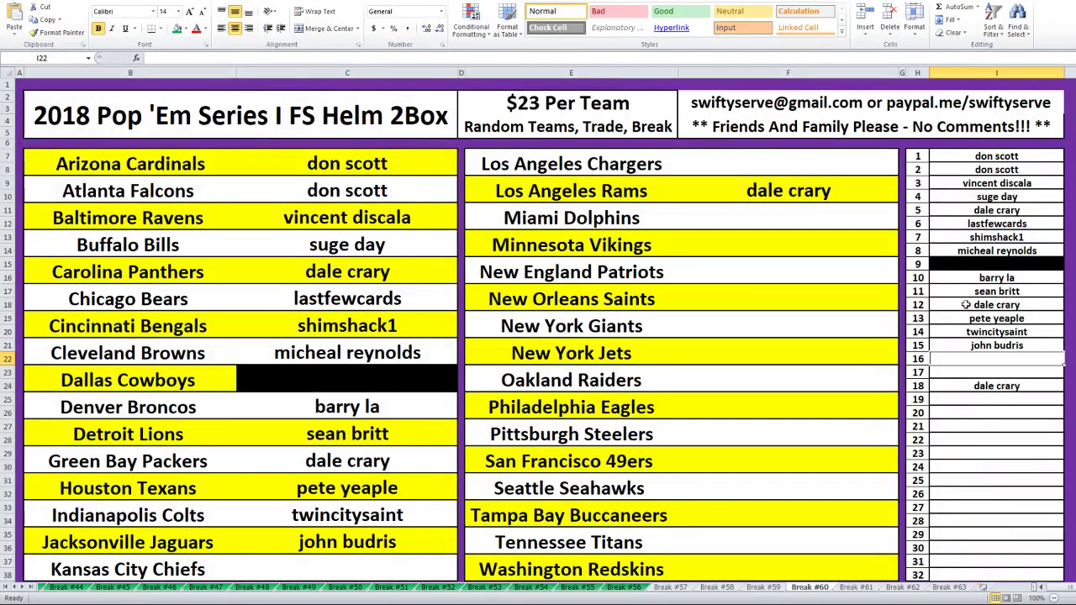
Fill H17:I17 green and enter the buyer's name in the Kansas City Chiefs cell C37
{"action": "left_click_drag", "start_coordinate": [922, 292], "coordinate": [996, 292]}
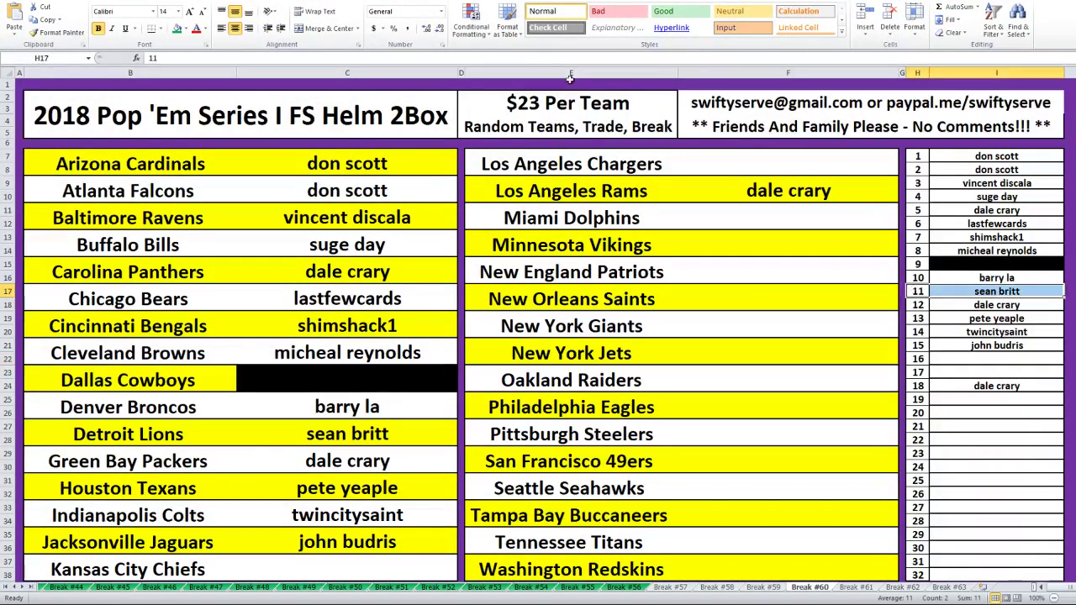
{"action": "left_click", "coordinate": [177, 29]}
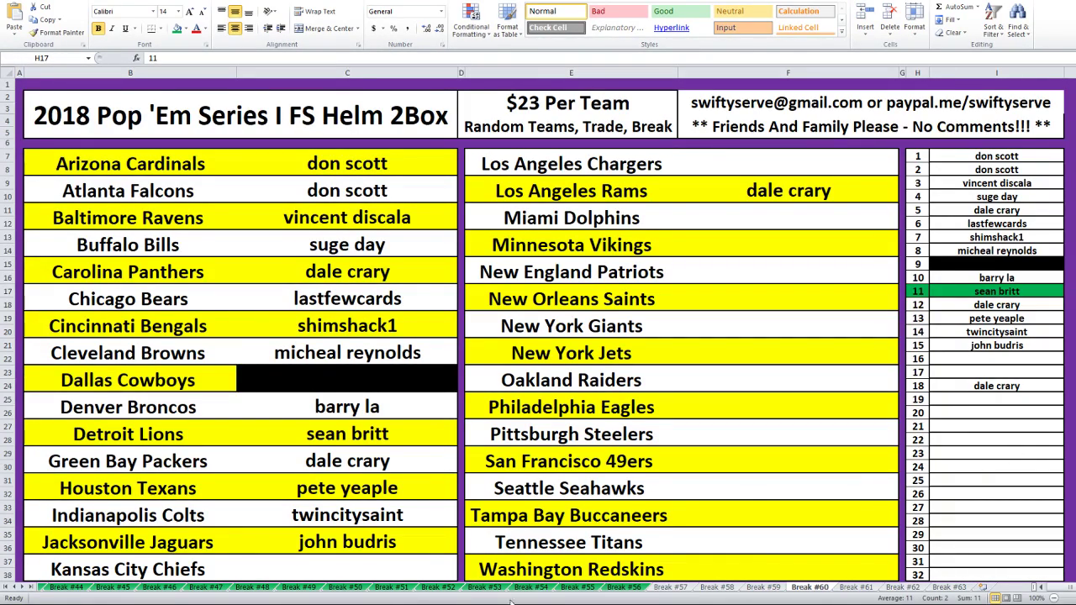
{"action": "left_click", "coordinate": [392, 569]}
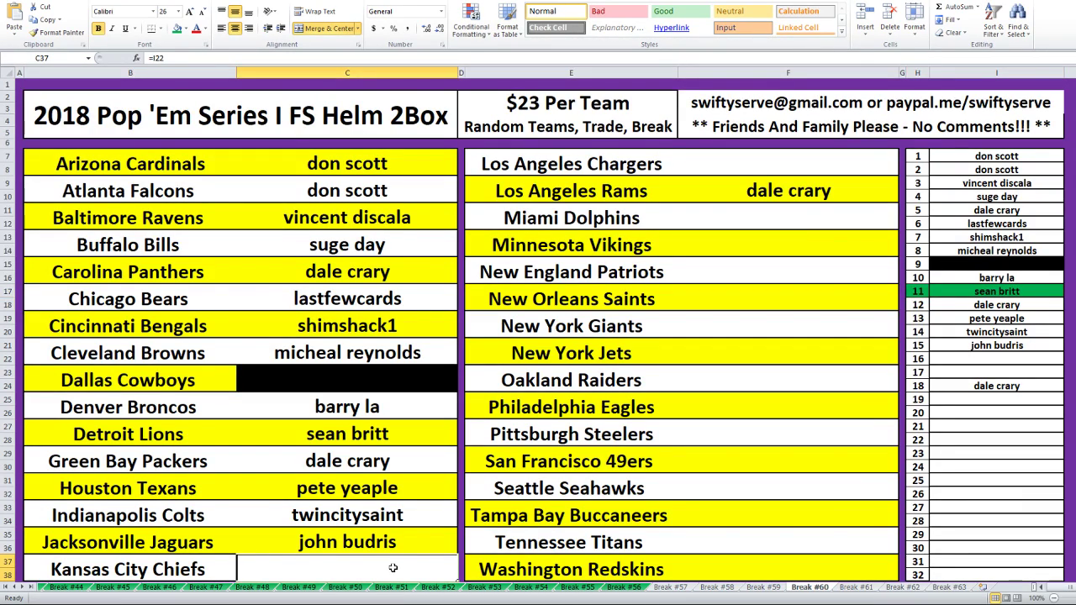
{"action": "key", "text": "Return"}
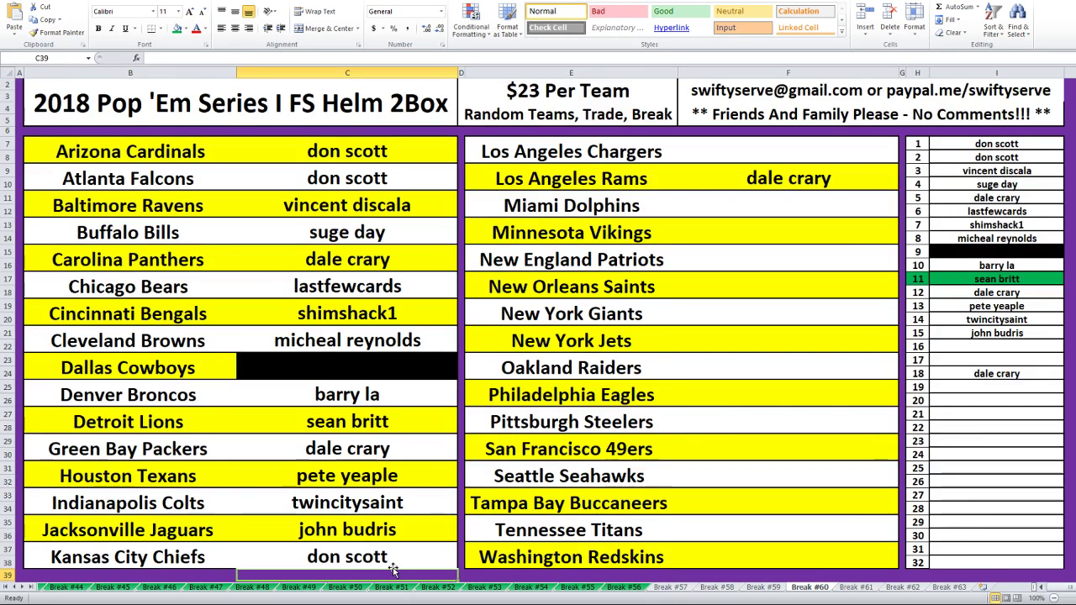
Move the I20 buyer handle down to I31 and enter a different buyer in I20
{"action": "left_click", "coordinate": [980, 333]}
{"action": "left_click", "coordinate": [980, 321]}
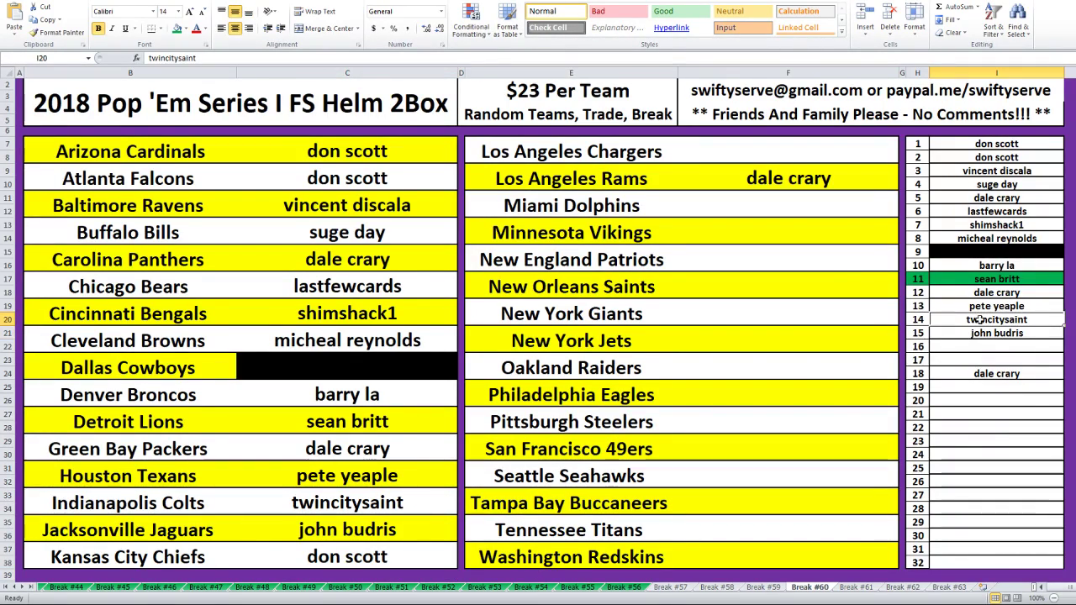
{"action": "key", "text": "Delete"}
{"action": "key", "text": "Return"}
{"action": "key", "text": "Down"}
{"action": "key", "text": "Down"}
{"action": "key", "text": "Down"}
{"action": "key", "text": "Down"}
{"action": "key", "text": "Down"}
{"action": "key", "text": "Down"}
{"action": "key", "text": "Down"}
{"action": "key", "text": "Down"}
{"action": "key", "text": "Down"}
{"action": "key", "text": "Down"}
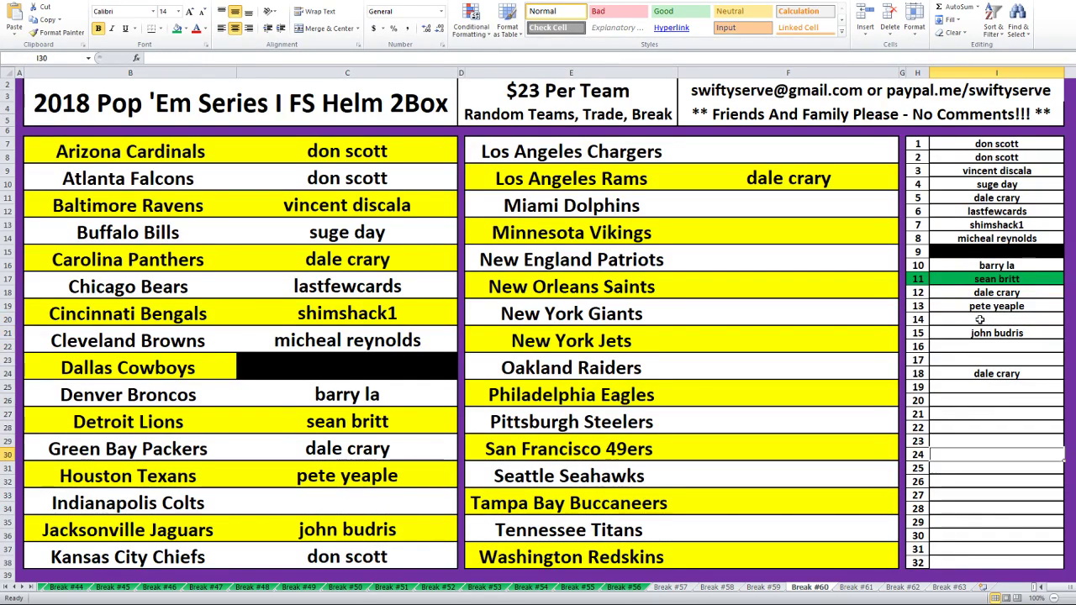
{"action": "type", "text": "twincity sain"}
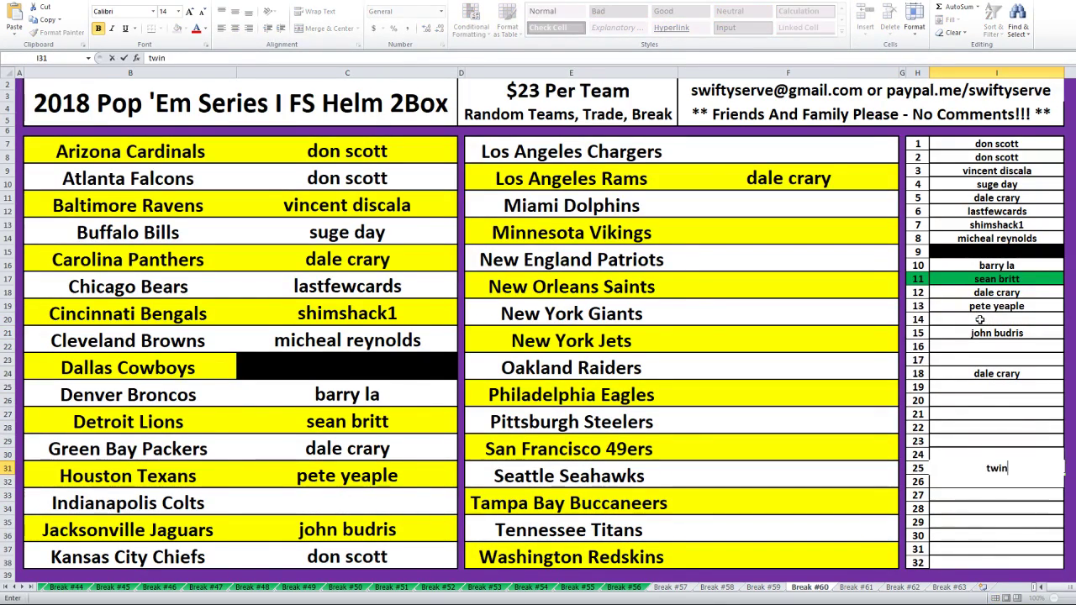
{"action": "key", "text": "BackSpace"}
{"action": "key", "text": "BackSpace"}
{"action": "key", "text": "BackSpace"}
{"action": "key", "text": "BackSpace"}
{"action": "key", "text": "BackSpace"}
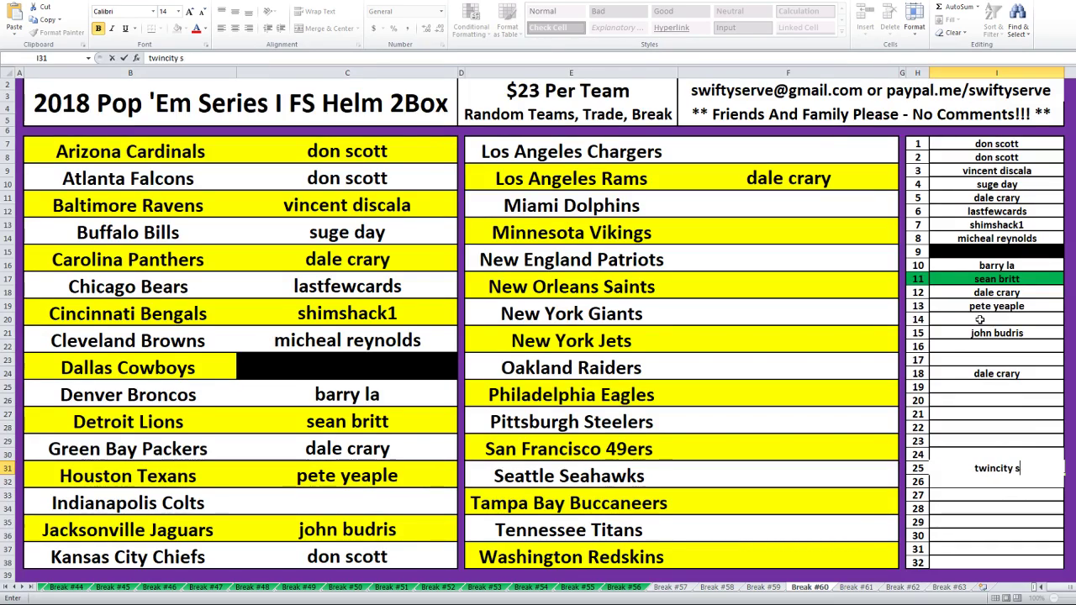
{"action": "type", "text": "saint"}
{"action": "key", "text": "Return"}
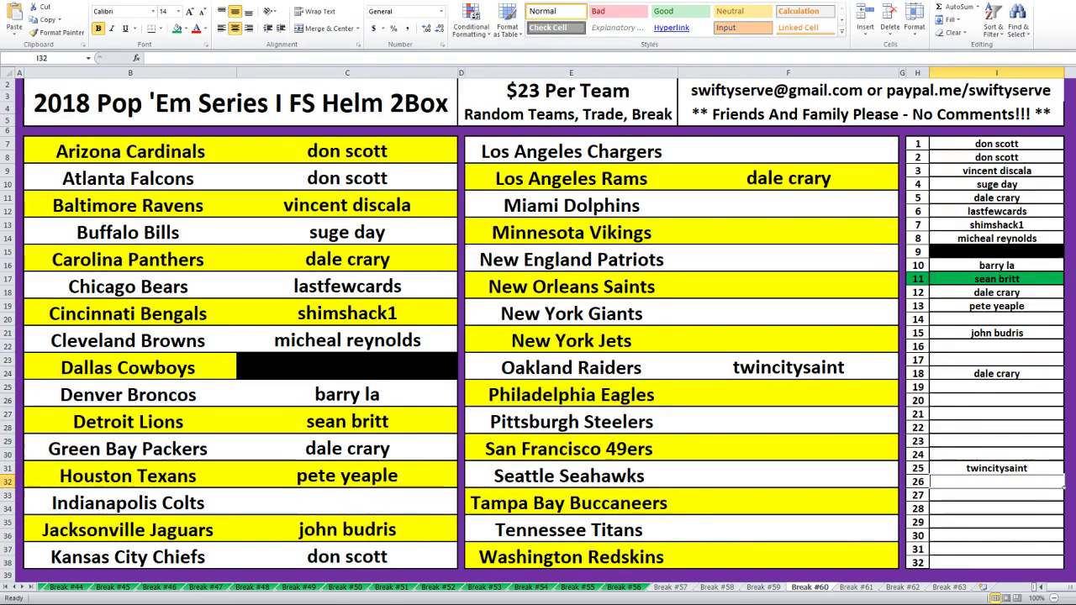
{"action": "left_click", "coordinate": [1039, 332]}
{"action": "left_click", "coordinate": [1021, 323]}
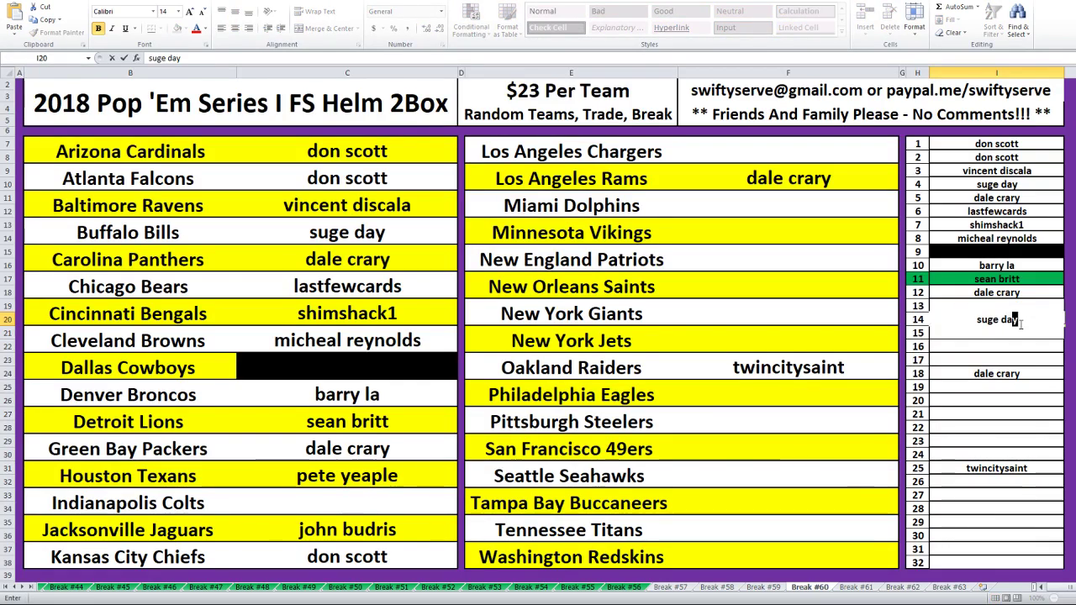
{"action": "key", "text": "Return"}
{"action": "key", "text": "Return"}
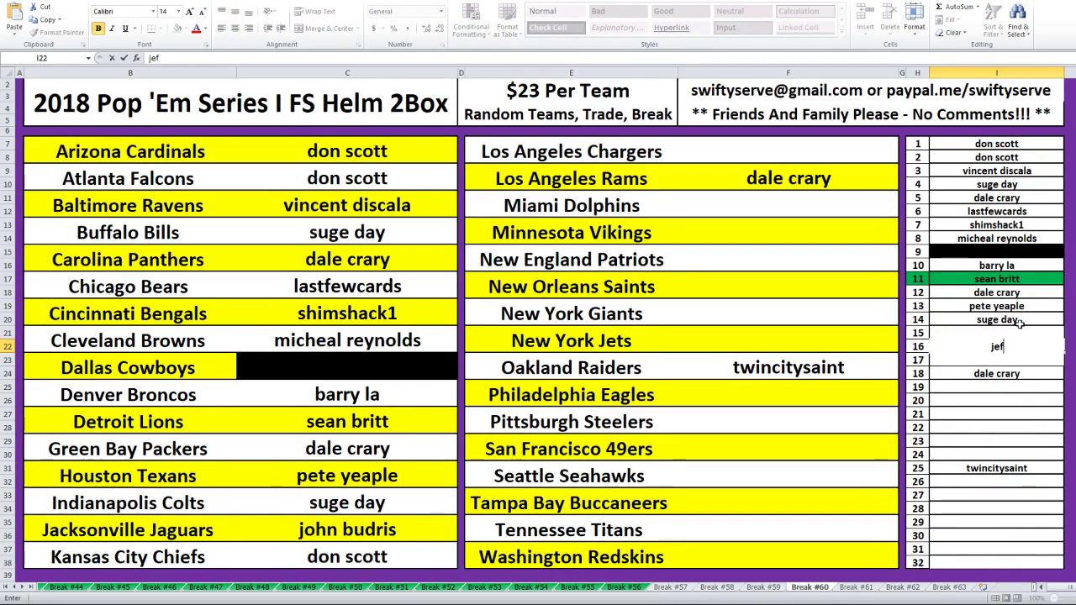
Enter the traded buyers for list rows 16–19 in I22:I25 using AutoComplete
{"action": "key", "text": "Return"}
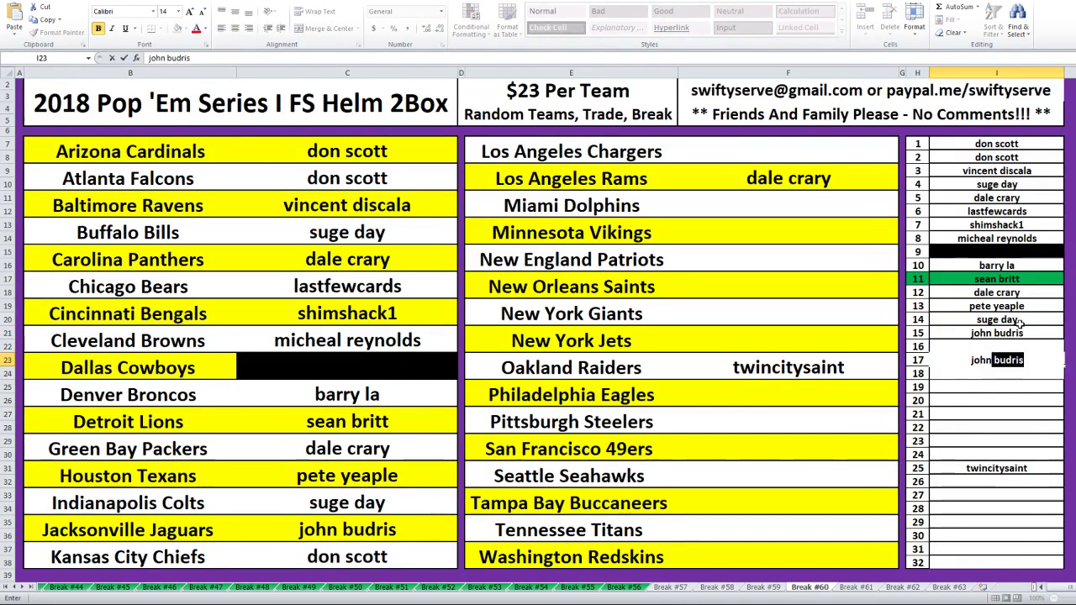
{"action": "key", "text": "Return"}
{"action": "key", "text": "Return"}
{"action": "key", "text": "Return"}
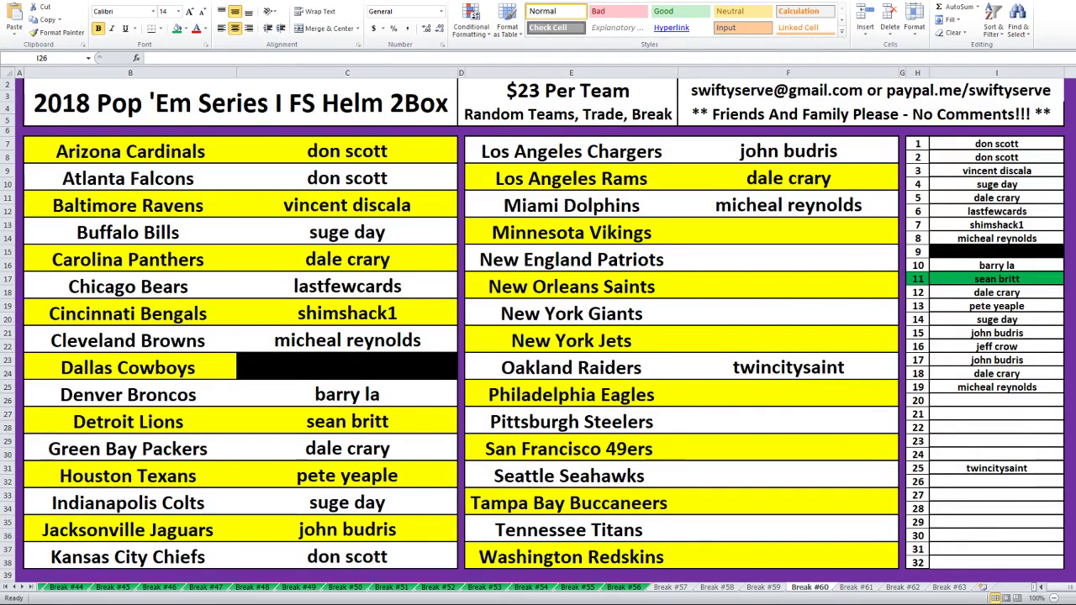
{"action": "type", "text": "lastfew"}
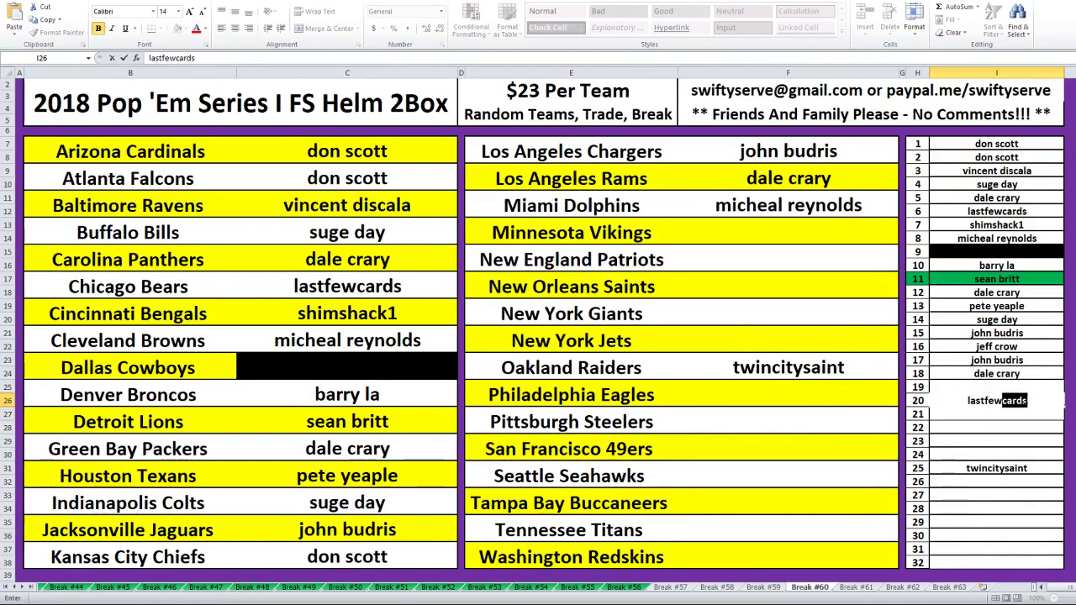
Accept the AutoComplete buyer suggestion in I26 for list row 20
{"action": "key", "text": "Return"}
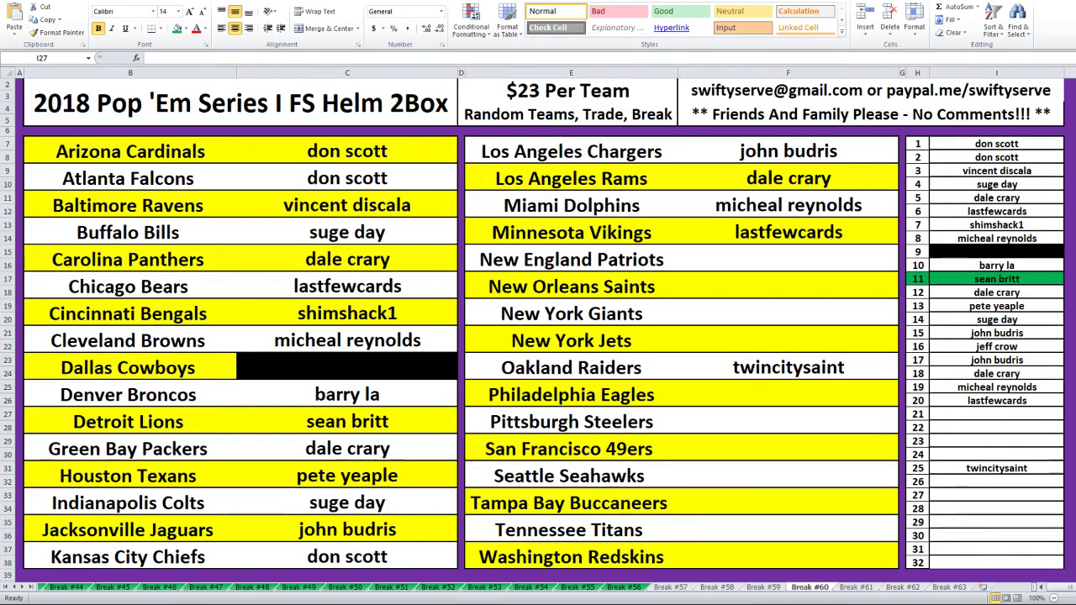
Shade list entry 13 (H19:I19) green by repeating the last fill with F4
{"action": "key", "text": "alt+Tab"}
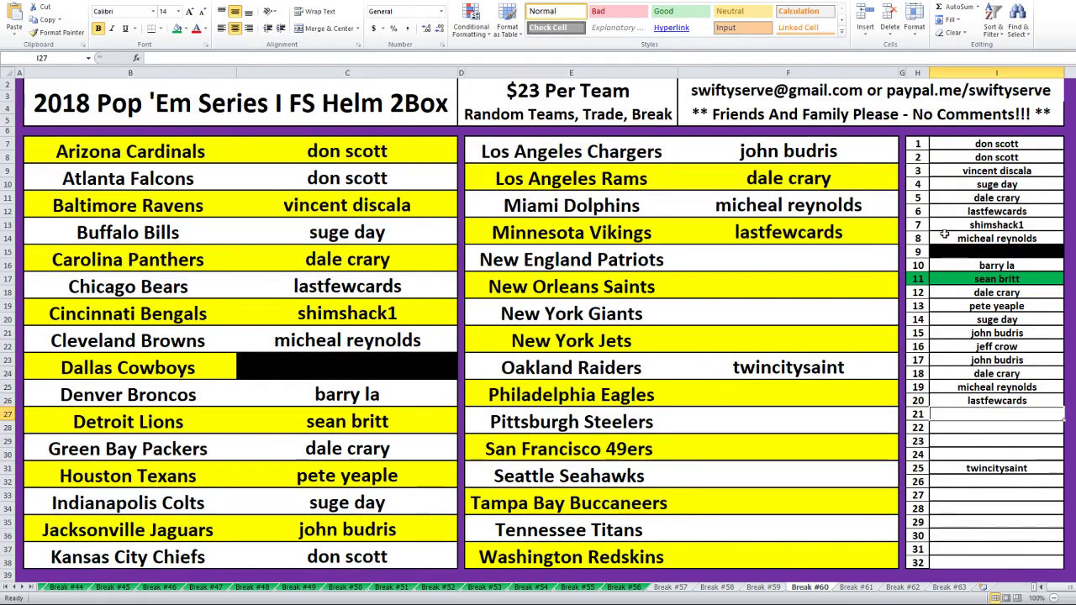
{"action": "left_click", "coordinate": [955, 308]}
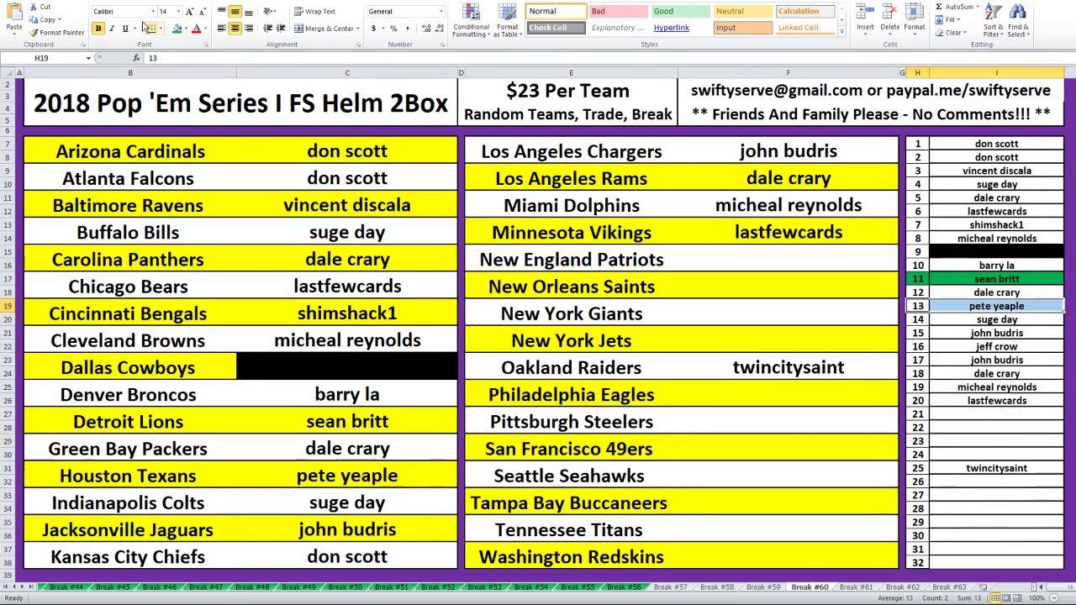
{"action": "key", "text": "F4"}
{"action": "key", "text": "alt+Tab"}
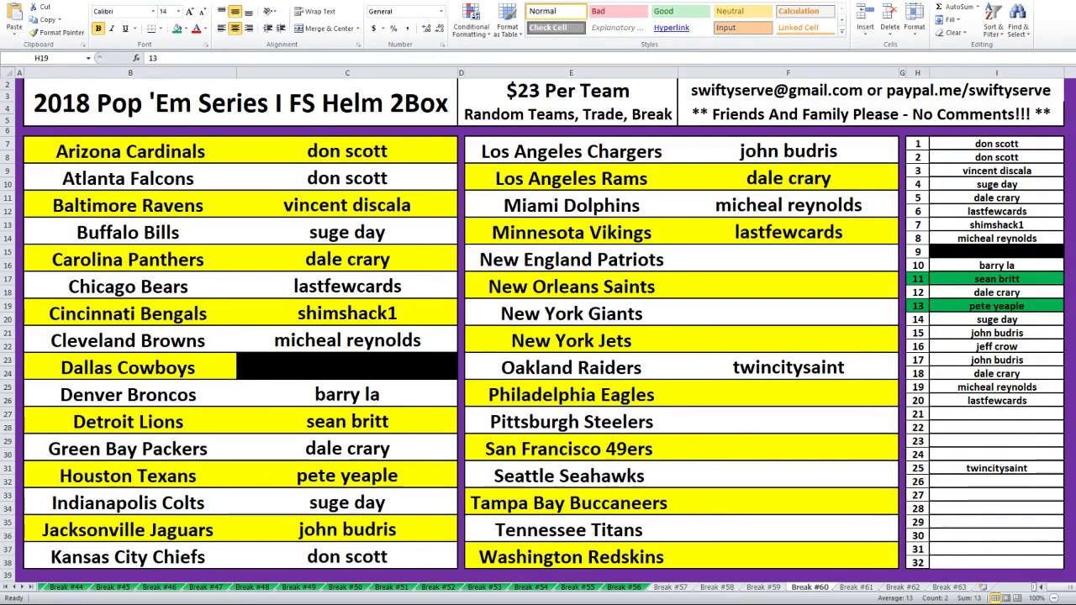
Enter the same buyer's name in I27 and I28 for the Patriots and Saints
{"action": "left_click", "coordinate": [1023, 420]}
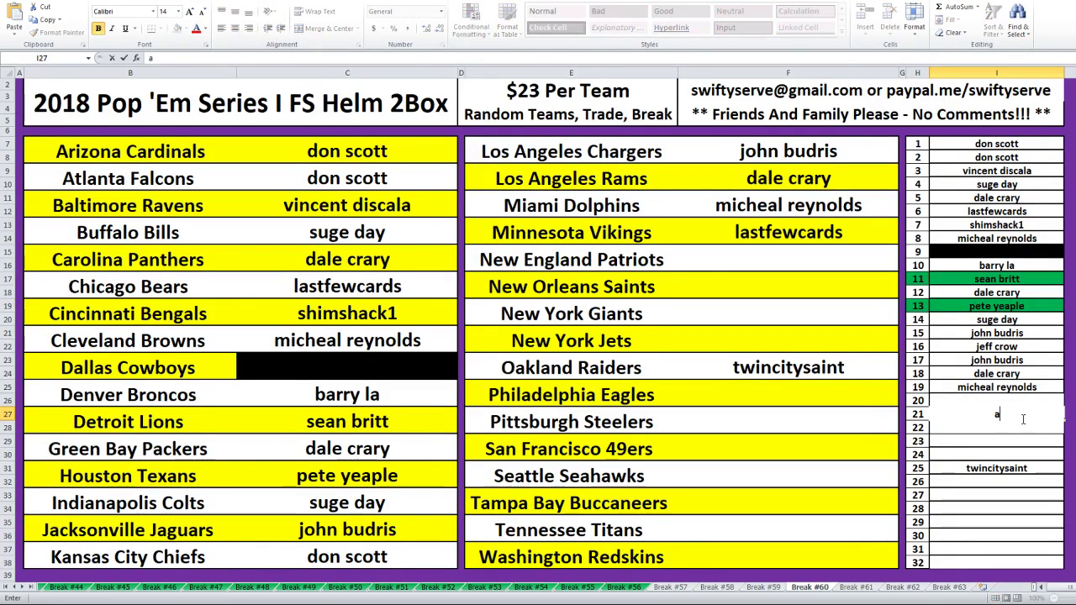
{"action": "key", "text": "Return"}
{"action": "type", "text": "alex"}
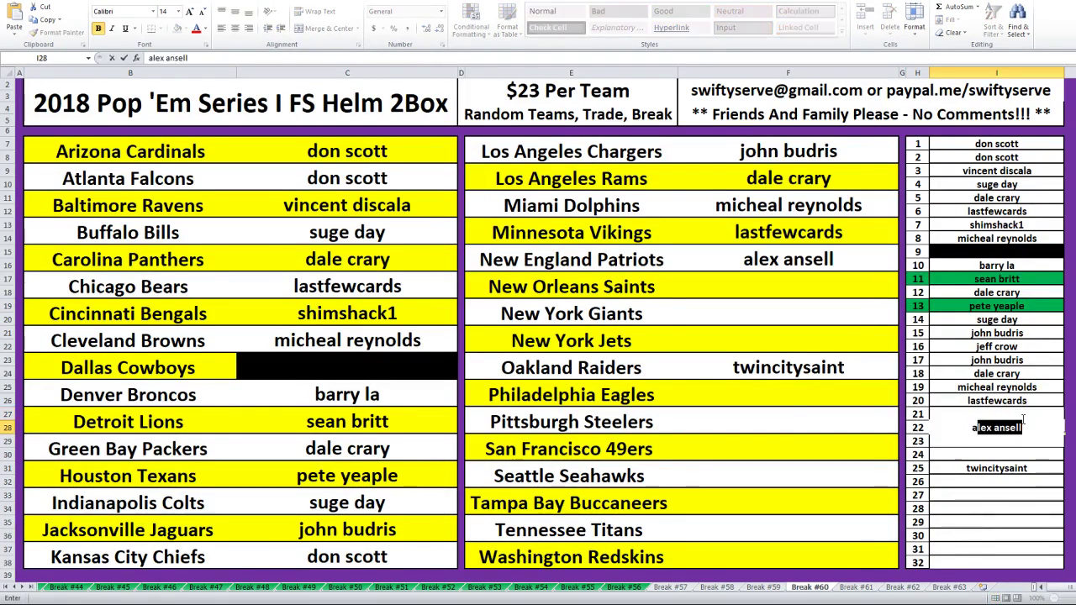
{"action": "key", "text": "Return"}
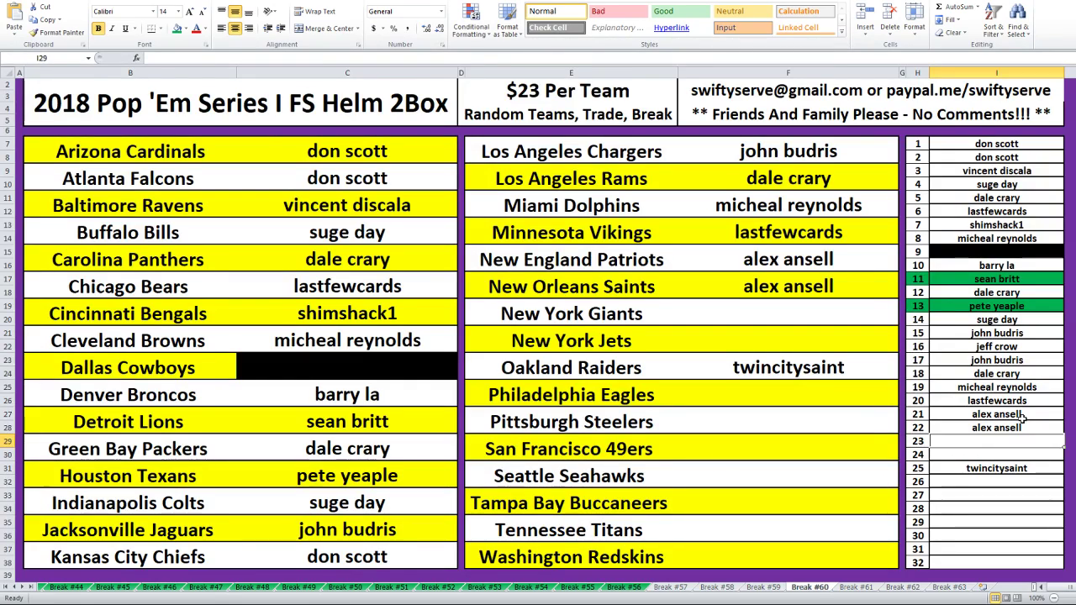
Confirm F19 reads =I29, then enter the Giants' new buyer name in I29
{"action": "left_click", "coordinate": [826, 312]}
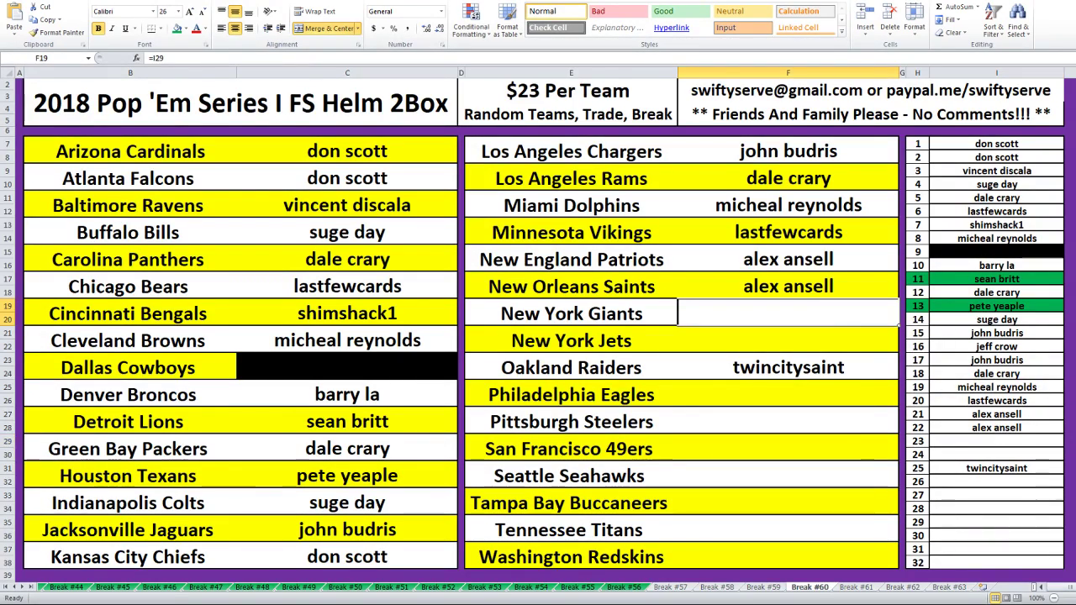
{"action": "left_click", "coordinate": [1035, 444]}
{"action": "type", "text": "kade "}
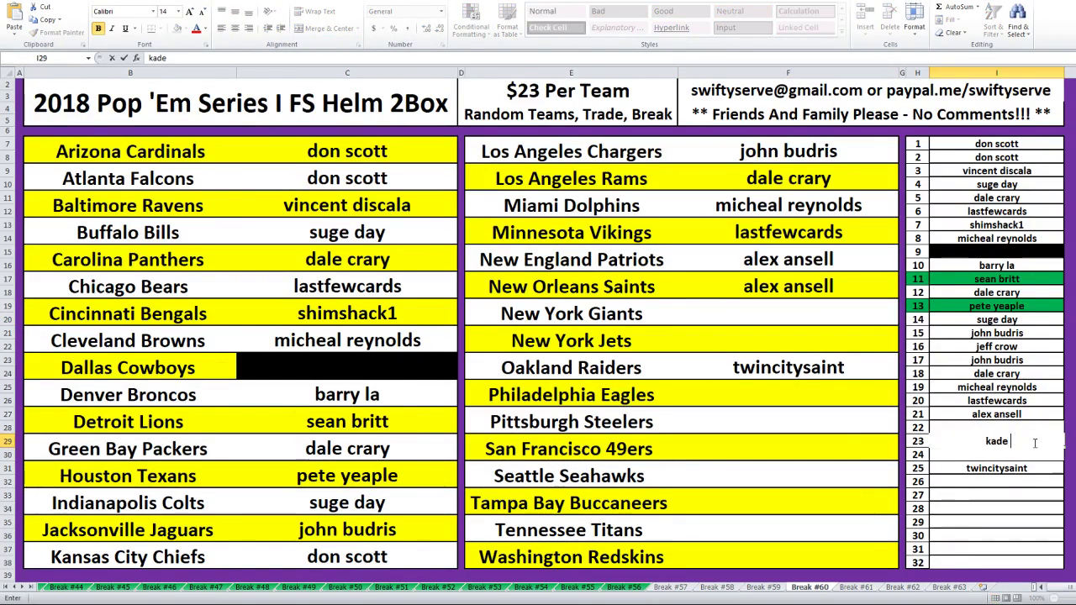
{"action": "type", "text": "g"}
{"action": "key", "text": "Return"}
{"action": "key", "text": "Down"}
{"action": "key", "text": "Down"}
{"action": "key", "text": "Down"}
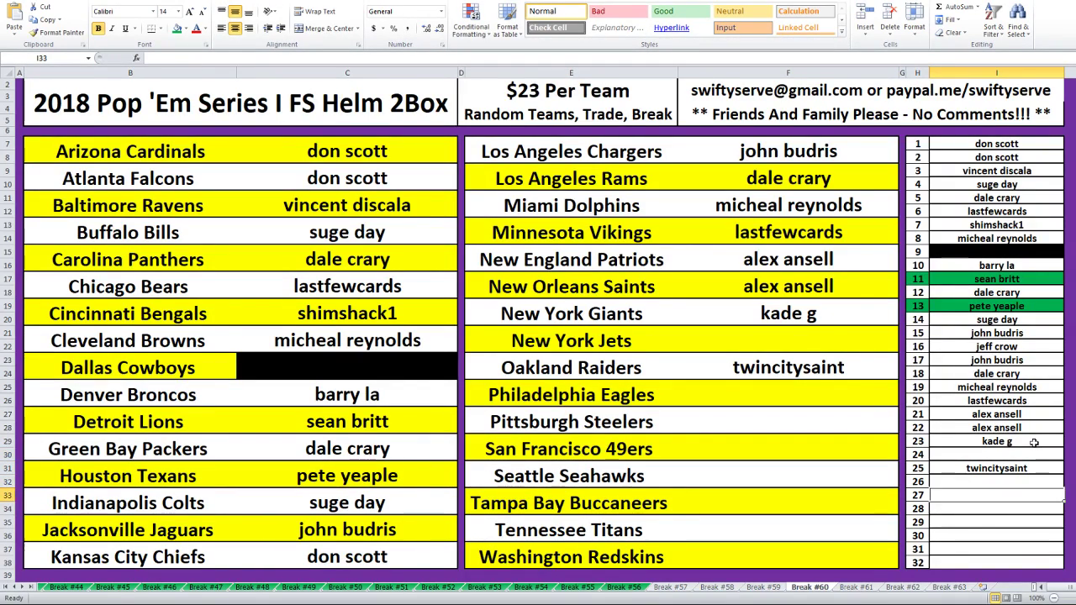
{"action": "key", "text": "Down"}
{"action": "key", "text": "Down"}
{"action": "key", "text": "Down"}
{"action": "key", "text": "Down"}
{"action": "key", "text": "Down"}
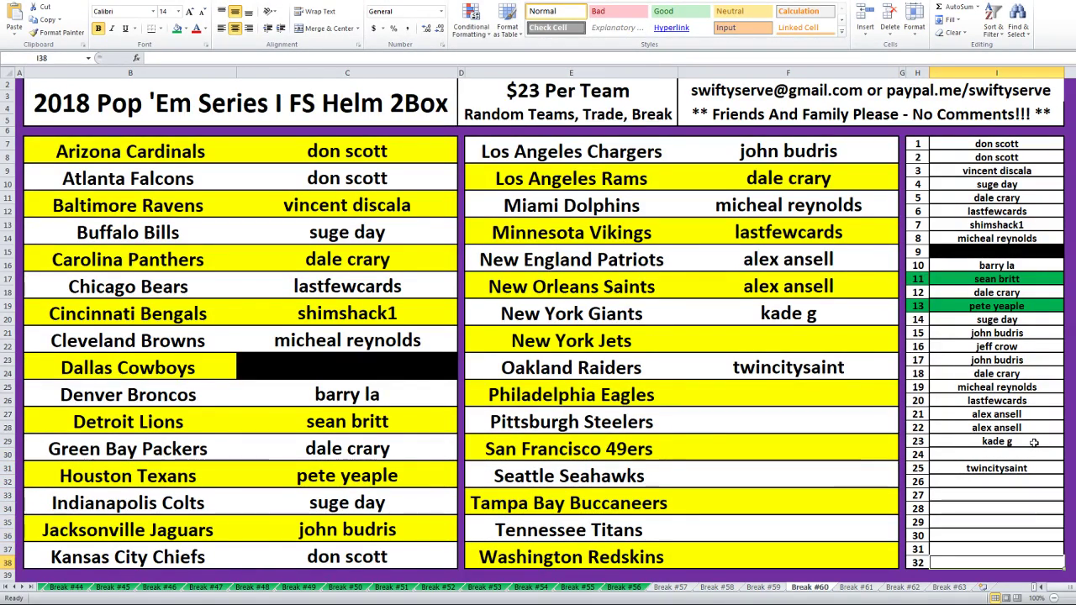
{"action": "key", "text": "Up"}
{"action": "key", "text": "Up"}
{"action": "key", "text": "Up"}
{"action": "key", "text": "Up"}
{"action": "key", "text": "Up"}
{"action": "key", "text": "Up"}
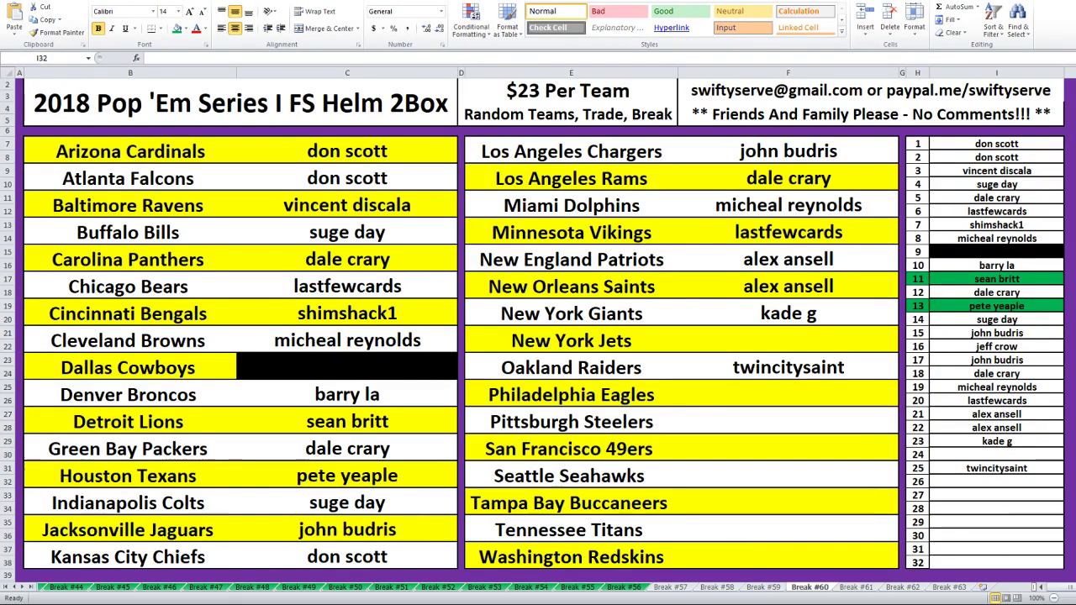
{"action": "left_click", "coordinate": [989, 481]}
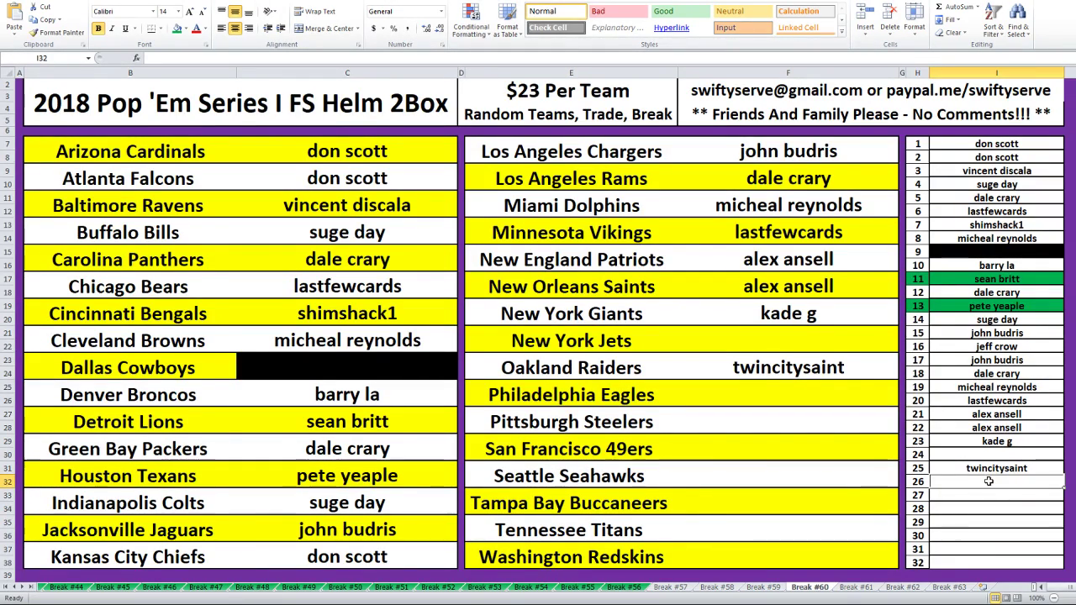
{"action": "type", "text": "michea"}
{"action": "key", "text": "Return"}
{"action": "key", "text": "Return"}
{"action": "key", "text": "Return"}
{"action": "key", "text": "Return"}
{"action": "key", "text": "Return"}
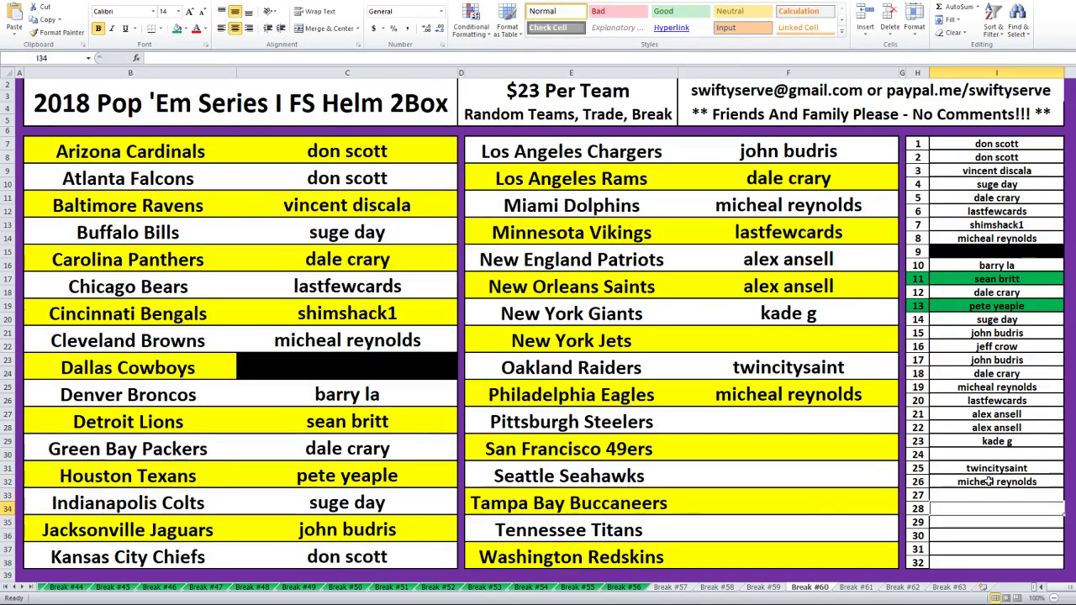
{"action": "type", "text": "mic"}
{"action": "key", "text": "Return"}
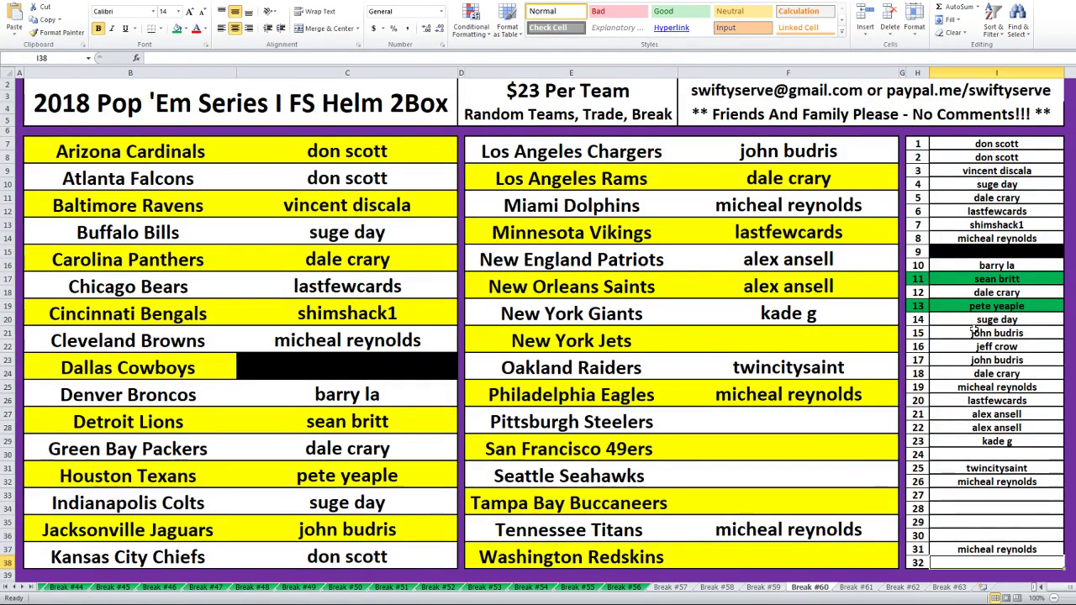
{"action": "left_click_drag", "start_coordinate": [918, 333], "coordinate": [948, 333]}
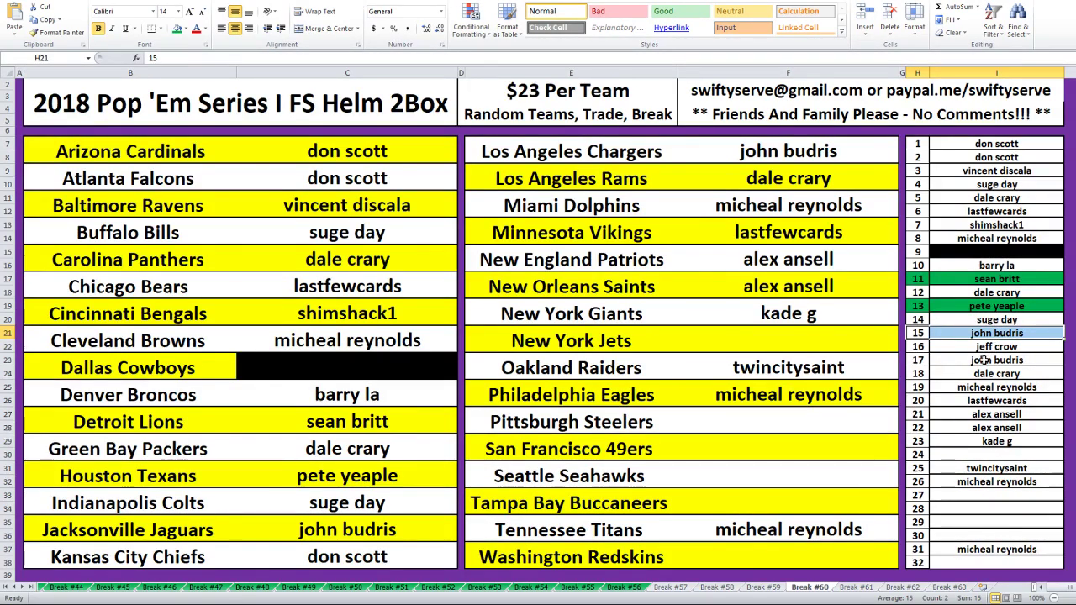
Shade list entries 17, 8, 19, 26 and 31 green together
{"action": "left_click_drag", "start_coordinate": [918, 360], "coordinate": [965, 361]}
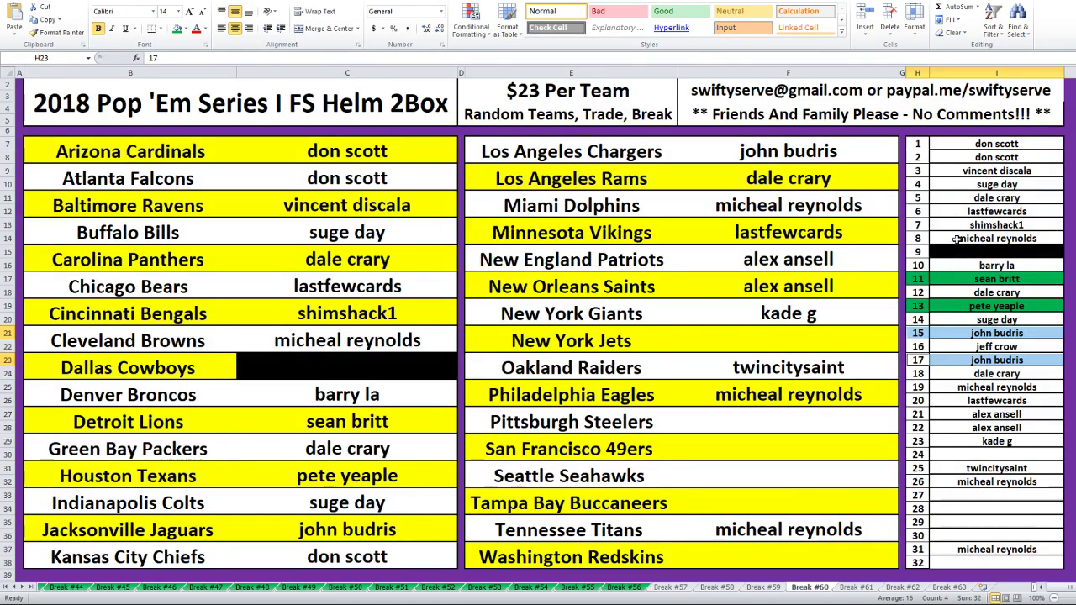
{"action": "left_click_drag", "start_coordinate": [918, 238], "coordinate": [939, 238]}
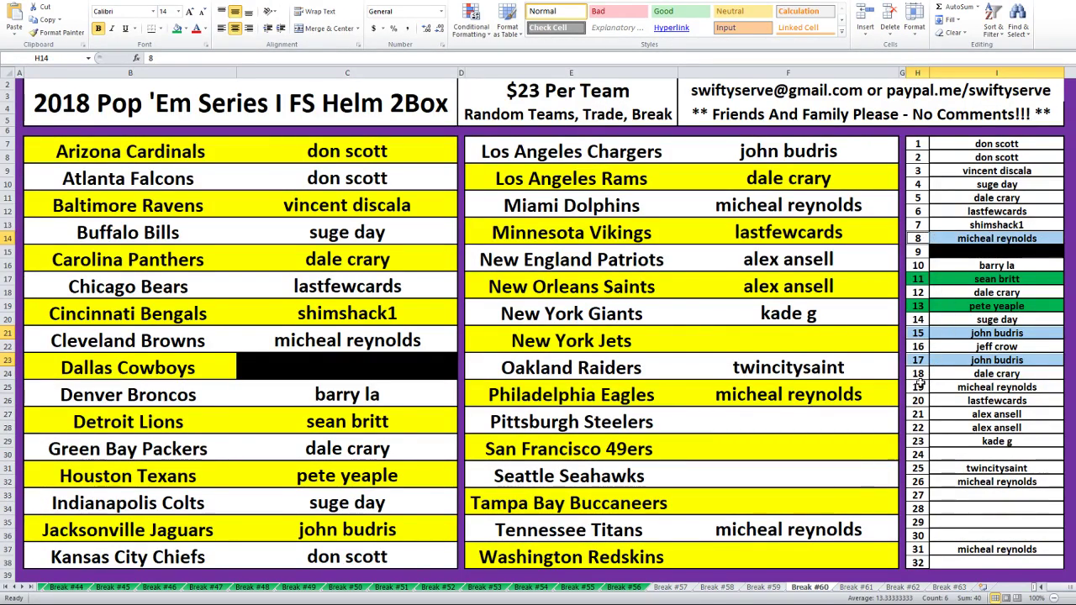
{"action": "left_click_drag", "start_coordinate": [918, 387], "coordinate": [959, 387]}
{"action": "left_click_drag", "start_coordinate": [919, 482], "coordinate": [950, 482]}
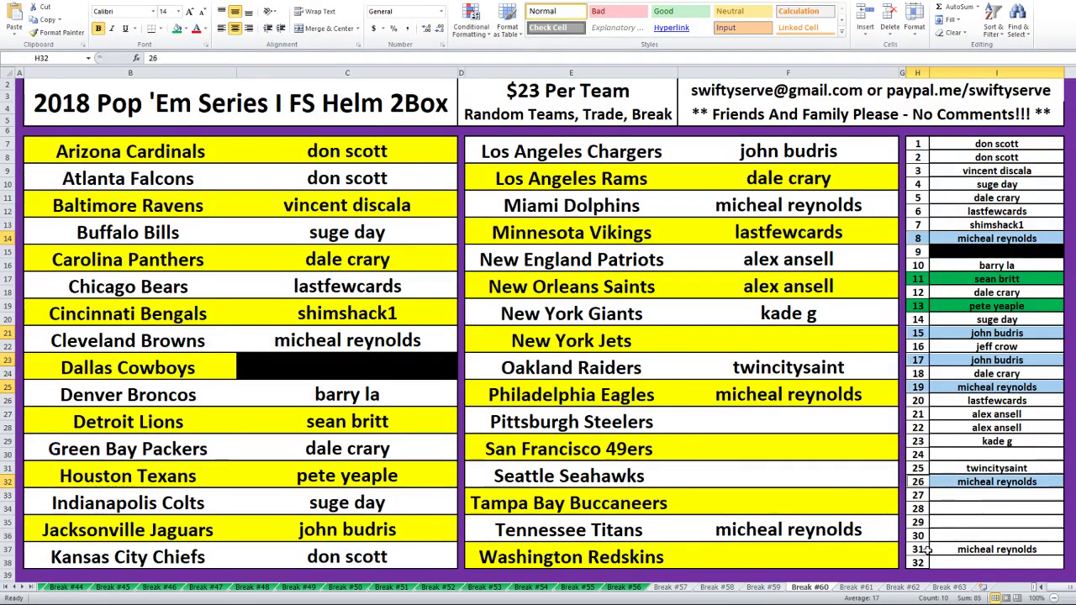
{"action": "left_click_drag", "start_coordinate": [927, 550], "coordinate": [958, 550]}
{"action": "left_click", "coordinate": [176, 30]}
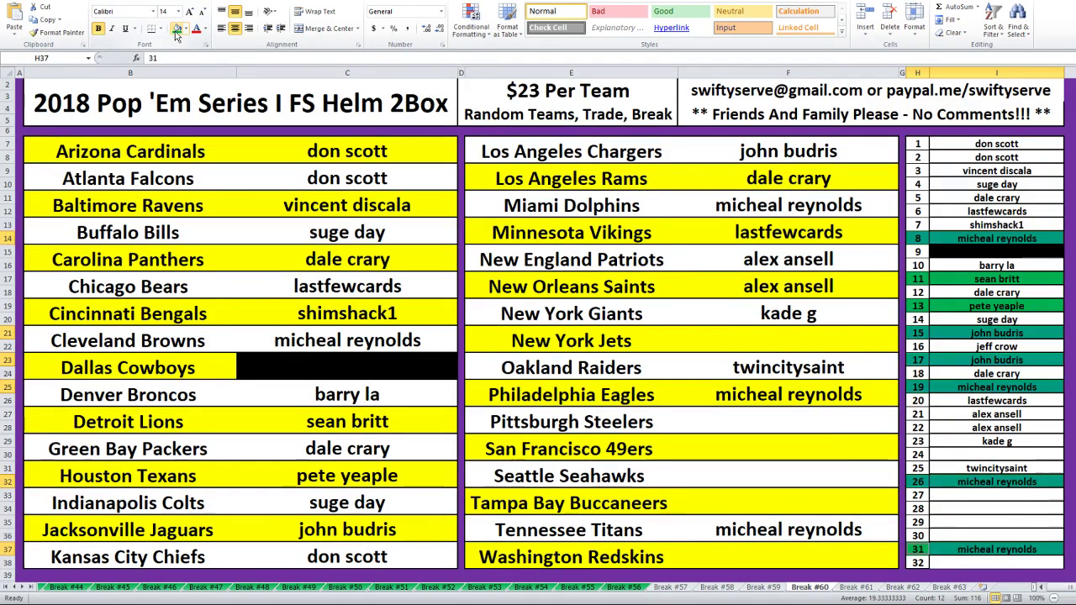
{"action": "left_click", "coordinate": [925, 549]}
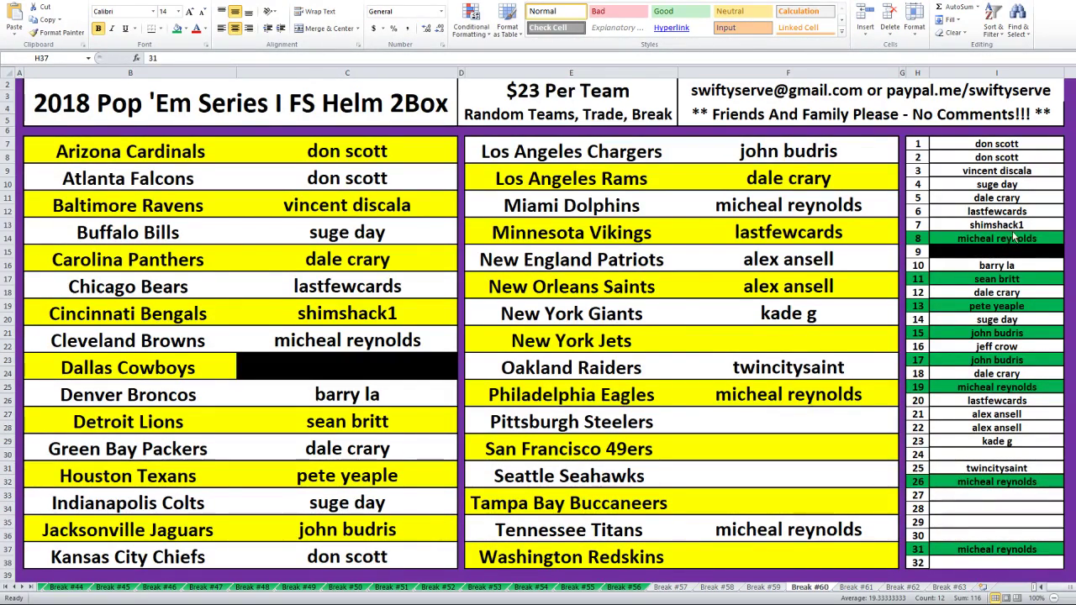
Shade list entries 14 and 4 green as well
{"action": "left_click_drag", "start_coordinate": [926, 320], "coordinate": [944, 320]}
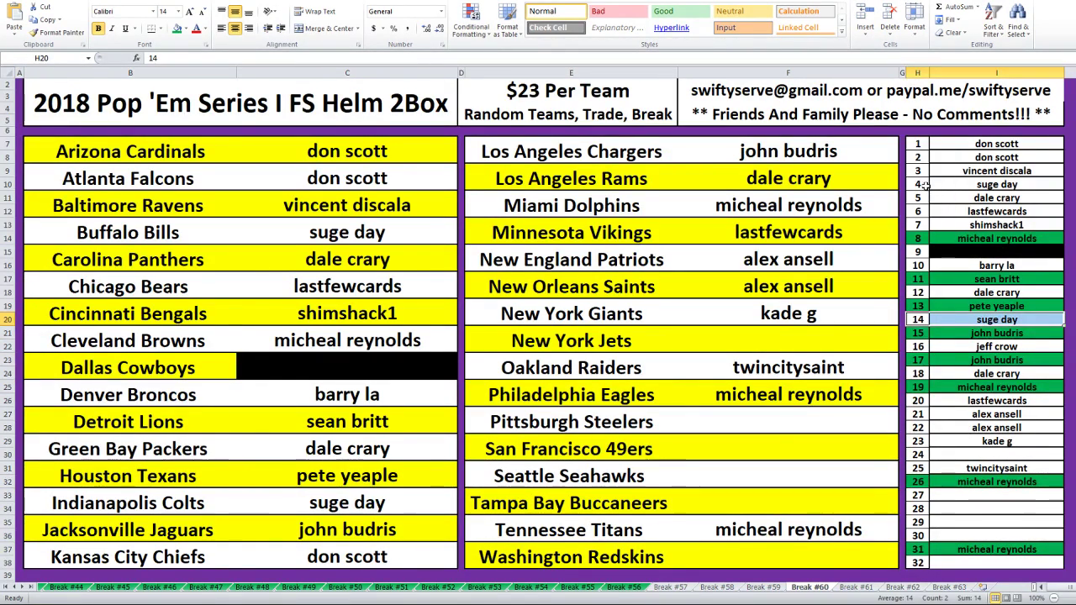
{"action": "left_click_drag", "start_coordinate": [926, 184], "coordinate": [944, 184]}
{"action": "left_click", "coordinate": [179, 30]}
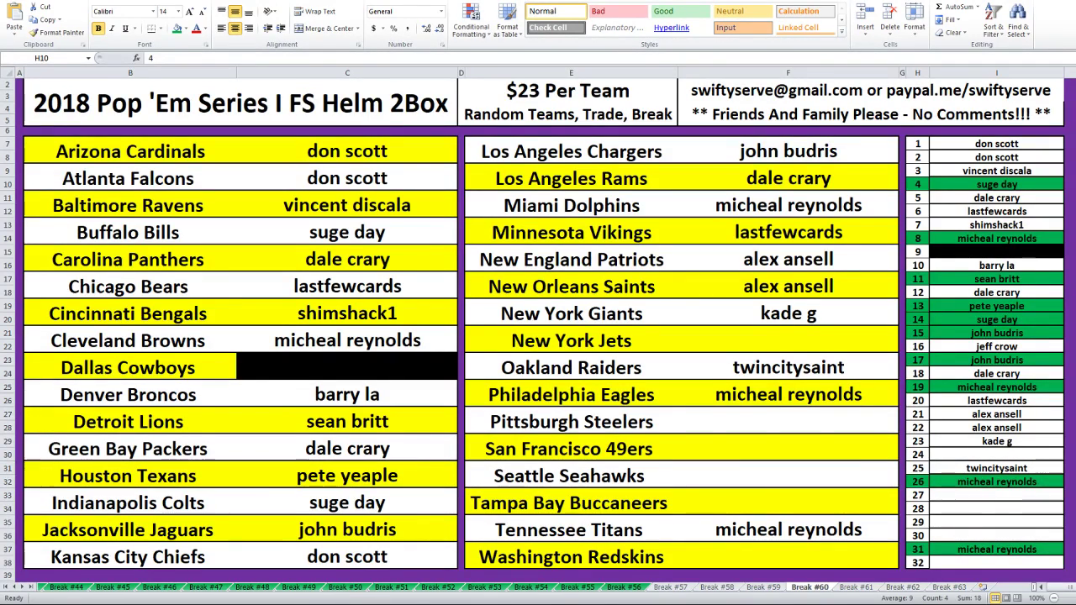
Enter 'break kings' as the buyer for the blank list entries 24 and 27
{"action": "left_click", "coordinate": [1007, 455]}
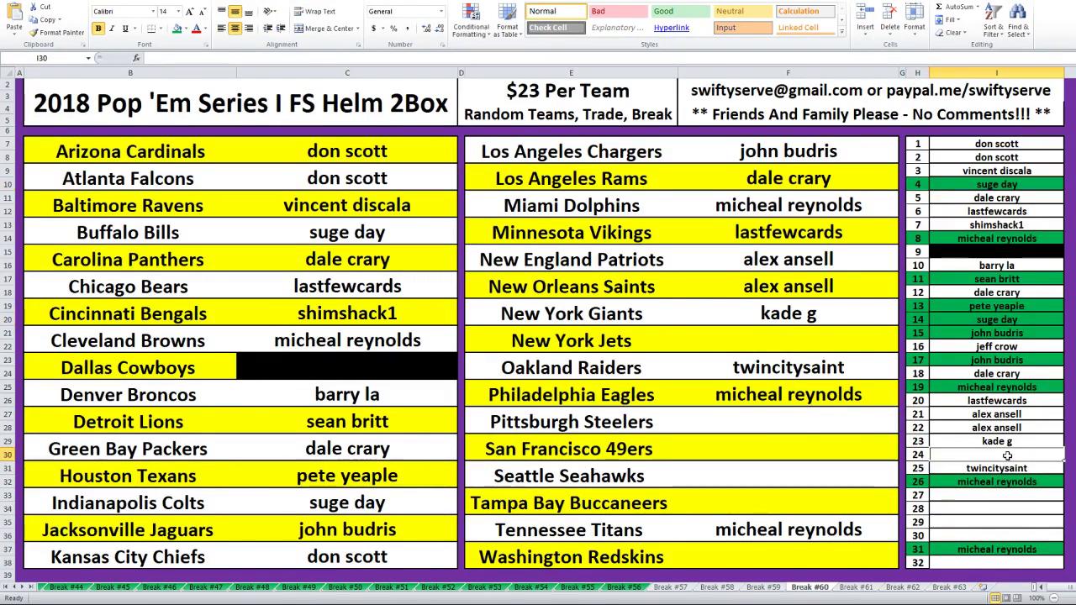
{"action": "type", "text": "break kings"}
{"action": "key", "text": "Return"}
{"action": "key", "text": "Return"}
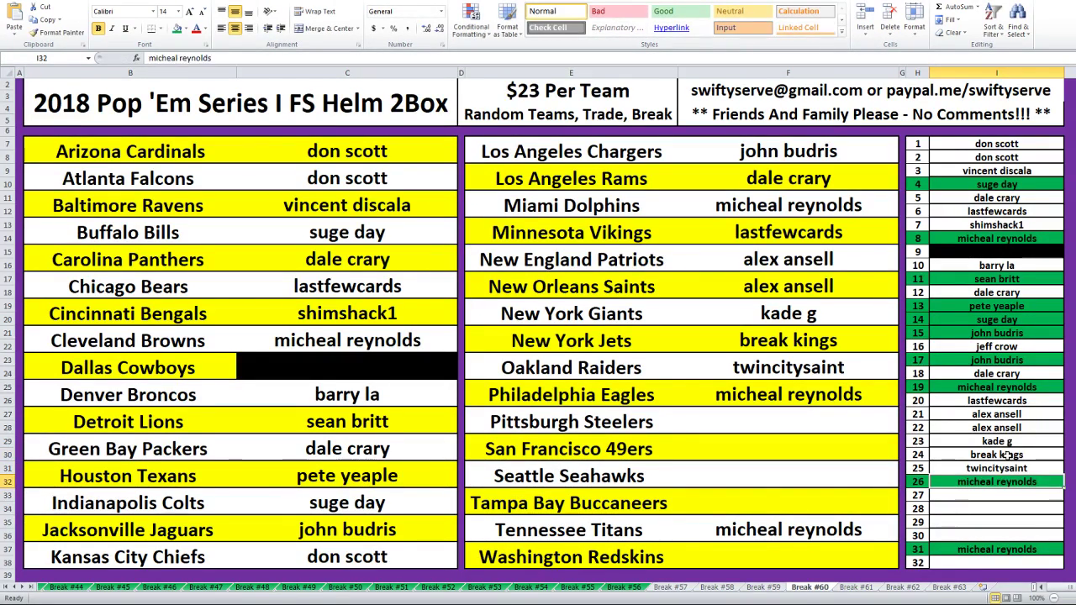
{"action": "key", "text": "Return"}
{"action": "type", "text": "break kings"}
{"action": "key", "text": "Return"}
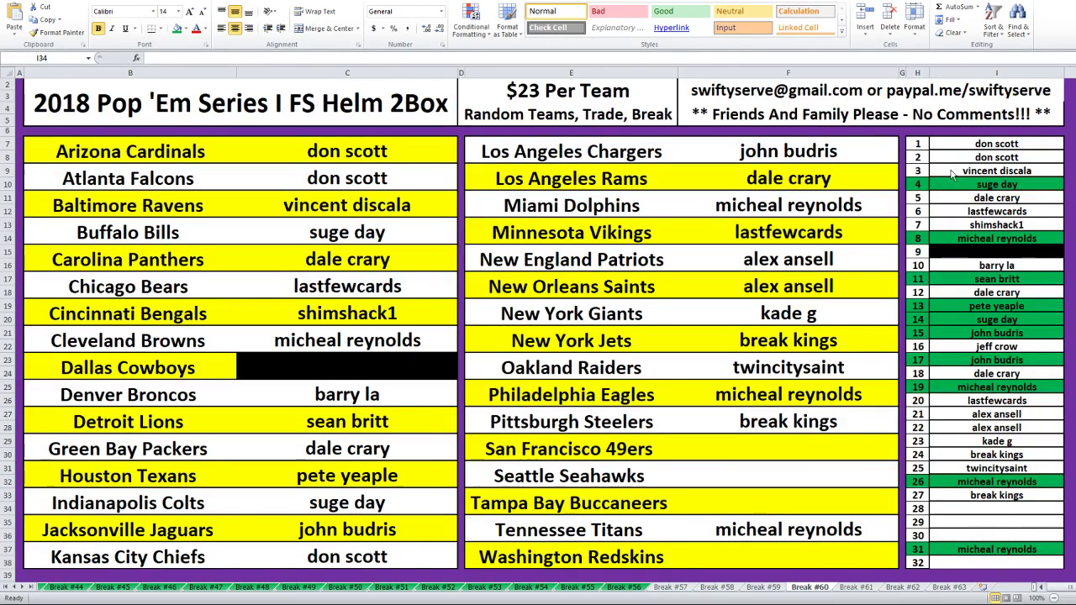
Shade list row 3 and rows 21 and 22 green
{"action": "left_click_drag", "start_coordinate": [920, 171], "coordinate": [986, 172]}
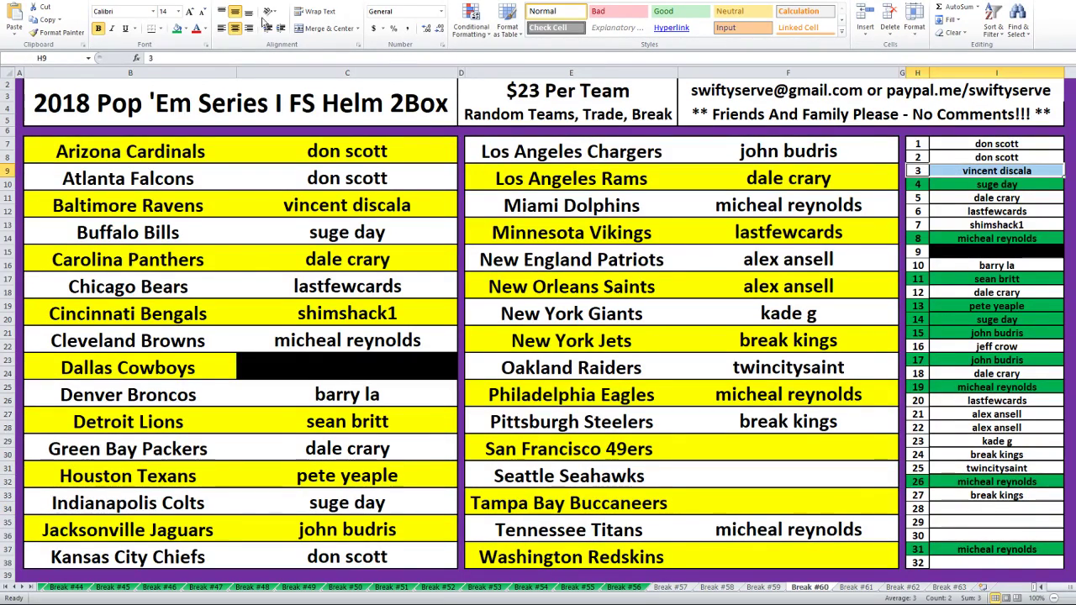
{"action": "key", "text": "F4"}
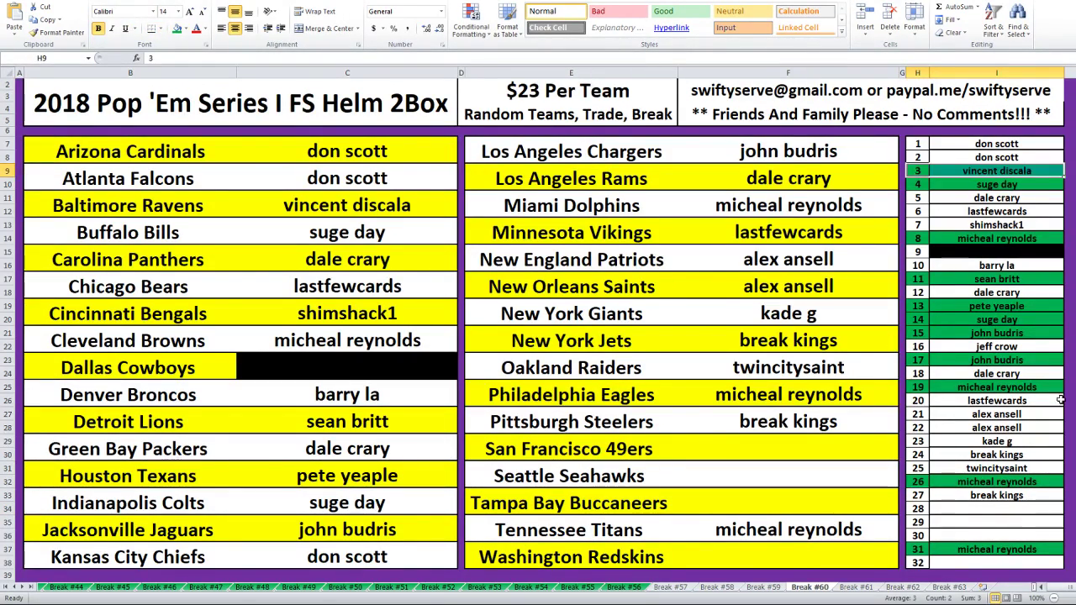
{"action": "left_click_drag", "start_coordinate": [916, 414], "coordinate": [939, 431]}
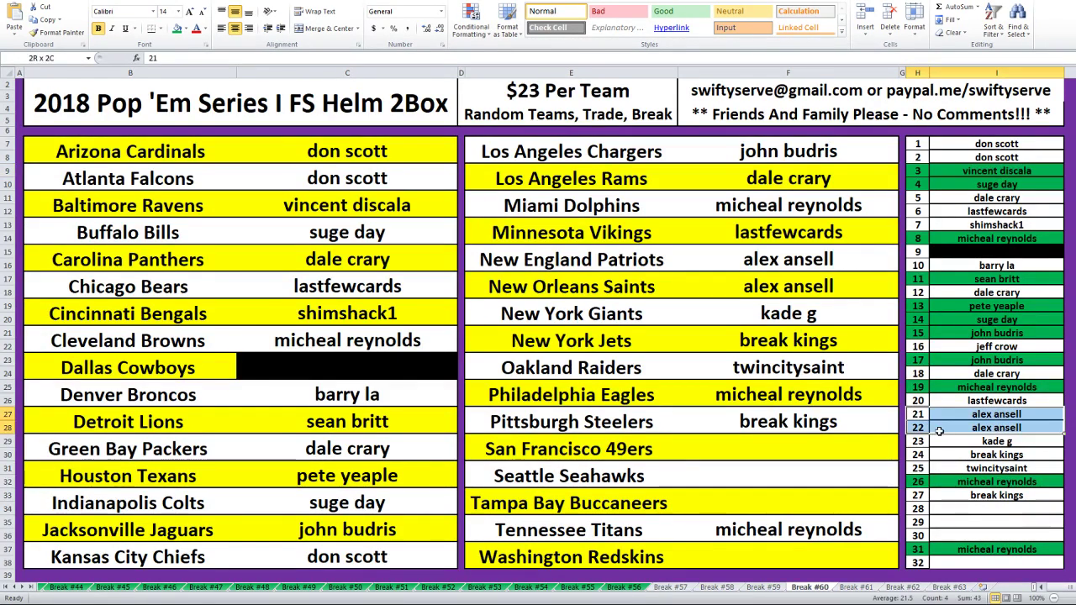
{"action": "left_click", "coordinate": [177, 29]}
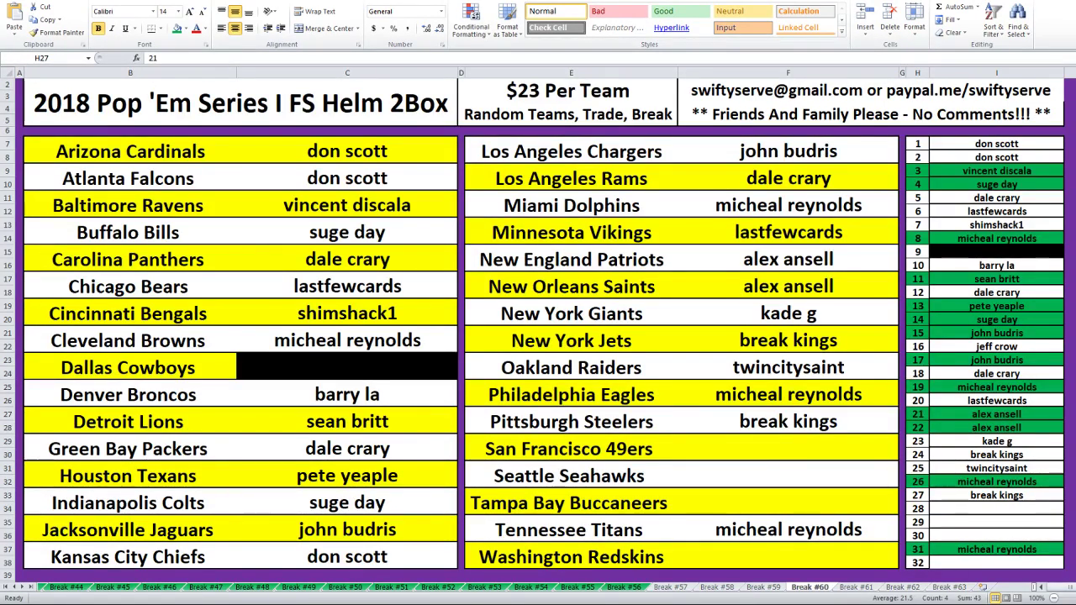
Type the buyer names into empty list slots 28, 29, 32 and 30, then select list rows 1 and 2
{"action": "left_click", "coordinate": [1040, 510]}
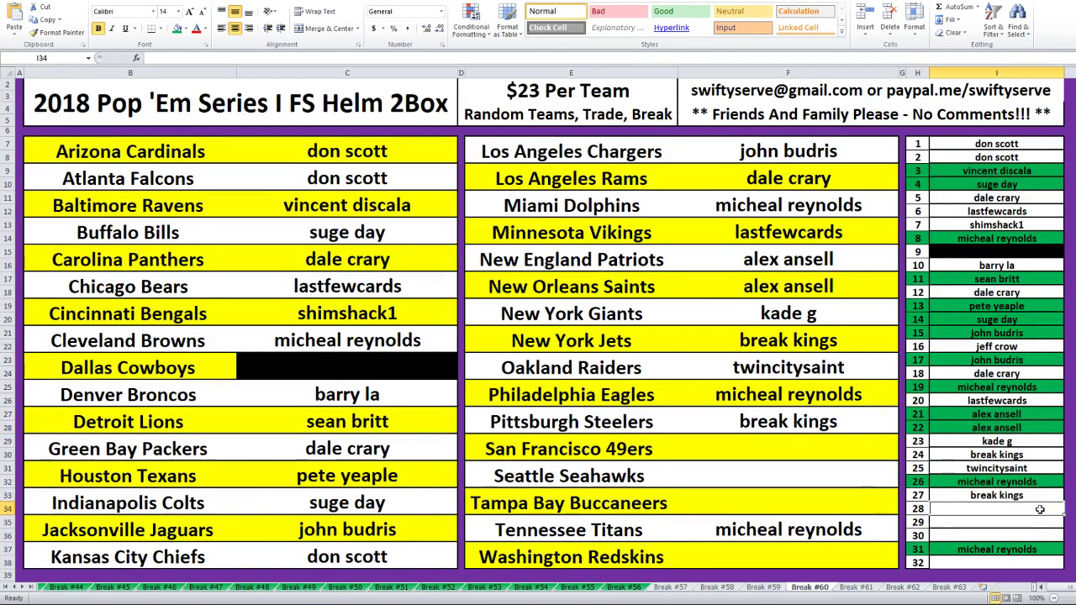
{"action": "type", "text": "shimshack1"}
{"action": "key", "text": "Return"}
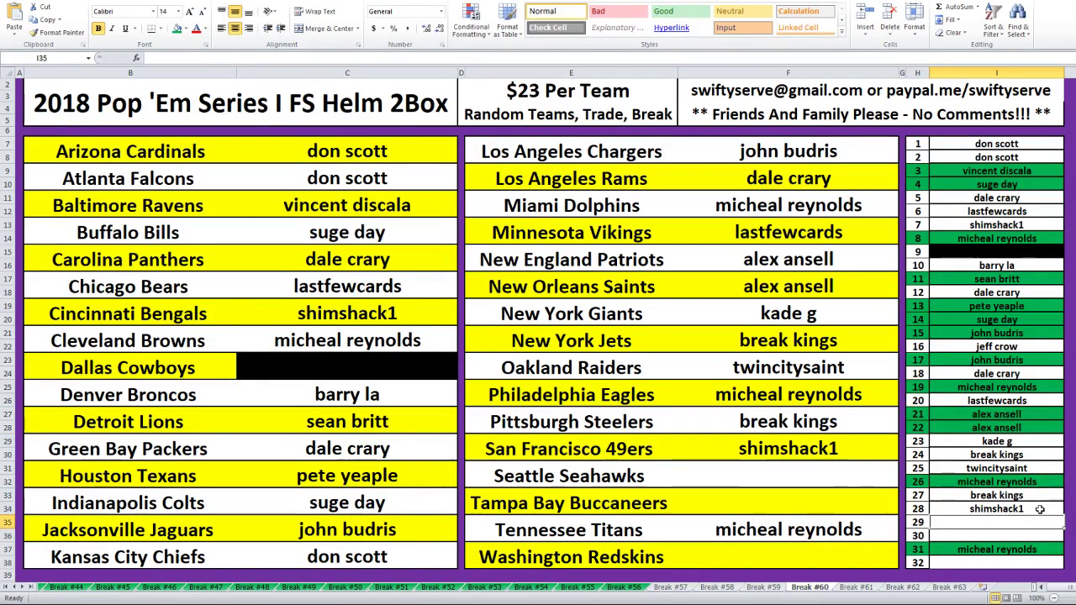
{"action": "key", "text": "Return"}
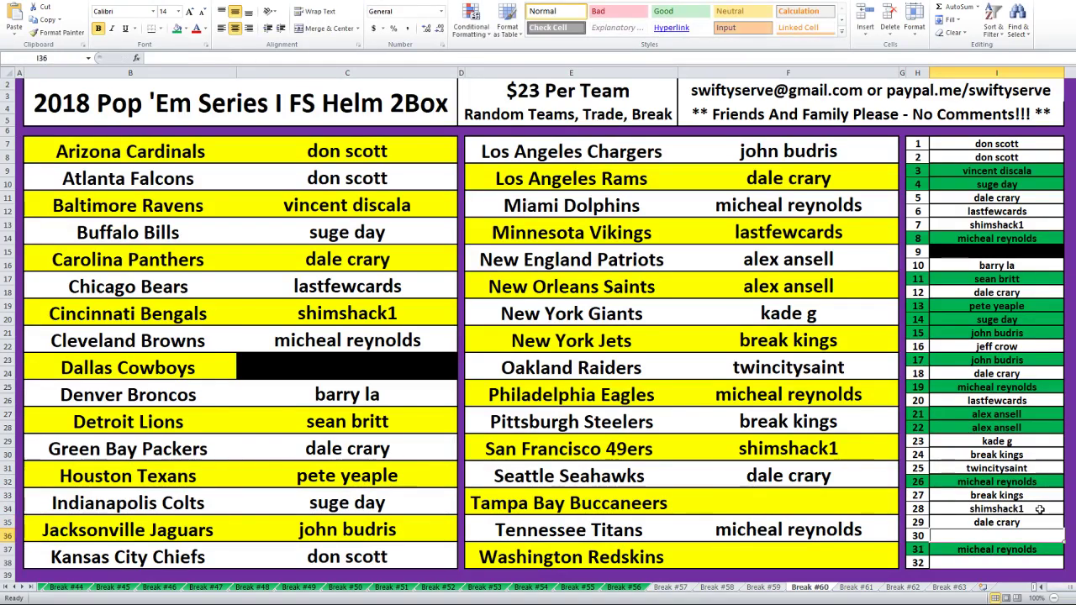
{"action": "key", "text": "Down"}
{"action": "key", "text": "Down"}
{"action": "key", "text": "Return"}
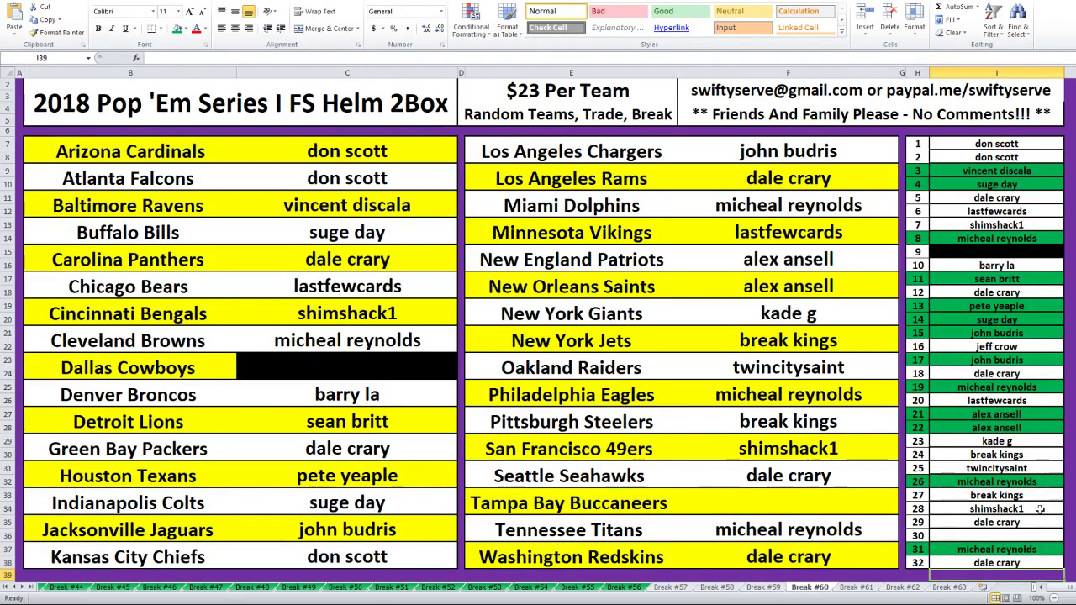
{"action": "left_click", "coordinate": [1000, 539]}
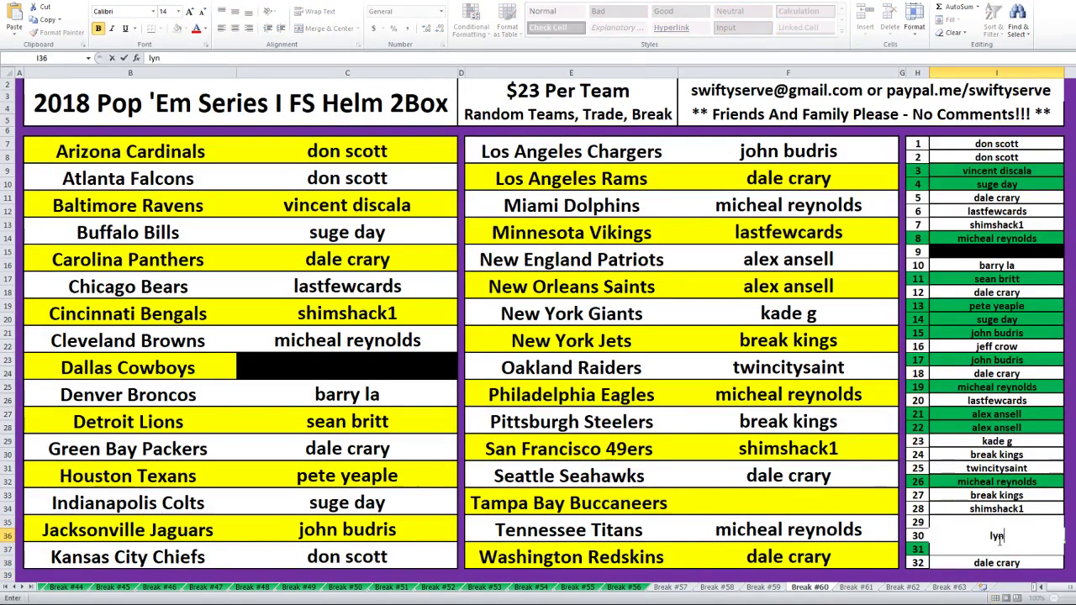
{"action": "key", "text": "Return"}
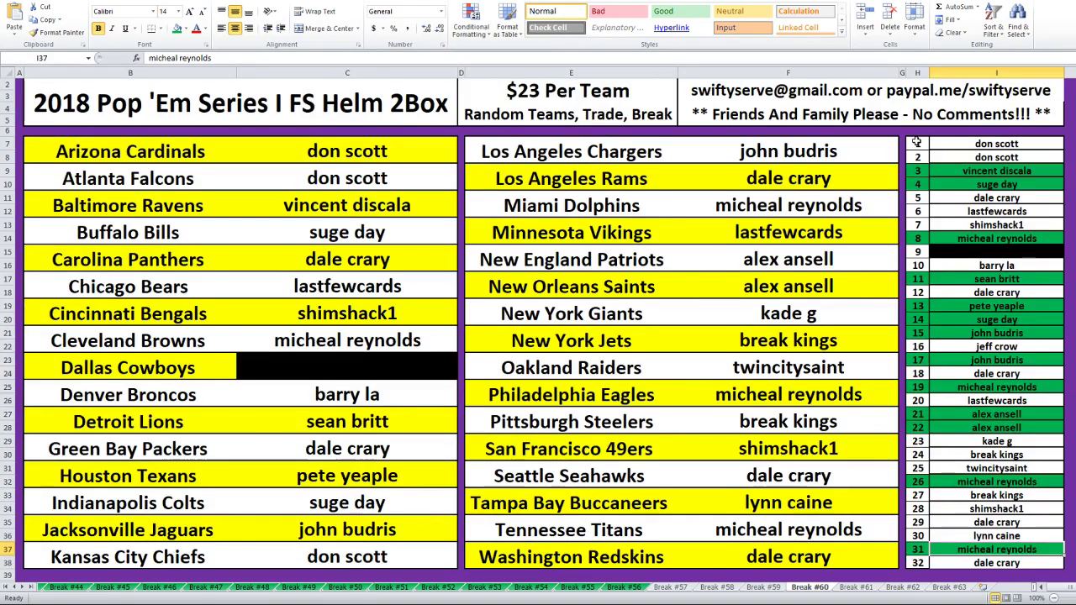
{"action": "left_click_drag", "start_coordinate": [920, 144], "coordinate": [976, 158]}
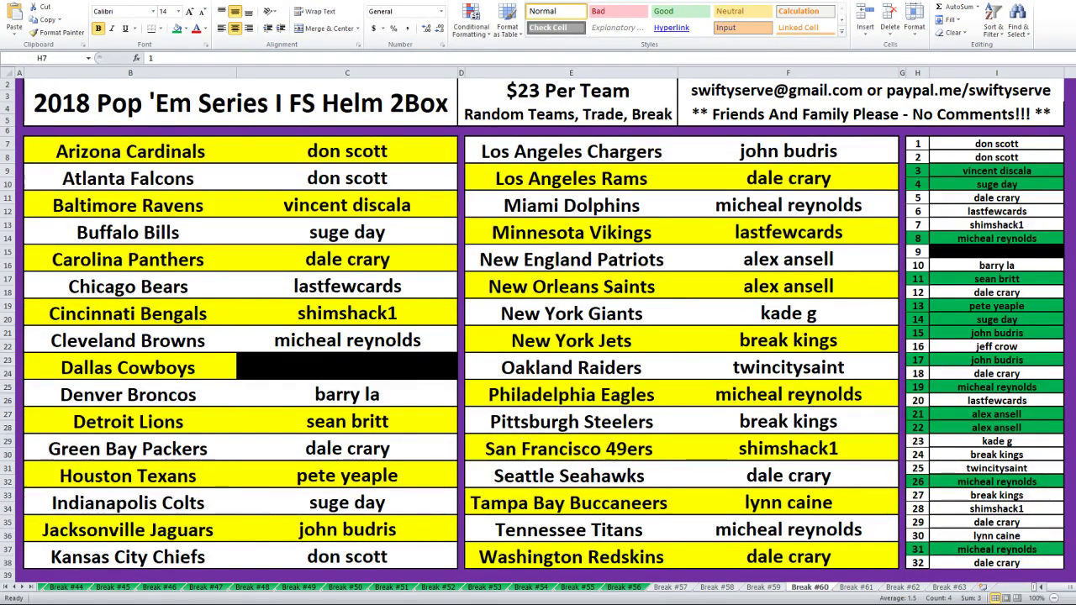
Shade list rows 1, 2, 6 and 20 green
{"action": "key", "text": "alt+Tab"}
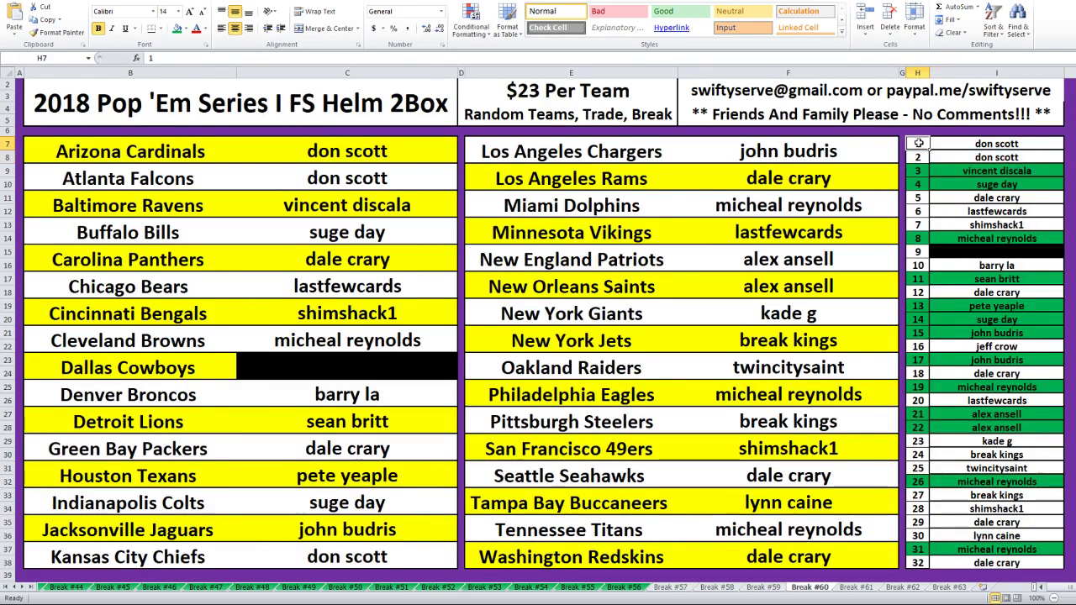
{"action": "left_click", "coordinate": [177, 28]}
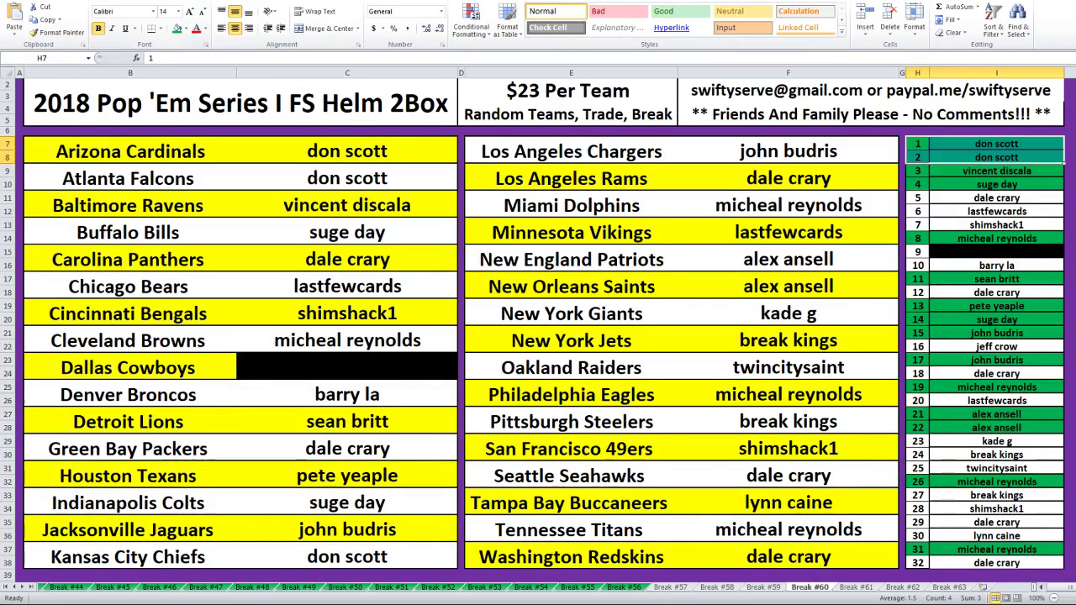
{"action": "key", "text": "alt+Tab"}
{"action": "left_click_drag", "start_coordinate": [916, 211], "coordinate": [947, 211]}
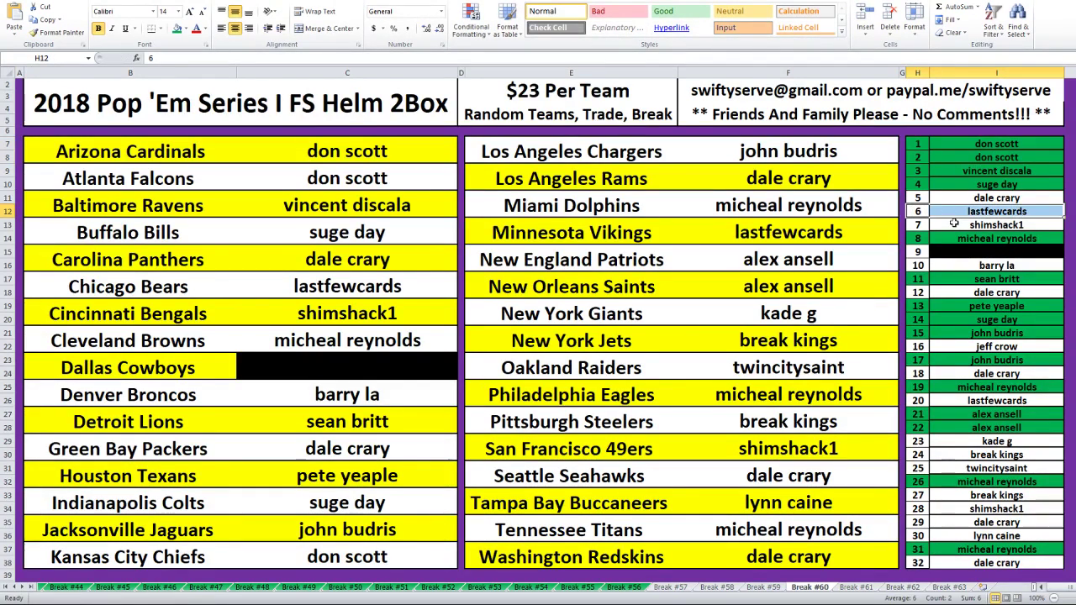
{"action": "left_click_drag", "start_coordinate": [918, 400], "coordinate": [932, 401]}
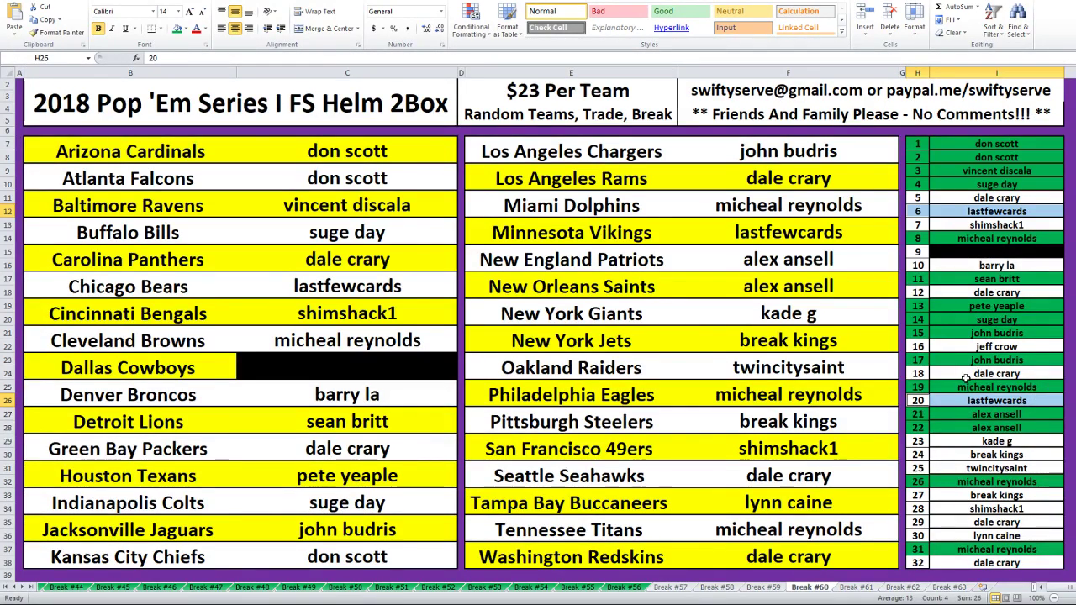
{"action": "left_click", "coordinate": [177, 28]}
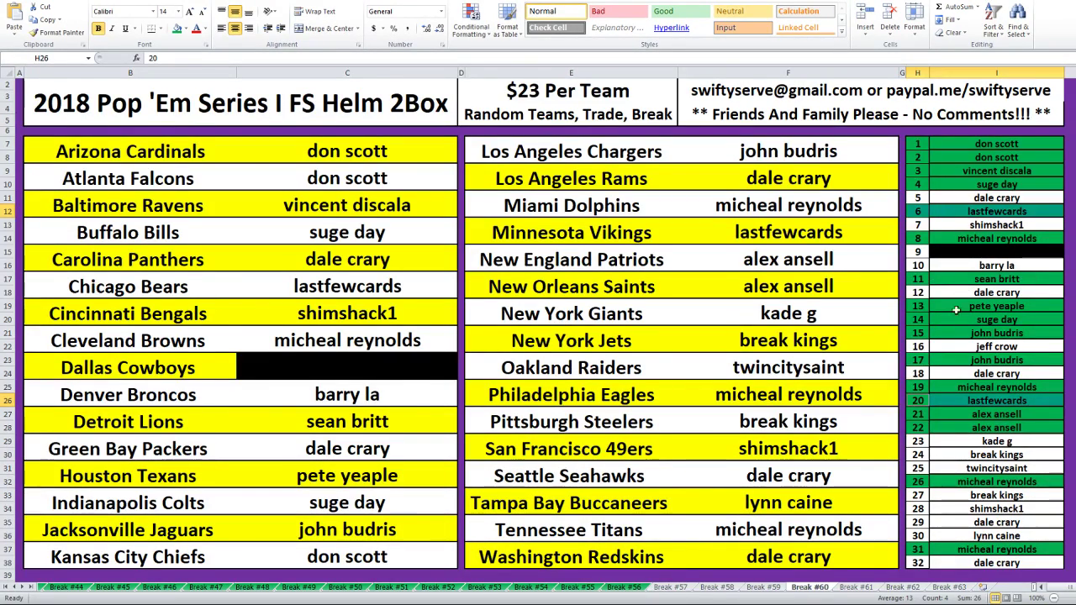
Shade list rows 23 and 25 green
{"action": "left_click_drag", "start_coordinate": [925, 443], "coordinate": [942, 443]}
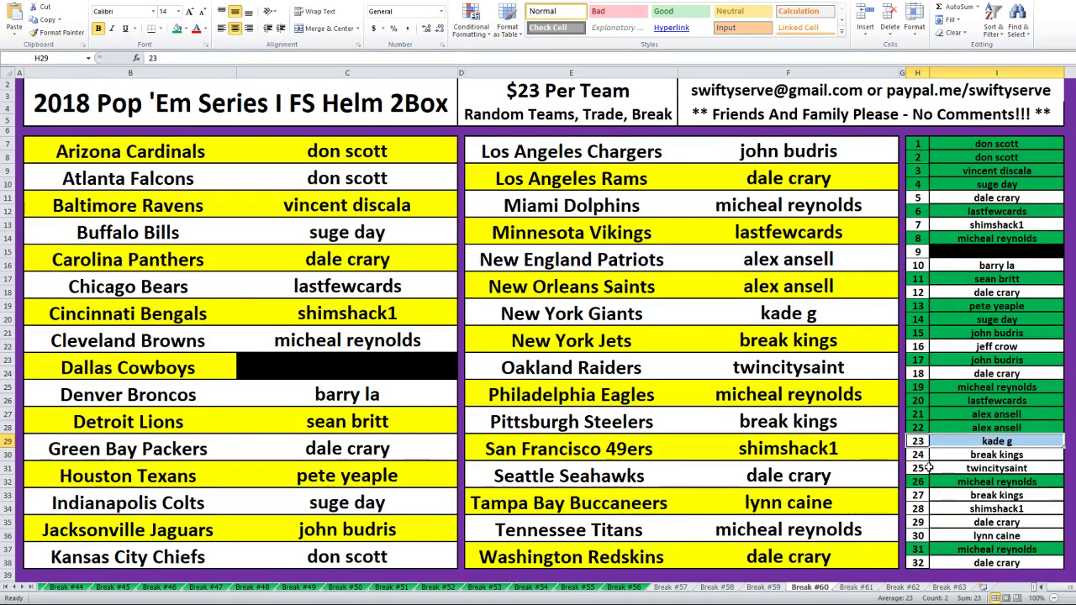
{"action": "left_click_drag", "start_coordinate": [925, 468], "coordinate": [943, 468]}
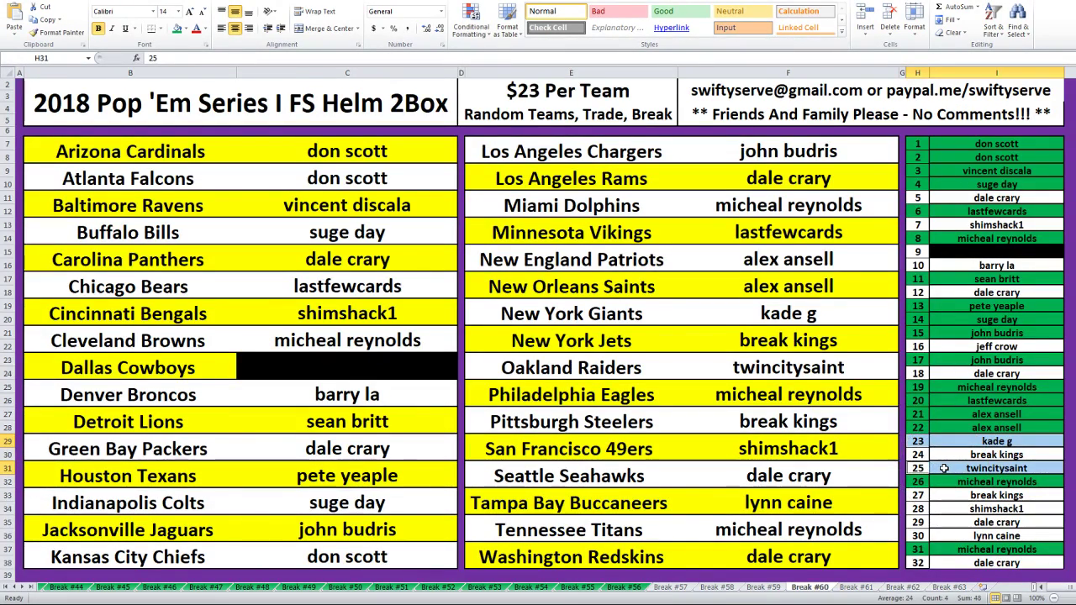
{"action": "left_click", "coordinate": [177, 29]}
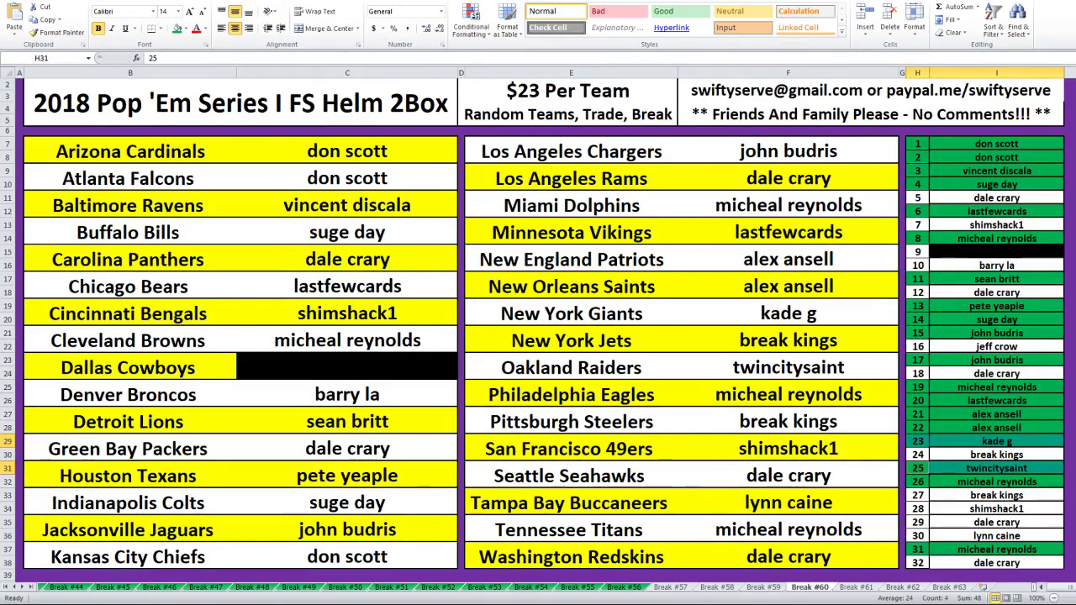
{"action": "scroll", "coordinate": [538, 328], "scroll_direction": "down", "scroll_amount": 2}
{"action": "scroll", "coordinate": [538, 328], "scroll_direction": "up", "scroll_amount": 3}
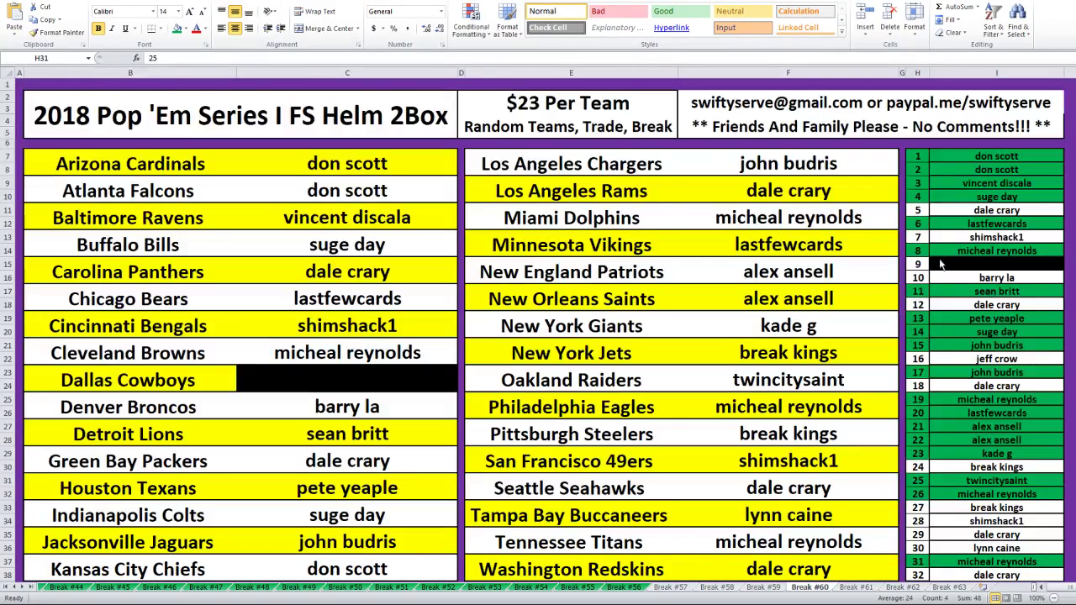
Shade list row 10, then rows 5, 12, 18, 29 and 32, green
{"action": "left_click_drag", "start_coordinate": [925, 277], "coordinate": [980, 277]}
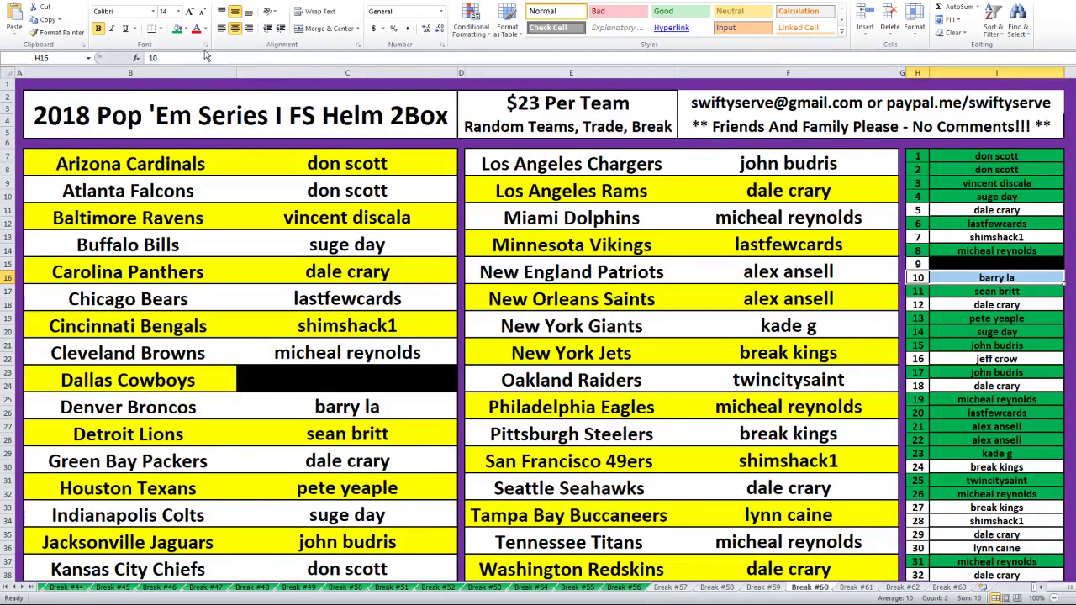
{"action": "left_click", "coordinate": [177, 28]}
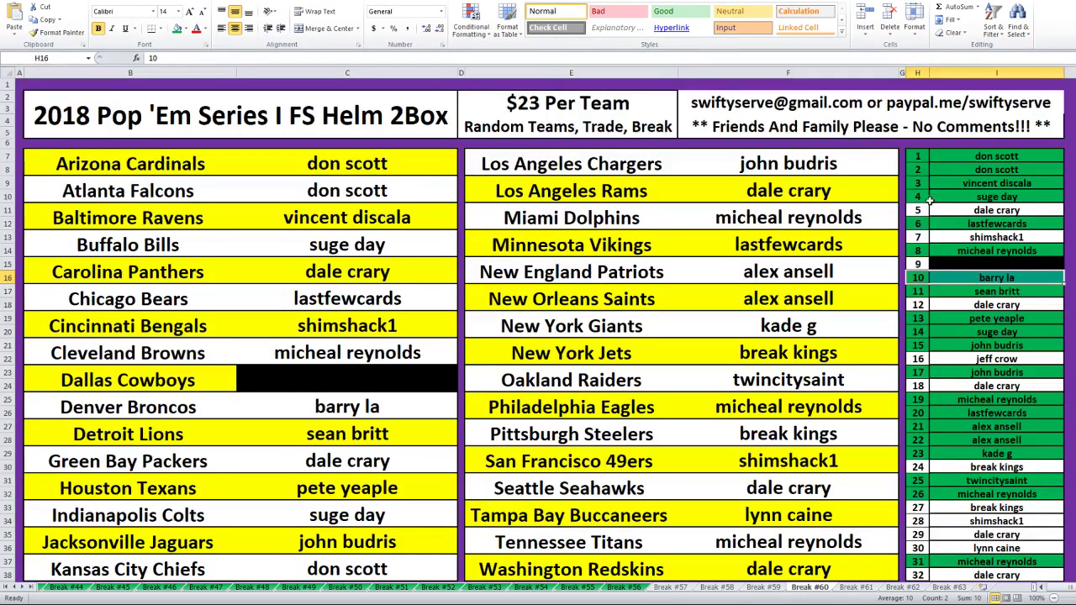
{"action": "left_click_drag", "start_coordinate": [920, 209], "coordinate": [954, 206]}
{"action": "left_click_drag", "start_coordinate": [930, 305], "coordinate": [949, 303]}
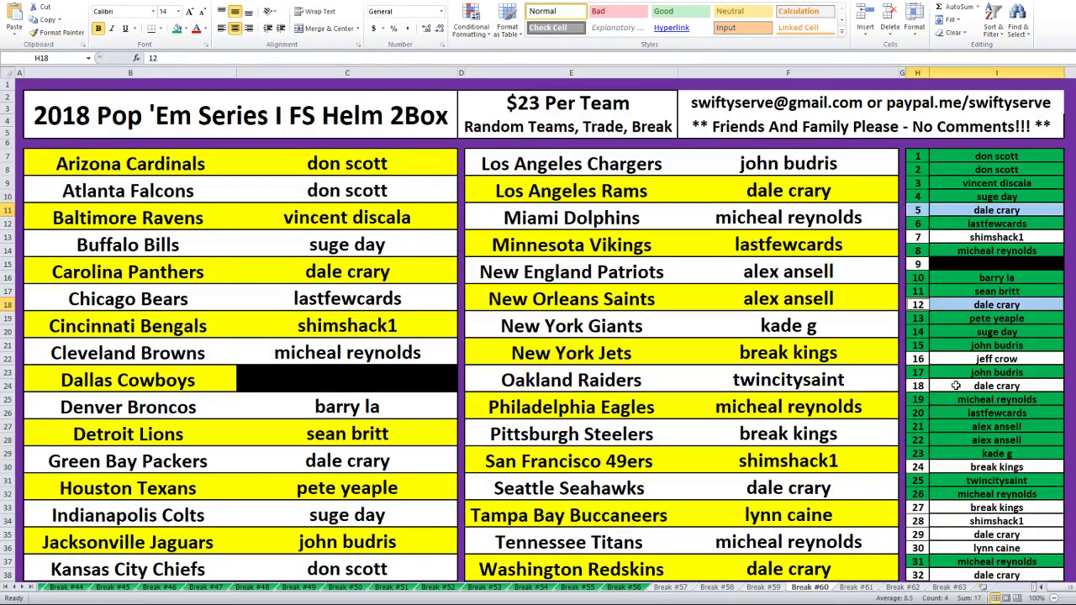
{"action": "left_click_drag", "start_coordinate": [935, 386], "coordinate": [949, 387]}
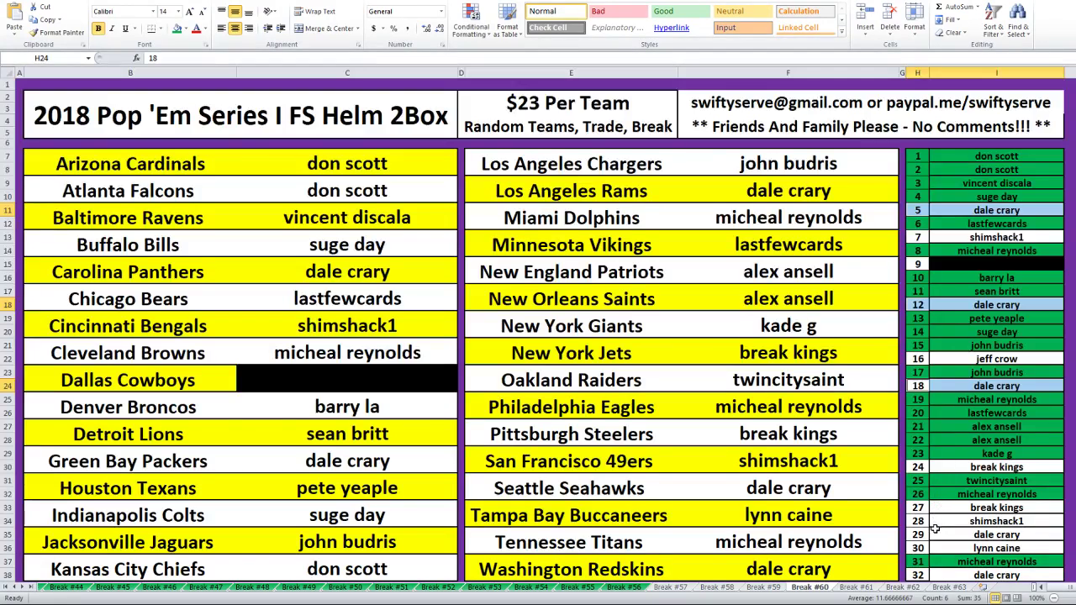
{"action": "left_click_drag", "start_coordinate": [923, 535], "coordinate": [946, 536]}
{"action": "left_click_drag", "start_coordinate": [923, 577], "coordinate": [947, 577]}
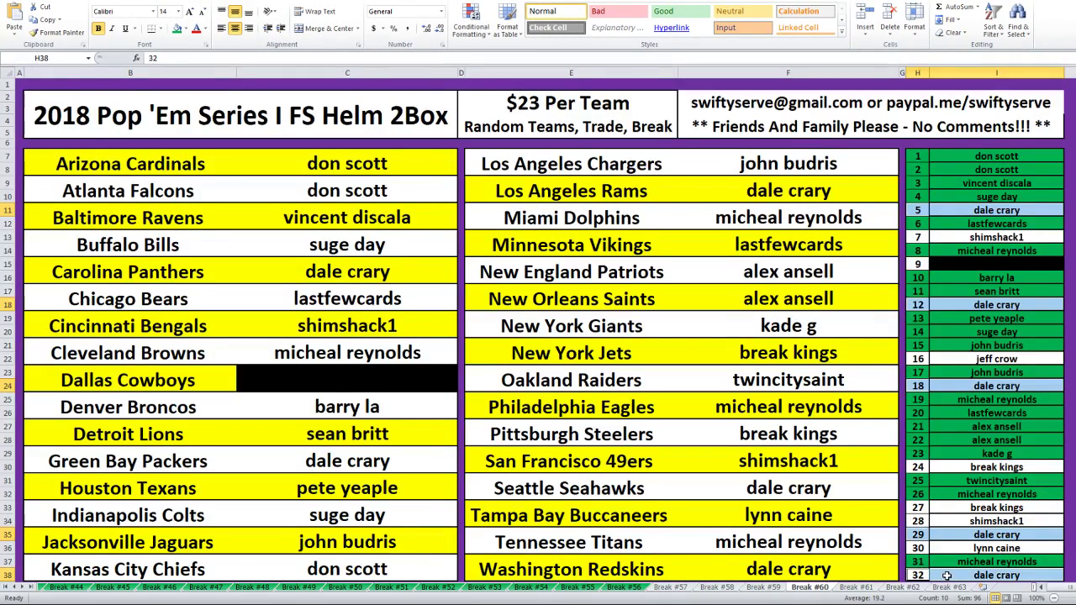
{"action": "left_click", "coordinate": [177, 28]}
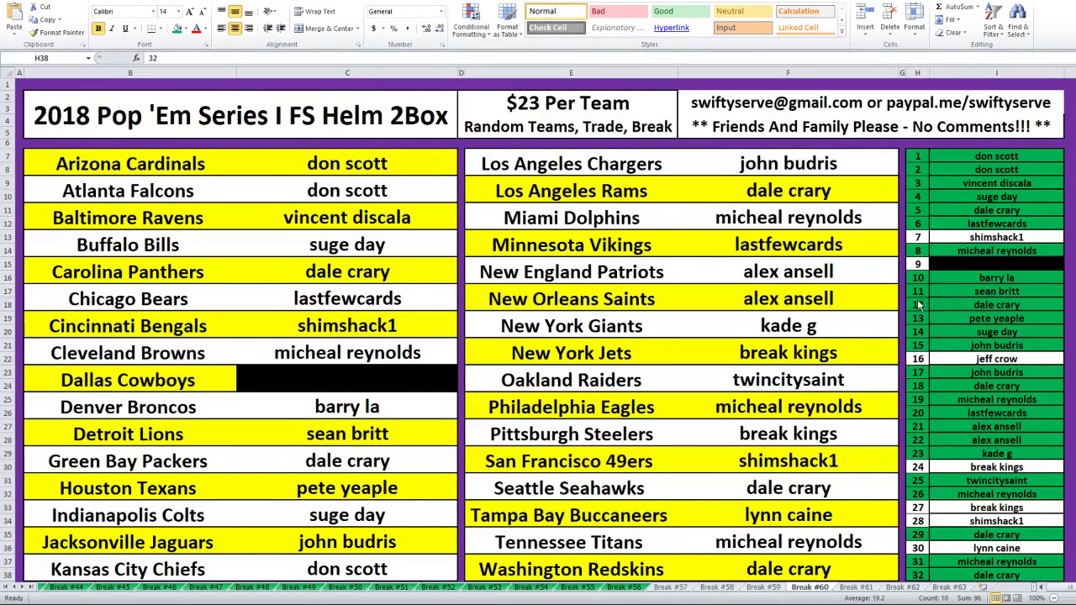
Inspect the unshaded buyer cell for list entry 16
{"action": "left_click", "coordinate": [1003, 359]}
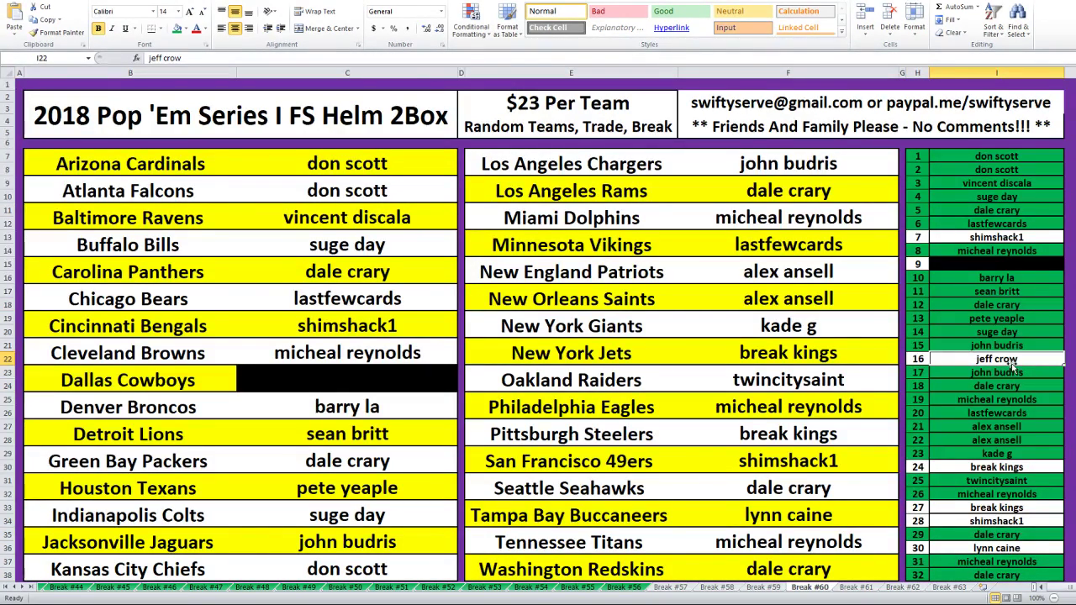
{"action": "left_click", "coordinate": [1009, 386]}
{"action": "left_click", "coordinate": [1013, 362]}
Retype list entry 16's buyer name in I22, correcting the misspelling
{"action": "left_click", "coordinate": [325, 538]}
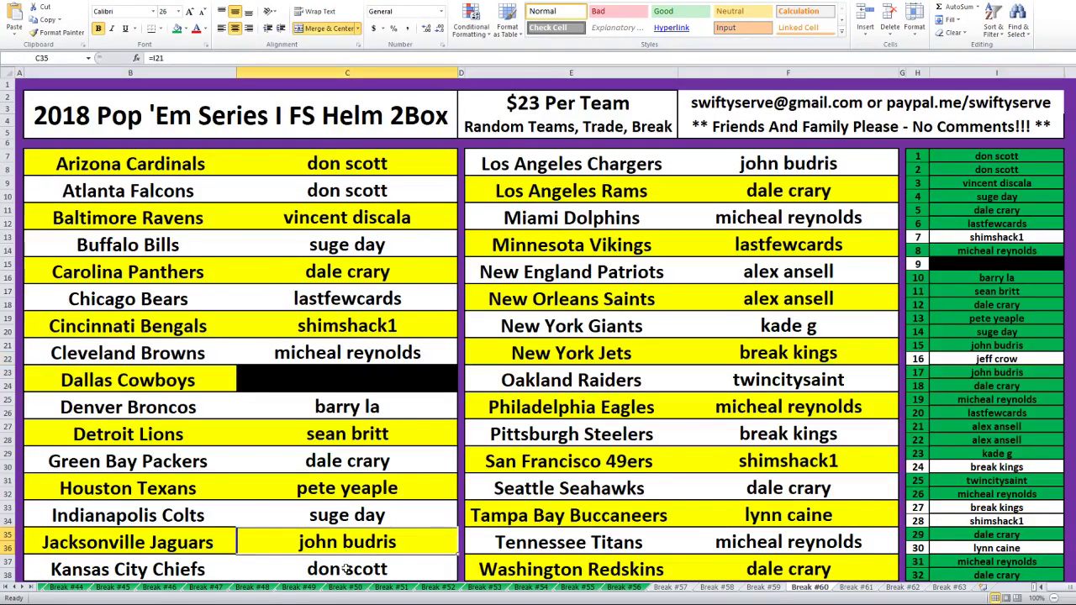
{"action": "left_click", "coordinate": [347, 569]}
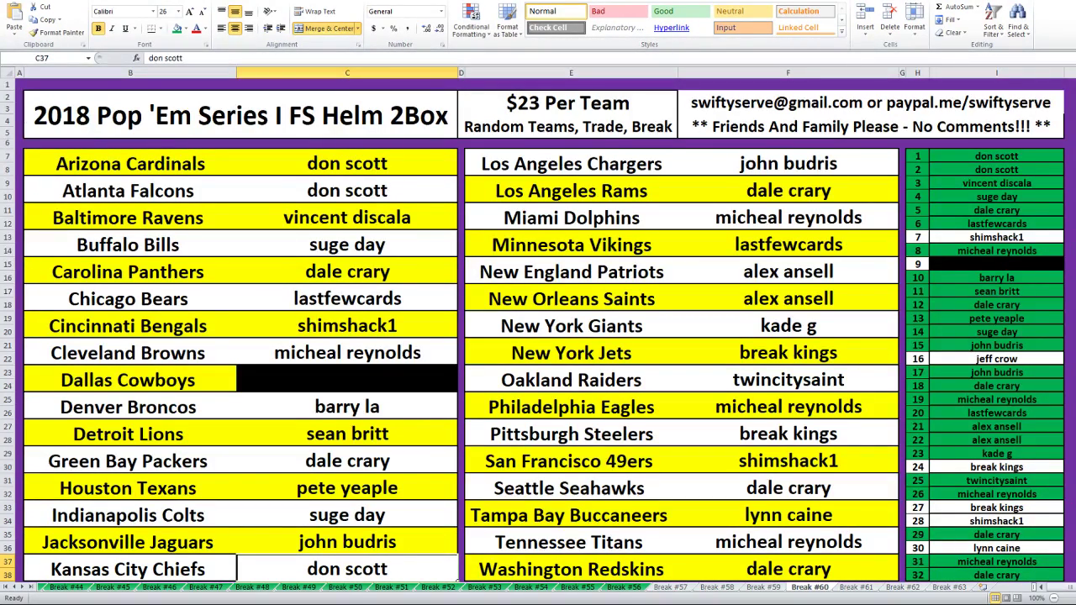
{"action": "left_click", "coordinate": [995, 358]}
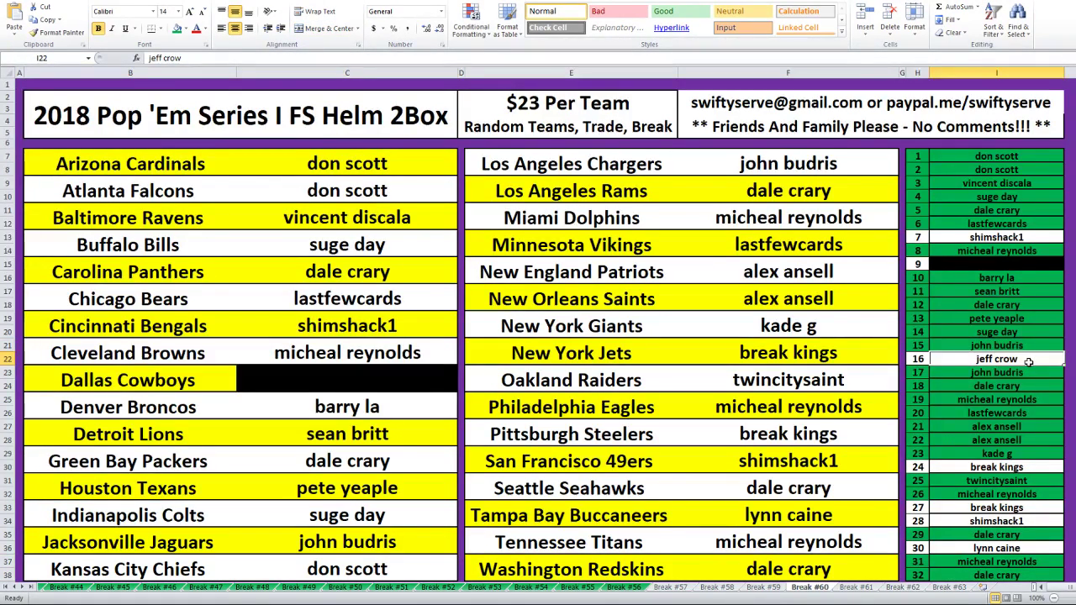
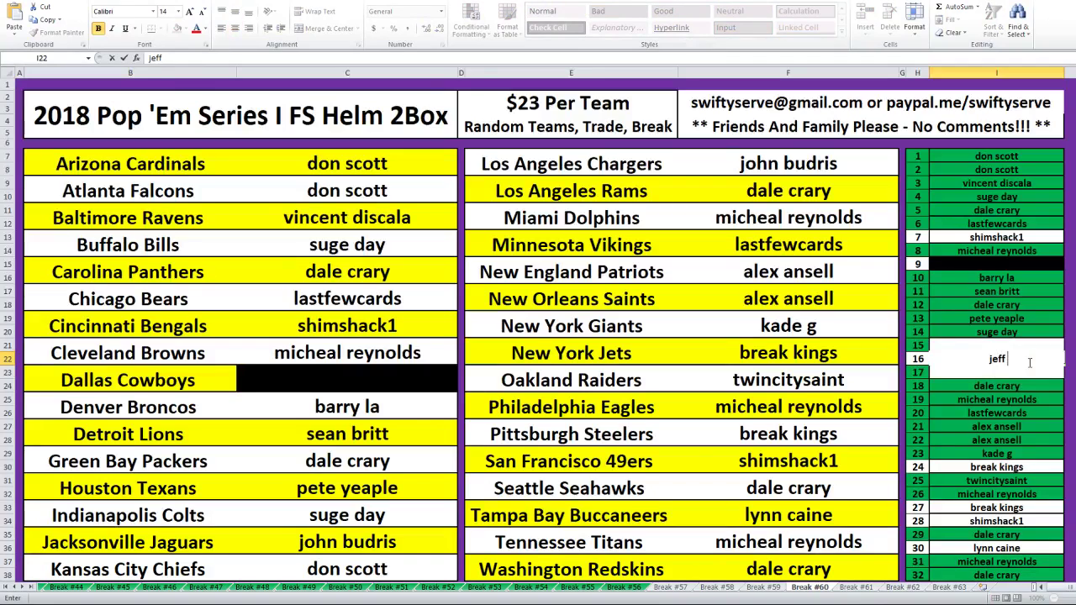
{"action": "key", "text": "Return"}
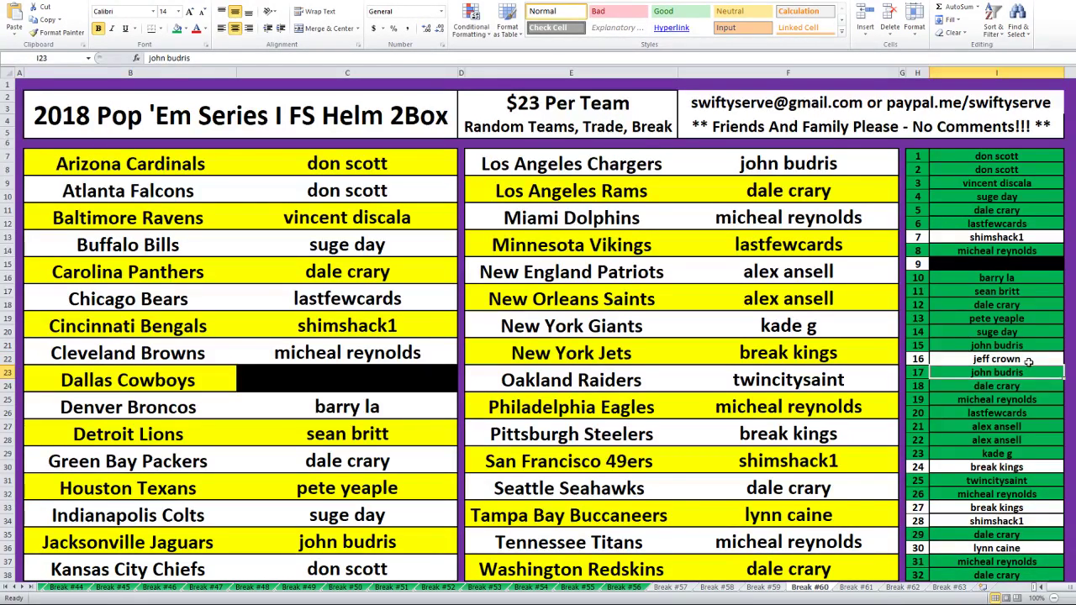
{"action": "left_click", "coordinate": [1028, 362]}
{"action": "key", "text": "Return"}
Replace the Kansas City Chiefs buyer in C37 with the formula =I22
{"action": "left_click", "coordinate": [410, 536]}
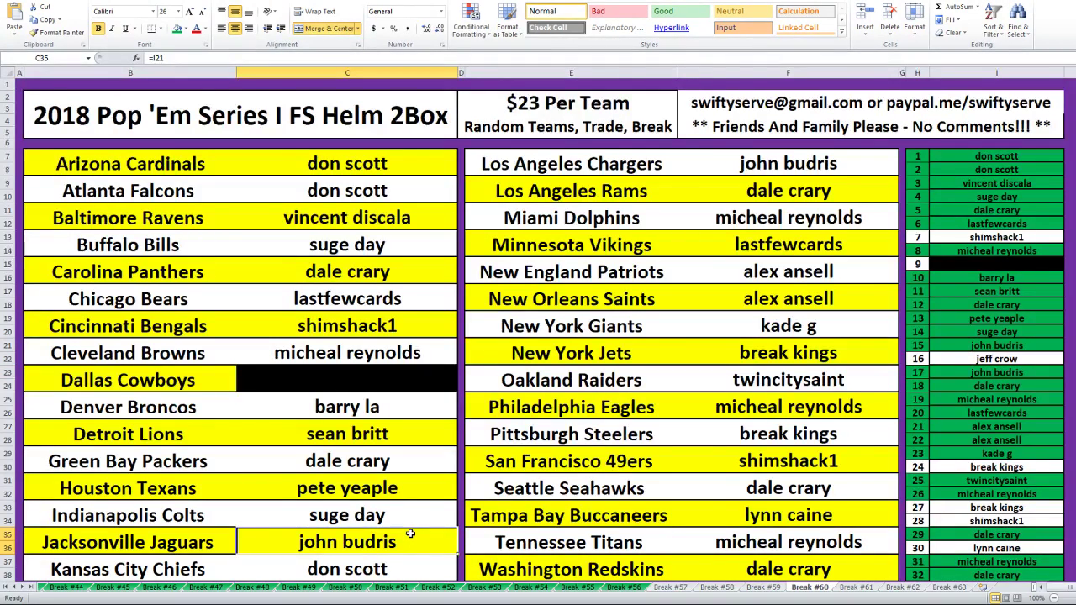
{"action": "key", "text": "Down"}
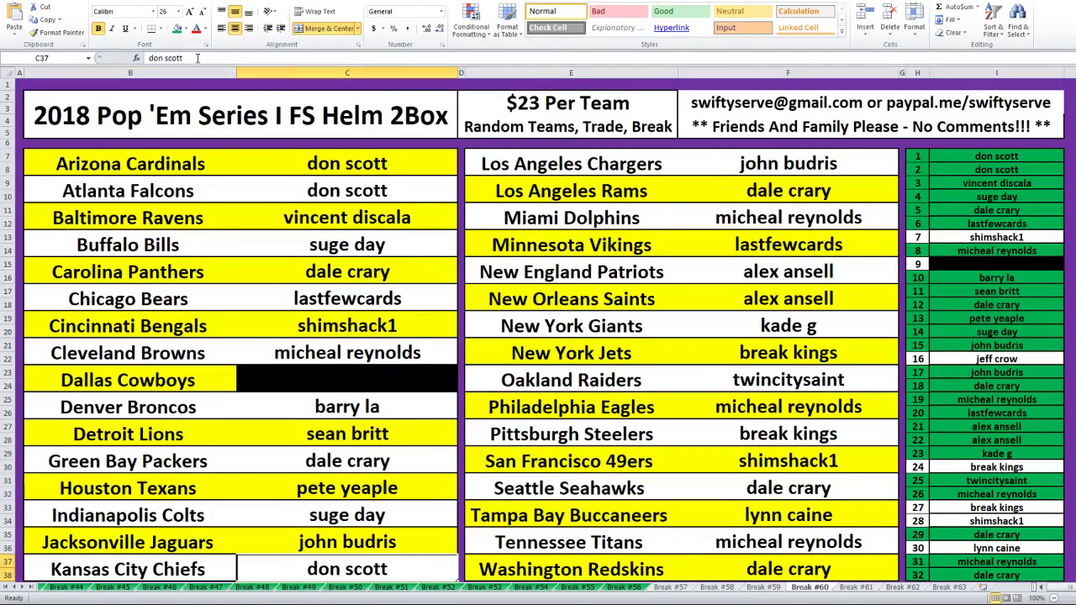
{"action": "left_click_drag", "start_coordinate": [183, 57], "coordinate": [105, 57]}
{"action": "type", "text": "=i122"}
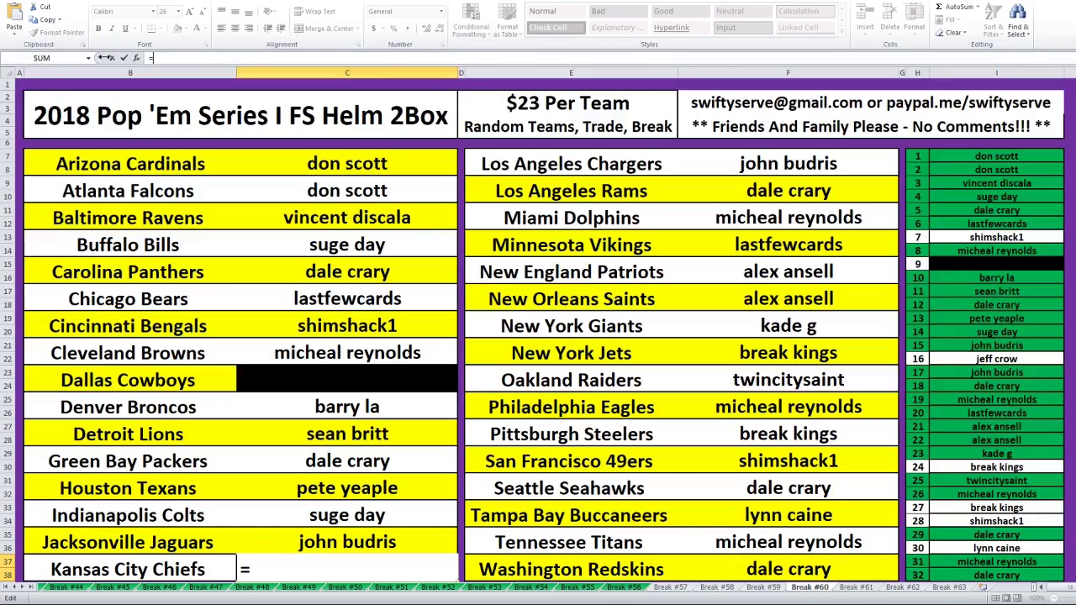
{"action": "key", "text": "BackSpace"}
{"action": "key", "text": "BackSpace"}
{"action": "key", "text": "BackSpace"}
{"action": "type", "text": "22"}
{"action": "key", "text": "Return"}
{"action": "scroll", "coordinate": [629, 422], "scroll_direction": "up", "scroll_amount": 1}
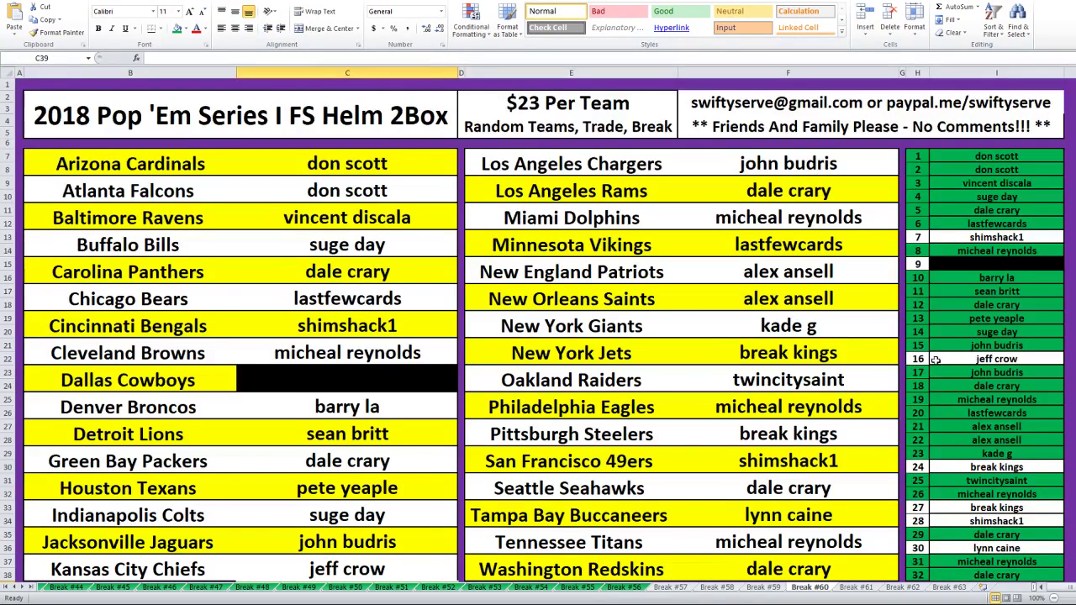
Shade the remaining white list rows 7, 16, 24, 27, 28 and 30 green
{"action": "left_click_drag", "start_coordinate": [922, 359], "coordinate": [955, 359]}
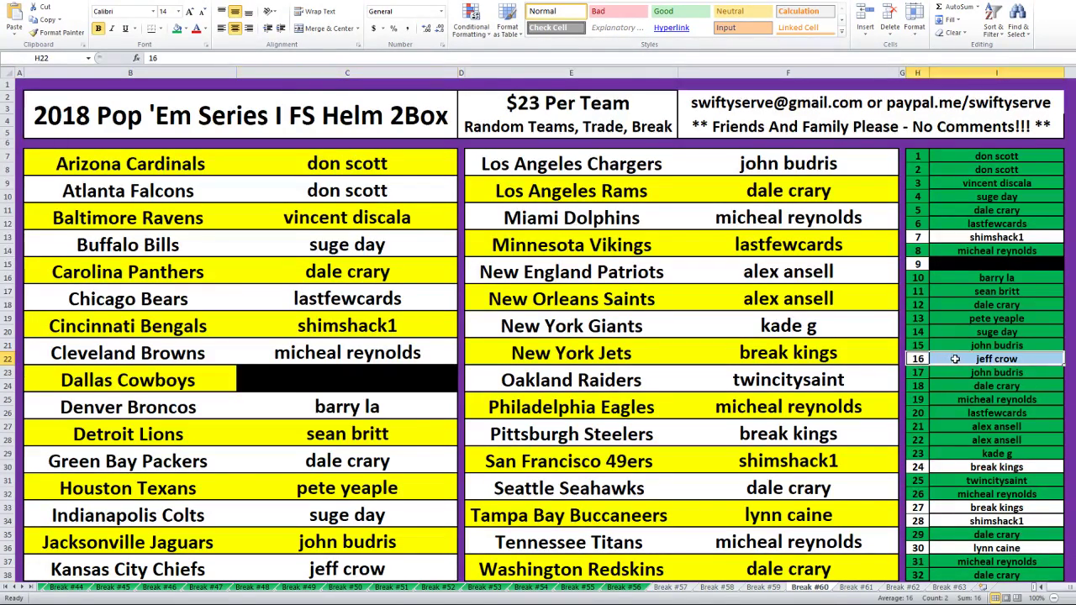
{"action": "left_click", "coordinate": [979, 262]}
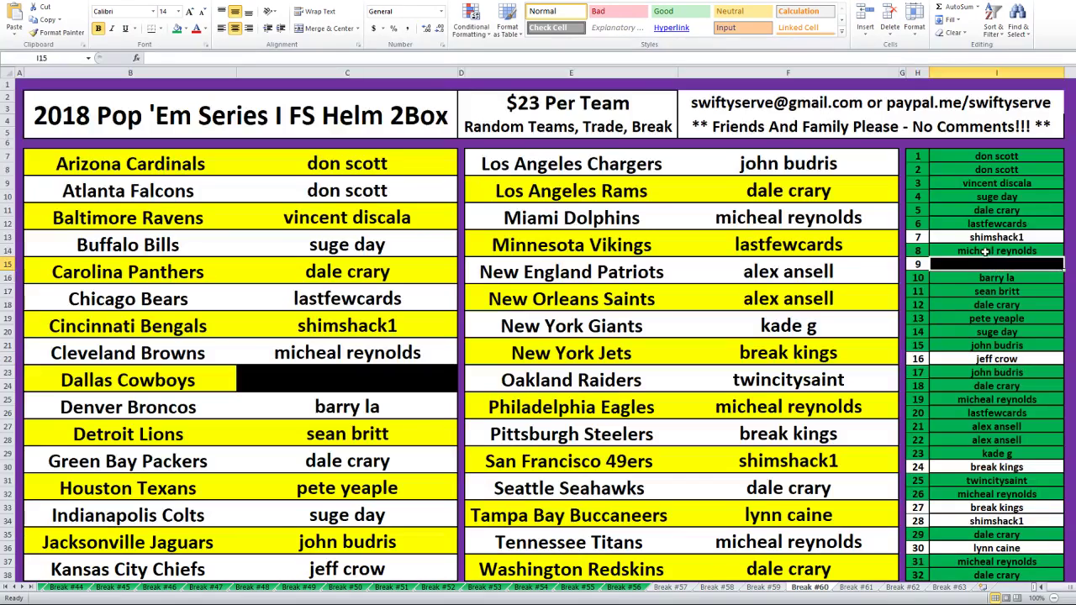
{"action": "left_click_drag", "start_coordinate": [919, 468], "coordinate": [959, 468]}
{"action": "left_click_drag", "start_coordinate": [925, 508], "coordinate": [969, 508]}
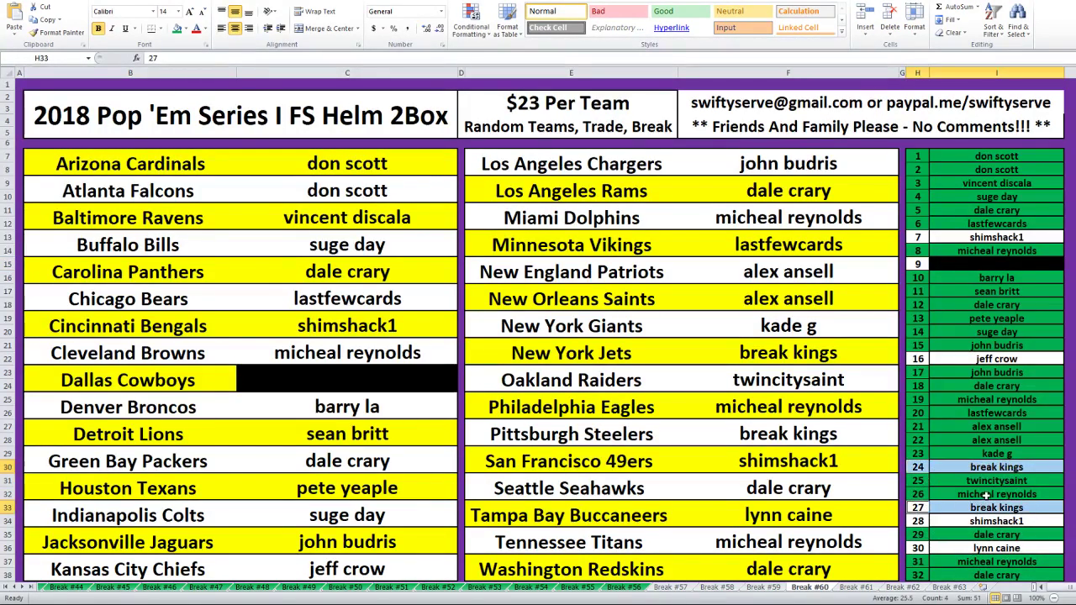
{"action": "left_click_drag", "start_coordinate": [917, 237], "coordinate": [959, 237]}
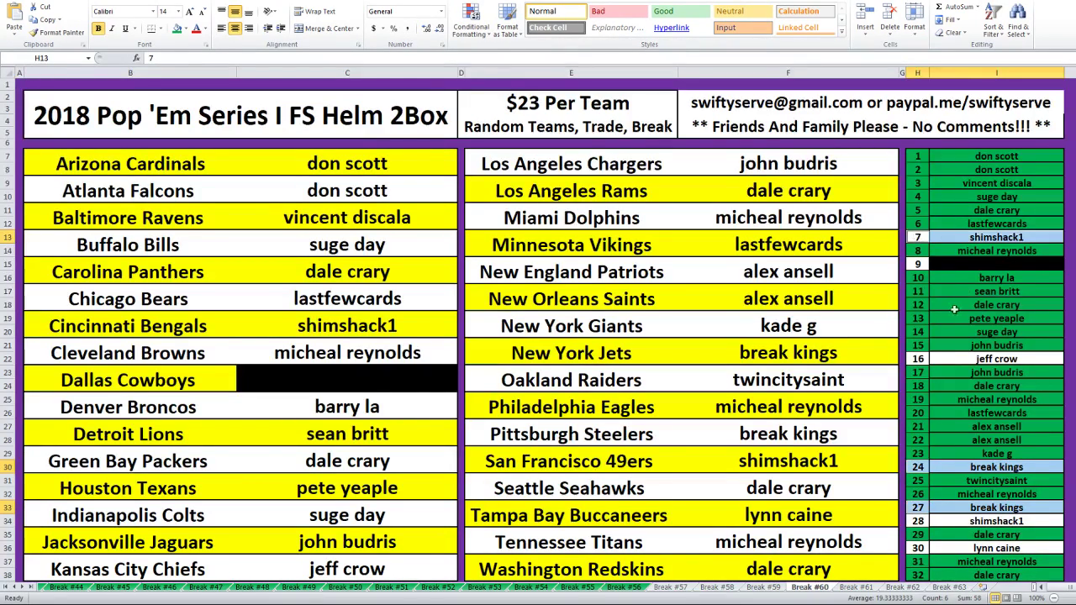
{"action": "left_click_drag", "start_coordinate": [930, 515], "coordinate": [951, 521]}
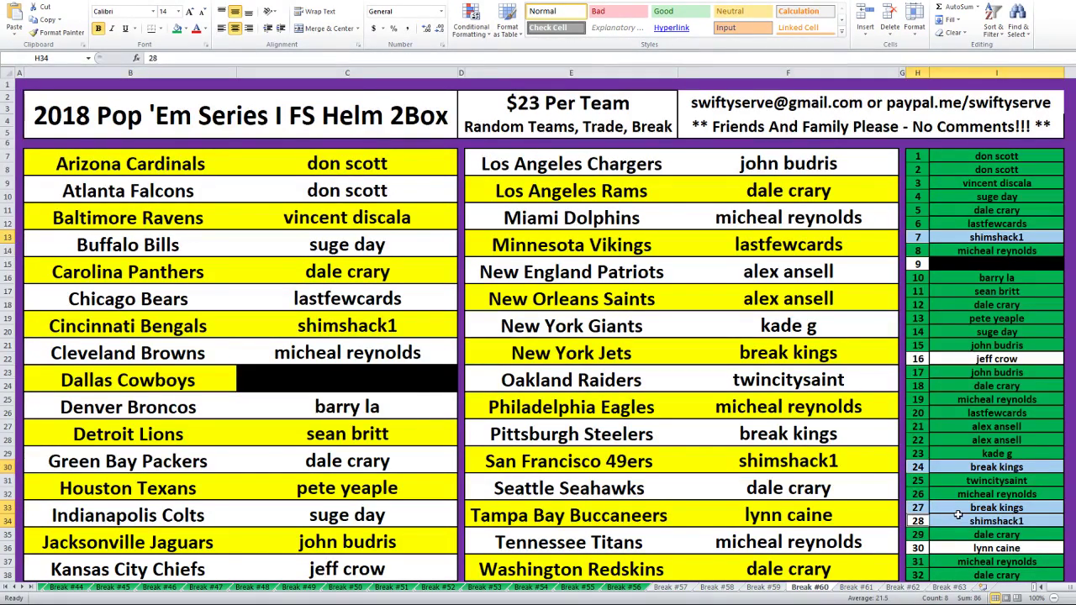
{"action": "left_click_drag", "start_coordinate": [920, 548], "coordinate": [950, 549]}
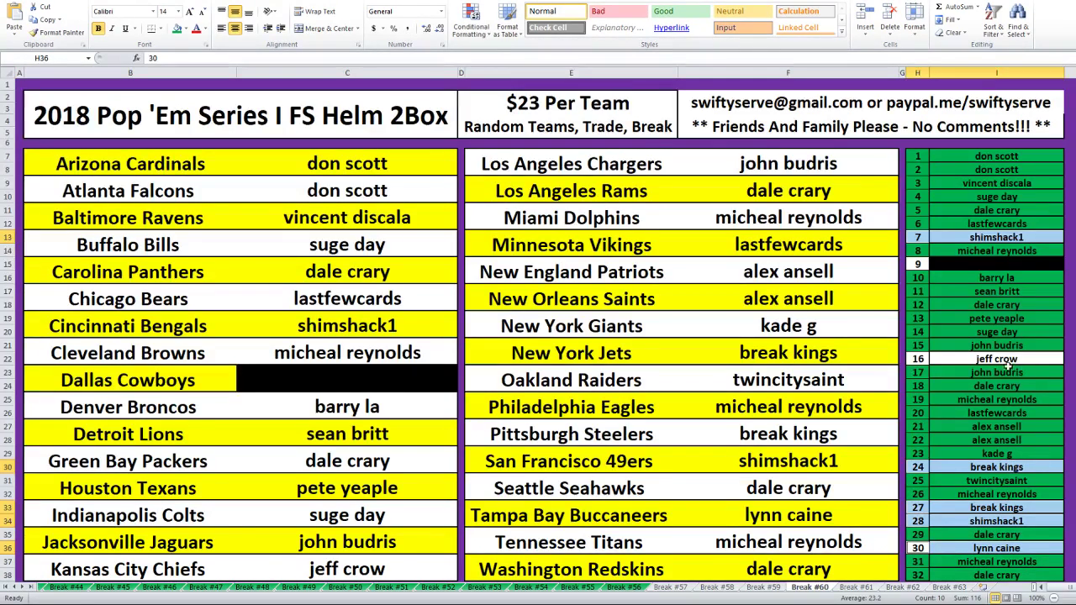
{"action": "left_click_drag", "start_coordinate": [920, 360], "coordinate": [973, 357]}
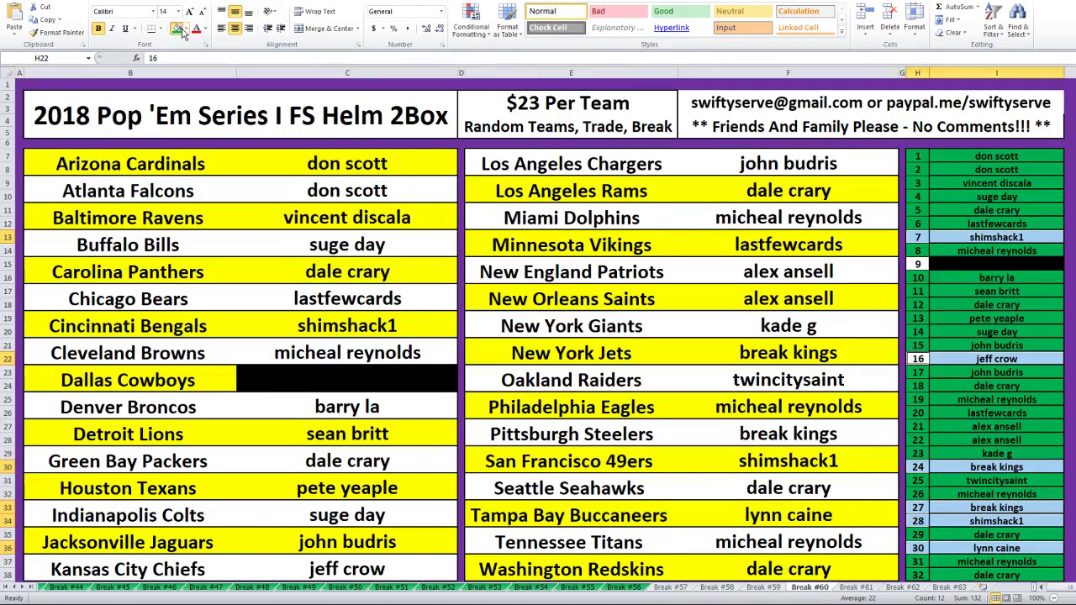
{"action": "left_click", "coordinate": [978, 280]}
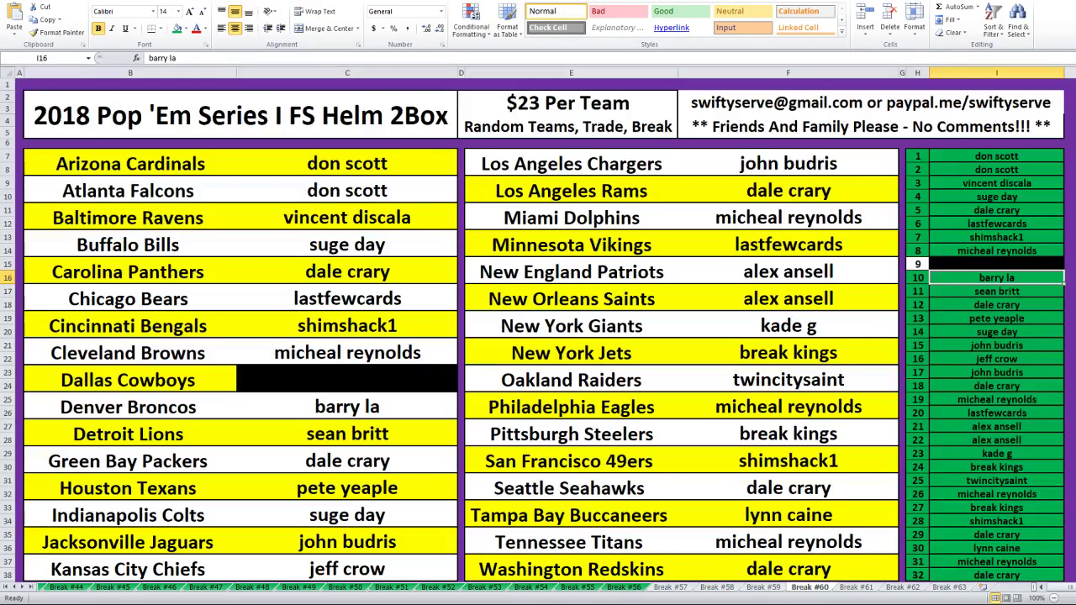
{"action": "left_click", "coordinate": [991, 169]}
Copy all the buyer names in I7:I38 and switch to the browser
{"action": "left_click_drag", "start_coordinate": [991, 152], "coordinate": [1004, 560]}
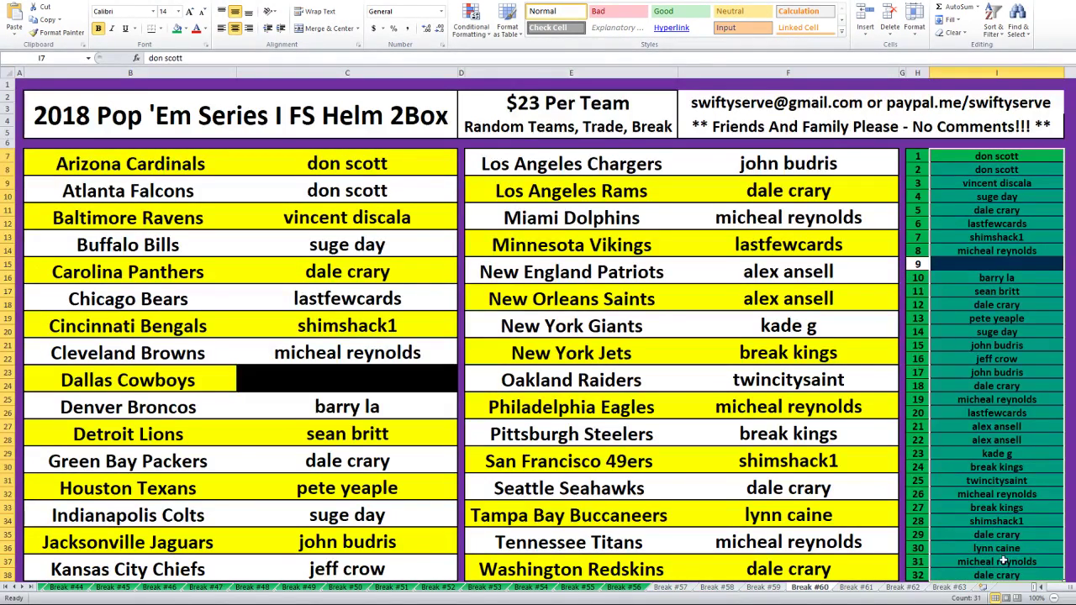
{"action": "key", "text": "ctrl+c"}
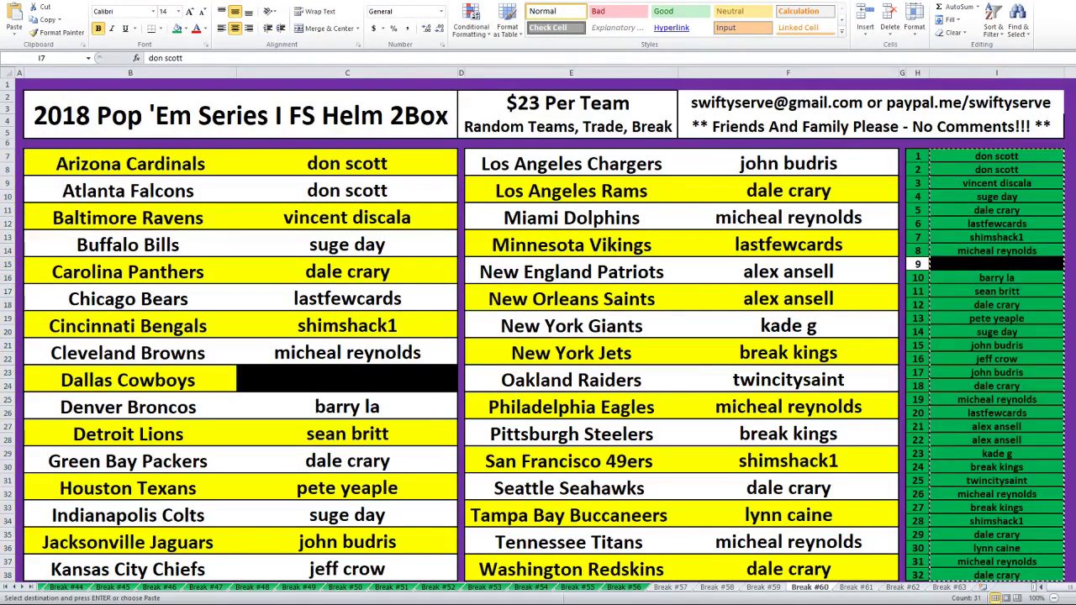
{"action": "key", "text": "alt+Tab"}
Open a new List Randomizer, paste the Excel buyer names, and delete the trailing blank line
{"action": "mouse_move", "coordinate": [374, 75]}
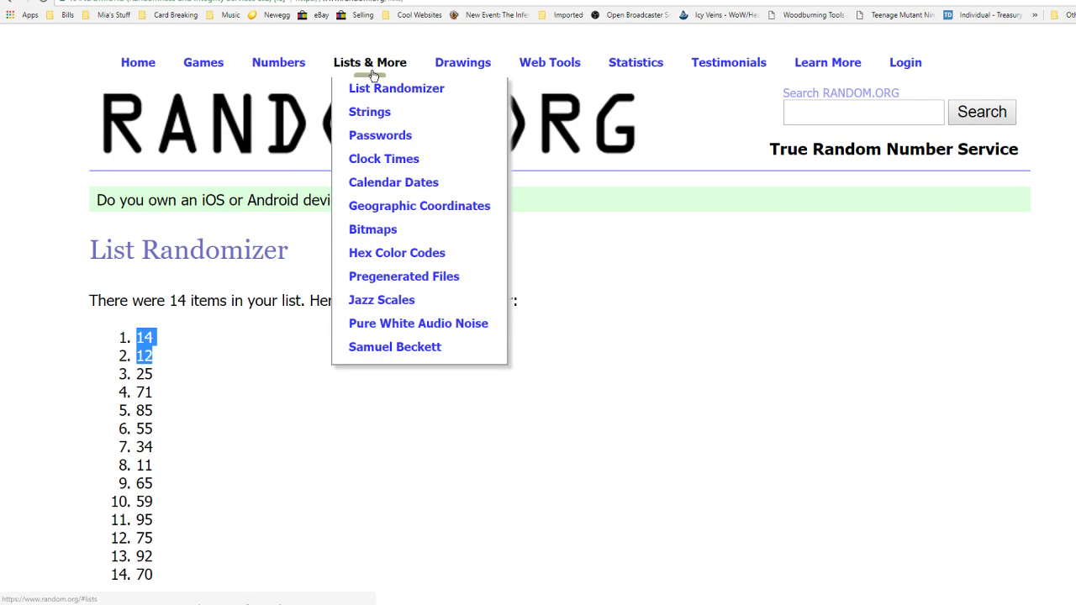
{"action": "left_click", "coordinate": [373, 94]}
{"action": "scroll", "coordinate": [239, 245], "scroll_direction": "down", "scroll_amount": 3}
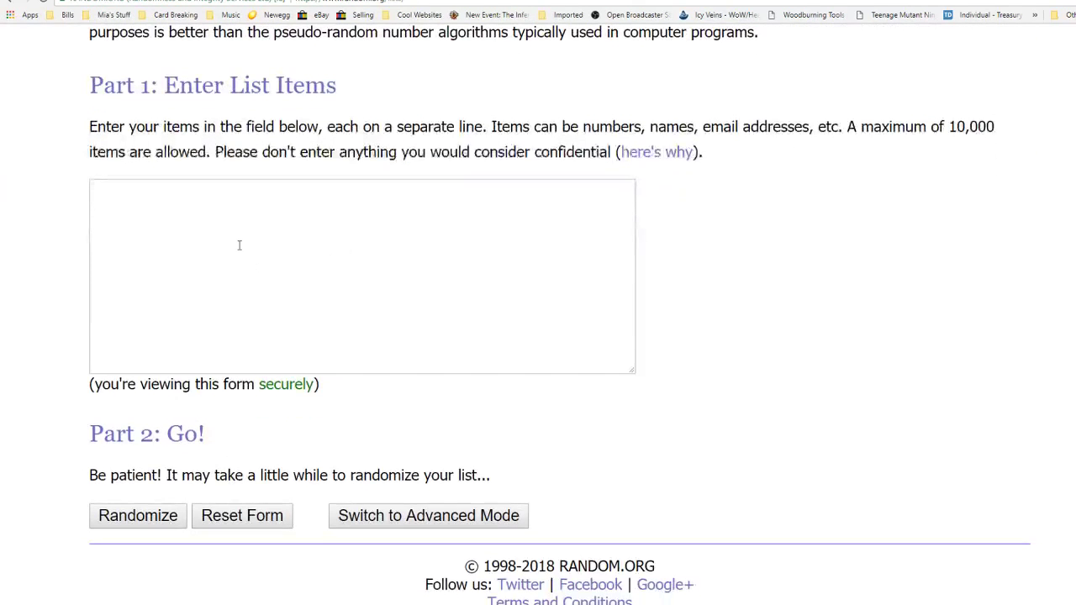
{"action": "left_click", "coordinate": [239, 244]}
{"action": "key", "text": "ctrl+v"}
{"action": "scroll", "coordinate": [281, 347], "scroll_direction": "up", "scroll_amount": 5}
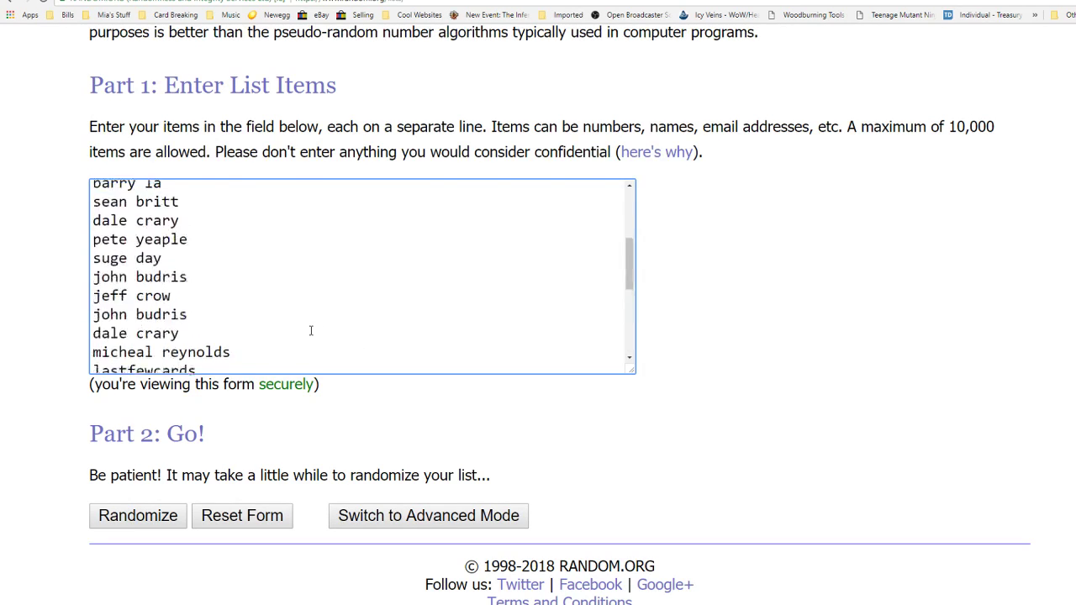
{"action": "key", "text": "BackSpace"}
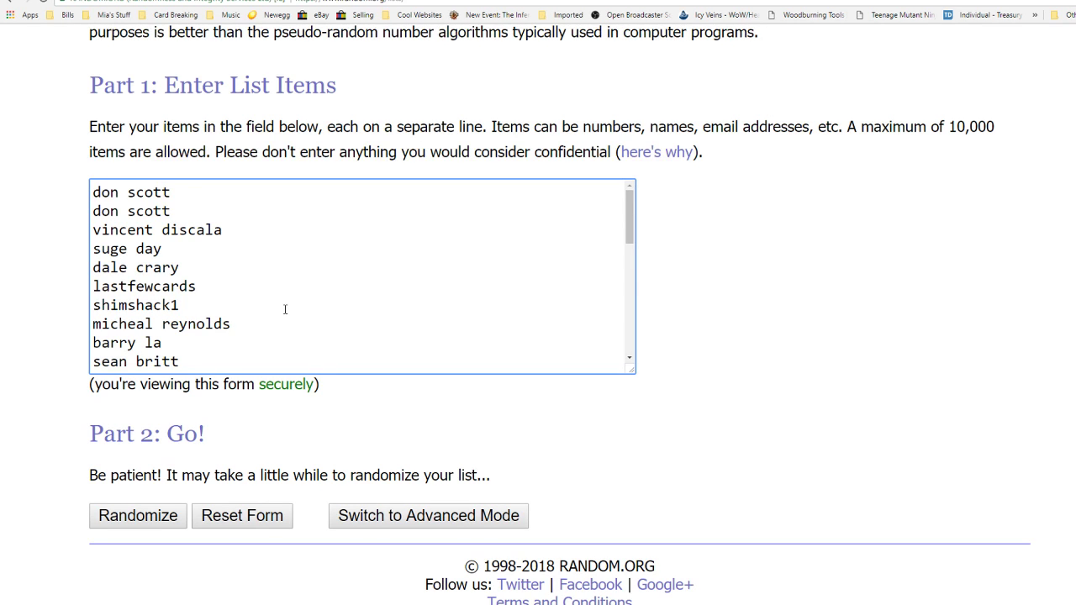
{"action": "scroll", "coordinate": [765, 303], "scroll_direction": "up", "scroll_amount": 4}
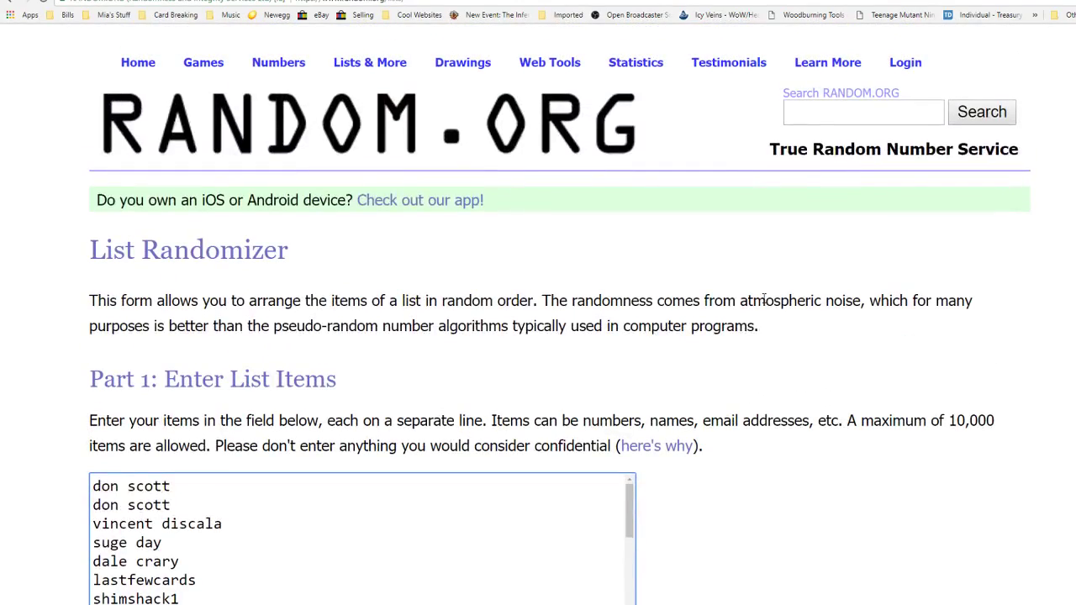
{"action": "scroll", "coordinate": [765, 300], "scroll_direction": "down", "scroll_amount": 4}
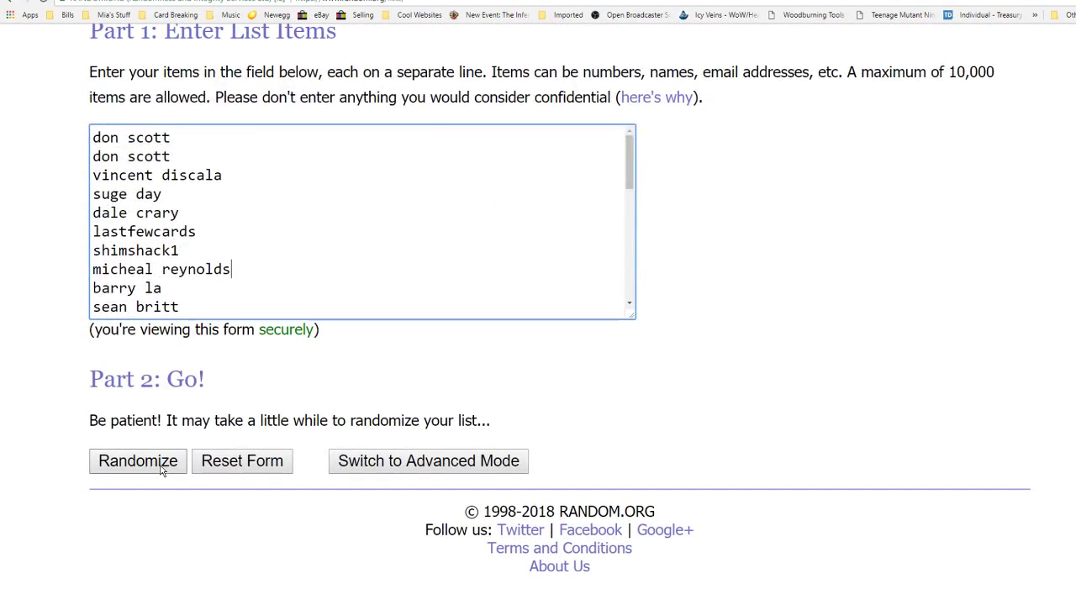
{"action": "left_click_drag", "start_coordinate": [538, 5], "coordinate": [768, 8]}
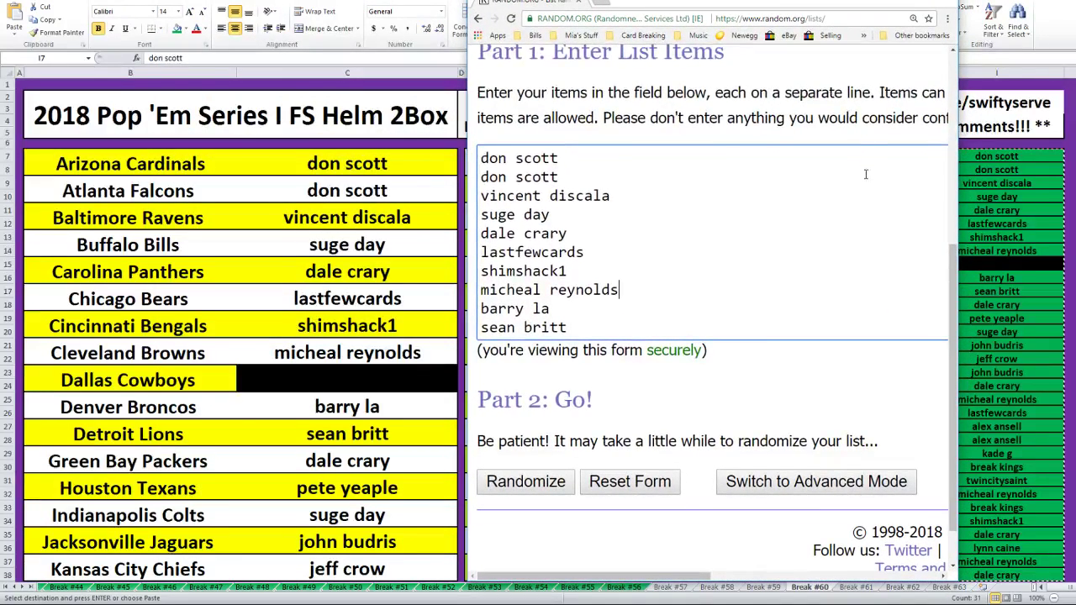
{"action": "scroll", "coordinate": [758, 233], "scroll_direction": "up", "scroll_amount": 1}
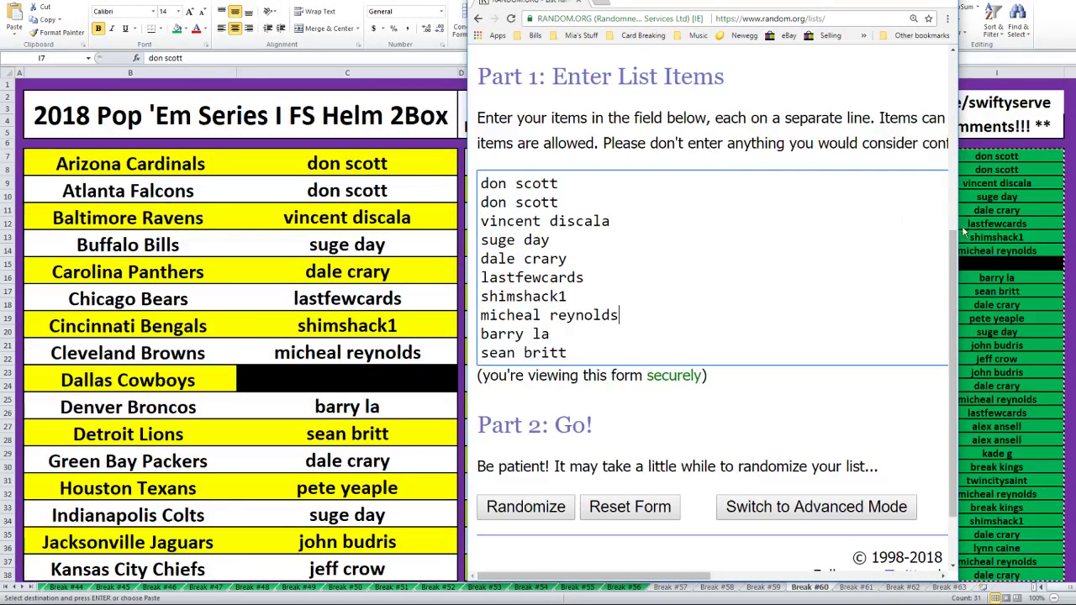
{"action": "scroll", "coordinate": [924, 395], "scroll_direction": "down", "scroll_amount": 1}
{"action": "scroll", "coordinate": [625, 241], "scroll_direction": "down", "scroll_amount": 1}
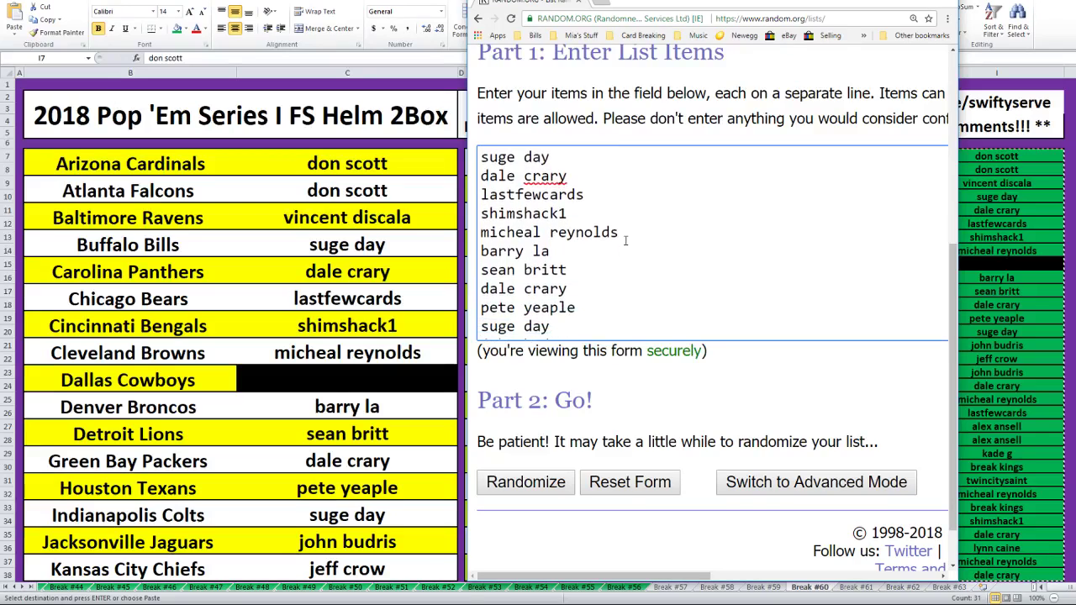
{"action": "scroll", "coordinate": [626, 242], "scroll_direction": "down", "scroll_amount": 1}
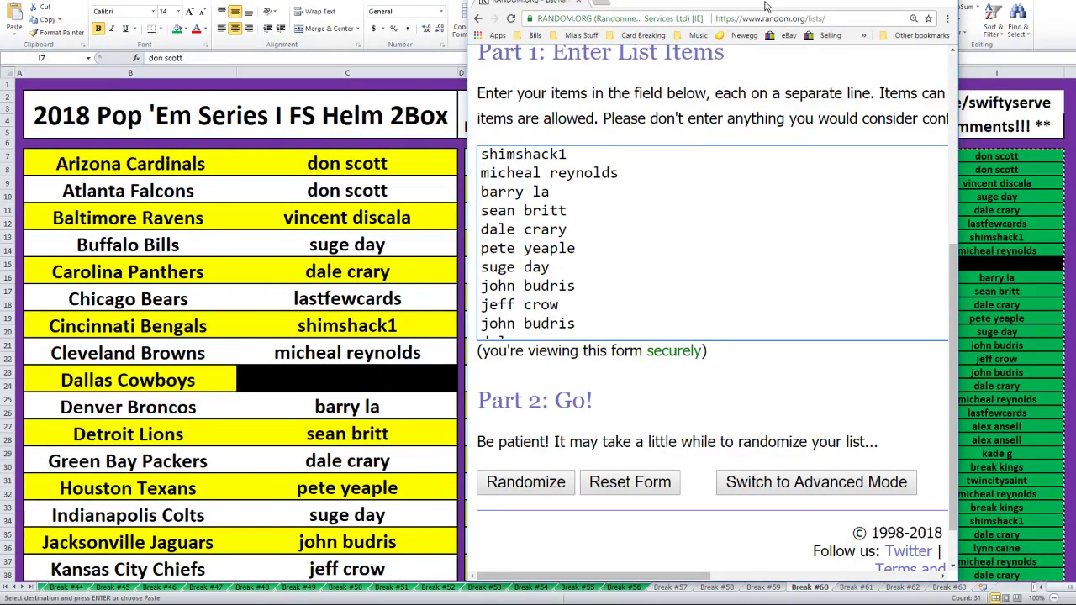
{"action": "left_click_drag", "start_coordinate": [761, 7], "coordinate": [497, 7]}
{"action": "scroll", "coordinate": [450, 151], "scroll_direction": "down", "scroll_amount": 3}
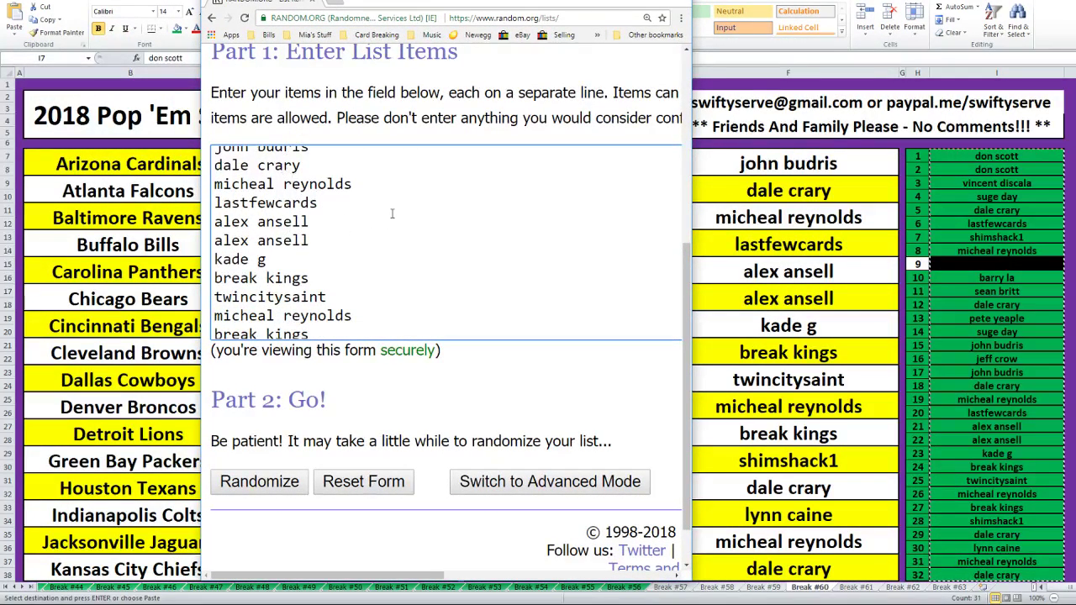
{"action": "scroll", "coordinate": [395, 219], "scroll_direction": "down", "scroll_amount": 2}
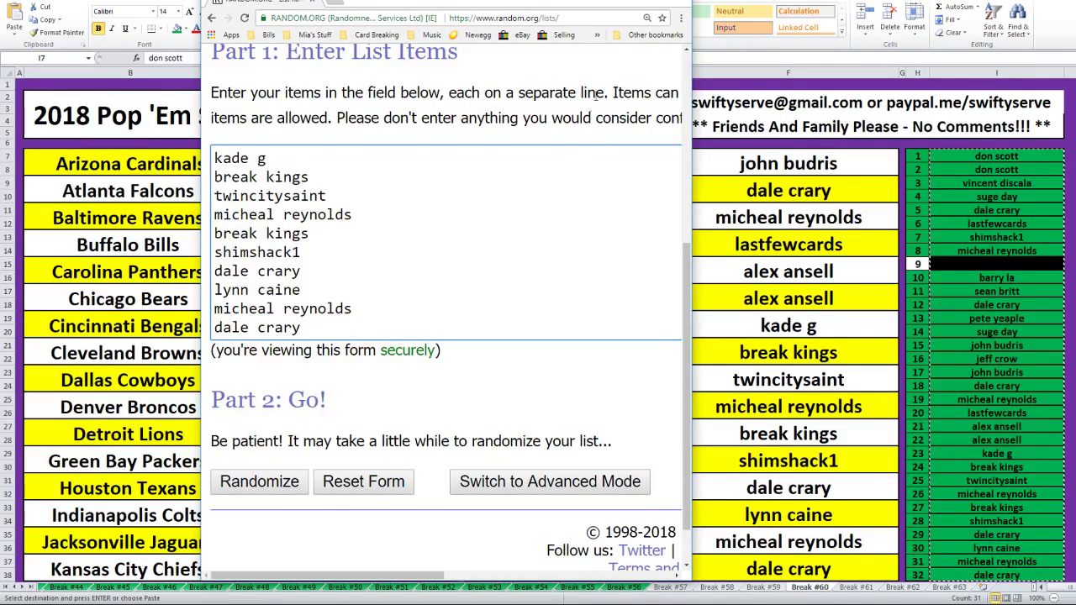
{"action": "key", "text": "super+Up"}
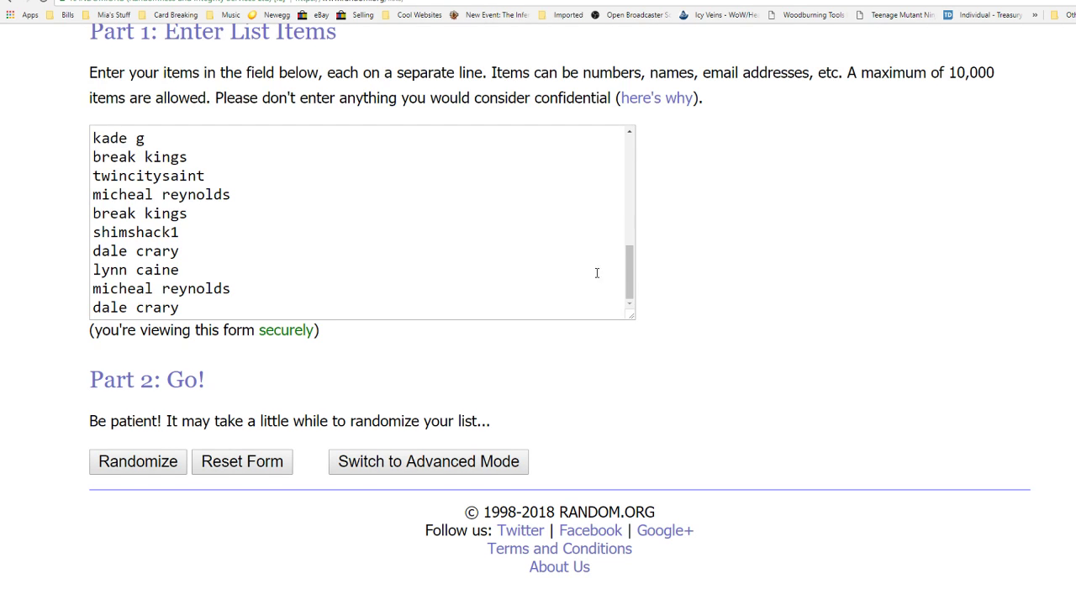
Randomize the 31 buyer names five times and highlight the 'randomized 5 times' line
{"action": "left_click", "coordinate": [157, 468]}
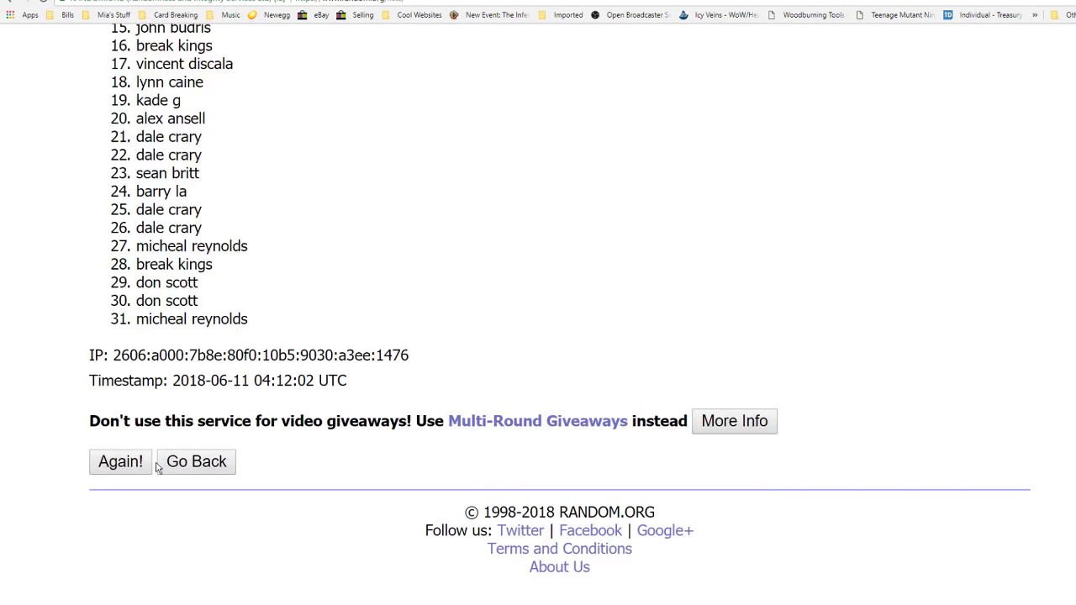
{"action": "left_click", "coordinate": [142, 468]}
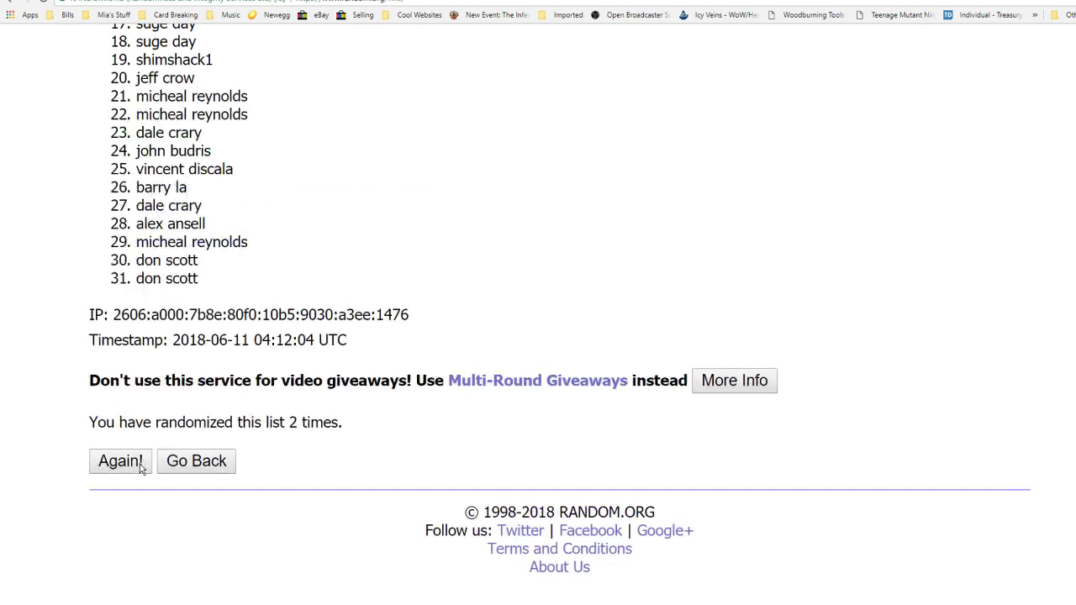
{"action": "left_click", "coordinate": [140, 464]}
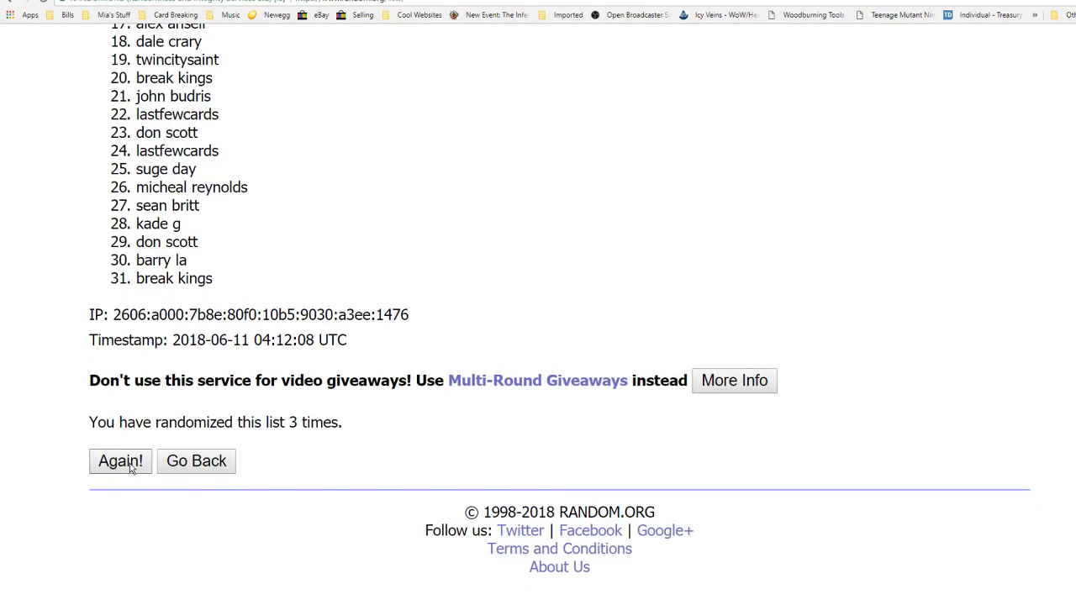
{"action": "left_click", "coordinate": [130, 467]}
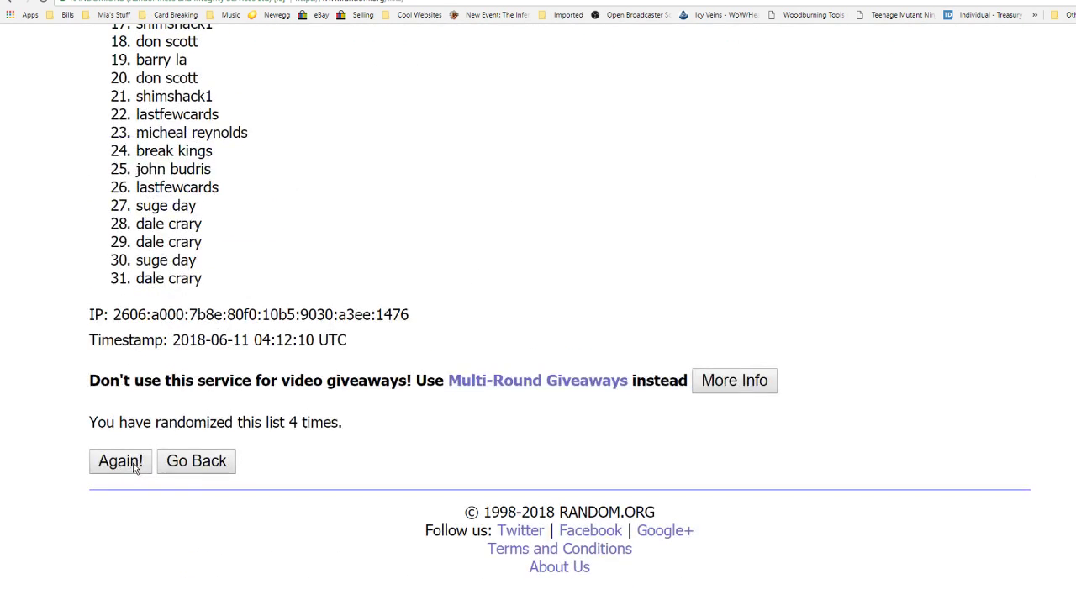
{"action": "left_click", "coordinate": [134, 471]}
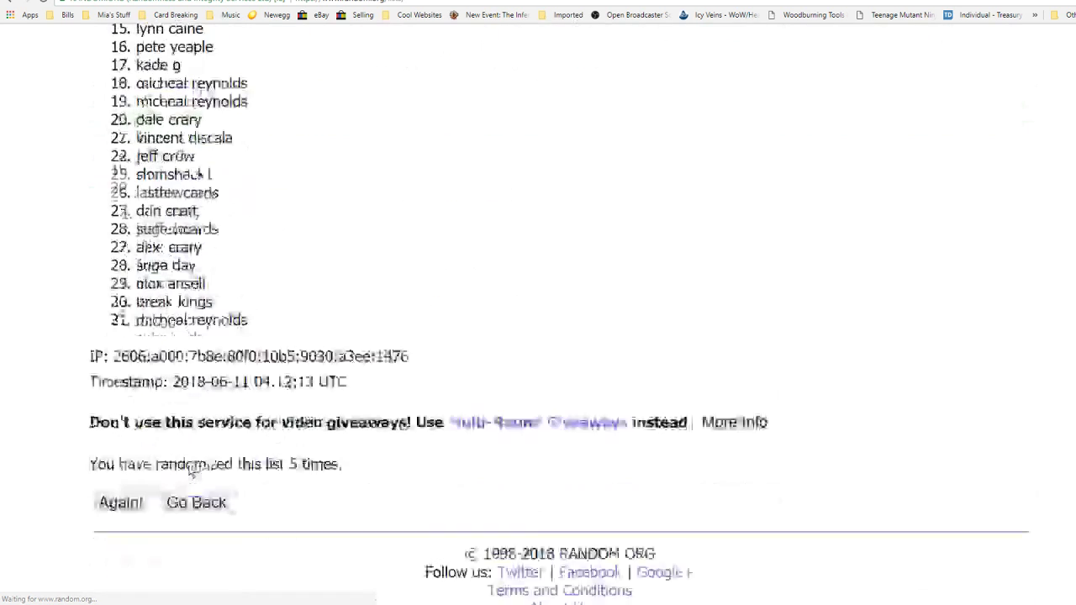
{"action": "left_click_drag", "start_coordinate": [242, 422], "coordinate": [412, 425]}
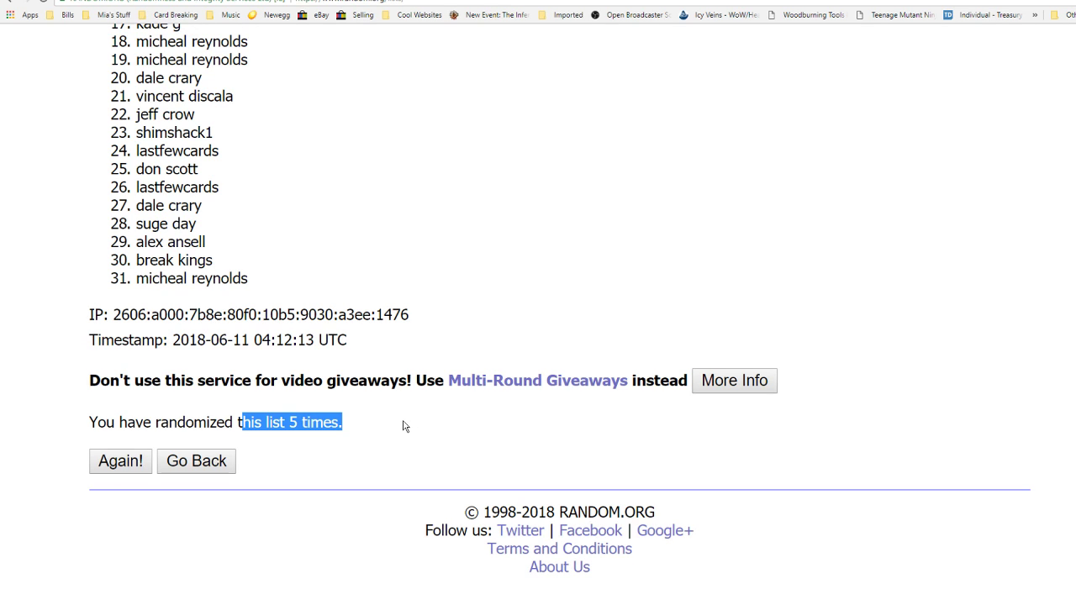
{"action": "scroll", "coordinate": [403, 426], "scroll_direction": "up", "scroll_amount": 7}
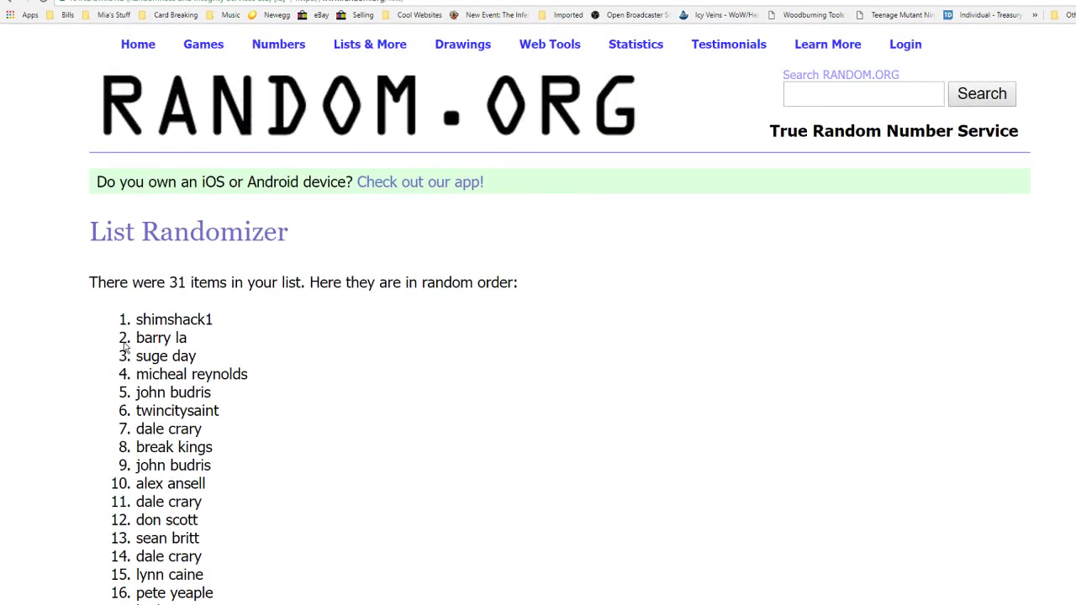
Paste the first eight shuffled names into the buyer list starting at I7
{"action": "left_click_drag", "start_coordinate": [137, 316], "coordinate": [219, 282]}
{"action": "scroll", "coordinate": [211, 260], "scroll_direction": "up", "scroll_amount": 1}
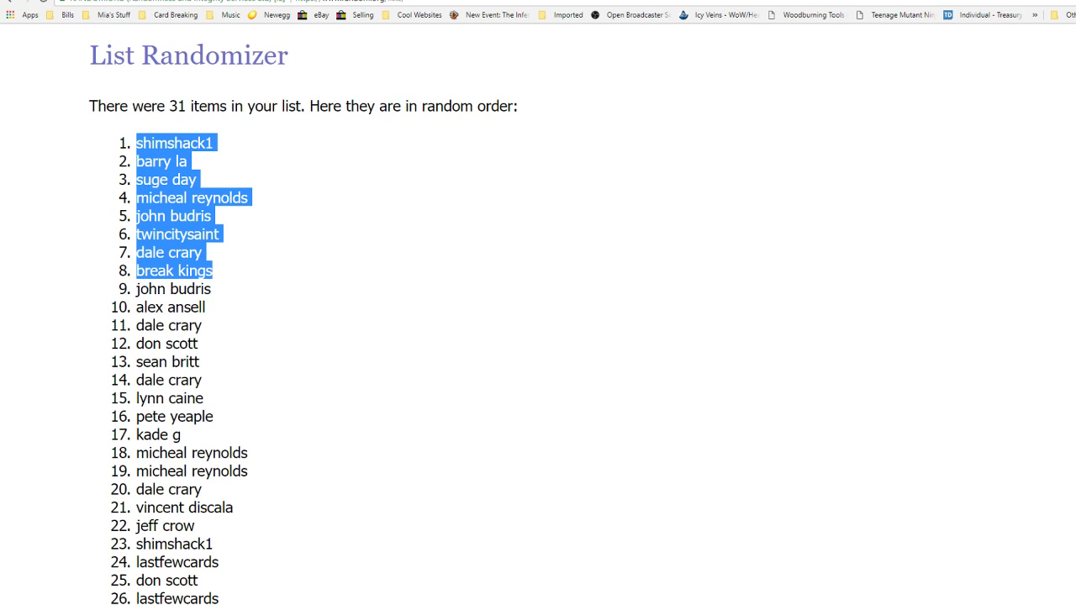
{"action": "key", "text": "alt+Tab"}
{"action": "right_click", "coordinate": [978, 157]}
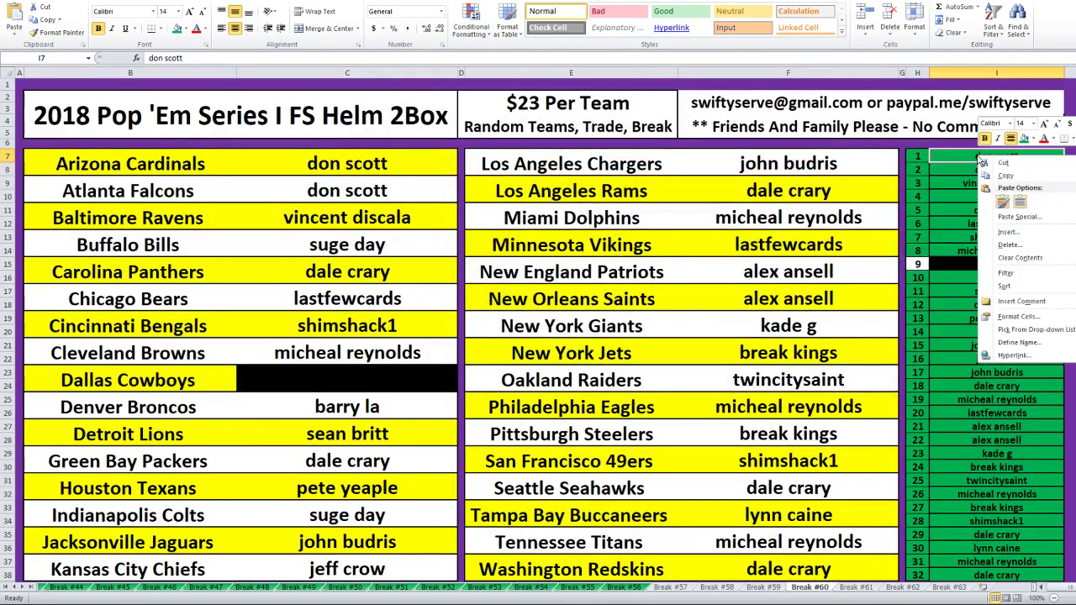
{"action": "left_click", "coordinate": [1020, 203]}
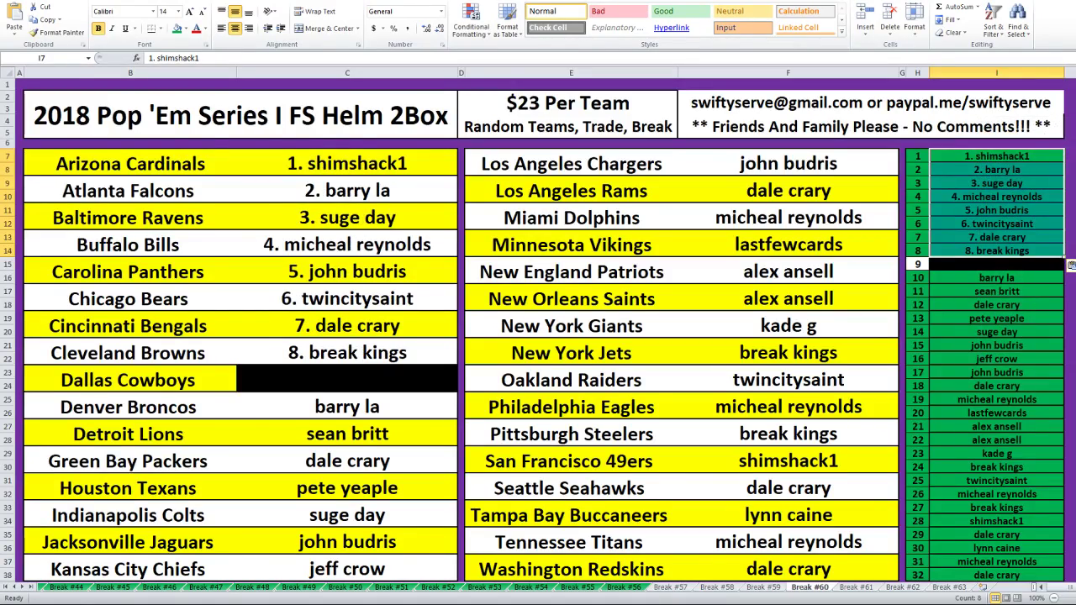
{"action": "key", "text": "alt+Tab"}
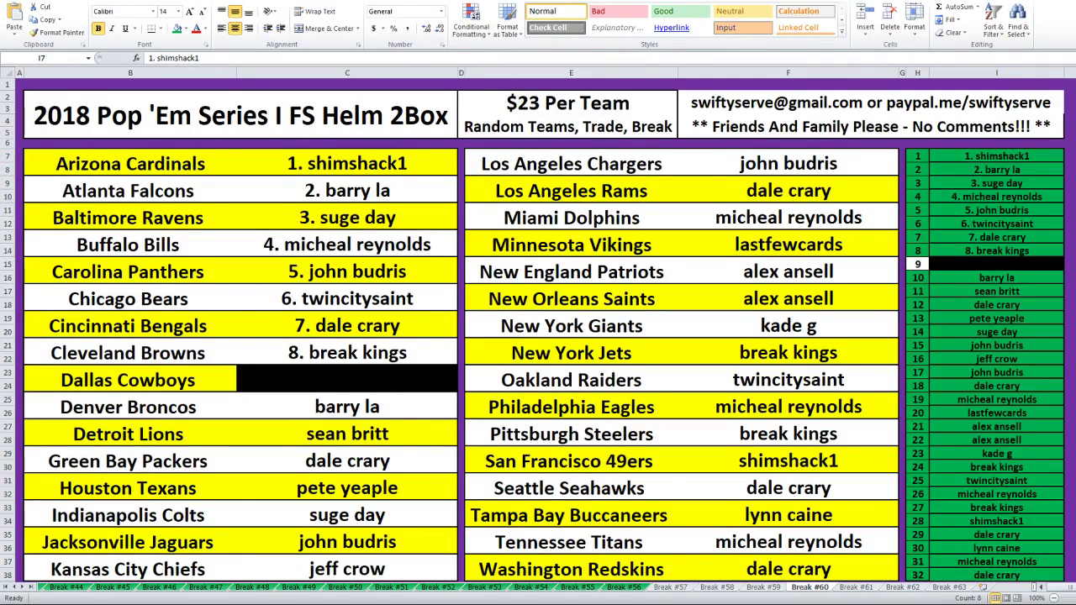
Copy shuffled names 9 through 31 and paste them starting at I16, below the Dallas gap
{"action": "key", "text": "alt+Tab"}
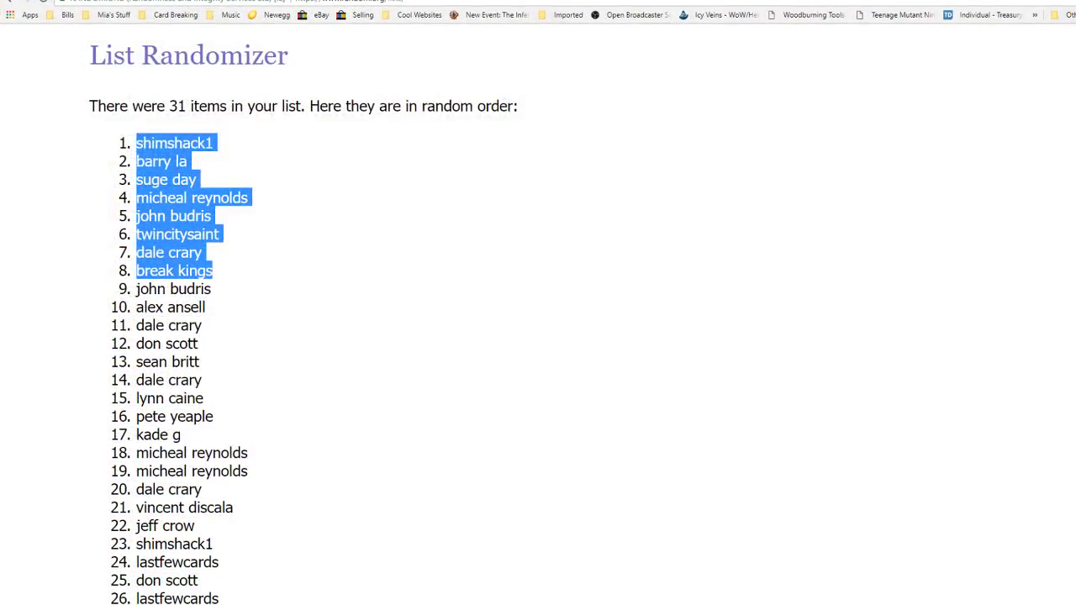
{"action": "key", "text": "super+Down"}
{"action": "left_click_drag", "start_coordinate": [257, 309], "coordinate": [376, 418]}
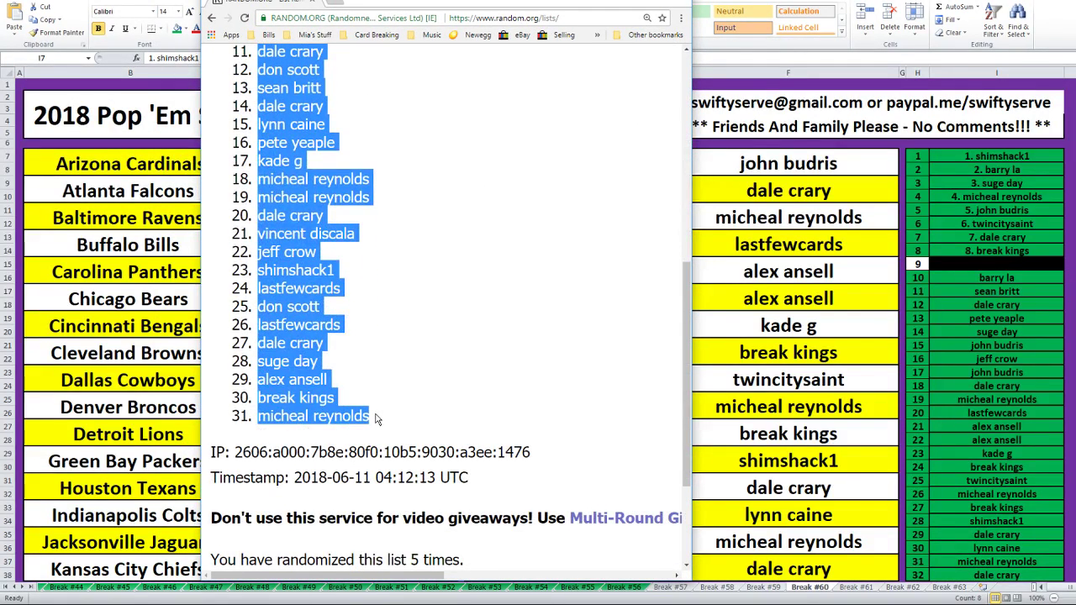
{"action": "left_click", "coordinate": [1026, 279]}
{"action": "left_click", "coordinate": [1009, 283]}
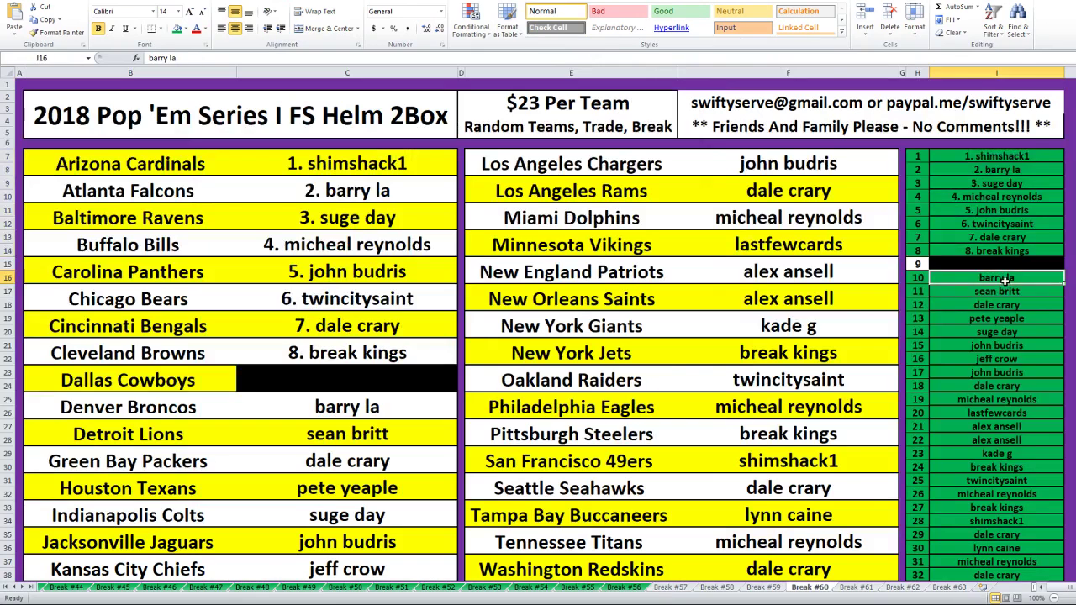
{"action": "right_click", "coordinate": [1009, 285]}
{"action": "left_click", "coordinate": [1050, 333]}
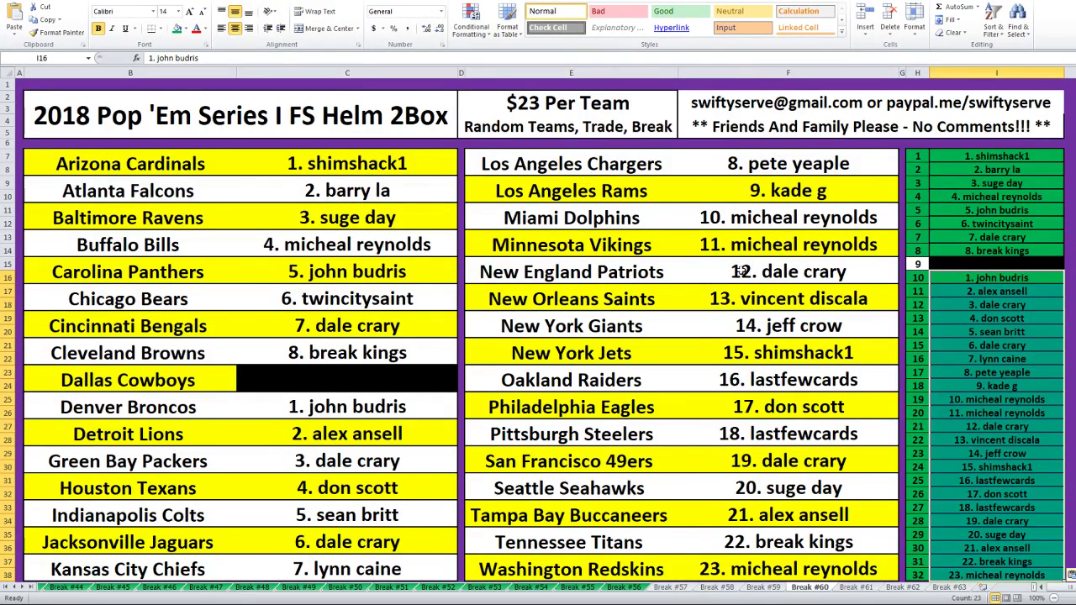
{"action": "left_click", "coordinate": [866, 588]}
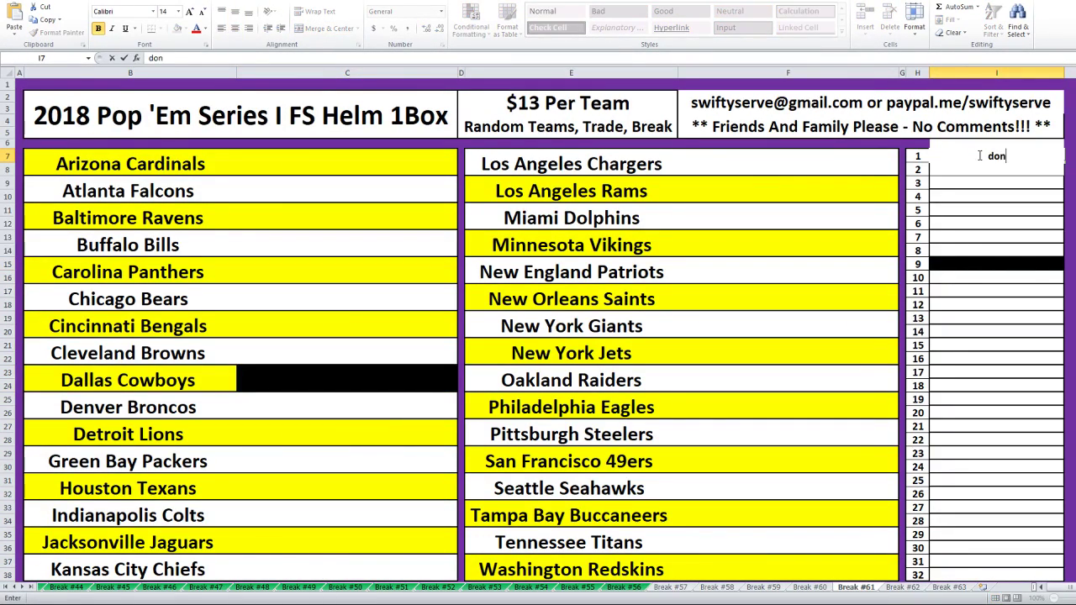
On Break #61, enter the first buyer in I7 and shade H7:I7 green
{"action": "key", "text": "Return"}
{"action": "left_click_drag", "start_coordinate": [935, 155], "coordinate": [913, 159]}
{"action": "left_click", "coordinate": [177, 28]}
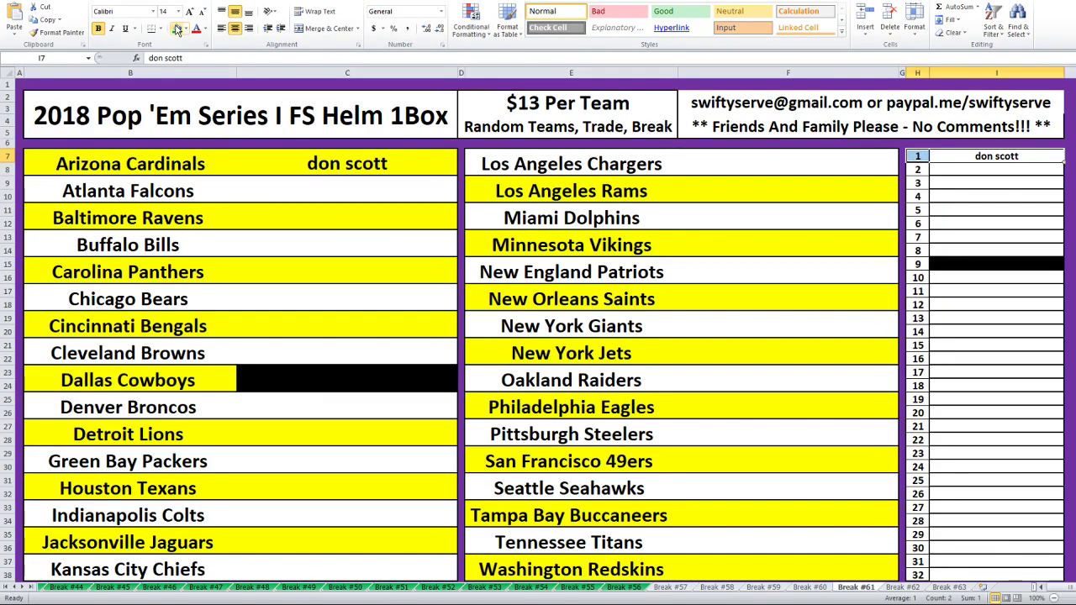
Copy Break #60's title block onto Break #61's title cell B2, replacing its contents
{"action": "left_click", "coordinate": [814, 588]}
{"action": "left_click_drag", "start_coordinate": [323, 126], "coordinate": [756, 115]}
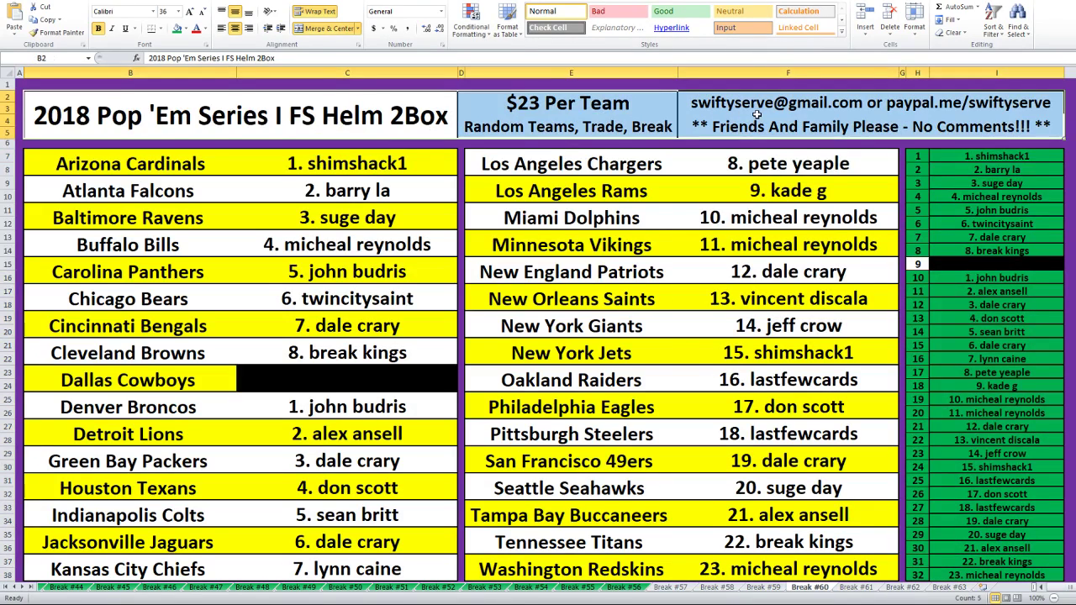
{"action": "key", "text": "ctrl+c"}
{"action": "key", "text": "ctrl+Page_Down"}
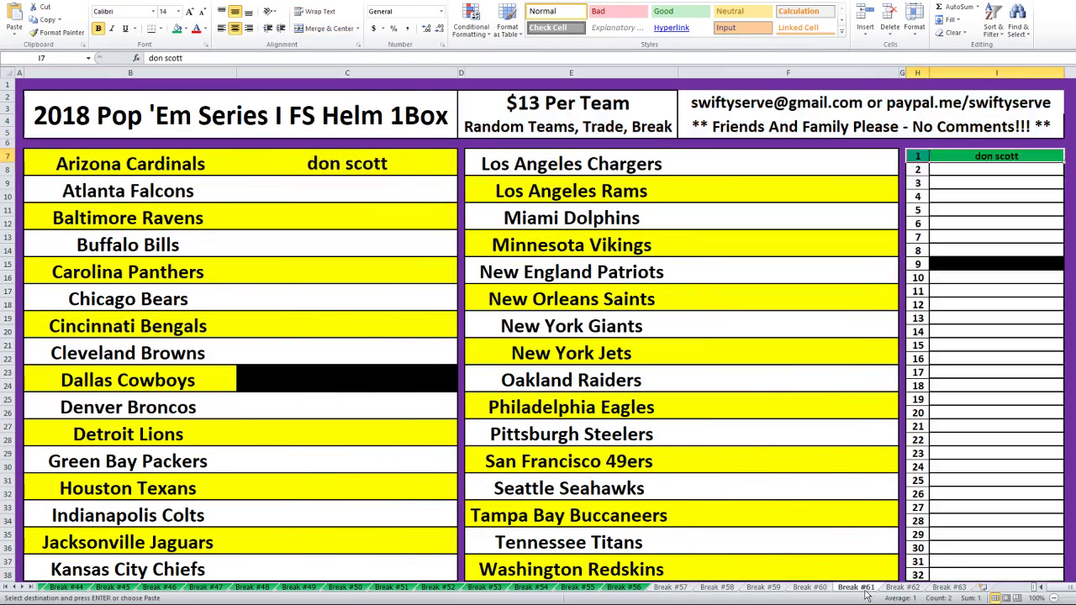
{"action": "left_click", "coordinate": [351, 115]}
{"action": "key", "text": "ctrl+v"}
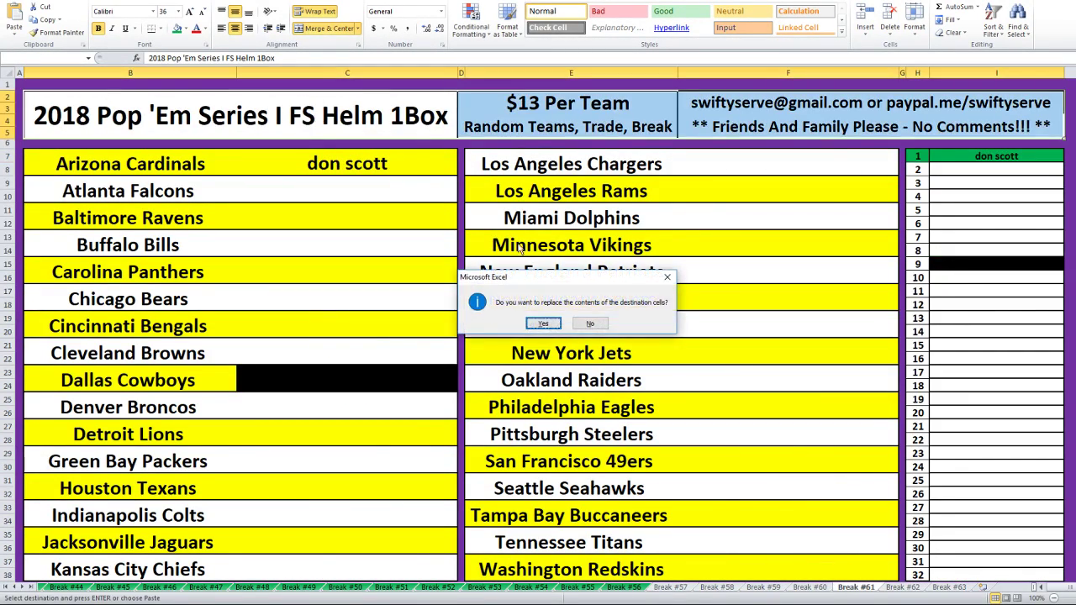
{"action": "left_click", "coordinate": [543, 324]}
Return to Break #60 and clear the copied title block selection
{"action": "left_click", "coordinate": [352, 114]}
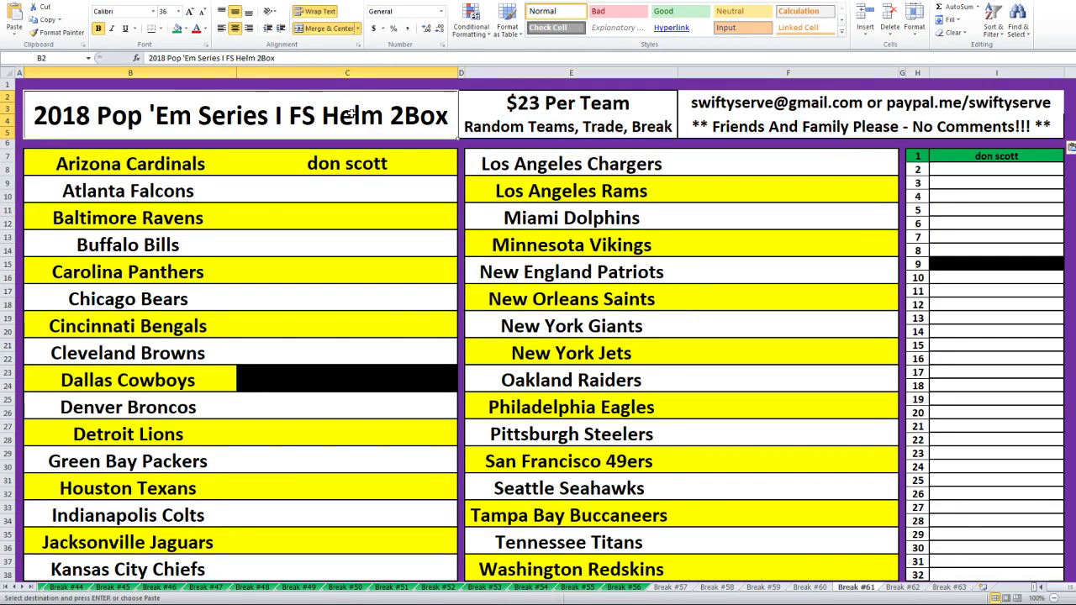
{"action": "left_click", "coordinate": [812, 589]}
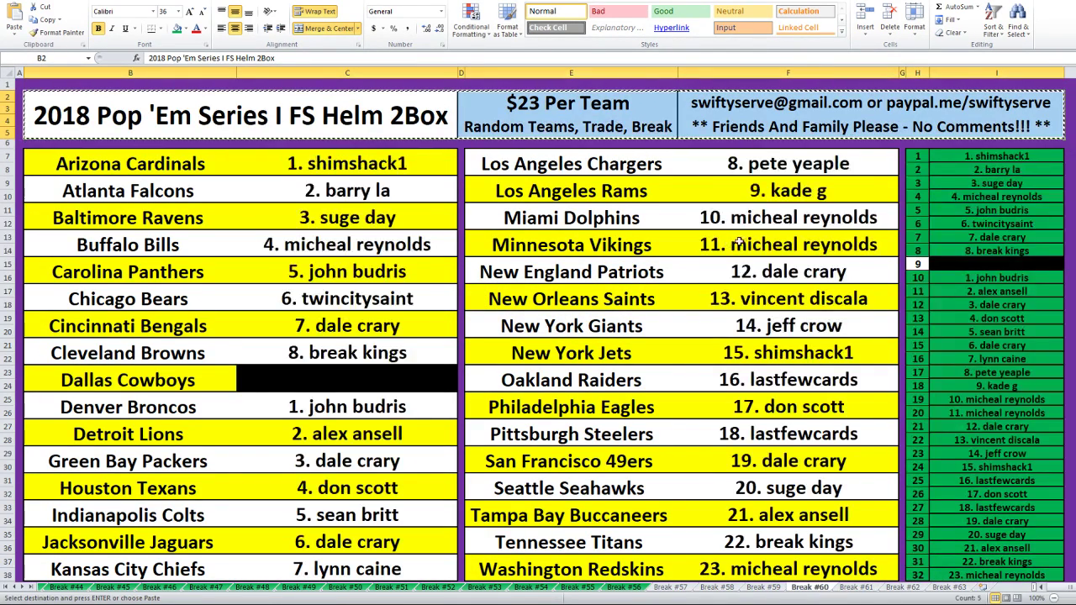
{"action": "left_click", "coordinate": [367, 117]}
{"action": "key", "text": "Escape"}
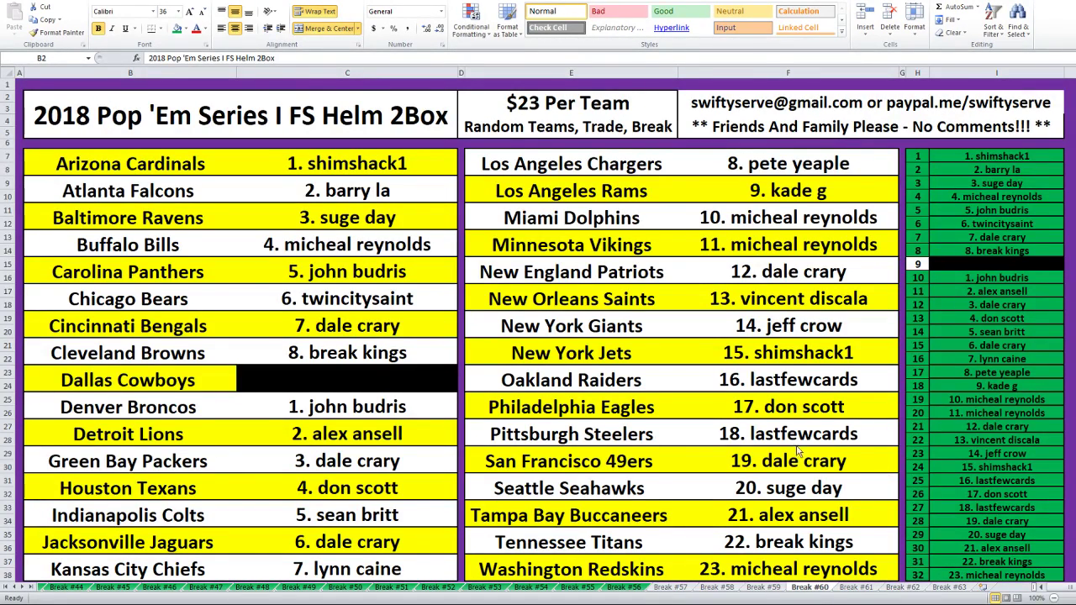
Fill the Indianapolis Colts (B33:C33) and Kansas City Chiefs (B37:C37) rows green
{"action": "left_click", "coordinate": [193, 510]}
{"action": "left_click_drag", "start_coordinate": [193, 511], "coordinate": [341, 514]}
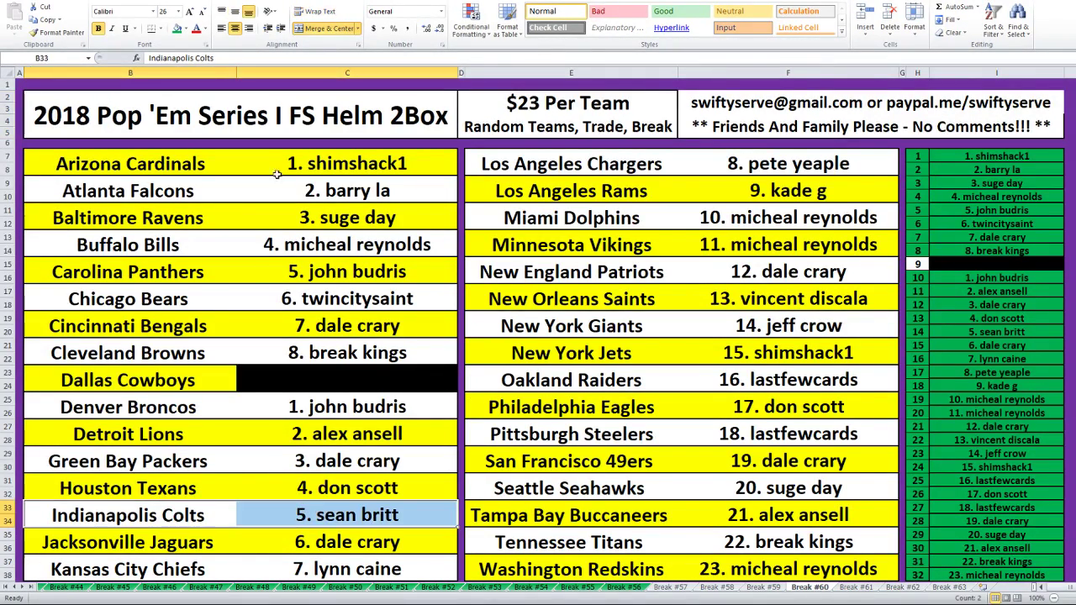
{"action": "left_click", "coordinate": [176, 28]}
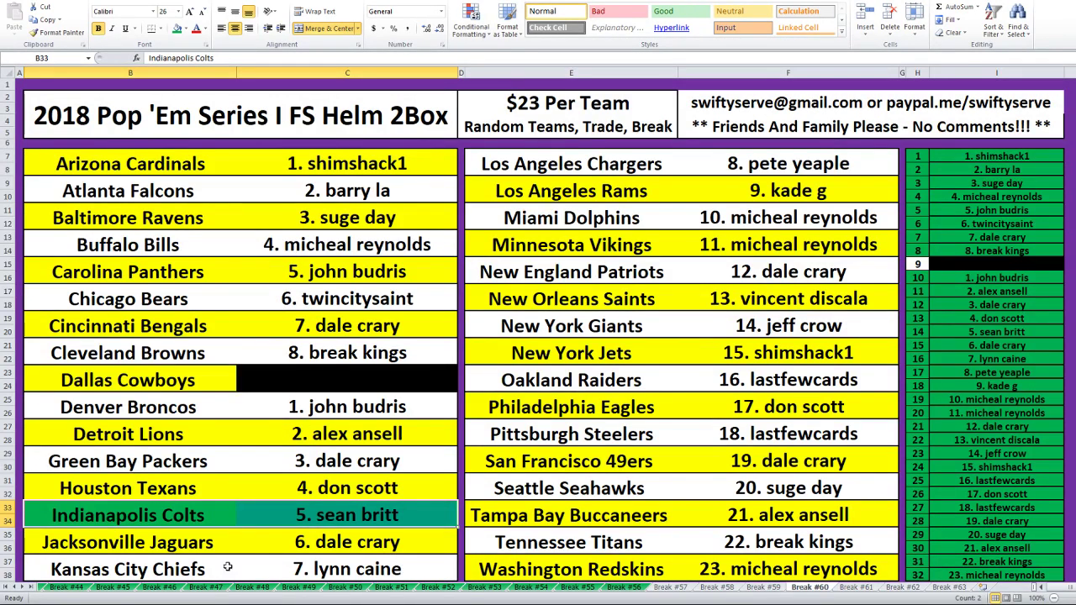
{"action": "left_click_drag", "start_coordinate": [202, 571], "coordinate": [366, 562]}
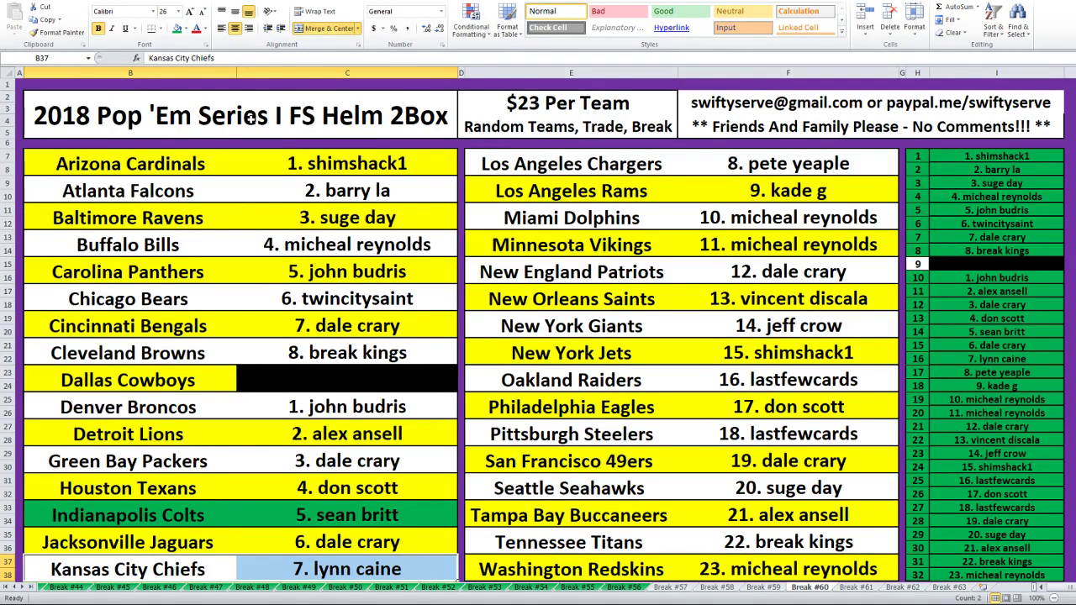
{"action": "left_click", "coordinate": [176, 27]}
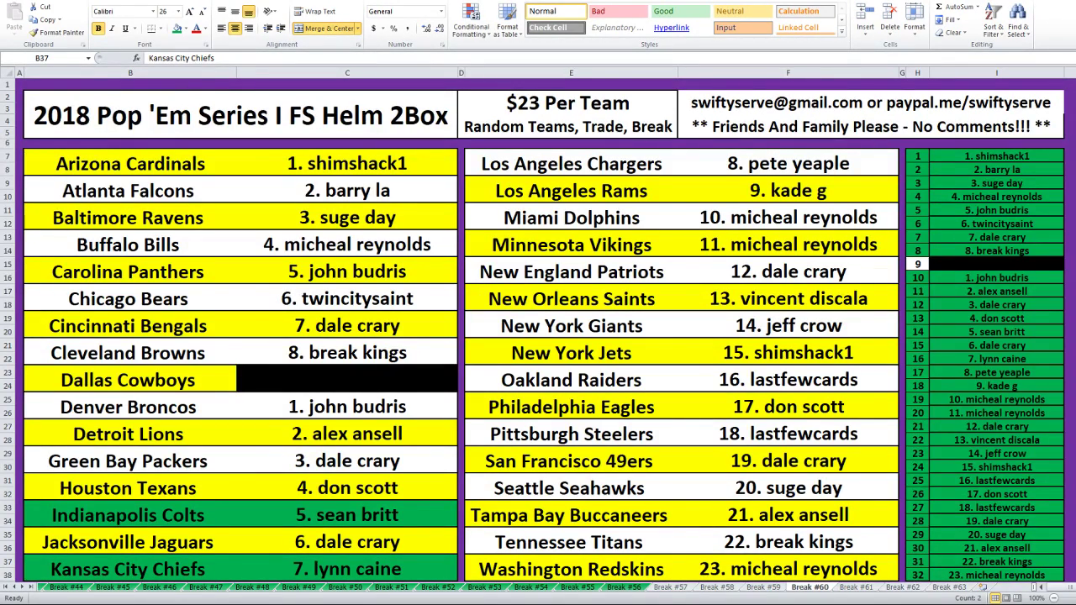
Fill the Washington Redskins team and buyer cells green
{"action": "key", "text": "Right"}
{"action": "key", "text": "Right"}
{"action": "key", "text": "Right"}
{"action": "key", "text": "shift+Right"}
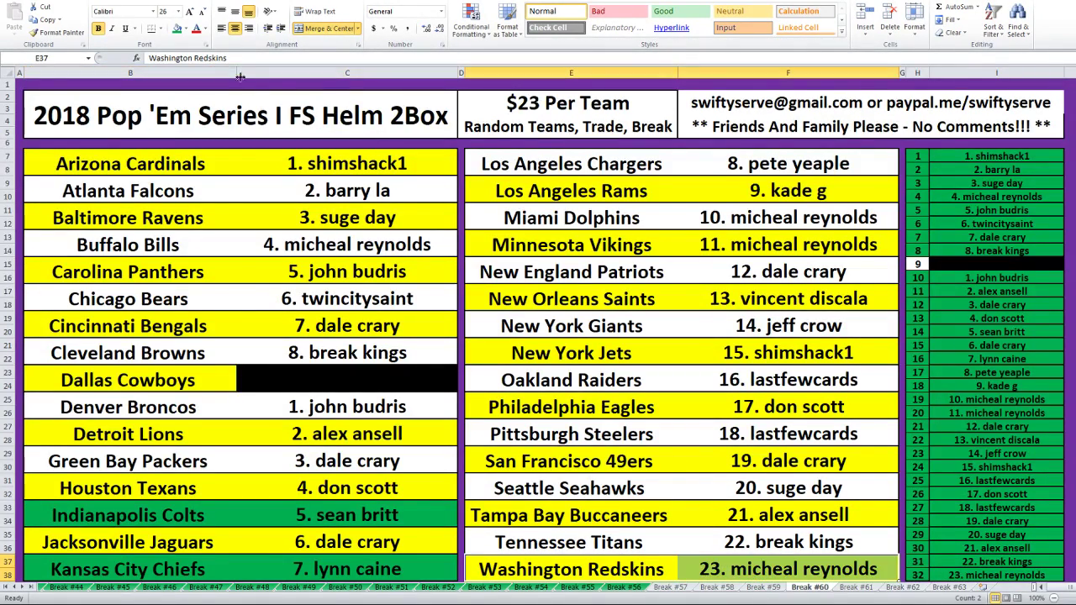
{"action": "left_click", "coordinate": [177, 28]}
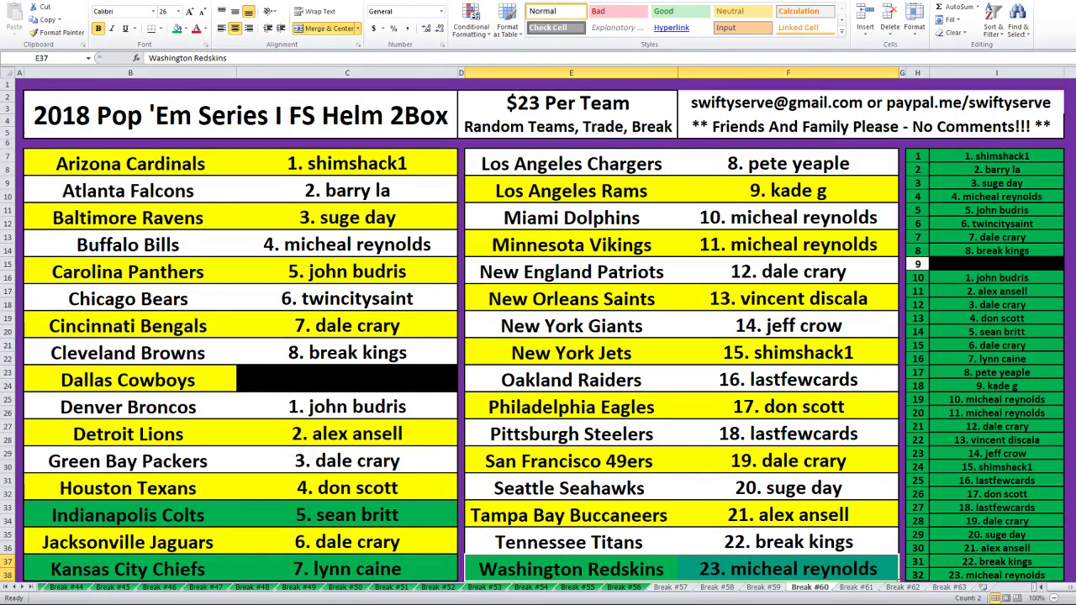
{"action": "key", "text": "shift+Left"}
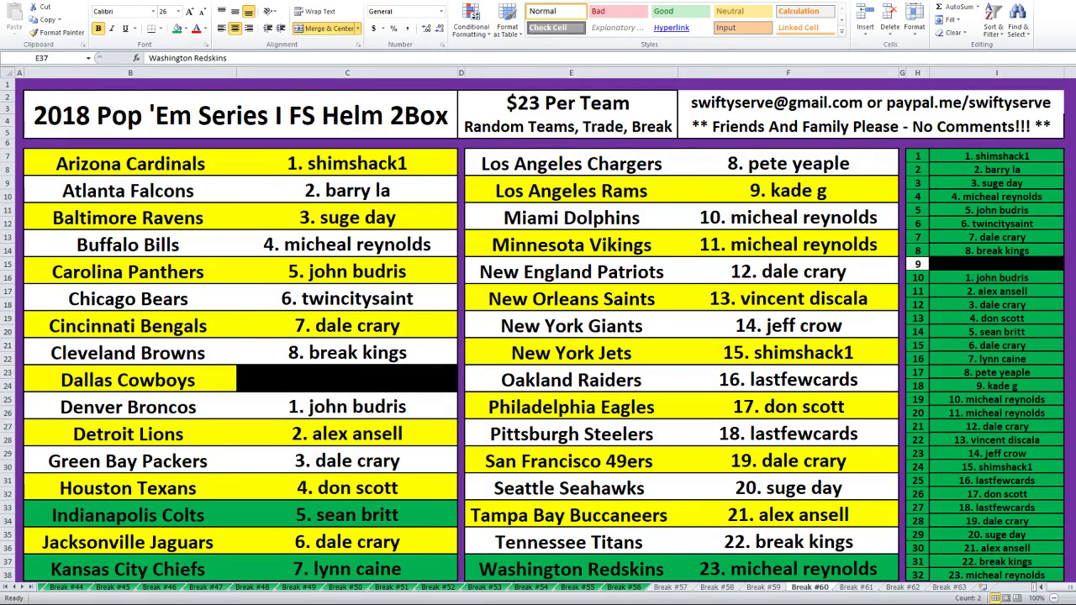
Fill the Patriots, 49ers, Jaguars, Packers and Bengals rows green, then switch to Hit Tab
{"action": "left_click_drag", "start_coordinate": [635, 269], "coordinate": [766, 271]}
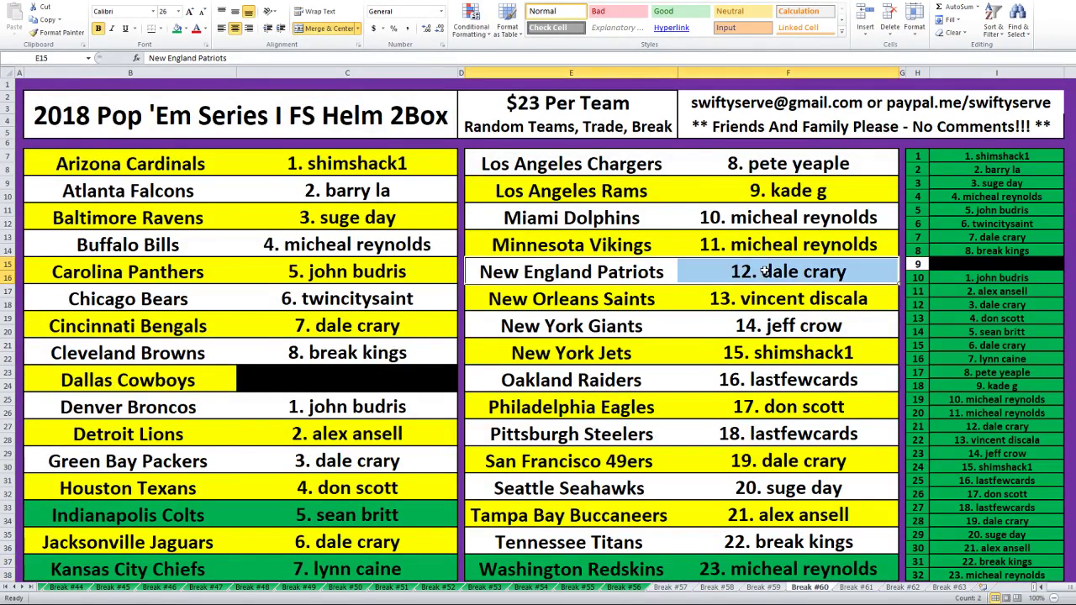
{"action": "left_click", "coordinate": [607, 461], "text": "ctrl"}
{"action": "left_click_drag", "start_coordinate": [607, 460], "coordinate": [708, 464]}
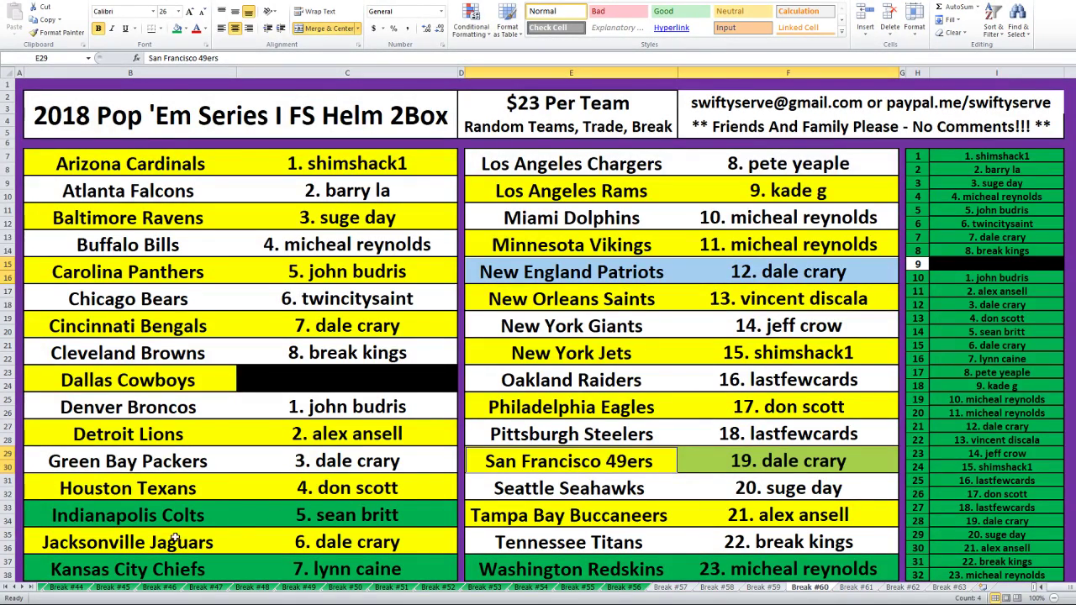
{"action": "left_click_drag", "start_coordinate": [176, 543], "coordinate": [306, 544]}
{"action": "left_click_drag", "start_coordinate": [201, 461], "coordinate": [306, 461]}
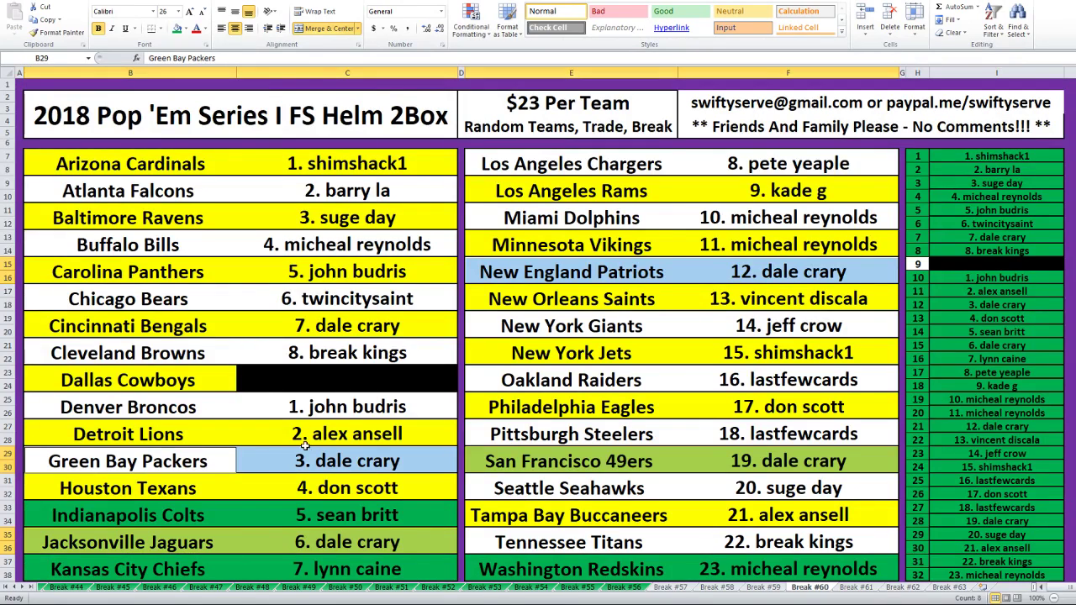
{"action": "left_click_drag", "start_coordinate": [168, 327], "coordinate": [306, 328]}
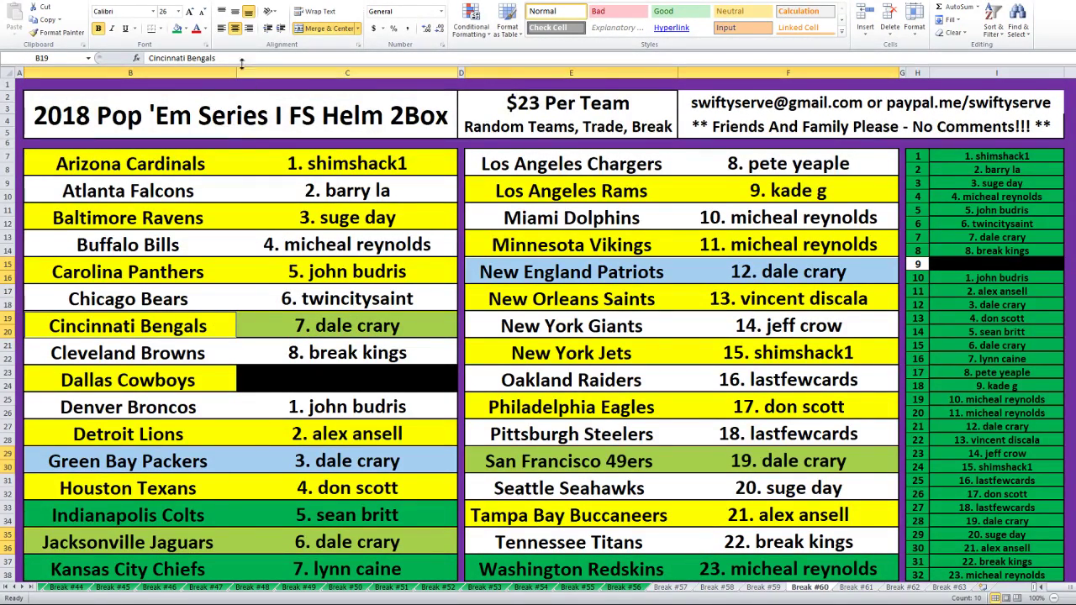
{"action": "left_click", "coordinate": [176, 29]}
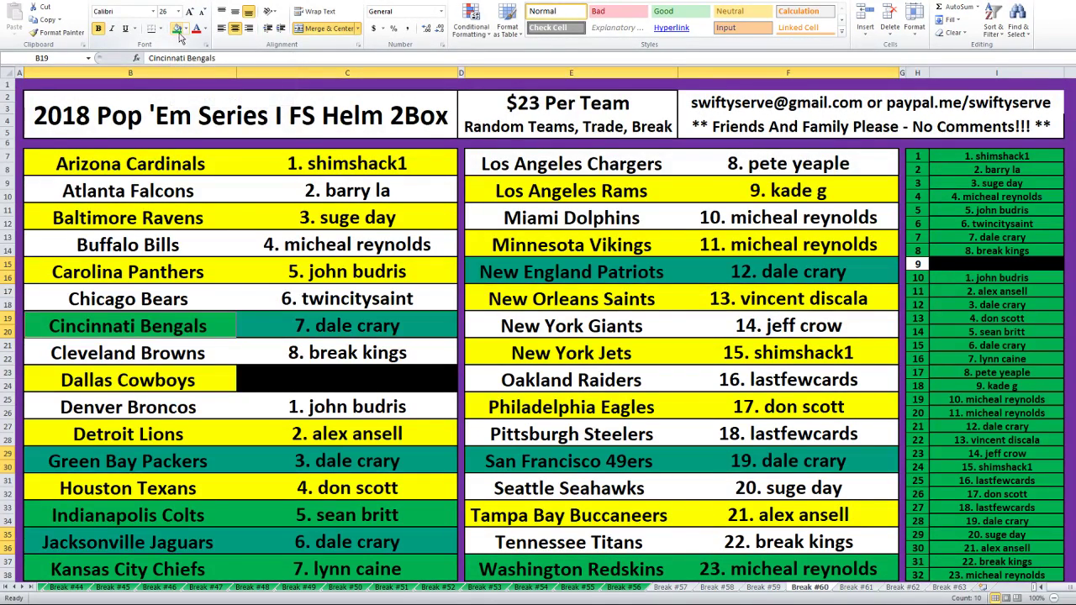
{"action": "left_click", "coordinate": [9, 587]}
{"action": "left_click", "coordinate": [148, 588]}
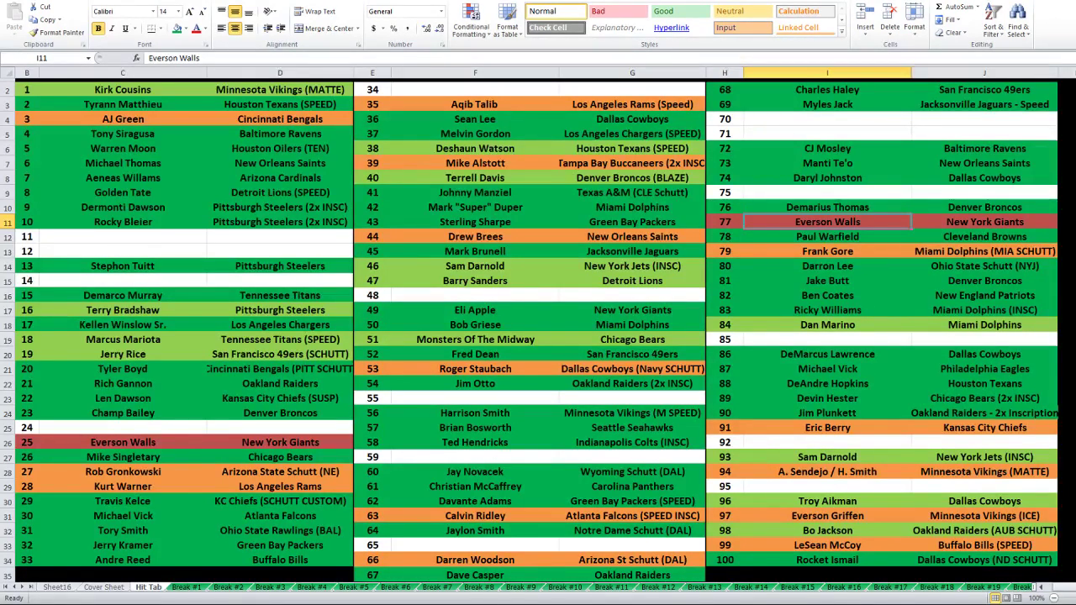
Enter Marcus Allen, USC Schutt (OAK) as hit 24 and fill that row orange
{"action": "left_click", "coordinate": [115, 431]}
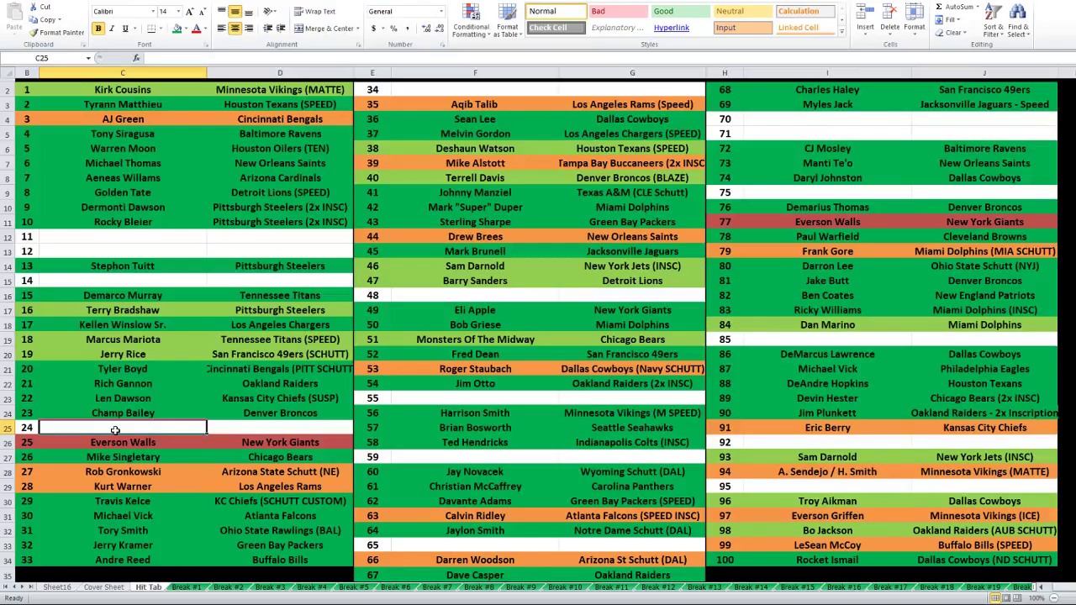
{"action": "type", "text": "Marcus Allen"}
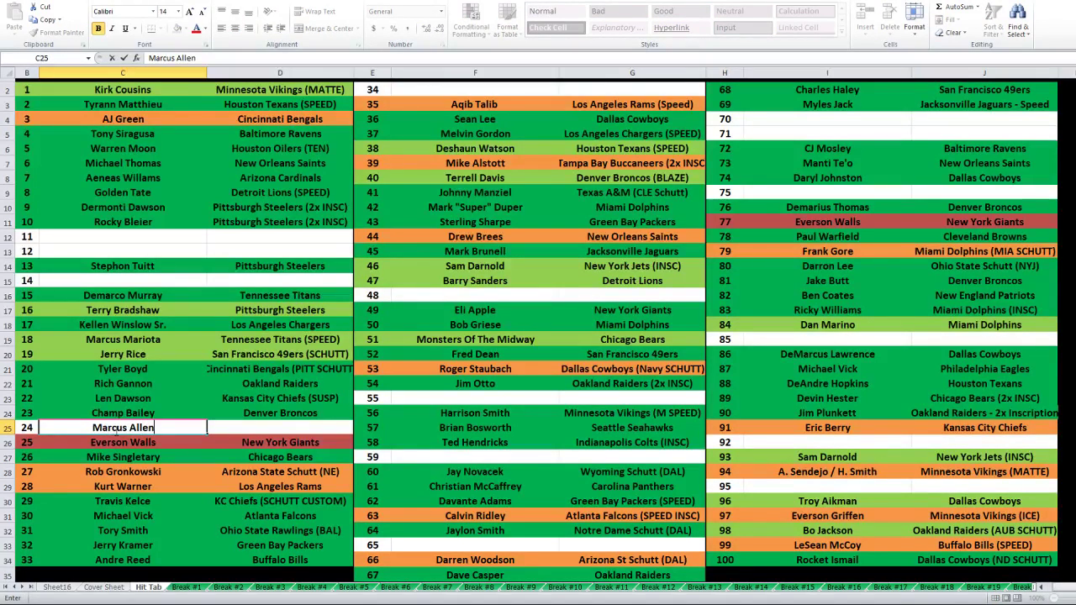
{"action": "key", "text": "Tab"}
{"action": "type", "text": "USC Sc"}
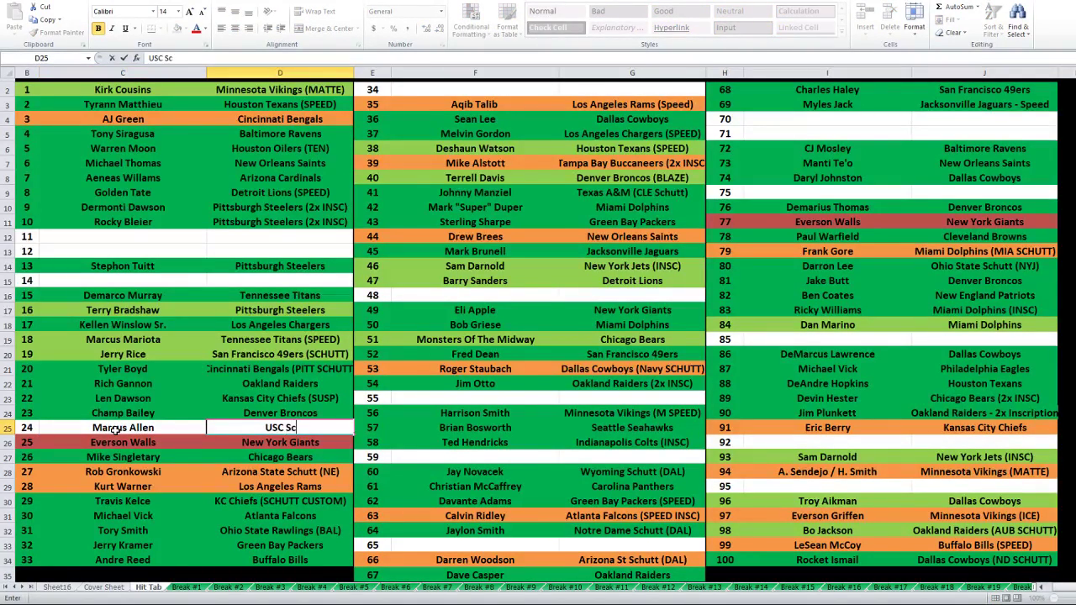
{"action": "type", "text": "hutt (O"}
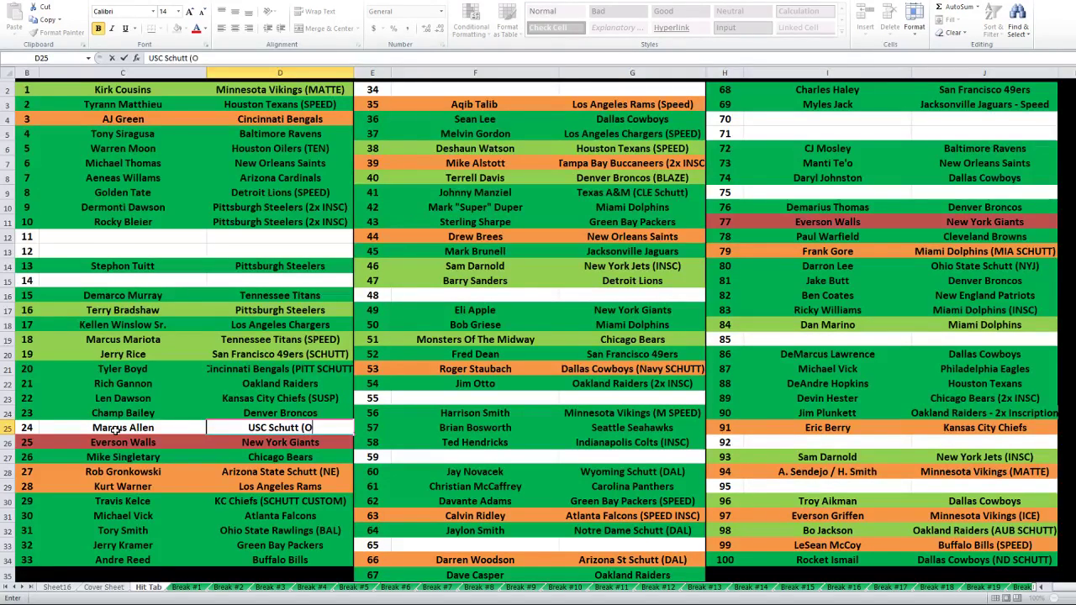
{"action": "type", "text": "AK)"}
{"action": "key", "text": "Return"}
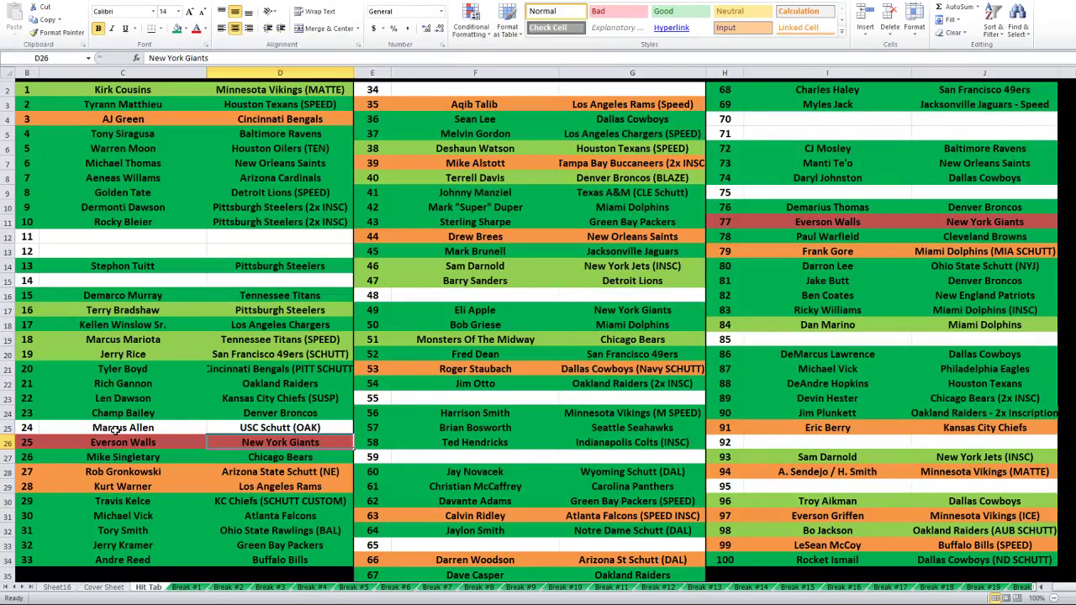
{"action": "left_click_drag", "start_coordinate": [34, 427], "coordinate": [227, 427]}
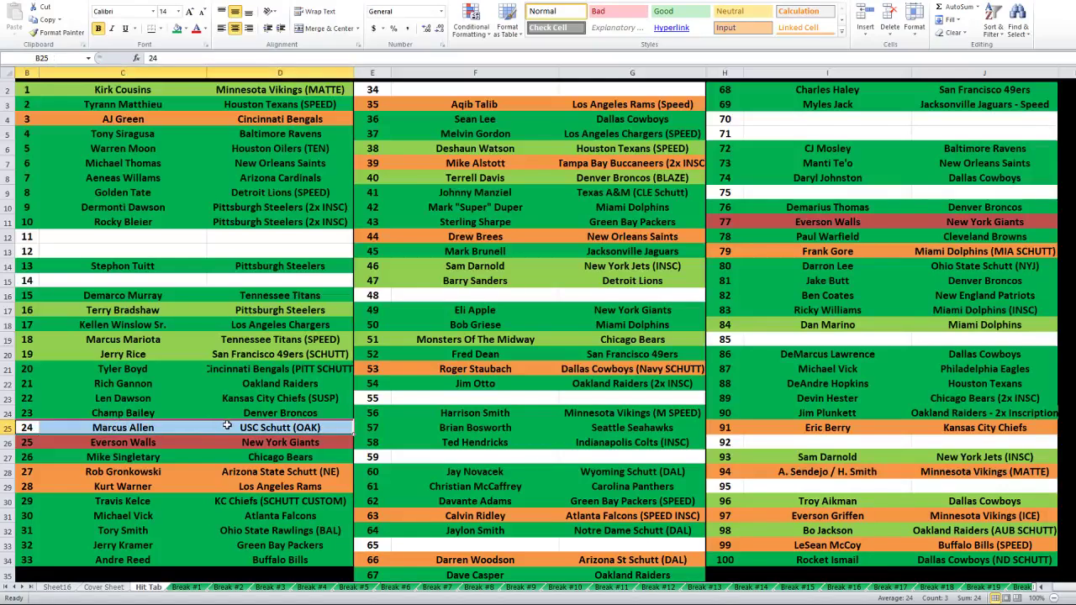
{"action": "left_click", "coordinate": [185, 29]}
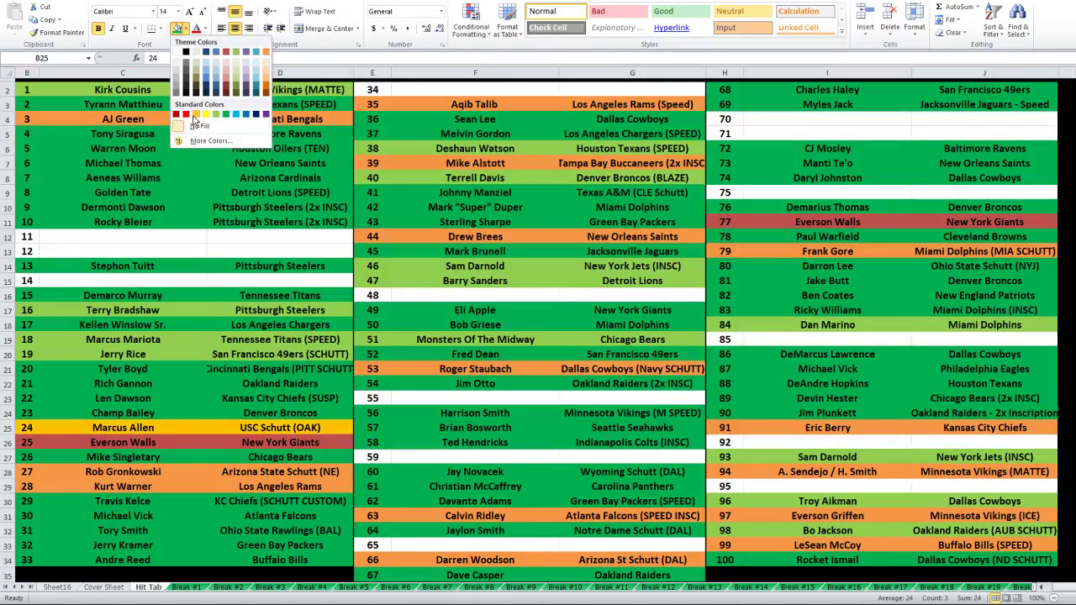
{"action": "left_click", "coordinate": [195, 115]}
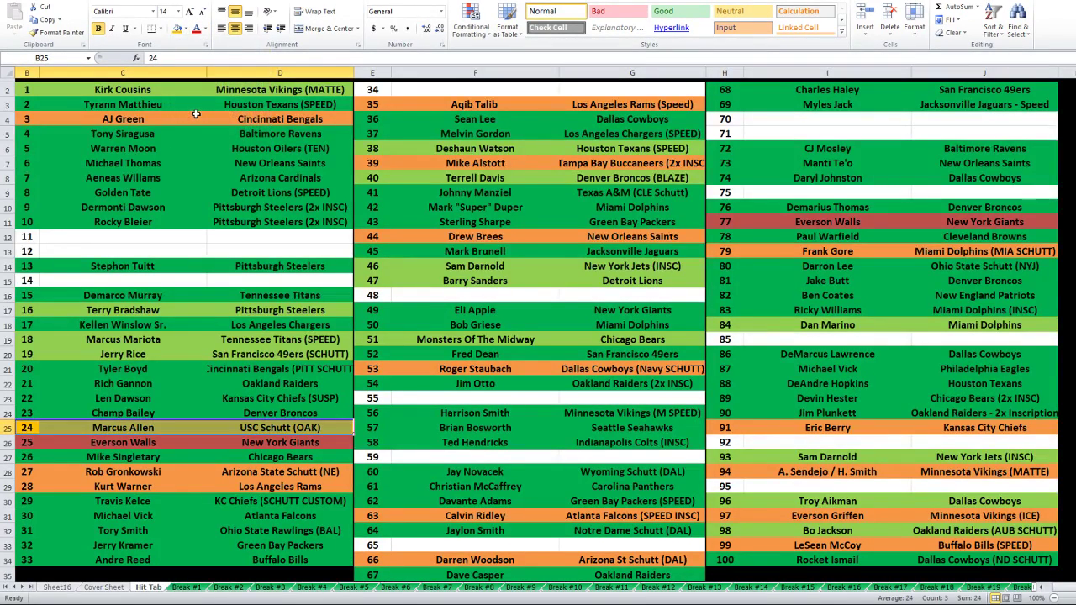
{"action": "left_click", "coordinate": [187, 28]}
{"action": "left_click", "coordinate": [269, 57]}
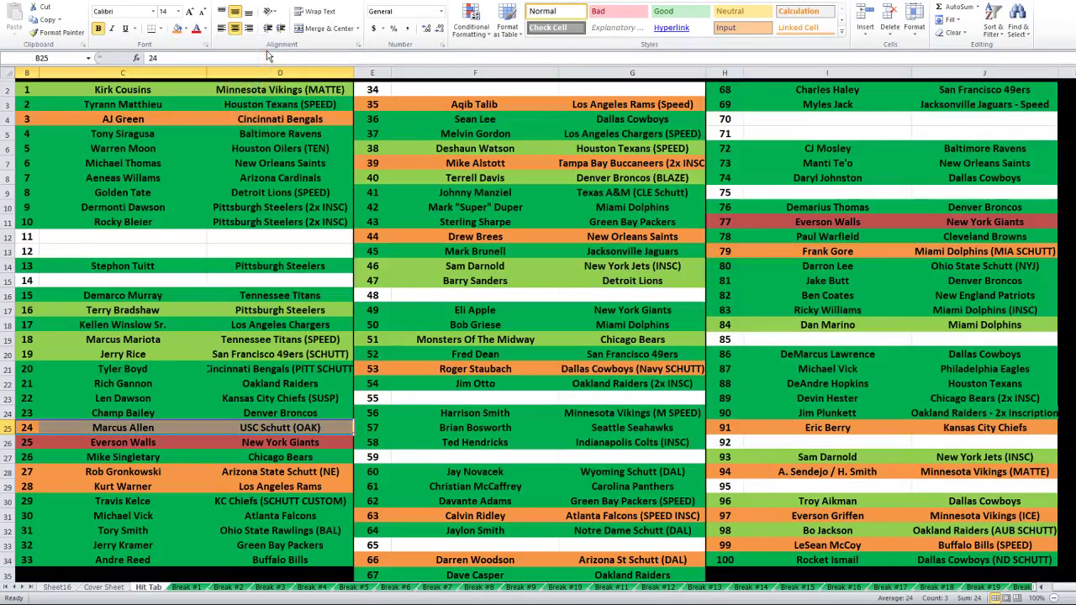
Enter Jason Pierre Paul with the Tampa Bay Buccaneers as hit 48
{"action": "left_click", "coordinate": [476, 296]}
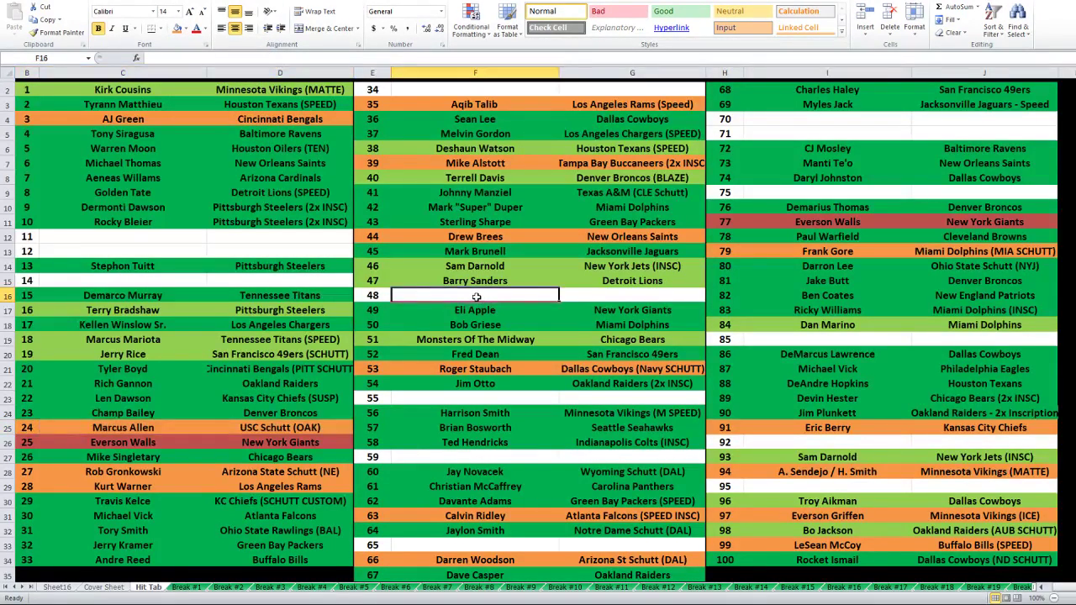
{"action": "type", "text": "Jason P"}
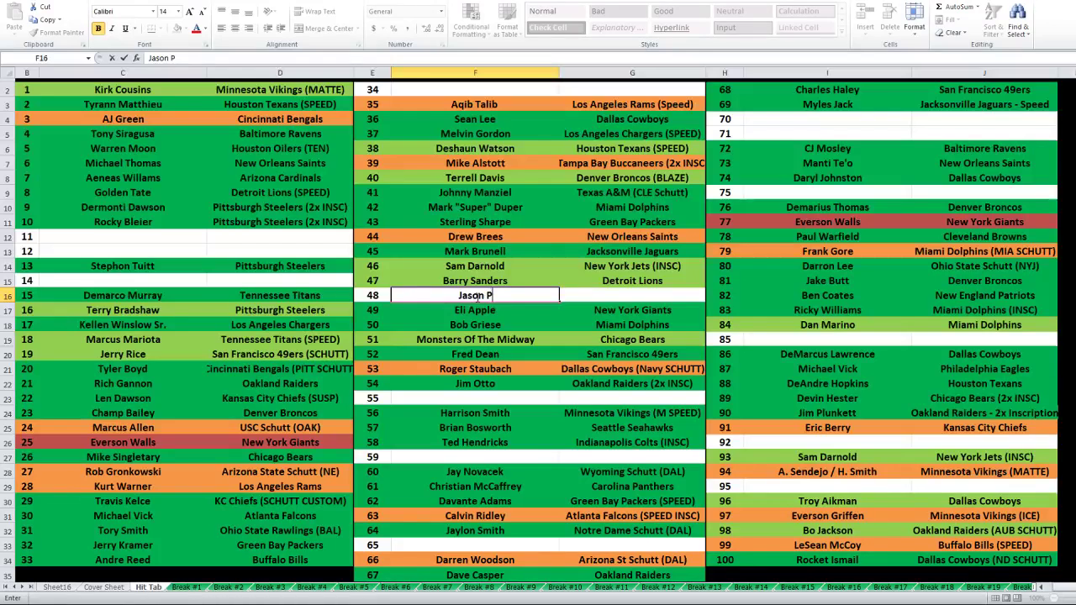
{"action": "type", "text": "ierre Paul"}
{"action": "key", "text": "Tab"}
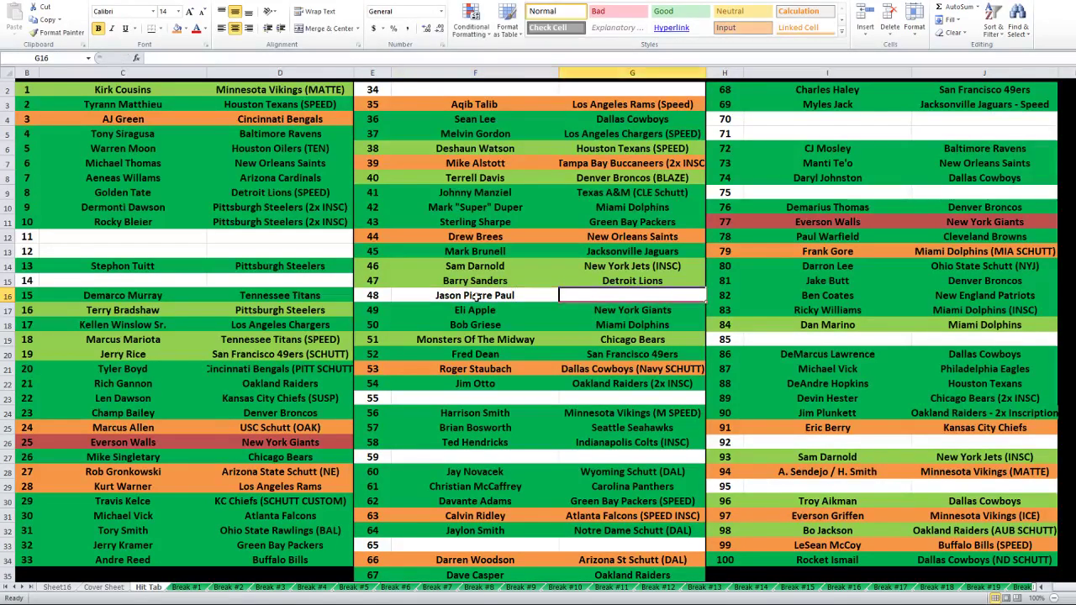
{"action": "type", "text": "Temb"}
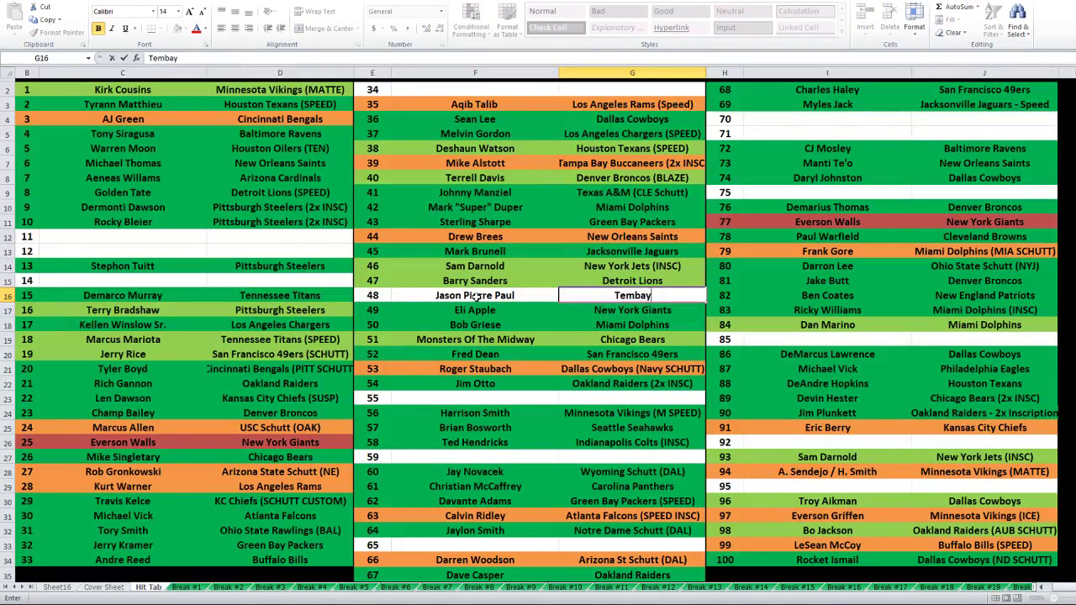
{"action": "key", "text": "BackSpace"}
{"action": "type", "text": "p"}
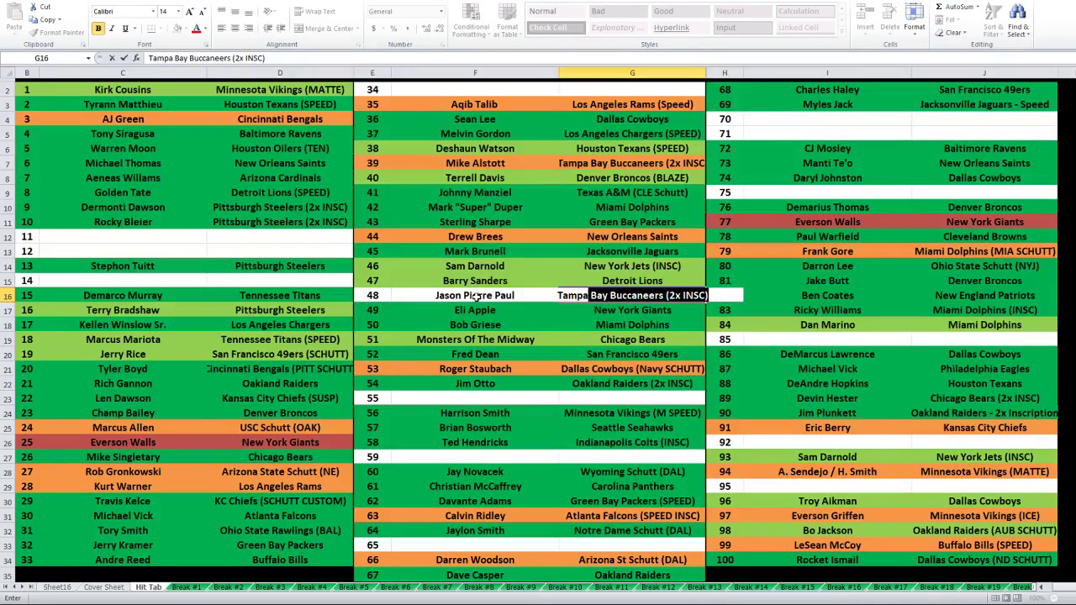
{"action": "type", "text": "a Bay Buccaneers"}
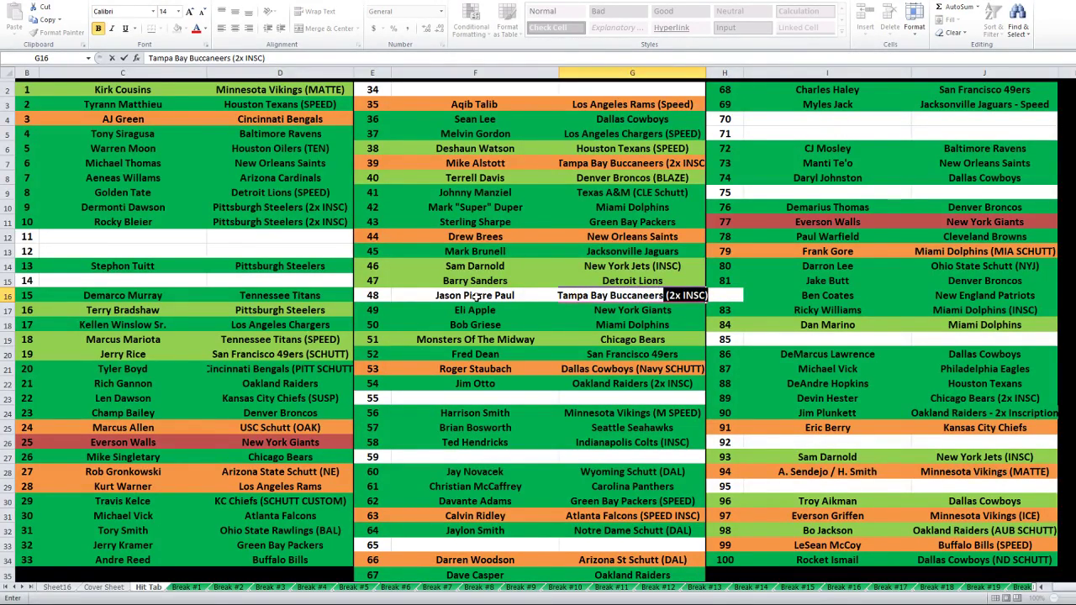
{"action": "key", "text": "BackSpace"}
{"action": "key", "text": "Return"}
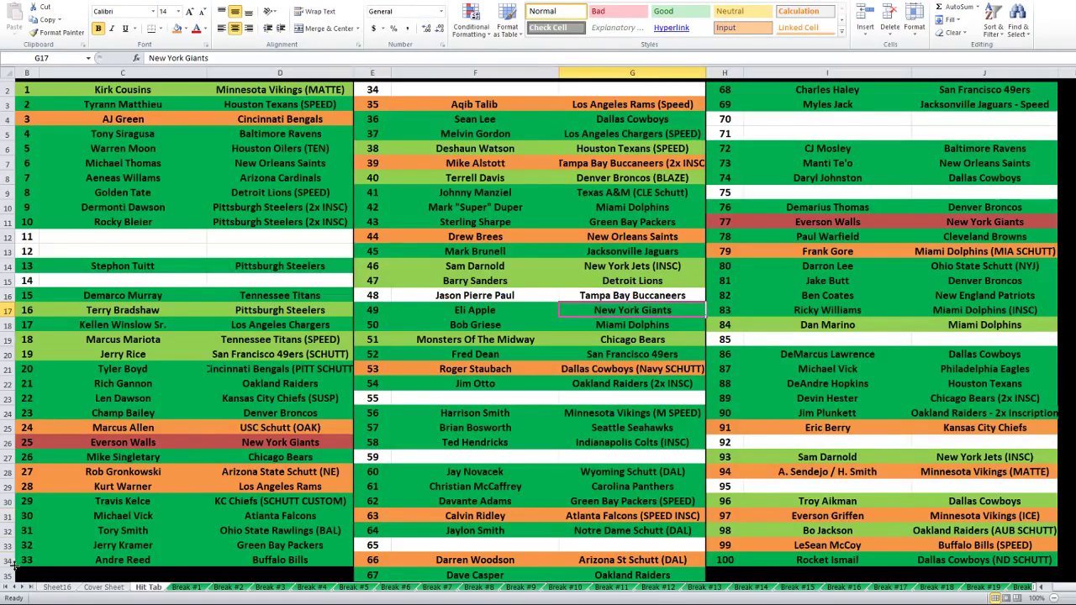
{"action": "left_click", "coordinate": [31, 589]}
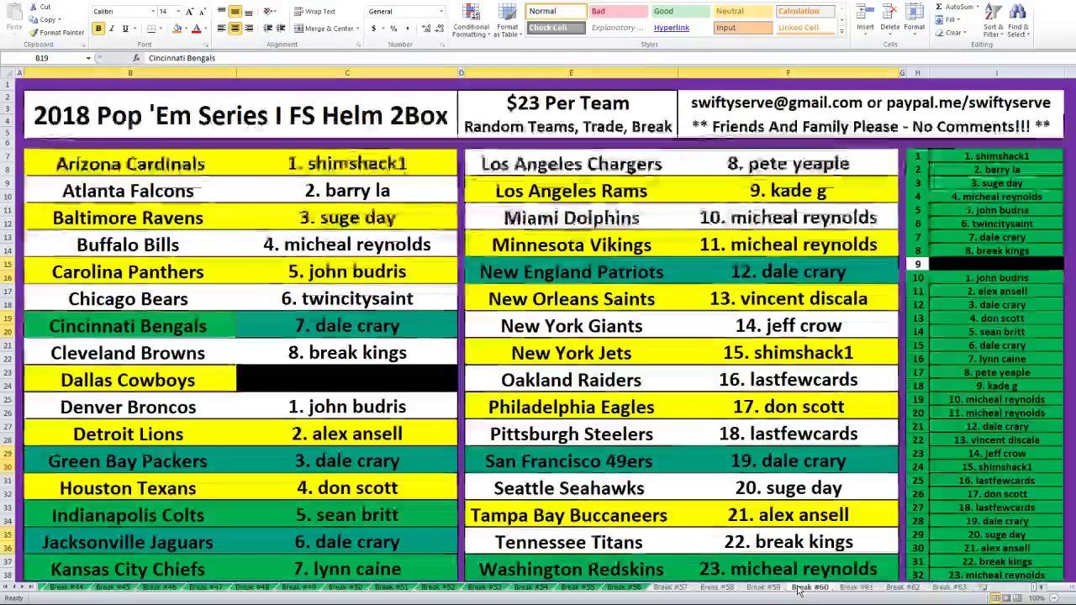
On Break #60, type the new buyers' names in capitals for the Jets and Broncos
{"action": "left_click", "coordinate": [800, 588]}
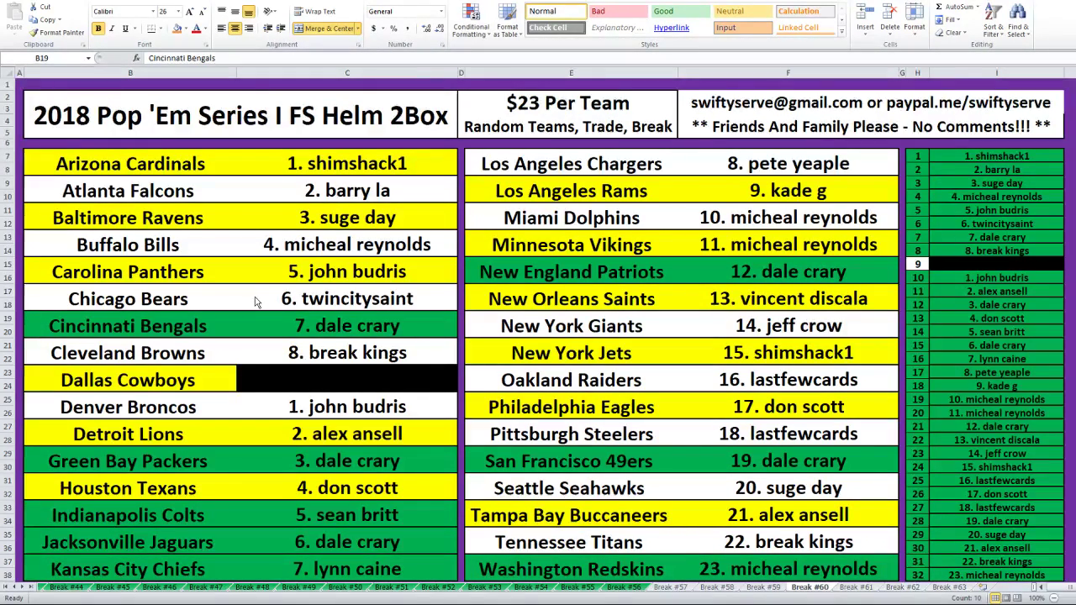
{"action": "left_click", "coordinate": [346, 407]}
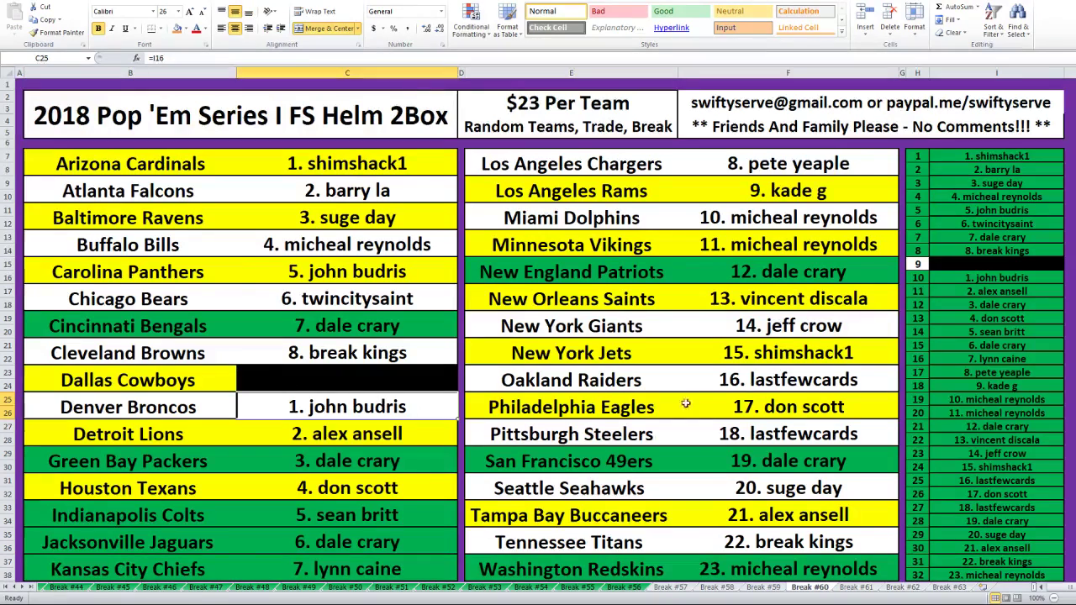
{"action": "left_click", "coordinate": [820, 350]}
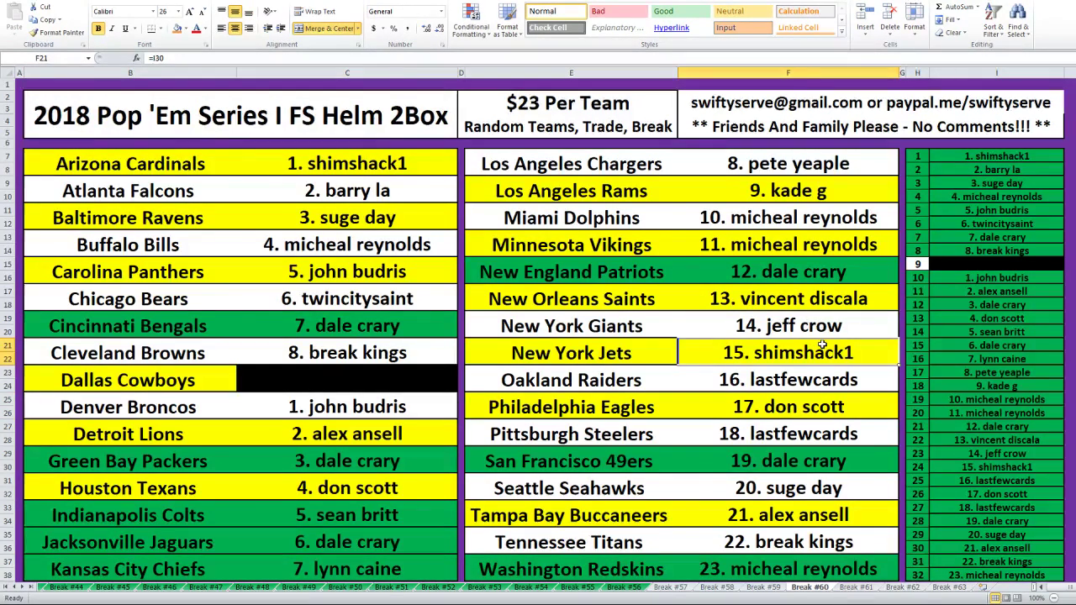
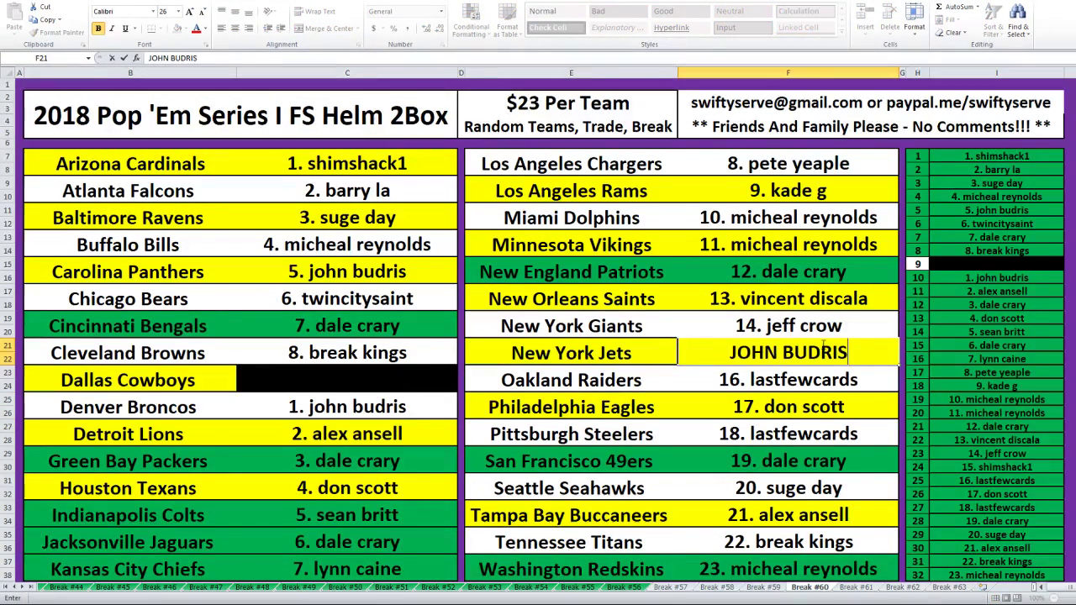
{"action": "key", "text": "Return"}
{"action": "key", "text": "Left"}
{"action": "key", "text": "Left"}
{"action": "key", "text": "Left"}
{"action": "key", "text": "Down"}
{"action": "type", "text": "SHI"}
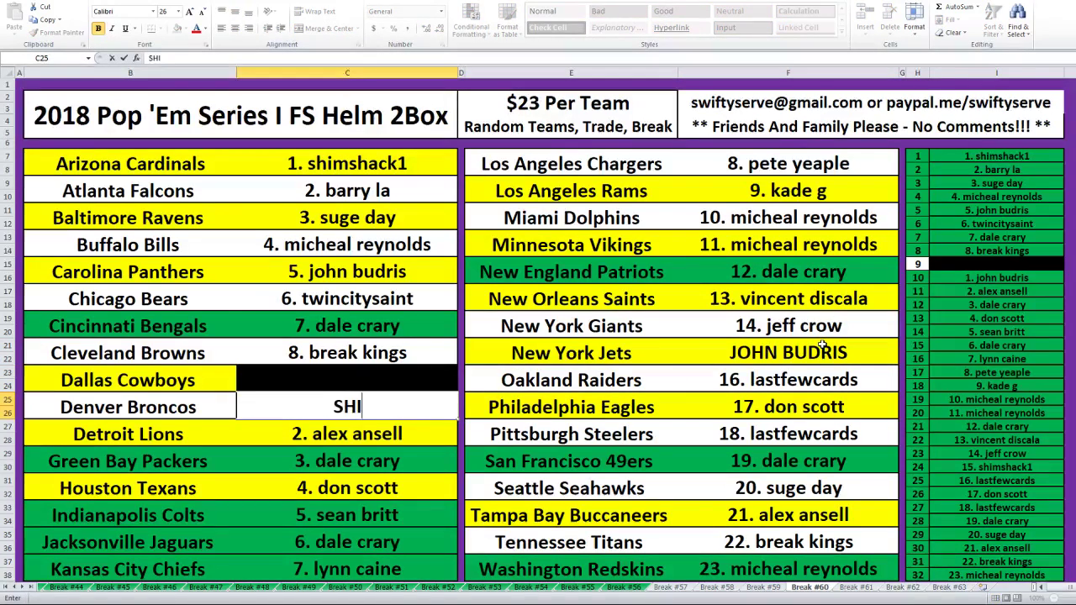
{"action": "type", "text": "MSHACK1"}
{"action": "key", "text": "Return"}
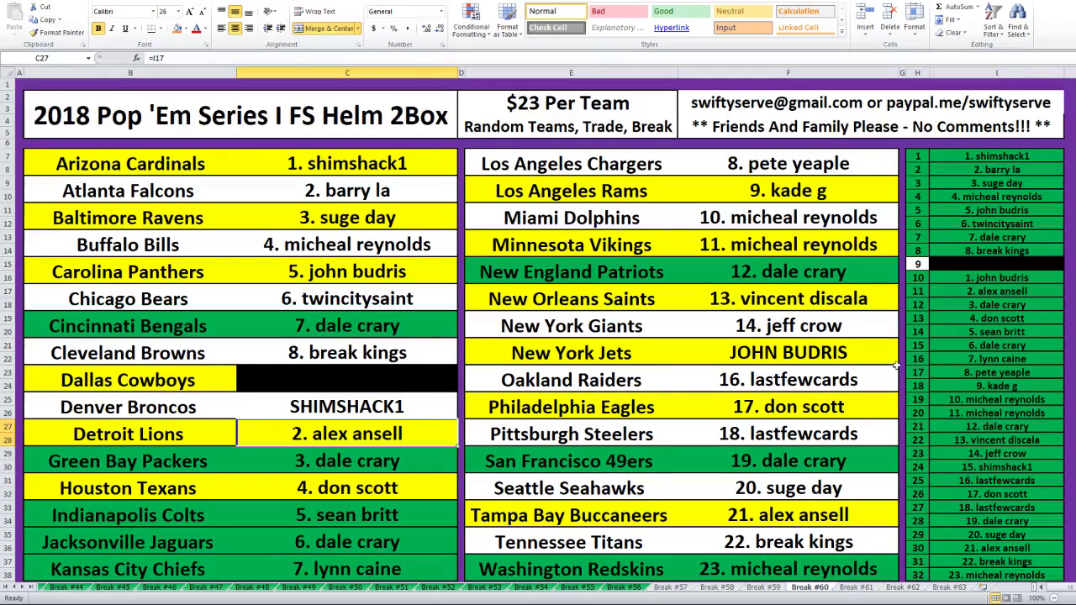
{"action": "left_click_drag", "start_coordinate": [635, 353], "coordinate": [790, 353]}
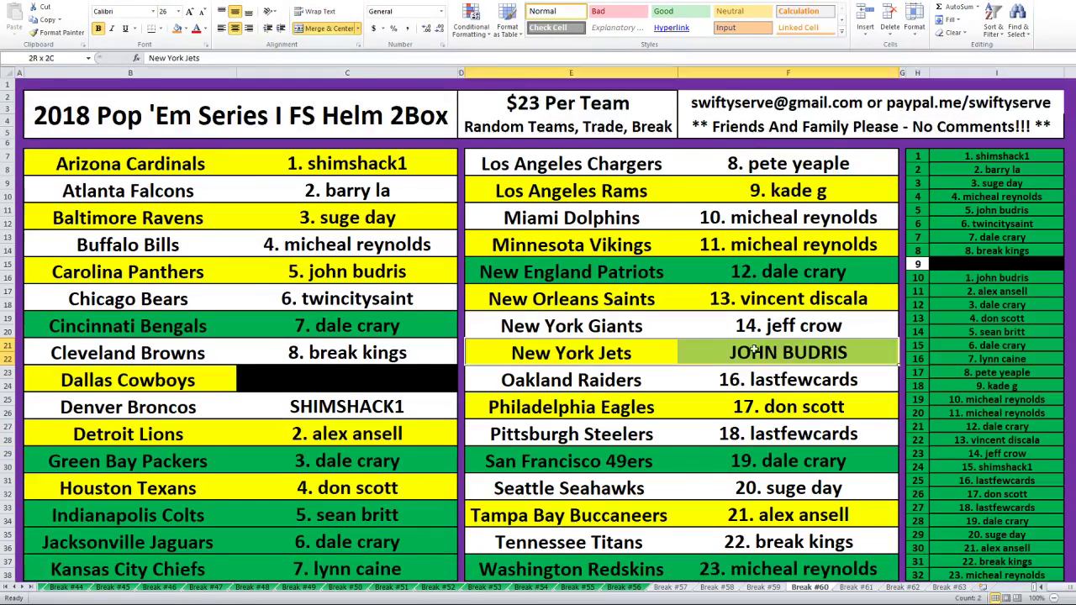
Fill the New York Jets, Seattle Seahawks and Baltimore Ravens rows green
{"action": "left_click", "coordinate": [186, 29]}
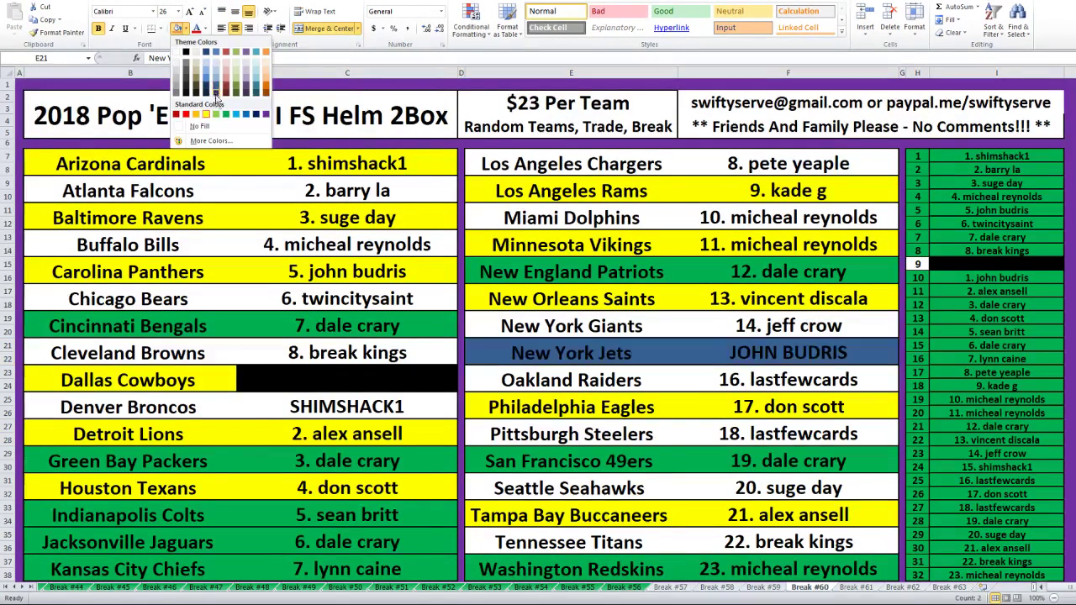
{"action": "left_click", "coordinate": [225, 113]}
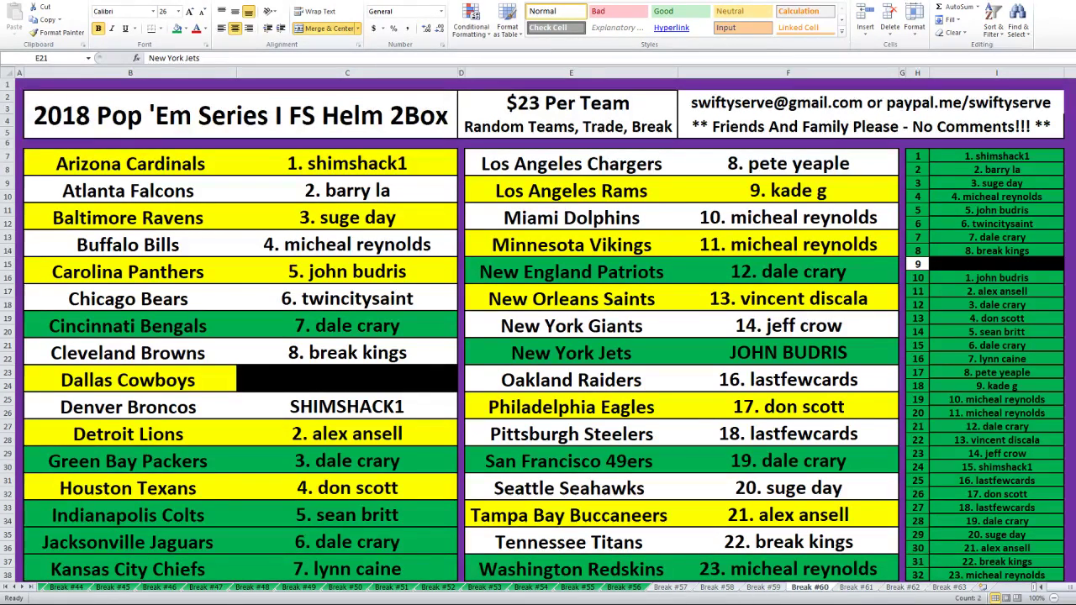
{"action": "left_click", "coordinate": [822, 345], "text": "shift"}
{"action": "left_click_drag", "start_coordinate": [656, 478], "coordinate": [760, 474]}
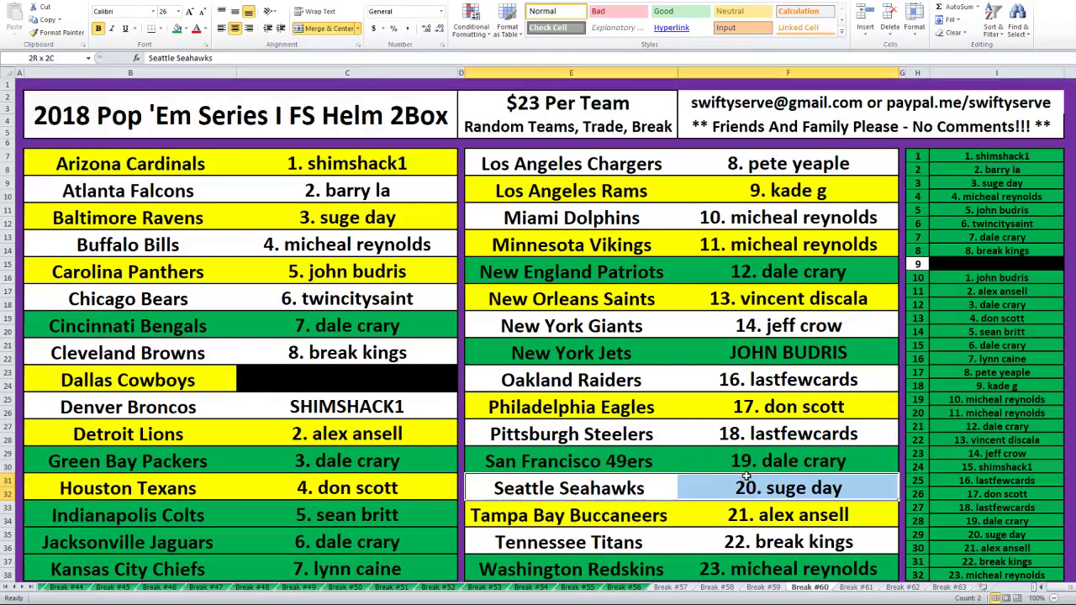
{"action": "left_click_drag", "start_coordinate": [210, 216], "coordinate": [260, 217]}
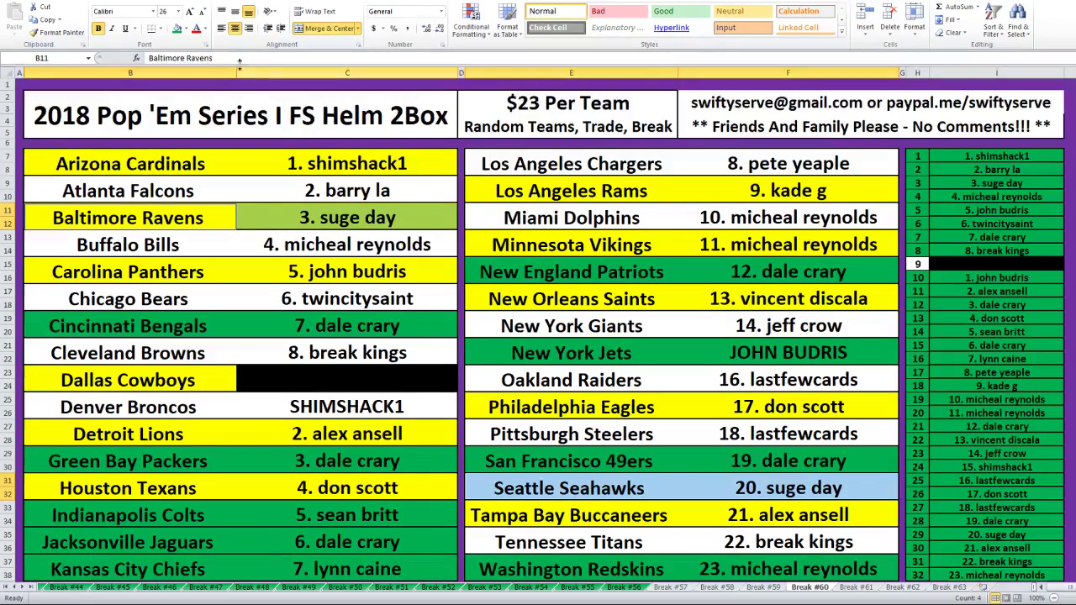
{"action": "left_click", "coordinate": [178, 28]}
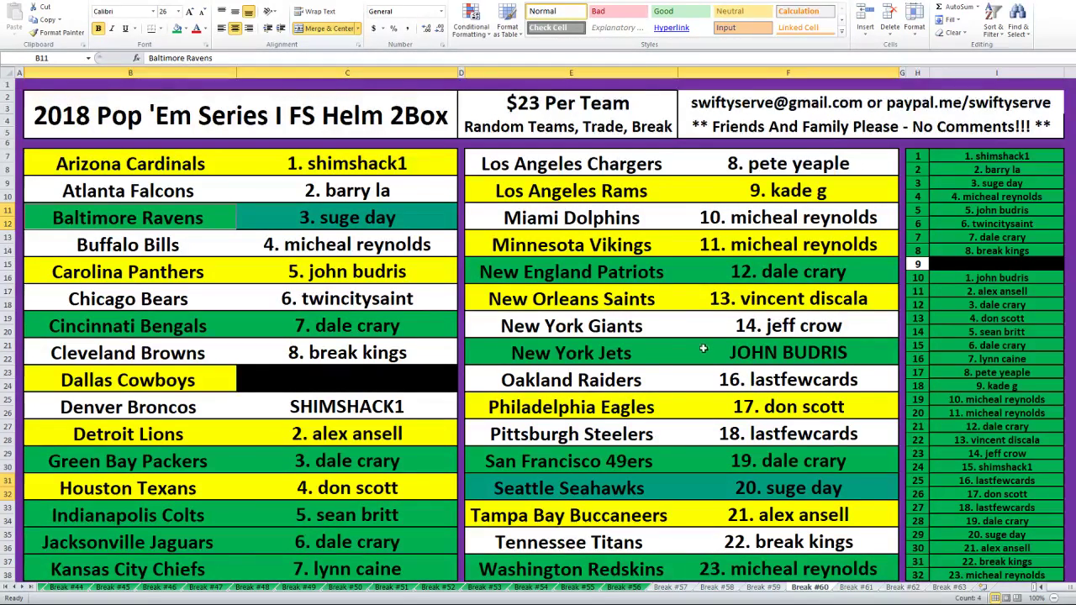
Fill the Philadelphia Eagles and New York Giants rows green
{"action": "left_click_drag", "start_coordinate": [627, 400], "coordinate": [761, 395]}
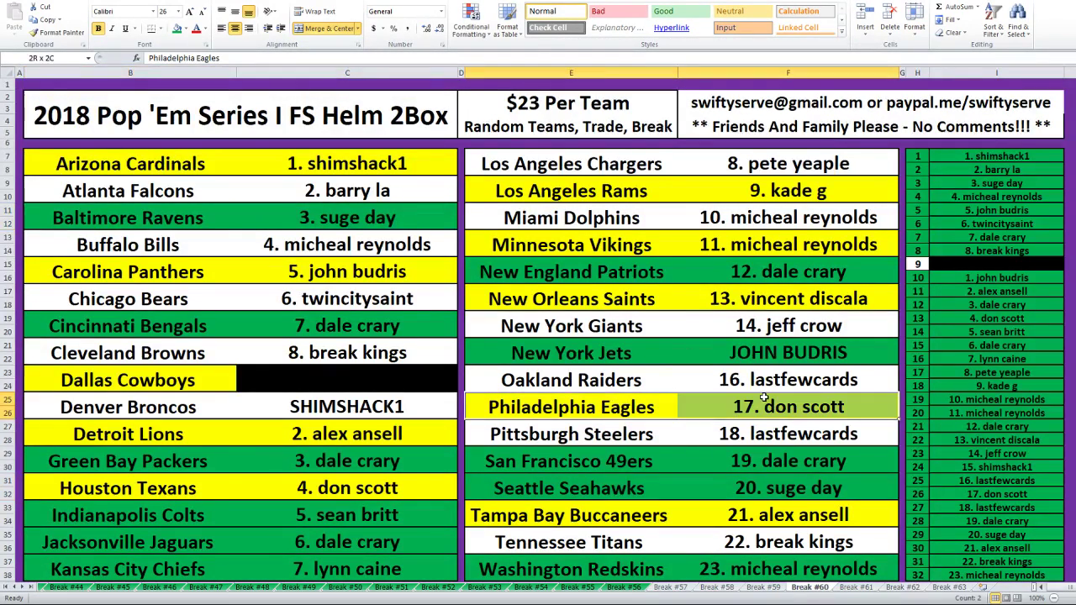
{"action": "left_click", "coordinate": [177, 29]}
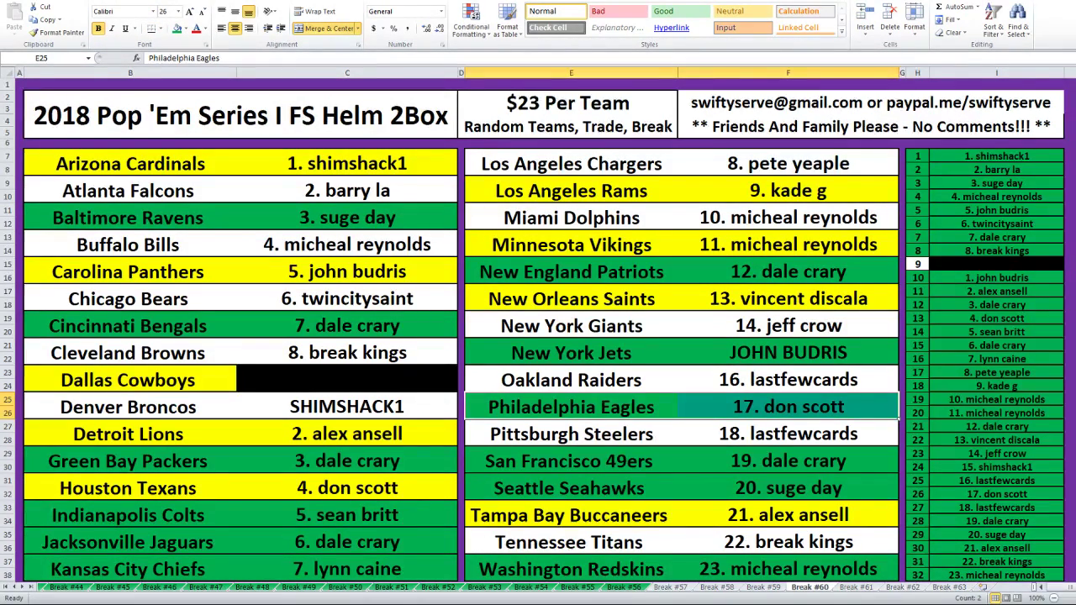
{"action": "left_click_drag", "start_coordinate": [637, 334], "coordinate": [740, 325]}
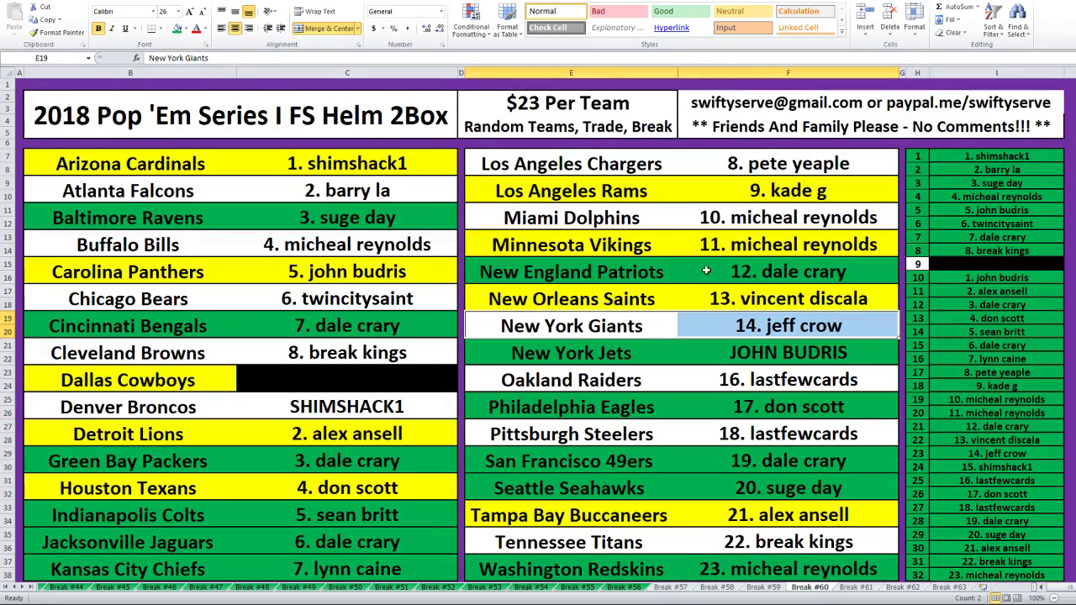
{"action": "left_click", "coordinate": [178, 28]}
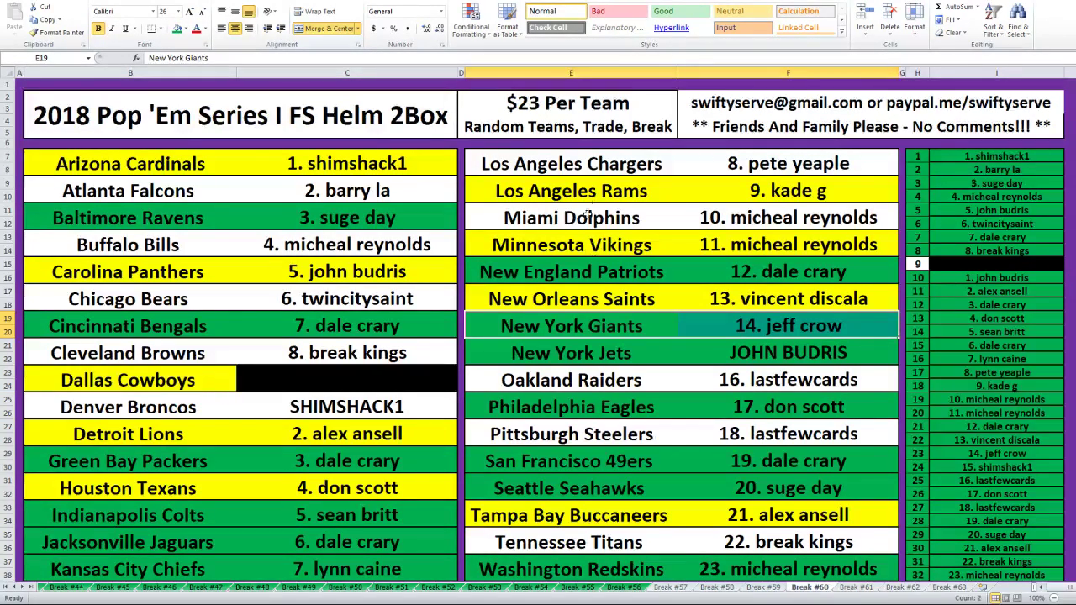
{"action": "left_click", "coordinate": [348, 118]}
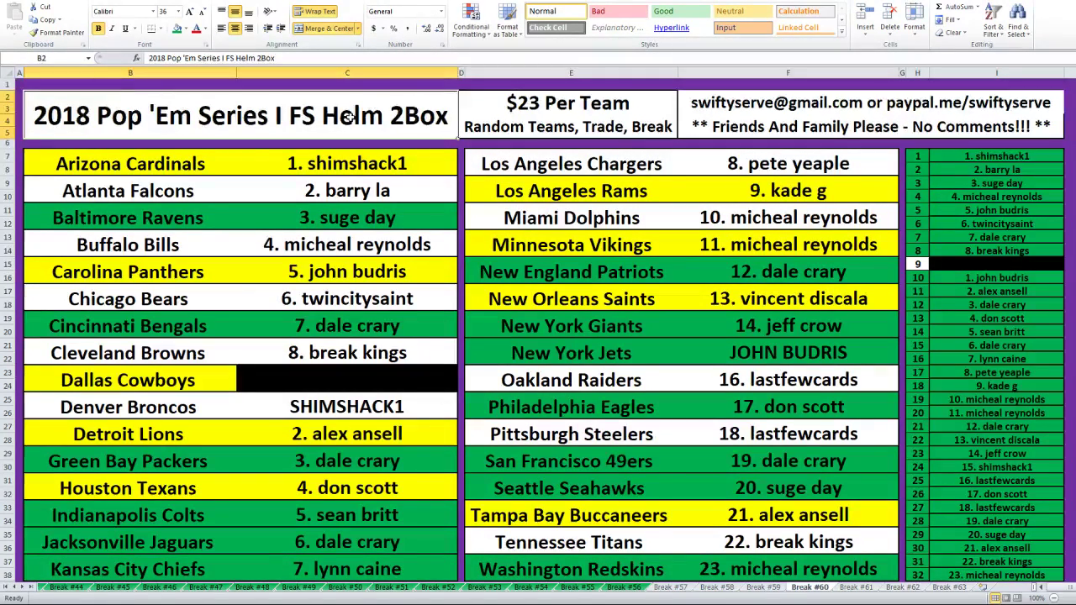
Overwrite the Vikings (F13) and Saints (F17) buyer cells with the new buyers' names in capitals
{"action": "key", "text": "Escape"}
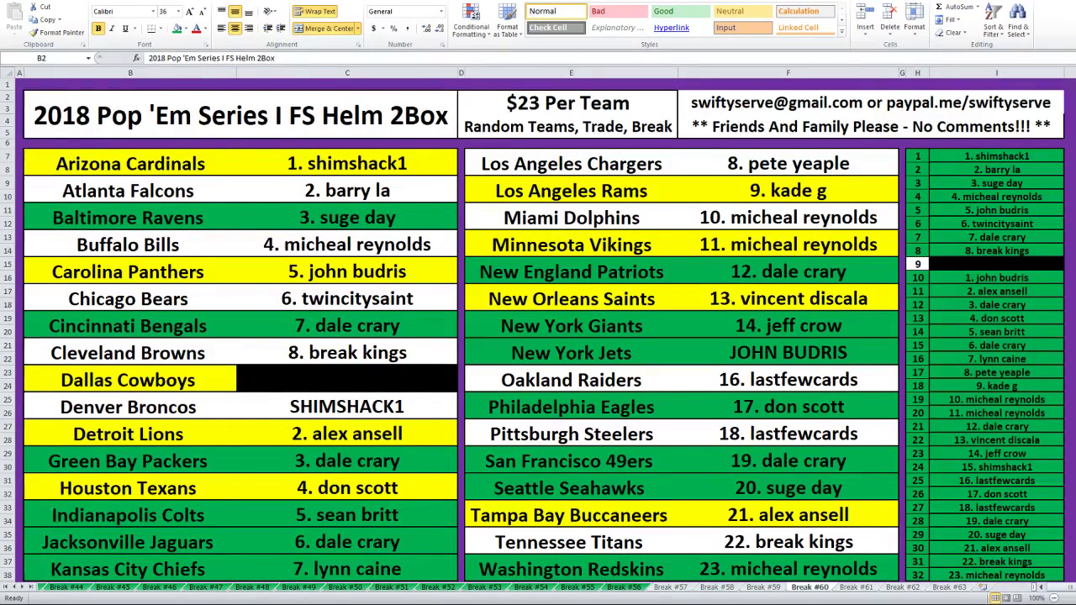
{"action": "left_click", "coordinate": [820, 244]}
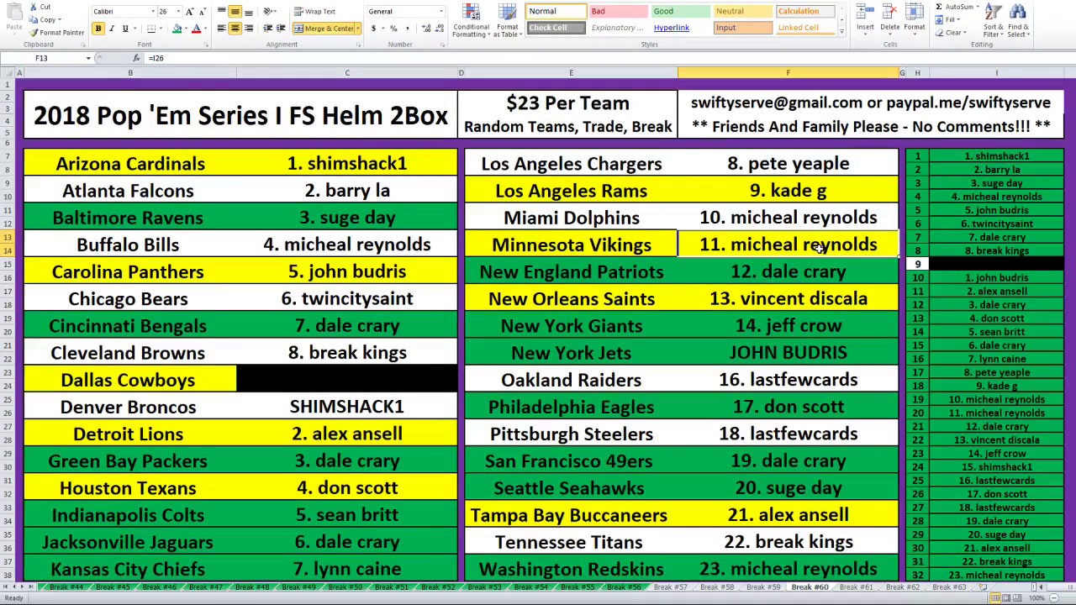
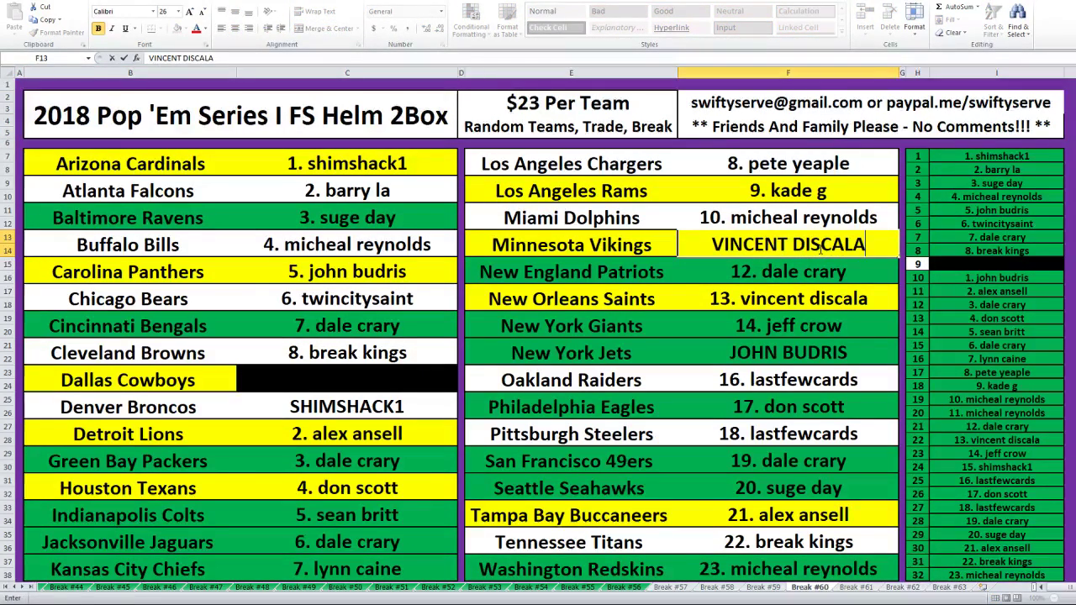
{"action": "key", "text": "Return"}
{"action": "key", "text": "Return"}
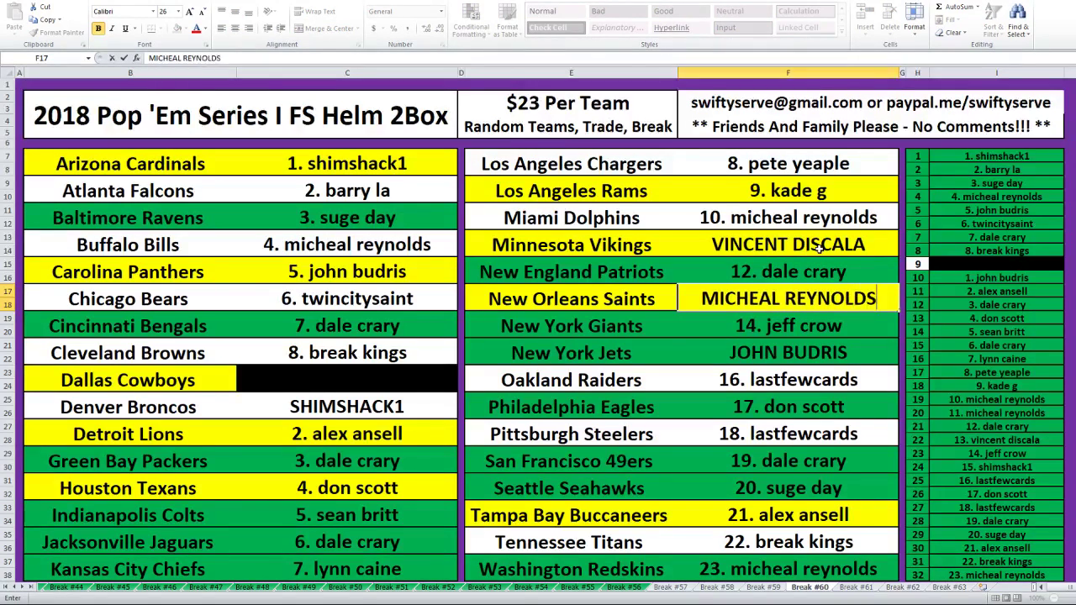
{"action": "key", "text": "Return"}
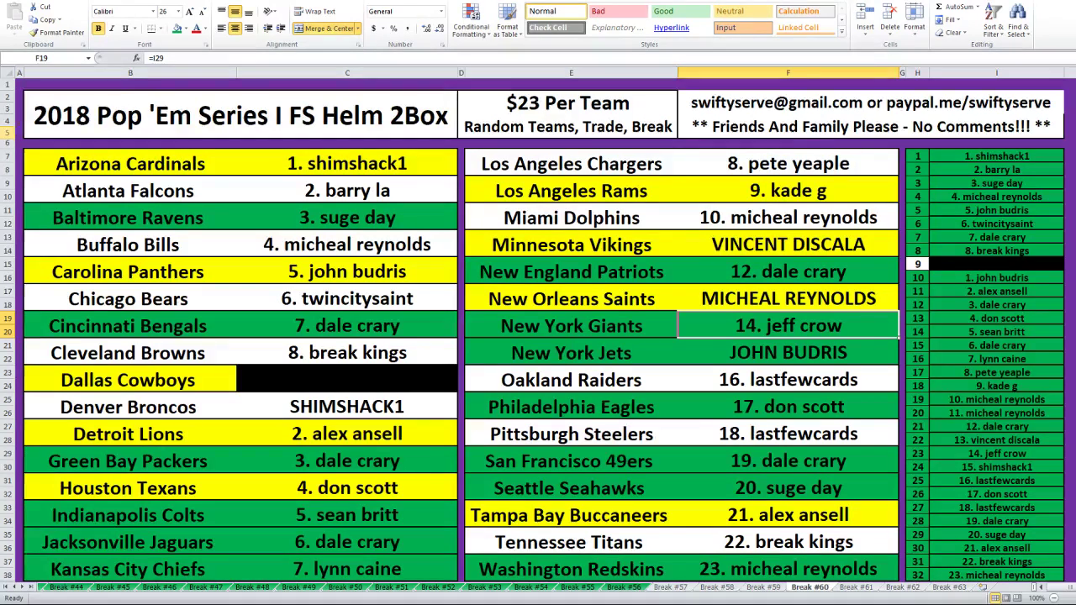
Fill both team blocks green, excluding the Dallas Cowboys row
{"action": "left_click_drag", "start_coordinate": [155, 163], "coordinate": [324, 356]}
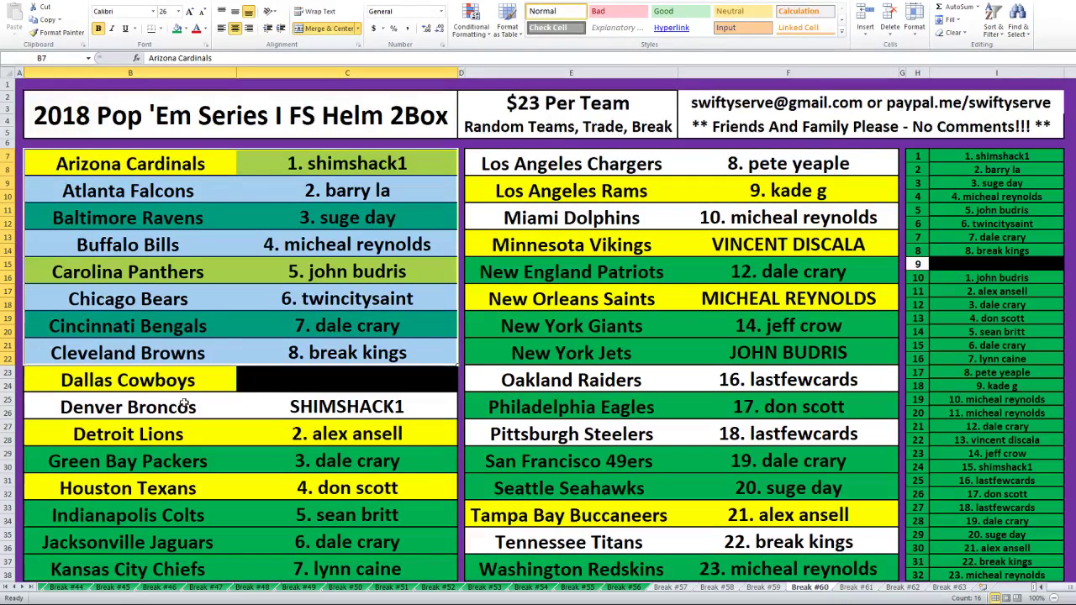
{"action": "left_click_drag", "start_coordinate": [181, 407], "coordinate": [322, 561]}
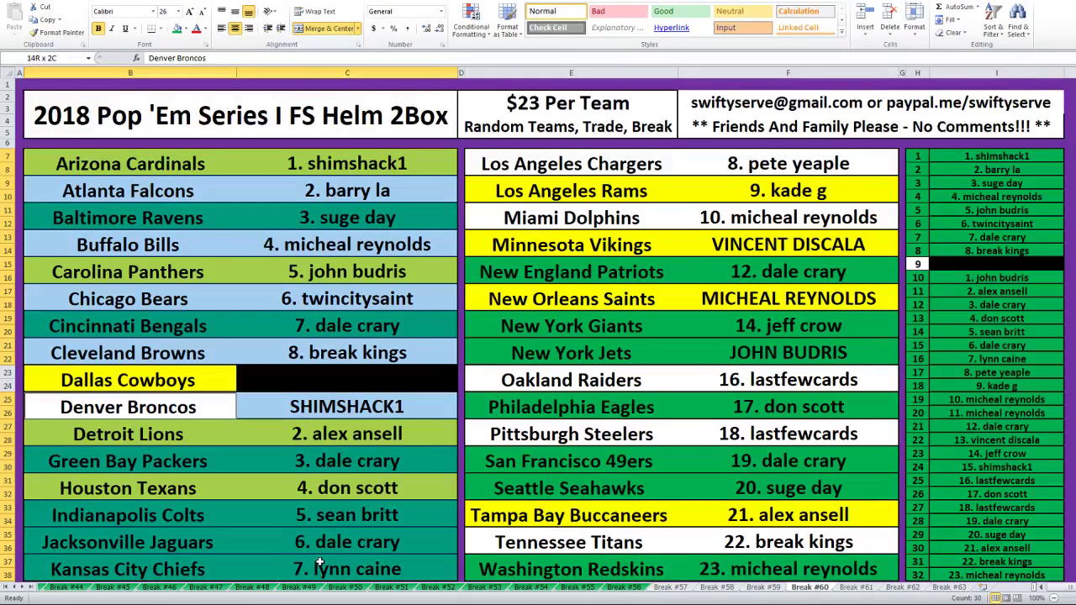
{"action": "left_click", "coordinate": [625, 166]}
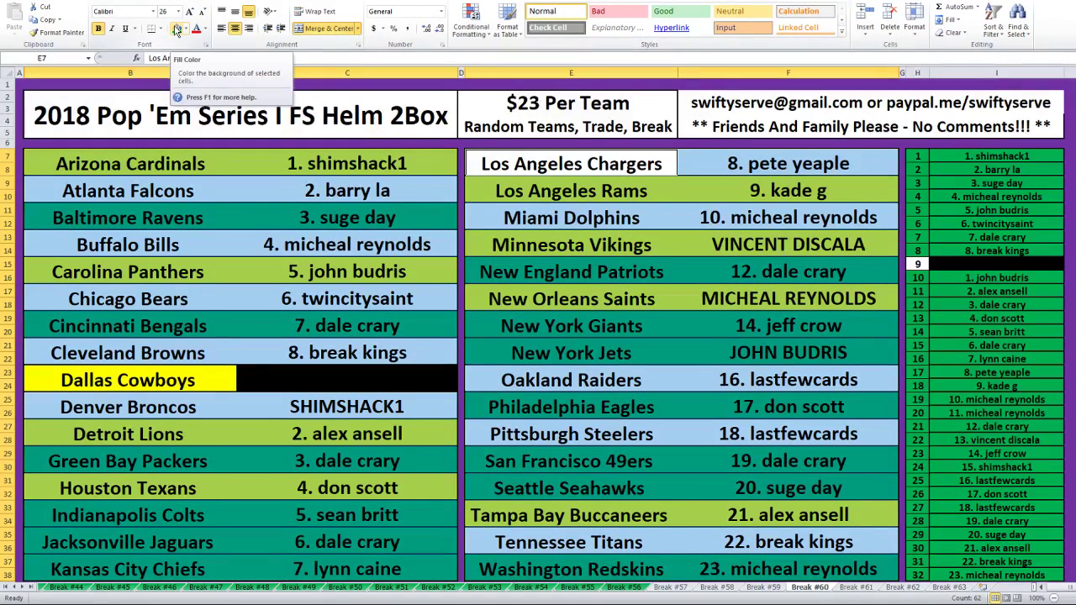
{"action": "left_click", "coordinate": [176, 29]}
Fill the Dallas Cowboys team cell B23 green, leaving its buyer cell black
{"action": "left_click_drag", "start_coordinate": [186, 378], "coordinate": [312, 377]}
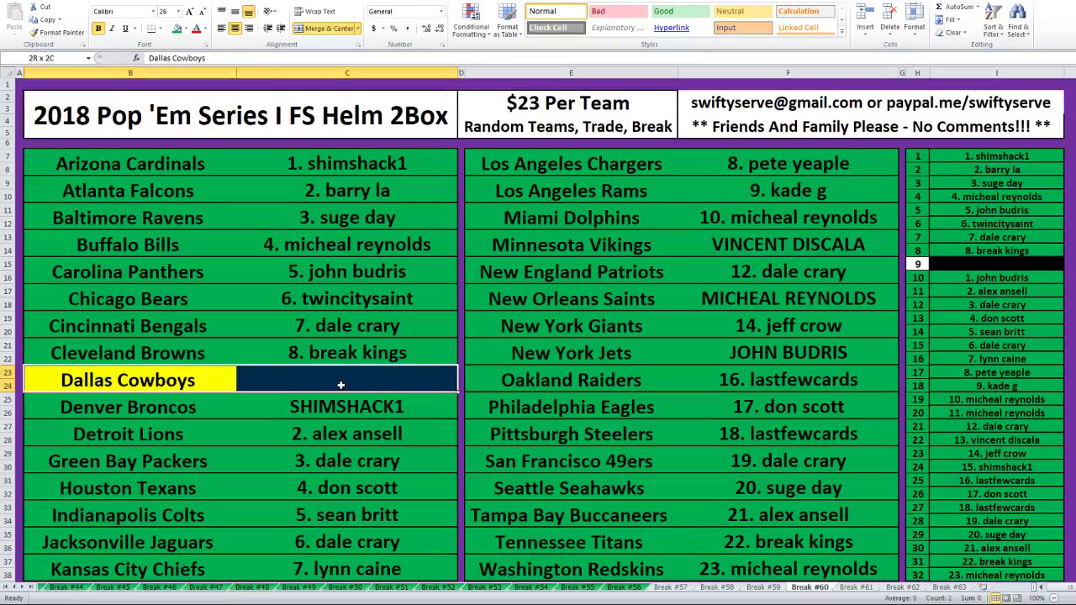
{"action": "left_click", "coordinate": [925, 266], "text": "ctrl"}
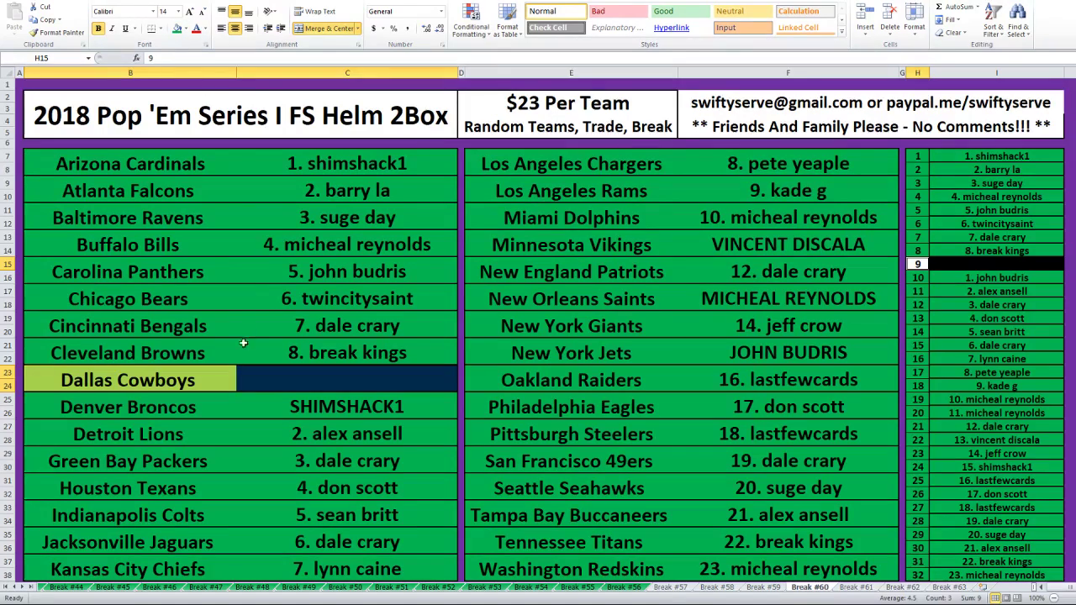
{"action": "left_click", "coordinate": [202, 380]}
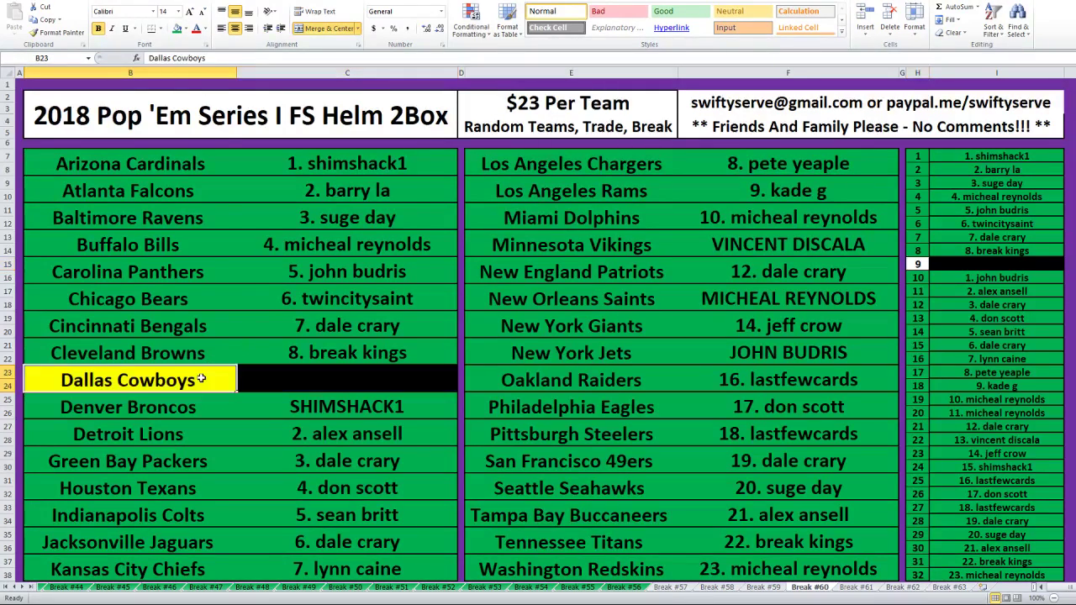
{"action": "left_click", "coordinate": [180, 29]}
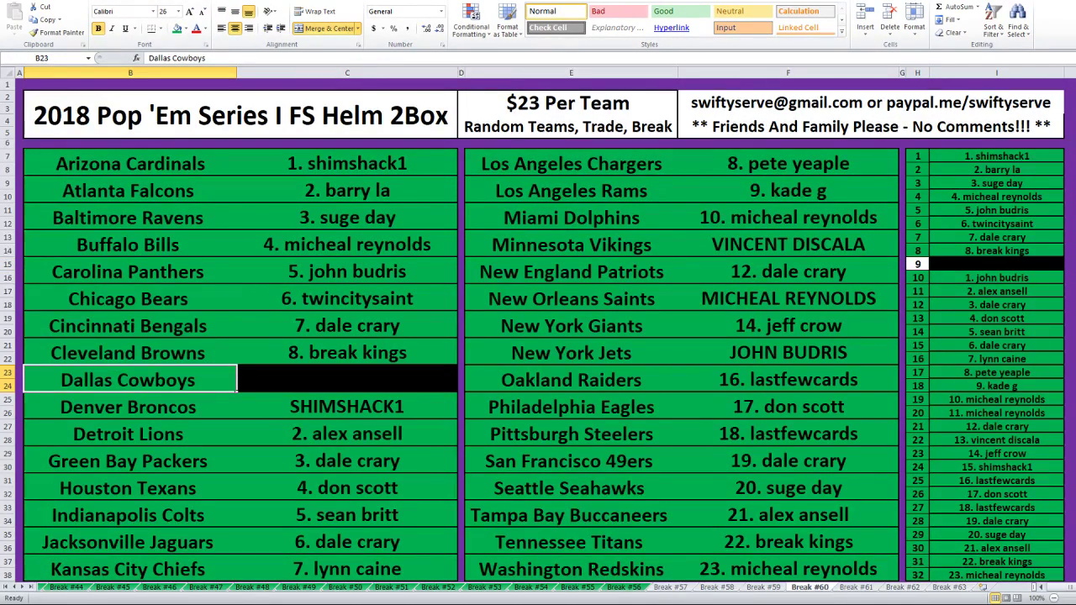
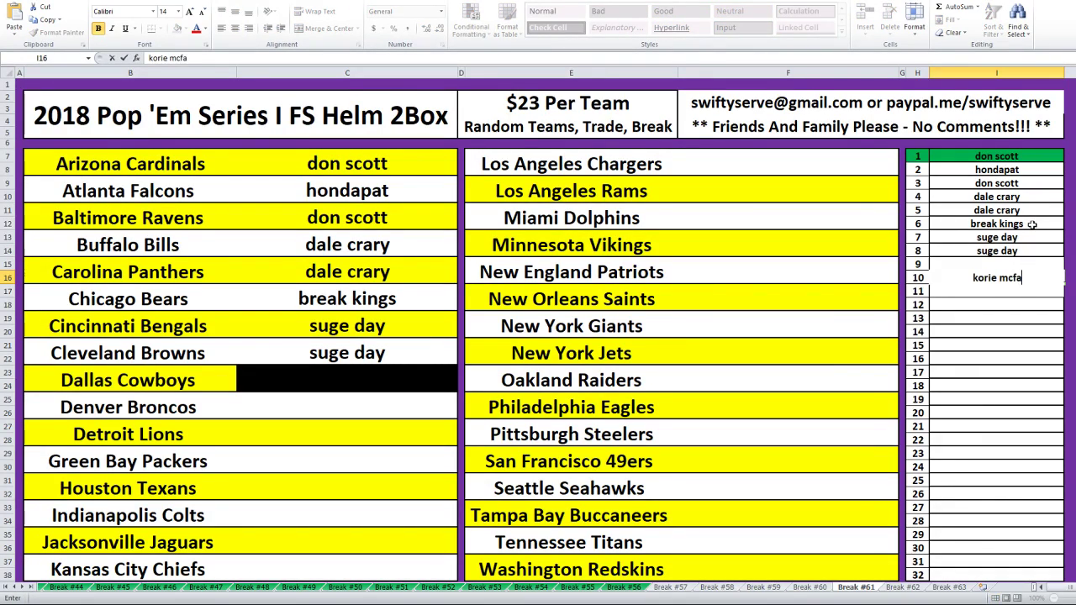
Enter buyer names in I16:I20 for spots 10–14, reusing the spot-10 buyer for spot 11
{"action": "key", "text": "Return"}
{"action": "type", "text": "kor"}
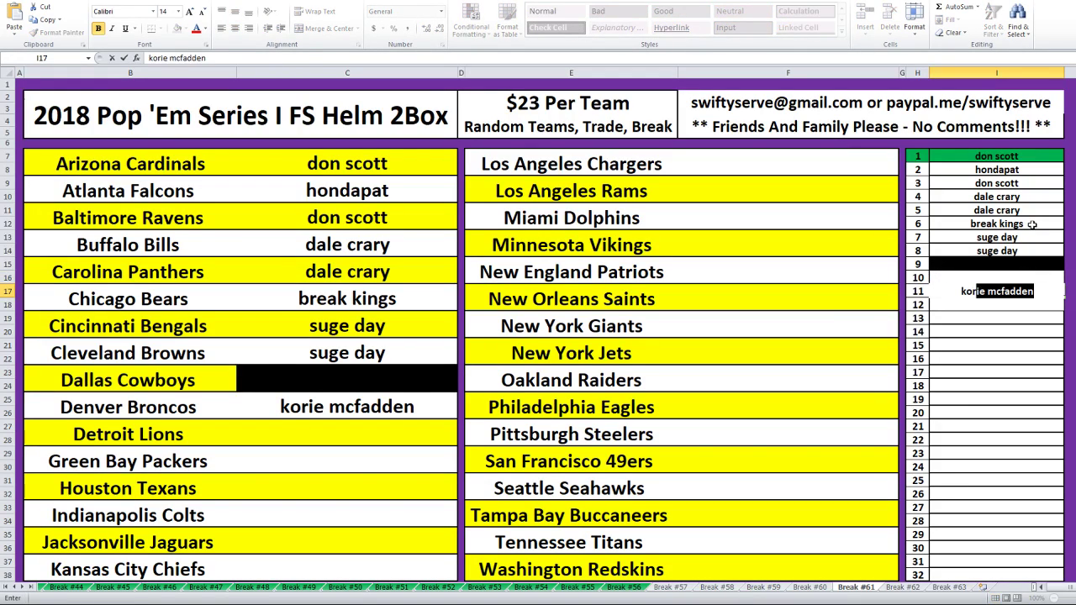
{"action": "key", "text": "Return"}
{"action": "key", "text": "Return"}
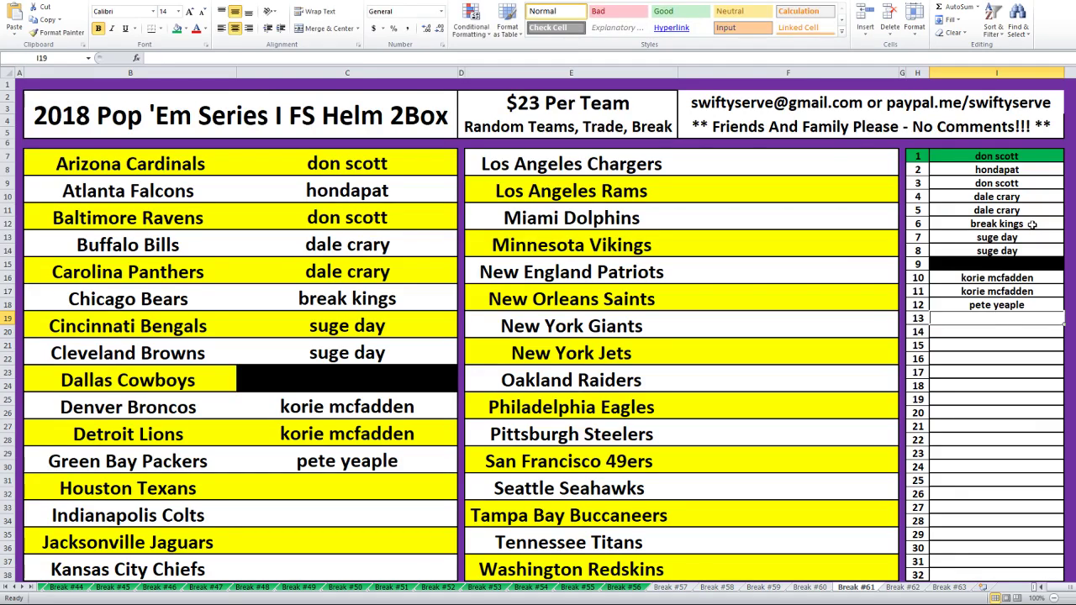
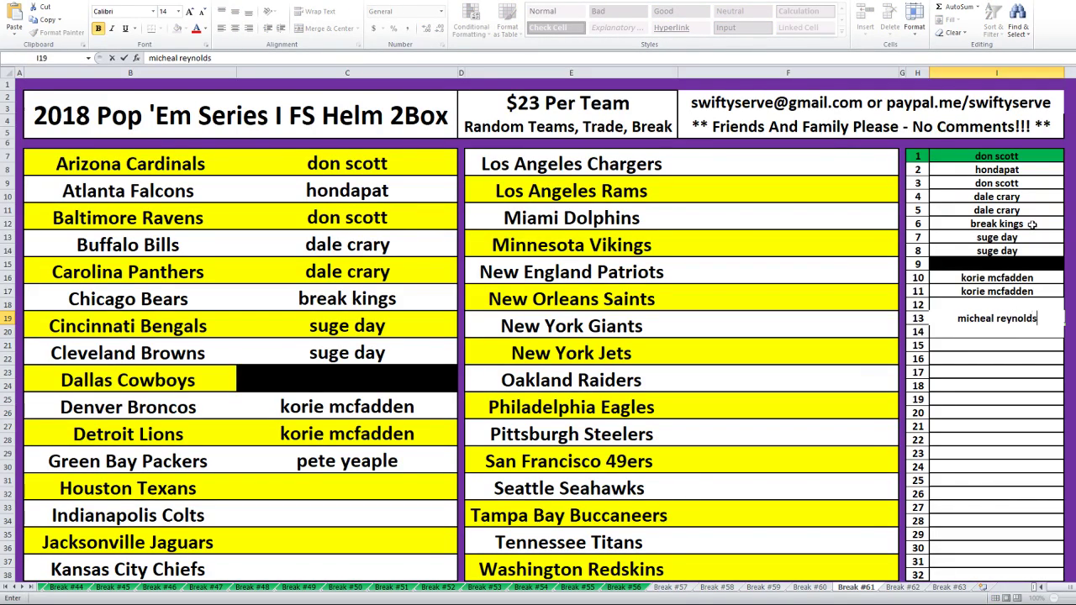
{"action": "key", "text": "Return"}
{"action": "key", "text": "Return"}
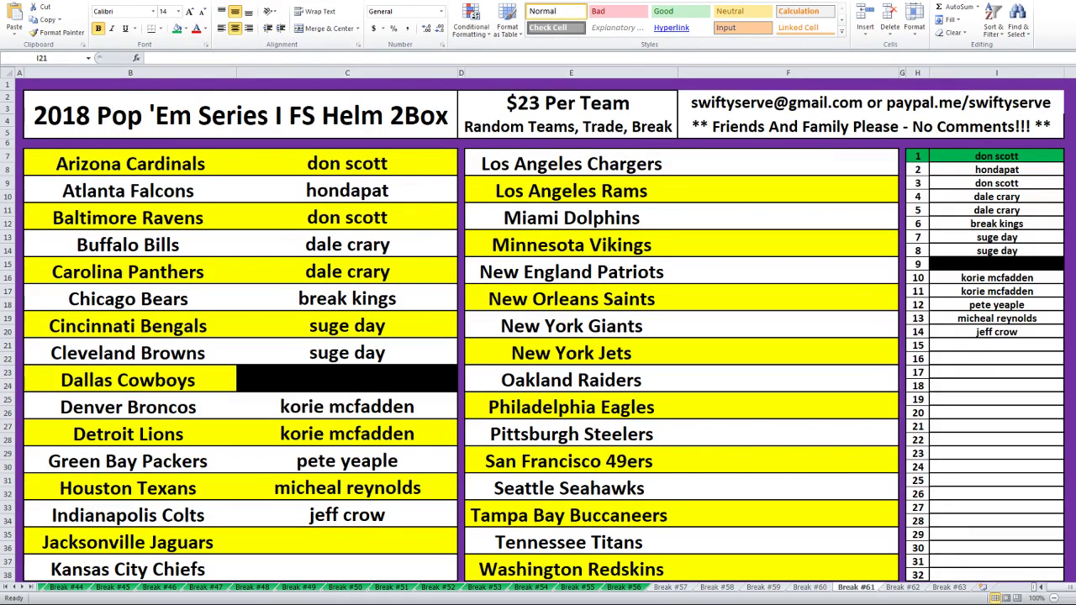
Shade list spots 10 and 11 (H16:I17) green
{"action": "left_click_drag", "start_coordinate": [925, 277], "coordinate": [1009, 292]}
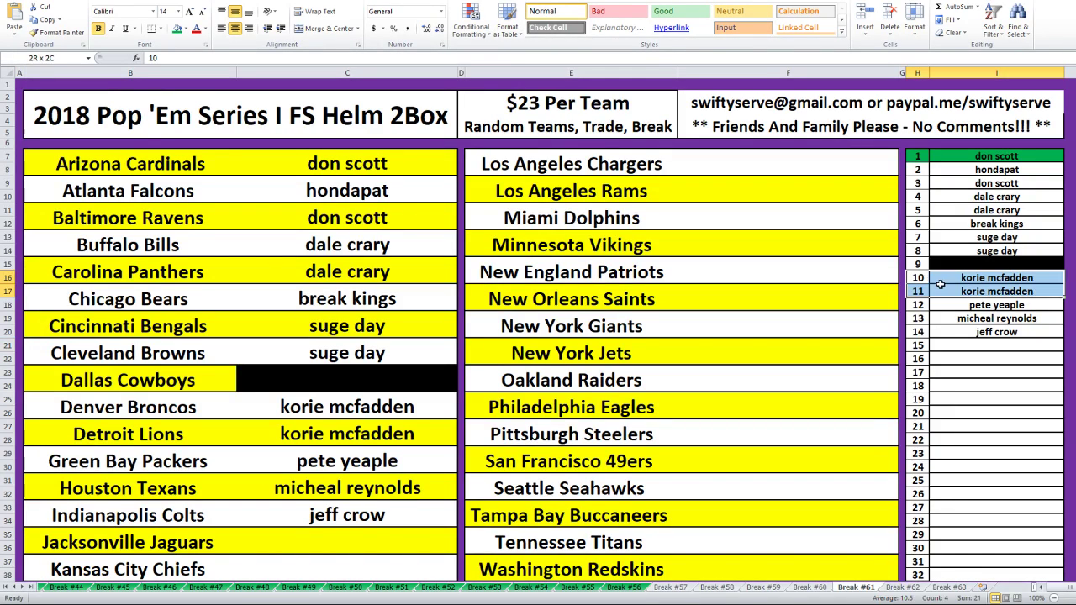
{"action": "left_click", "coordinate": [176, 28]}
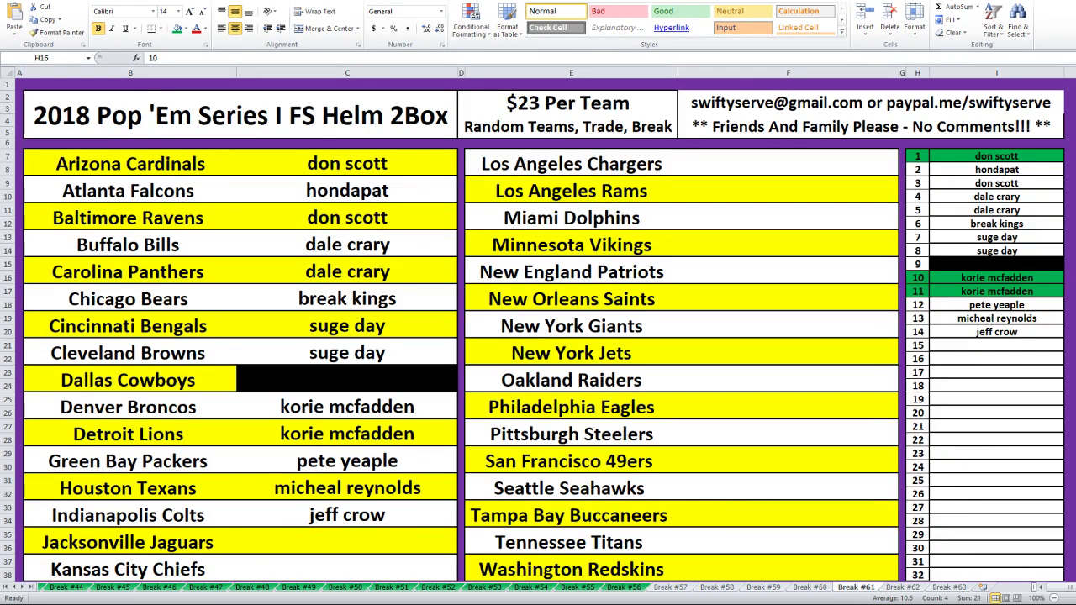
{"action": "key", "text": "alt+Tab"}
Give spots 15 and 16, Jacksonville Jaguars and Kansas City Chiefs, to the same buyer
{"action": "left_click", "coordinate": [1022, 351]}
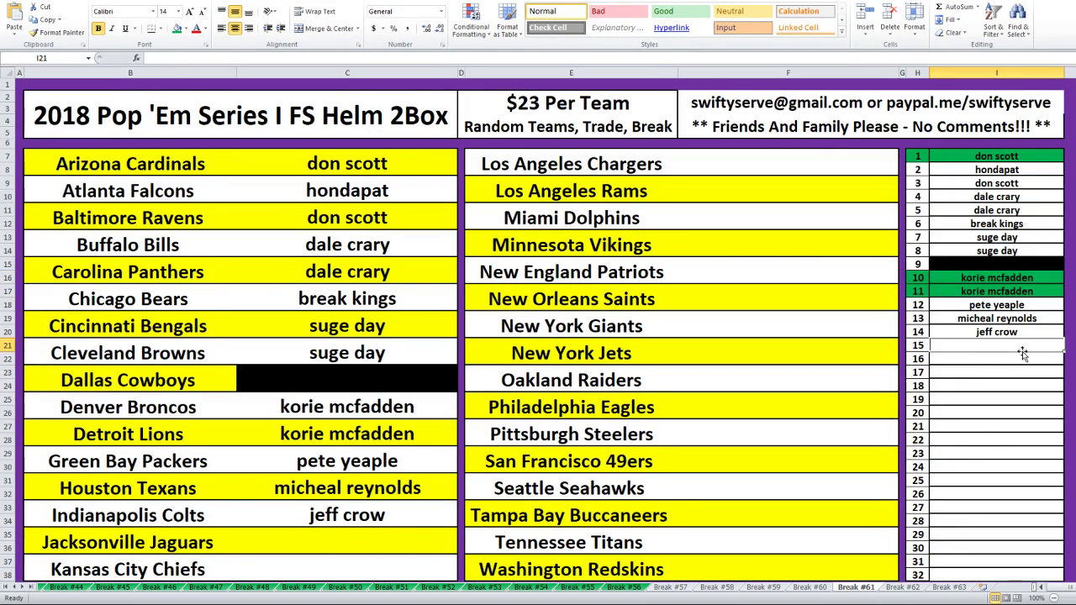
{"action": "type", "text": "spephmc"}
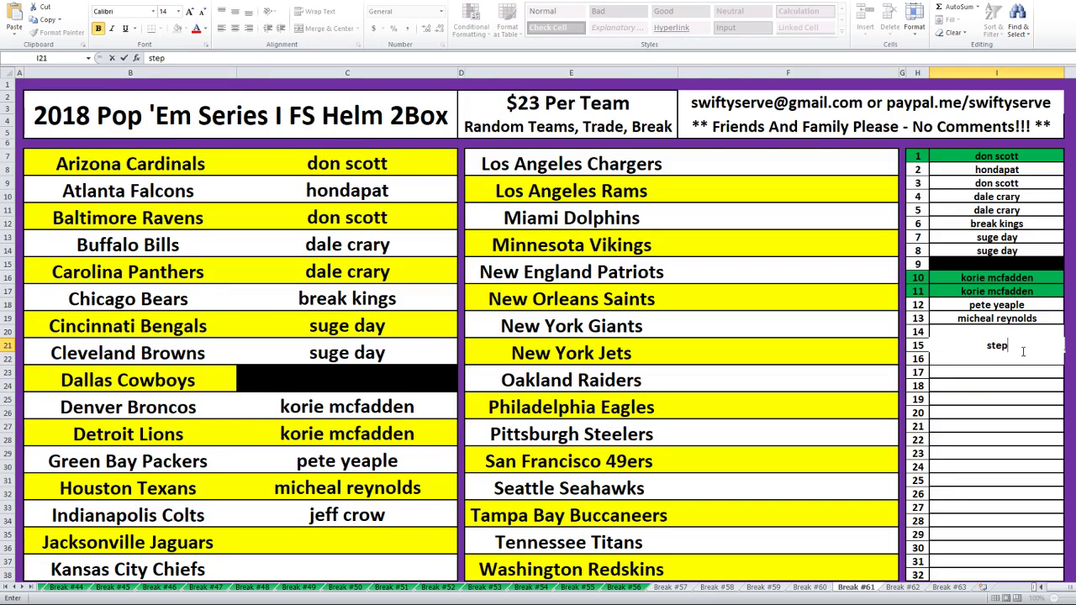
{"action": "key", "text": "Return"}
{"action": "type", "text": "stephmc"}
{"action": "key", "text": "Return"}
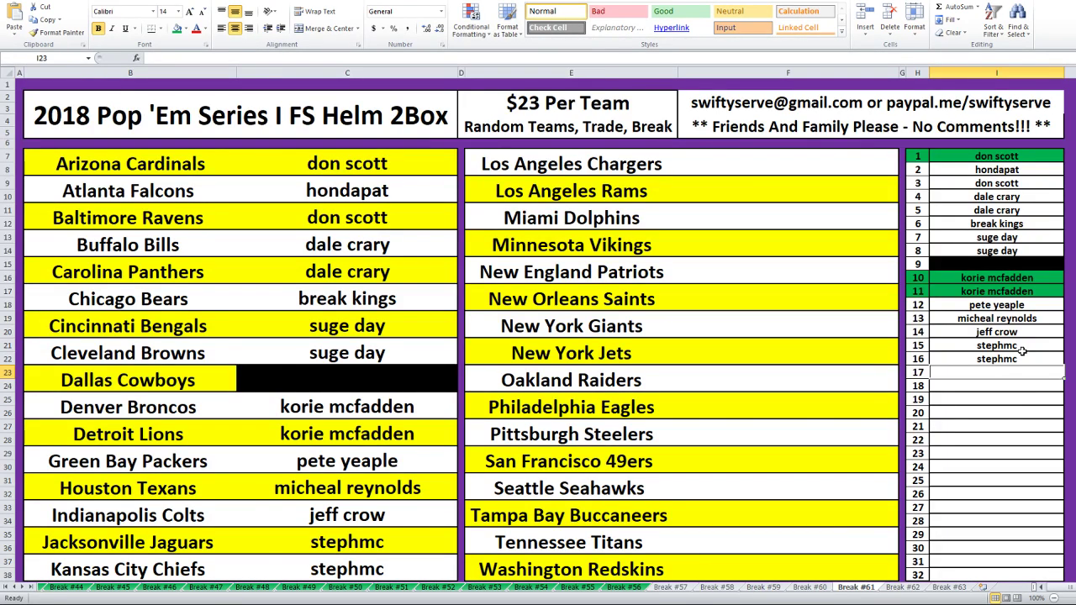
Append '& 2015 Leaf Spec Edition Mini Helmet' to the B2 sheet title
{"action": "left_click", "coordinate": [425, 105]}
{"action": "left_click", "coordinate": [397, 55]}
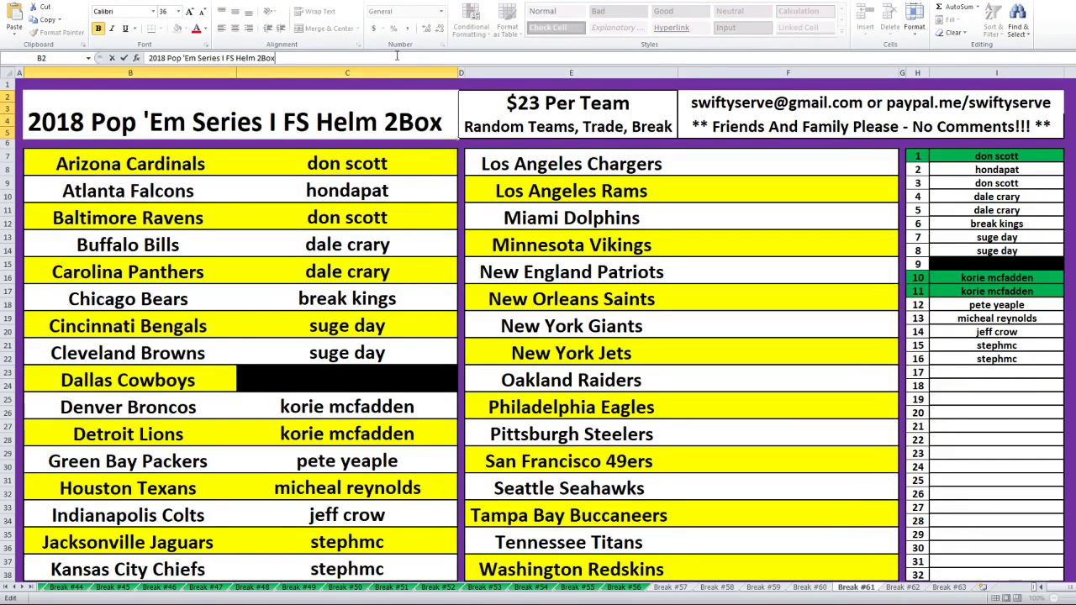
{"action": "type", "text": "& 2015 Leaf Spec Edition Mini Helm"}
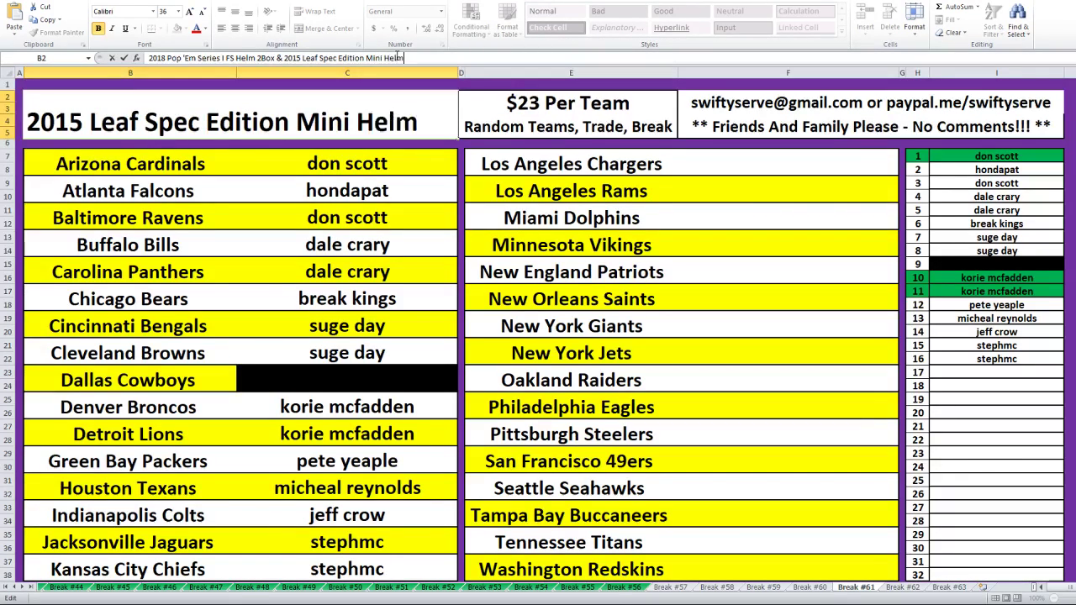
{"action": "key", "text": "Return"}
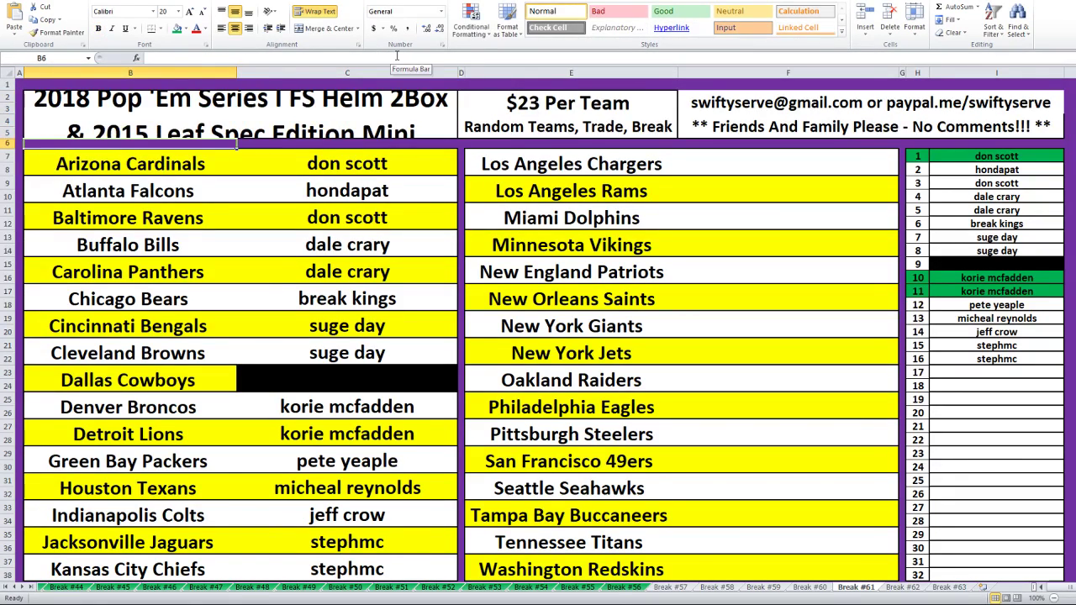
{"action": "key", "text": "Up"}
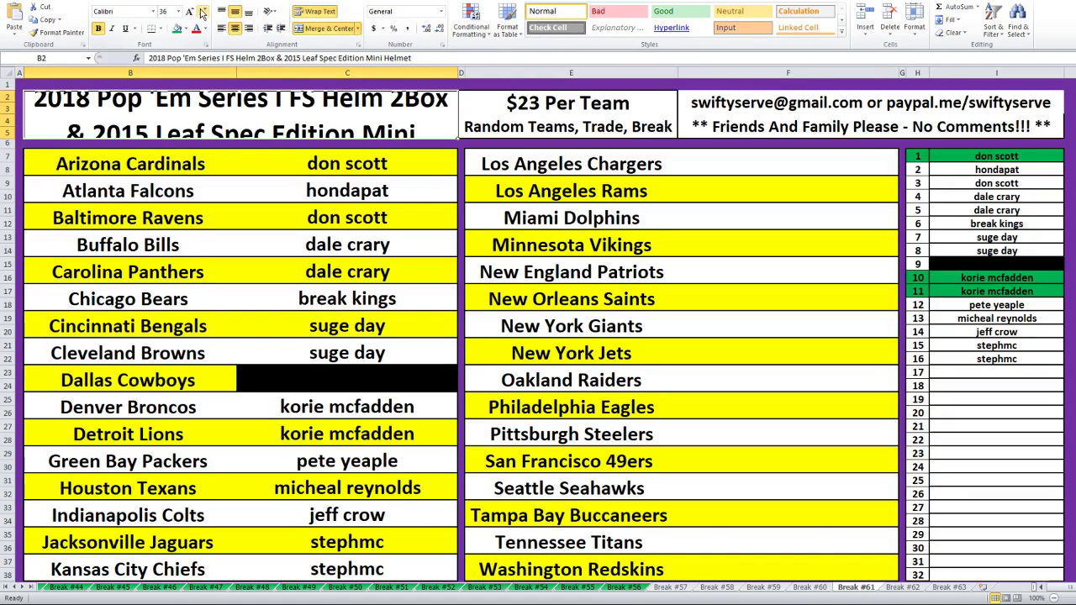
Resize the title font to 28 pt so it fits on two lines
{"action": "left_click", "coordinate": [202, 12]}
{"action": "left_click", "coordinate": [203, 12]}
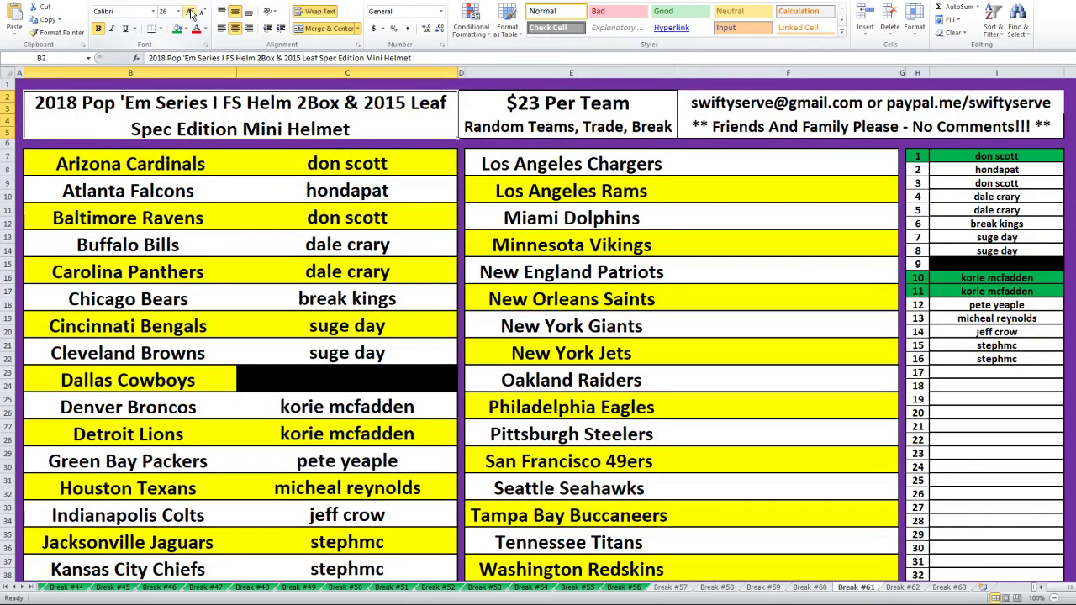
{"action": "left_click", "coordinate": [190, 11]}
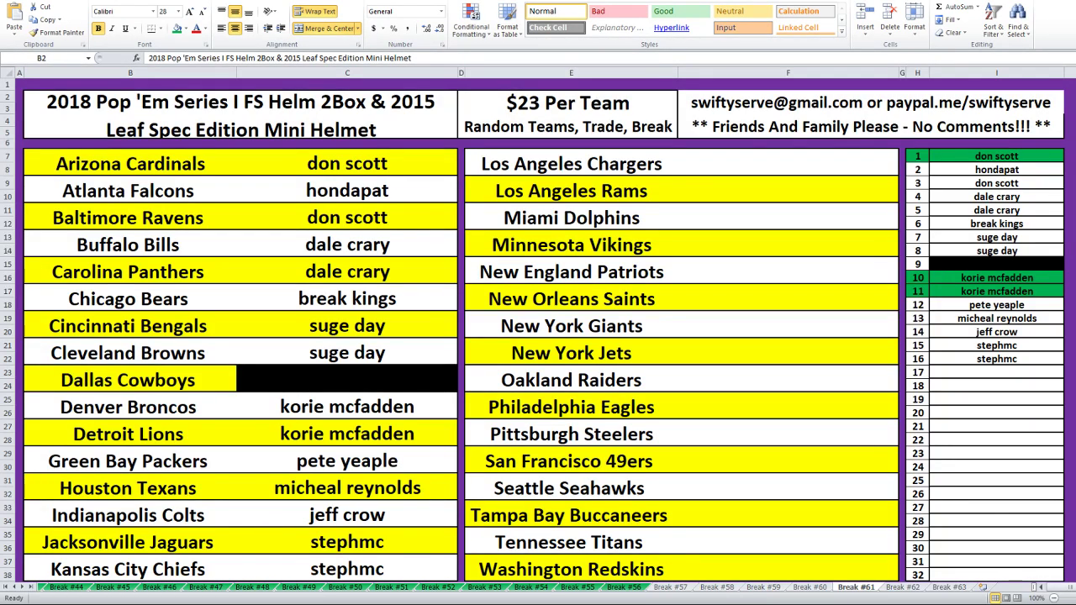
Enter buyers for spot 17 (Los Angeles Chargers) and spot 25 (Oakland Raiders)
{"action": "left_click", "coordinate": [1010, 376]}
{"action": "type", "text": "shimshack1"}
{"action": "key", "text": "Return"}
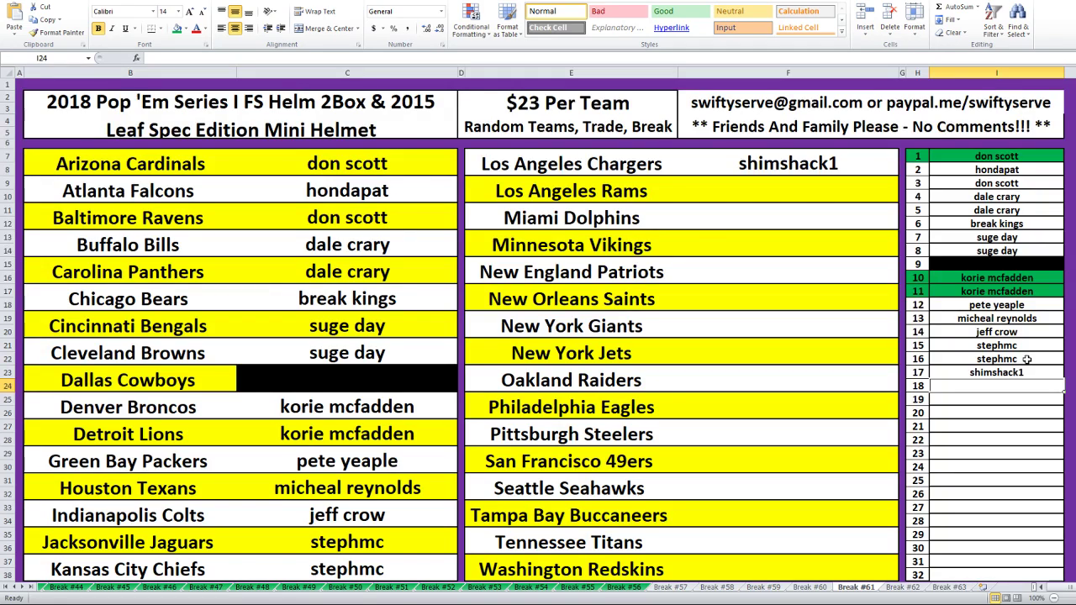
{"action": "left_click", "coordinate": [1020, 479]}
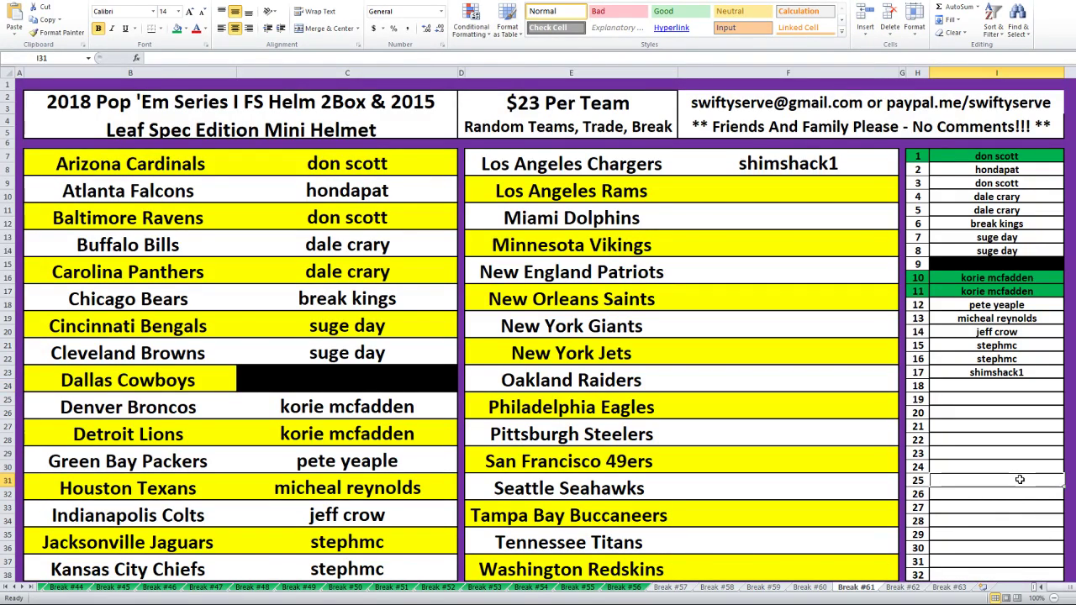
{"action": "type", "text": "twincitysaint"}
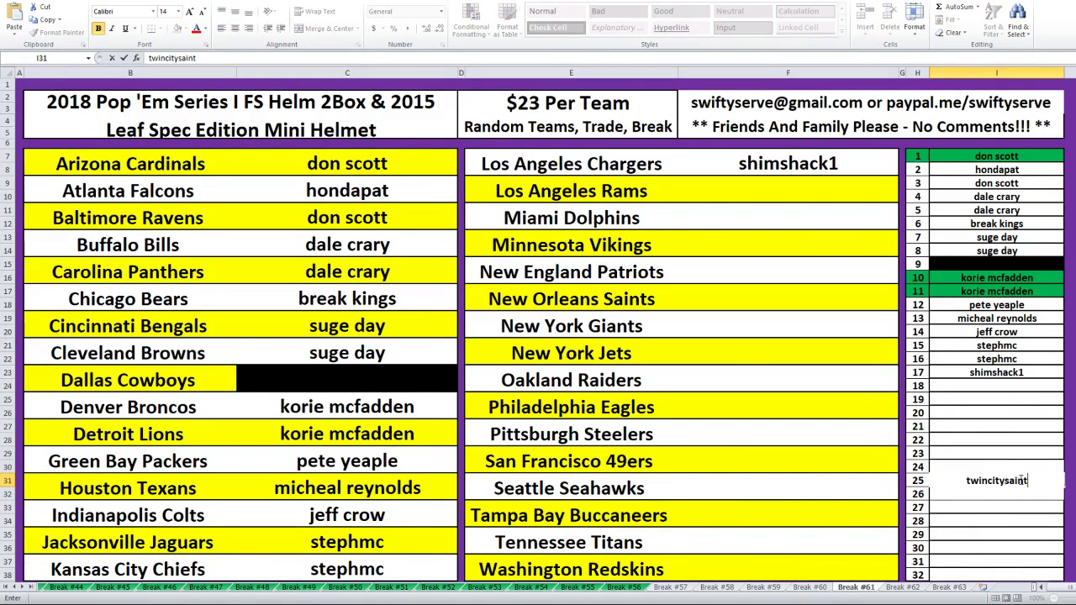
{"action": "key", "text": "Return"}
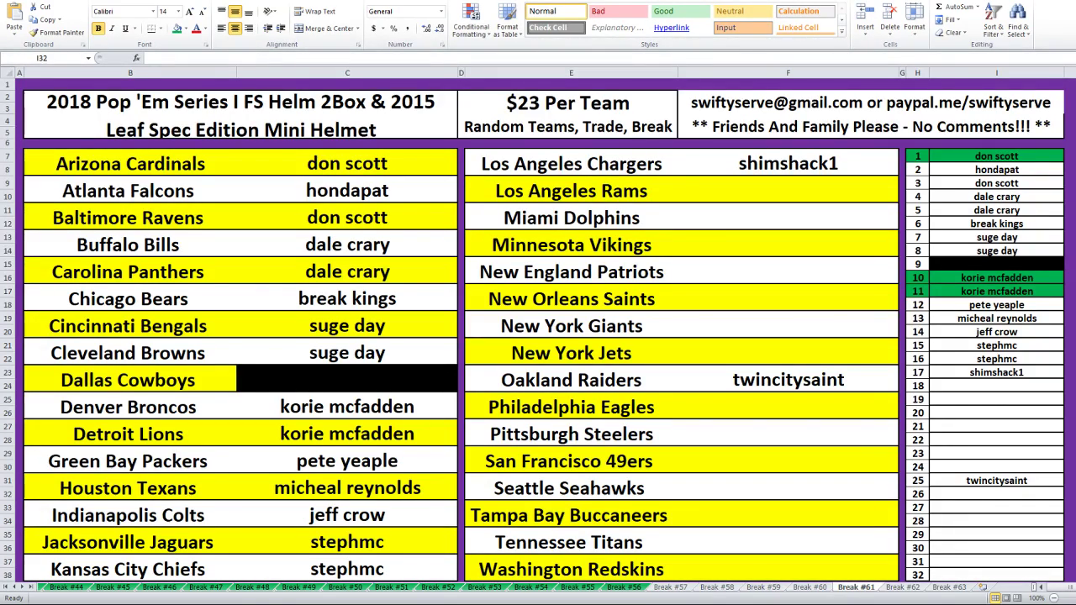
Give spots 18 and 19, Los Angeles Rams and Miami Dolphins, to one buyer
{"action": "left_click", "coordinate": [990, 386]}
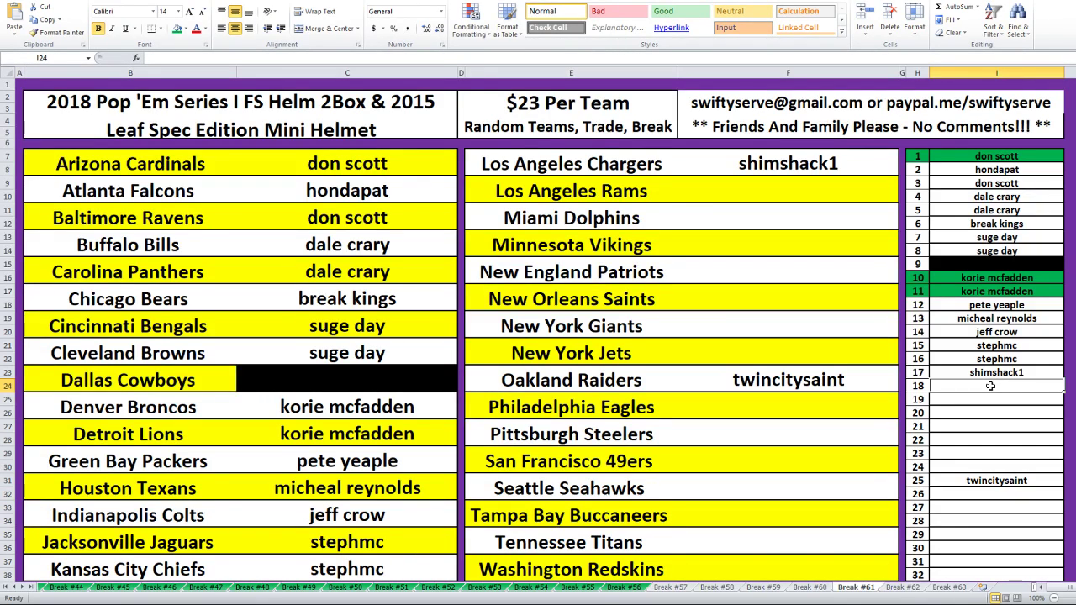
{"action": "type", "text": "kade g"}
{"action": "key", "text": "Return"}
{"action": "type", "text": "kade"}
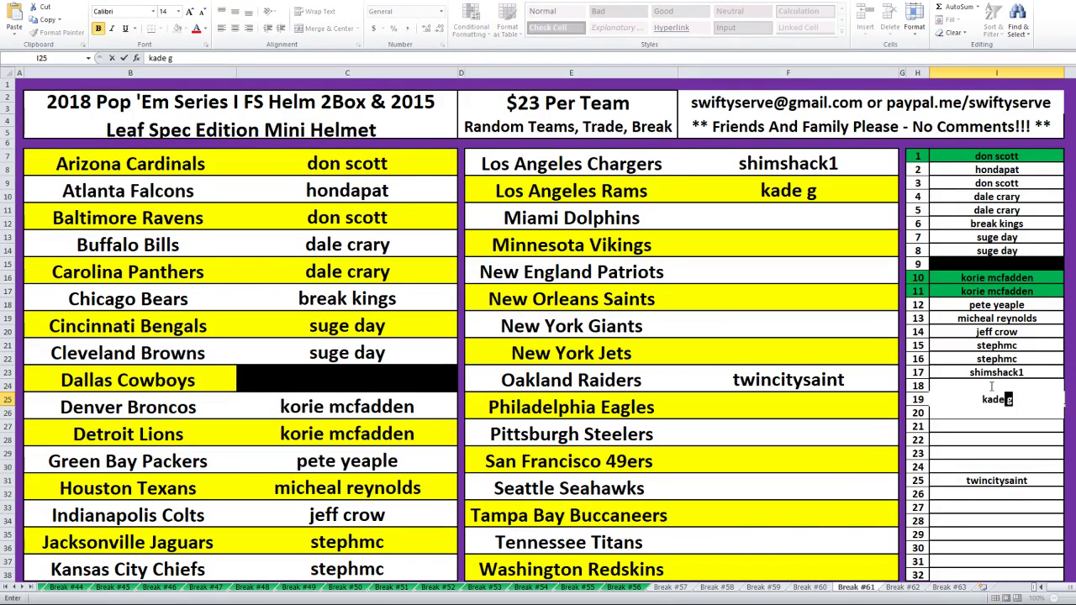
{"action": "key", "text": "Return"}
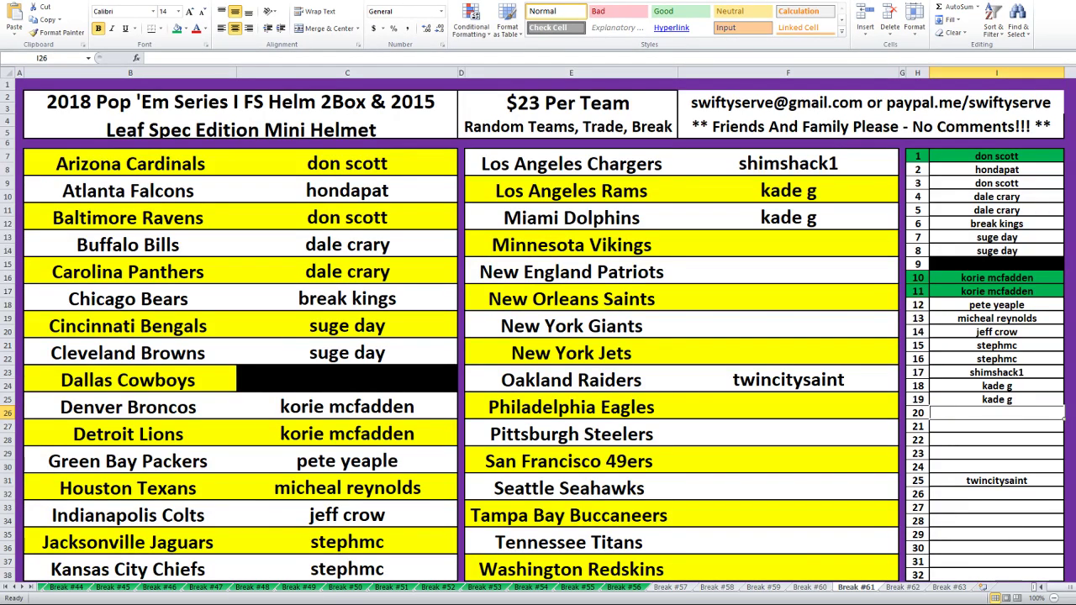
{"action": "left_click", "coordinate": [8, 588]}
On the Hit Tab sheet, record hit 14's player as a Pittsburgh Steelers hit
{"action": "left_click", "coordinate": [148, 587]}
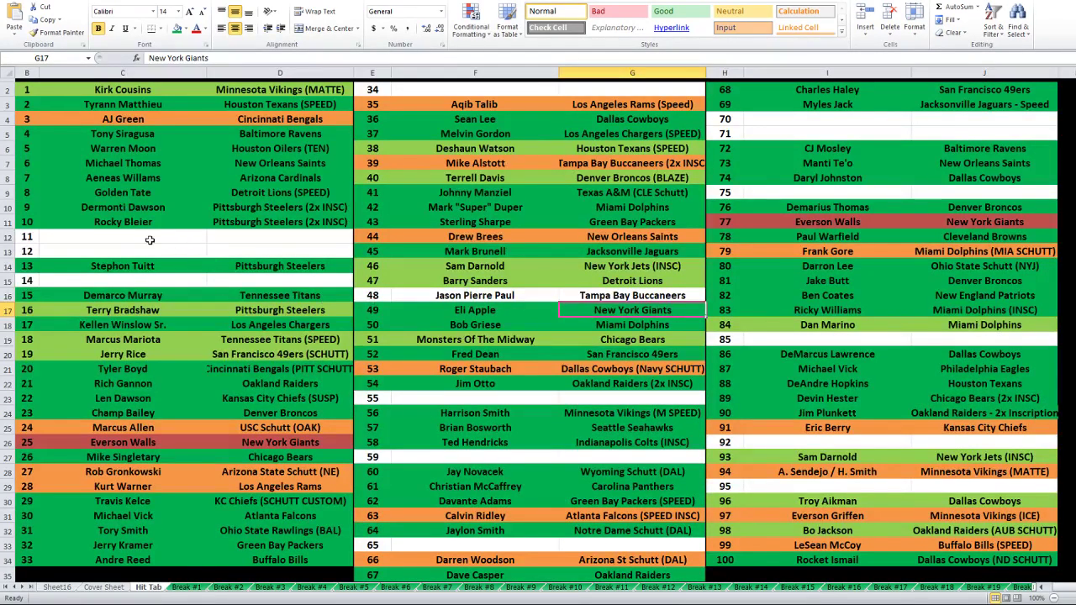
{"action": "left_click", "coordinate": [122, 280]}
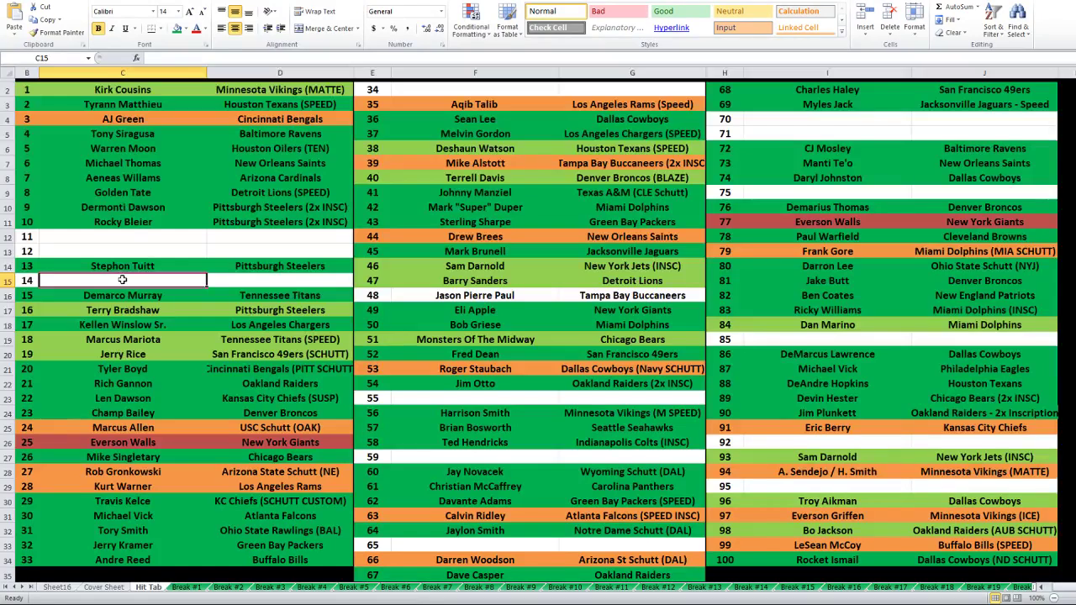
{"action": "type", "text": "Ju Ju Smith"}
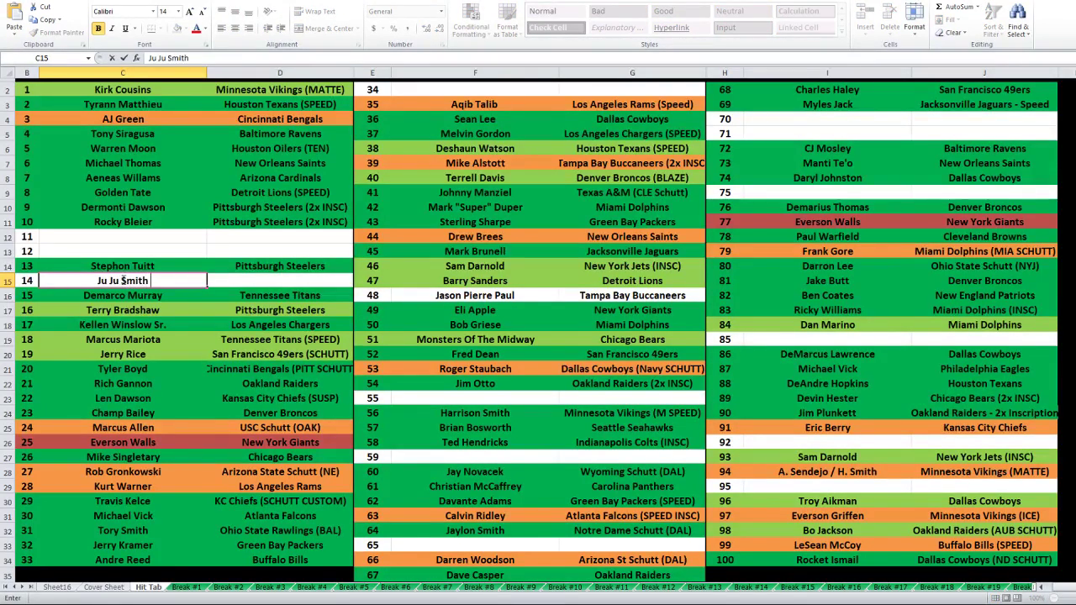
{"action": "type", "text": " Schuster"}
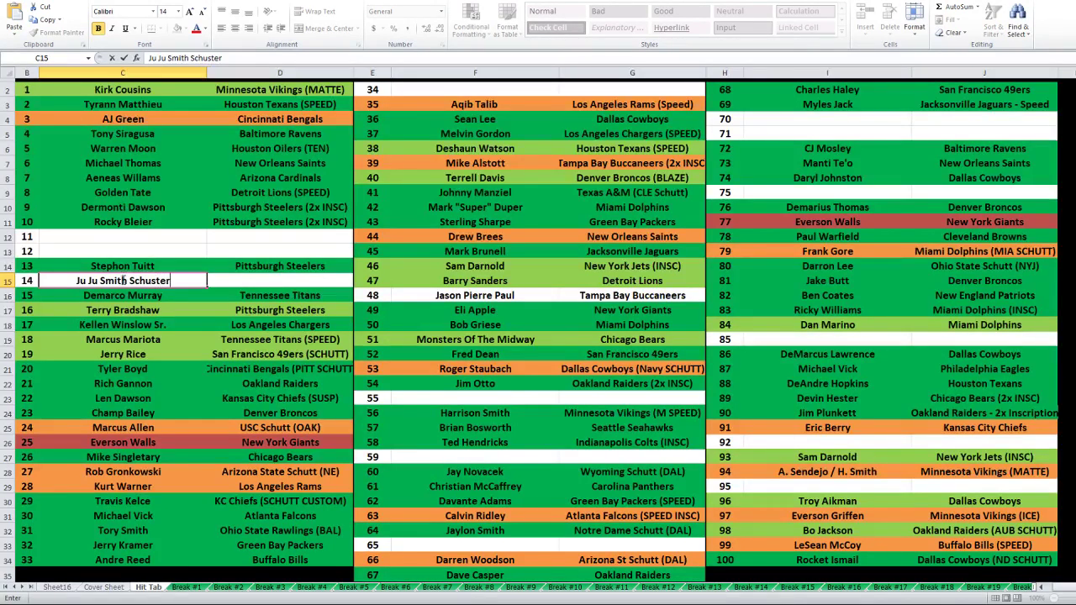
{"action": "key", "text": "Tab"}
{"action": "type", "text": "Pittsp"}
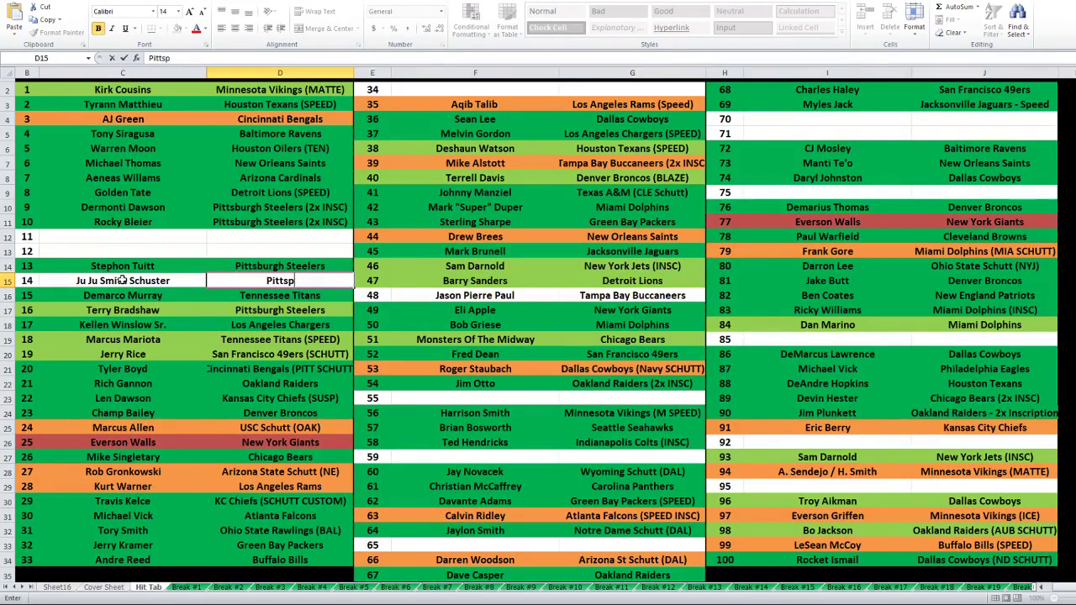
{"action": "key", "text": "BackSpace"}
{"action": "type", "text": "br"}
{"action": "key", "text": "BackSpace"}
{"action": "type", "text": "urgh Steelers"}
{"action": "key", "text": "Return"}
Fill the hit 14 row (B15:D15) green
{"action": "key", "text": "Up"}
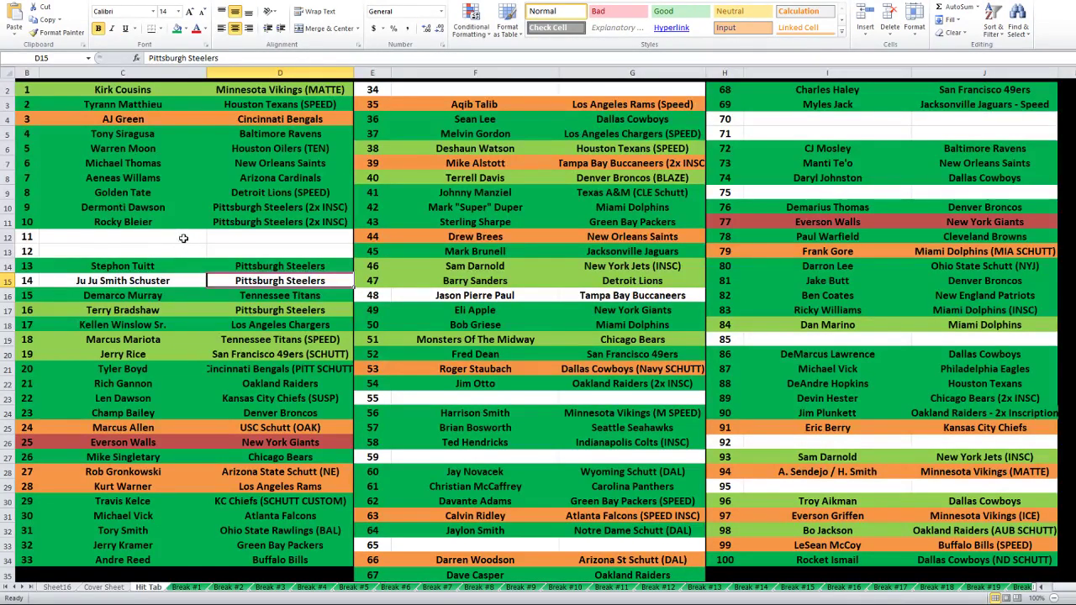
{"action": "left_click_drag", "start_coordinate": [48, 282], "coordinate": [277, 282]}
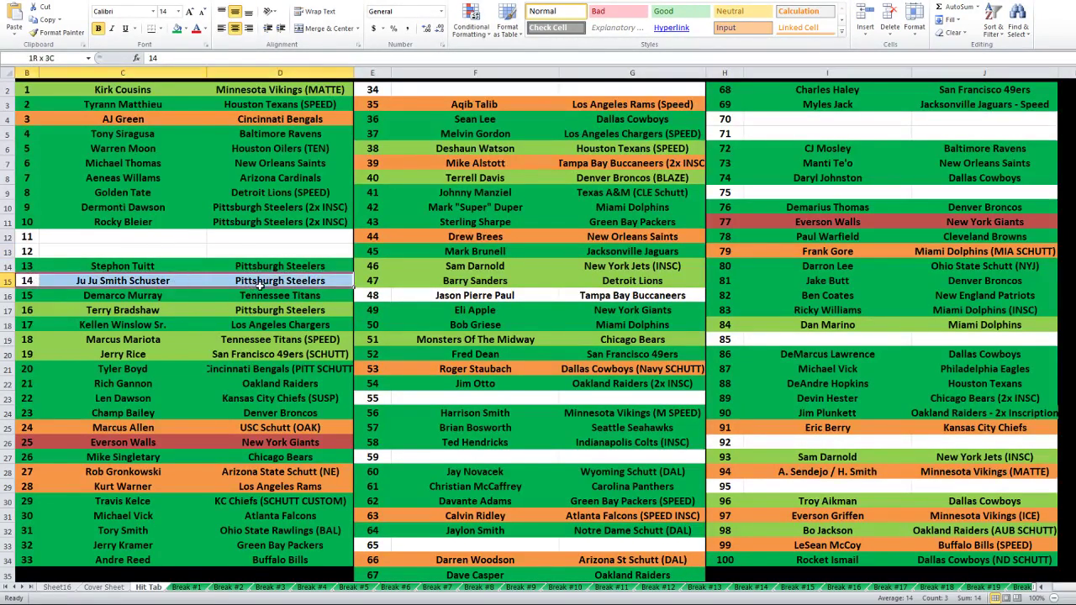
{"action": "left_click", "coordinate": [186, 30]}
{"action": "left_click", "coordinate": [225, 113]}
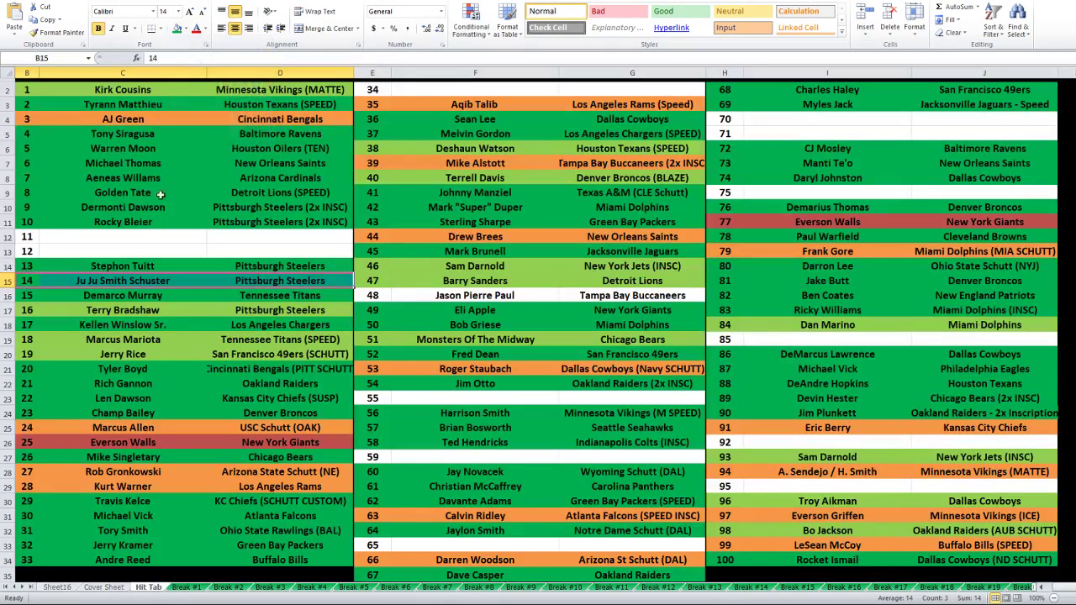
Enter the player name for hit 12 in C13
{"action": "left_click", "coordinate": [81, 250]}
{"action": "type", "text": "Paul HJ"}
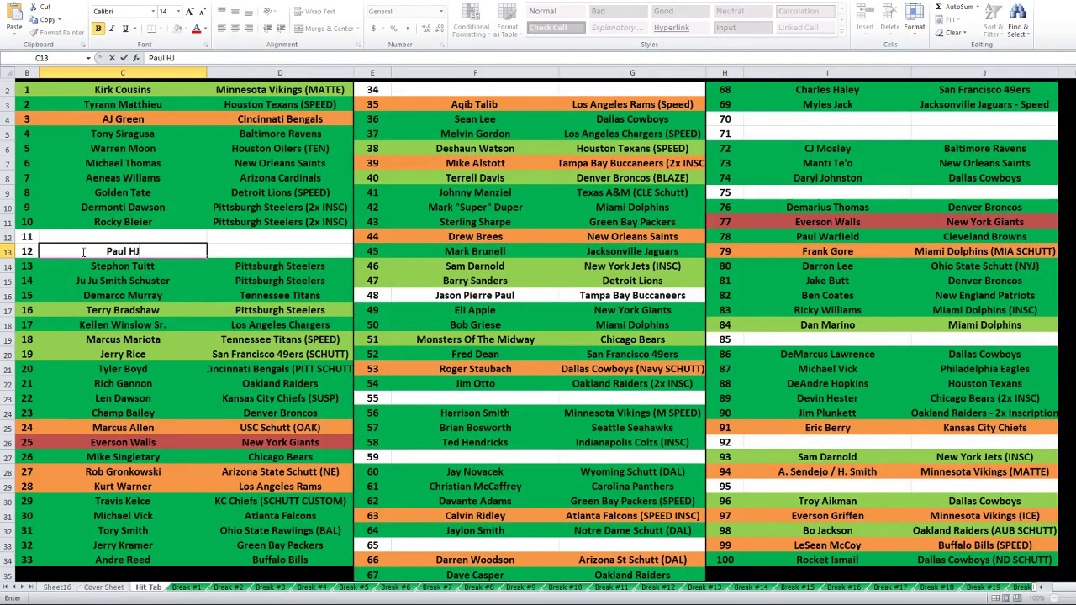
{"action": "key", "text": "BackSpace"}
{"action": "type", "text": "ornung"}
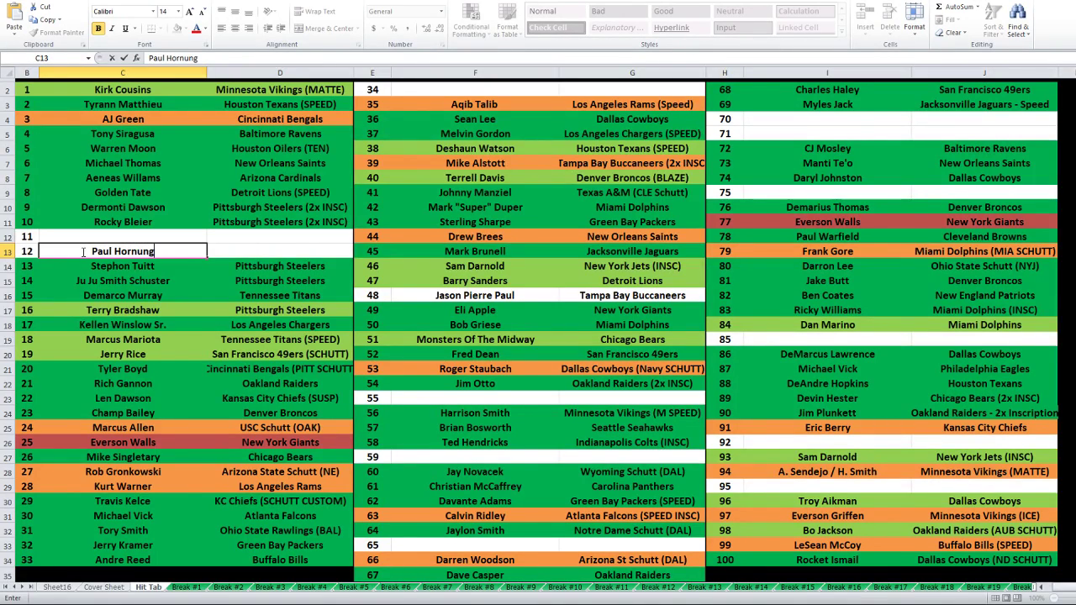
{"action": "key", "text": "Return"}
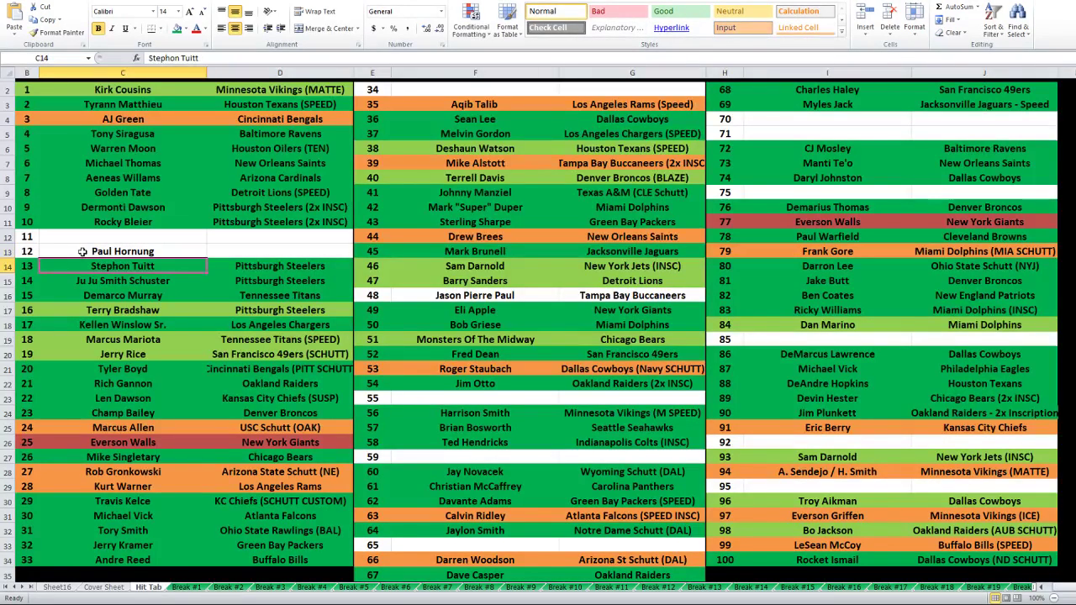
{"action": "left_click", "coordinate": [261, 196]}
{"action": "key", "text": "Down"}
{"action": "key", "text": "Down"}
{"action": "key", "text": "Down"}
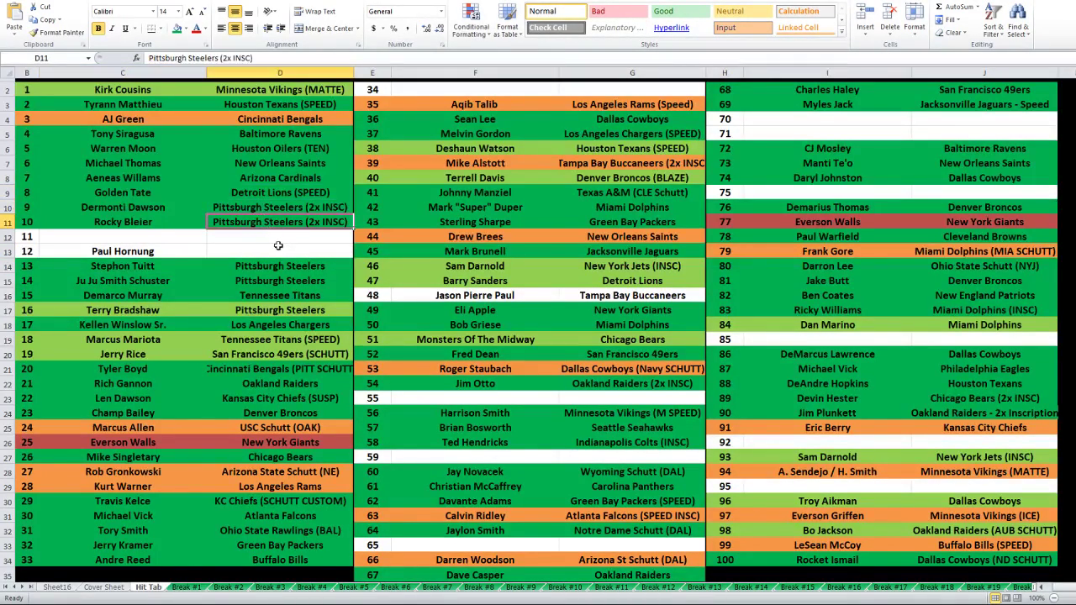
{"action": "key", "text": "Down"}
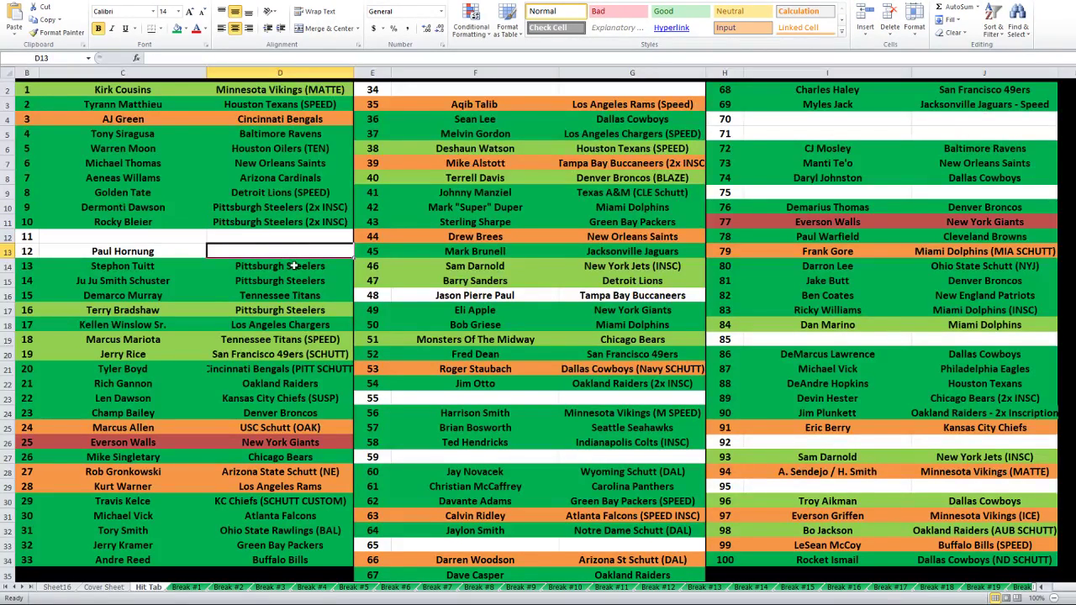
{"action": "key", "text": "Down"}
{"action": "key", "text": "Down"}
{"action": "key", "text": "Down"}
{"action": "key", "text": "Down"}
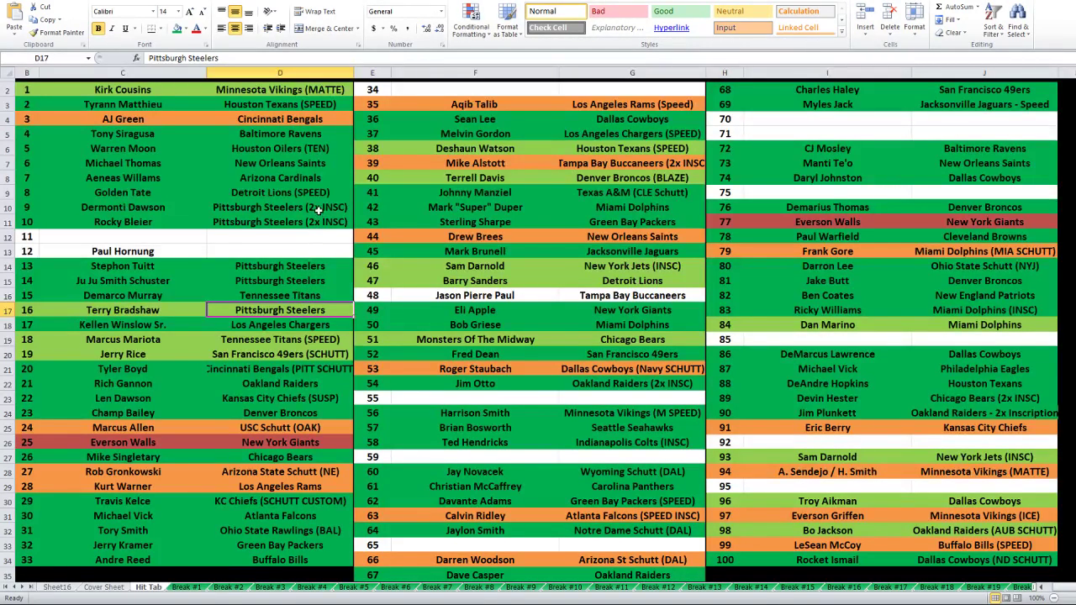
{"action": "left_click_drag", "start_coordinate": [215, 207], "coordinate": [238, 310]}
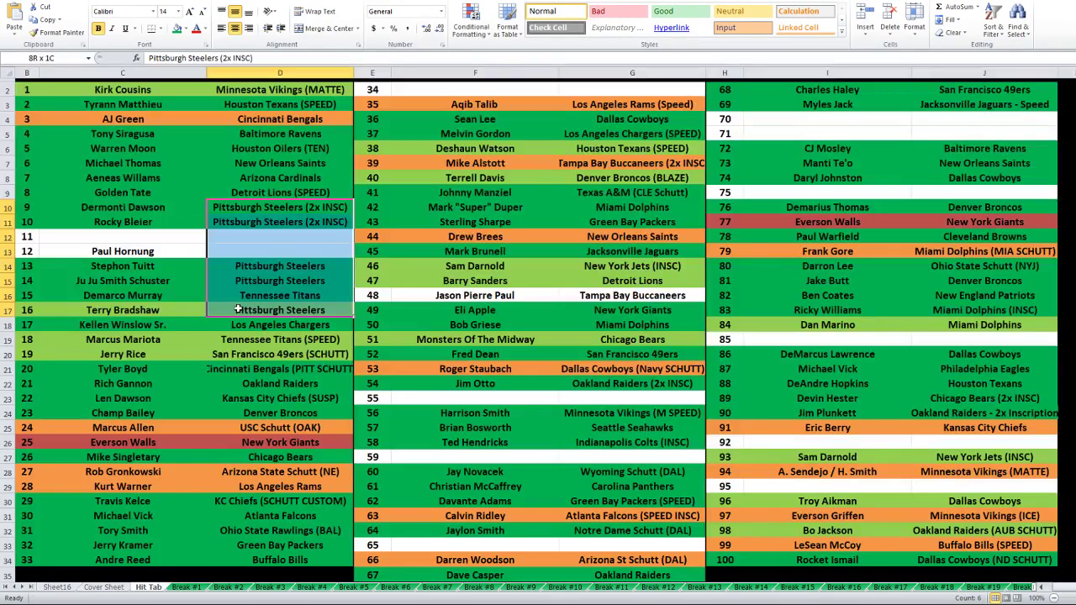
Set hit 12's team to Green Bay Packers and fill that row green
{"action": "left_click_drag", "start_coordinate": [239, 311], "coordinate": [238, 310]}
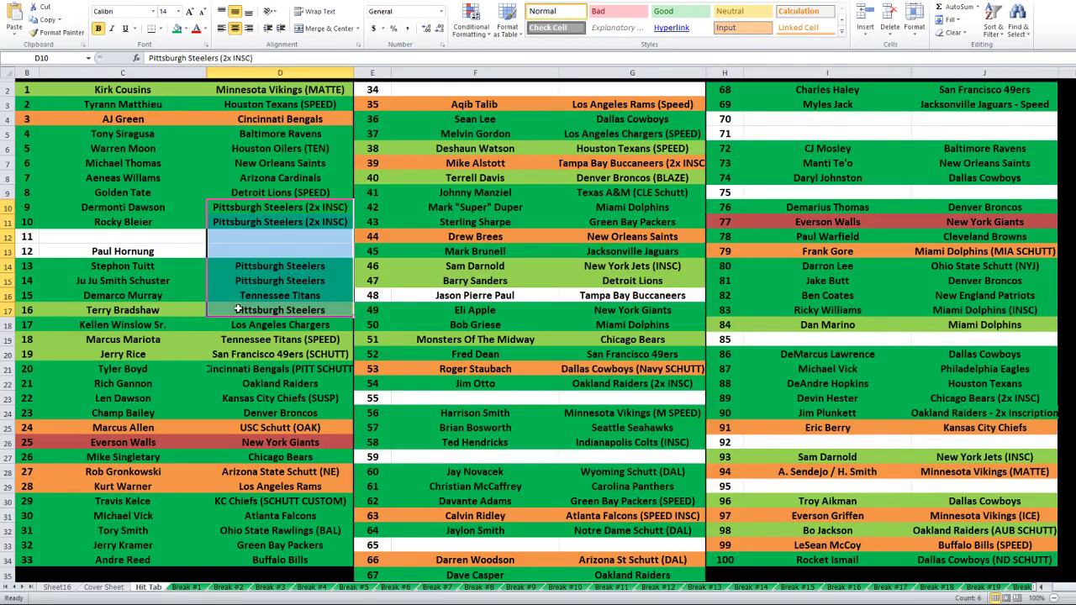
{"action": "left_click", "coordinate": [253, 237]}
{"action": "left_click", "coordinate": [261, 251]}
{"action": "type", "text": "Green Bay Packers"}
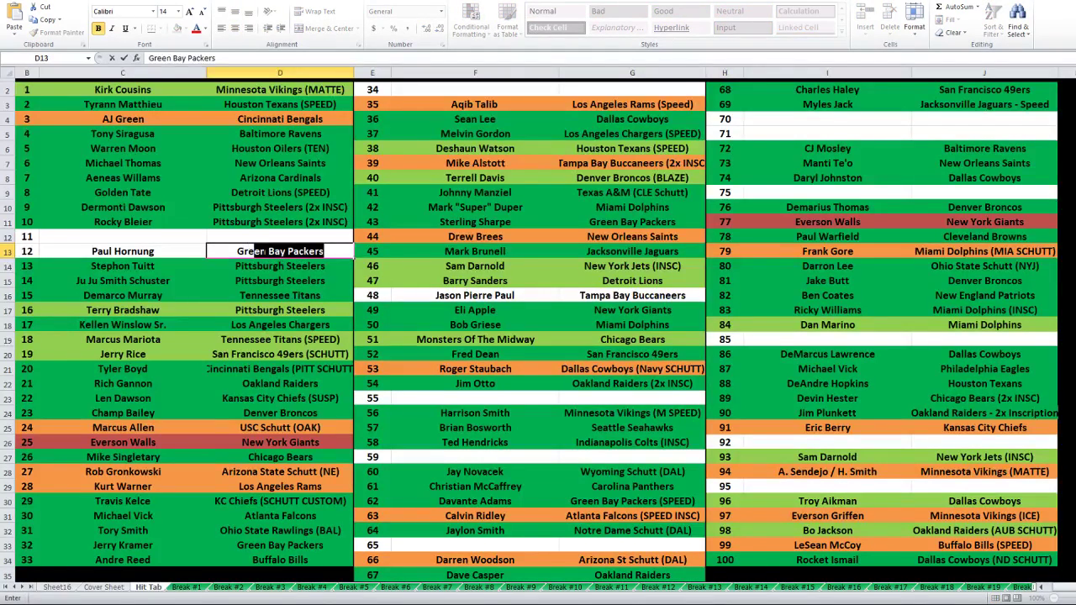
{"action": "key", "text": "Return"}
{"action": "left_click_drag", "start_coordinate": [37, 252], "coordinate": [254, 251]}
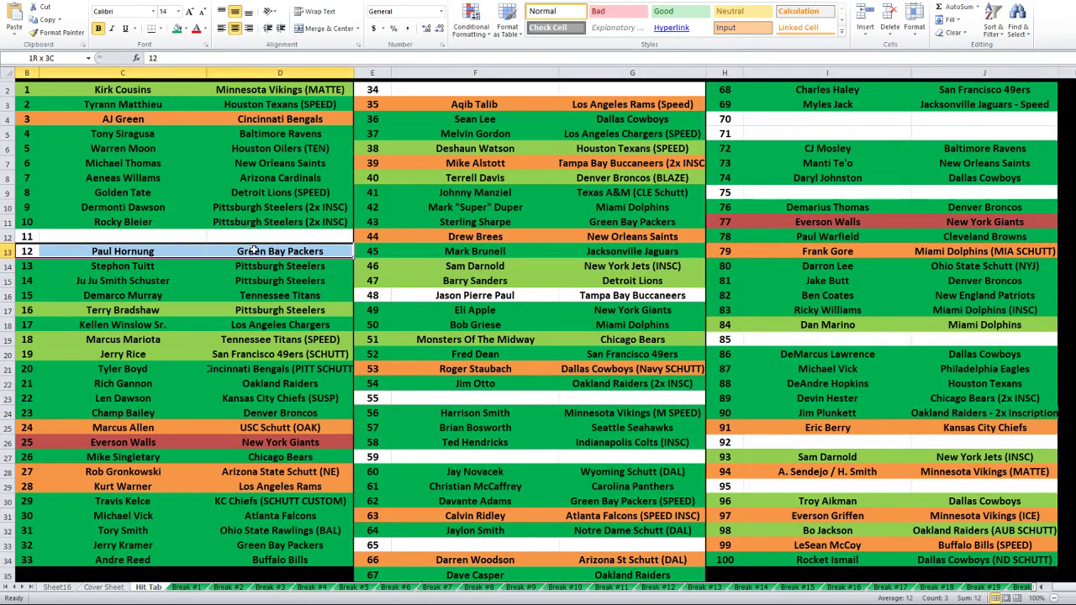
{"action": "left_click", "coordinate": [177, 27]}
Apply a fill colour to the hit 48 row (E16:G16)
{"action": "left_click_drag", "start_coordinate": [286, 207], "coordinate": [279, 311]}
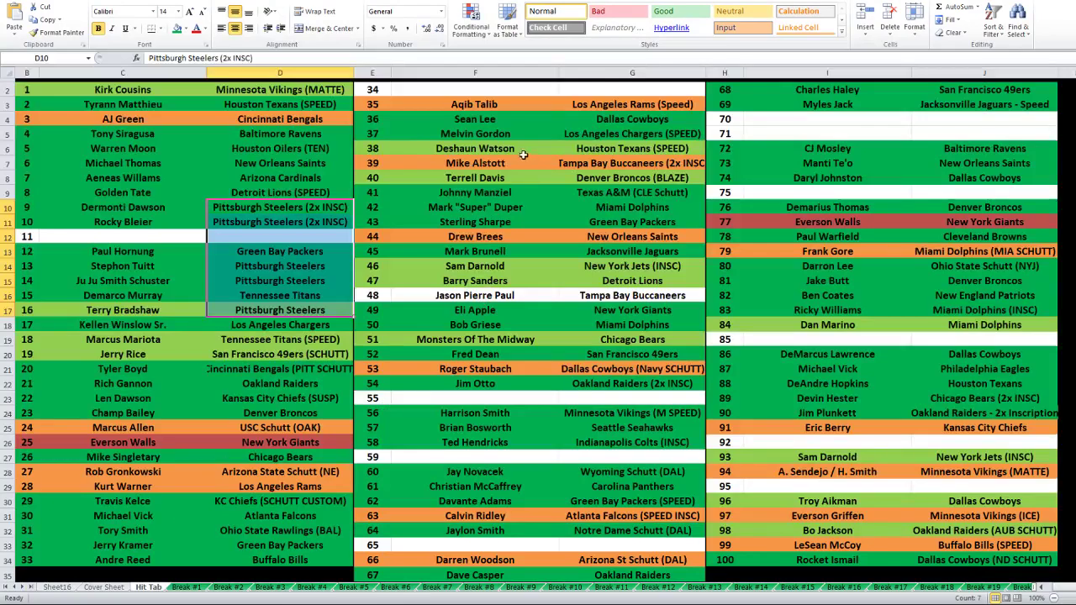
{"action": "left_click_drag", "start_coordinate": [299, 252], "coordinate": [299, 239]}
{"action": "left_click", "coordinate": [498, 92]}
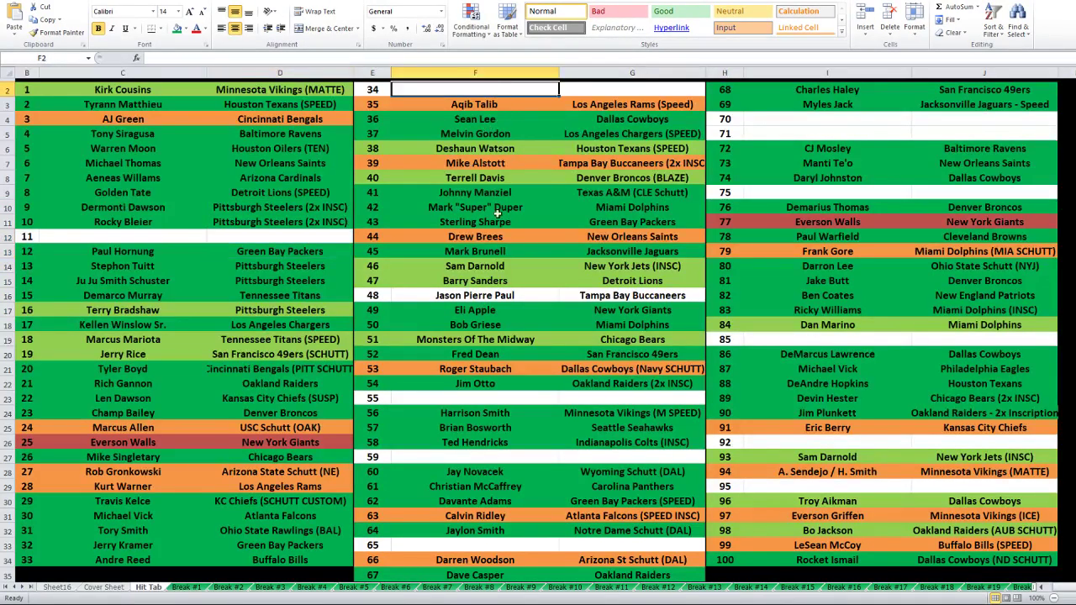
{"action": "left_click", "coordinate": [493, 296]}
{"action": "mouse_move", "coordinate": [375, 296]}
{"action": "left_mouse_down"}
{"action": "mouse_move", "coordinate": [637, 300]}
{"action": "mouse_move", "coordinate": [374, 297]}
{"action": "left_mouse_up"}
{"action": "left_click", "coordinate": [636, 300]}
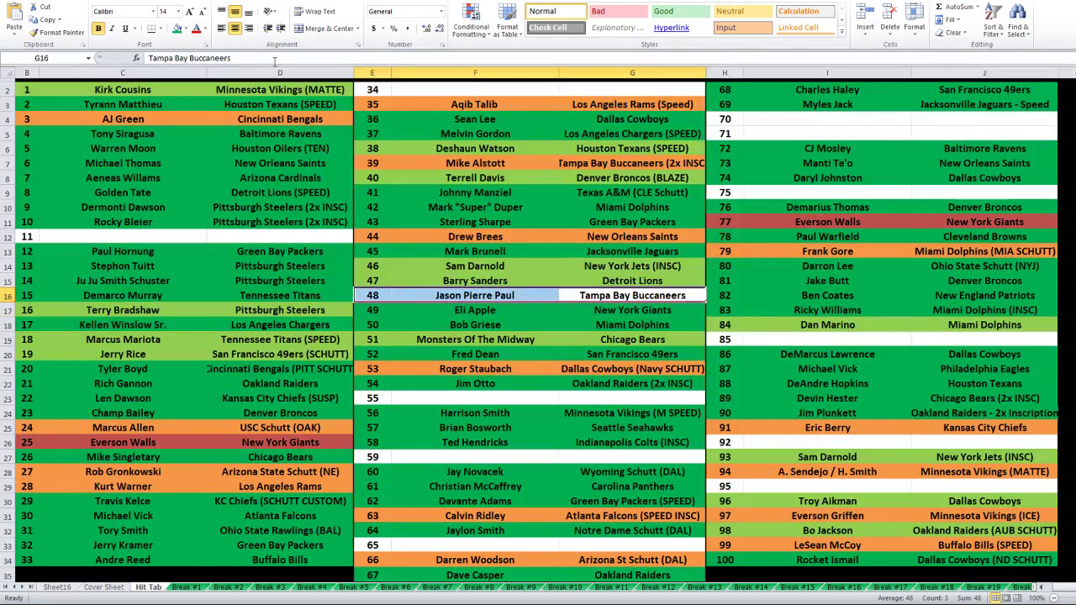
{"action": "left_click", "coordinate": [186, 29]}
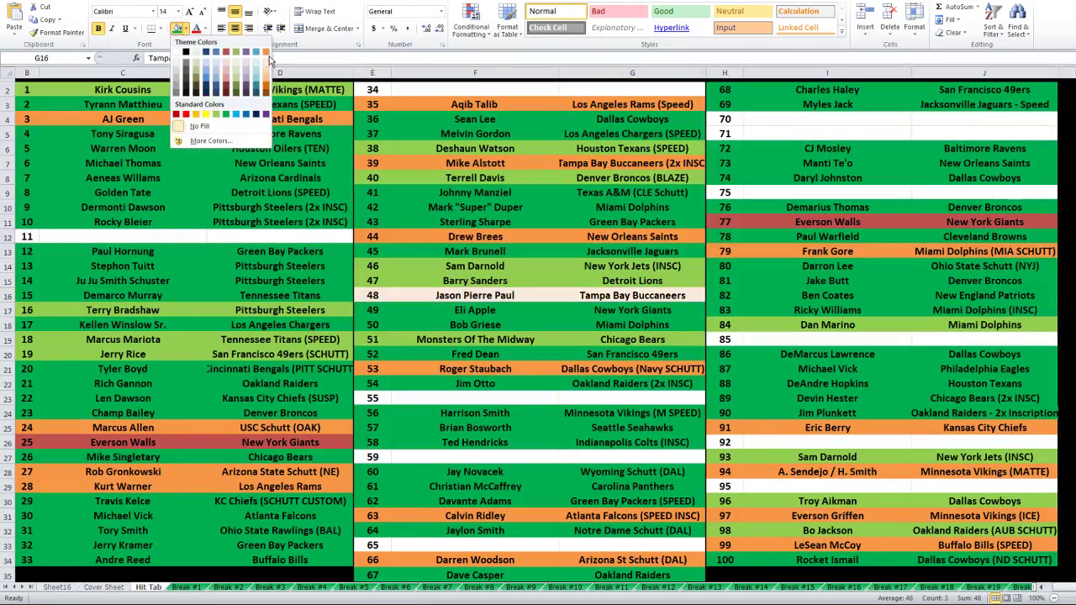
{"action": "left_click", "coordinate": [206, 75]}
{"action": "key", "text": "Left"}
{"action": "key", "text": "Left"}
{"action": "key", "text": "Up"}
{"action": "key", "text": "Up"}
{"action": "key", "text": "Up"}
{"action": "key", "text": "Up"}
{"action": "key", "text": "Up"}
{"action": "key", "text": "Up"}
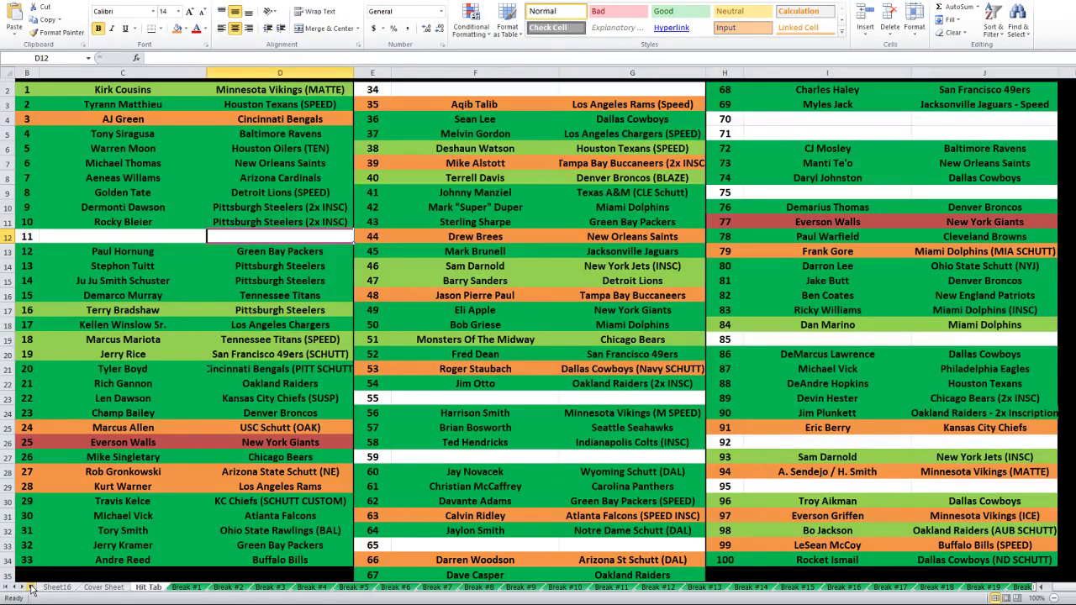
Back on Break #61, give spots 20 and 26 (Vikings, Eagles) the same AutoCompleted buyer
{"action": "left_click", "coordinate": [32, 590]}
{"action": "left_click", "coordinate": [876, 589]}
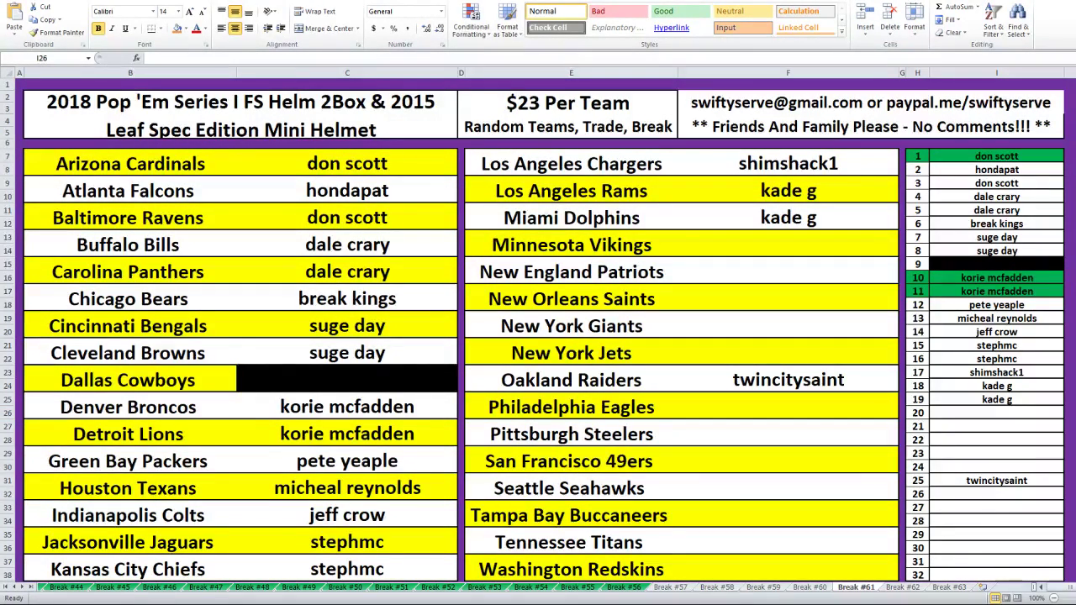
{"action": "left_click", "coordinate": [989, 410]}
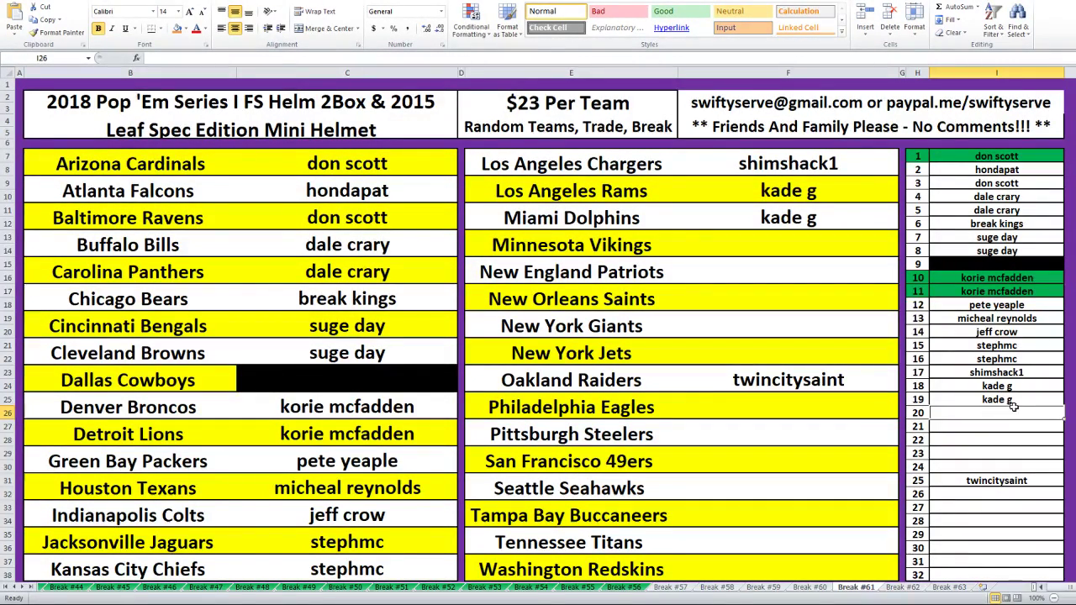
{"action": "left_click", "coordinate": [999, 494]}
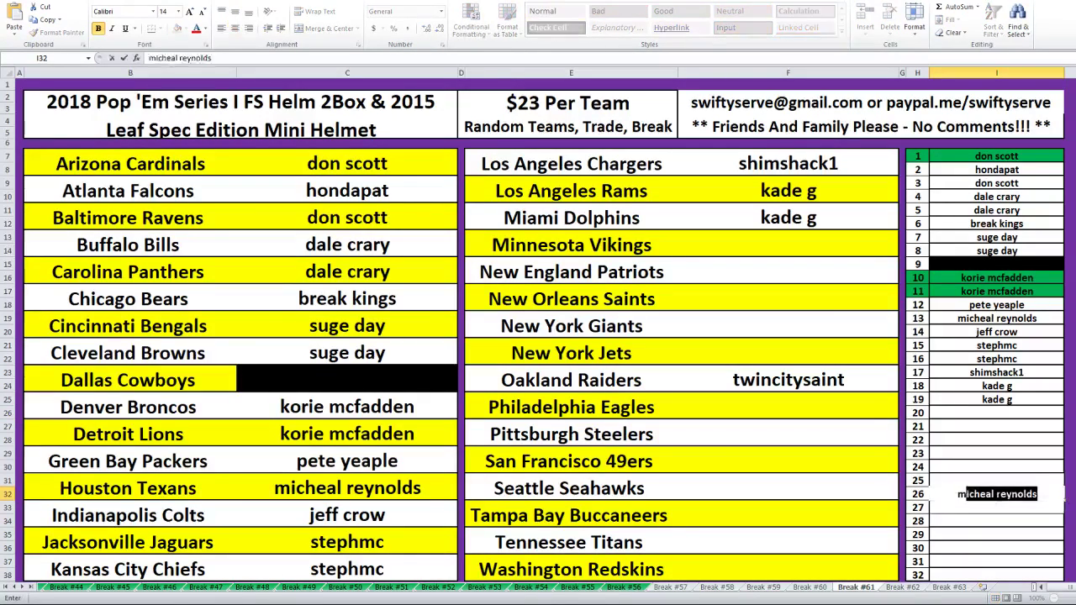
{"action": "key", "text": "Up"}
{"action": "key", "text": "Up"}
{"action": "key", "text": "Up"}
{"action": "key", "text": "Up"}
{"action": "key", "text": "Up"}
{"action": "key", "text": "Up"}
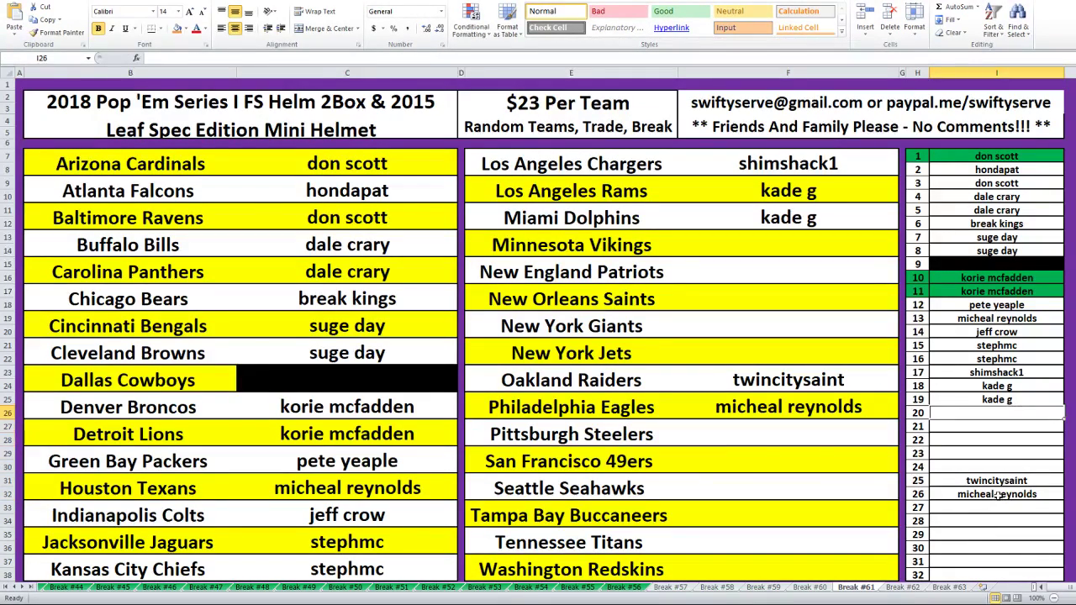
{"action": "type", "text": "miche"}
{"action": "key", "text": "Return"}
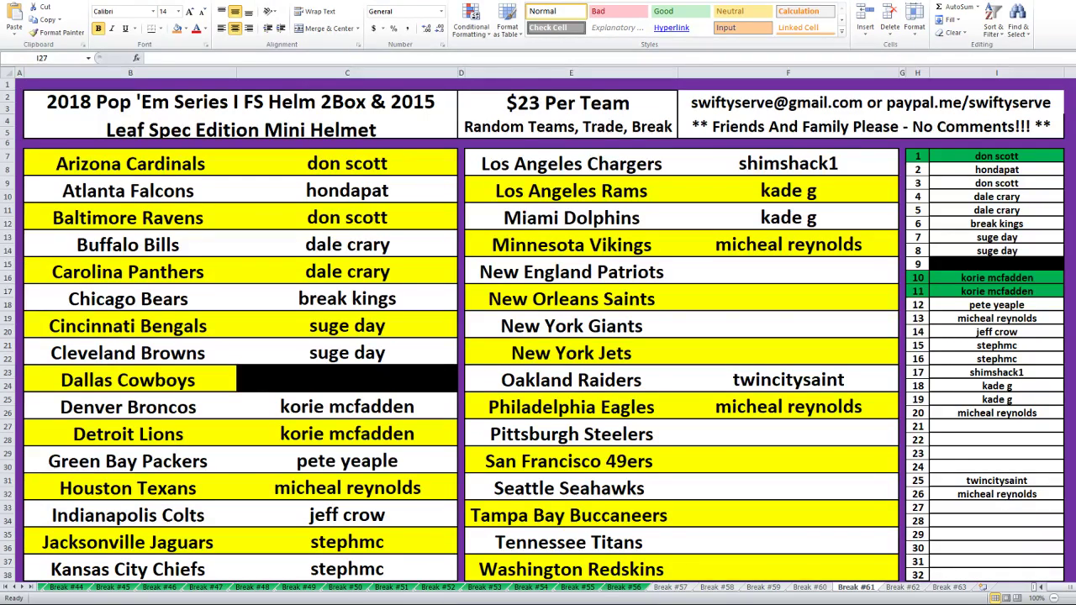
Enter buyers for list spots 21–24, with one buyer taking both 22 and 23
{"action": "left_click", "coordinate": [1020, 426]}
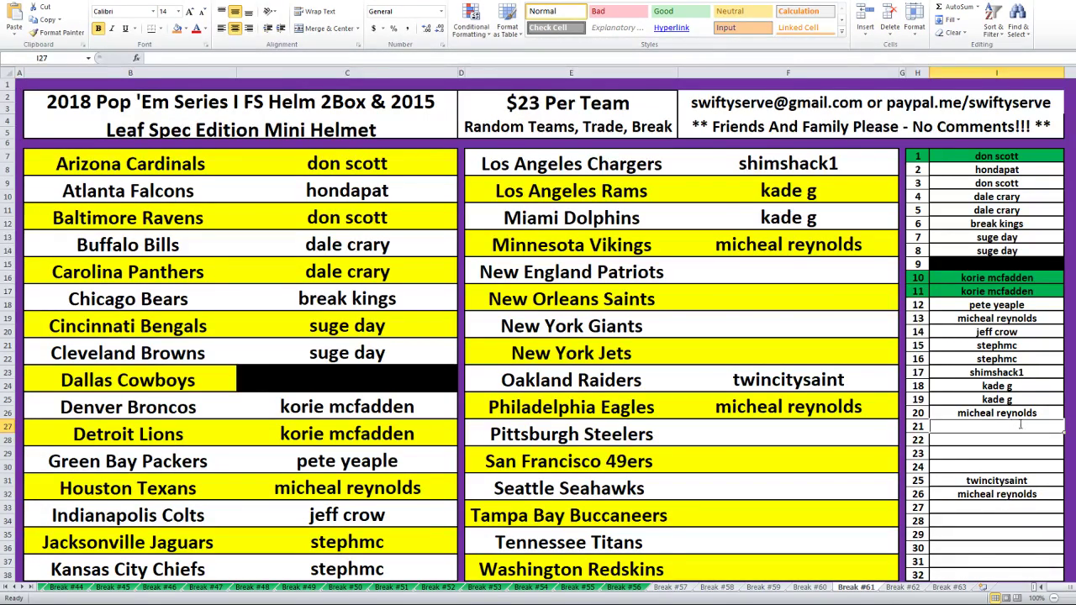
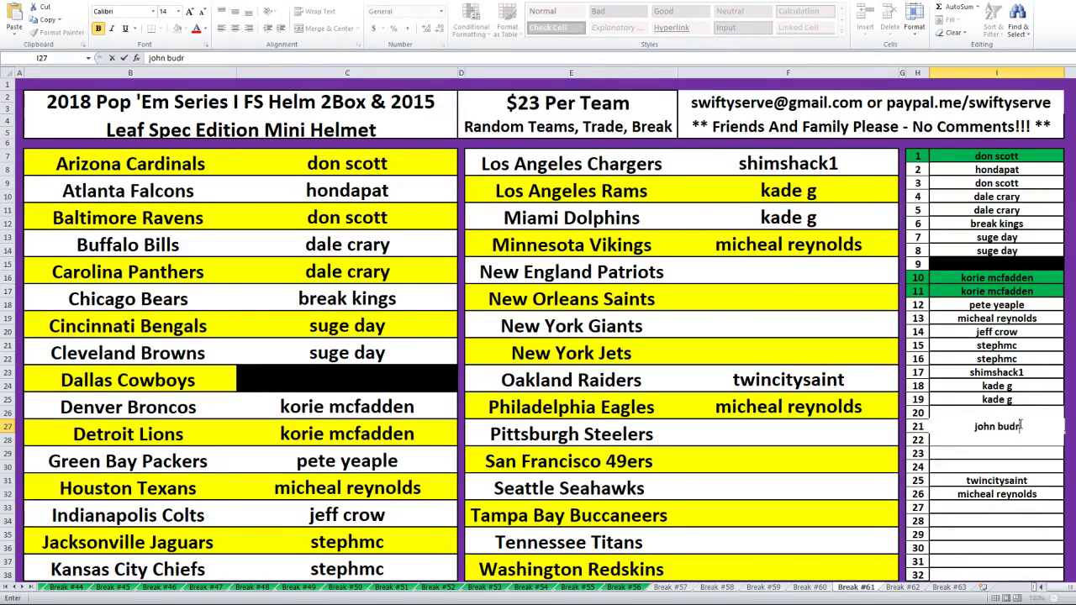
{"action": "key", "text": "Return"}
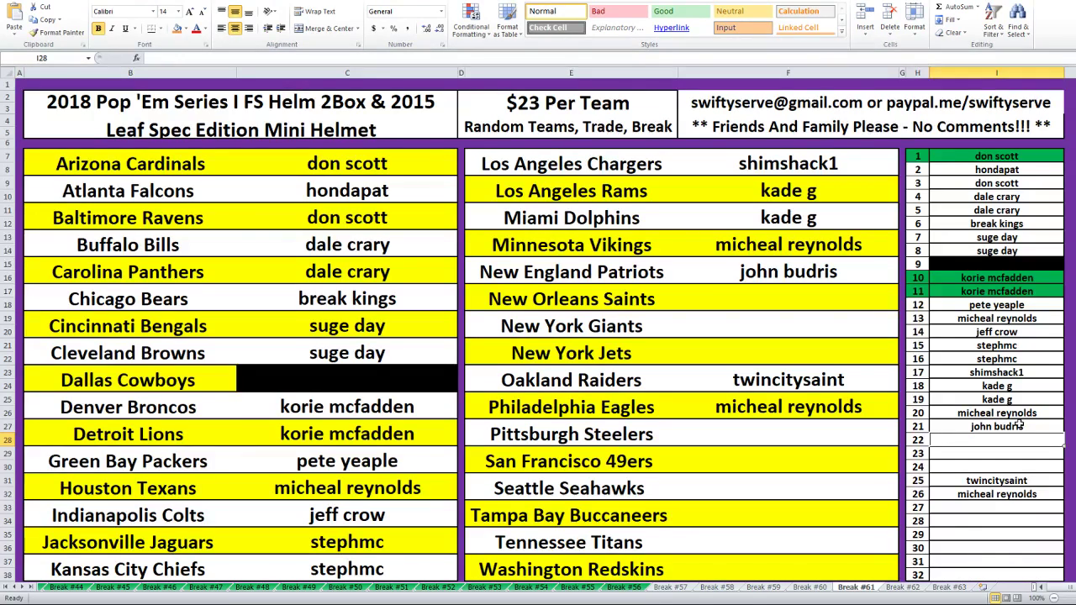
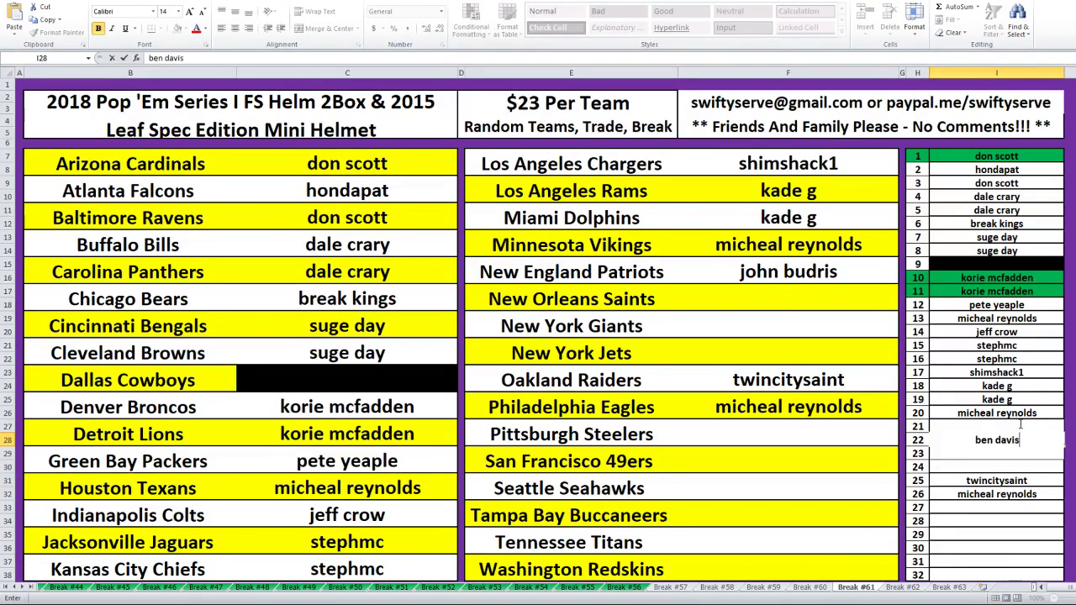
{"action": "key", "text": "Return"}
{"action": "key", "text": "Return"}
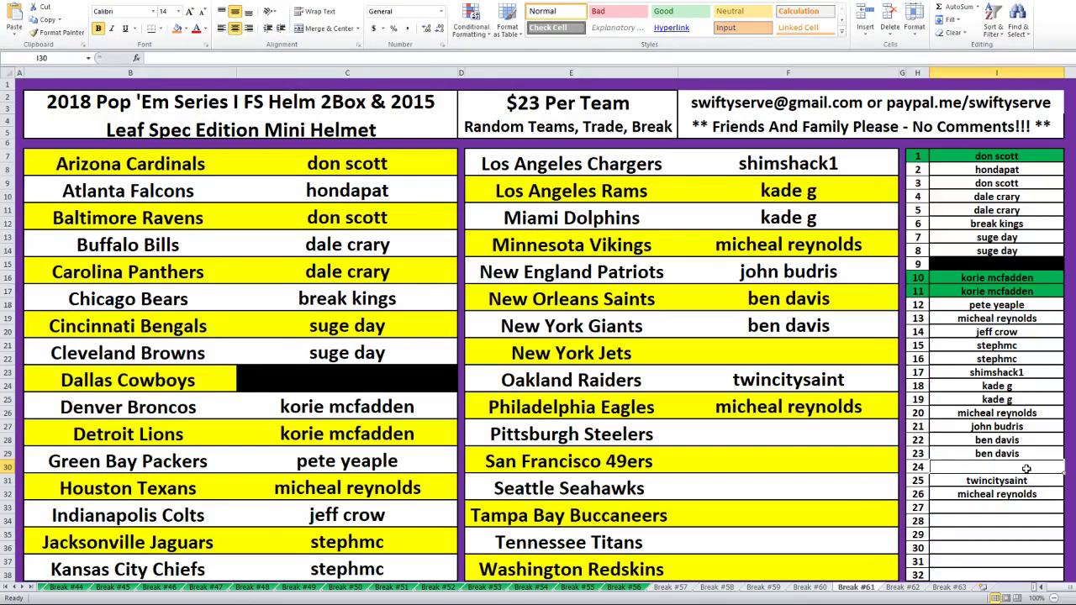
{"action": "type", "text": "texran"}
{"action": "key", "text": "Return"}
{"action": "key", "text": "Return"}
{"action": "key", "text": "Return"}
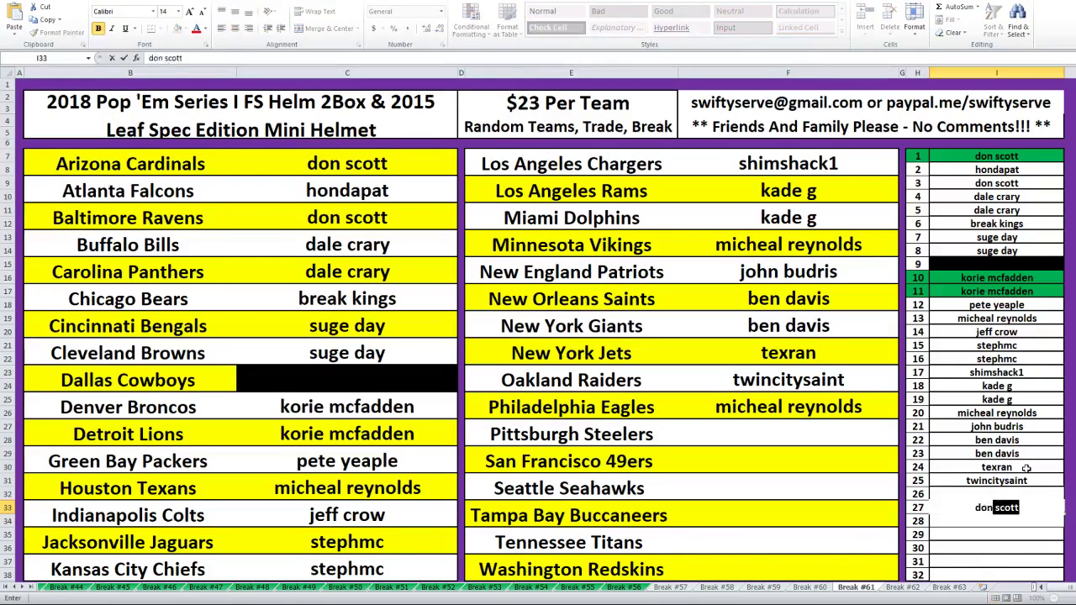
Enter buyers for spots 27–32 through Washington Redskins, repeating one buyer for 29–30
{"action": "key", "text": "Return"}
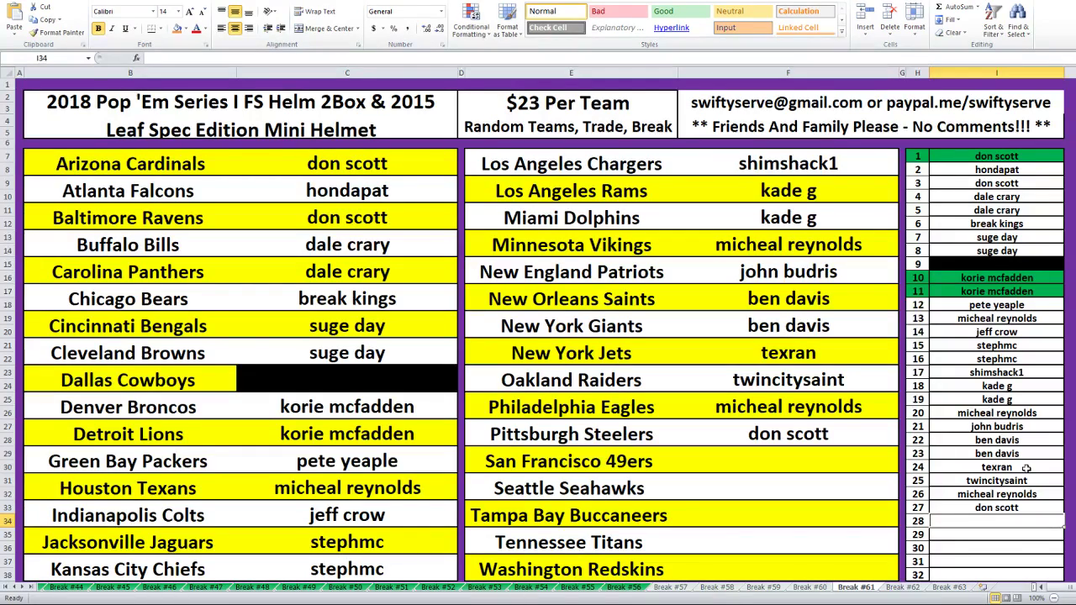
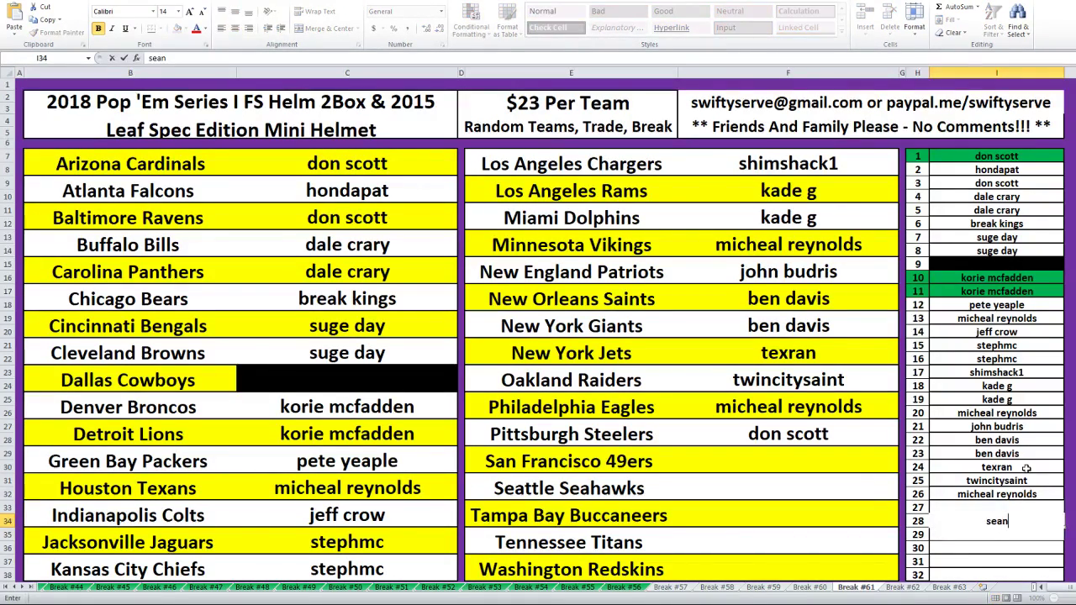
{"action": "key", "text": "Return"}
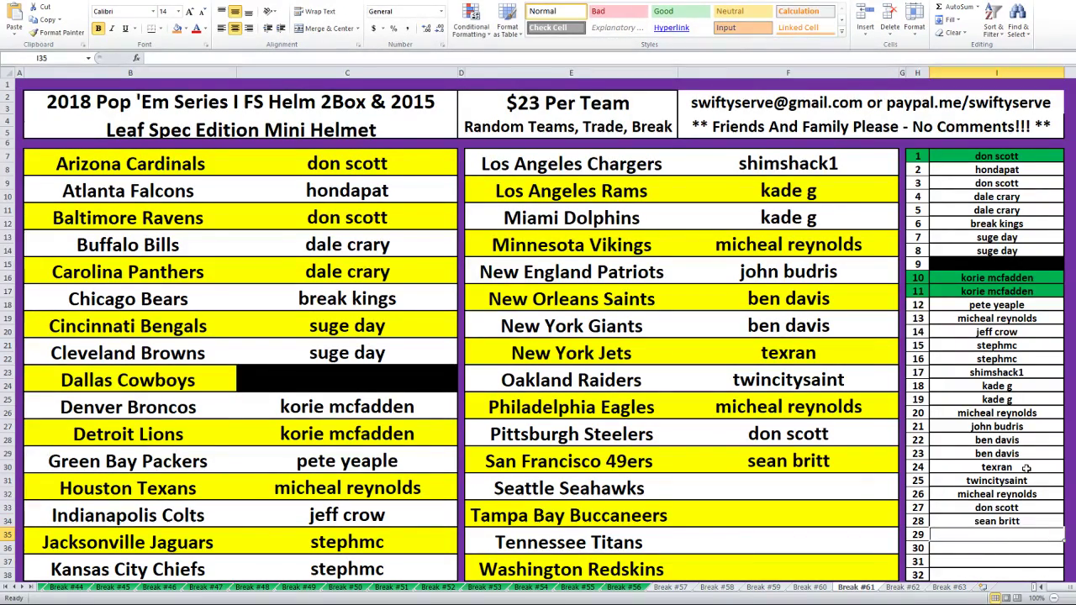
{"action": "type", "text": "eagles a"}
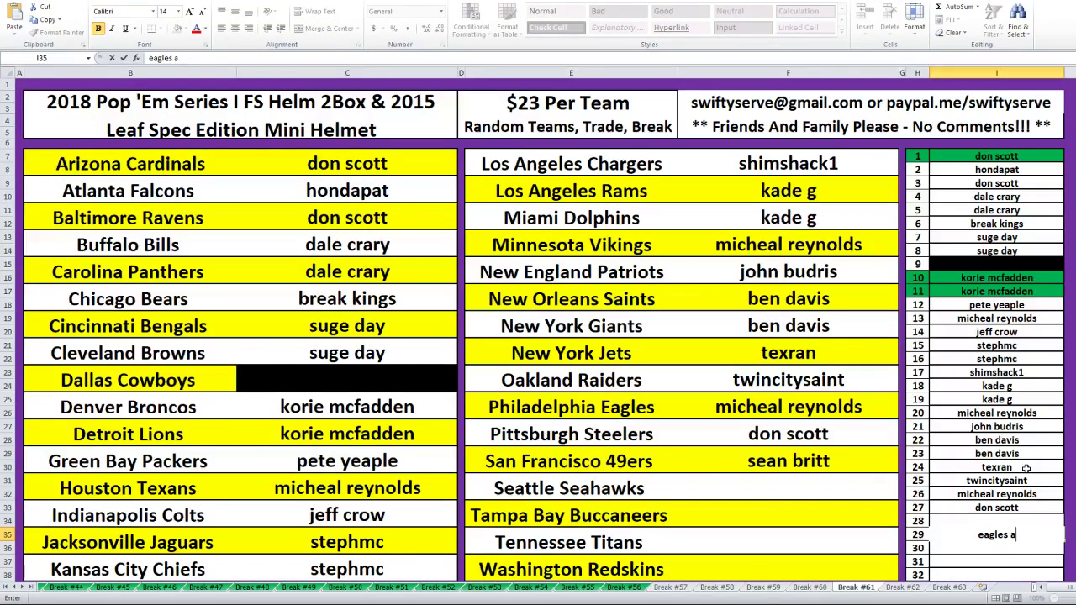
{"action": "type", "text": "drian fanatic"}
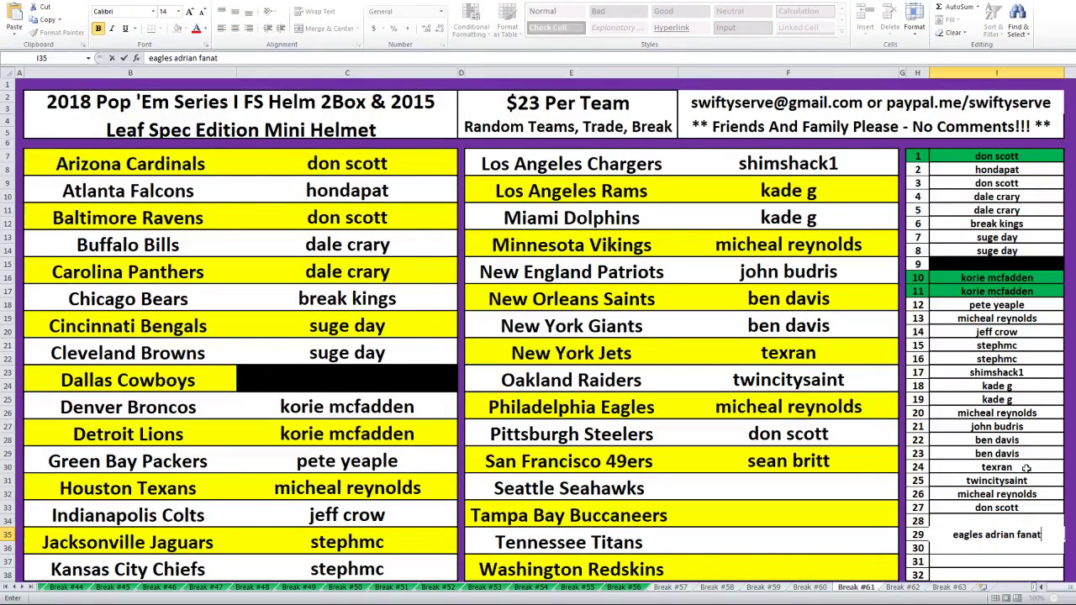
{"action": "key", "text": "Return"}
{"action": "type", "text": "eag"}
{"action": "key", "text": "Return"}
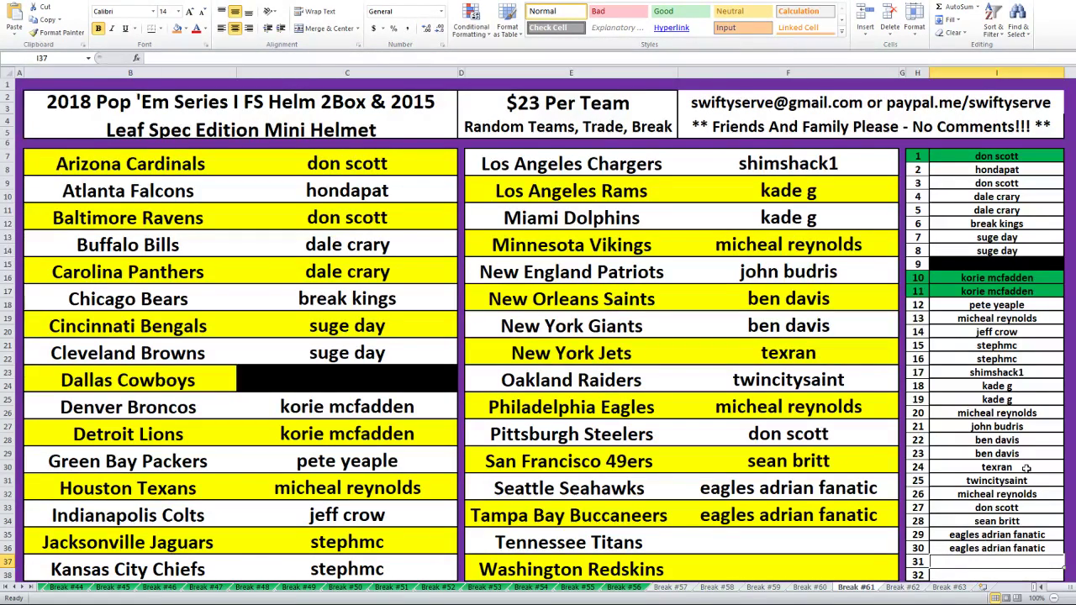
{"action": "key", "text": "Return"}
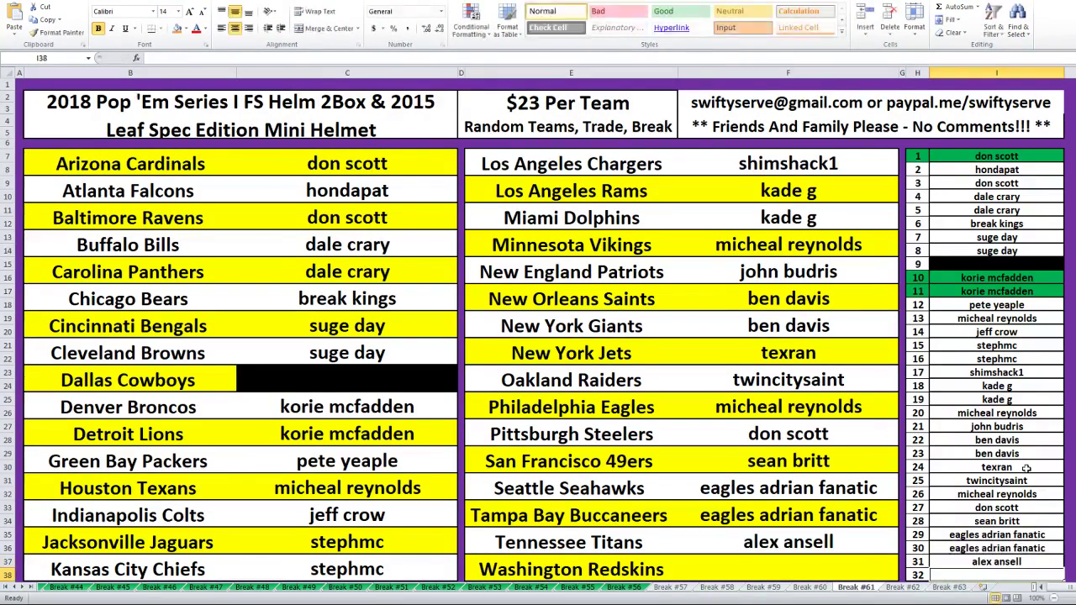
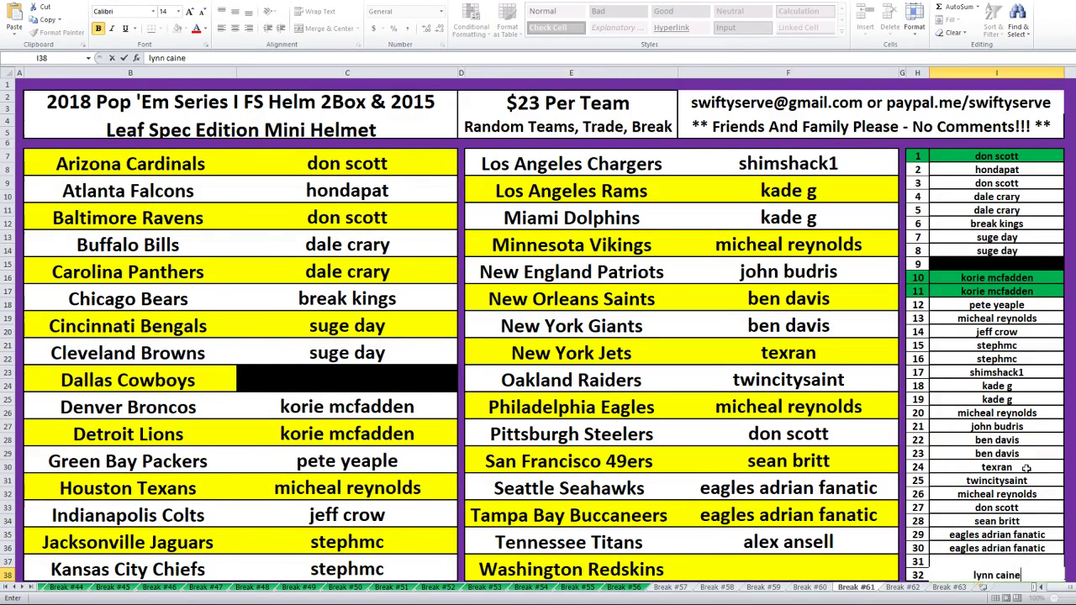
{"action": "key", "text": "Return"}
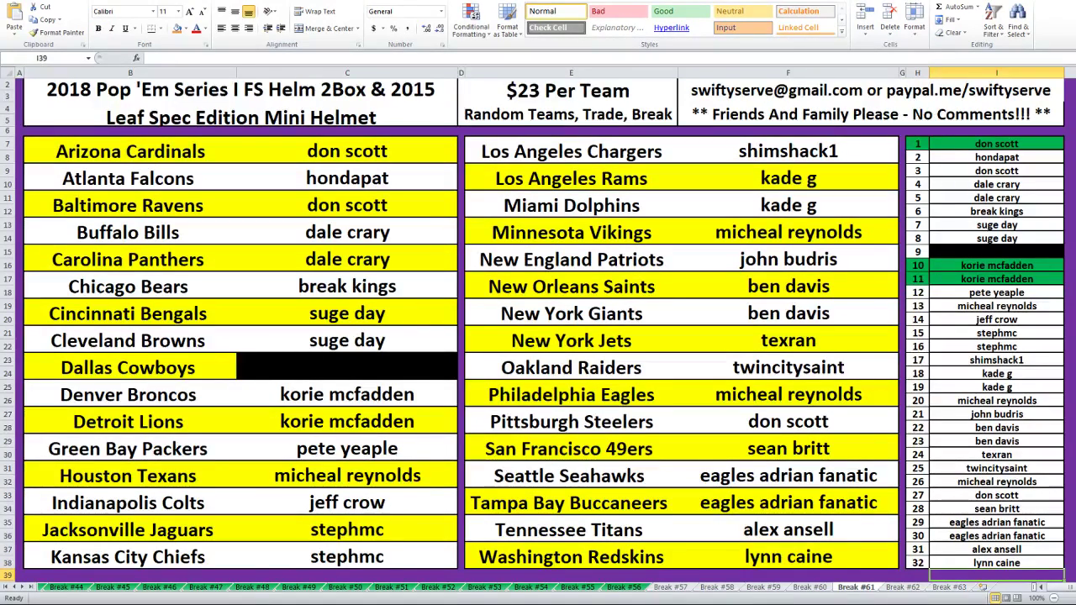
{"action": "scroll", "coordinate": [932, 288], "scroll_direction": "up", "scroll_amount": 1}
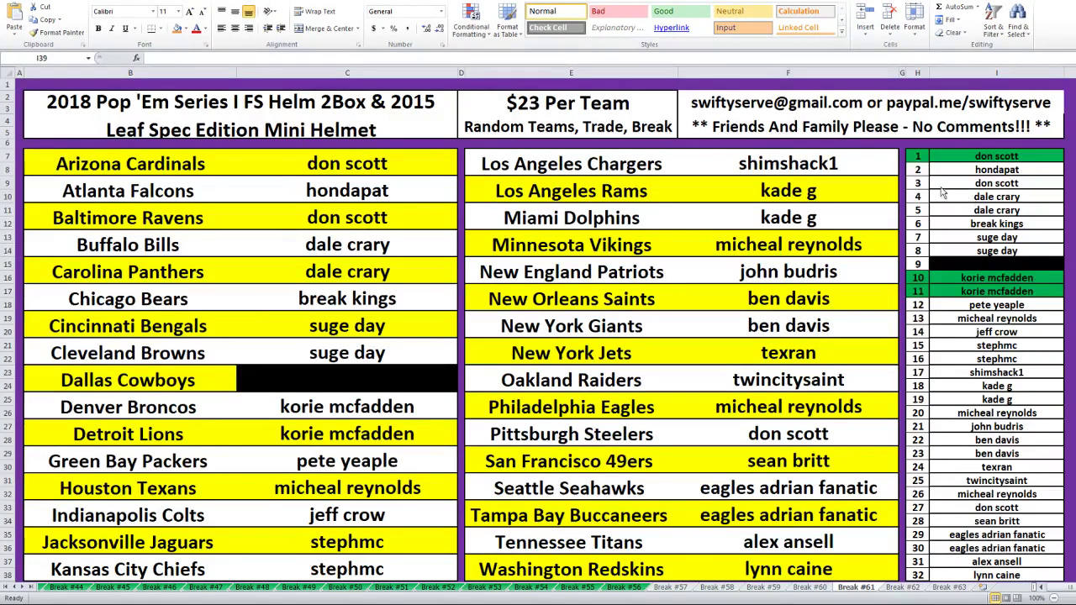
Select list entries 3, 6, 13, 18–20, 26 and 27 and fill them green
{"action": "left_click_drag", "start_coordinate": [923, 182], "coordinate": [996, 183]}
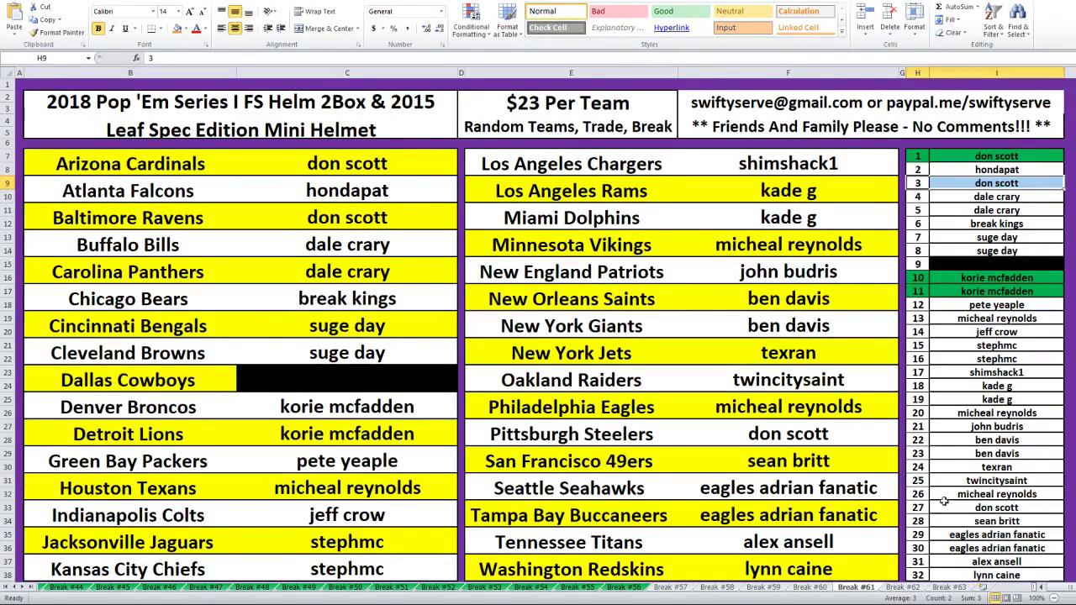
{"action": "left_click", "coordinate": [919, 508], "text": "ctrl"}
{"action": "left_click_drag", "start_coordinate": [919, 508], "coordinate": [952, 509]}
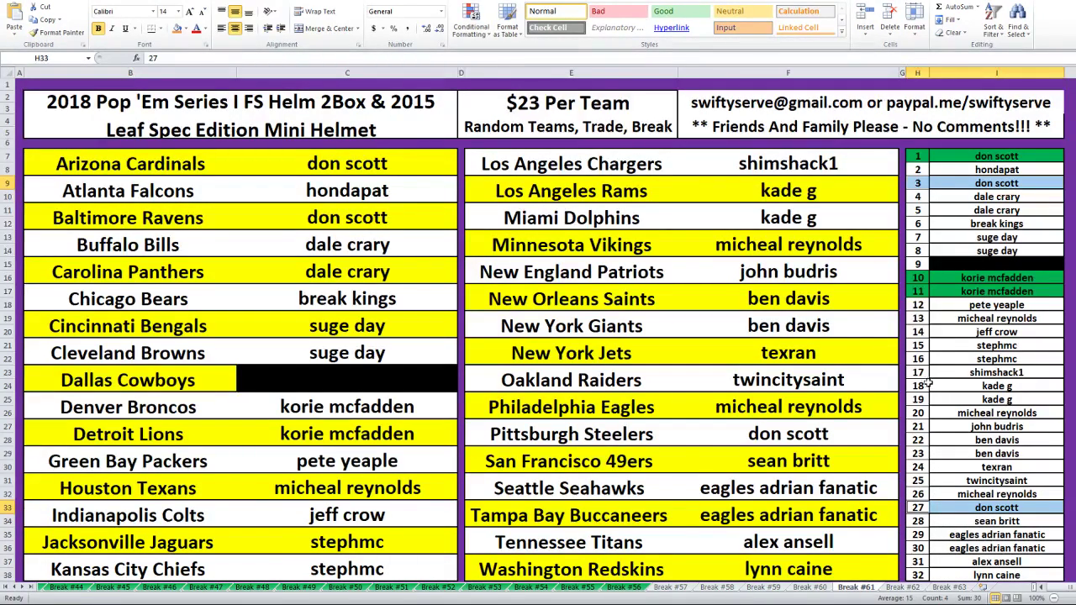
{"action": "left_click_drag", "start_coordinate": [925, 385], "coordinate": [941, 397]}
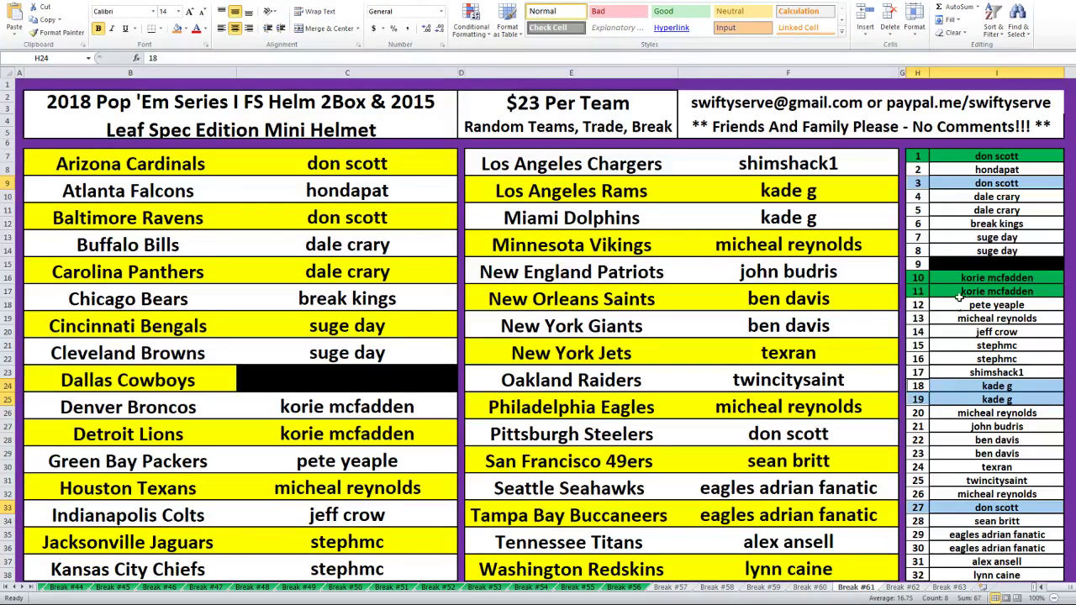
{"action": "left_click_drag", "start_coordinate": [920, 223], "coordinate": [953, 222]}
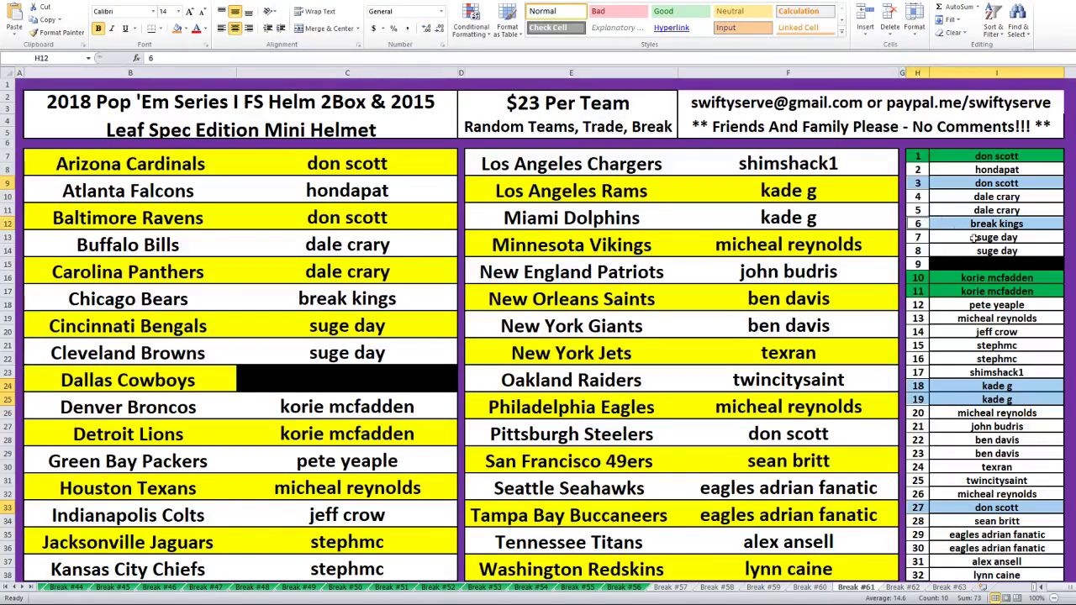
{"action": "left_click_drag", "start_coordinate": [922, 319], "coordinate": [950, 320]}
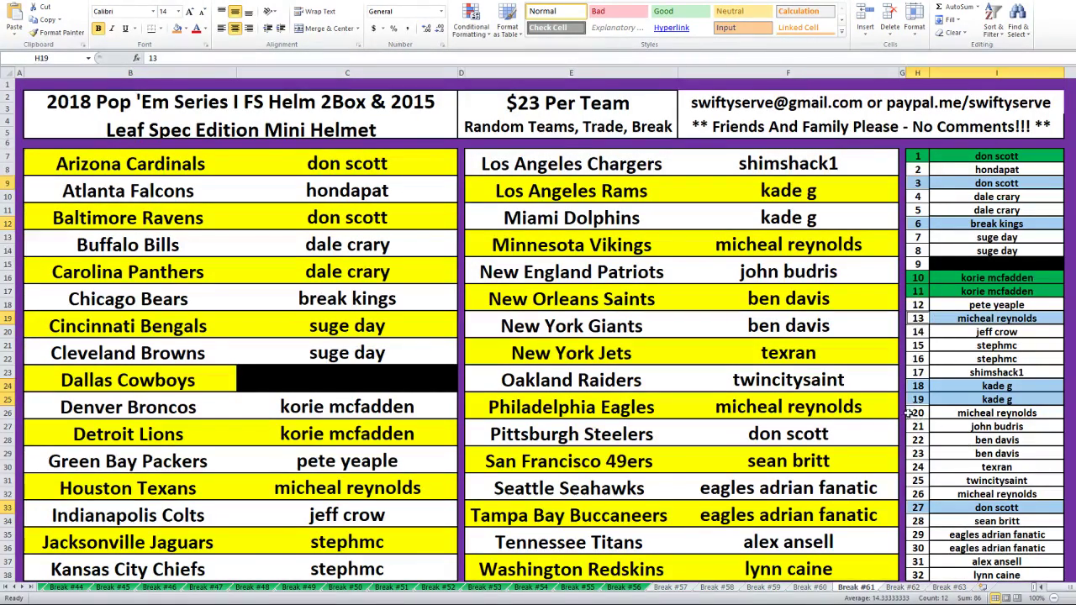
{"action": "left_click_drag", "start_coordinate": [918, 413], "coordinate": [943, 413]}
{"action": "left_click_drag", "start_coordinate": [923, 496], "coordinate": [944, 496]}
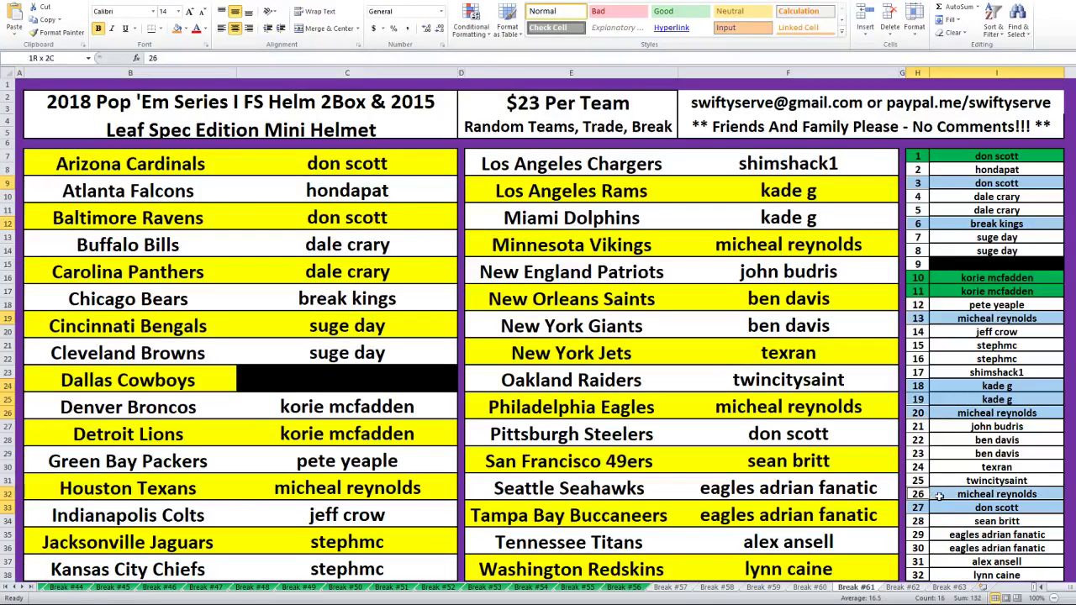
{"action": "left_click", "coordinate": [186, 29]}
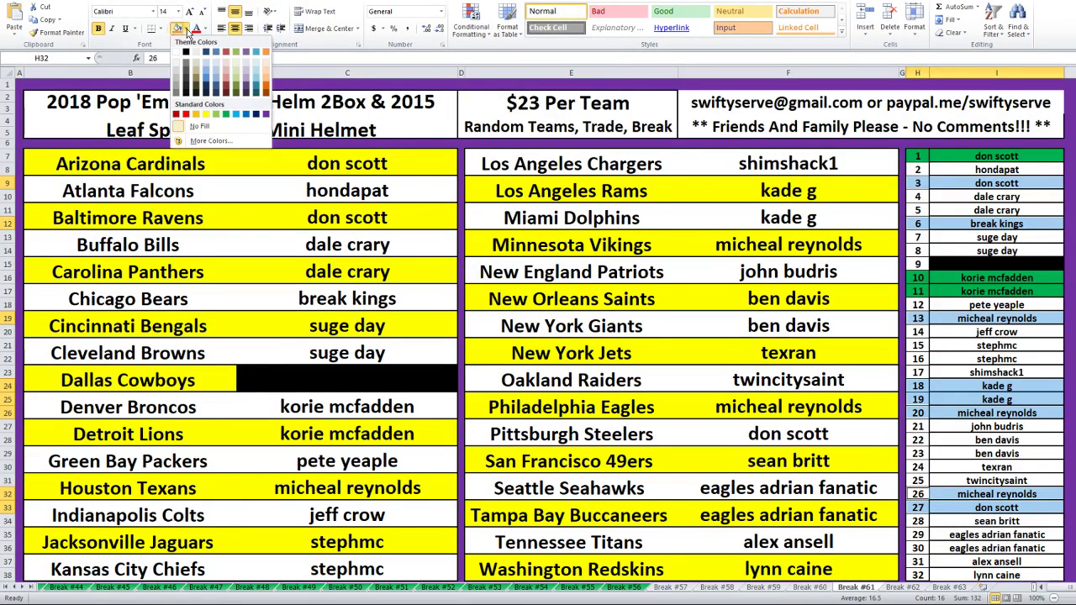
{"action": "left_click", "coordinate": [227, 115]}
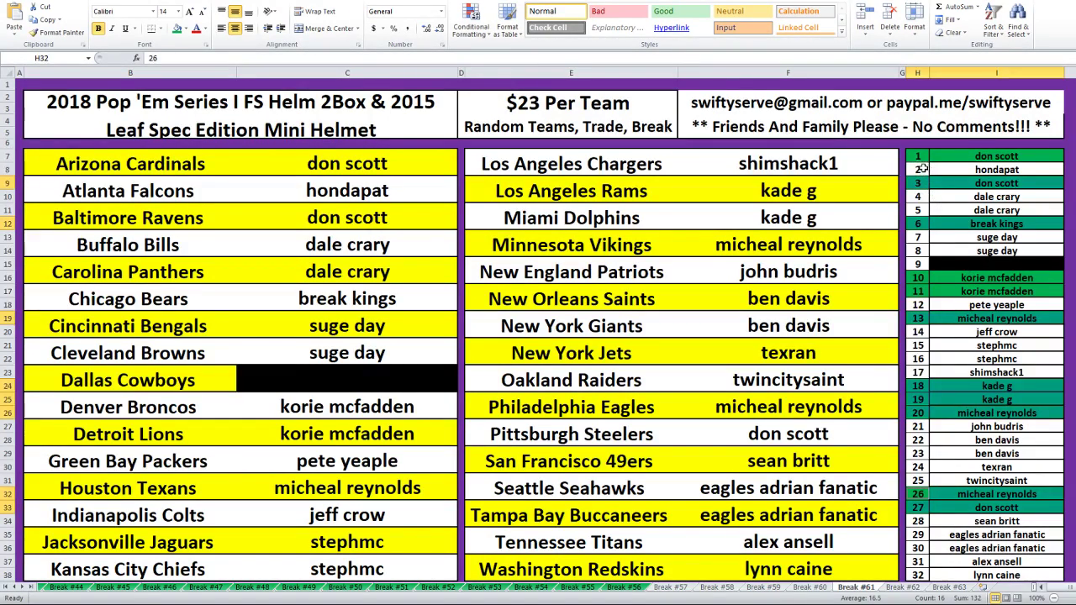
{"action": "left_click_drag", "start_coordinate": [923, 169], "coordinate": [943, 169]}
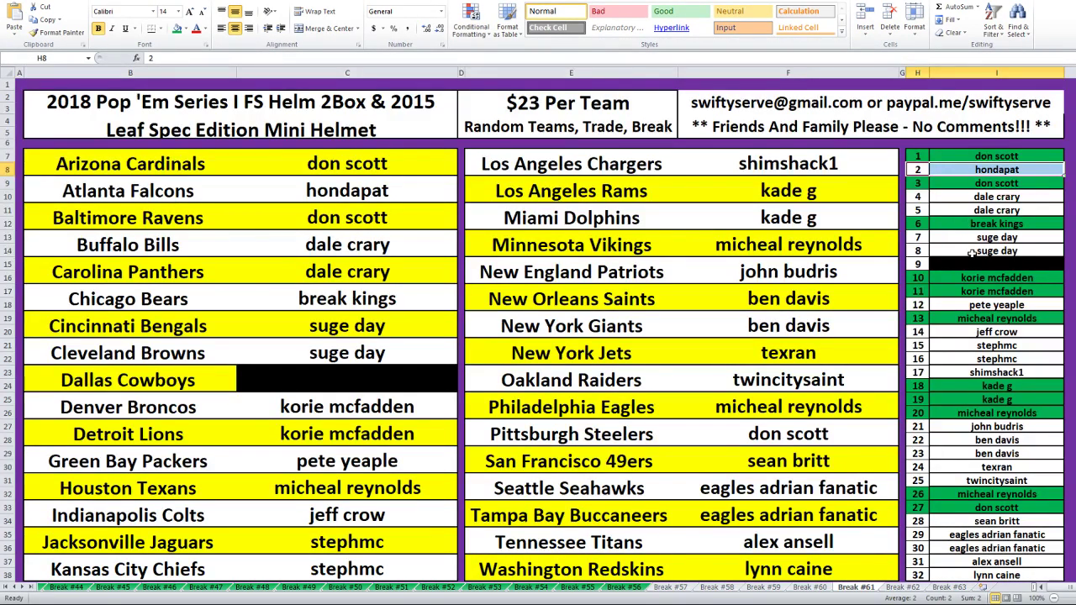
Fill list entries 2, 15–16, 24, 25 and 28 green
{"action": "left_click_drag", "start_coordinate": [923, 467], "coordinate": [936, 468], "text": "ctrl"}
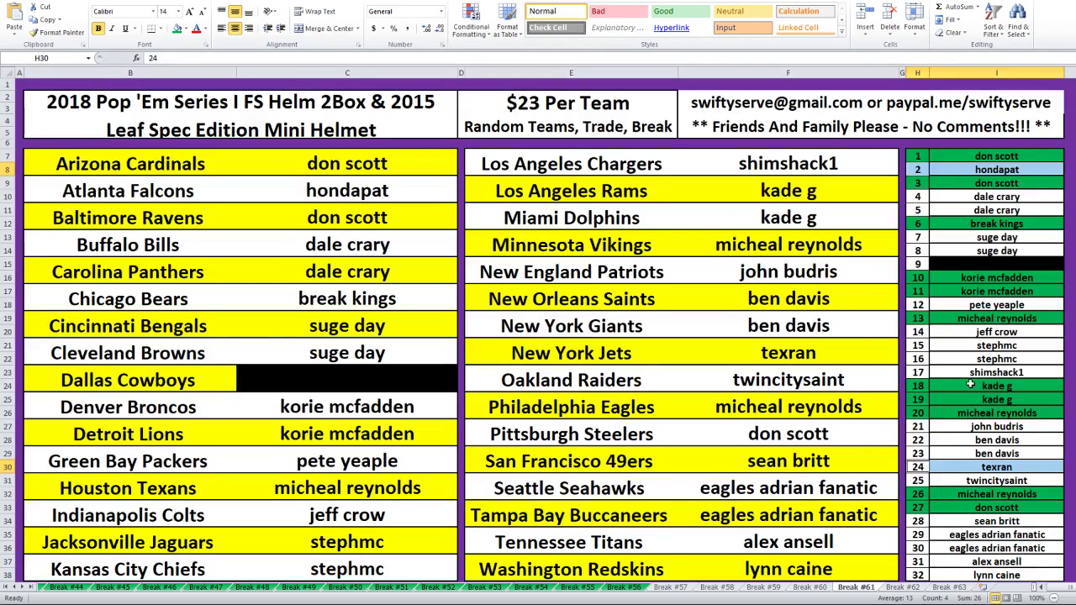
{"action": "left_click_drag", "start_coordinate": [925, 345], "coordinate": [935, 359], "text": "ctrl"}
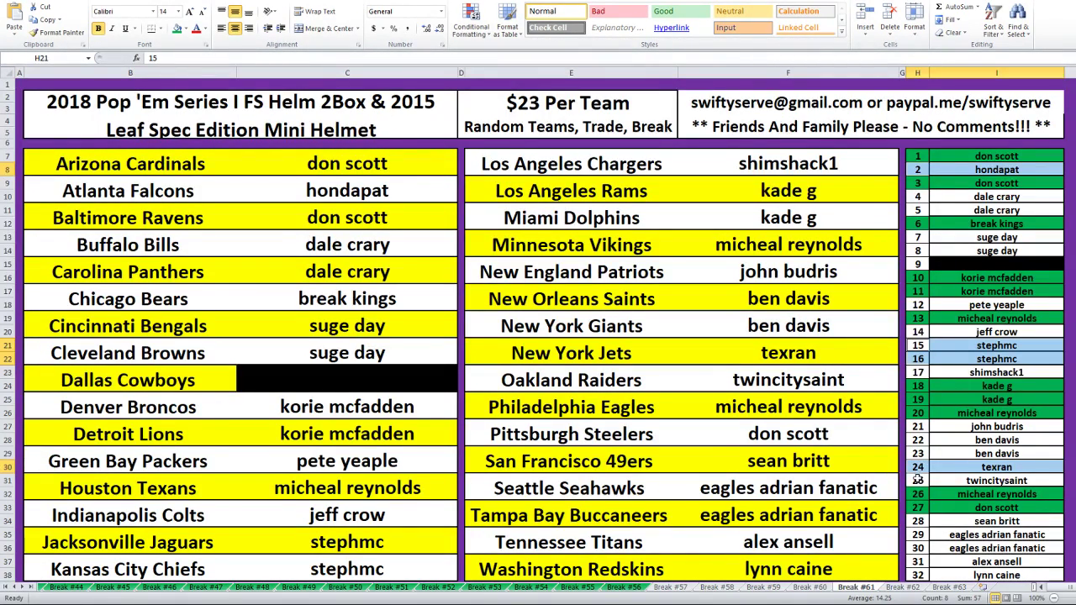
{"action": "left_click_drag", "start_coordinate": [921, 480], "coordinate": [936, 481]}
{"action": "left_click", "coordinate": [917, 522], "text": "ctrl"}
{"action": "left_click_drag", "start_coordinate": [920, 521], "coordinate": [942, 521]}
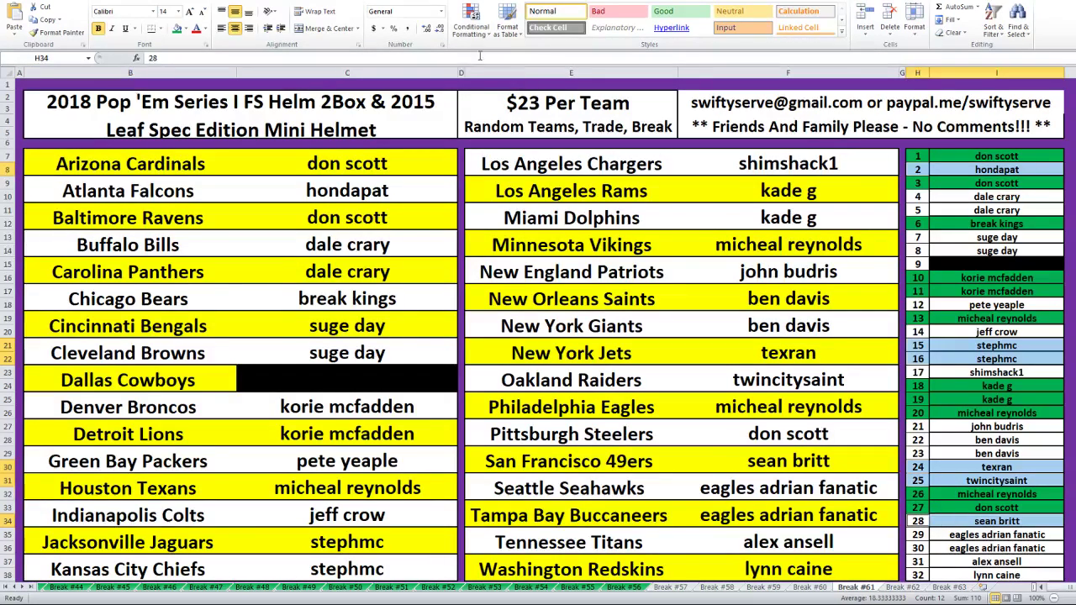
{"action": "left_click", "coordinate": [178, 28]}
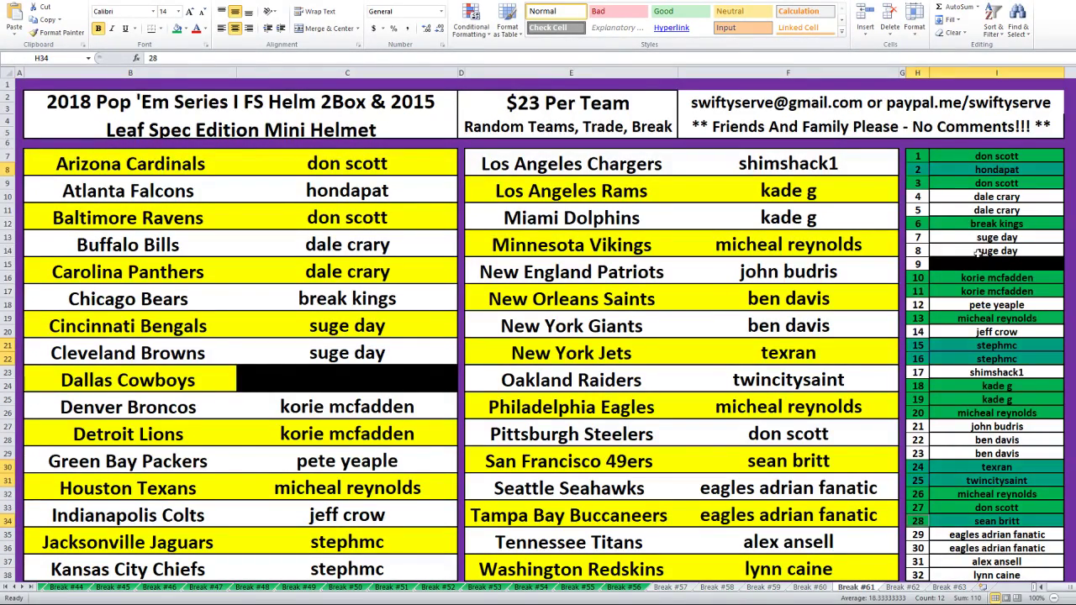
Fill list entries 21, 29–30 and 32 green
{"action": "left_click", "coordinate": [920, 427]}
{"action": "mouse_move", "coordinate": [921, 427]}
{"action": "left_mouse_down"}
{"action": "mouse_move", "coordinate": [950, 425]}
{"action": "mouse_move", "coordinate": [941, 427]}
{"action": "left_mouse_up"}
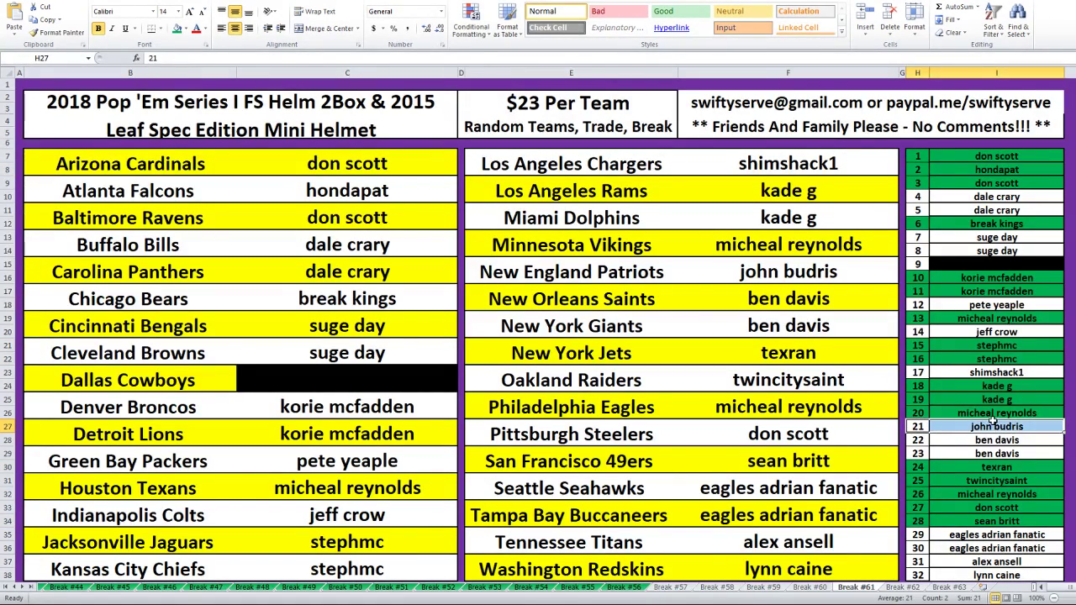
{"action": "left_click_drag", "start_coordinate": [918, 536], "coordinate": [1013, 543]}
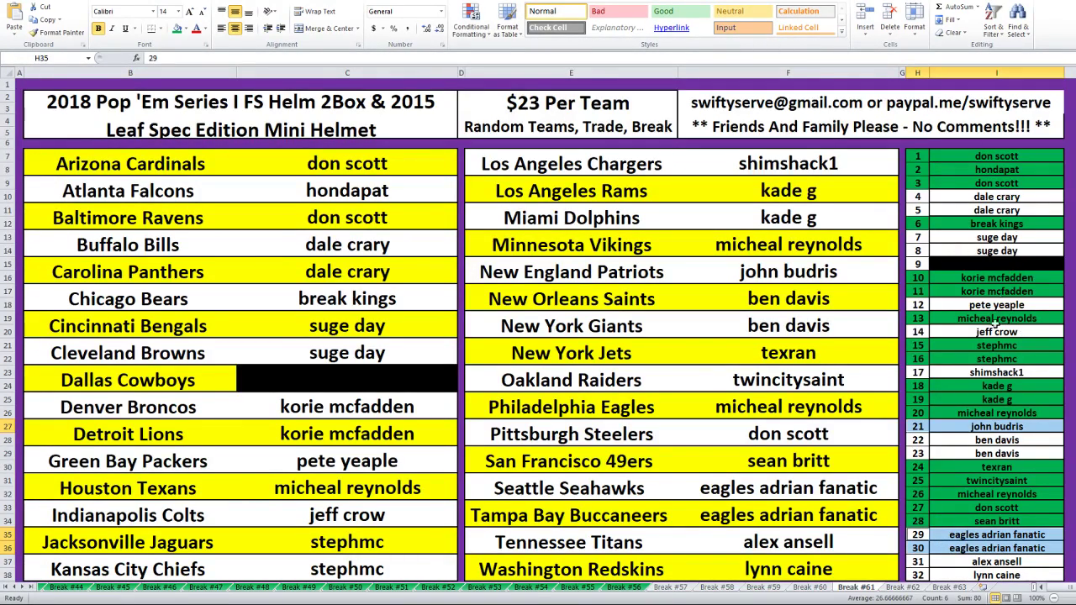
{"action": "left_click_drag", "start_coordinate": [918, 576], "coordinate": [975, 575]}
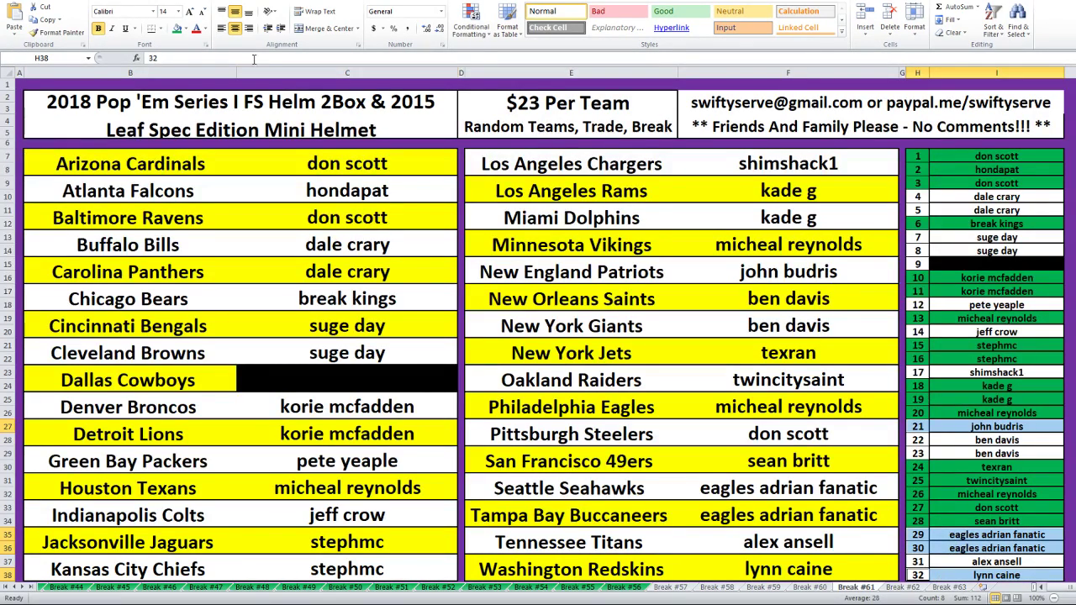
{"action": "left_click", "coordinate": [180, 30]}
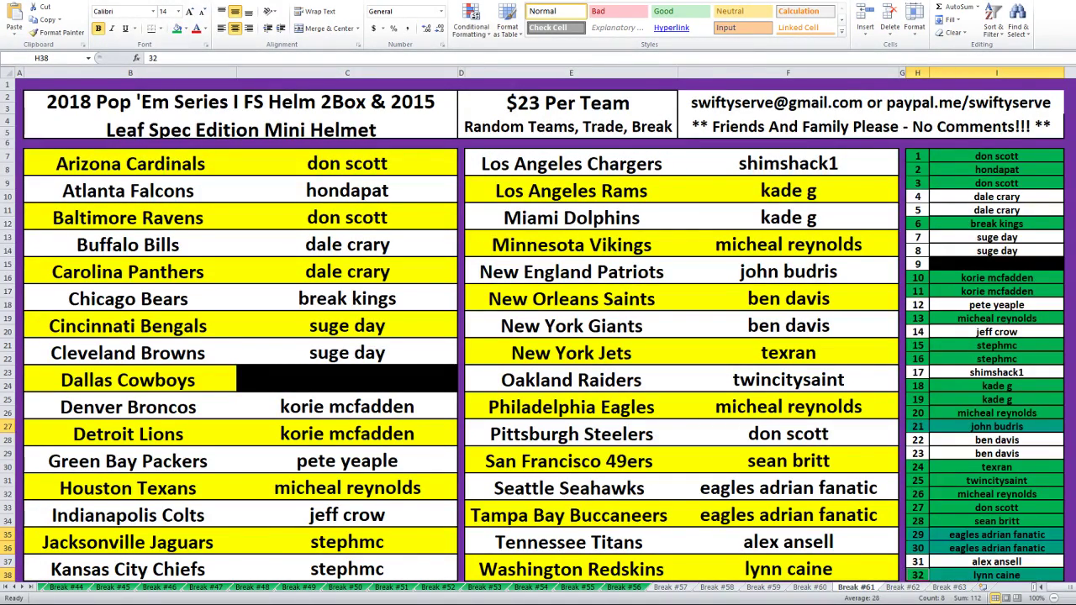
Fill list rows 4–5, 7–8, 17 and 31 green
{"action": "left_click_drag", "start_coordinate": [918, 197], "coordinate": [939, 209]}
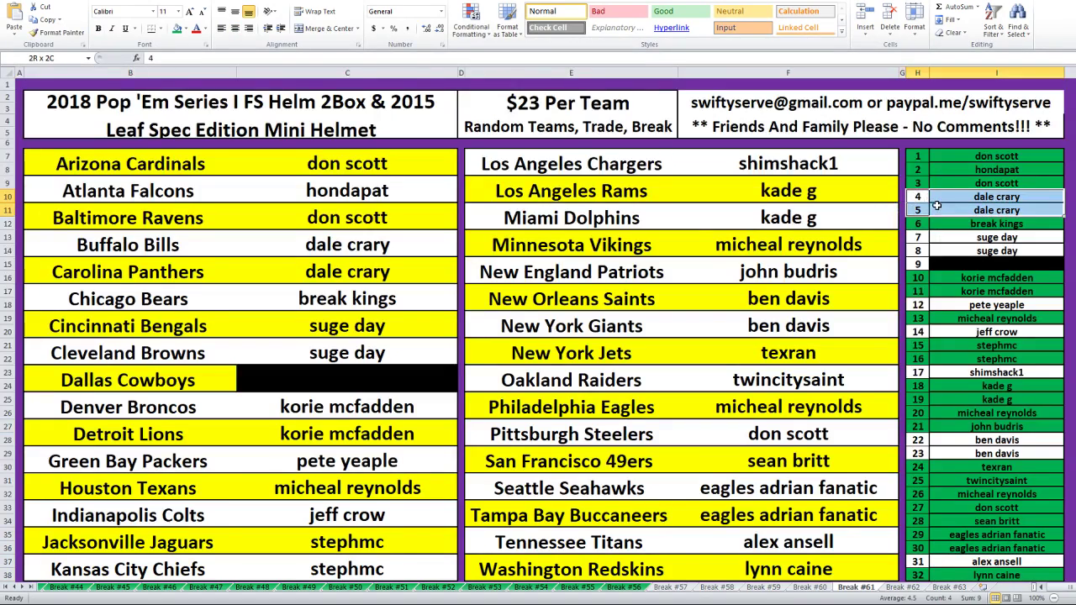
{"action": "left_click", "coordinate": [180, 30]}
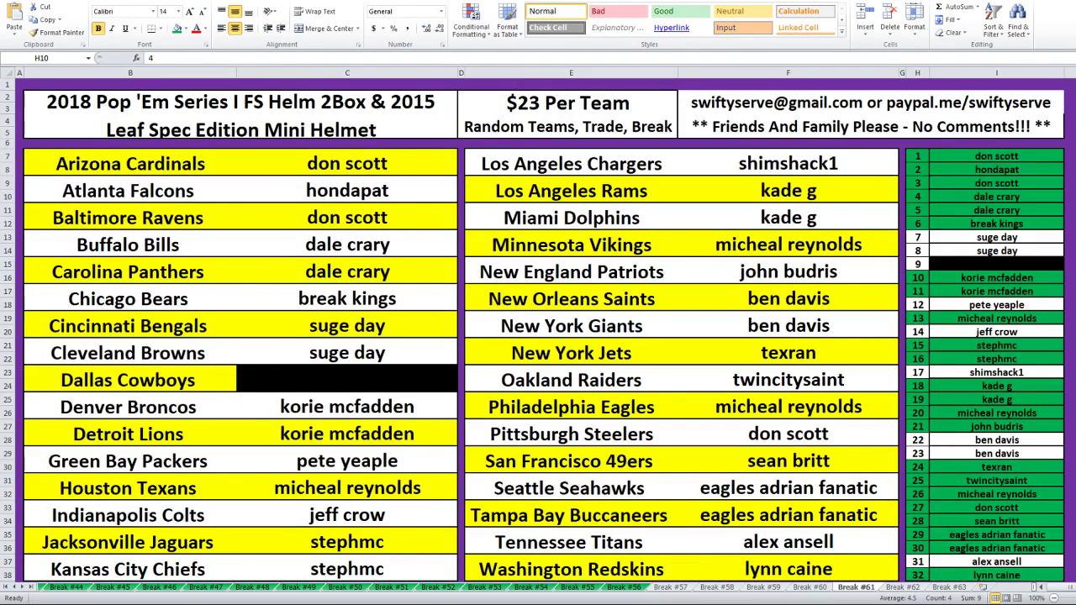
{"action": "left_click_drag", "start_coordinate": [932, 236], "coordinate": [936, 245]}
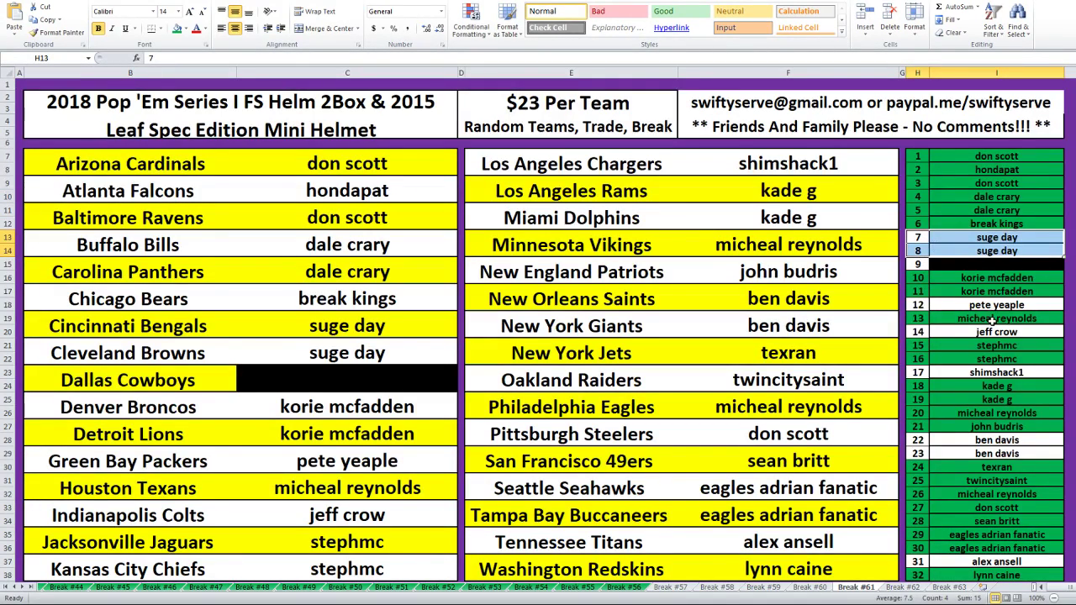
{"action": "left_click_drag", "start_coordinate": [930, 372], "coordinate": [941, 371]}
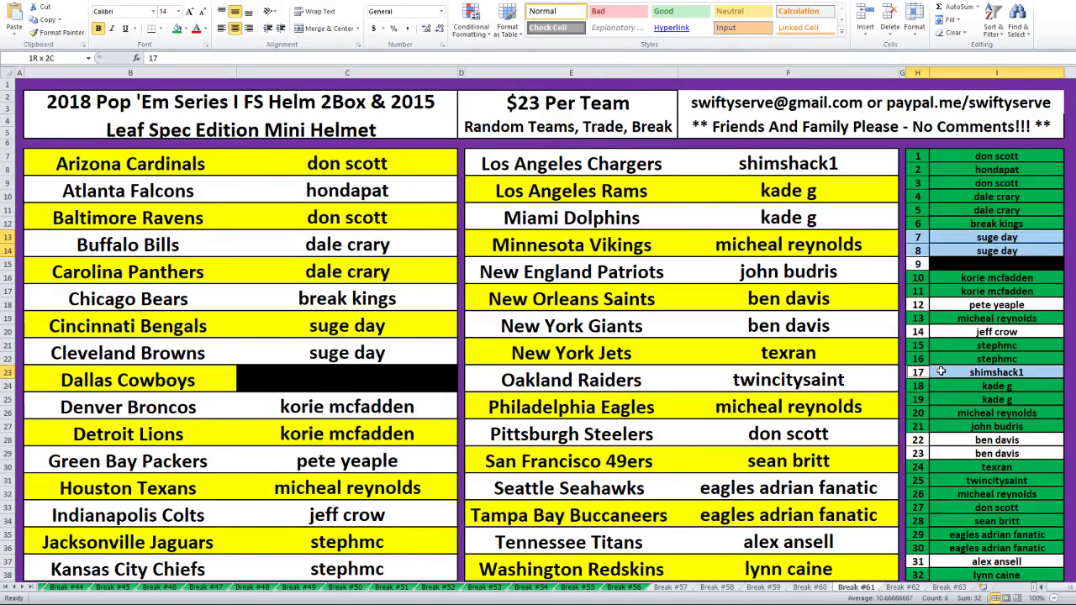
{"action": "left_click_drag", "start_coordinate": [925, 562], "coordinate": [992, 561]}
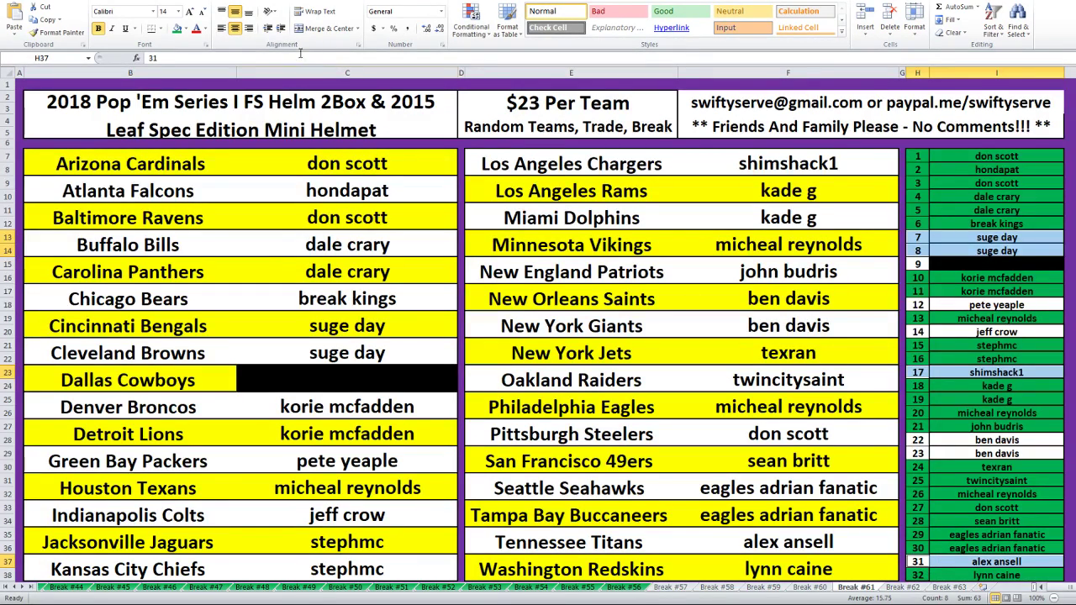
{"action": "left_click", "coordinate": [180, 32]}
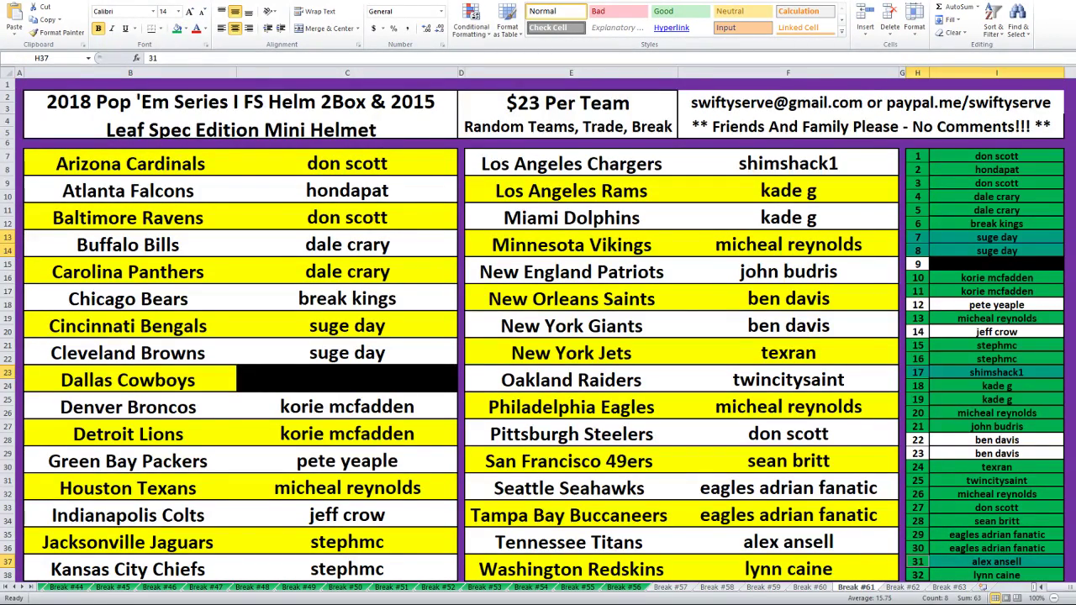
{"action": "key", "text": "ctrl+z"}
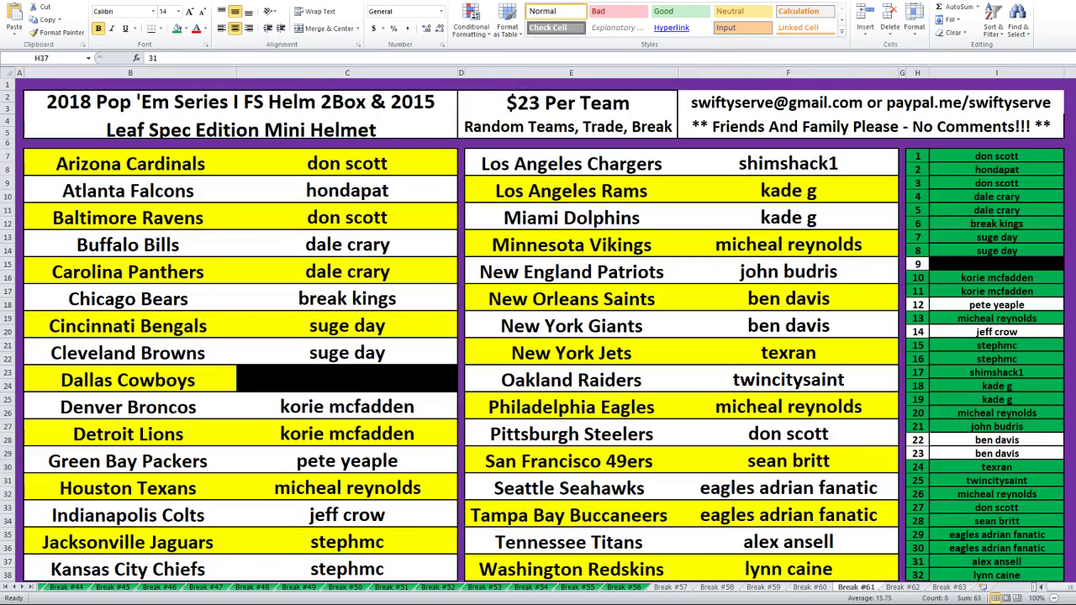
Shade buyer-list rows 12 (H18:I18) and 22–23 (H28:I29) green with Fill Color
{"action": "left_click_drag", "start_coordinate": [925, 308], "coordinate": [997, 306]}
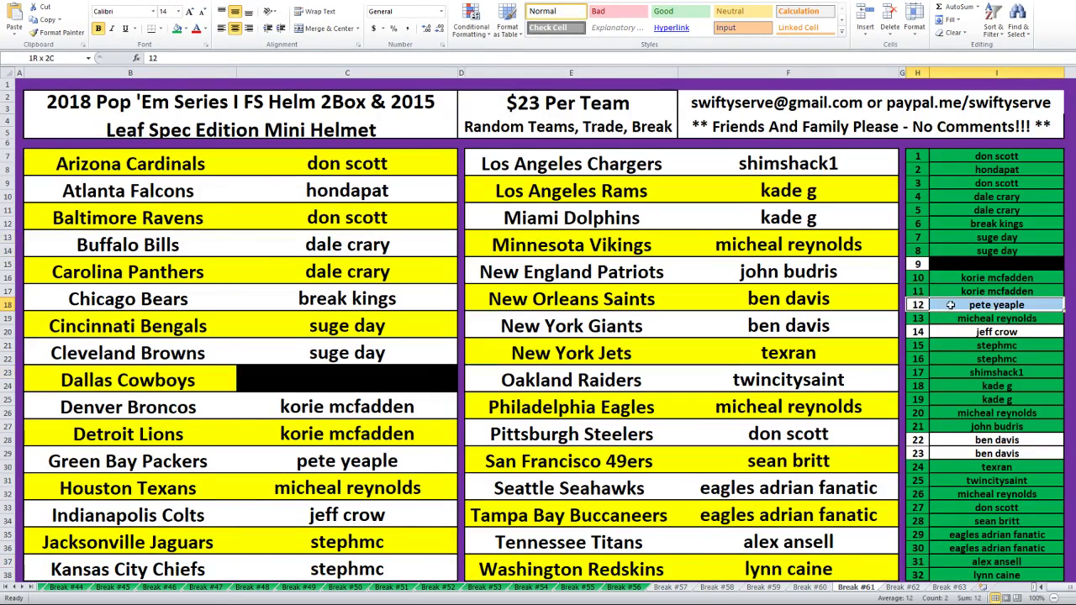
{"action": "left_click", "coordinate": [178, 28]}
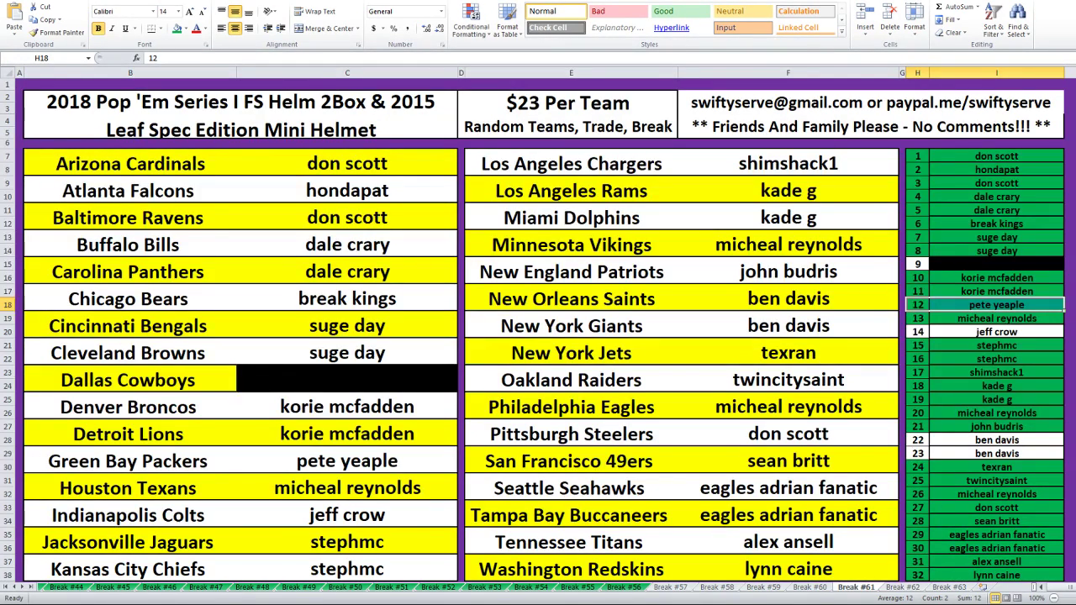
{"action": "left_click_drag", "start_coordinate": [928, 440], "coordinate": [951, 453]}
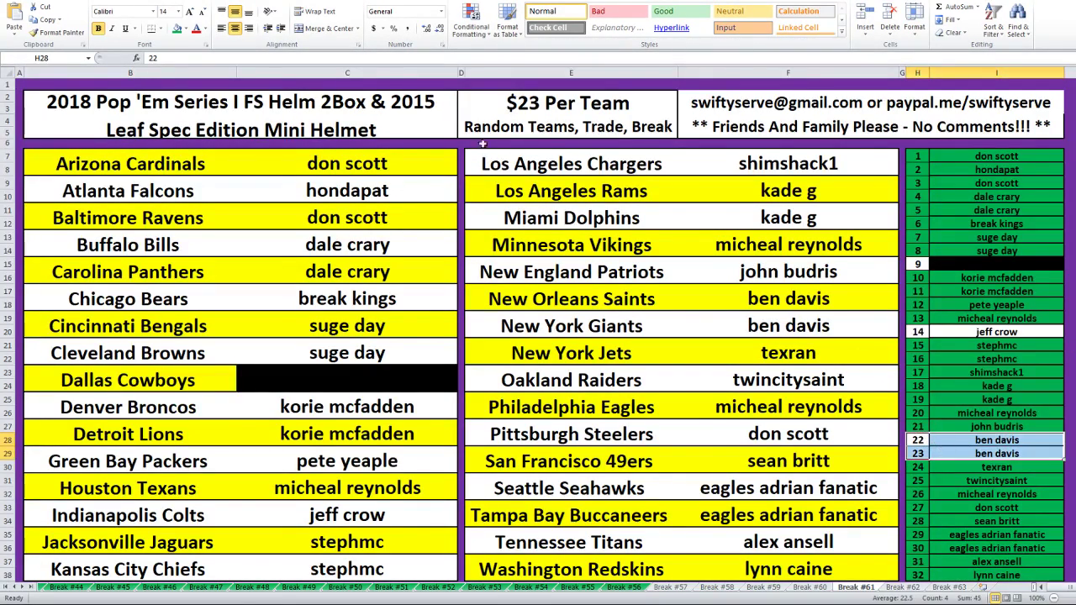
{"action": "left_click", "coordinate": [177, 27]}
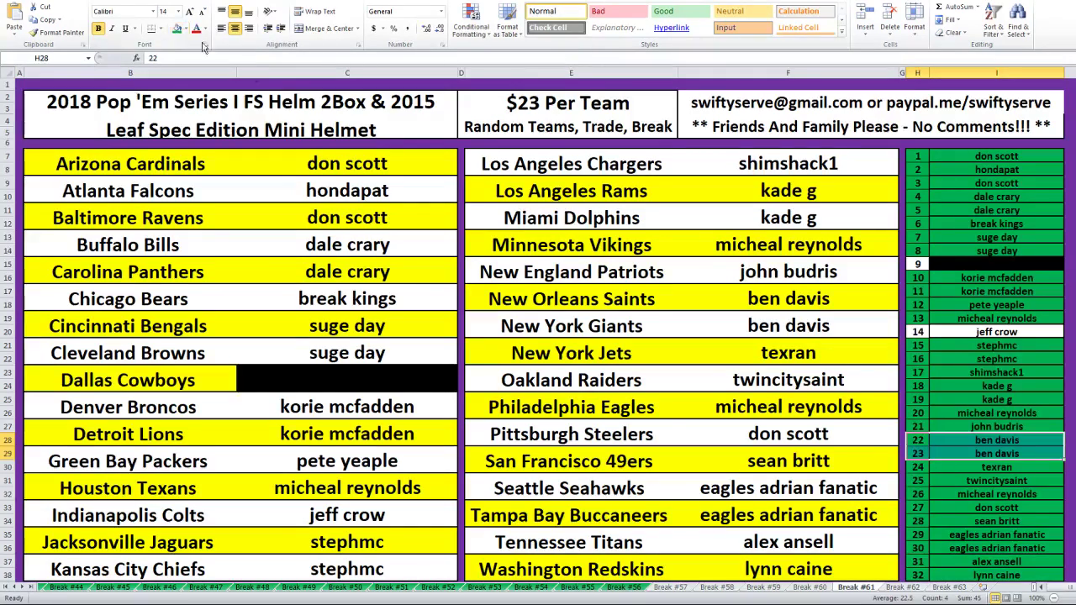
{"action": "left_click", "coordinate": [981, 414]}
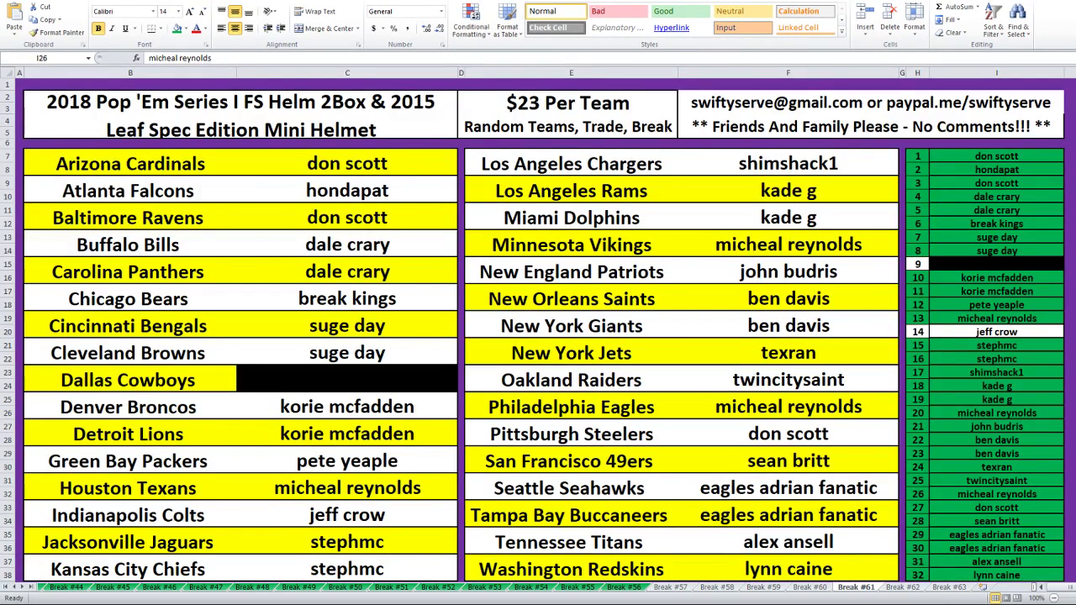
Replace the spot 14 buyer in I20 with the new buyer's name, assigning the Indianapolis Colts
{"action": "left_click", "coordinate": [972, 333]}
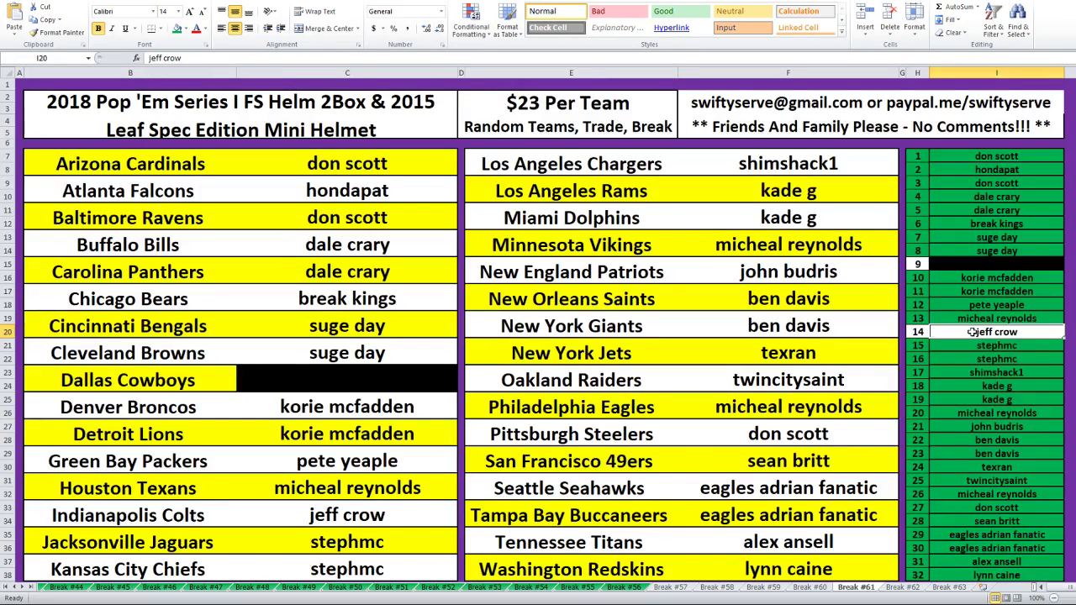
{"action": "key", "text": "Delete"}
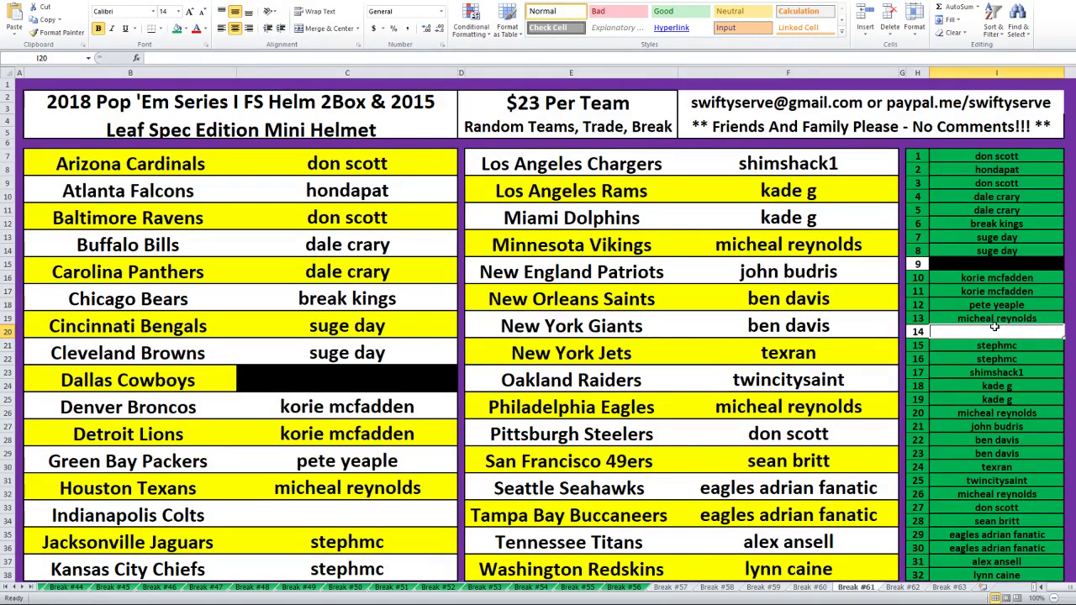
{"action": "type", "text": "jason f"}
{"action": "key", "text": "Return"}
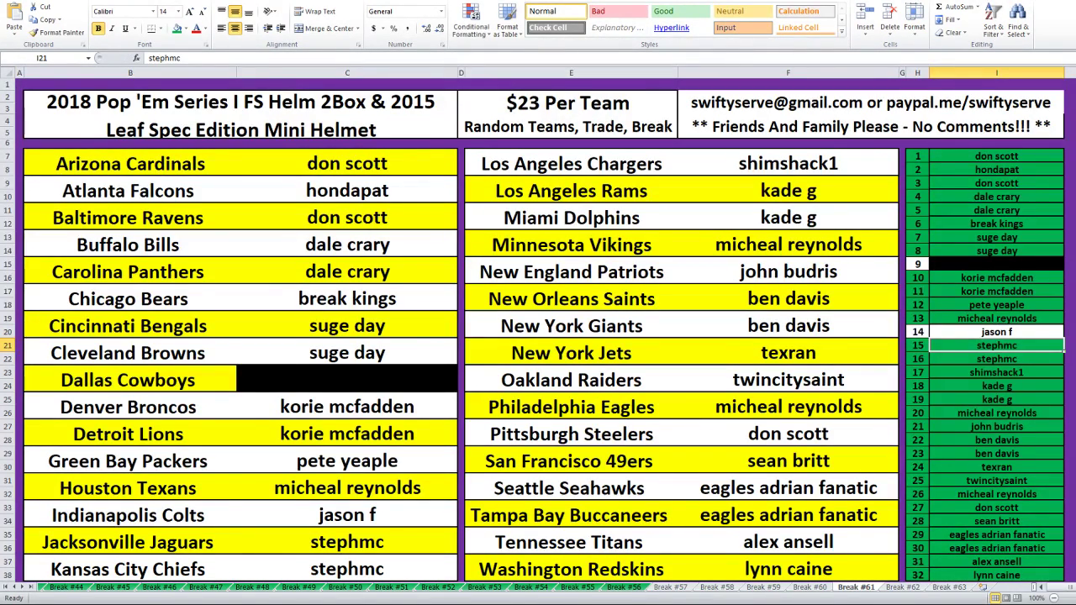
{"action": "left_click", "coordinate": [996, 332]}
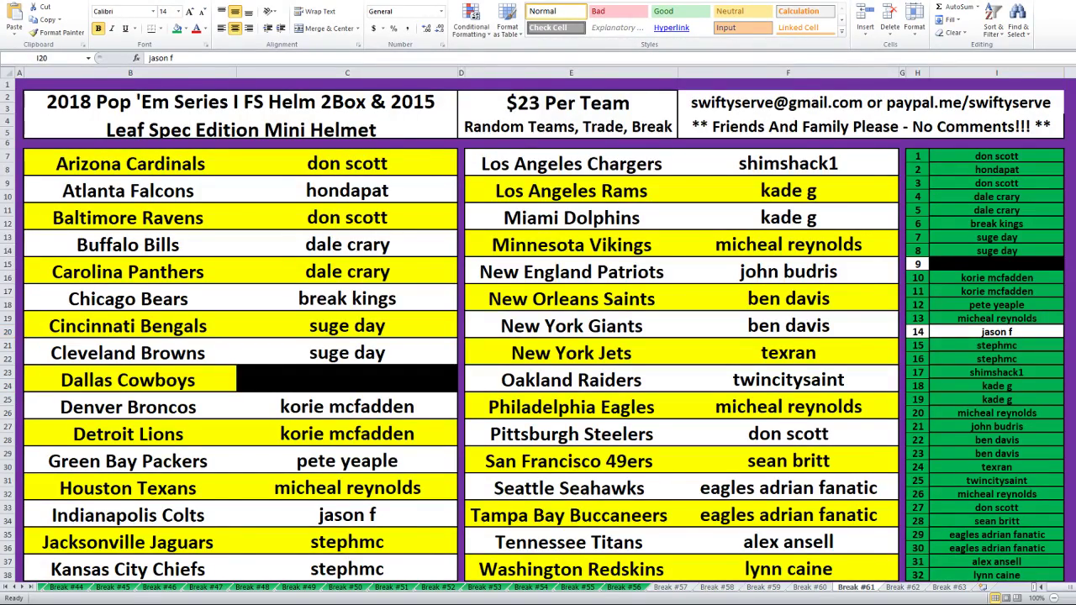
{"action": "key", "text": "alt+Tab"}
Open RANDOM.ORG's List Randomizer and copy the 32 buyer names in I7:I38
{"action": "key", "text": "super+Up"}
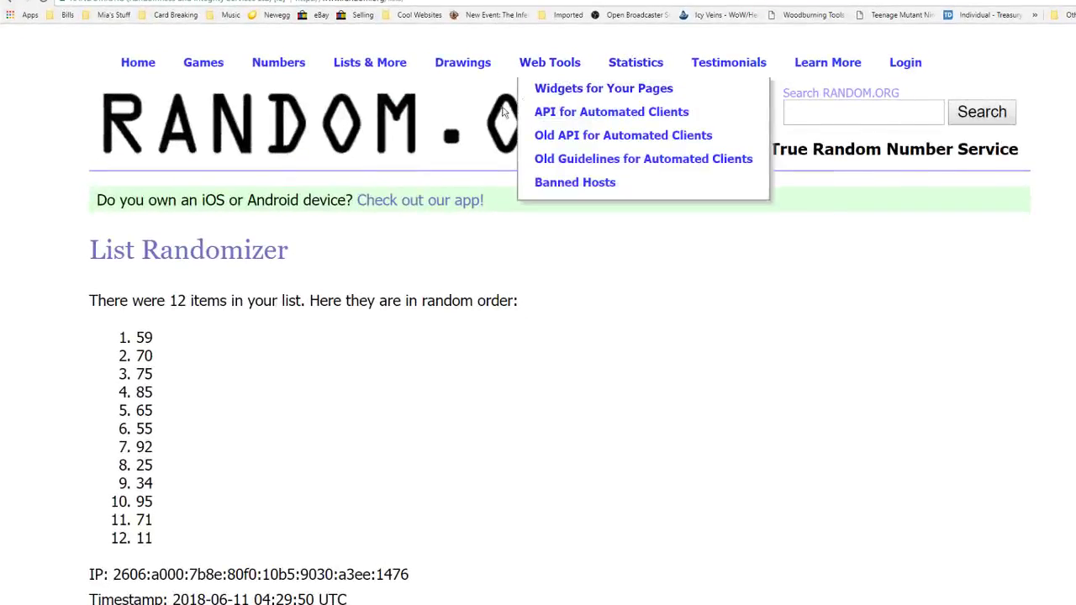
{"action": "left_click", "coordinate": [368, 91]}
{"action": "key", "text": "super+Down"}
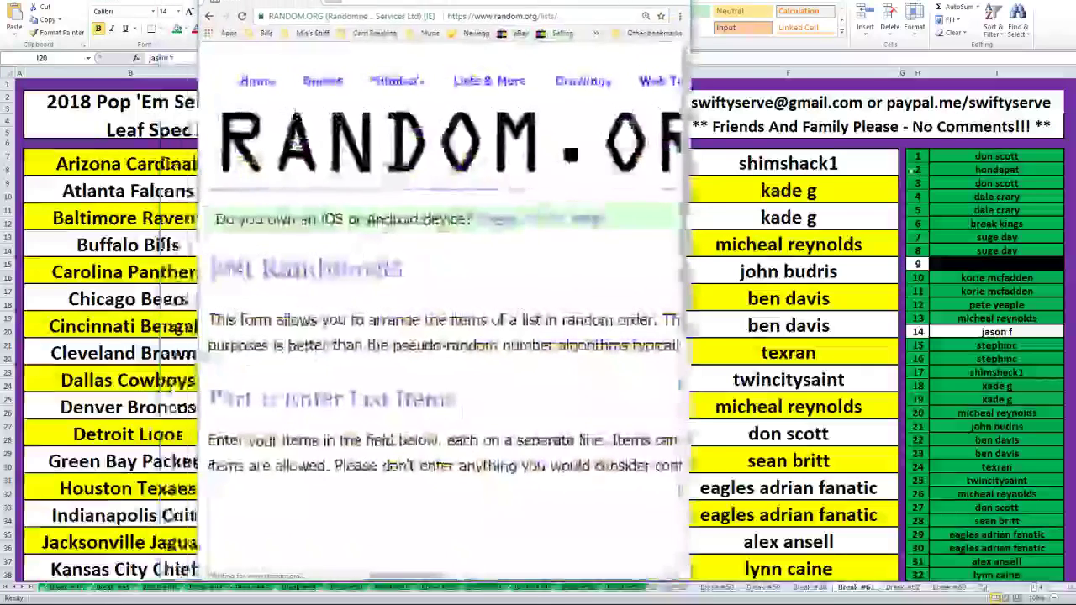
{"action": "left_click_drag", "start_coordinate": [992, 156], "coordinate": [951, 573]}
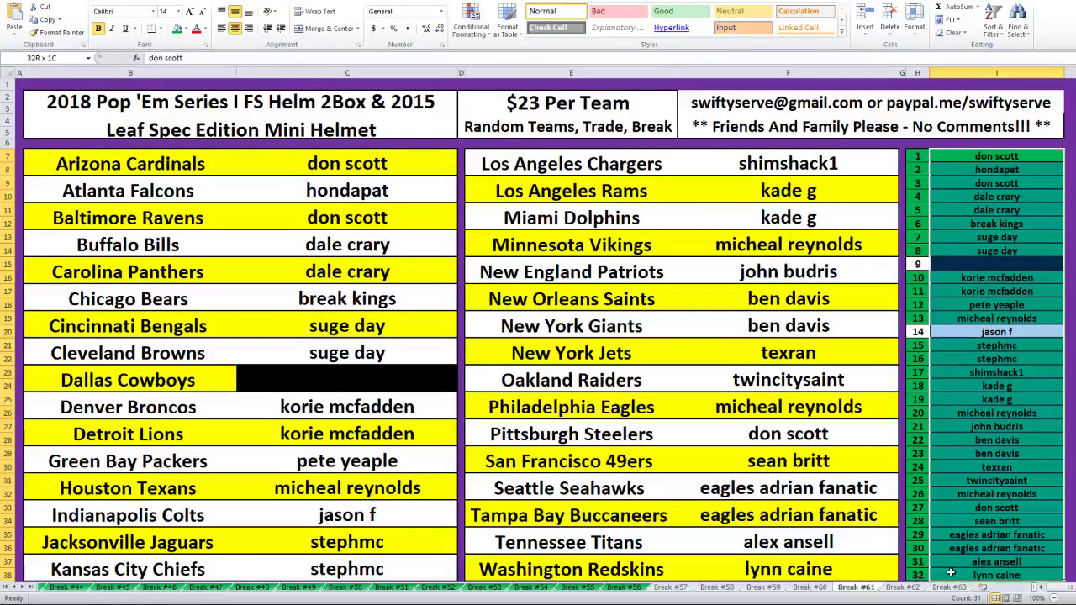
{"action": "key", "text": "ctrl+c"}
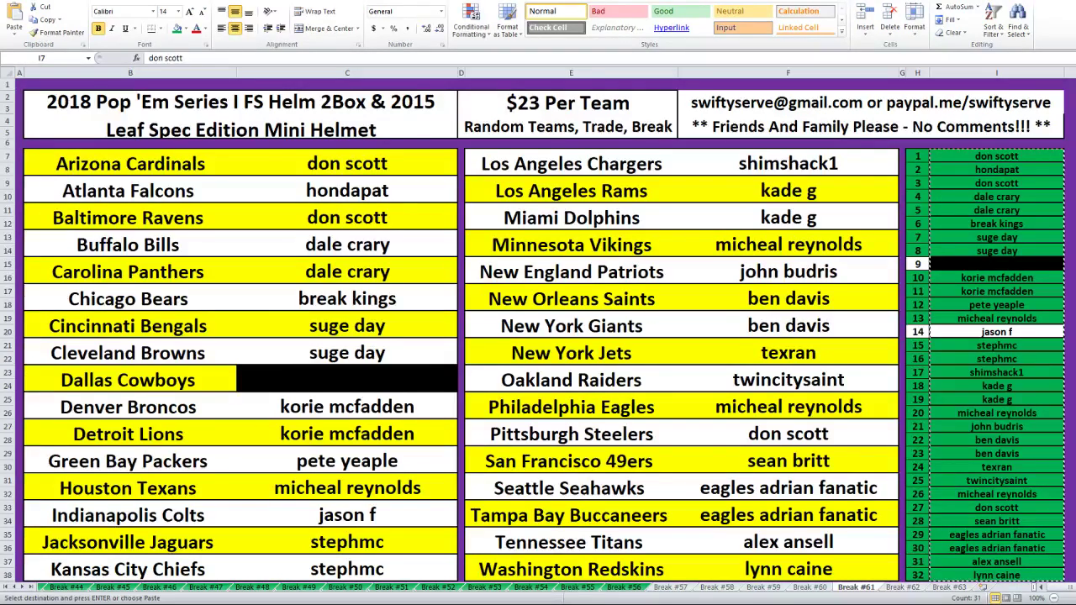
Return to the List Randomizer form in a maximised browser window
{"action": "key", "text": "alt+Tab"}
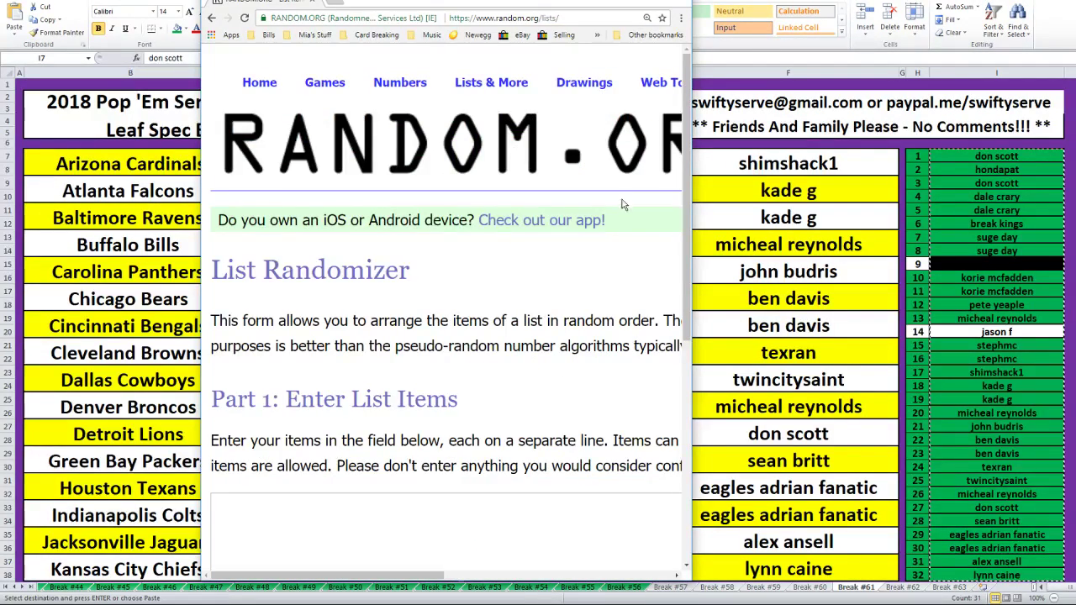
{"action": "double_click", "coordinate": [664, 7]}
{"action": "scroll", "coordinate": [524, 254], "scroll_direction": "down", "scroll_amount": 3}
{"action": "left_click", "coordinate": [367, 252]}
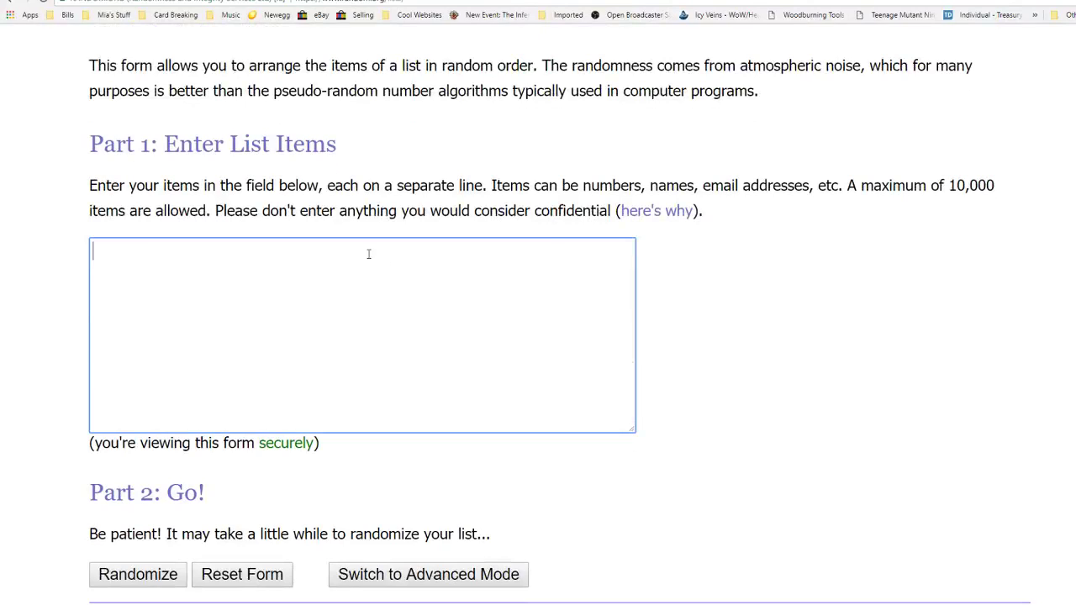
{"action": "key", "text": "ctrl+v"}
{"action": "scroll", "coordinate": [372, 339], "scroll_direction": "up", "scroll_amount": 5}
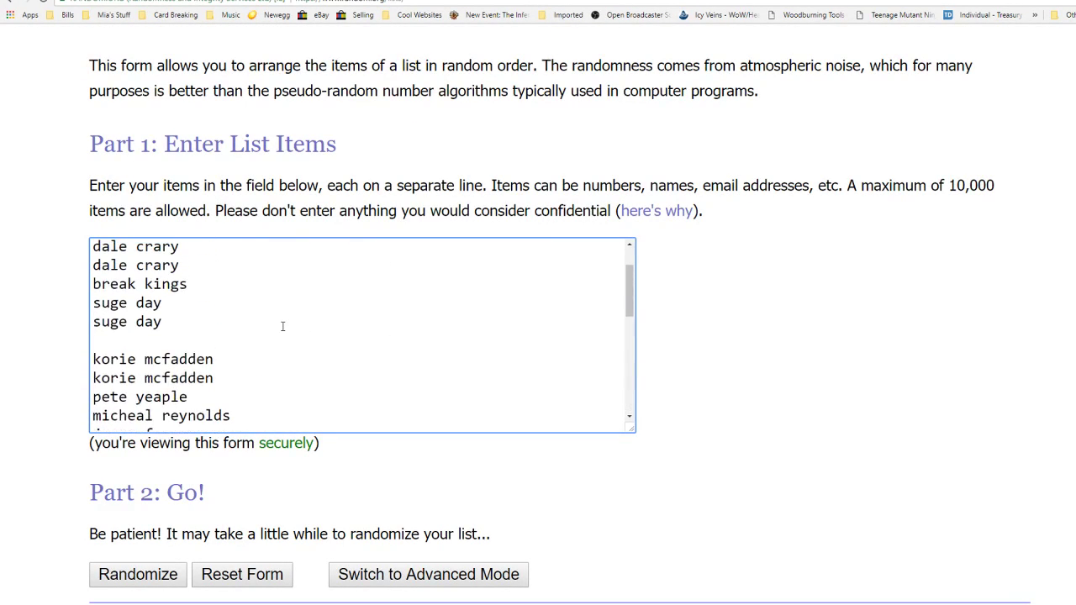
{"action": "left_click", "coordinate": [195, 343]}
{"action": "key", "text": "BackSpace"}
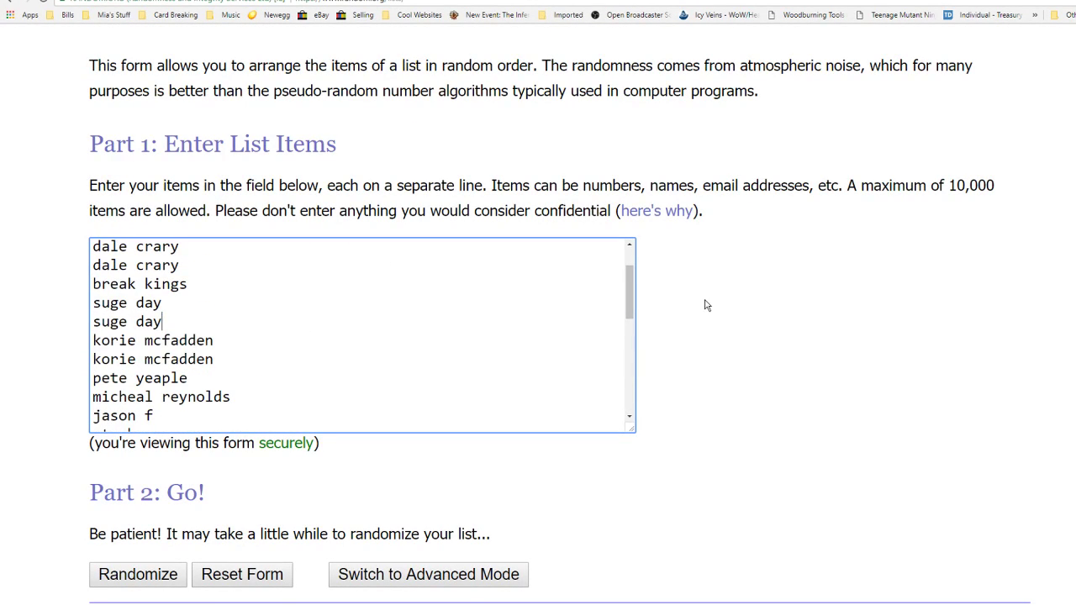
{"action": "scroll", "coordinate": [632, 293], "scroll_direction": "up", "scroll_amount": 1}
{"action": "scroll", "coordinate": [772, 332], "scroll_direction": "up", "scroll_amount": 3}
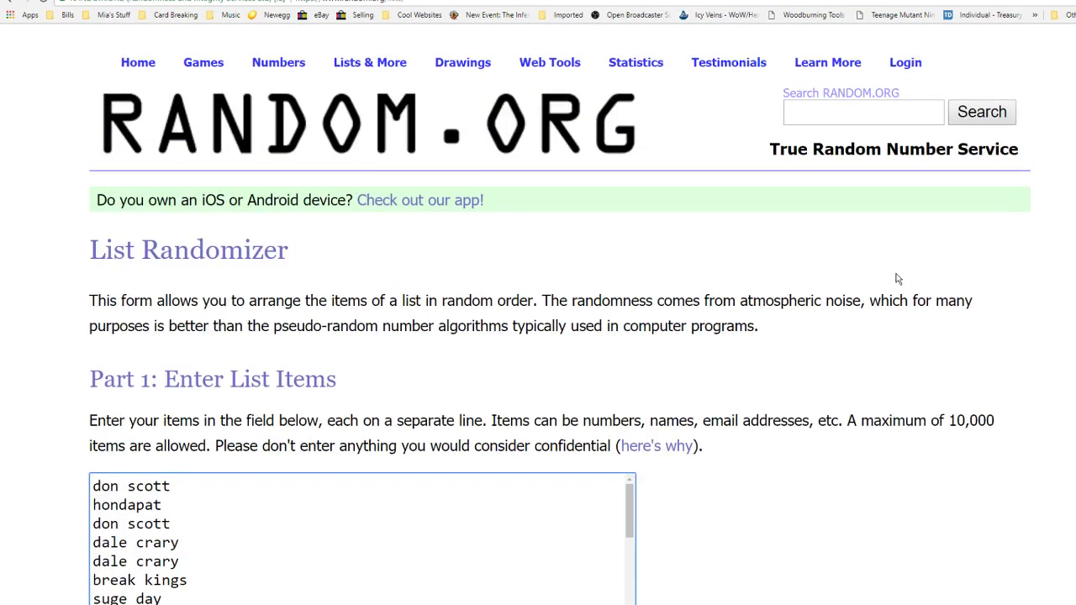
{"action": "scroll", "coordinate": [538, 337], "scroll_direction": "down", "scroll_amount": 4}
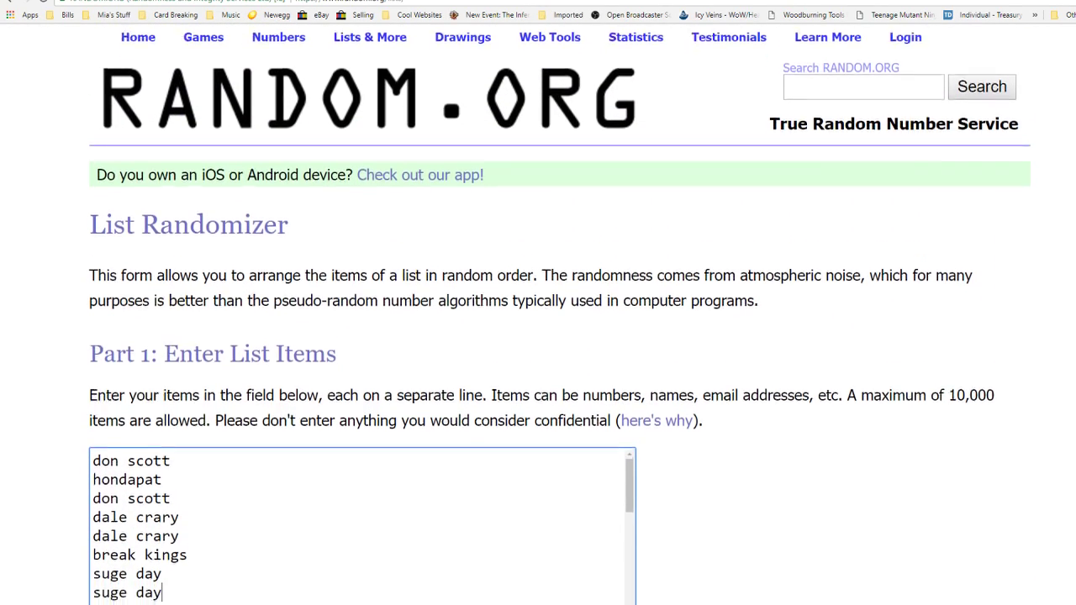
{"action": "double_click", "coordinate": [539, 0]}
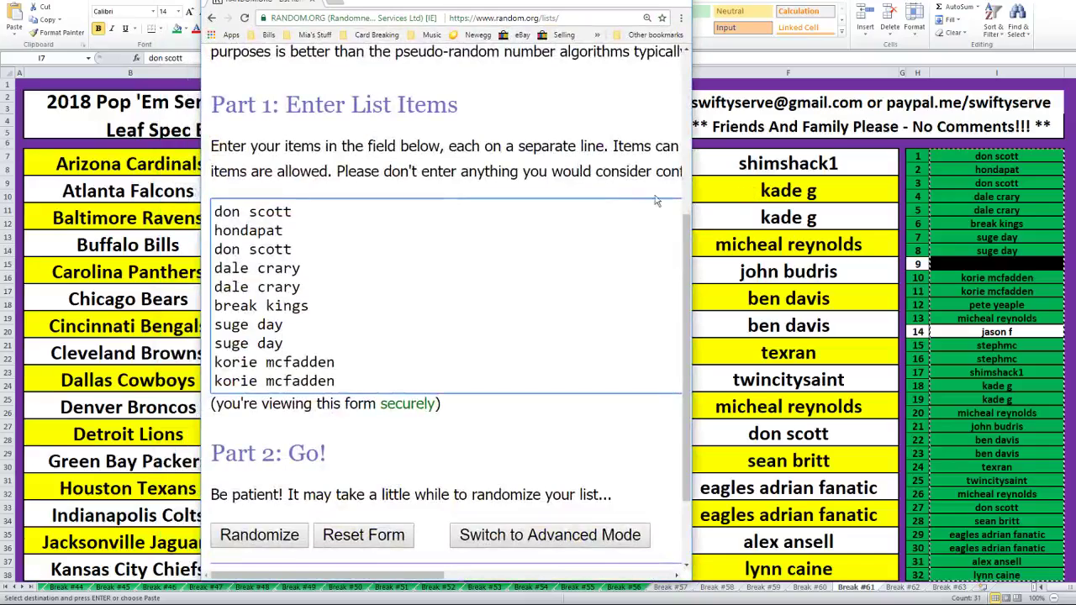
{"action": "left_click_drag", "start_coordinate": [539, 0], "coordinate": [818, 0]}
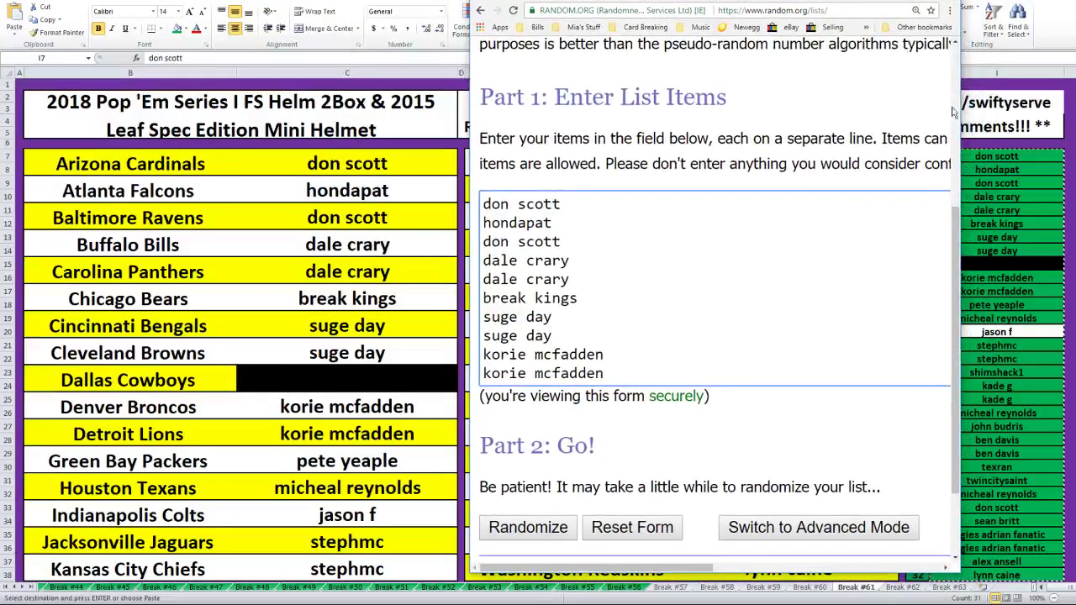
{"action": "mouse_move", "coordinate": [956, 251]}
{"action": "left_mouse_down"}
{"action": "mouse_move", "coordinate": [956, 268]}
{"action": "mouse_move", "coordinate": [956, 255]}
{"action": "left_mouse_up"}
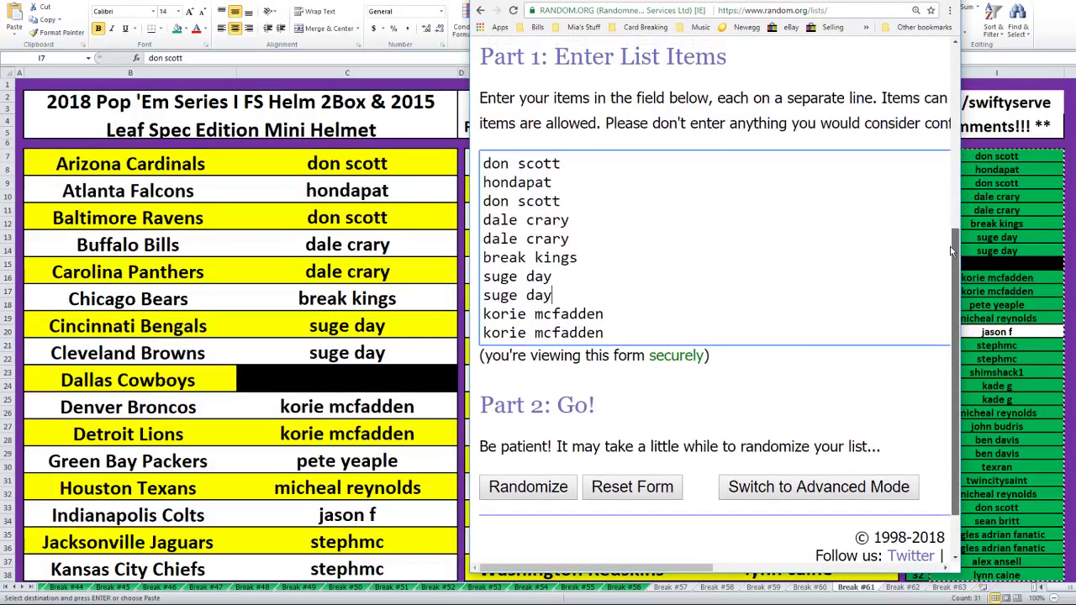
{"action": "left_click", "coordinate": [579, 280]}
{"action": "scroll", "coordinate": [580, 283], "scroll_direction": "down", "scroll_amount": 1}
{"action": "scroll", "coordinate": [580, 283], "scroll_direction": "down", "scroll_amount": 1}
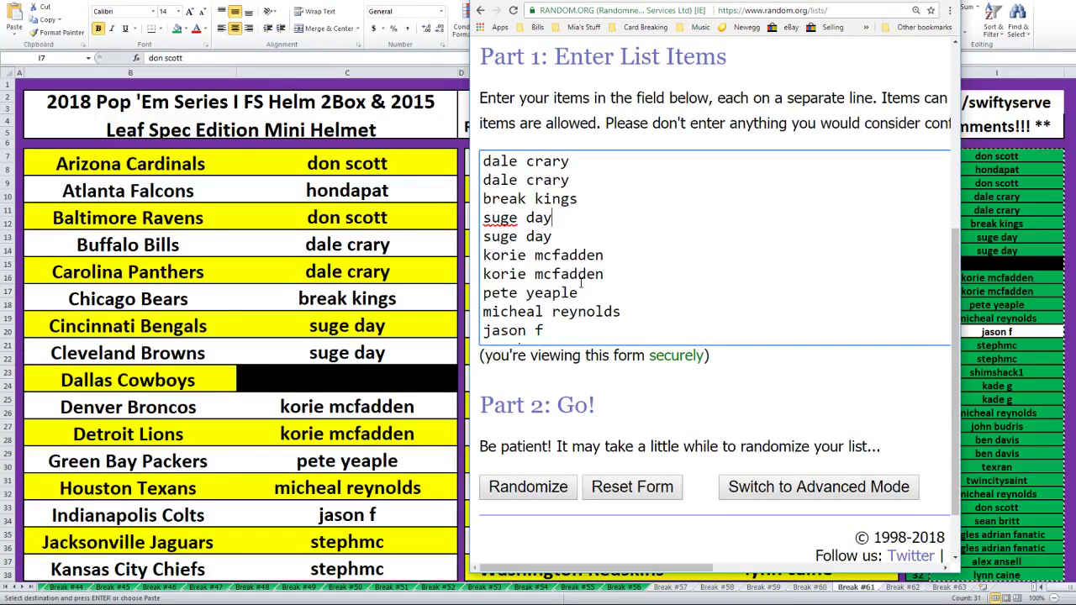
{"action": "scroll", "coordinate": [580, 284], "scroll_direction": "down", "scroll_amount": 2}
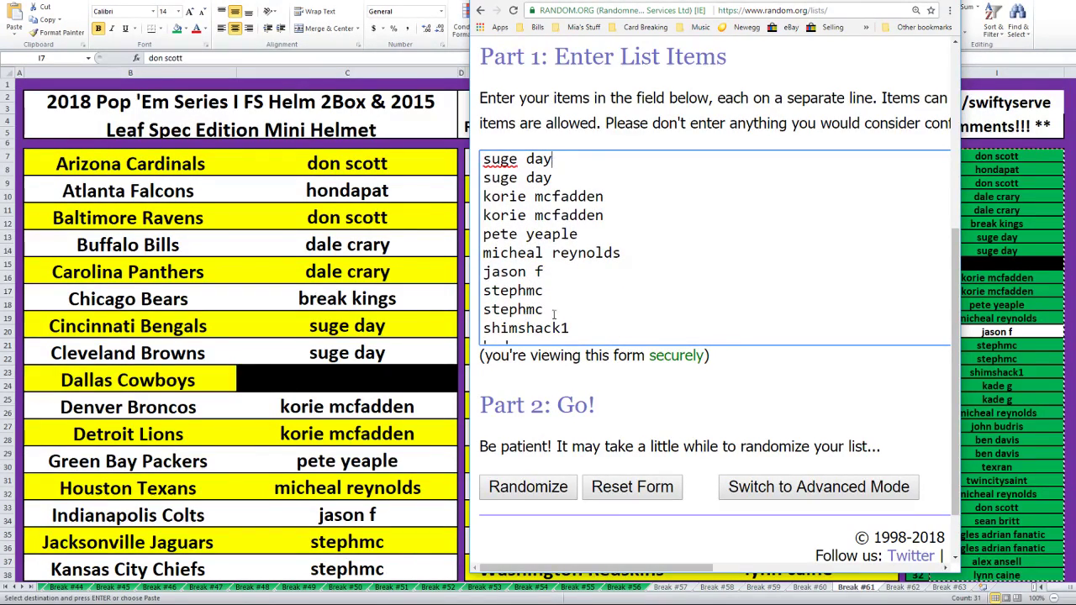
{"action": "scroll", "coordinate": [608, 294], "scroll_direction": "down", "scroll_amount": 2}
{"action": "scroll", "coordinate": [609, 287], "scroll_direction": "down", "scroll_amount": 1}
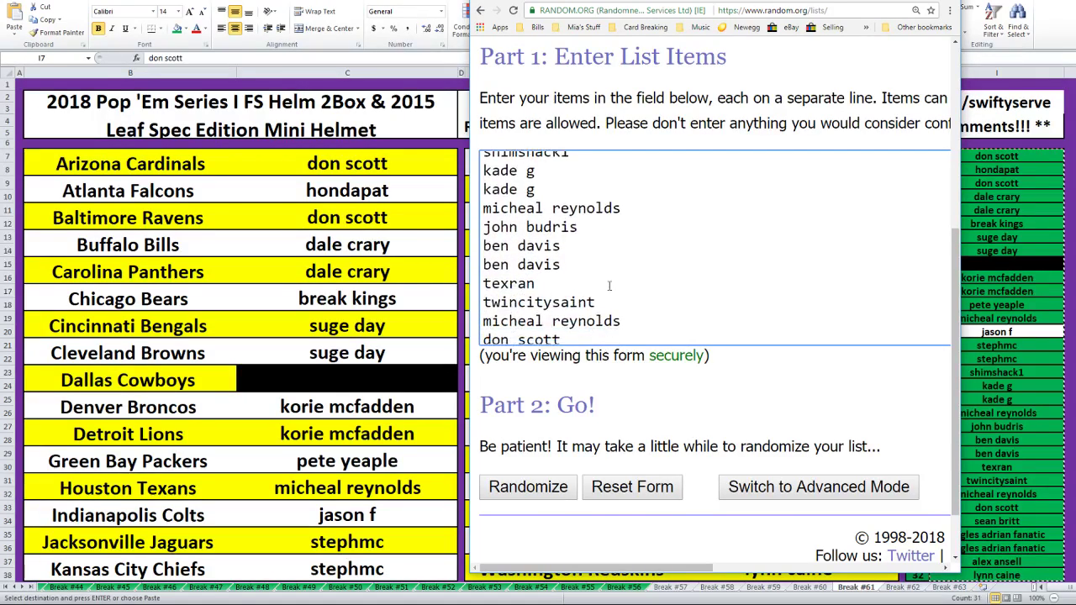
{"action": "left_click_drag", "start_coordinate": [775, 1], "coordinate": [499, 8]}
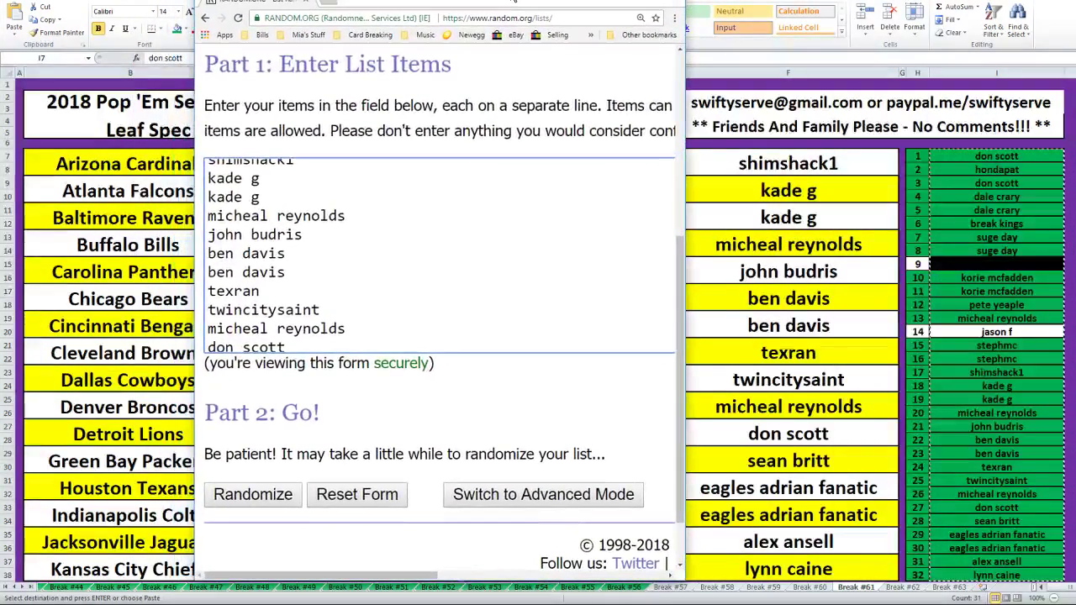
{"action": "scroll", "coordinate": [331, 220], "scroll_direction": "down", "scroll_amount": 4}
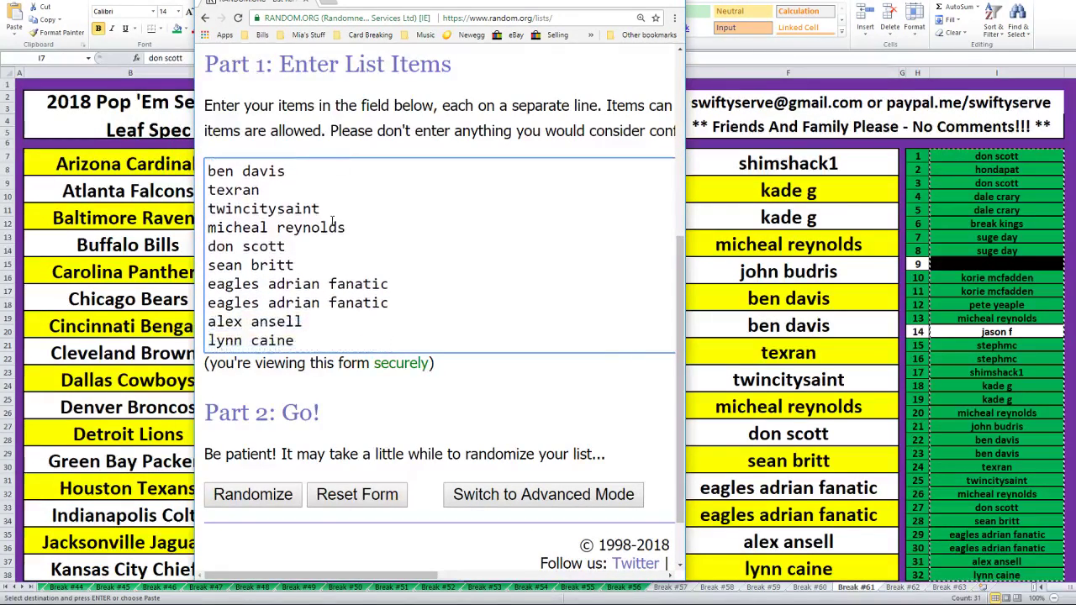
{"action": "scroll", "coordinate": [331, 221], "scroll_direction": "down", "scroll_amount": 1}
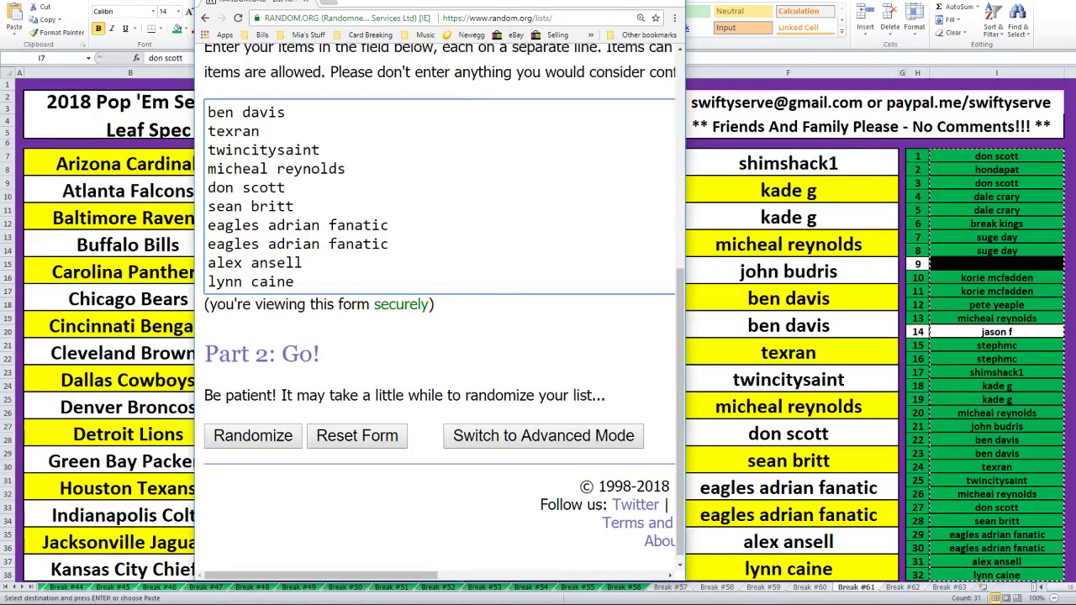
{"action": "key", "text": "super+Up"}
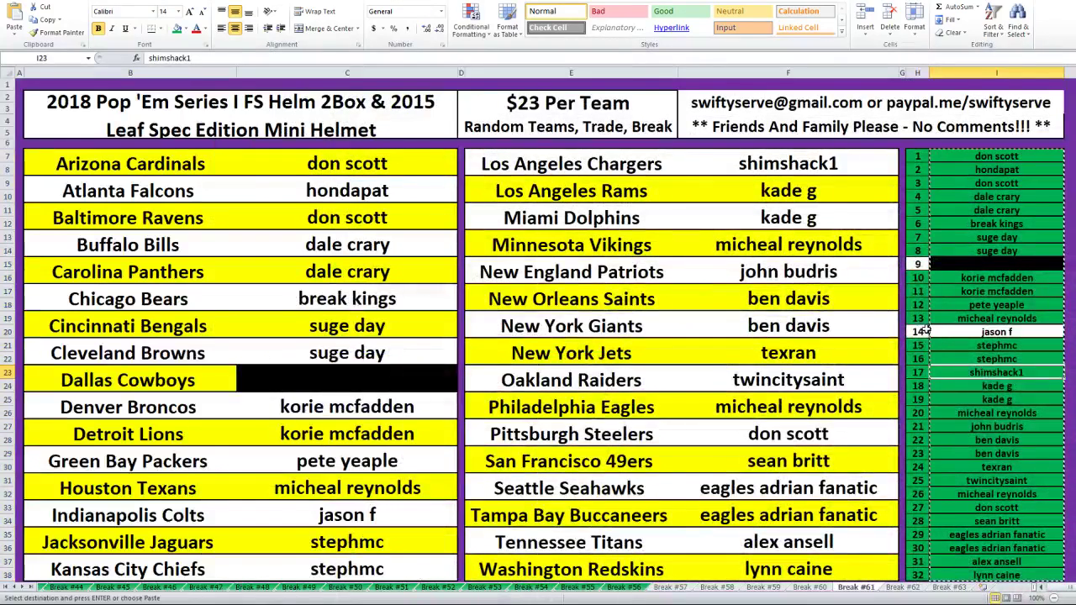
{"action": "left_click_drag", "start_coordinate": [925, 331], "coordinate": [996, 331]}
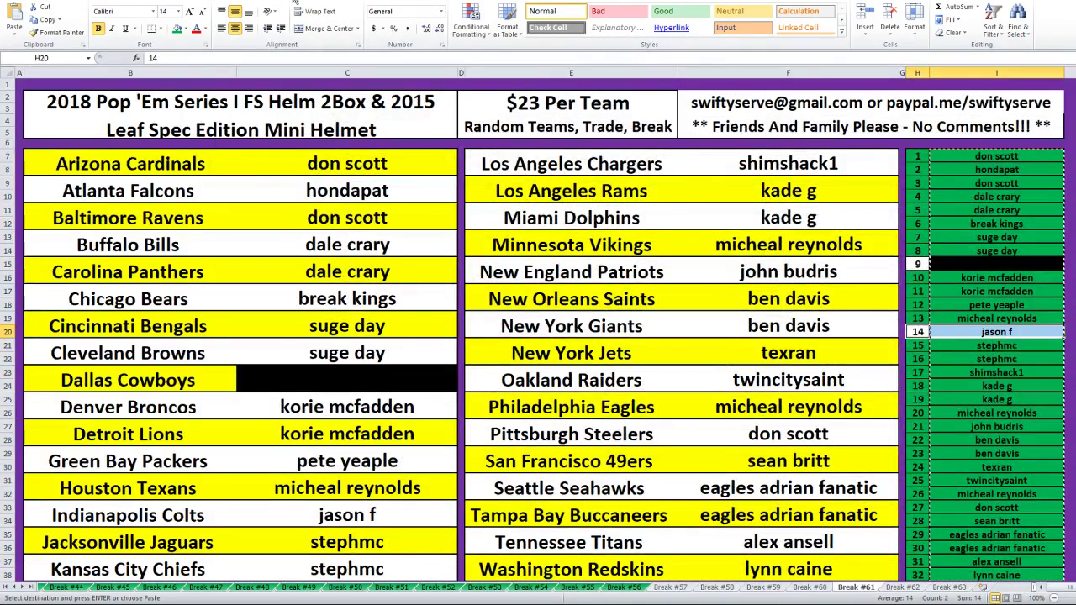
{"action": "key", "text": "Escape"}
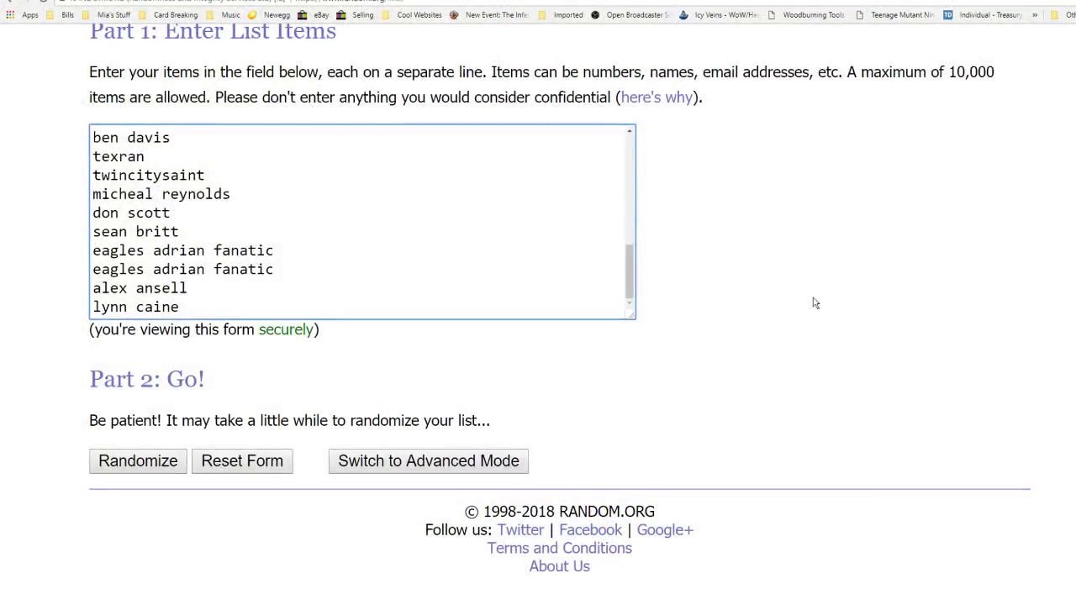
Randomize the 31 buyer names, then reshuffle with Again! four more times
{"action": "left_click", "coordinate": [172, 469]}
{"action": "scroll", "coordinate": [171, 467], "scroll_direction": "down", "scroll_amount": 10}
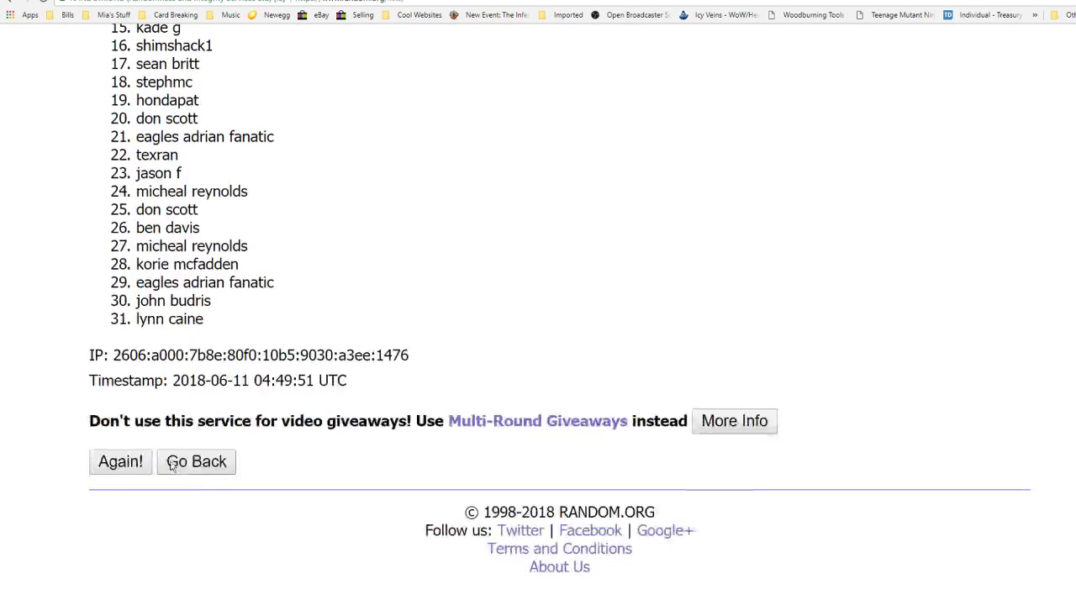
{"action": "left_click", "coordinate": [134, 467]}
{"action": "scroll", "coordinate": [134, 467], "scroll_direction": "down", "scroll_amount": 10}
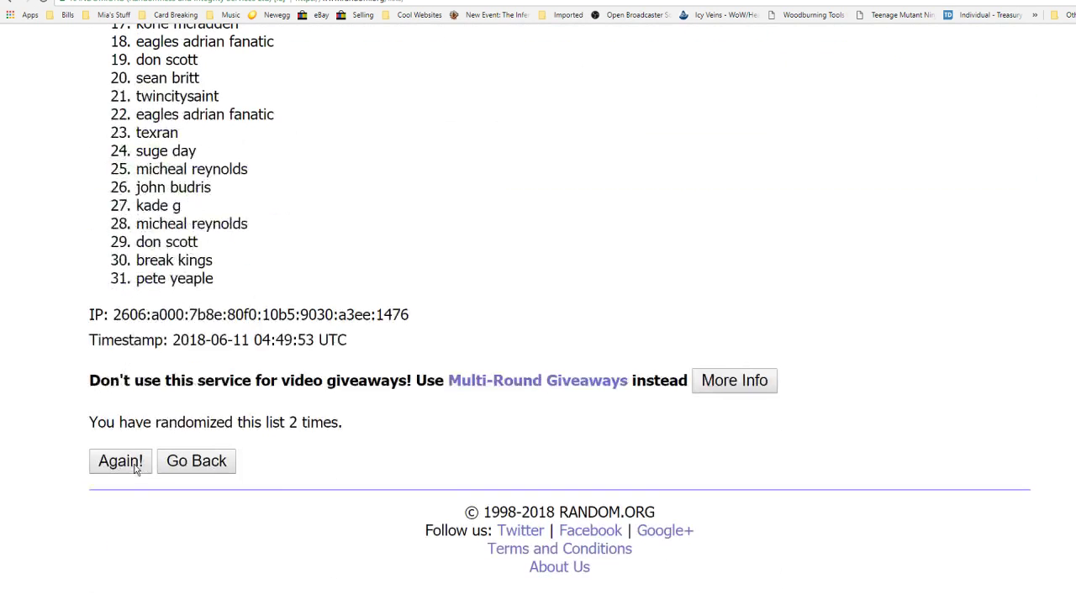
{"action": "left_click", "coordinate": [94, 459]}
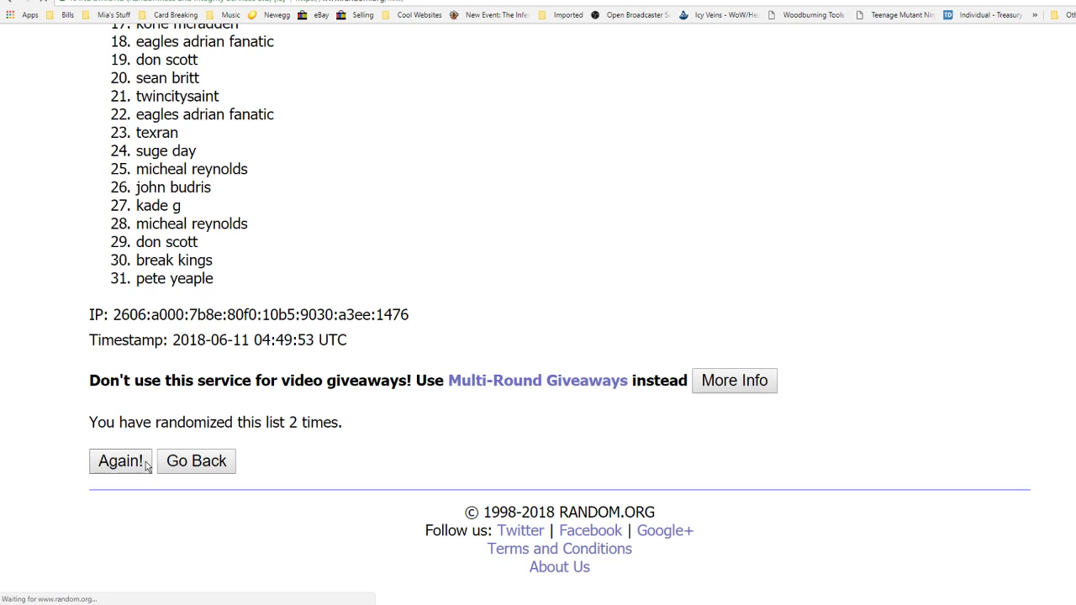
{"action": "scroll", "coordinate": [134, 468], "scroll_direction": "down", "scroll_amount": 10}
{"action": "left_click", "coordinate": [112, 469]}
{"action": "scroll", "coordinate": [126, 467], "scroll_direction": "down", "scroll_amount": 10}
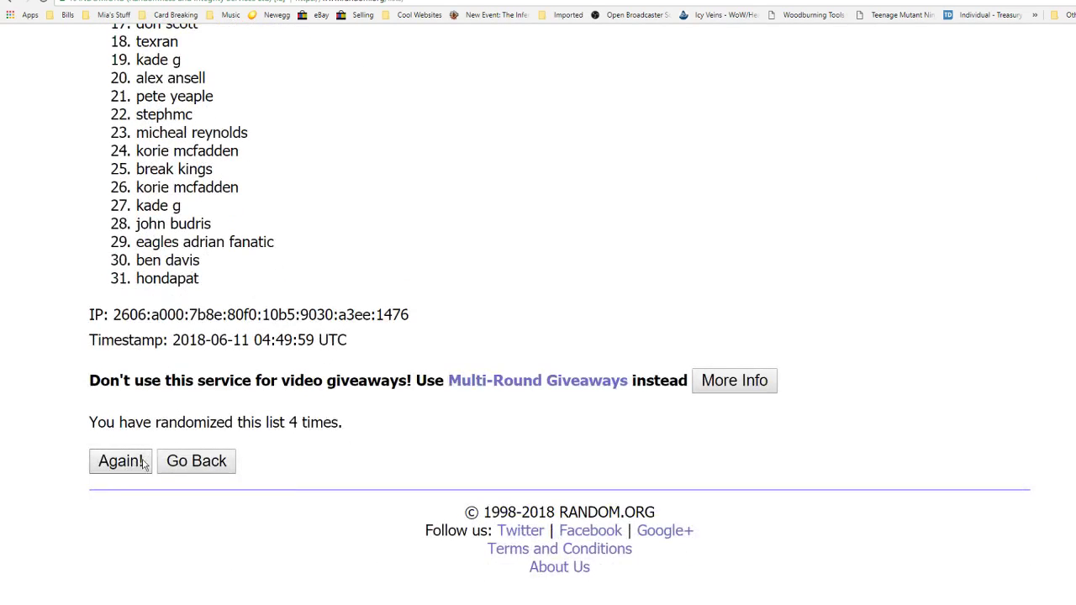
{"action": "left_click", "coordinate": [128, 469]}
{"action": "scroll", "coordinate": [126, 468], "scroll_direction": "down", "scroll_amount": 10}
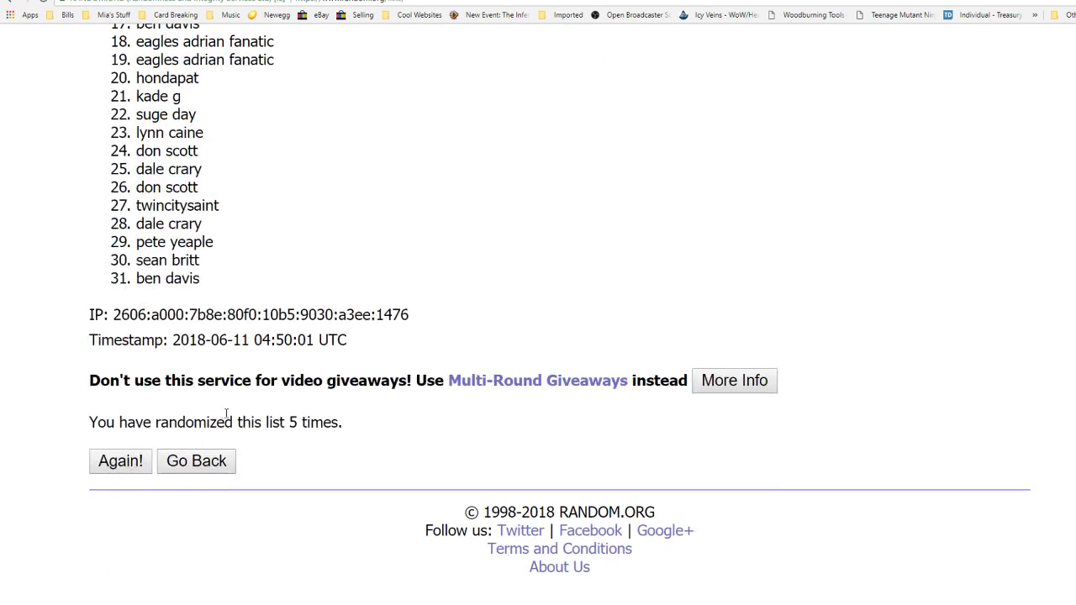
Select the final shuffled list from the first name down
{"action": "left_click_drag", "start_coordinate": [220, 416], "coordinate": [395, 406]}
{"action": "scroll", "coordinate": [344, 409], "scroll_direction": "up", "scroll_amount": 5}
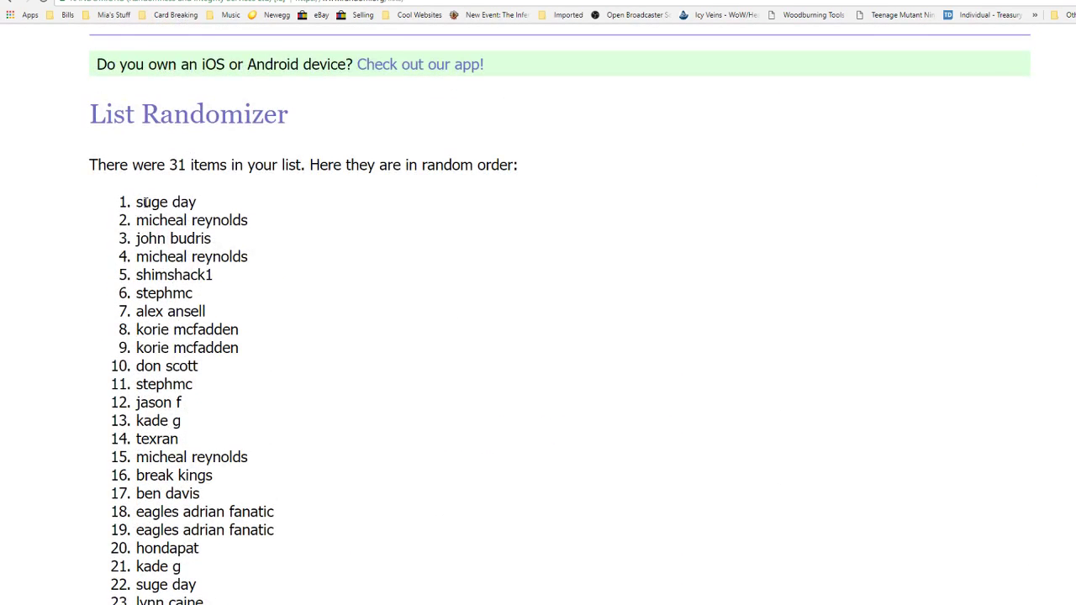
{"action": "left_click_drag", "start_coordinate": [137, 201], "coordinate": [223, 455]}
{"action": "scroll", "coordinate": [197, 281], "scroll_direction": "down", "scroll_amount": 3}
{"action": "scroll", "coordinate": [197, 286], "scroll_direction": "down", "scroll_amount": 1}
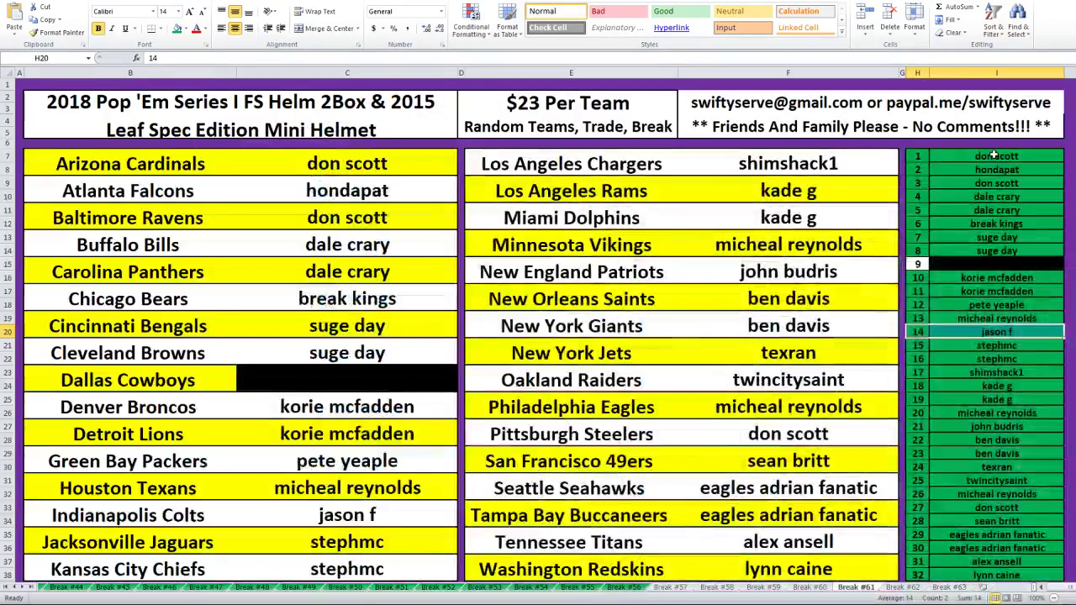
Paste shuffled names 1–8 into I7 onward, Arizona Cardinals through Cleveland Browns
{"action": "left_click", "coordinate": [994, 155]}
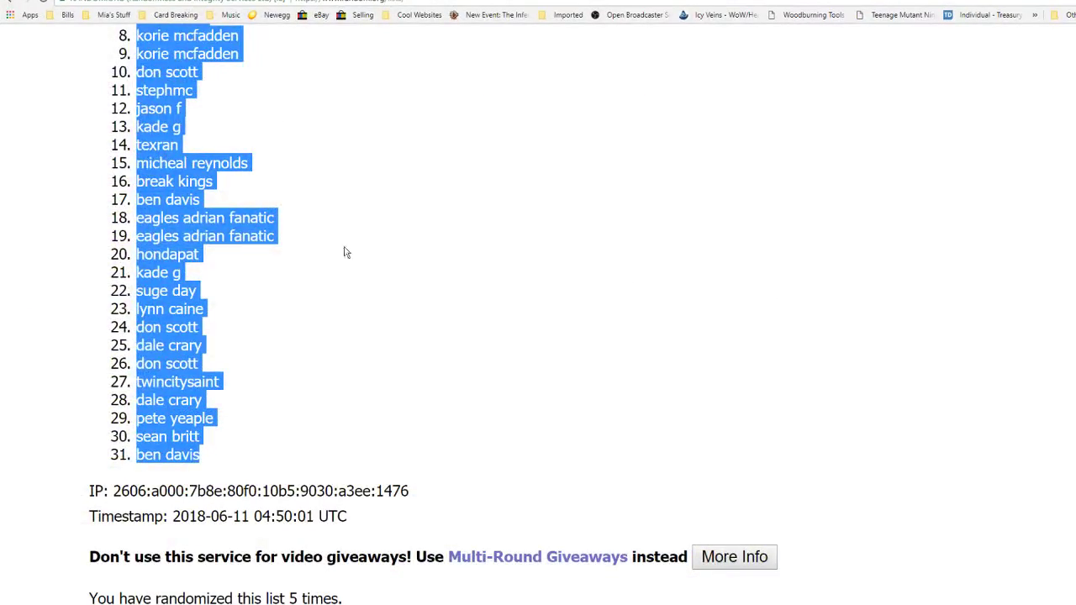
{"action": "scroll", "coordinate": [269, 223], "scroll_direction": "up", "scroll_amount": 3}
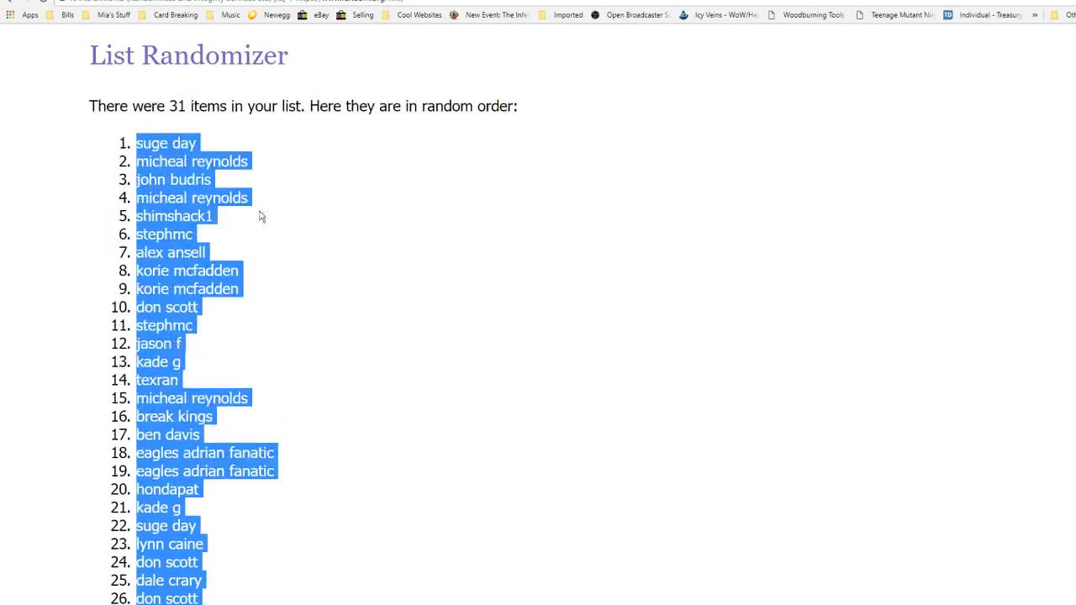
{"action": "left_click_drag", "start_coordinate": [134, 143], "coordinate": [238, 270]}
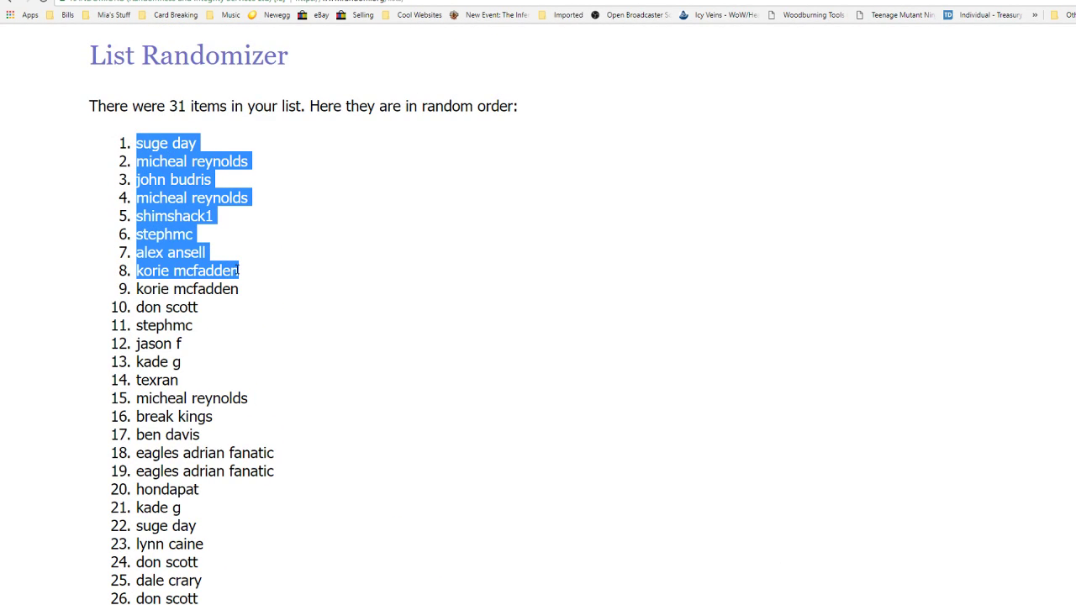
{"action": "key", "text": "alt+Tab"}
{"action": "key", "text": "ctrl+v"}
{"action": "right_click", "coordinate": [978, 158]}
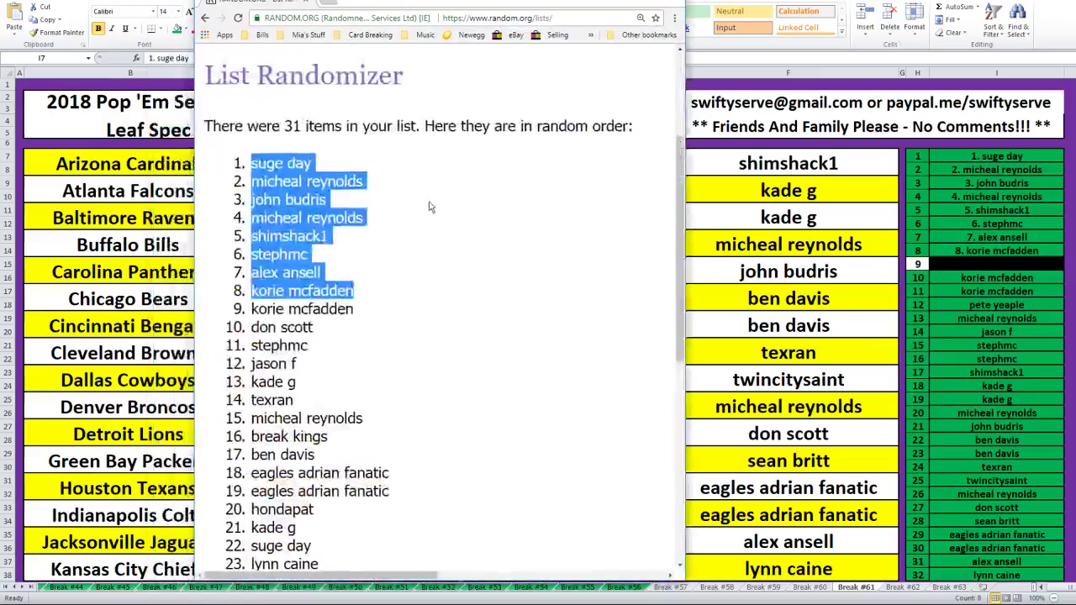
Paste shuffled names 9–31 from cell I16, covering Denver Broncos through Washington Redskins
{"action": "scroll", "coordinate": [253, 169], "scroll_direction": "down", "scroll_amount": 3}
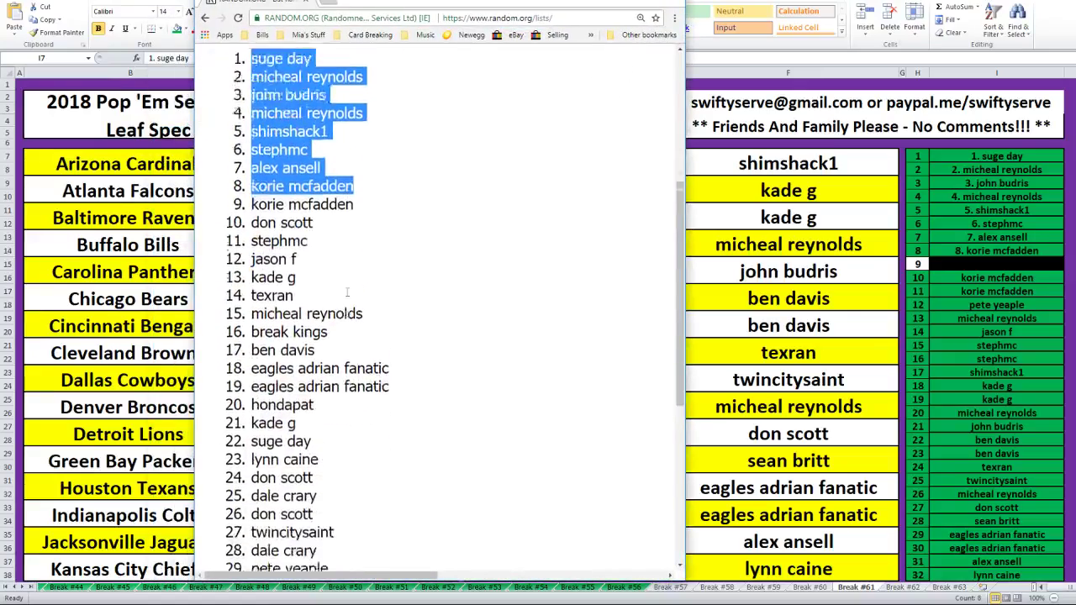
{"action": "left_click", "coordinate": [247, 136]}
{"action": "left_click_drag", "start_coordinate": [247, 136], "coordinate": [320, 363]}
{"action": "left_click", "coordinate": [995, 280]}
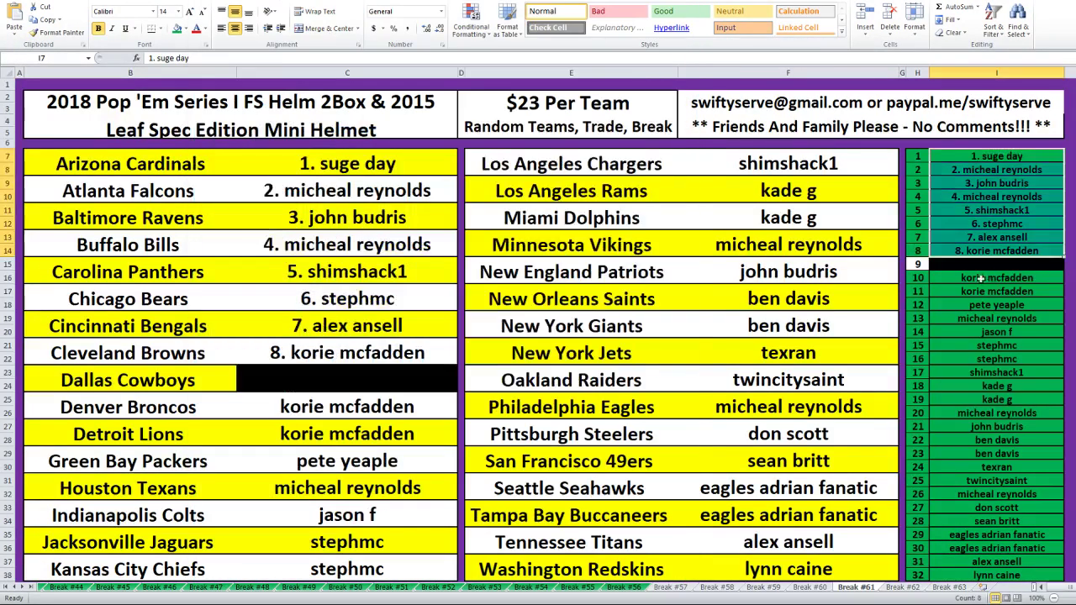
{"action": "right_click", "coordinate": [967, 280]}
{"action": "left_click", "coordinate": [1003, 324]}
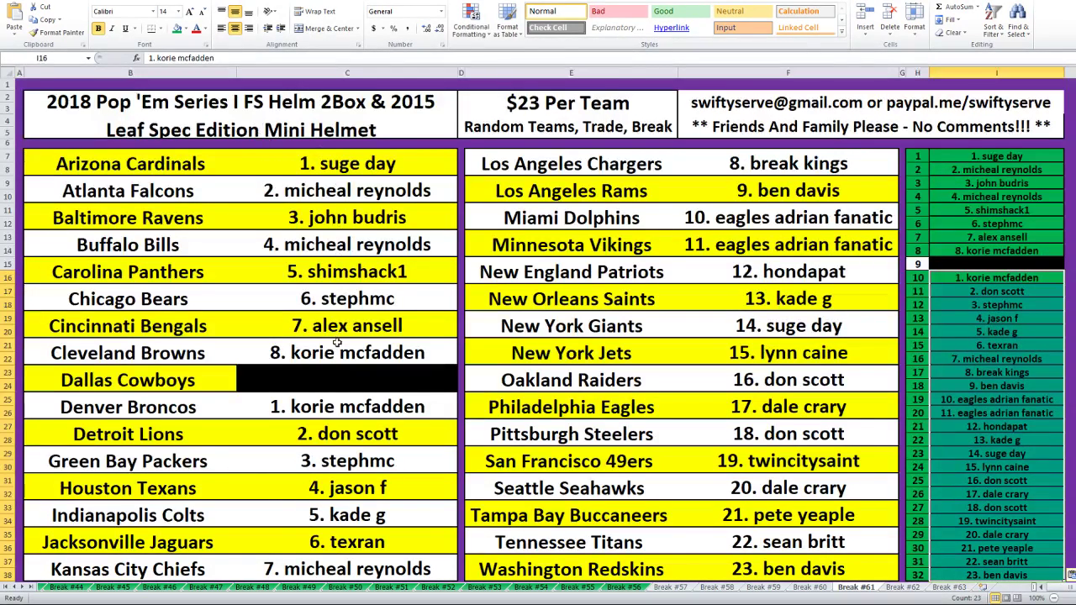
{"action": "scroll", "coordinate": [377, 407], "scroll_direction": "down", "scroll_amount": 1}
{"action": "scroll", "coordinate": [378, 407], "scroll_direction": "up", "scroll_amount": 1}
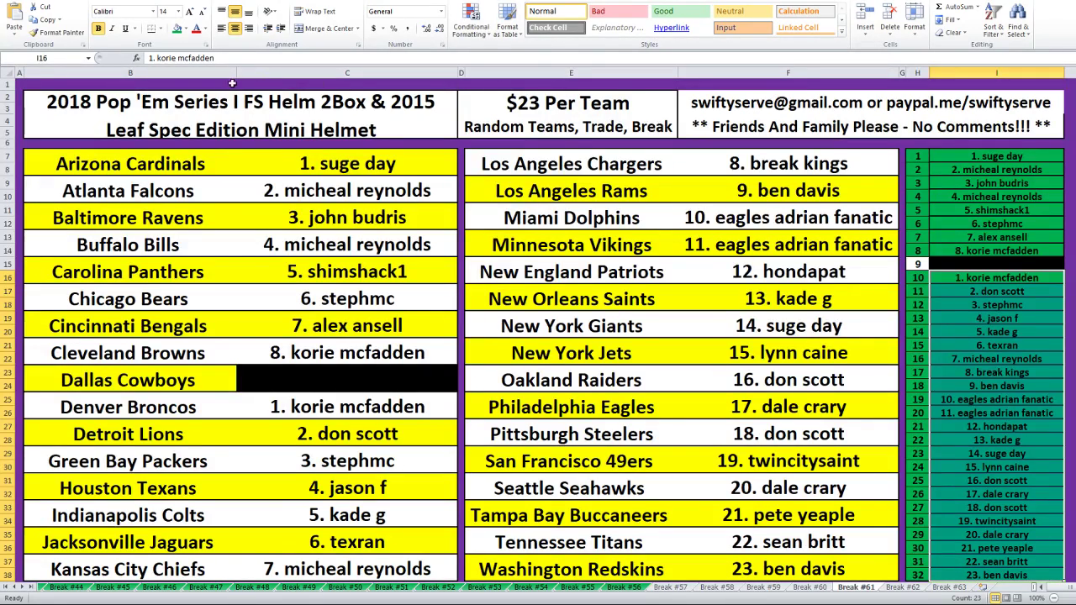
{"action": "left_click", "coordinate": [232, 109]}
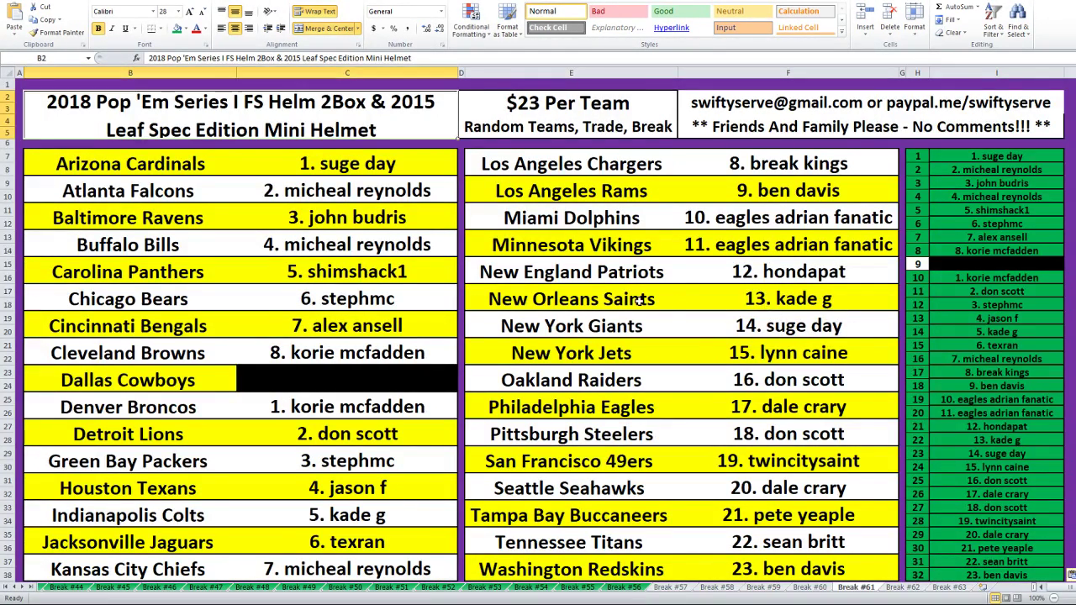
Fill the New Orleans Saints and Indianapolis Colts team rows green
{"action": "left_click_drag", "start_coordinate": [639, 301], "coordinate": [782, 313]}
{"action": "left_click_drag", "start_coordinate": [204, 522], "coordinate": [288, 515]}
{"action": "left_click", "coordinate": [176, 28]}
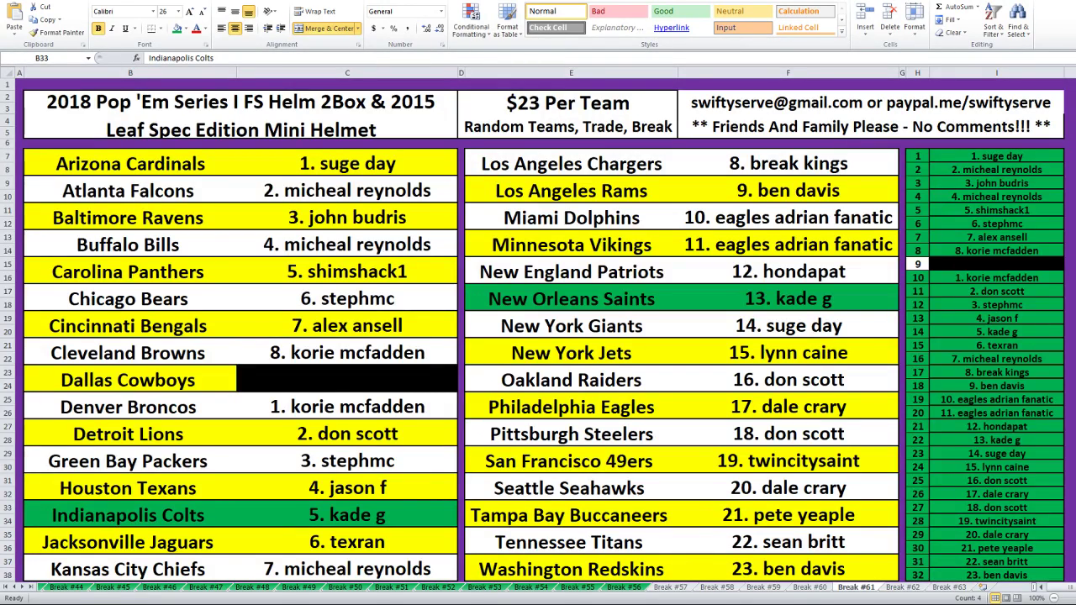
Fill the Arizona Cardinals and New York Giants rows green
{"action": "left_click", "coordinate": [678, 539]}
{"action": "left_click_drag", "start_coordinate": [680, 539], "coordinate": [711, 538]}
{"action": "key", "text": "shift+Right"}
{"action": "left_click_drag", "start_coordinate": [131, 164], "coordinate": [347, 164]}
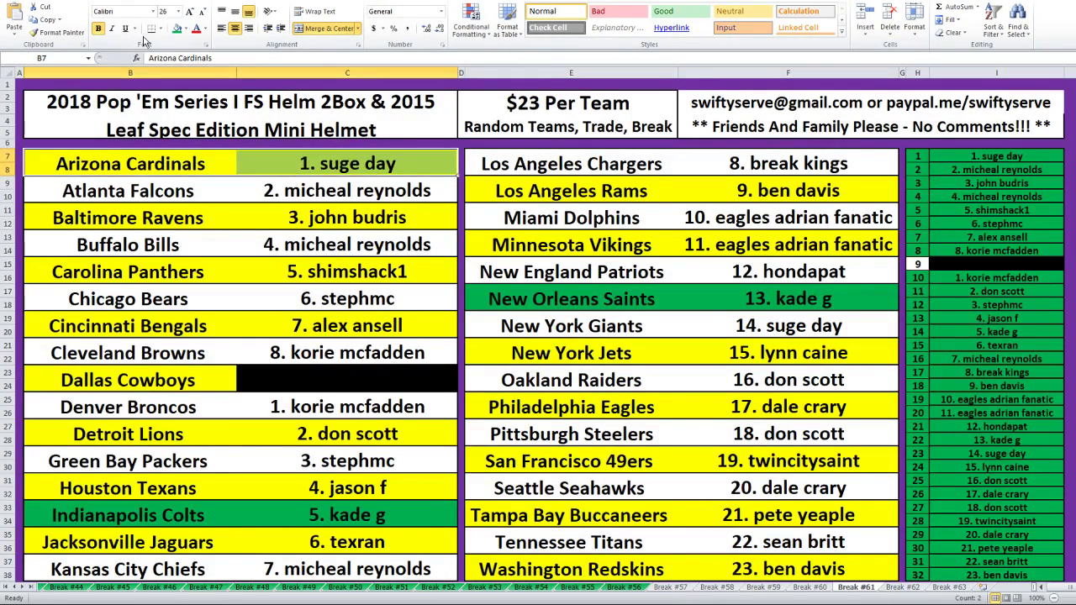
{"action": "left_click", "coordinate": [178, 27]}
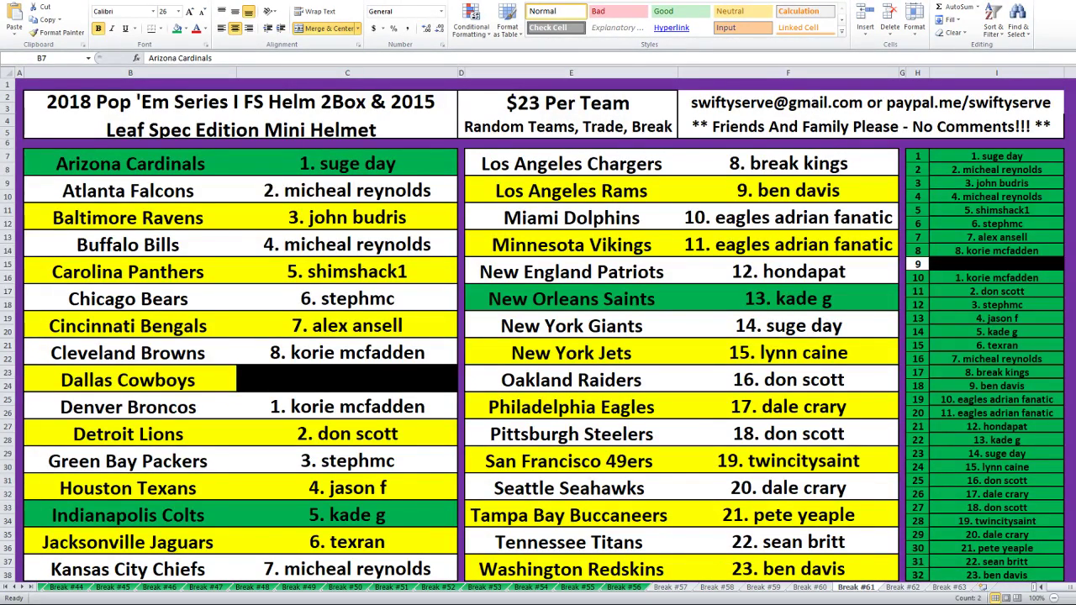
{"action": "left_click_drag", "start_coordinate": [618, 330], "coordinate": [709, 328]}
{"action": "left_click", "coordinate": [176, 28]}
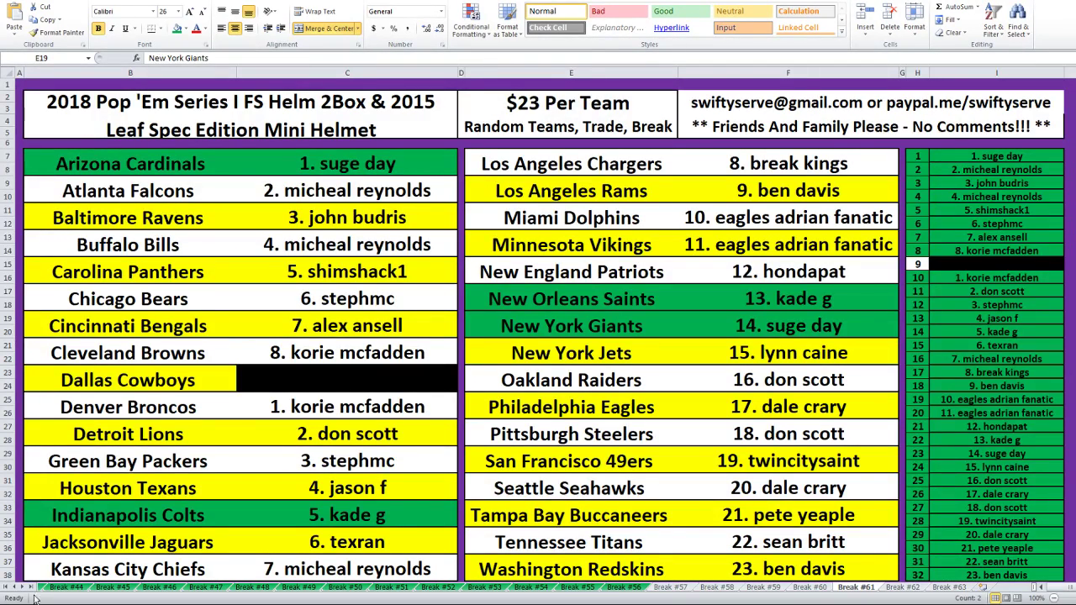
{"action": "key", "text": "shift+Right"}
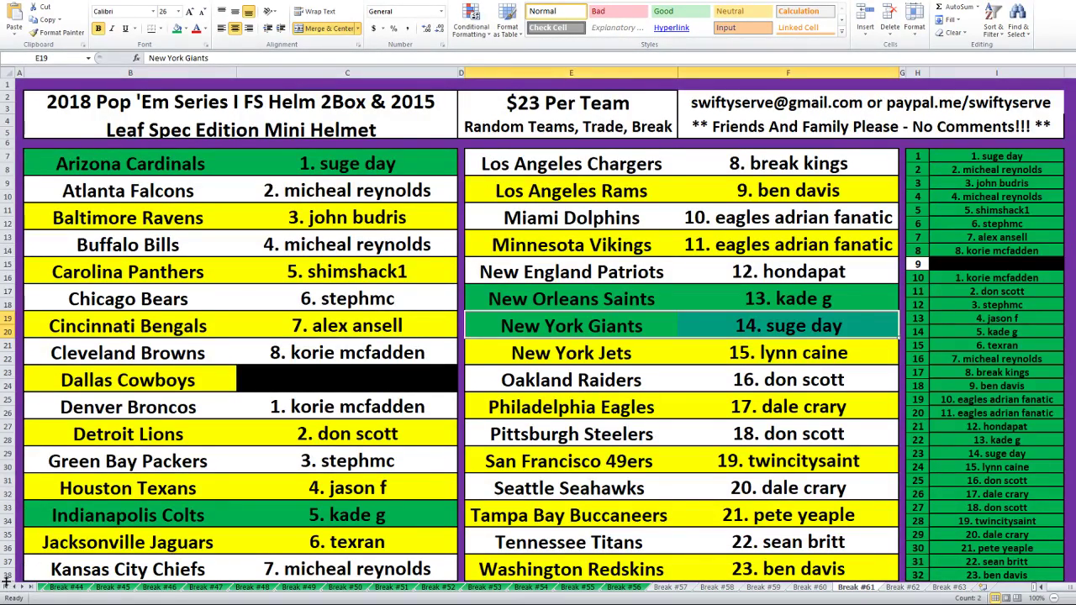
{"action": "left_click", "coordinate": [7, 587]}
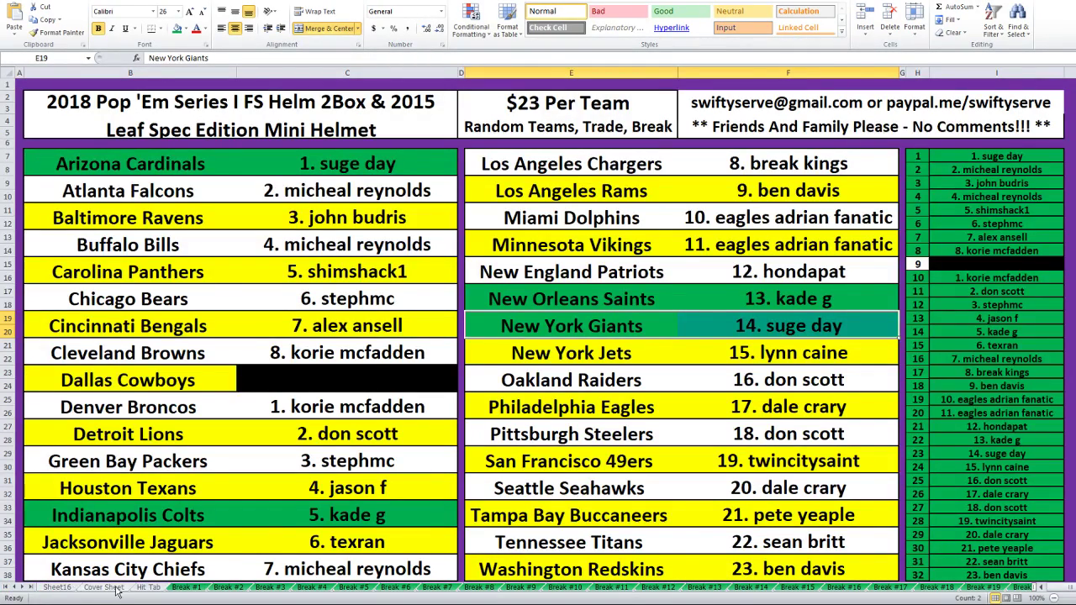
Review the Cover Sheet headliners and Hit Tab player list, ending on the Football products sheet
{"action": "left_click", "coordinate": [116, 588]}
{"action": "left_click", "coordinate": [155, 590]}
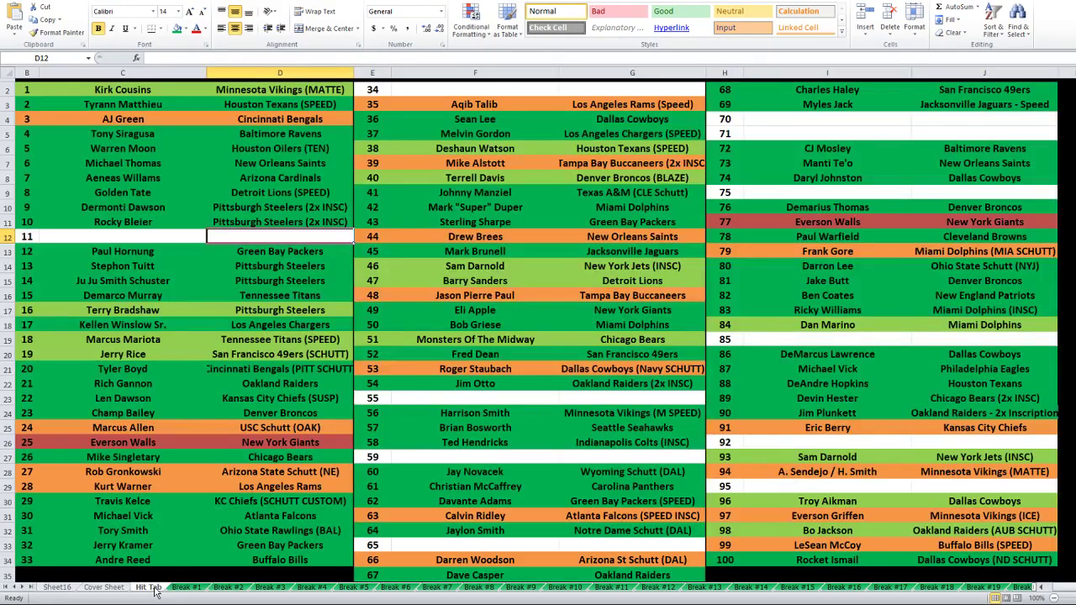
{"action": "scroll", "coordinate": [439, 501], "scroll_direction": "down", "scroll_amount": 2}
{"action": "left_click", "coordinate": [542, 569]}
{"action": "scroll", "coordinate": [545, 556], "scroll_direction": "up", "scroll_amount": 2}
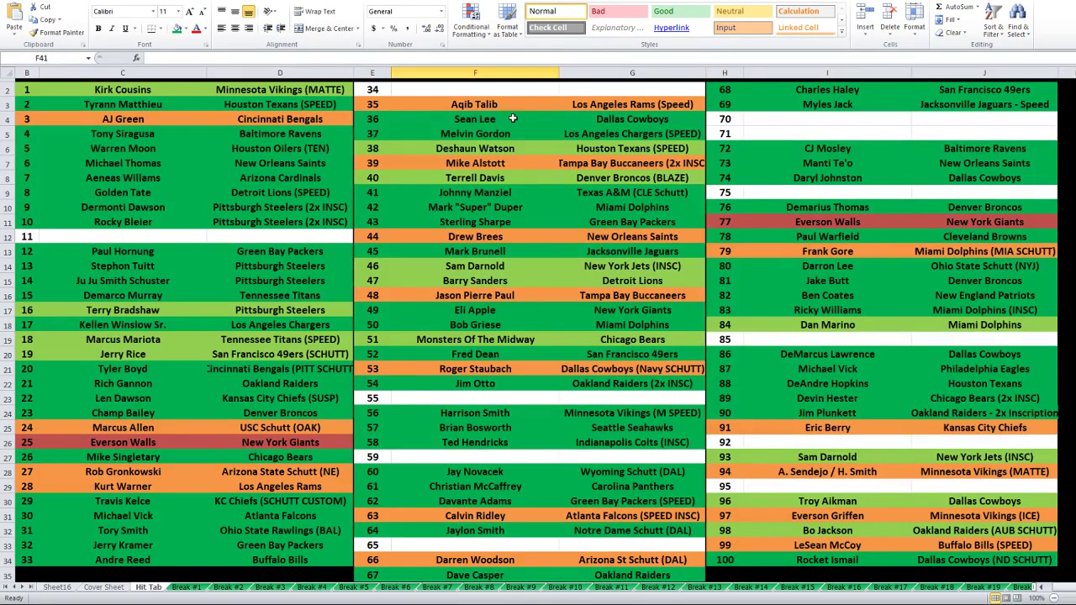
{"action": "left_click", "coordinate": [118, 586]}
{"action": "scroll", "coordinate": [530, 450], "scroll_direction": "up", "scroll_amount": 2}
{"action": "scroll", "coordinate": [530, 450], "scroll_direction": "up", "scroll_amount": 4}
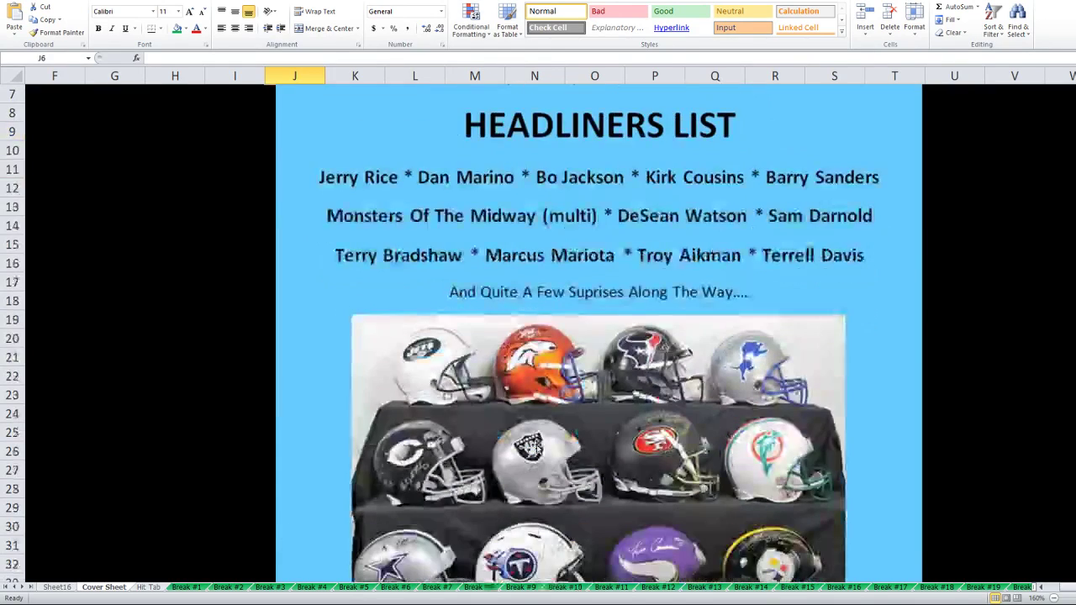
{"action": "scroll", "coordinate": [536, 445], "scroll_direction": "down", "scroll_amount": 1}
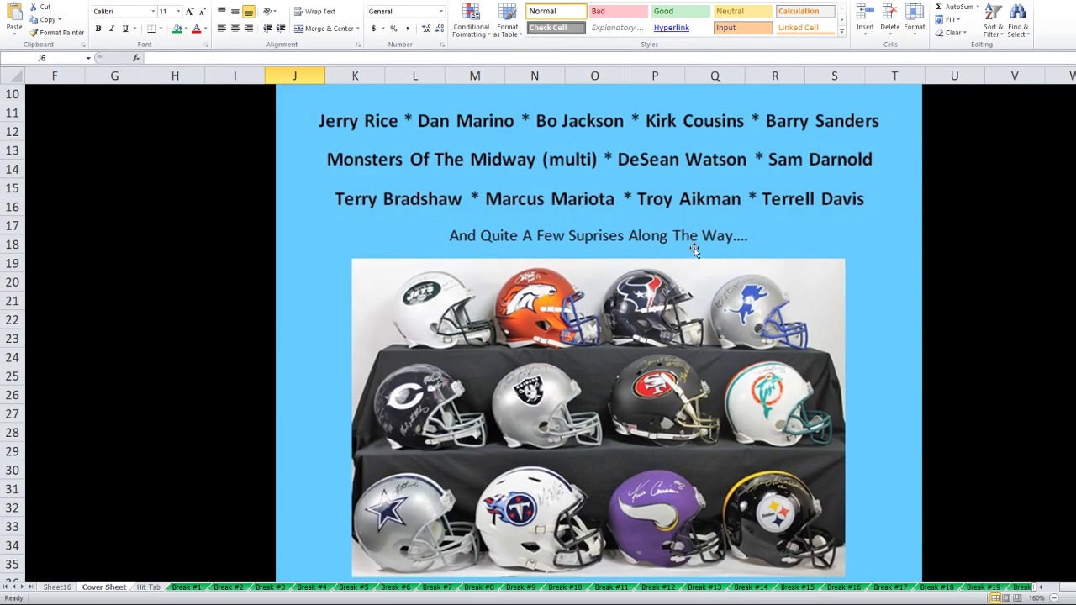
{"action": "left_click", "coordinate": [158, 587]}
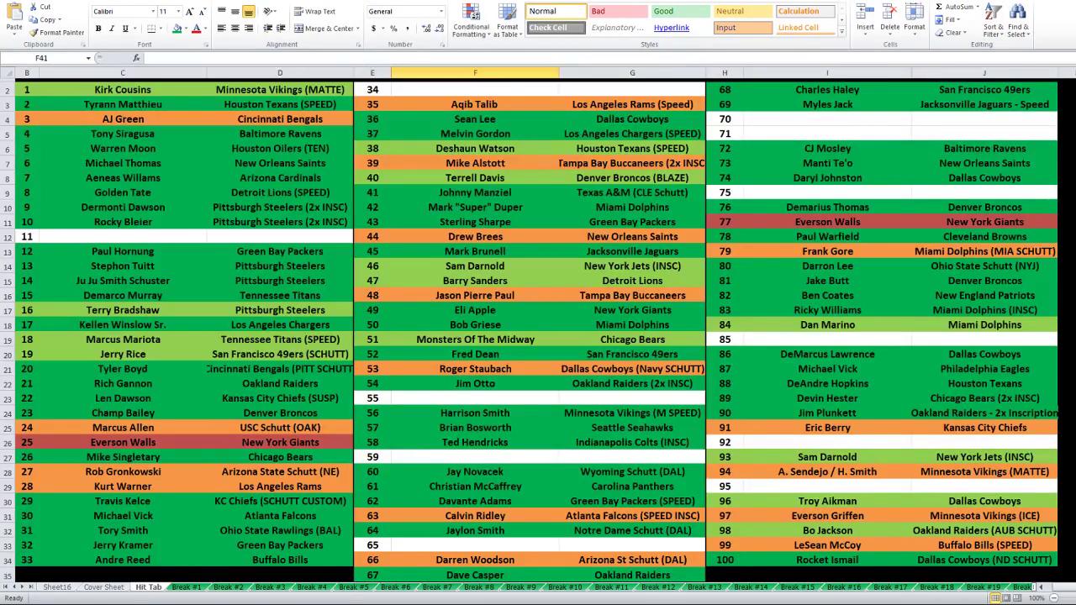
{"action": "left_click", "coordinate": [45, 588]}
Check Break #62, then go back to Break #61 and select title cell B2
{"action": "left_click", "coordinate": [34, 588]}
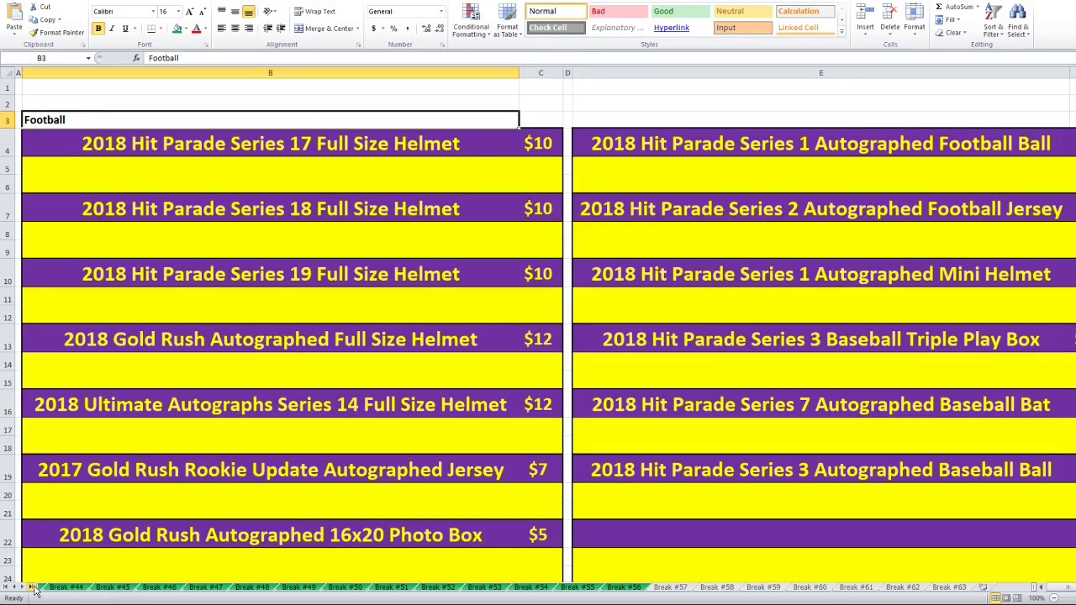
{"action": "left_click", "coordinate": [856, 588]}
{"action": "left_click", "coordinate": [901, 588]}
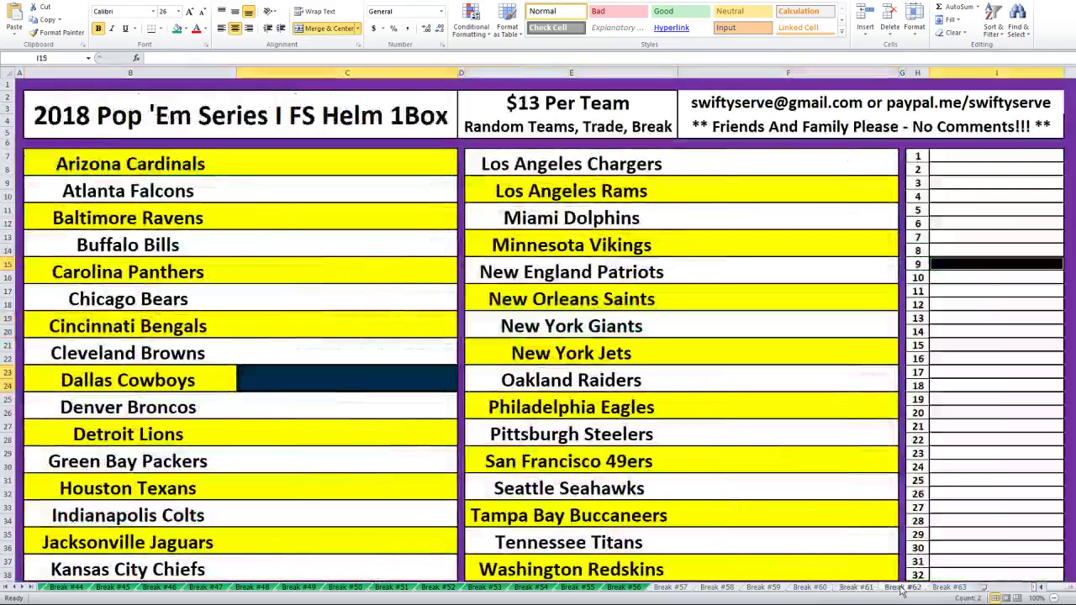
{"action": "left_click", "coordinate": [856, 588]}
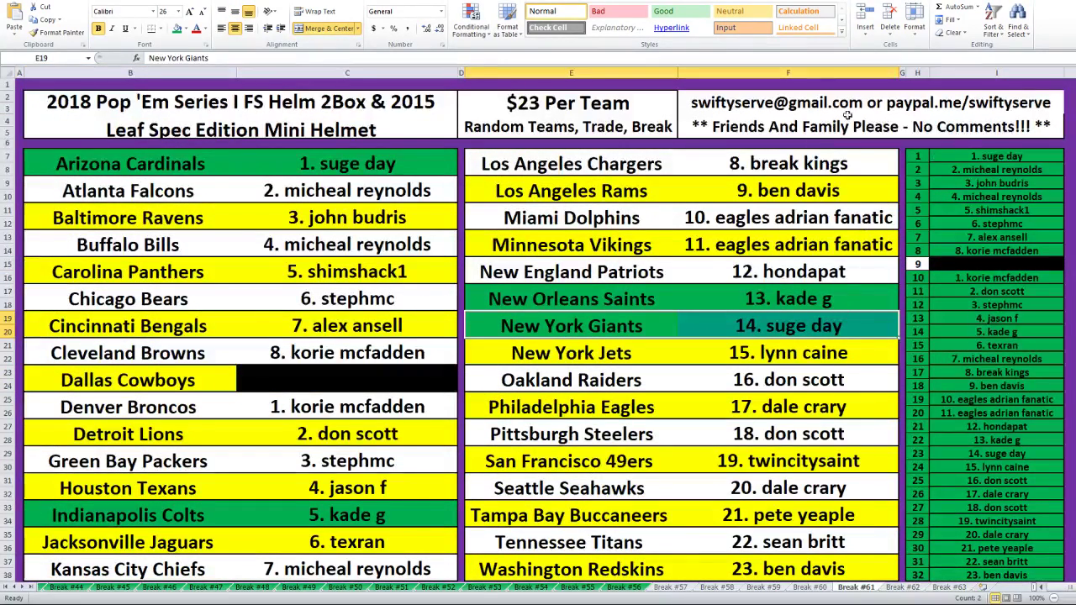
{"action": "left_click", "coordinate": [348, 114]}
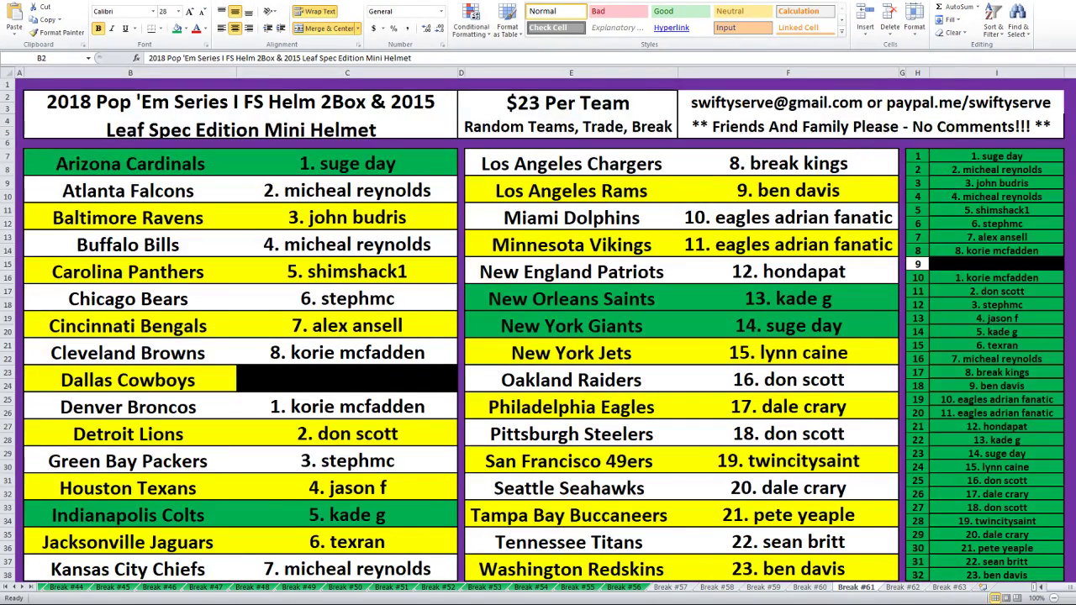
Enter the traded buyer's name in capitals for Miami Dolphins in F11
{"action": "left_click", "coordinate": [784, 217]}
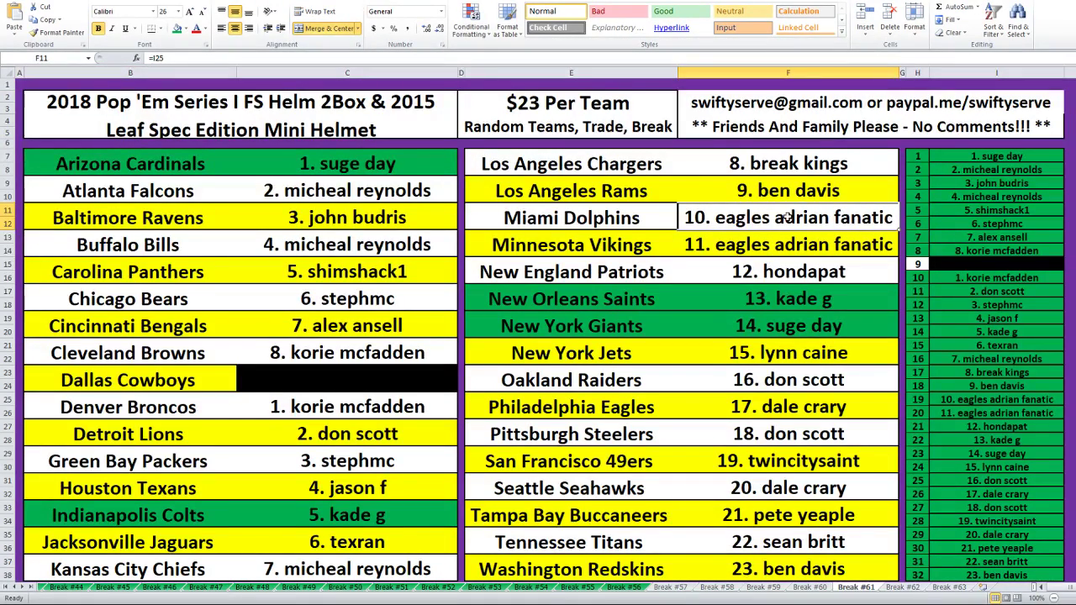
{"action": "type", "text": "dale"}
{"action": "key", "text": "BackSpace"}
{"action": "key", "text": "BackSpace"}
{"action": "key", "text": "BackSpace"}
{"action": "key", "text": "BackSpace"}
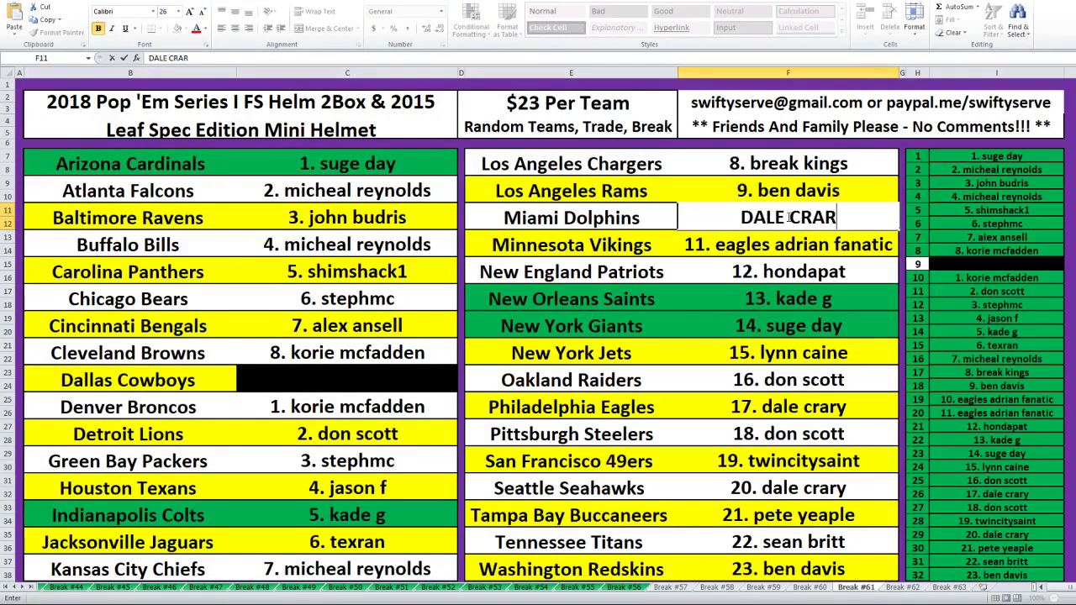
{"action": "key", "text": "Return"}
Enter the traded buyer's name in capitals for Philadelphia Eagles below it
{"action": "key", "text": "Down"}
{"action": "key", "text": "Down"}
{"action": "key", "text": "Down"}
{"action": "key", "text": "Down"}
{"action": "key", "text": "Down"}
{"action": "key", "text": "Down"}
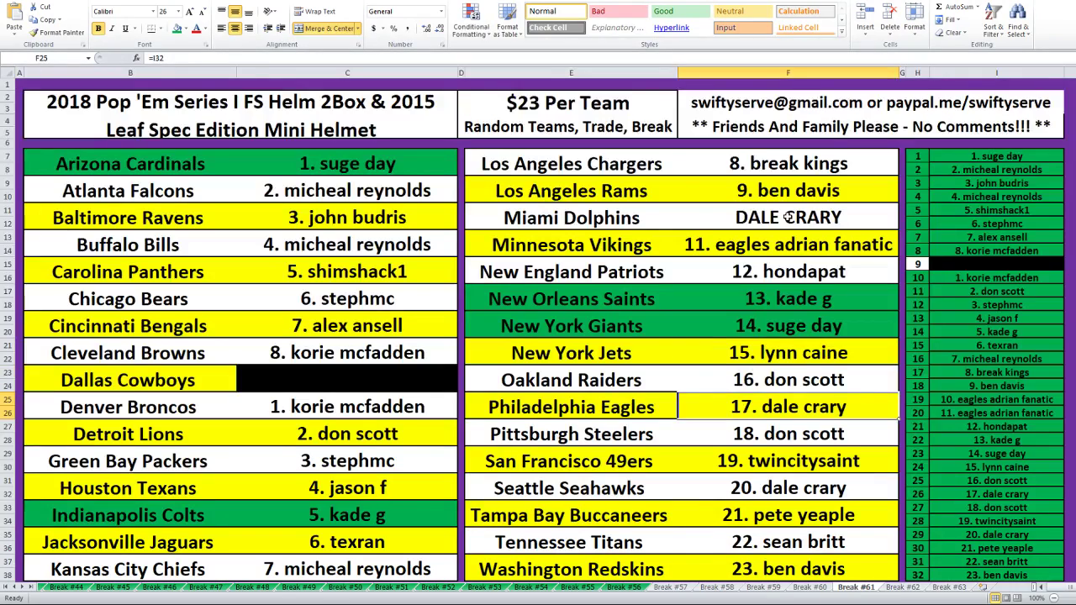
{"action": "type", "text": "EAGLES ADRIAN FANATIC"}
{"action": "key", "text": "Return"}
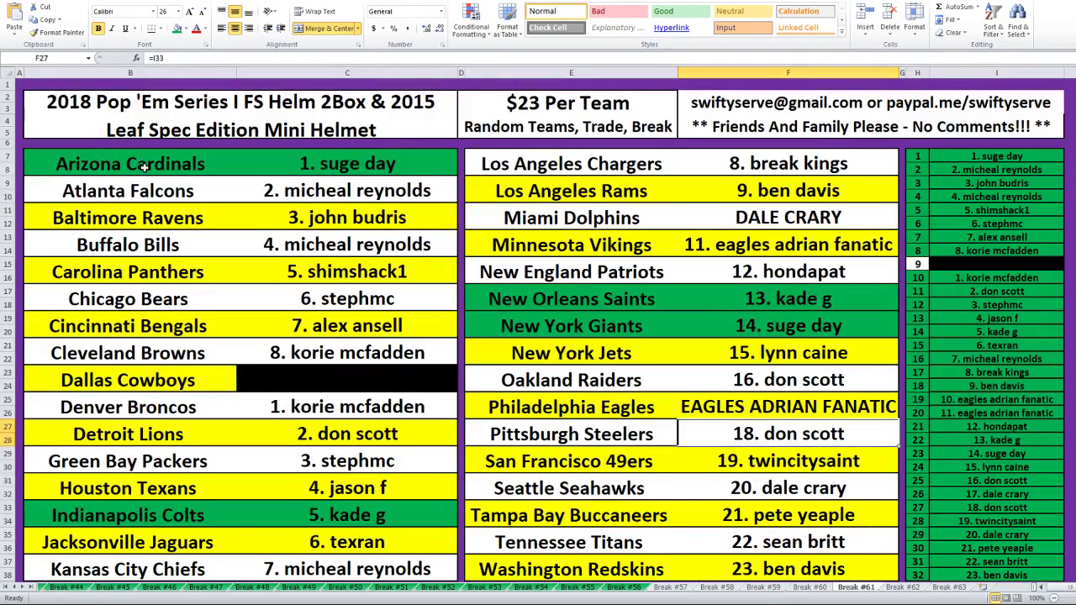
Fill the team table ranges B7:C38 and E7:F38 green
{"action": "left_click_drag", "start_coordinate": [145, 166], "coordinate": [358, 580]}
{"action": "mouse_move", "coordinate": [630, 163]}
{"action": "left_mouse_down"}
{"action": "mouse_move", "coordinate": [707, 278]}
{"action": "mouse_move", "coordinate": [772, 458]}
{"action": "mouse_move", "coordinate": [786, 572]}
{"action": "left_mouse_up"}
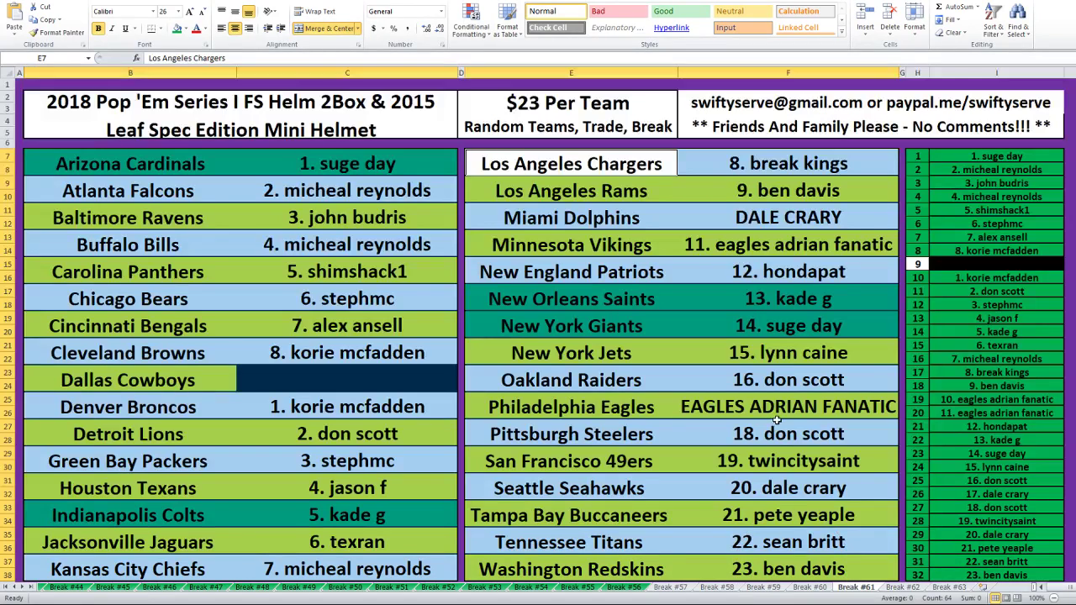
{"action": "left_click", "coordinate": [177, 28]}
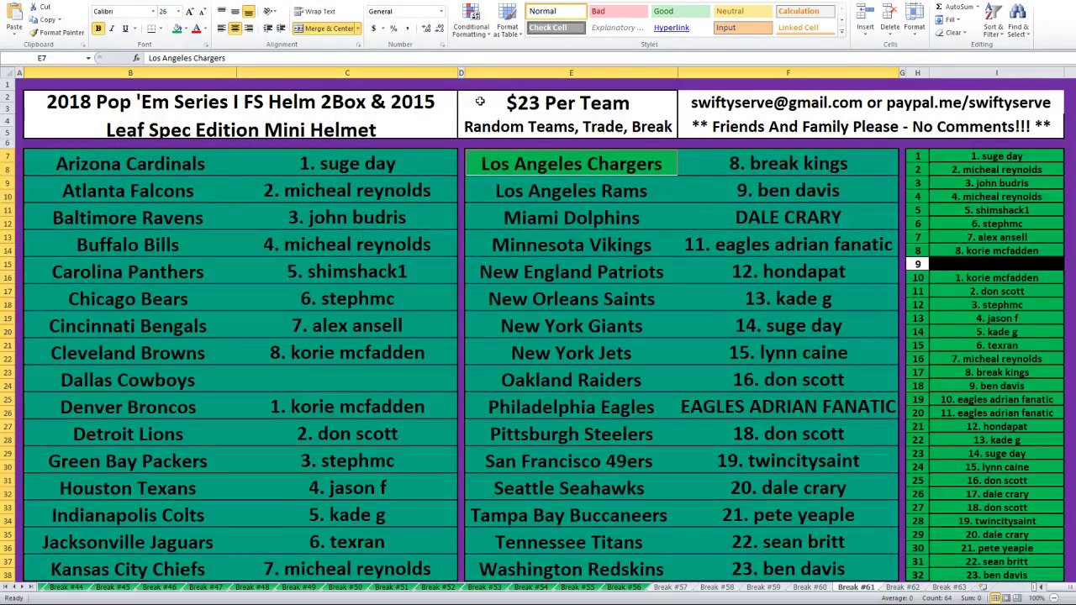
{"action": "left_click", "coordinate": [394, 112]}
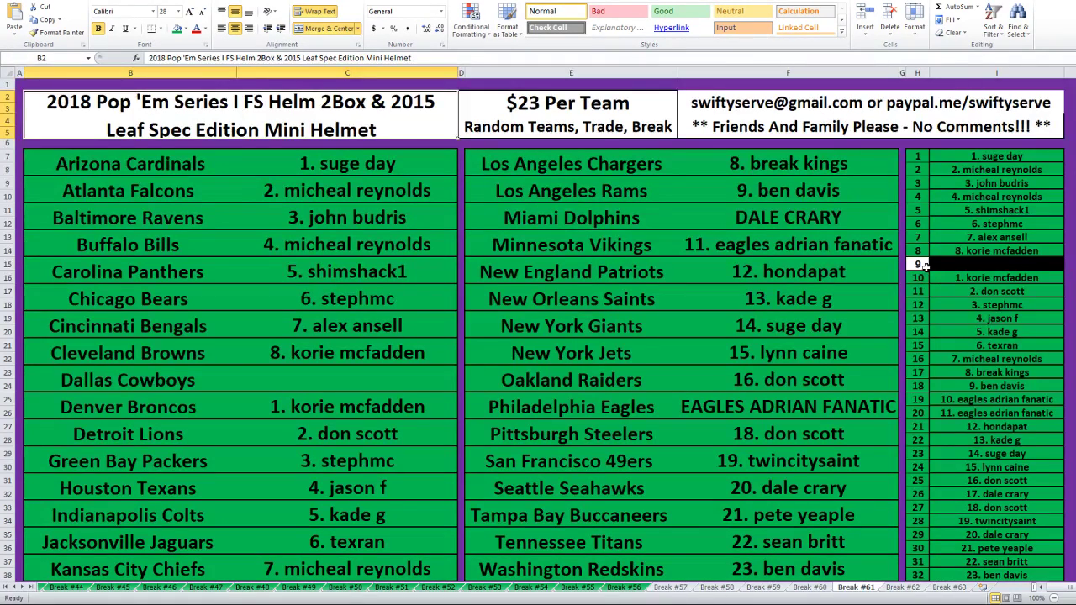
Fill cell H15, the number 9 slot in the side list, black
{"action": "left_click", "coordinate": [923, 266]}
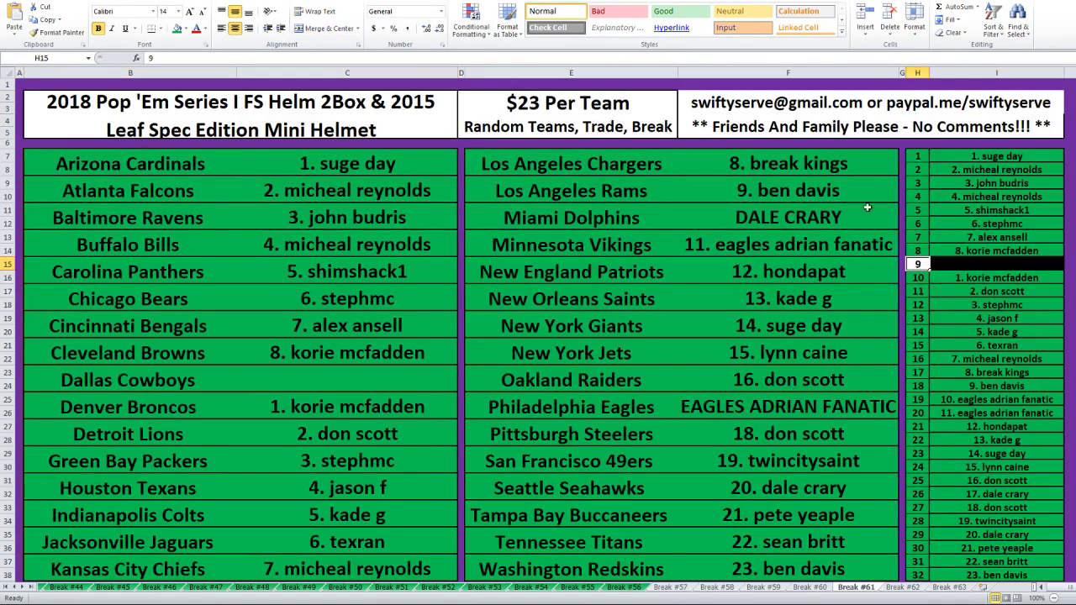
{"action": "left_click", "coordinate": [186, 28]}
{"action": "left_click", "coordinate": [179, 53]}
{"action": "left_click", "coordinate": [380, 116]}
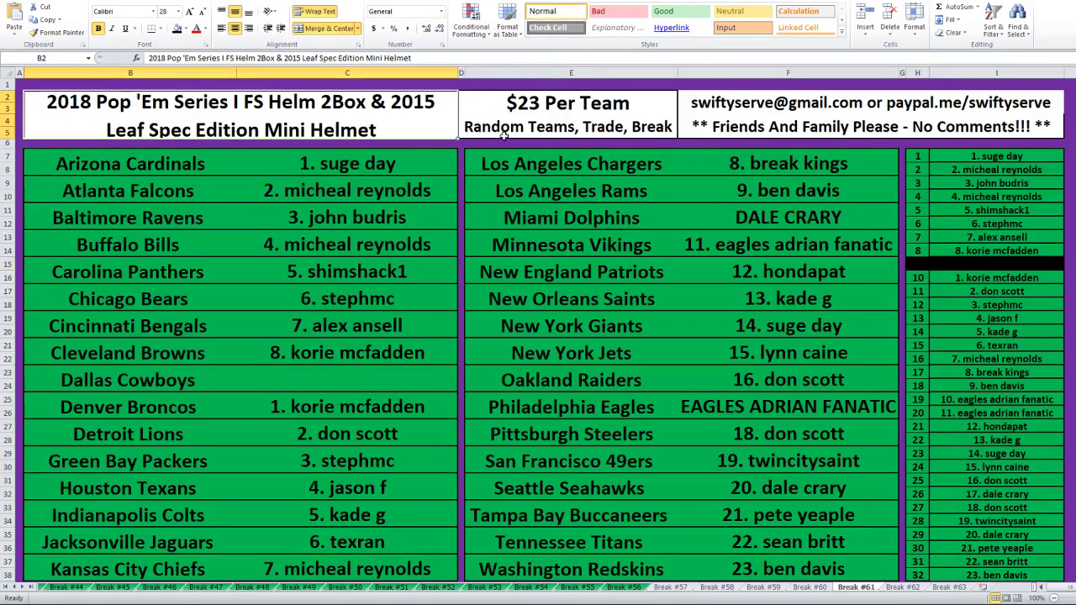